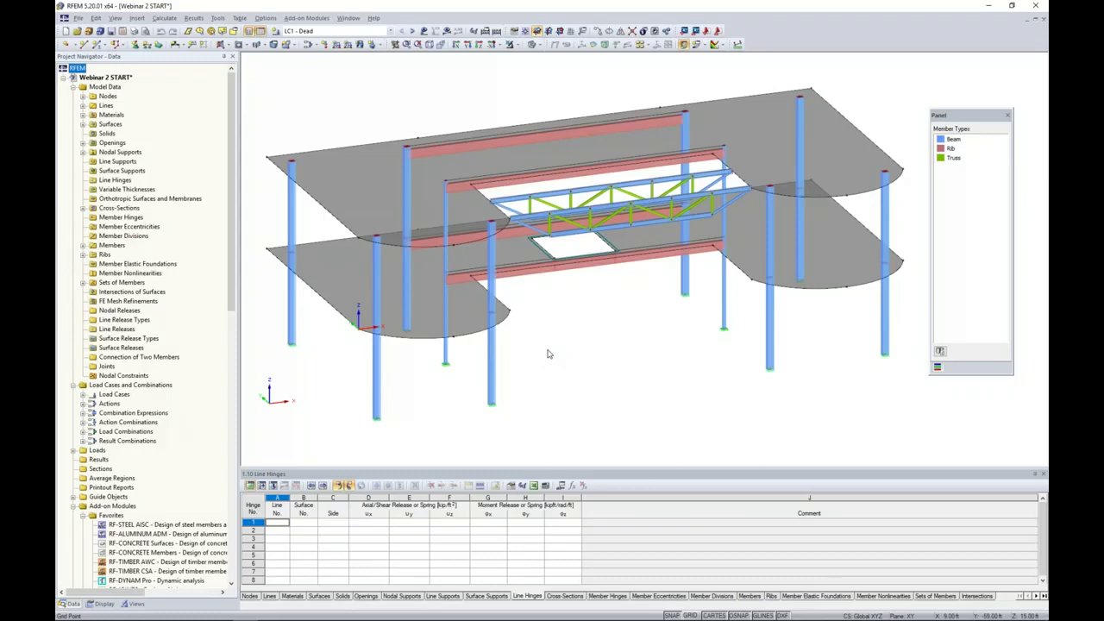
Make load combination CO2 - 1.2D + 1.6L current, show its loads on the model for inspection, and hide them again.
{"action": "left_click", "coordinate": [390, 32]}
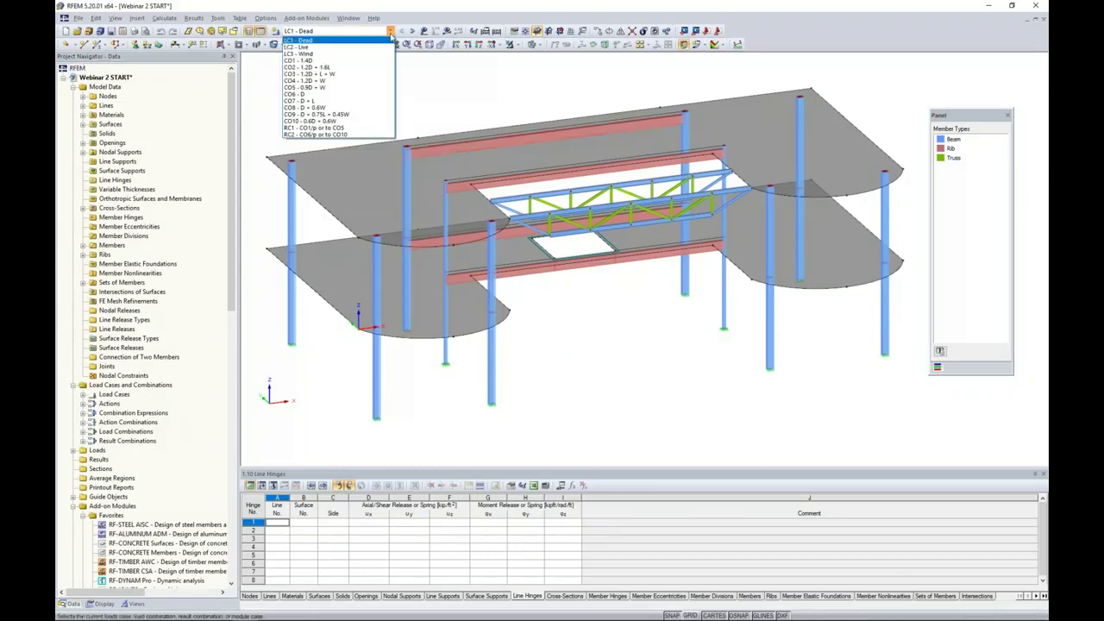
{"action": "left_click", "coordinate": [353, 67]}
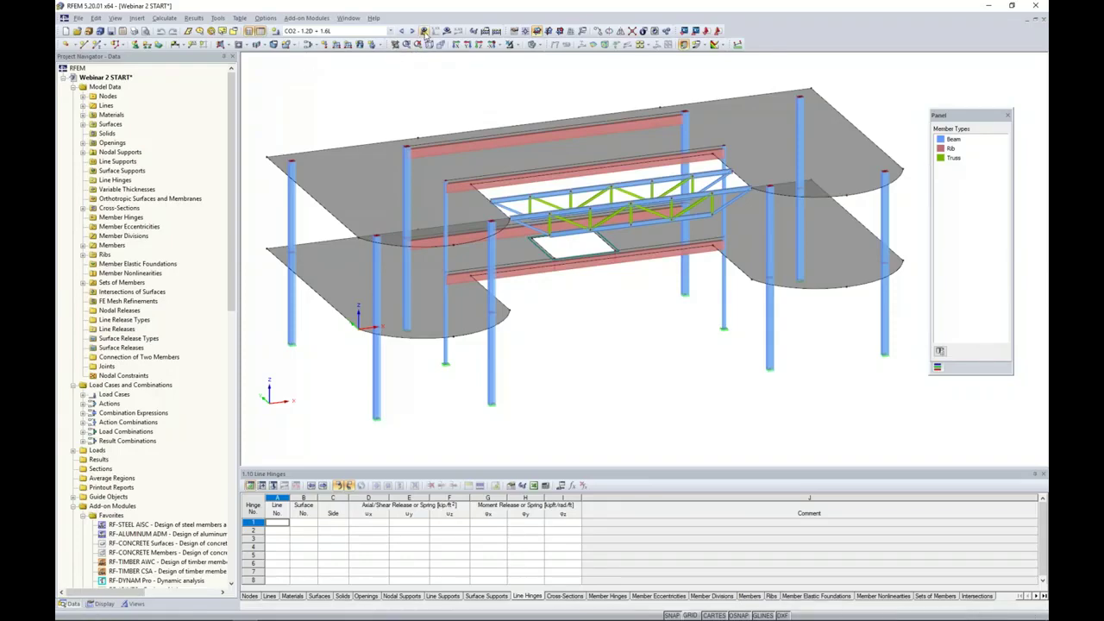
{"action": "left_click", "coordinate": [424, 31]}
{"action": "middle_click_drag", "start_coordinate": [593, 341], "coordinate": [596, 298], "text": "ctrl"}
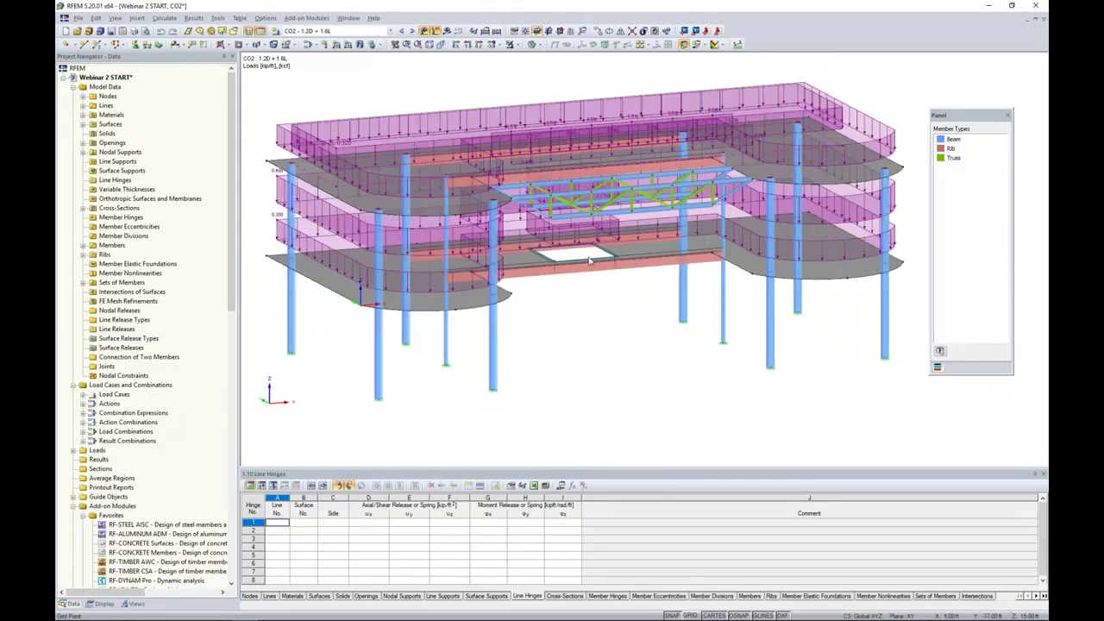
{"action": "left_click", "coordinate": [427, 32]}
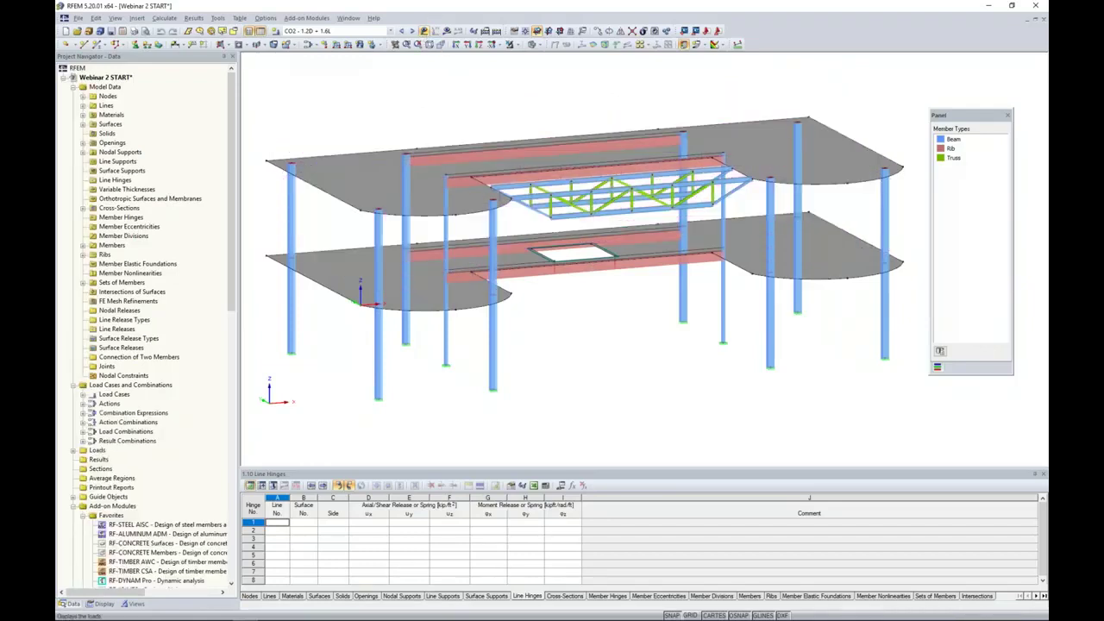
Try to calculate the results for CO2, and examine the calculation error description and the marked location on the model.
{"action": "left_click", "coordinate": [447, 32]}
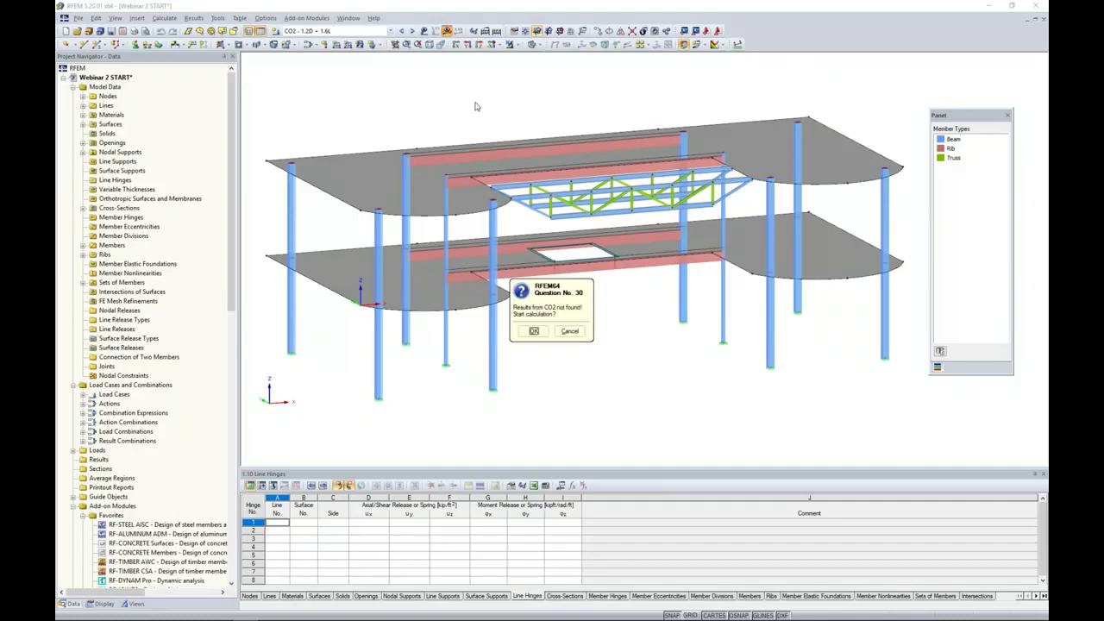
{"action": "left_click", "coordinate": [534, 331]}
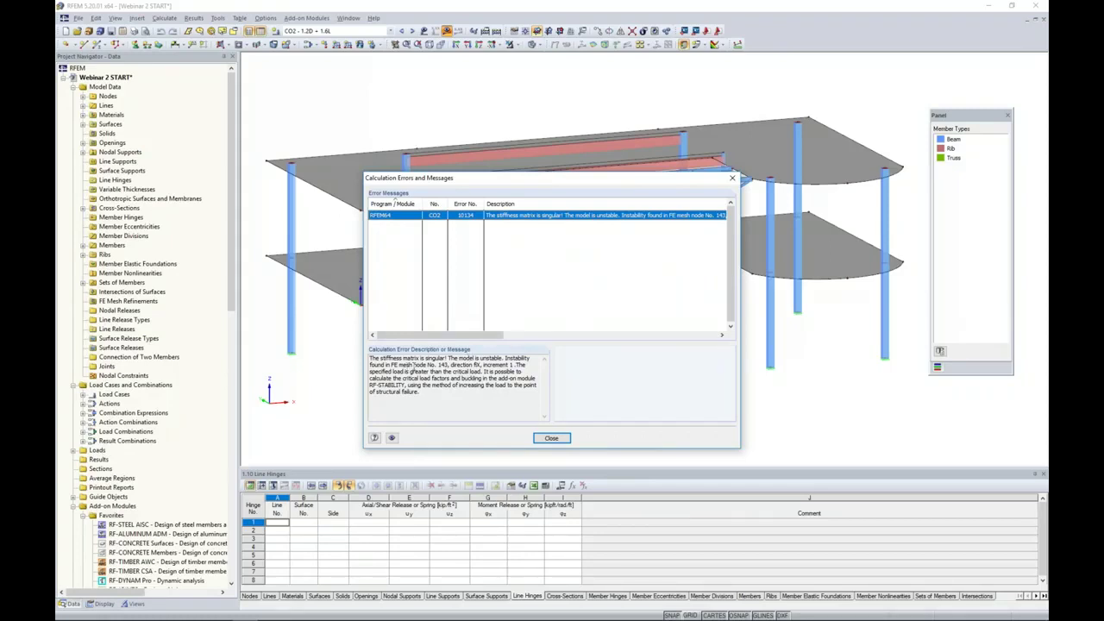
{"action": "left_click_drag", "start_coordinate": [497, 186], "coordinate": [708, 164]}
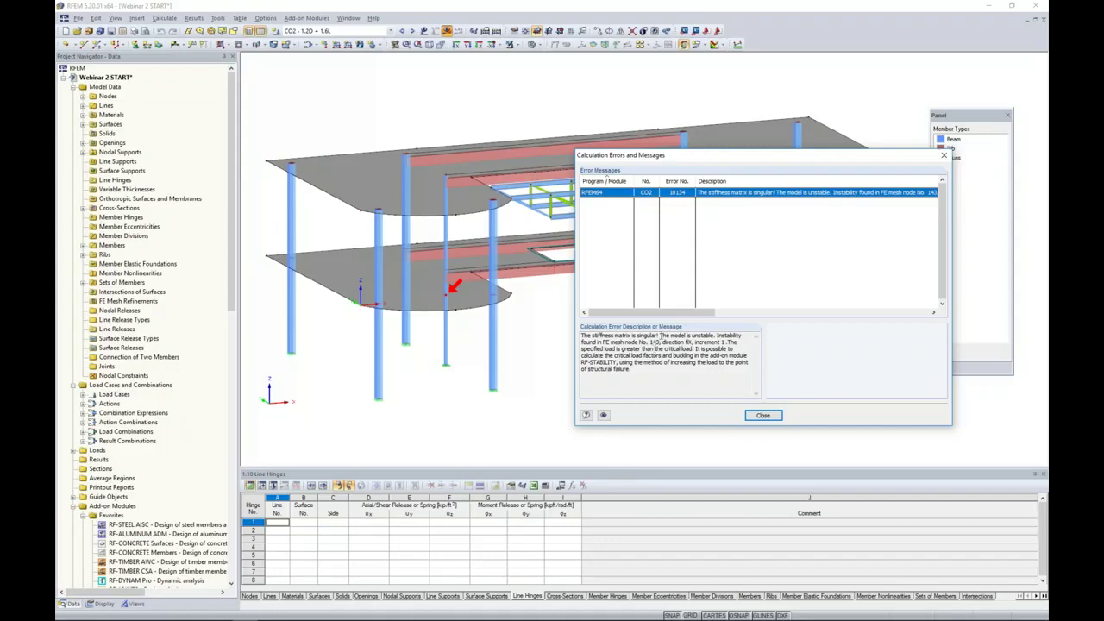
{"action": "left_click_drag", "start_coordinate": [684, 161], "coordinate": [558, 153]}
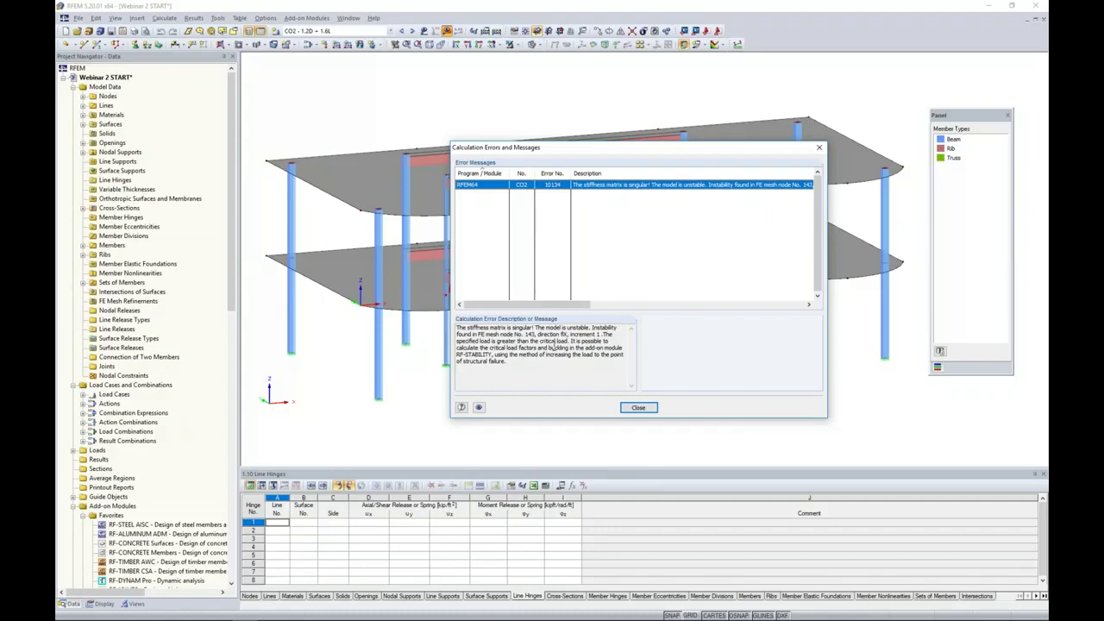
{"action": "left_click", "coordinate": [636, 408]}
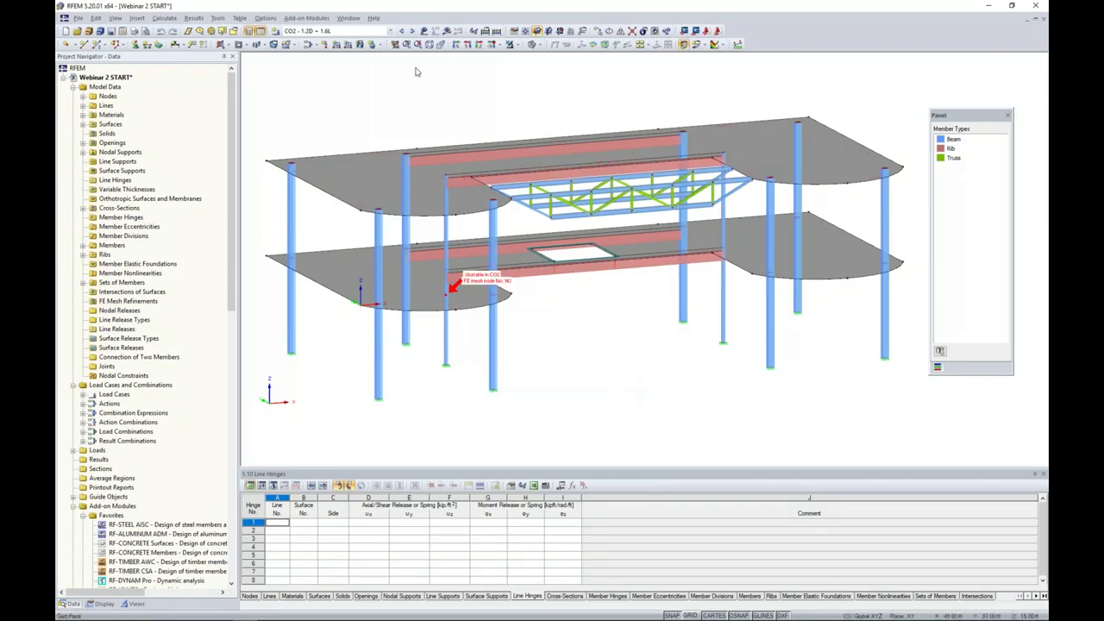
Set the method of analysis for load combination CO2 to geometrically linear analysis and calculate its results.
{"action": "left_click", "coordinate": [309, 45]}
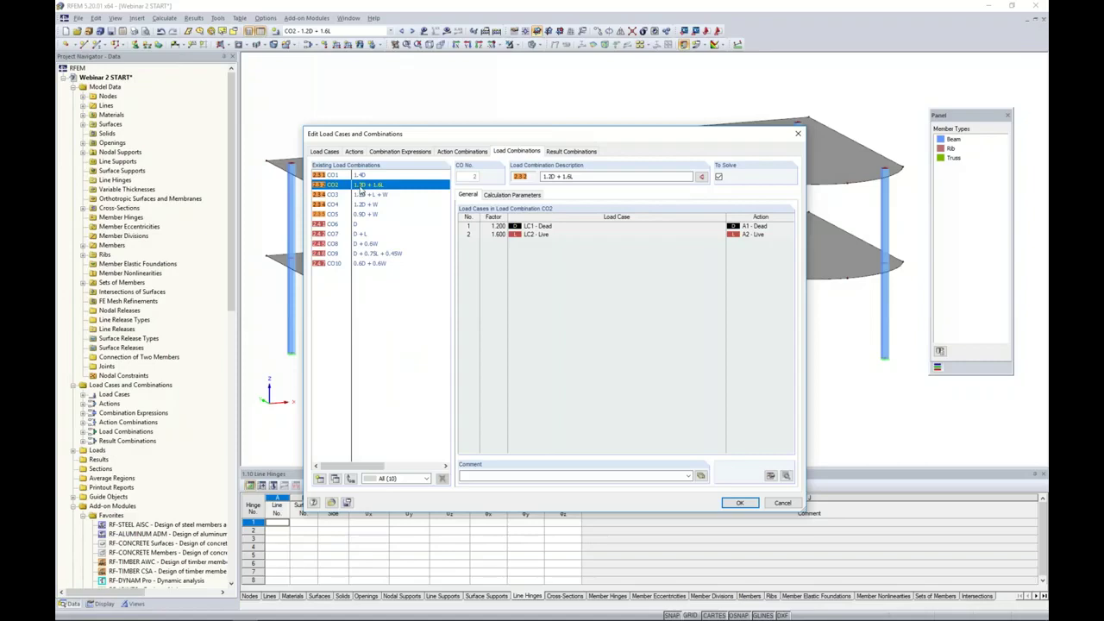
{"action": "left_click", "coordinate": [515, 195]}
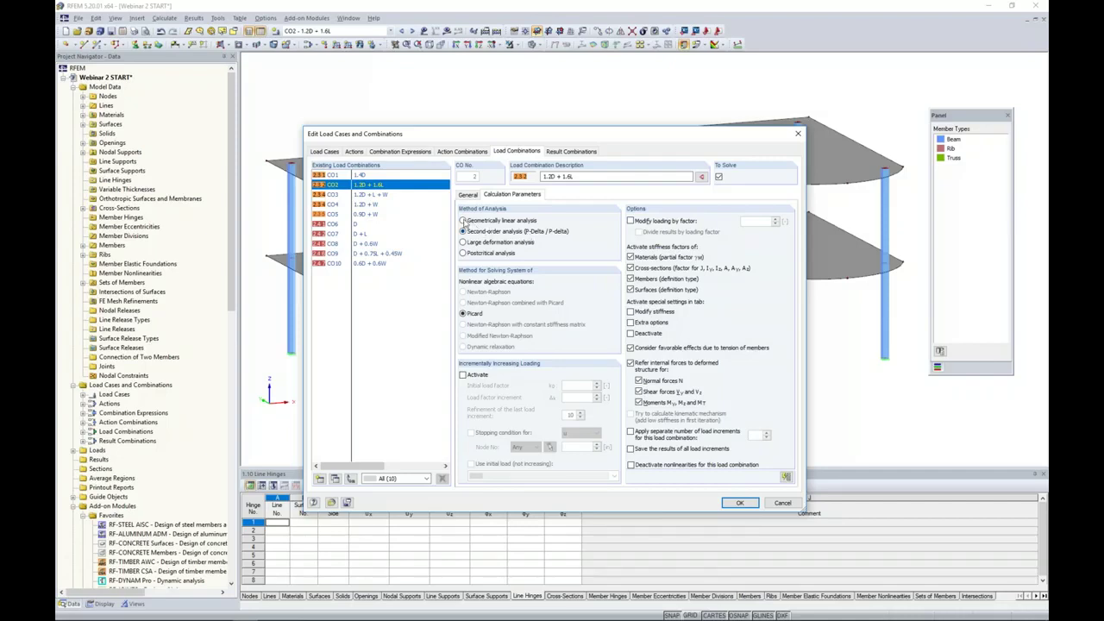
{"action": "left_click", "coordinate": [472, 222]}
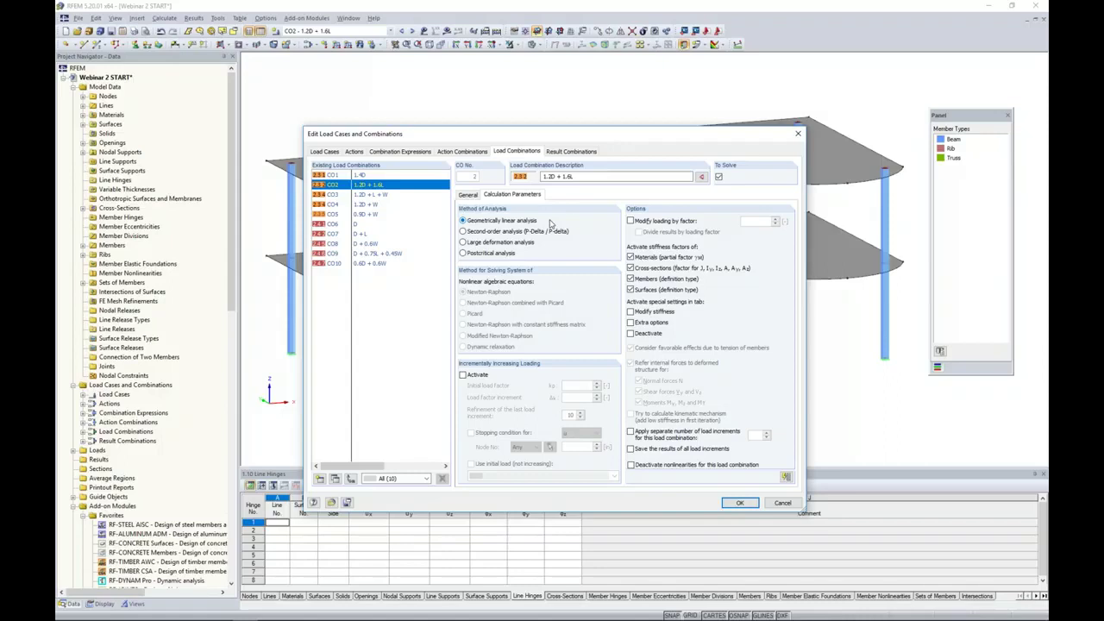
{"action": "left_click", "coordinate": [739, 503]}
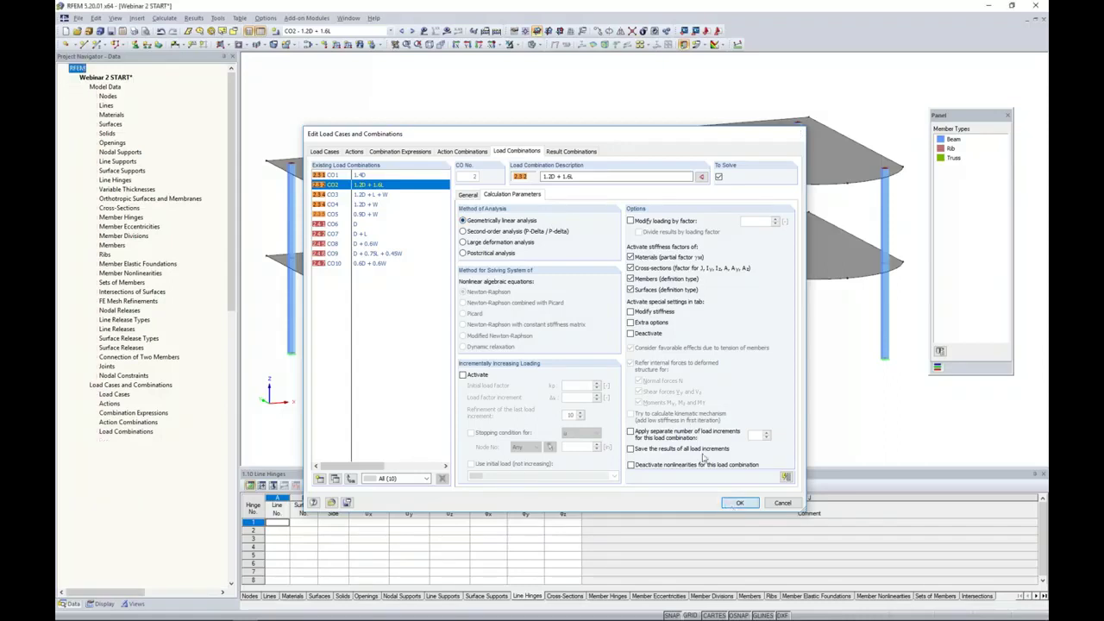
{"action": "left_click", "coordinate": [446, 30]}
{"action": "left_click", "coordinate": [537, 333]}
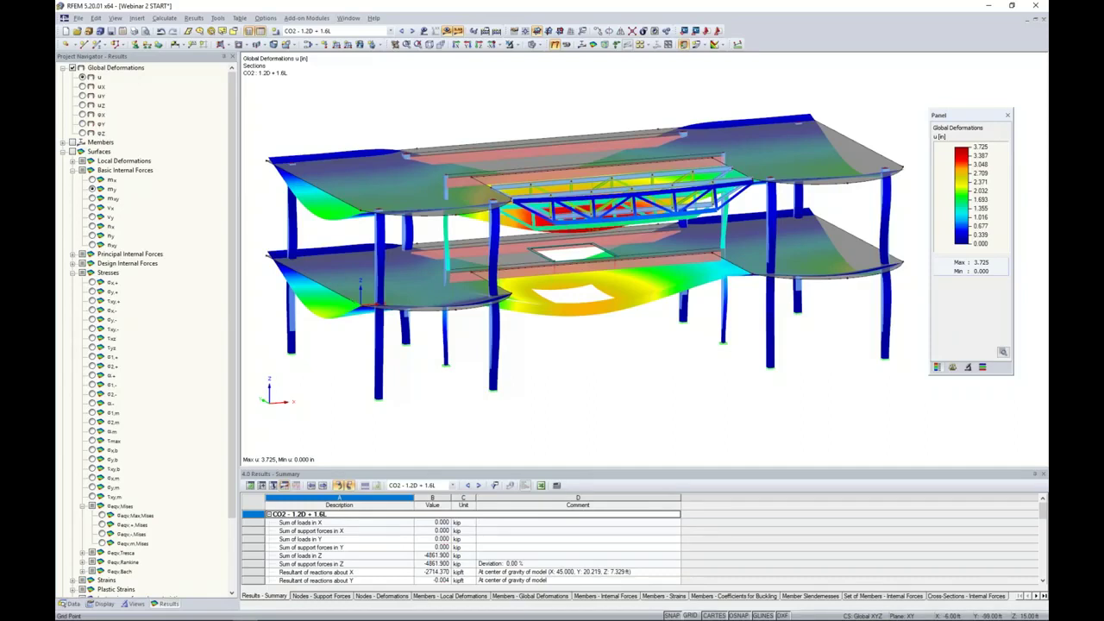
Open the RF-STABILITY add-on module for the model's stability analysis.
{"action": "left_click", "coordinate": [71, 605]}
{"action": "scroll", "coordinate": [183, 305], "scroll_direction": "down", "scroll_amount": 8}
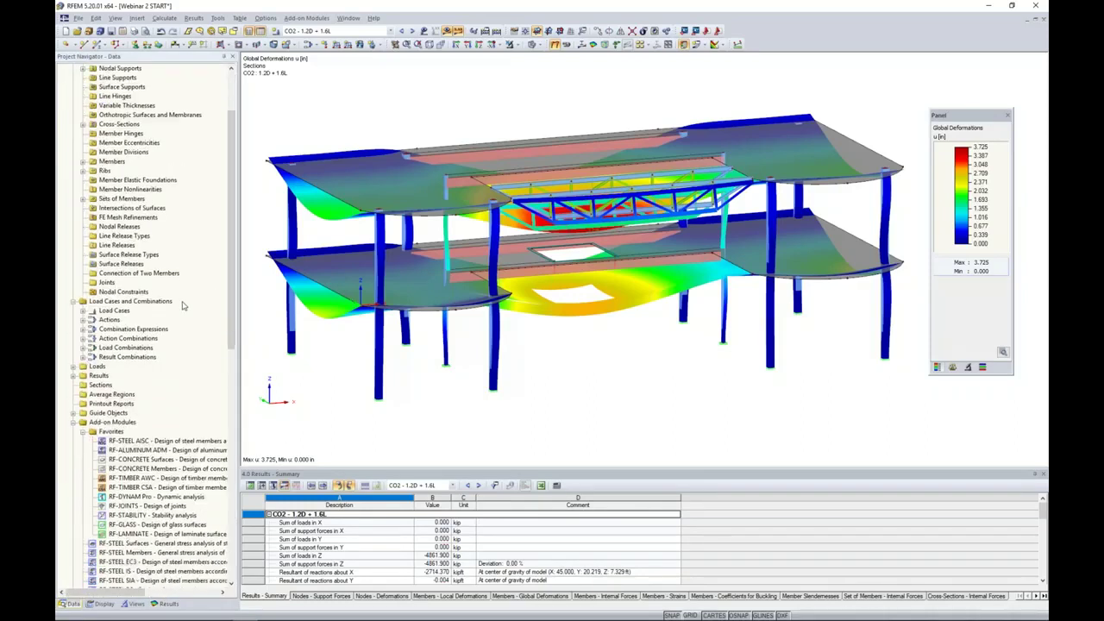
{"action": "scroll", "coordinate": [183, 305], "scroll_direction": "down", "scroll_amount": 2}
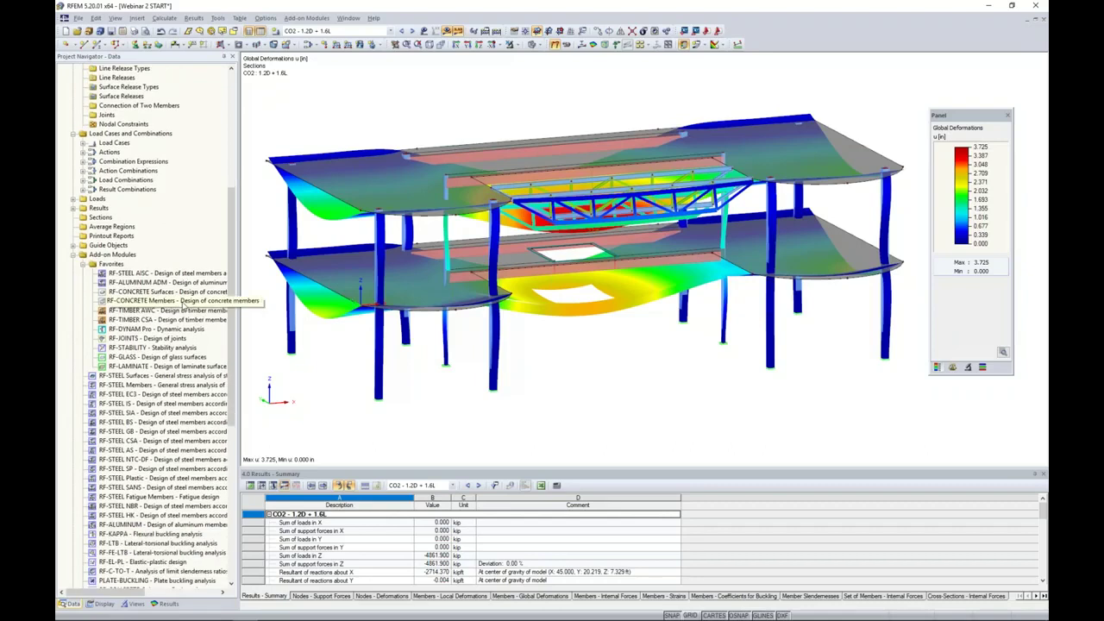
{"action": "double_click", "coordinate": [138, 347]}
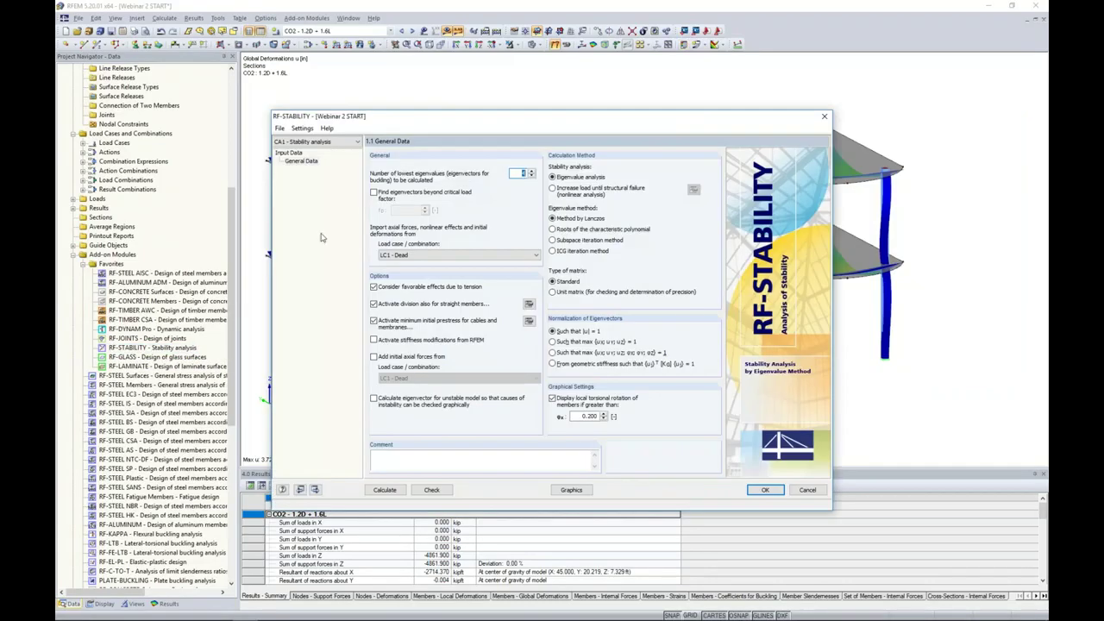
{"action": "left_click_drag", "start_coordinate": [407, 121], "coordinate": [421, 105]}
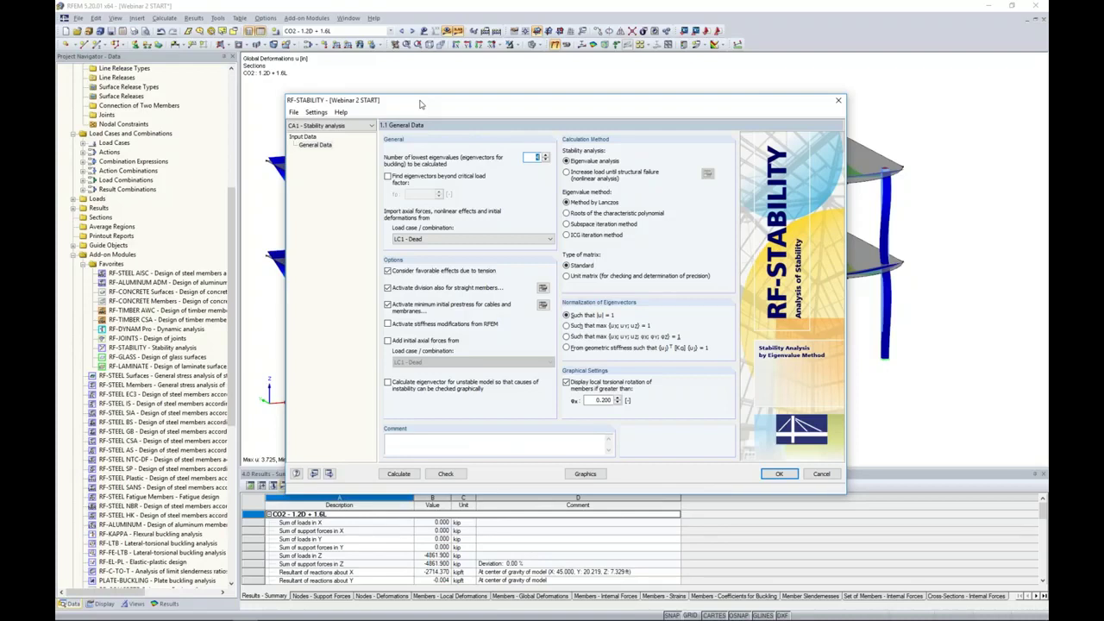
Run the stability analysis for 4 lowest eigenvalues, importing axial forces from CO2 - 1.2D + 1.6L, with the unstable-model eigenvector option off.
{"action": "double_click", "coordinate": [529, 157]}
{"action": "type", "text": "4"}
{"action": "left_click", "coordinate": [448, 239]}
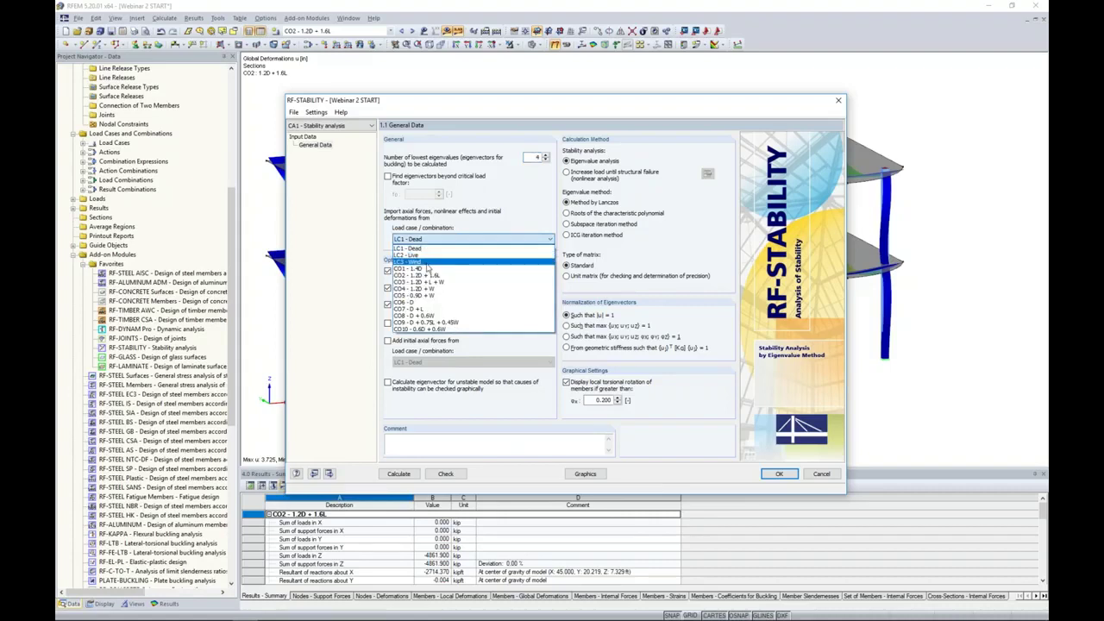
{"action": "left_click", "coordinate": [427, 276]}
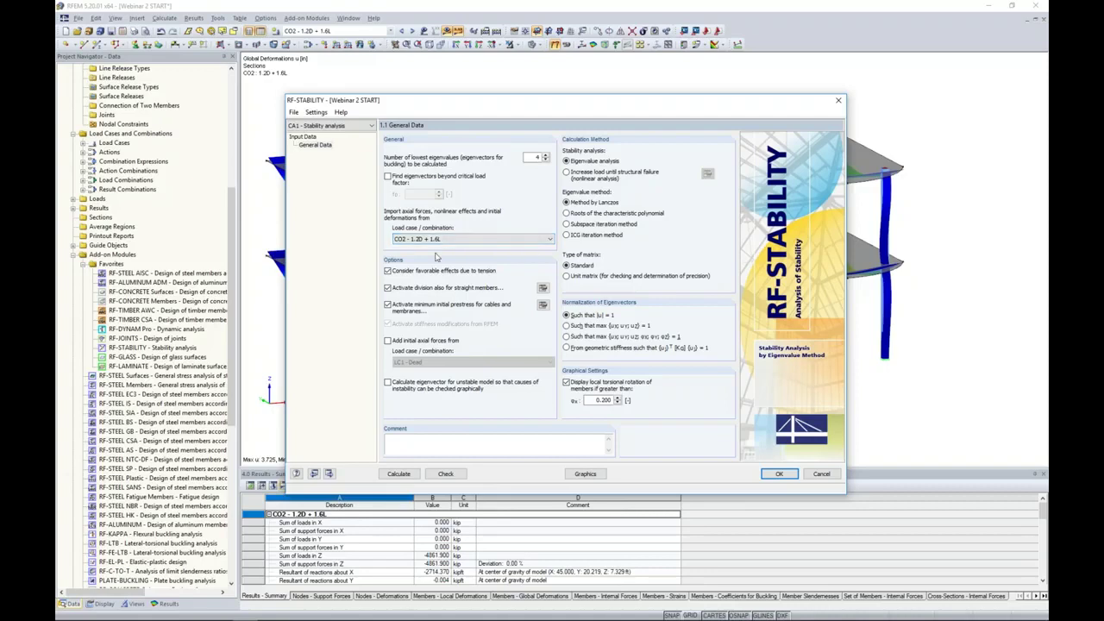
{"action": "left_click", "coordinate": [388, 382]}
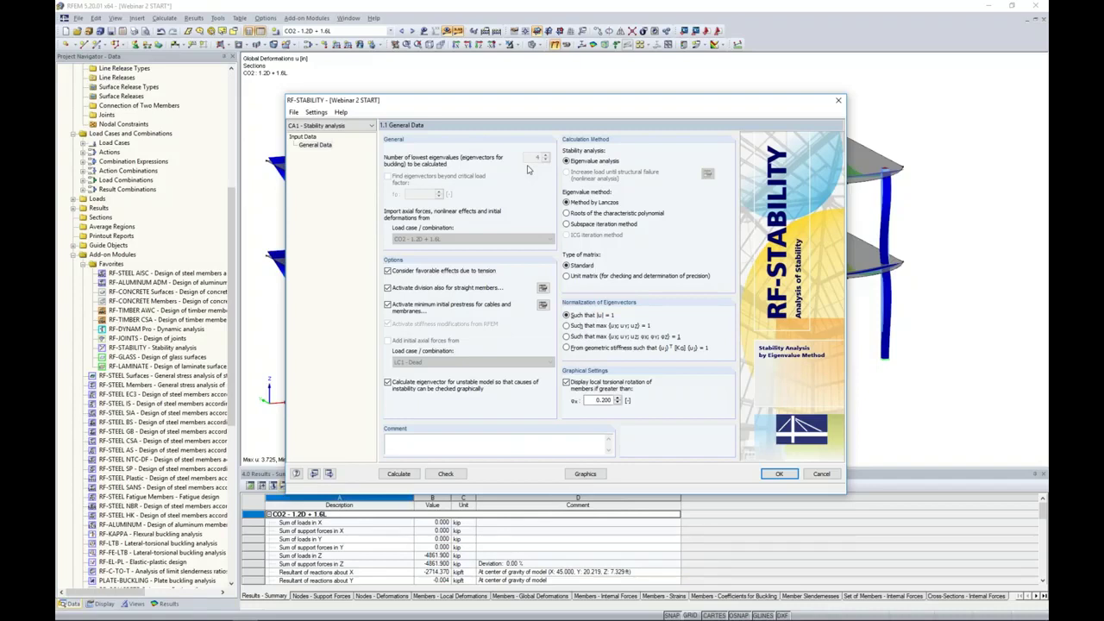
{"action": "left_click", "coordinate": [388, 383]}
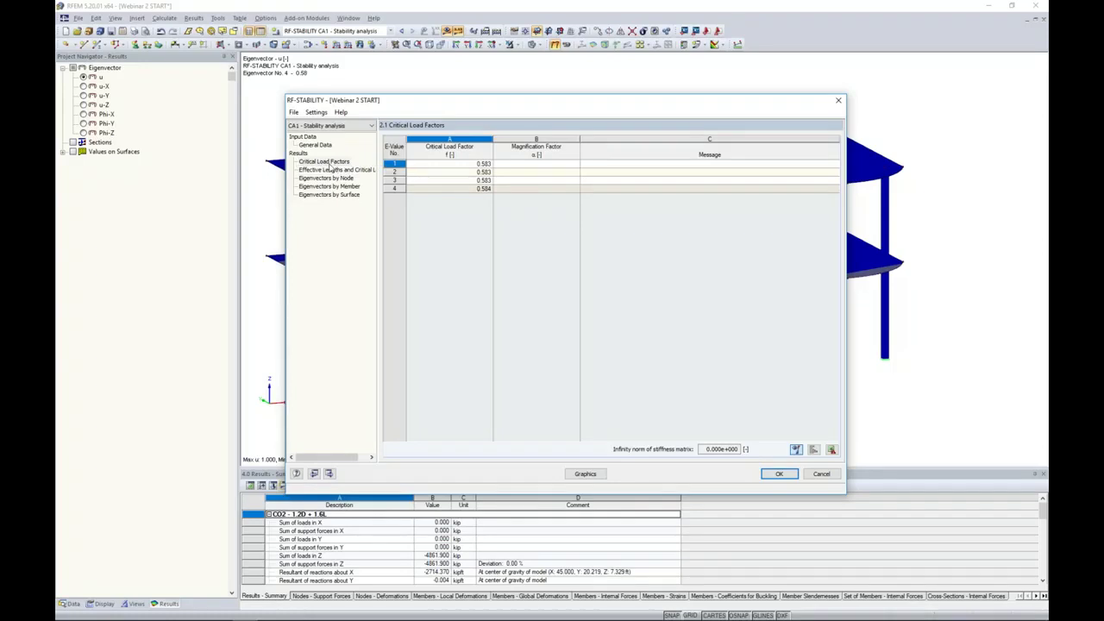
Go through the four critical load factors and examine the corresponding buckling shapes on the model, ending on eigenvalue 1.
{"action": "left_click", "coordinate": [460, 172]}
{"action": "left_click", "coordinate": [460, 179]}
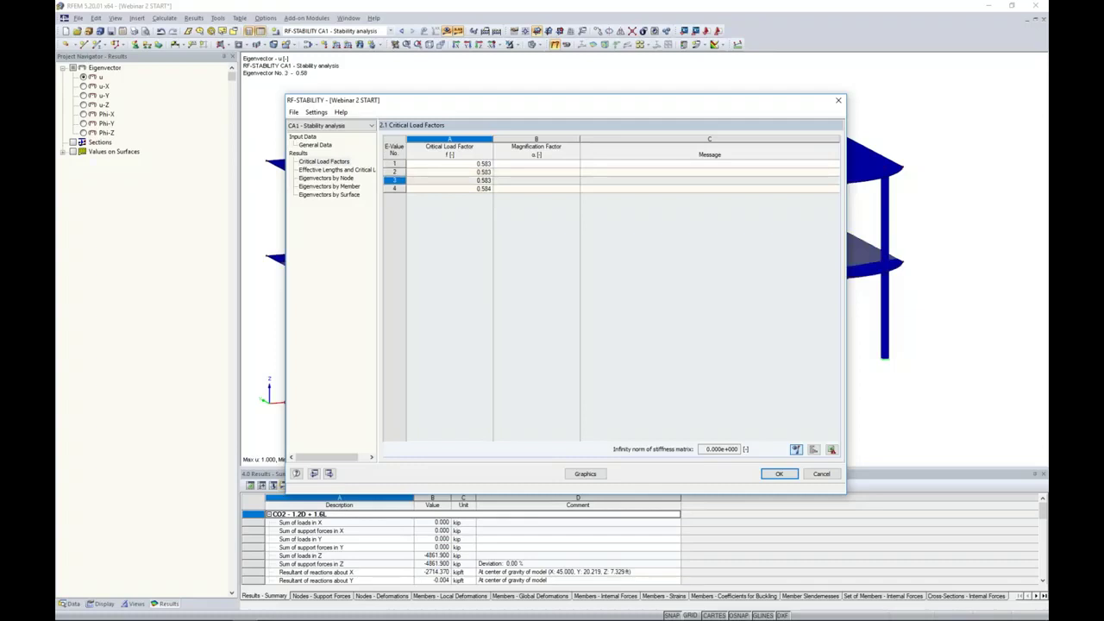
{"action": "left_click_drag", "start_coordinate": [444, 109], "coordinate": [471, 391]}
{"action": "left_click", "coordinate": [473, 446]}
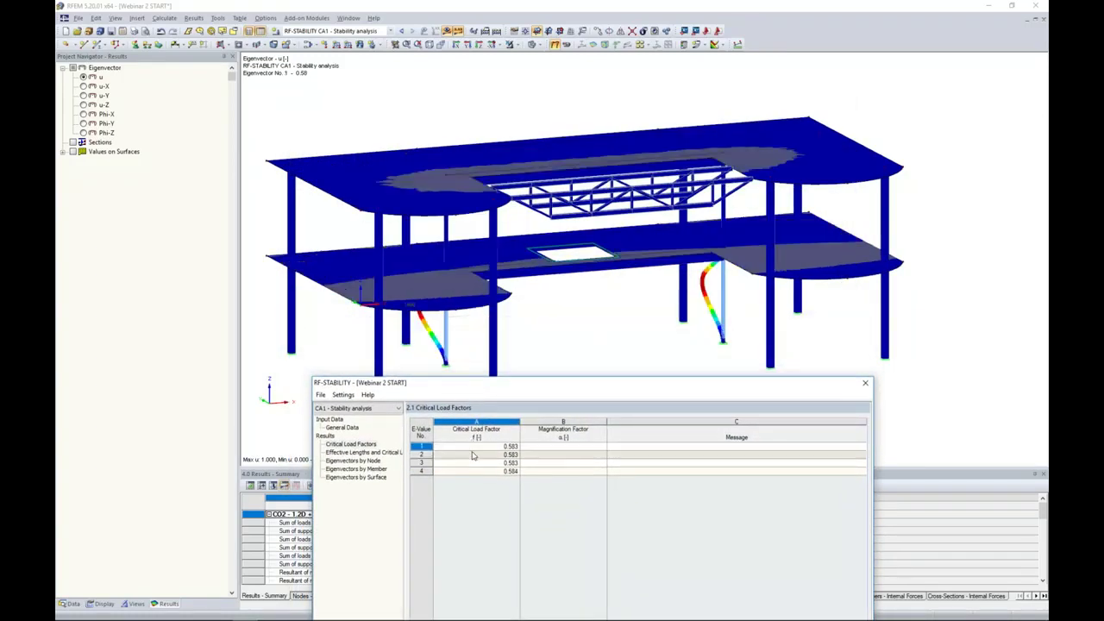
{"action": "left_click", "coordinate": [473, 454]}
{"action": "left_click", "coordinate": [473, 462]}
{"action": "left_click", "coordinate": [473, 472]}
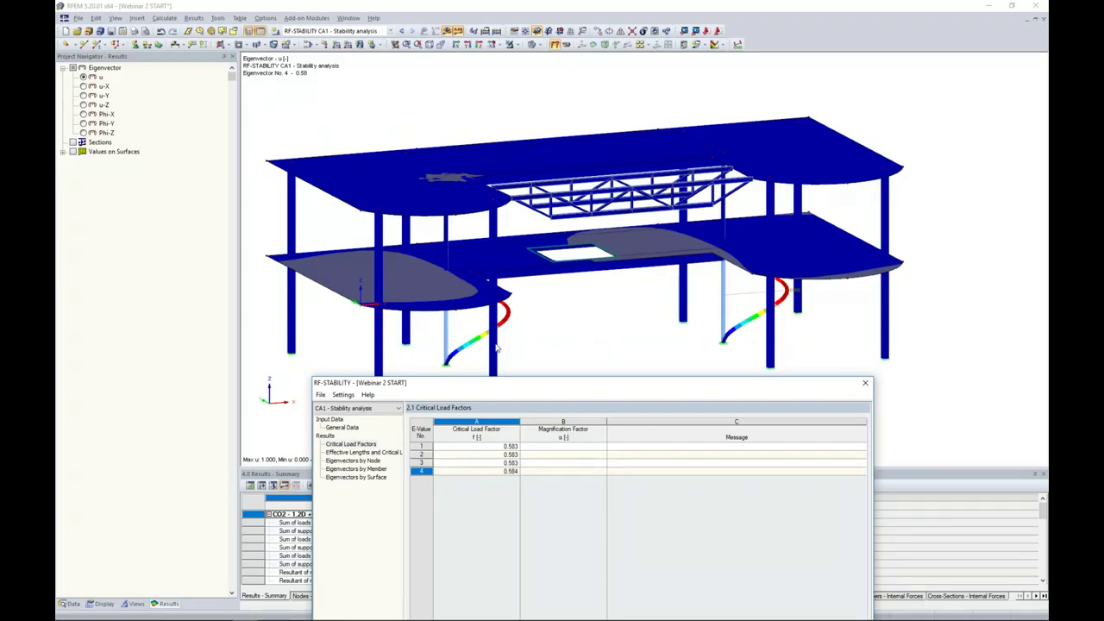
{"action": "left_click", "coordinate": [482, 446]}
{"action": "left_click_drag", "start_coordinate": [508, 382], "coordinate": [515, 135]}
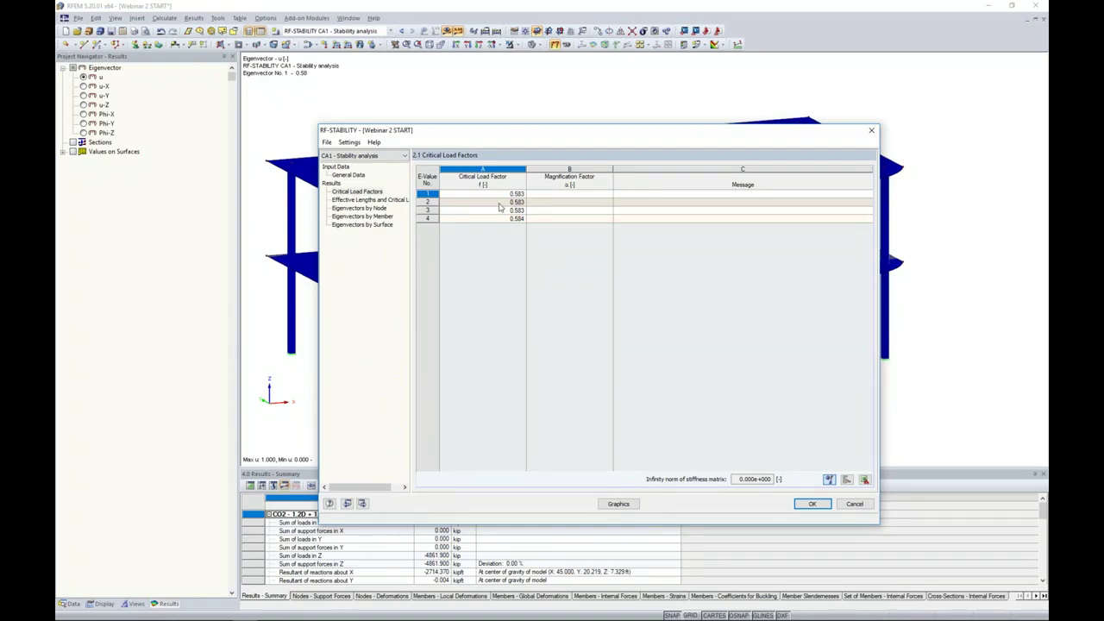
{"action": "mouse_move", "coordinate": [483, 130]}
{"action": "left_mouse_down"}
{"action": "mouse_move", "coordinate": [477, 403]}
{"action": "mouse_move", "coordinate": [490, 121]}
{"action": "left_mouse_up"}
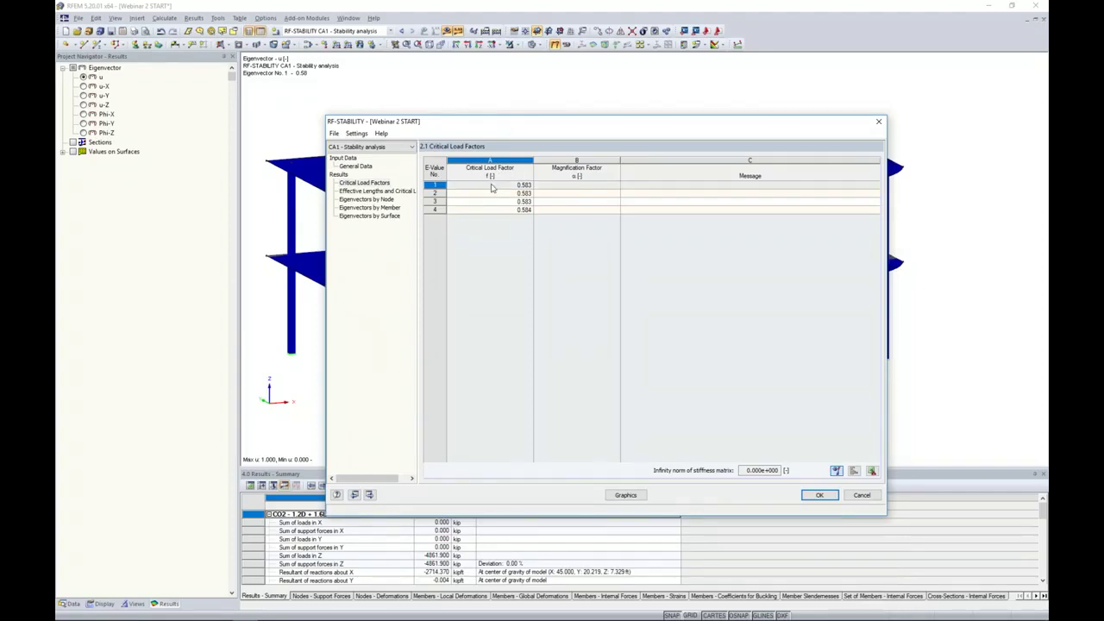
{"action": "mouse_move", "coordinate": [512, 126]}
{"action": "left_mouse_down"}
{"action": "mouse_move", "coordinate": [507, 399]}
{"action": "mouse_move", "coordinate": [500, 109]}
{"action": "left_mouse_up"}
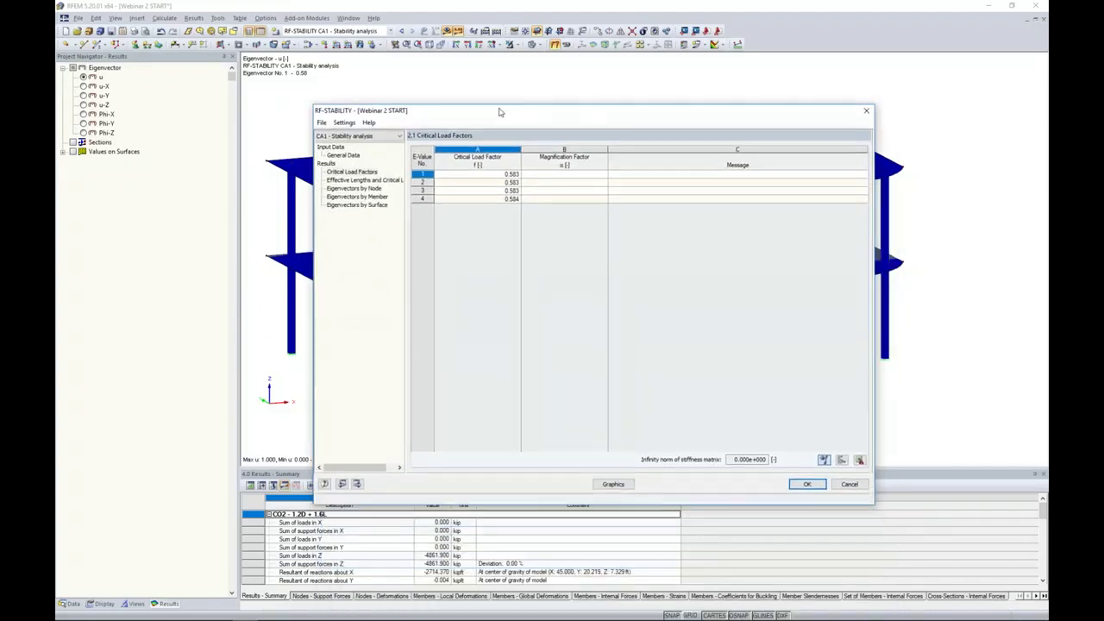
Examine the effective lengths and critical loads of members 2 and 3, recheck the critical load factors, and close RF-STABILITY.
{"action": "left_click", "coordinate": [369, 173]}
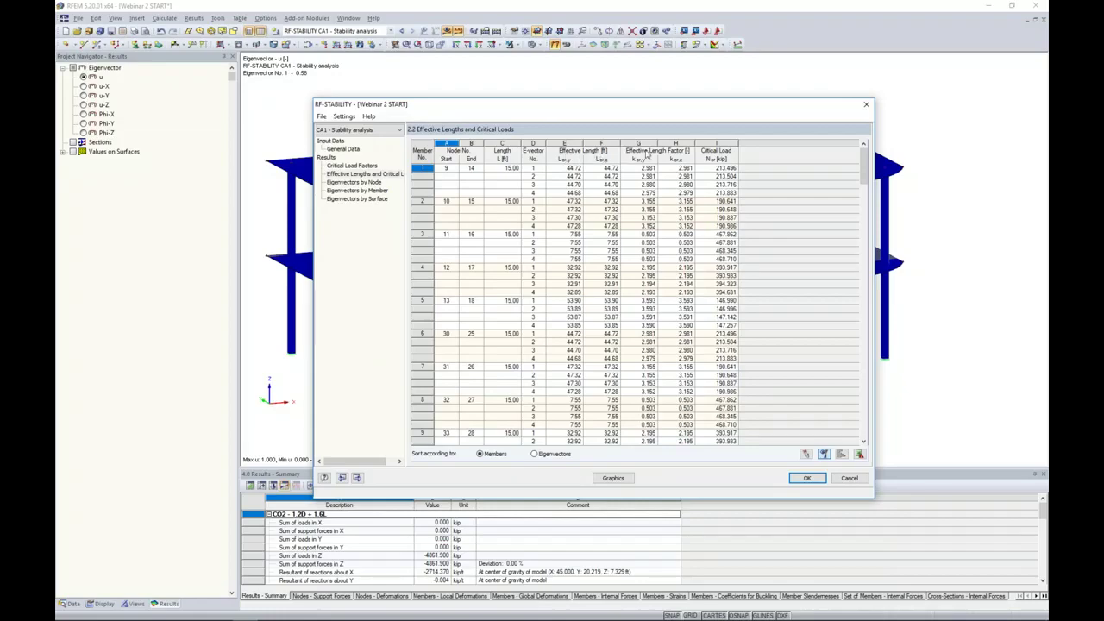
{"action": "left_click_drag", "start_coordinate": [602, 105], "coordinate": [546, 384]}
{"action": "left_click", "coordinate": [509, 469]}
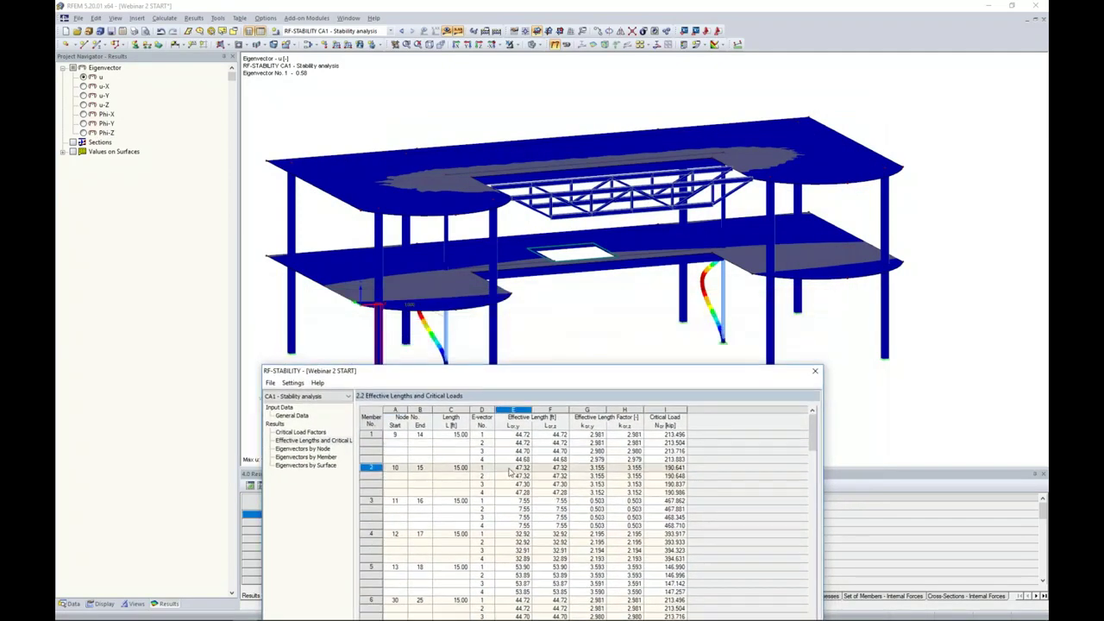
{"action": "left_click", "coordinate": [510, 510]}
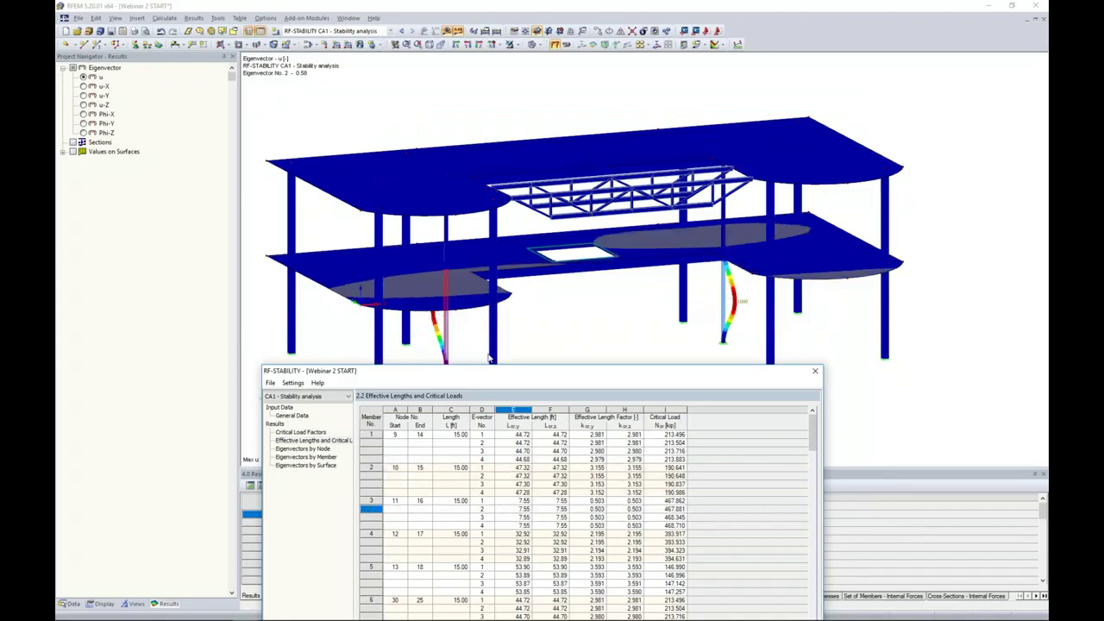
{"action": "left_click", "coordinate": [494, 470]}
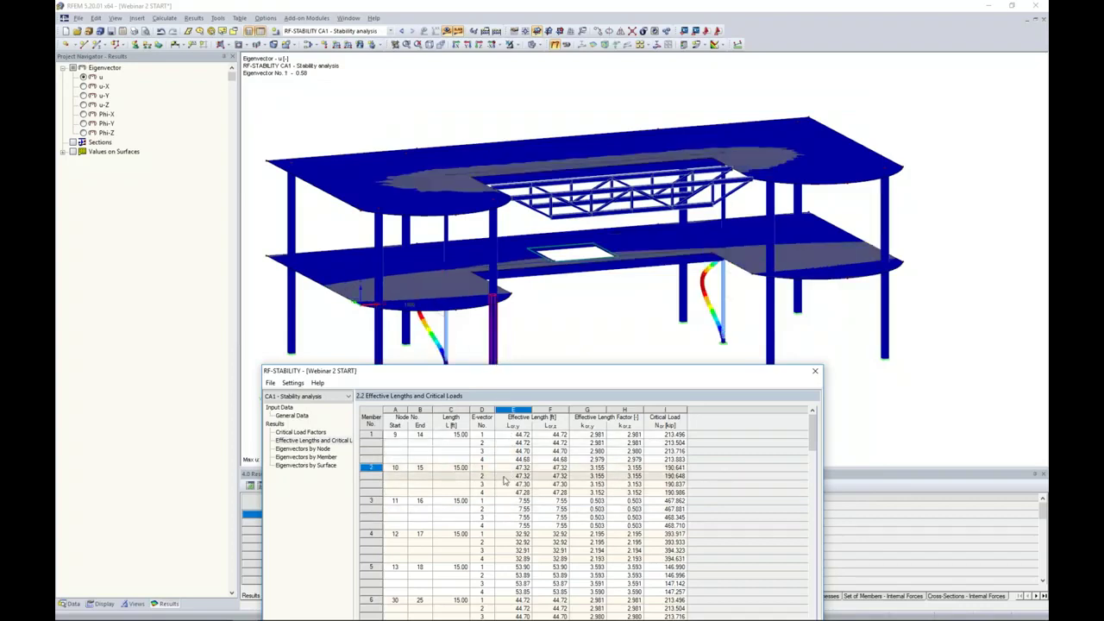
{"action": "left_click_drag", "start_coordinate": [538, 380], "coordinate": [552, 117]}
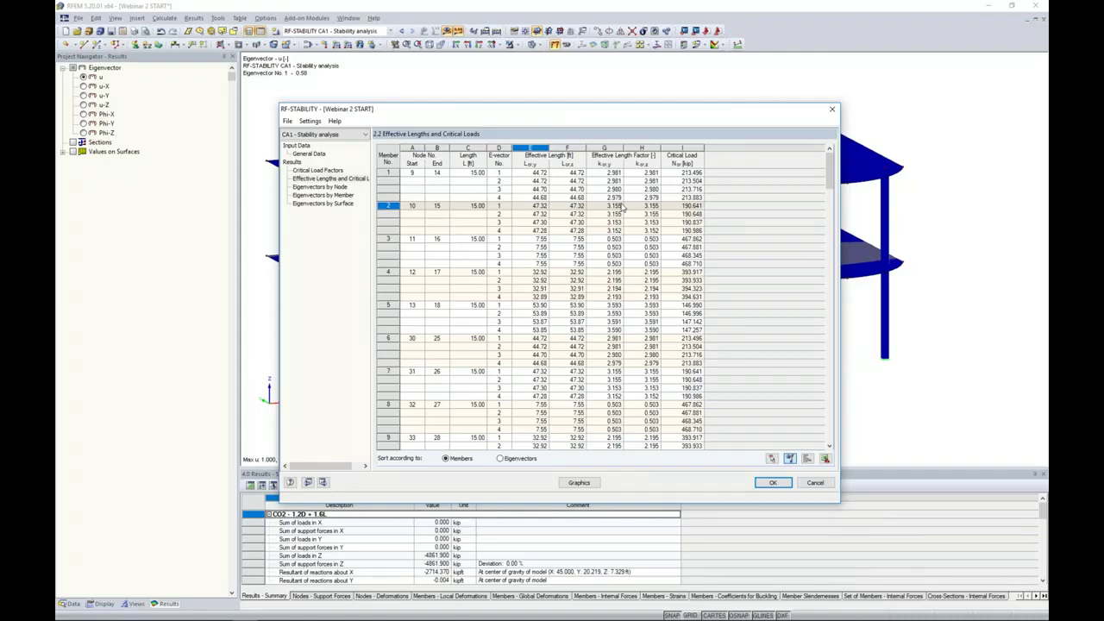
{"action": "left_click", "coordinate": [337, 172]}
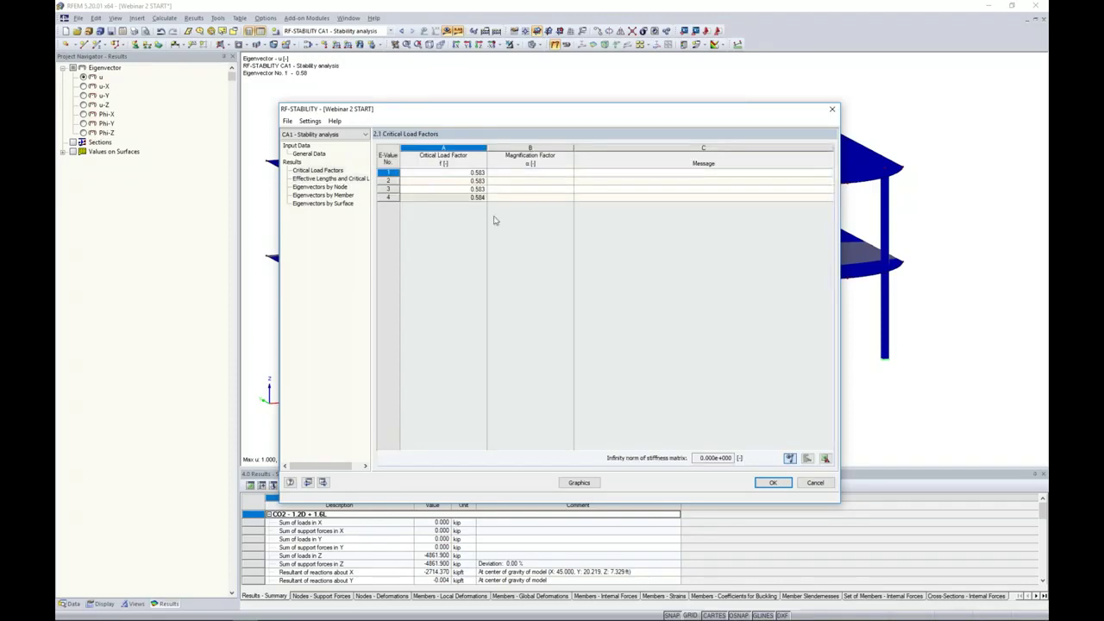
{"action": "left_click", "coordinate": [773, 483]}
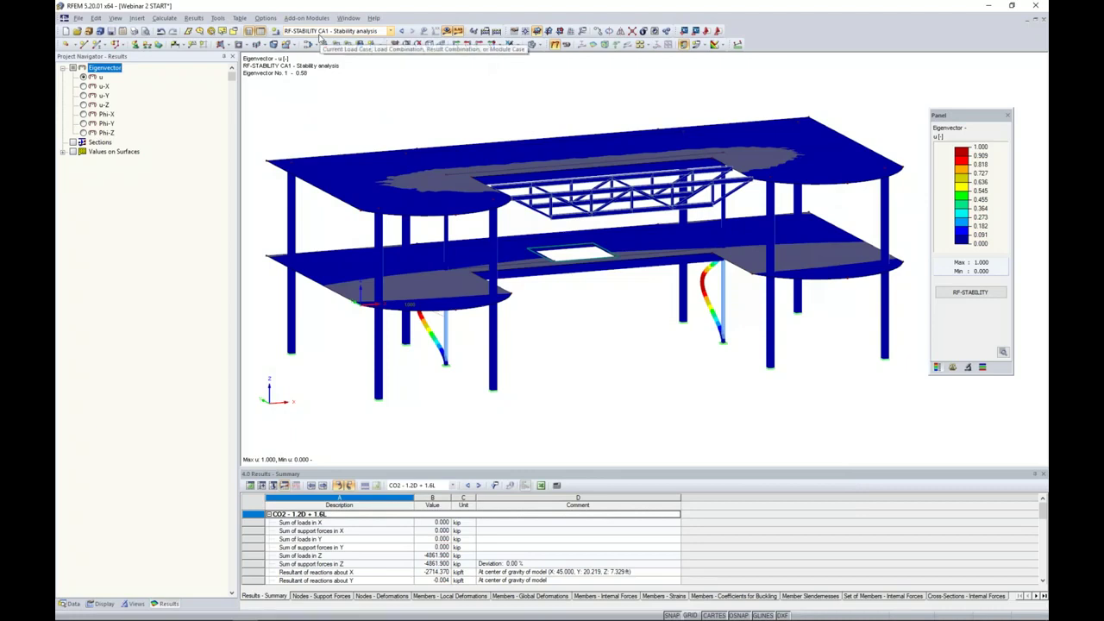
Display eigenvector 2 of the stability results and examine the buckling shape of the two slender columns.
{"action": "left_click", "coordinate": [953, 367]}
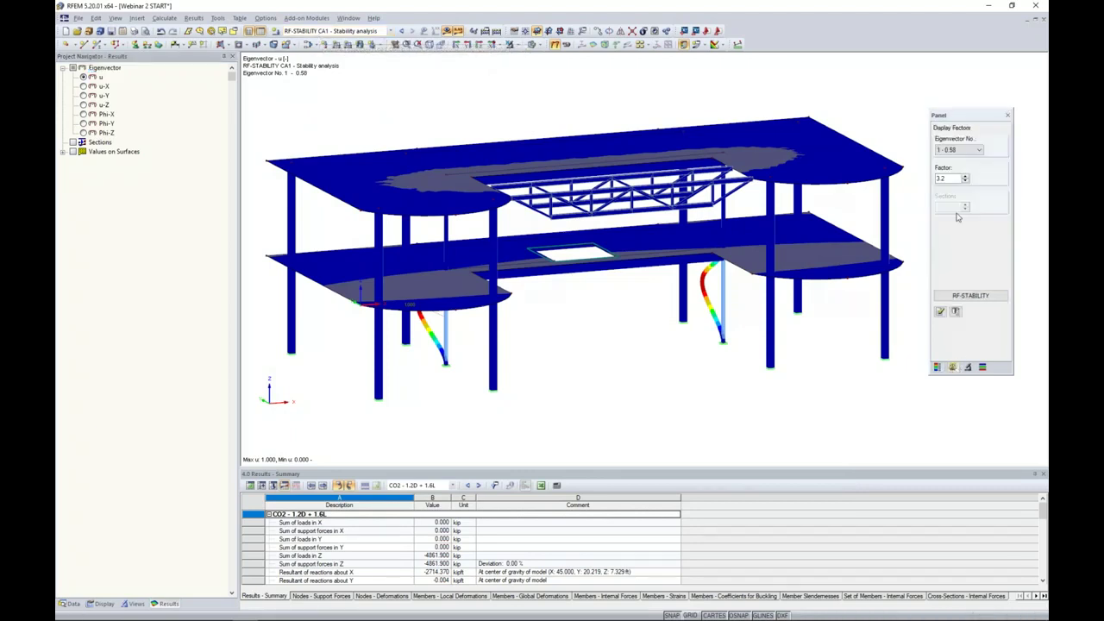
{"action": "left_click", "coordinate": [959, 151]}
{"action": "left_click", "coordinate": [953, 163]}
{"action": "middle_click_drag", "start_coordinate": [535, 394], "coordinate": [570, 361], "text": "ctrl"}
{"action": "scroll", "coordinate": [569, 349], "scroll_direction": "up", "scroll_amount": 4}
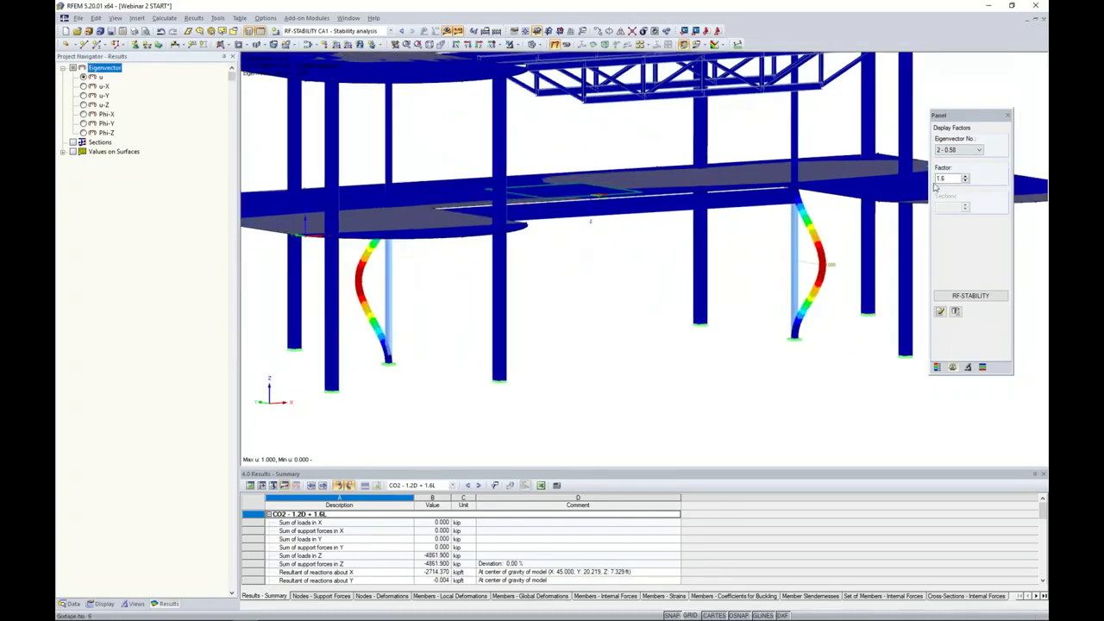
Display eigenvectors 3 and 4 in turn and compare the buckling shapes of the slender lower columns.
{"action": "left_click", "coordinate": [958, 150]}
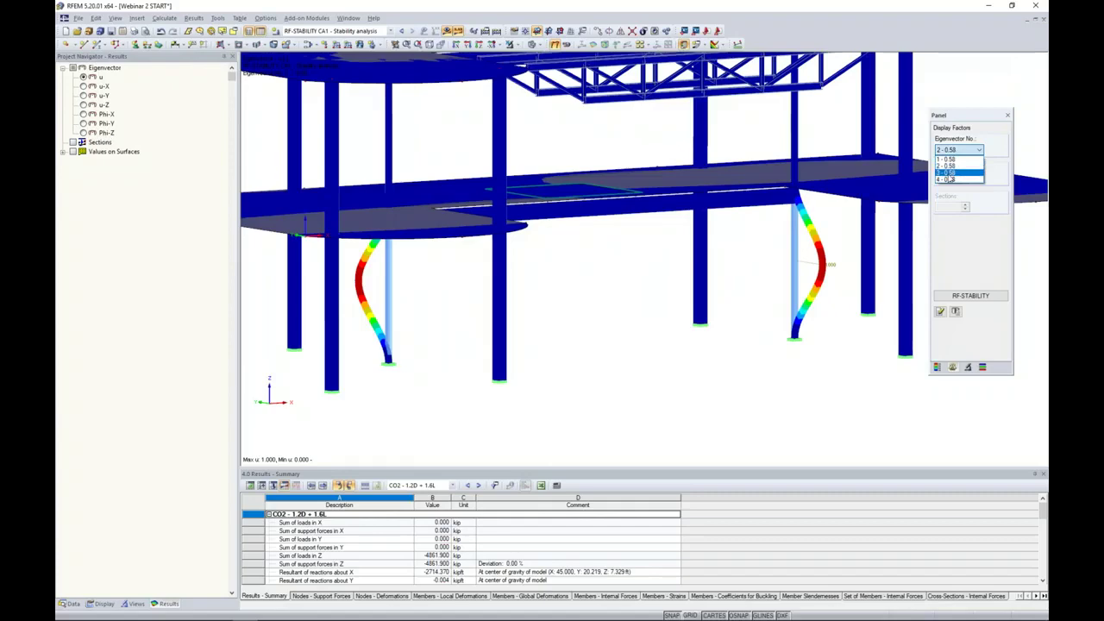
{"action": "left_click", "coordinate": [949, 172]}
{"action": "mouse_move", "coordinate": [678, 308]}
{"action": "middle_mouse_down", "text": "ctrl"}
{"action": "mouse_move", "coordinate": [603, 318]}
{"action": "mouse_move", "coordinate": [483, 308]}
{"action": "mouse_move", "coordinate": [658, 305]}
{"action": "middle_mouse_up", "text": "ctrl"}
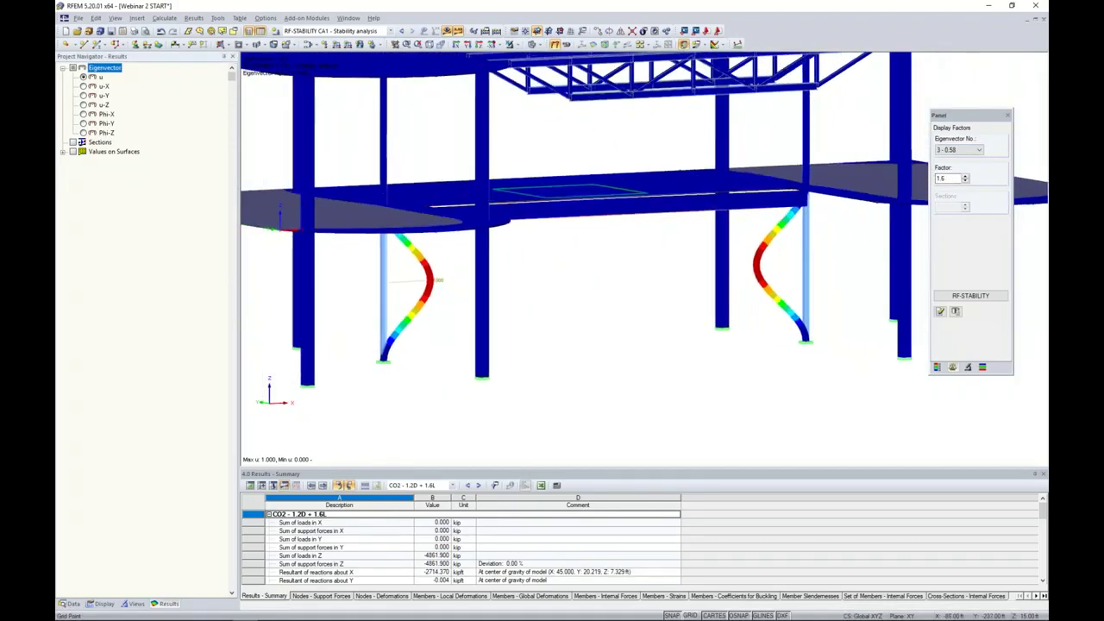
{"action": "left_click", "coordinate": [953, 152]}
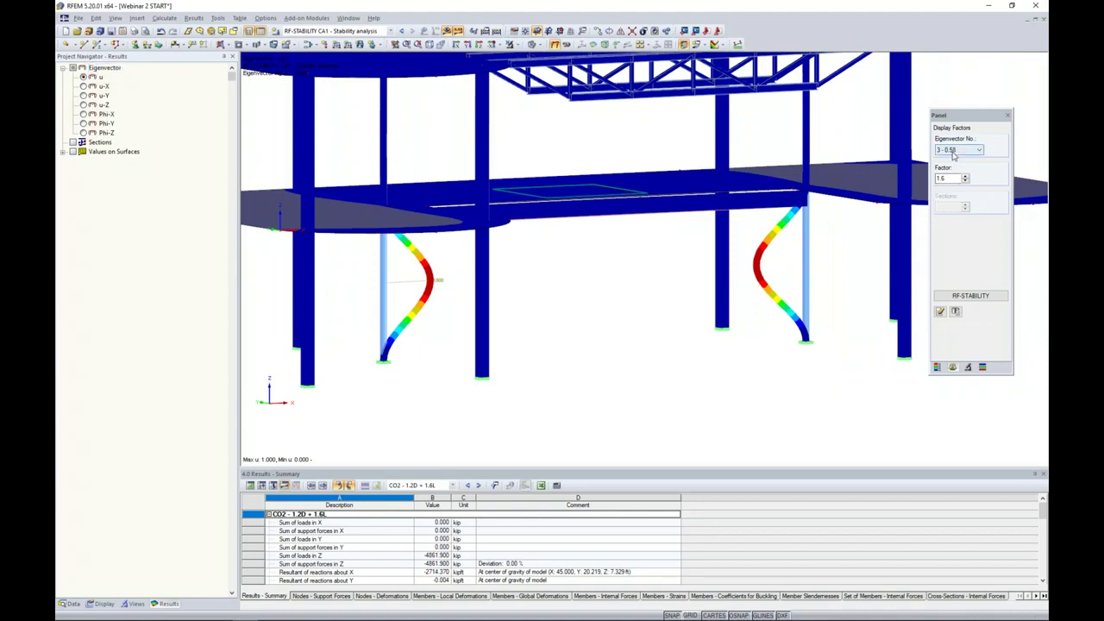
{"action": "left_click", "coordinate": [953, 153]}
{"action": "left_click", "coordinate": [949, 182]}
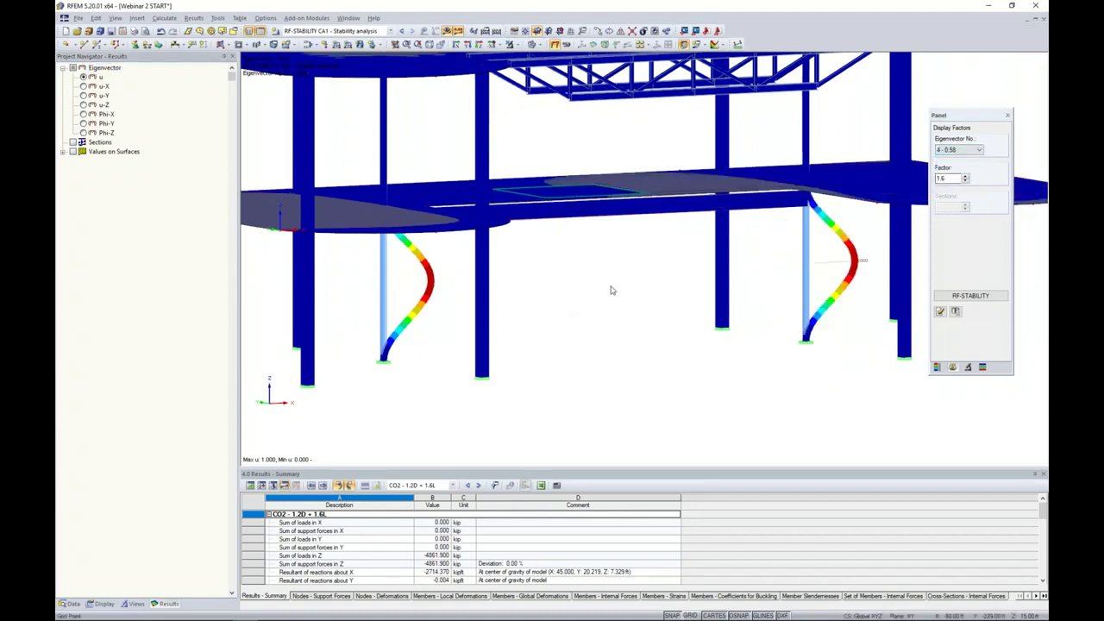
{"action": "scroll", "coordinate": [614, 283], "scroll_direction": "down", "scroll_amount": 5}
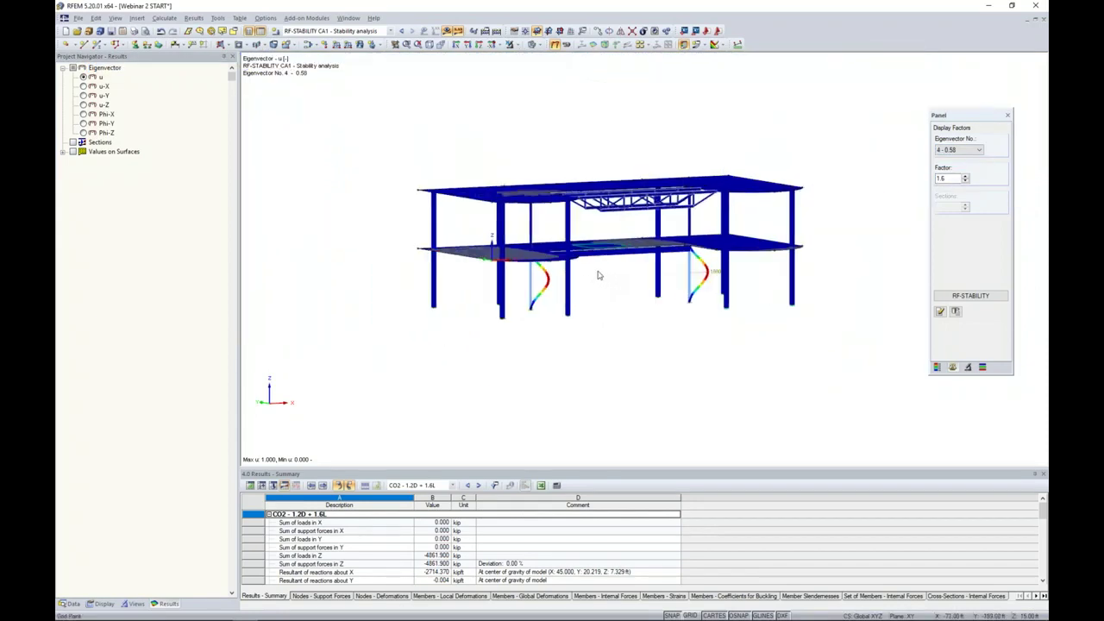
{"action": "scroll", "coordinate": [600, 276], "scroll_direction": "up", "scroll_amount": 5}
{"action": "middle_click_drag", "start_coordinate": [599, 275], "coordinate": [561, 308]}
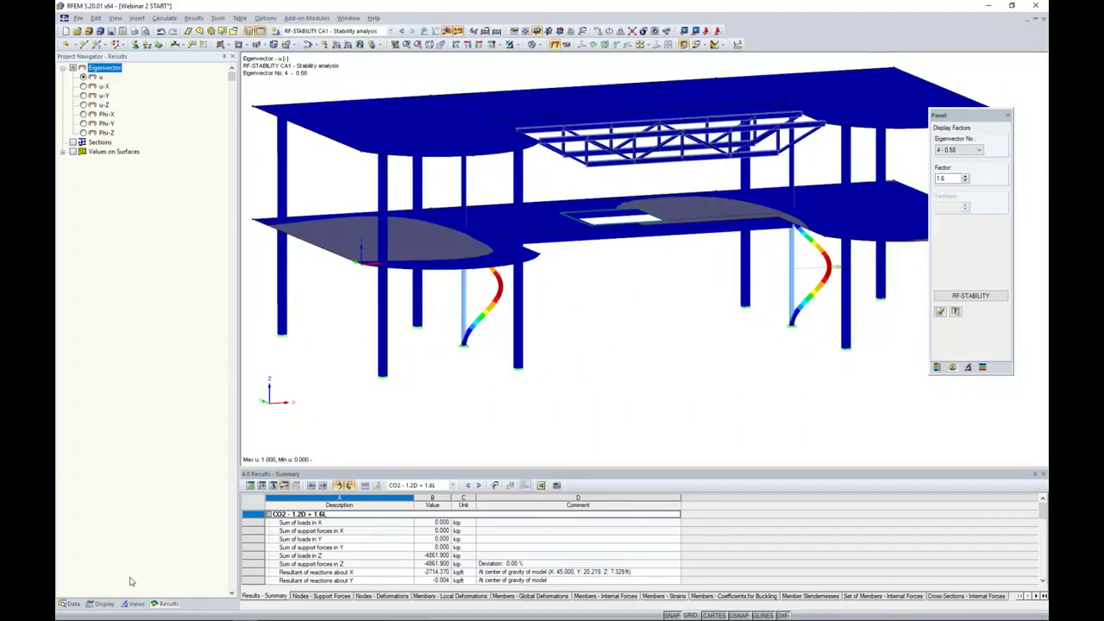
Return to the model data and hide the stability results on the structure.
{"action": "left_click", "coordinate": [74, 603]}
{"action": "scroll", "coordinate": [162, 342], "scroll_direction": "up", "scroll_amount": 7}
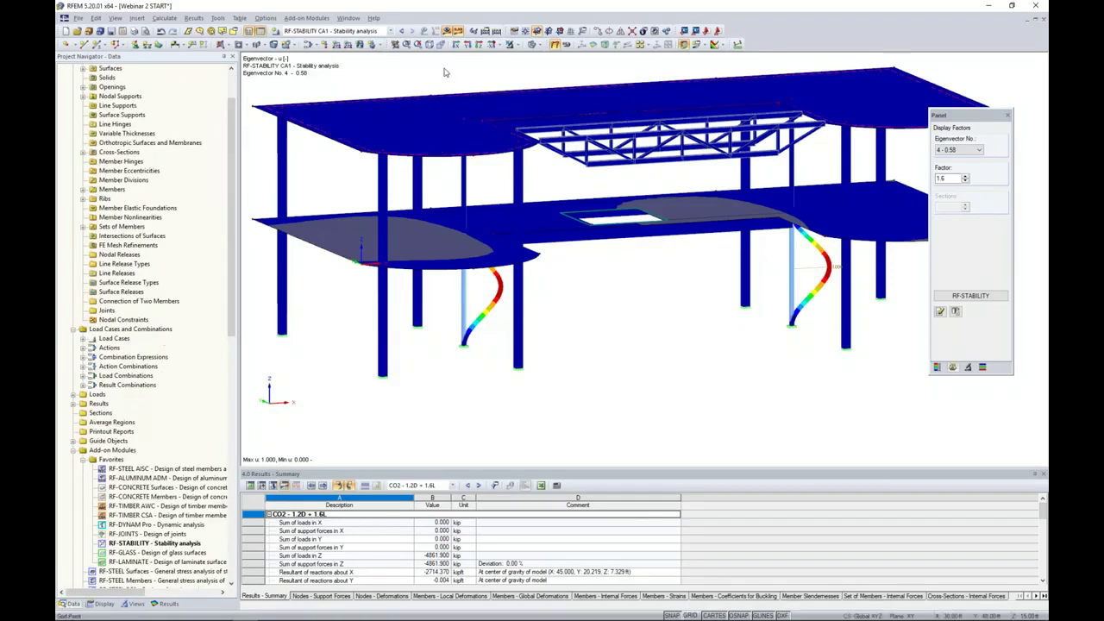
{"action": "left_click", "coordinate": [457, 31]}
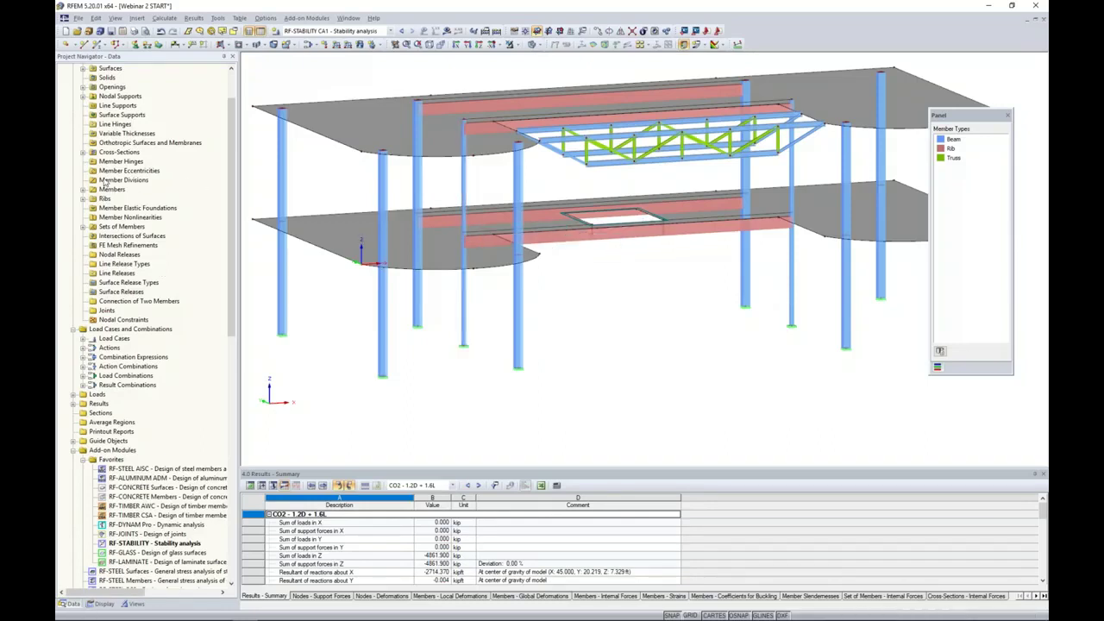
Change all columns that use the Rectangle 6/6 cross-section to Rectangle 12/12, Concrete f'c = 4000 psi, accepting the deletion of results.
{"action": "left_click", "coordinate": [83, 153]}
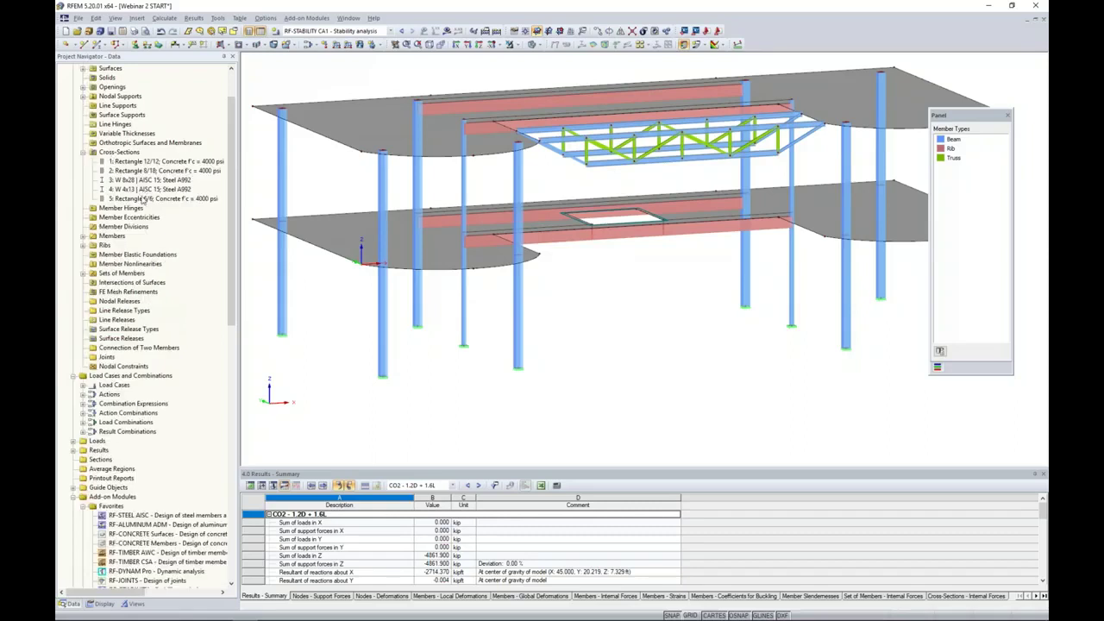
{"action": "left_click", "coordinate": [144, 198]}
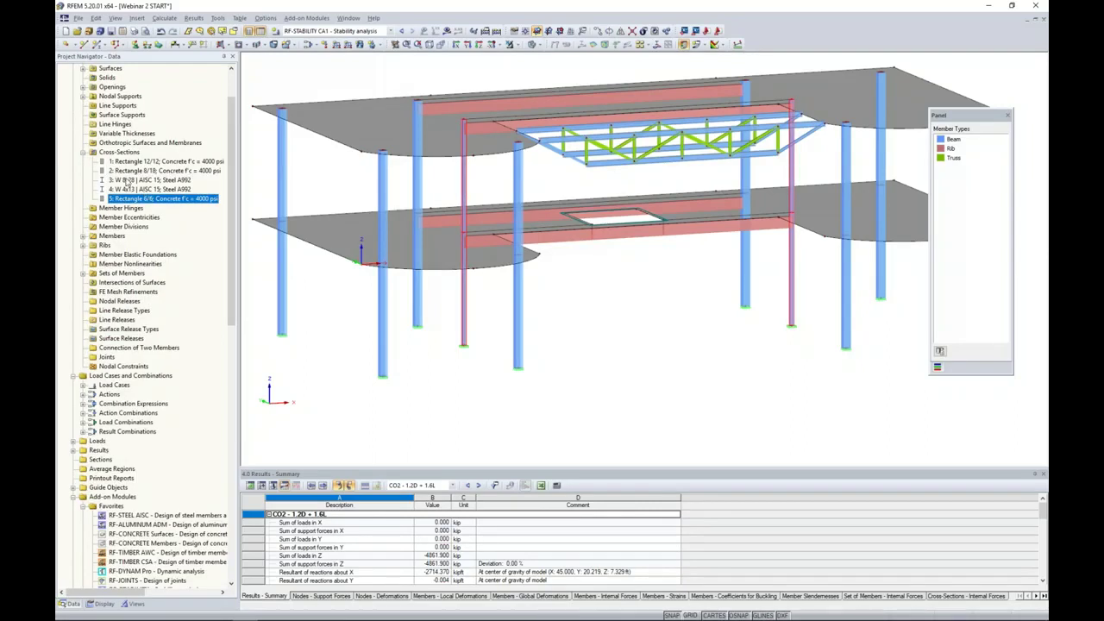
{"action": "double_click", "coordinate": [464, 324]}
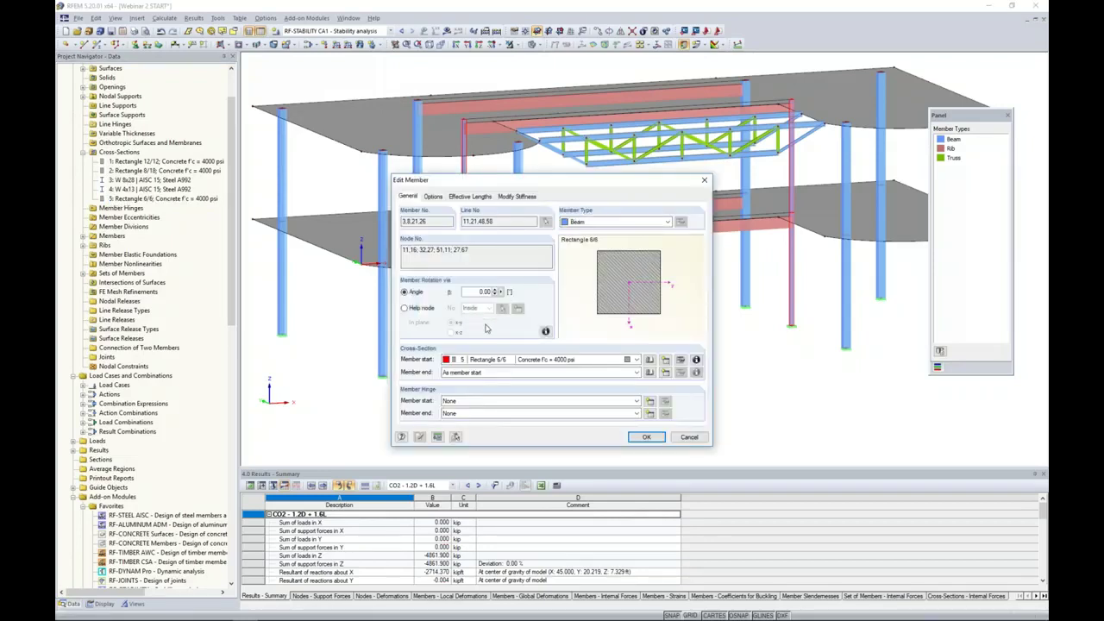
{"action": "left_click", "coordinate": [528, 360]}
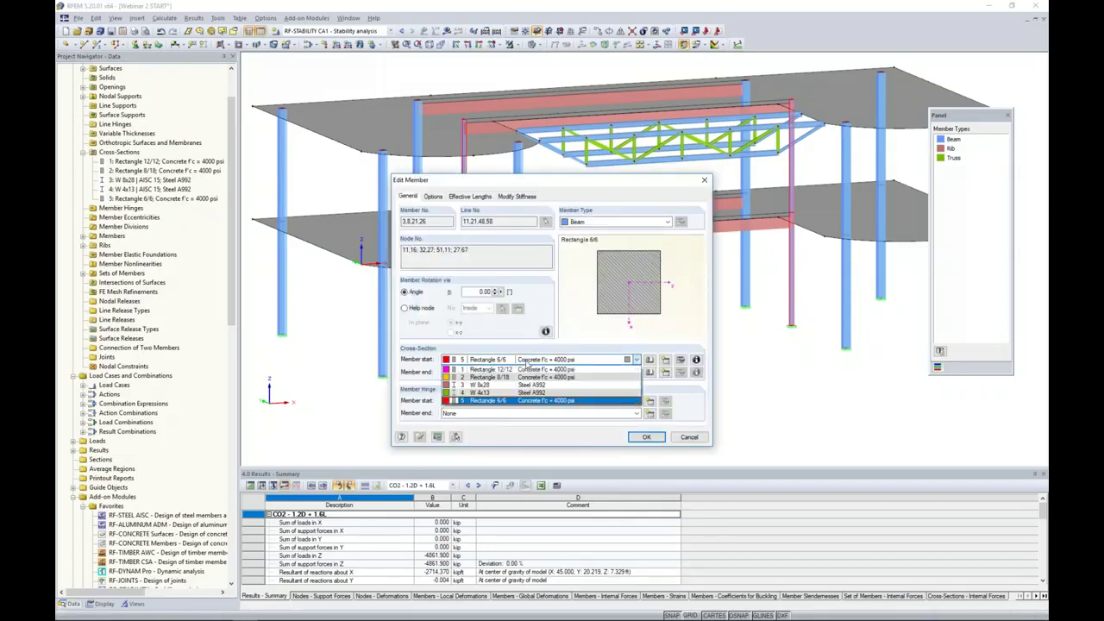
{"action": "left_click", "coordinate": [522, 371]}
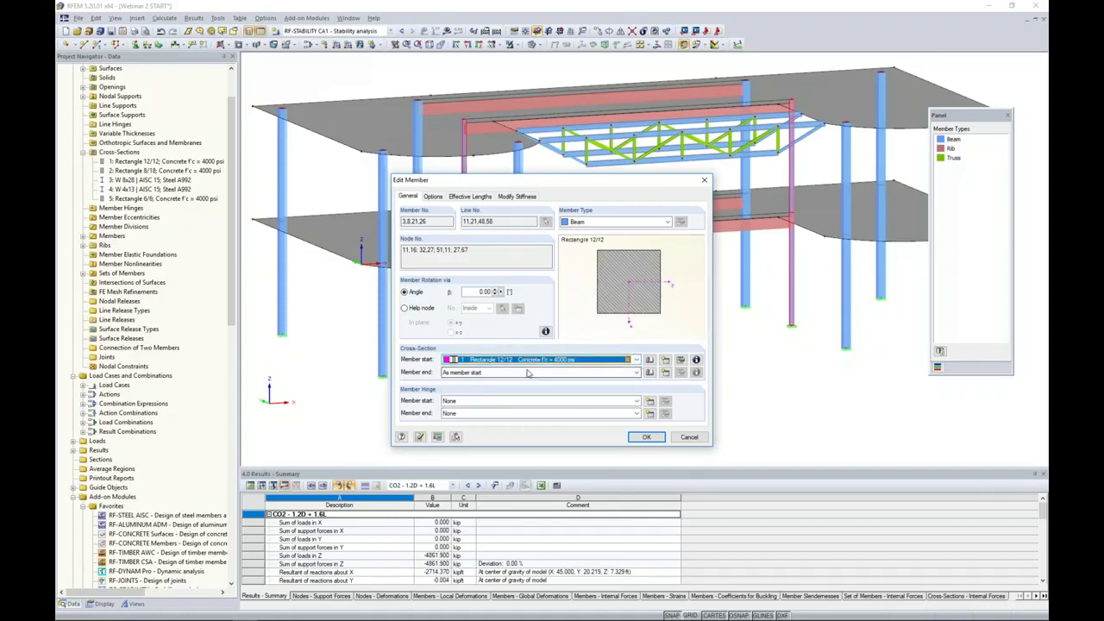
{"action": "left_click", "coordinate": [649, 439]}
{"action": "left_click", "coordinate": [534, 334]}
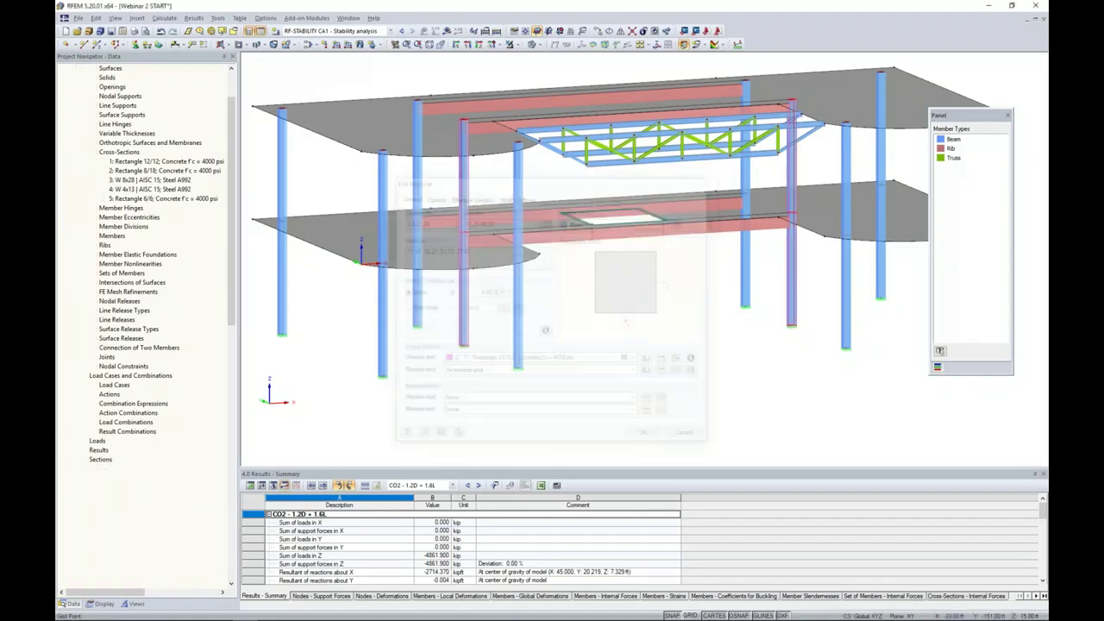
Set load combination CO2 - 1.2D + 1.6L to second-order analysis (P-Delta / P-delta).
{"action": "middle_click_drag", "start_coordinate": [586, 320], "coordinate": [612, 332], "text": "ctrl"}
{"action": "scroll", "coordinate": [613, 333], "scroll_direction": "down", "scroll_amount": 2}
{"action": "middle_click_drag", "start_coordinate": [639, 345], "coordinate": [591, 340], "text": "ctrl"}
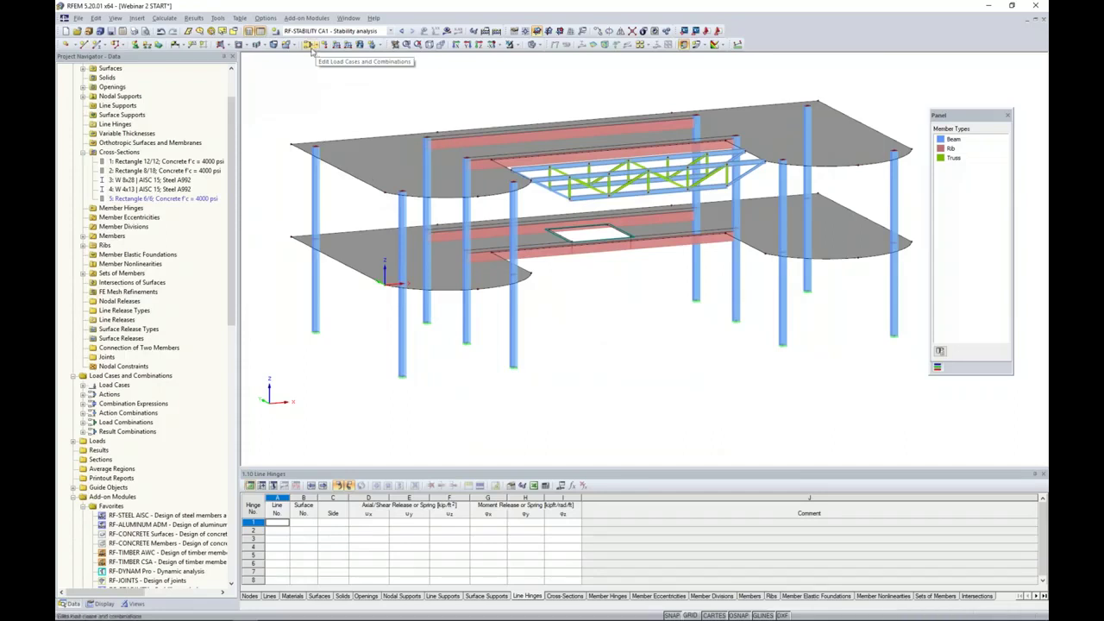
{"action": "left_click", "coordinate": [308, 48]}
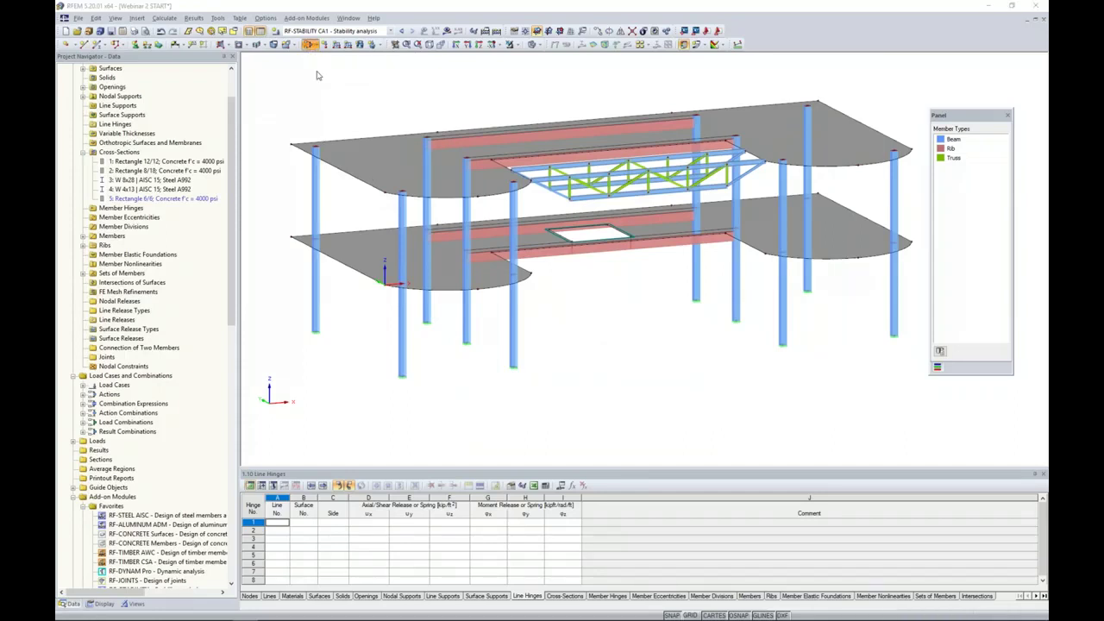
{"action": "left_click", "coordinate": [528, 152]}
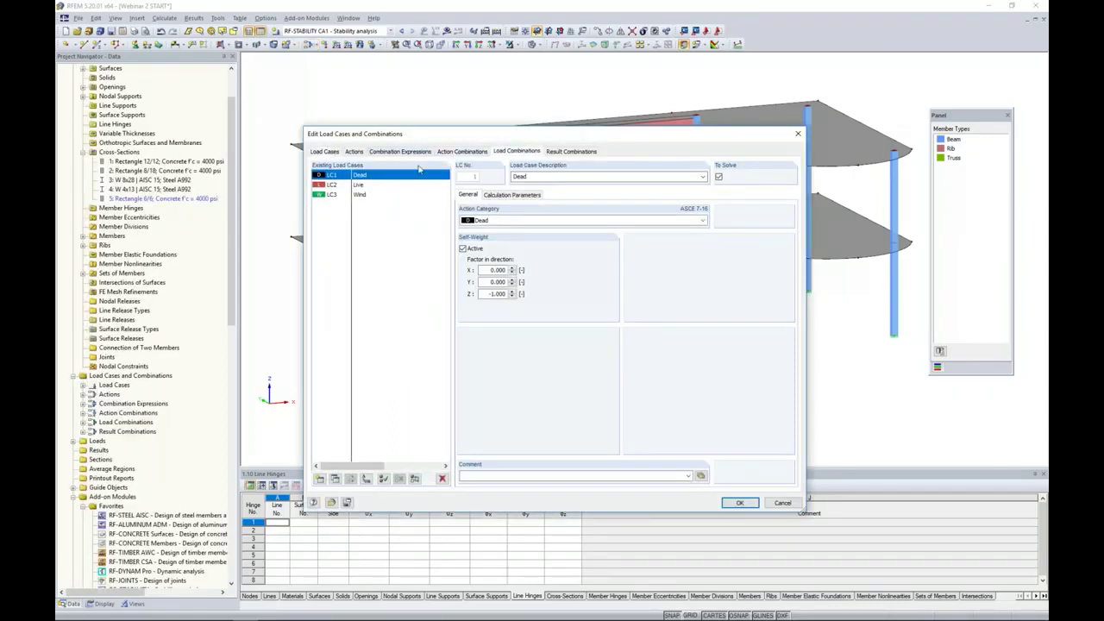
{"action": "left_click", "coordinate": [370, 184]}
{"action": "left_click", "coordinate": [494, 195]}
{"action": "left_click", "coordinate": [463, 231]}
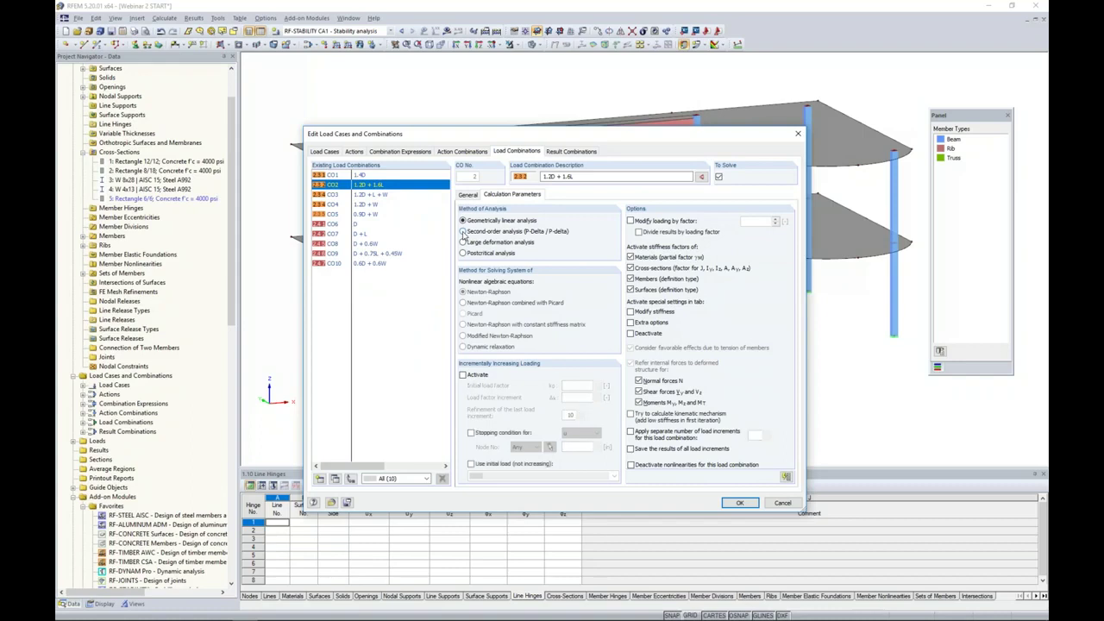
{"action": "left_click", "coordinate": [735, 503]}
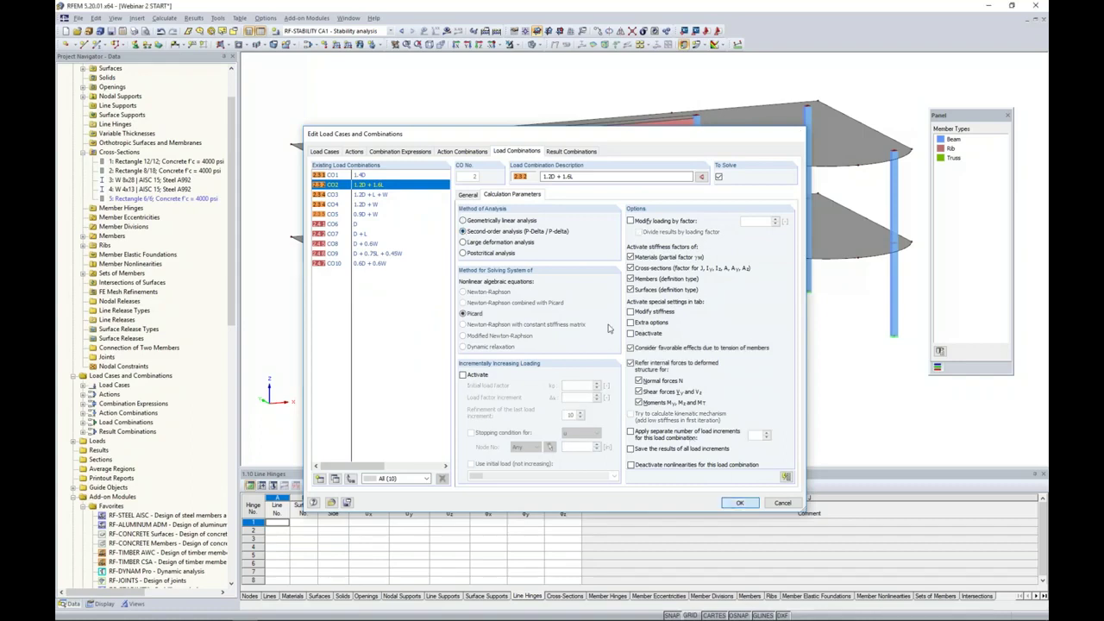
Calculate CO2 - 1.2D + 1.6L, set the deformation display factor to 24 and inspect the deformed structure from the opposite side.
{"action": "left_click", "coordinate": [446, 32]}
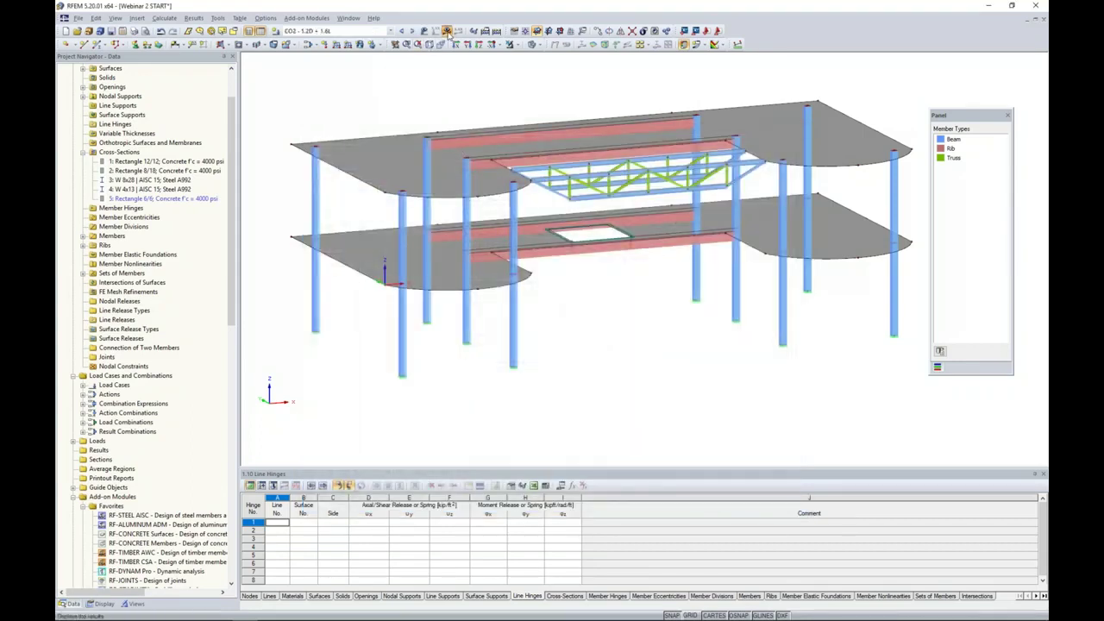
{"action": "left_click", "coordinate": [535, 336]}
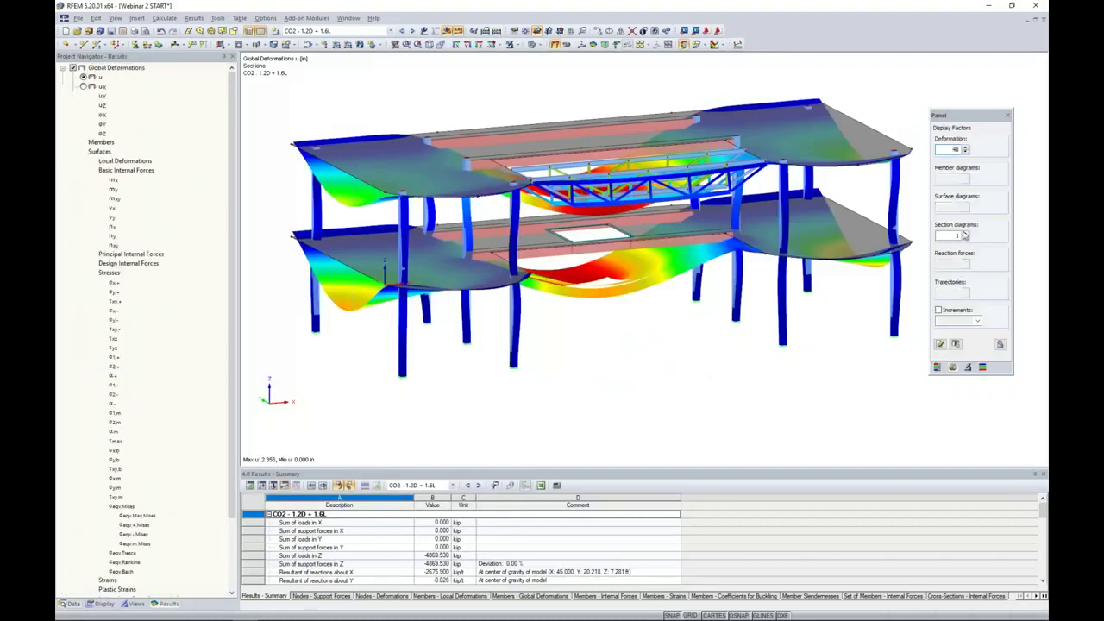
{"action": "left_click", "coordinate": [966, 152]}
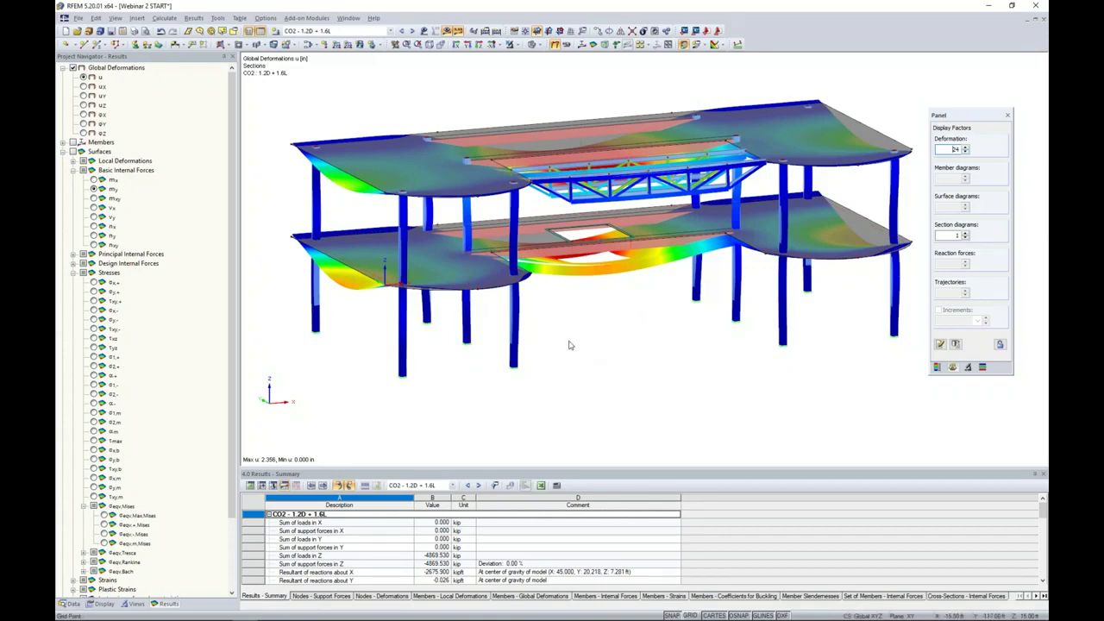
{"action": "scroll", "coordinate": [458, 342], "scroll_direction": "down", "scroll_amount": 1}
{"action": "right_click_drag", "start_coordinate": [454, 342], "coordinate": [801, 384]}
{"action": "left_click", "coordinate": [401, 398]}
{"action": "right_click_drag", "start_coordinate": [407, 359], "coordinate": [719, 364]}
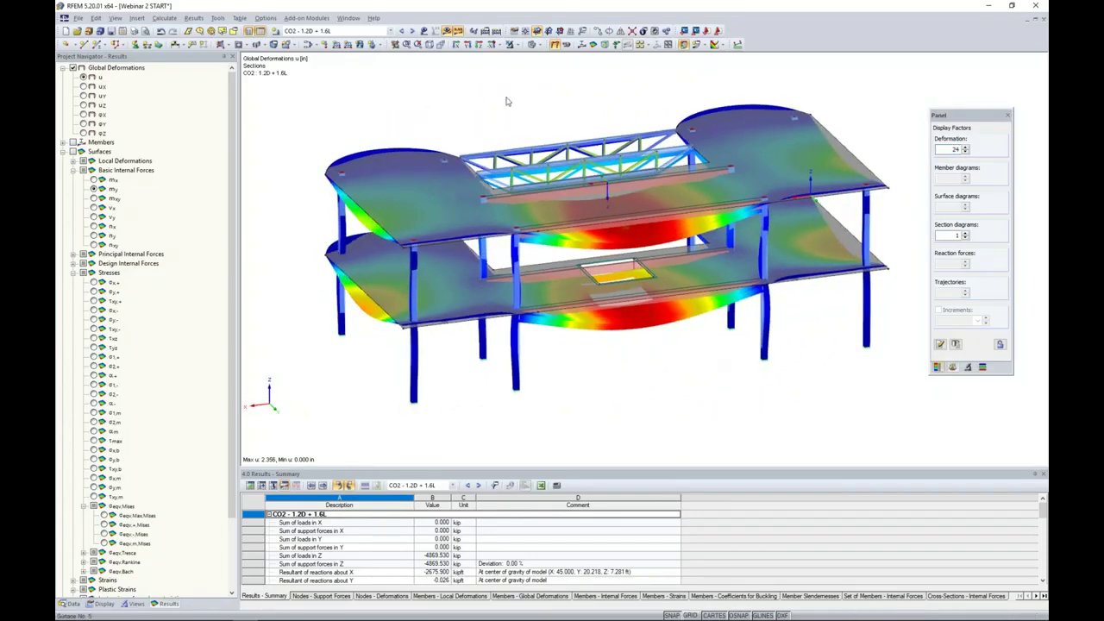
Hide the deformation results and narrow the project navigator to enlarge the view of the lower ribs.
{"action": "left_click", "coordinate": [457, 44]}
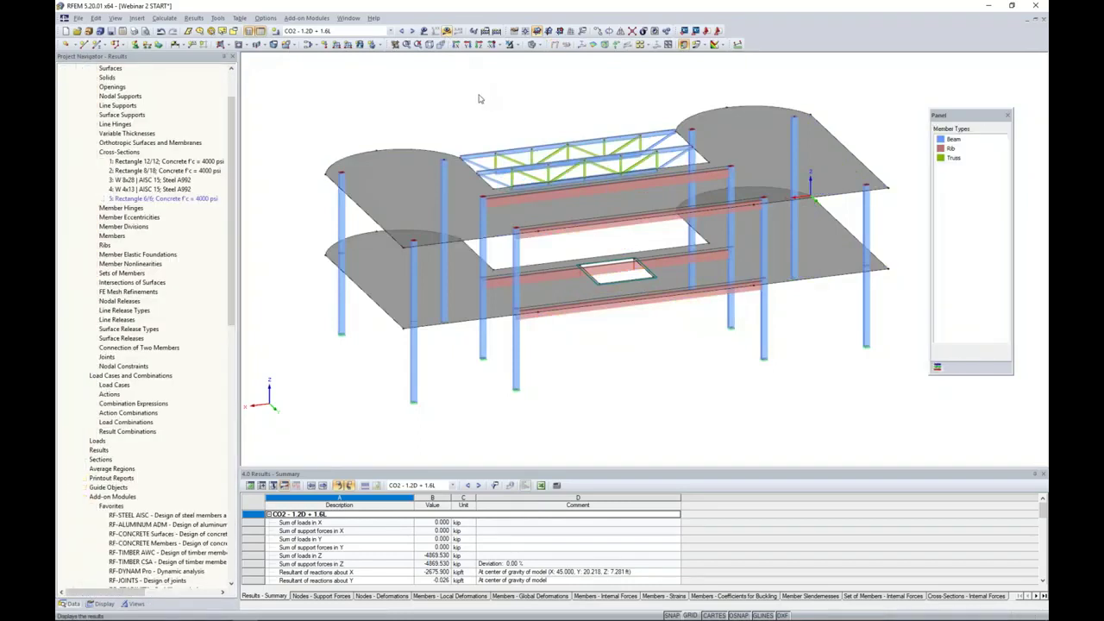
{"action": "left_click_drag", "start_coordinate": [239, 207], "coordinate": [209, 207]}
{"action": "middle_click_drag", "start_coordinate": [585, 354], "coordinate": [581, 331], "text": "ctrl"}
{"action": "scroll", "coordinate": [452, 302], "scroll_direction": "up", "scroll_amount": 3}
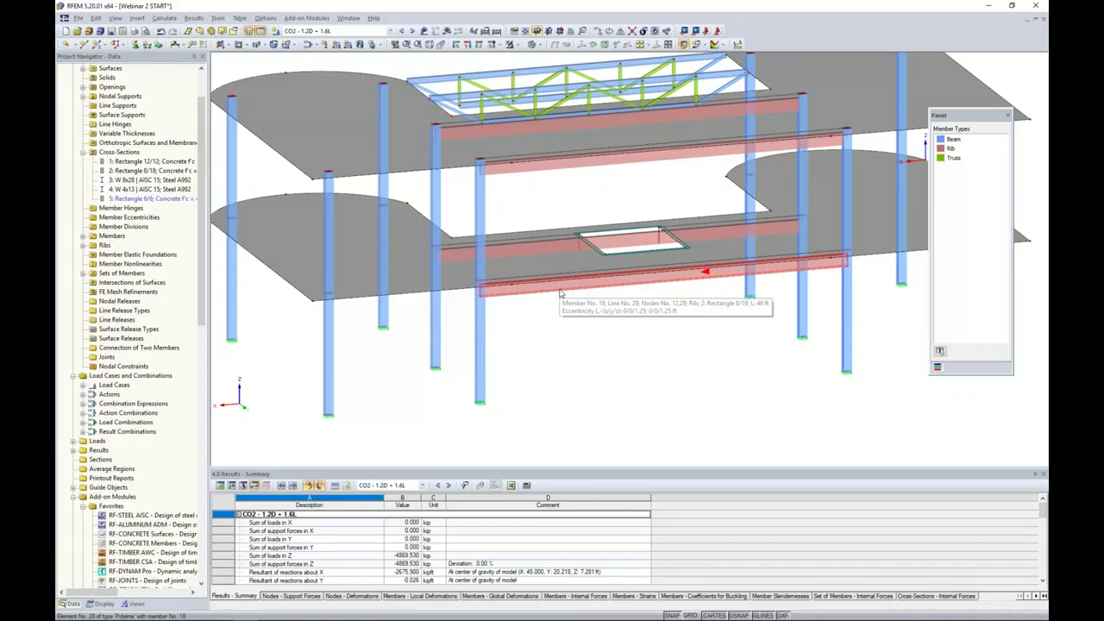
Examine the member type of rib member 18 and its alignment and integration width settings, and cancel out of the dialogs.
{"action": "double_click", "coordinate": [560, 294]}
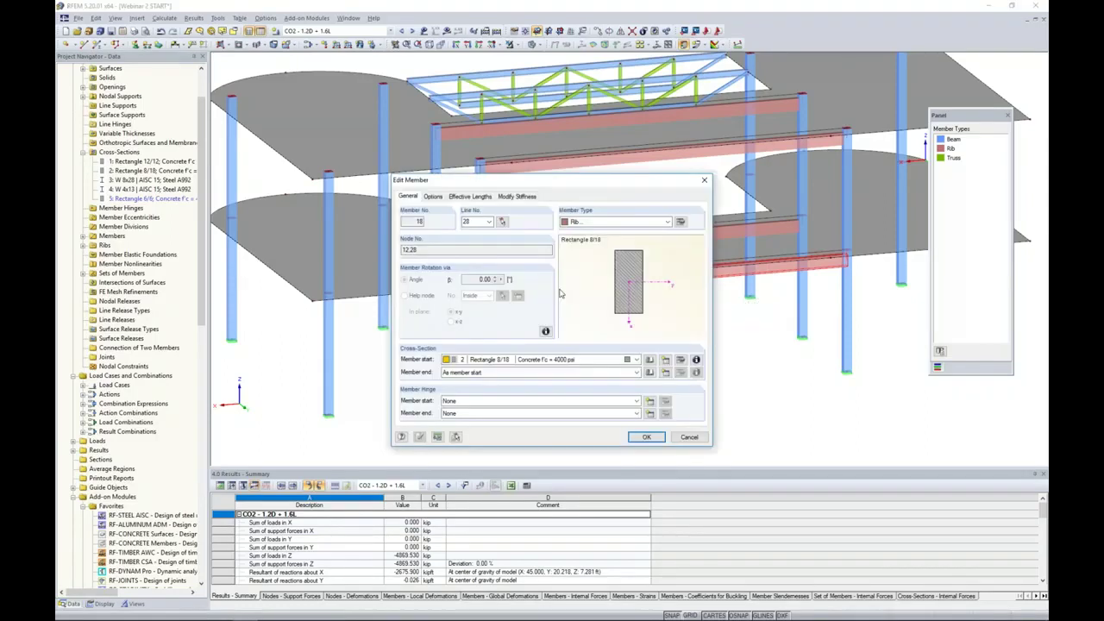
{"action": "left_click", "coordinate": [598, 222]}
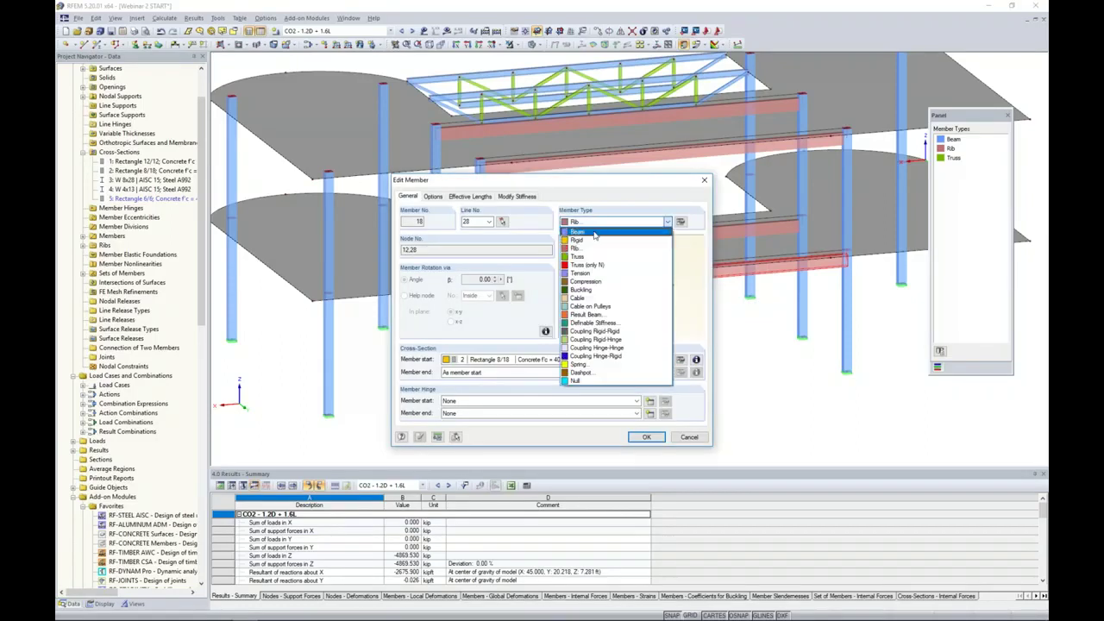
{"action": "left_click", "coordinate": [590, 249]}
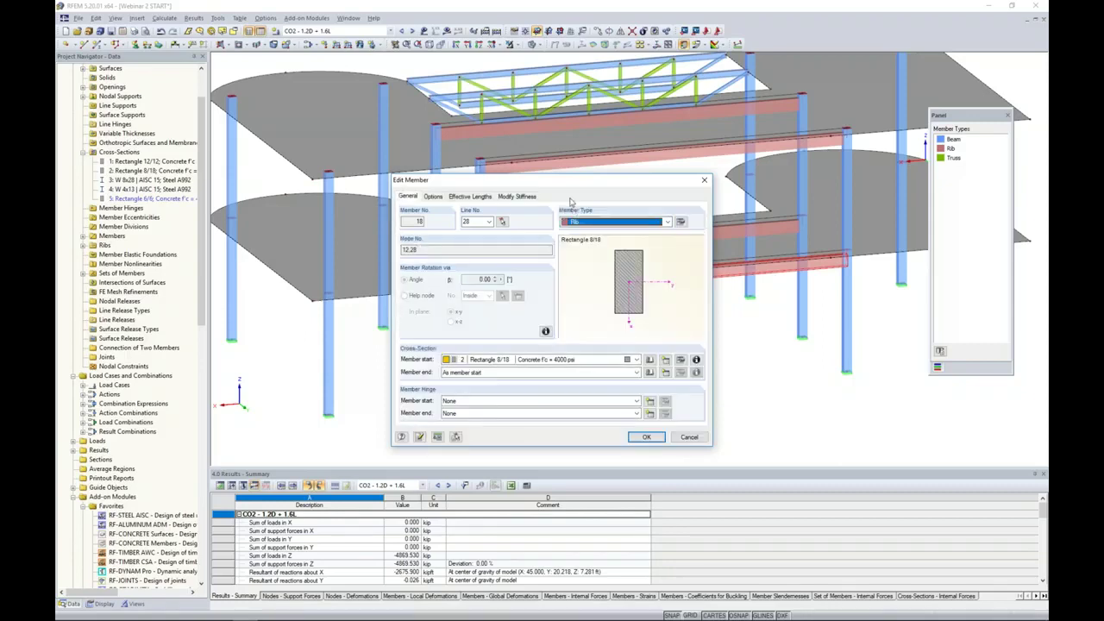
{"action": "left_click_drag", "start_coordinate": [573, 182], "coordinate": [562, 304]}
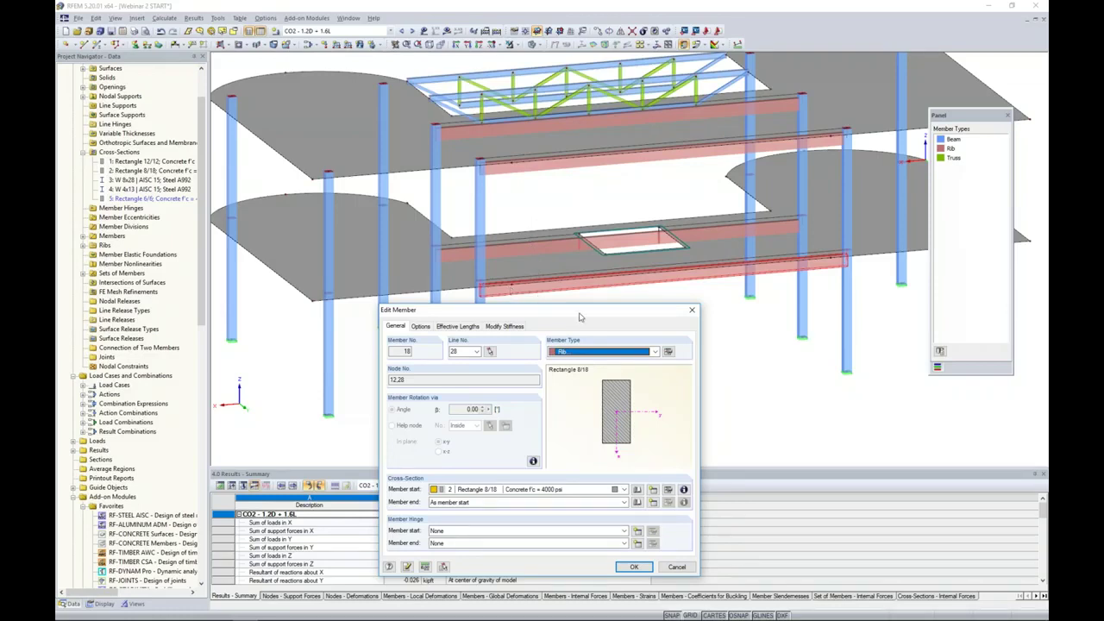
{"action": "left_click", "coordinate": [668, 352]}
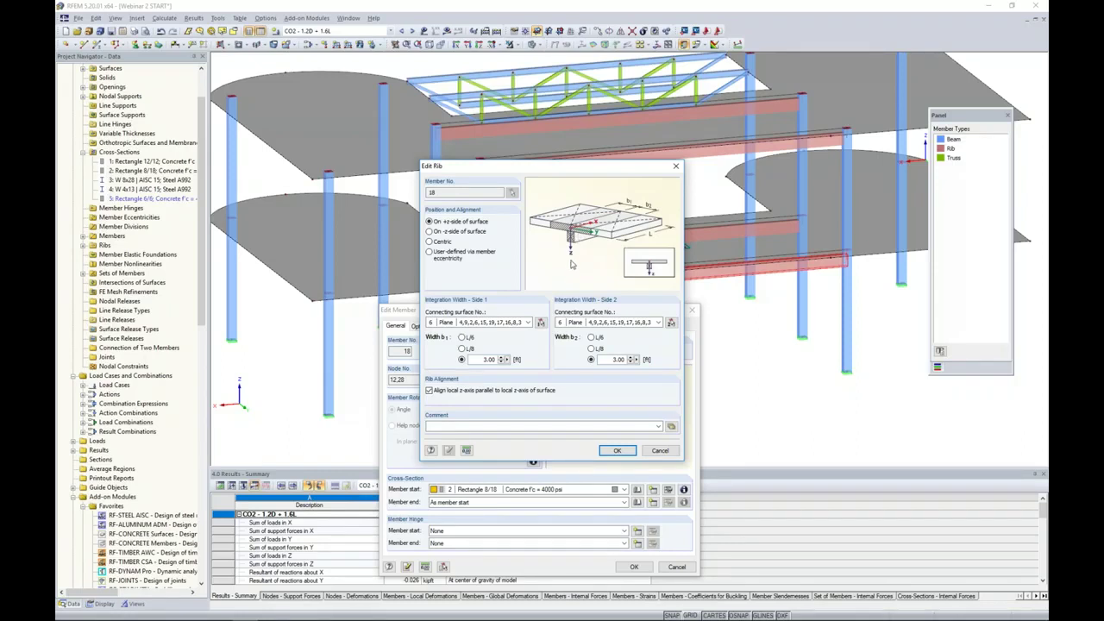
{"action": "left_click", "coordinate": [653, 454]}
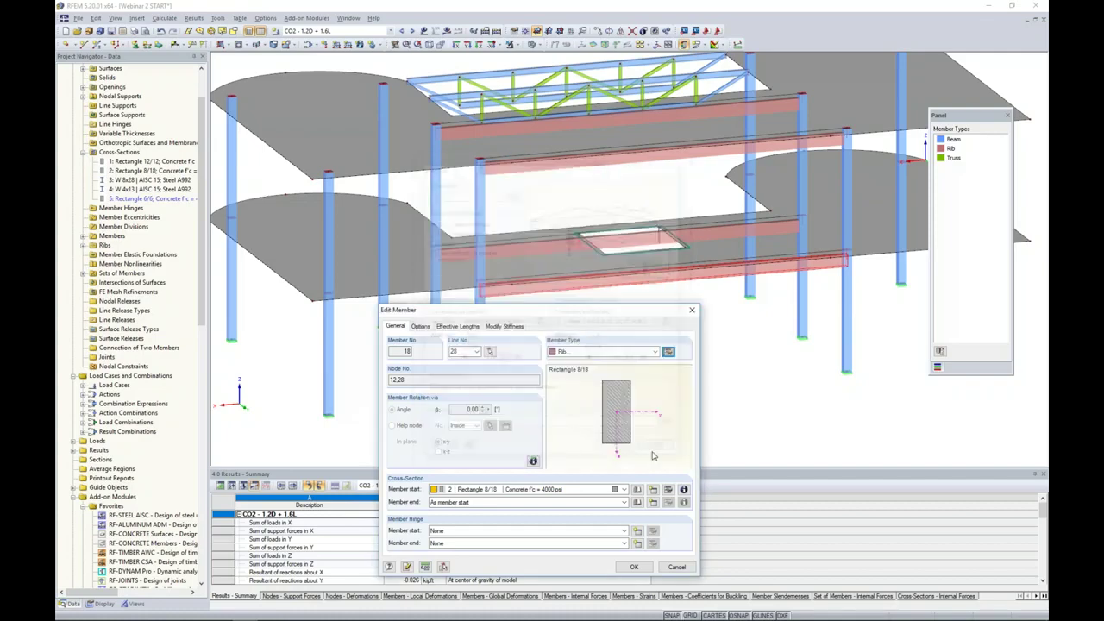
{"action": "left_click", "coordinate": [677, 567]}
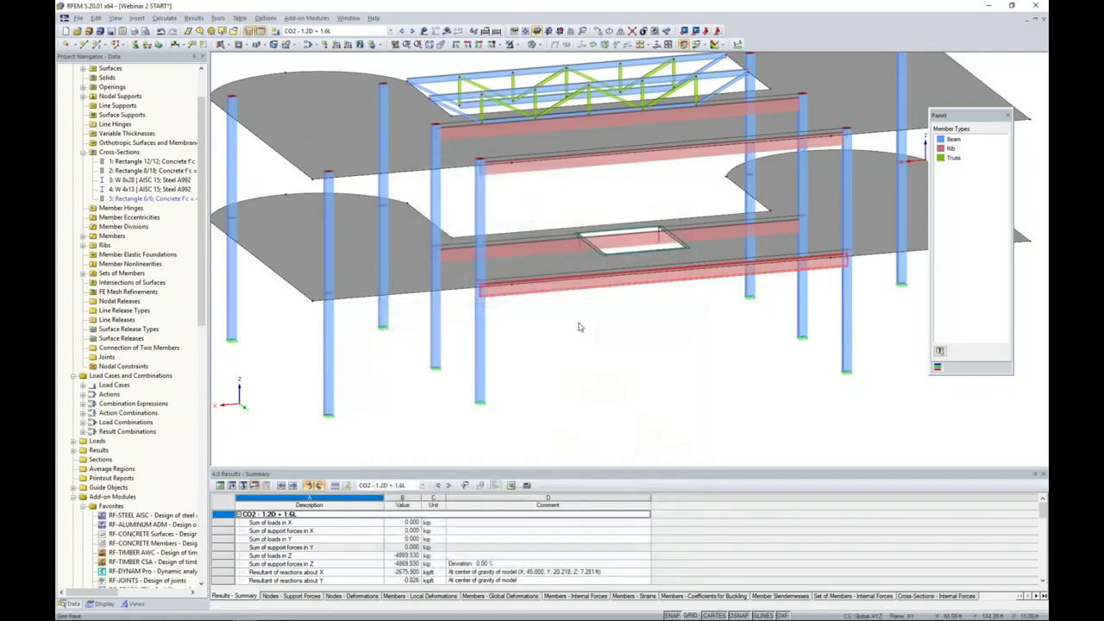
{"action": "mouse_move", "coordinate": [536, 292]}
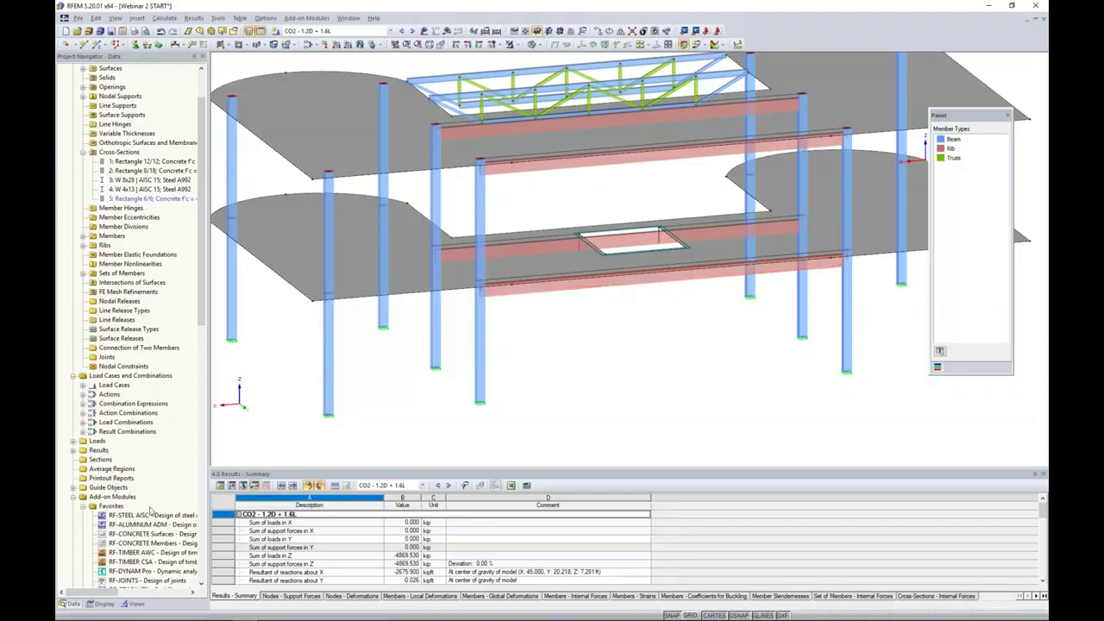
Isolate the rib members with the generated visibility for members by type.
{"action": "left_click", "coordinate": [135, 605]}
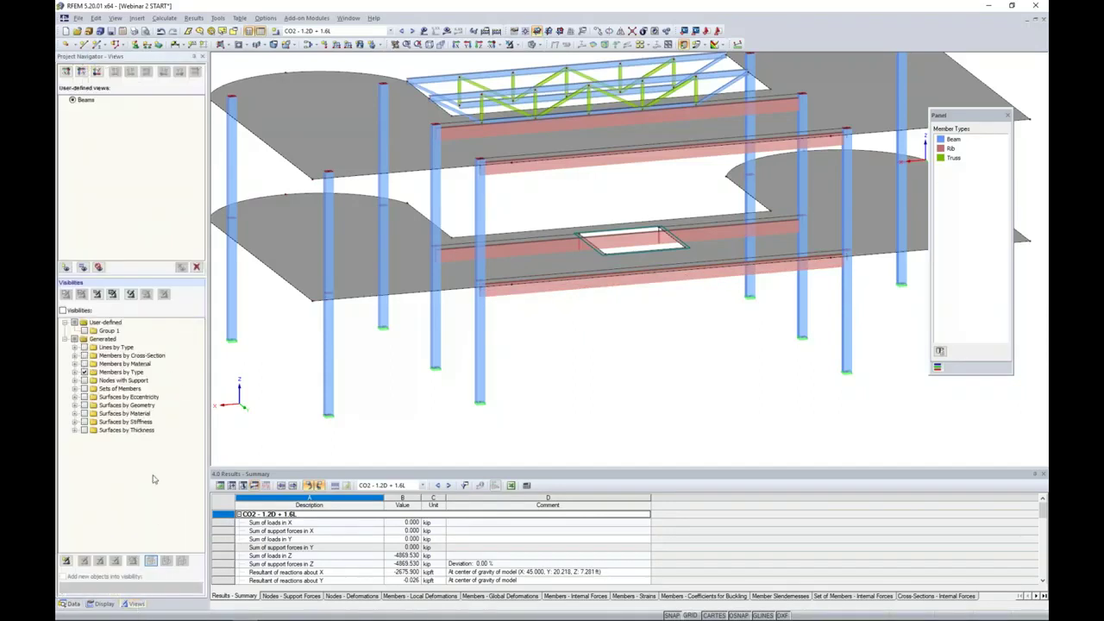
{"action": "left_click", "coordinate": [75, 371]}
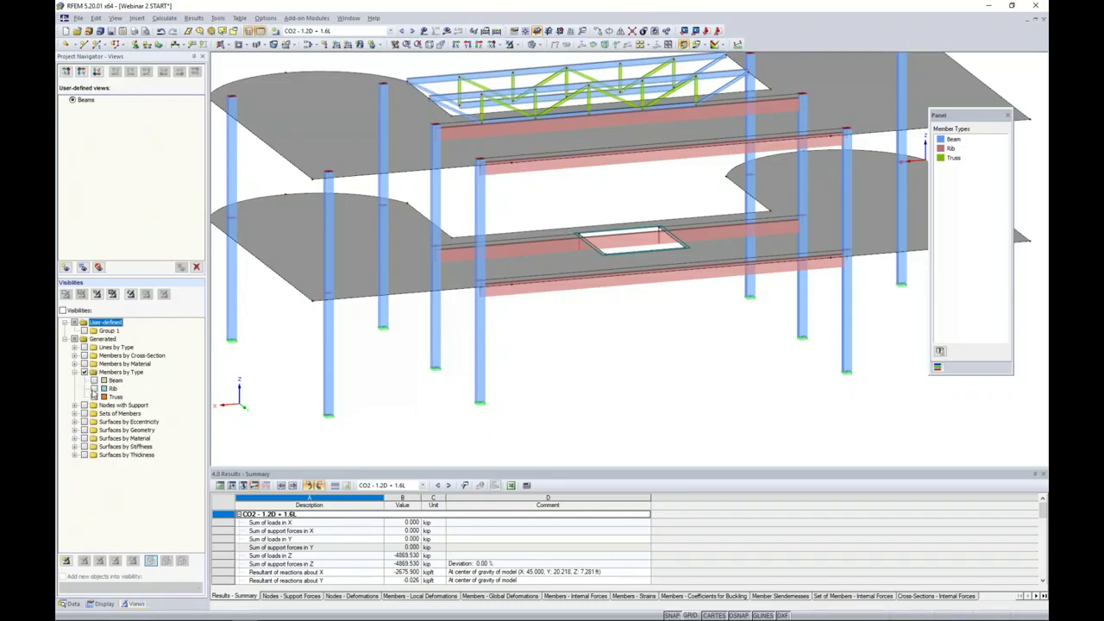
{"action": "left_click", "coordinate": [94, 388]}
Select all the rib members and change their member type to Beam, accepting deletion of the results and FE mesh.
{"action": "middle_click_drag", "start_coordinate": [567, 259], "coordinate": [518, 276], "text": "ctrl"}
{"action": "left_click_drag", "start_coordinate": [817, 350], "coordinate": [385, 103]}
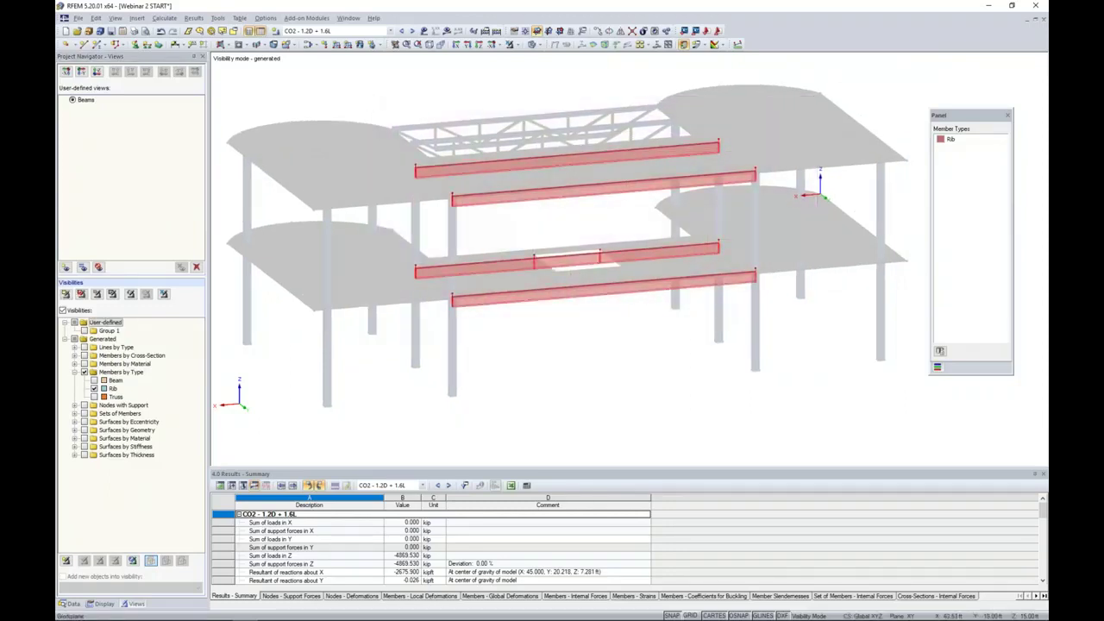
{"action": "double_click", "coordinate": [498, 167]}
{"action": "left_click", "coordinate": [633, 222]}
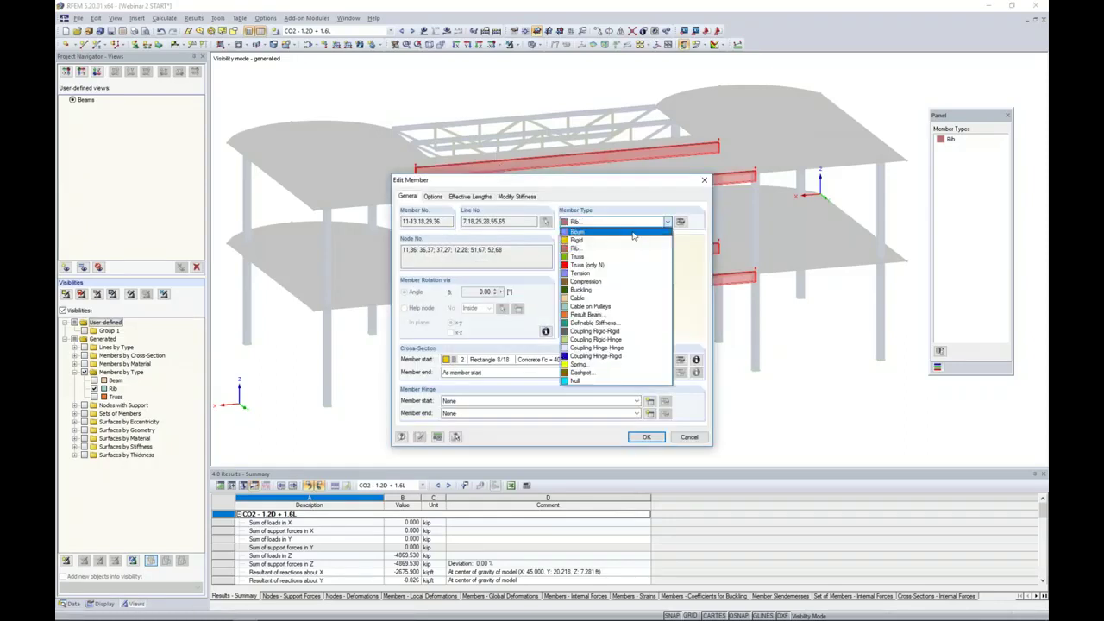
{"action": "left_click", "coordinate": [632, 232]}
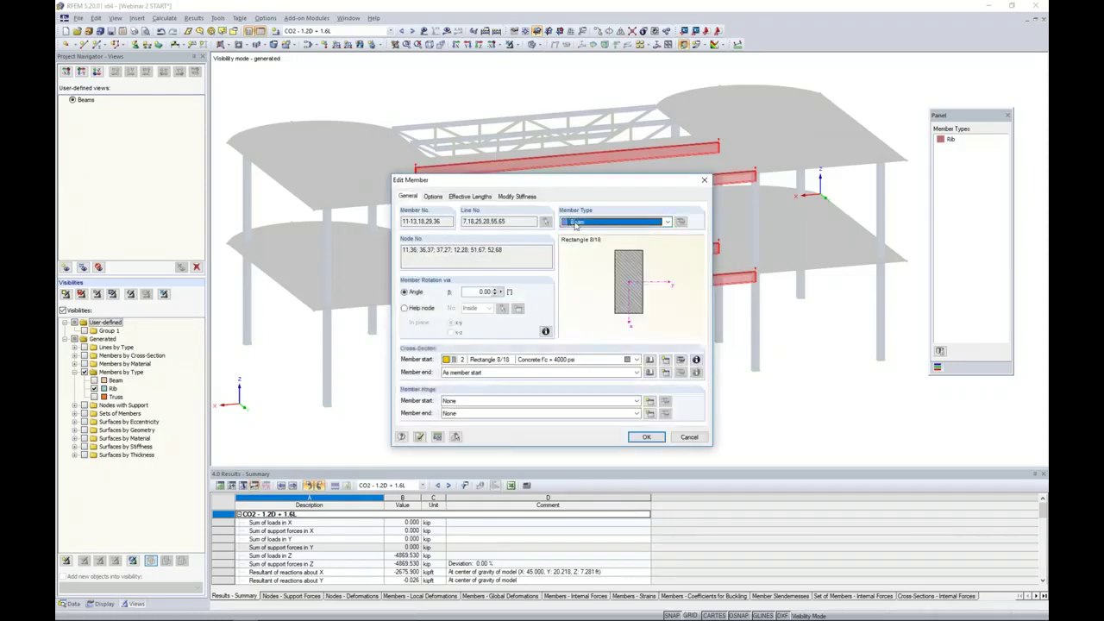
{"action": "left_click", "coordinate": [638, 437]}
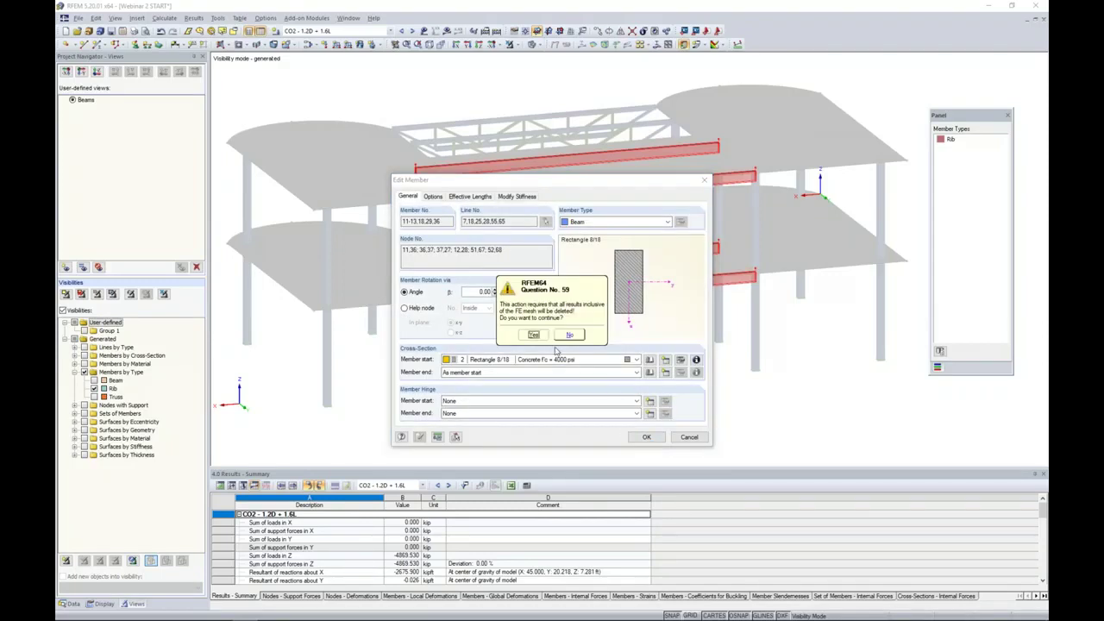
{"action": "left_click", "coordinate": [533, 335]}
{"action": "left_click", "coordinate": [533, 325]}
Create a new member eccentricity for all the converted beams with top-centre cross-section alignment and a transverse offset from a surface.
{"action": "middle_click_drag", "start_coordinate": [527, 322], "coordinate": [499, 325], "text": "ctrl"}
{"action": "scroll", "coordinate": [497, 292], "scroll_direction": "up", "scroll_amount": 4}
{"action": "scroll", "coordinate": [521, 347], "scroll_direction": "down", "scroll_amount": 4}
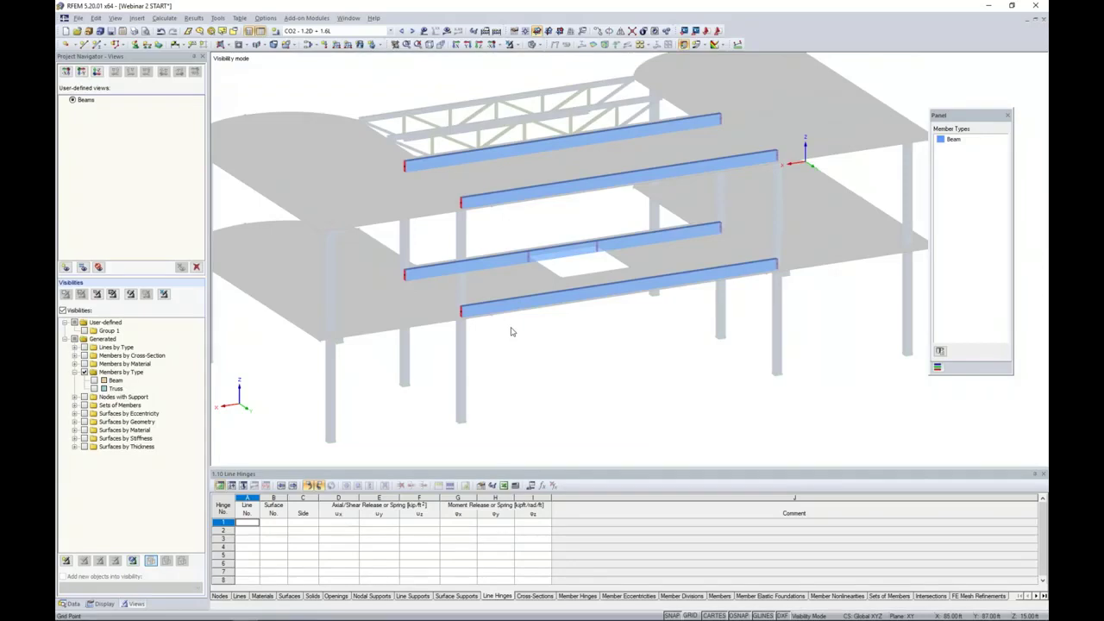
{"action": "left_click_drag", "start_coordinate": [831, 344], "coordinate": [343, 102]}
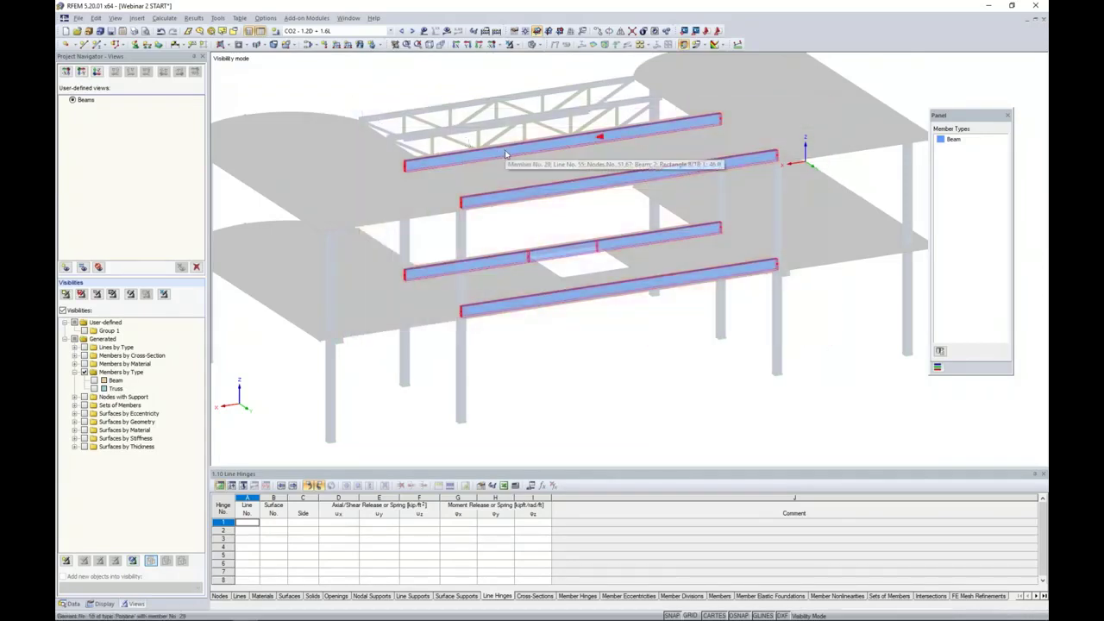
{"action": "double_click", "coordinate": [506, 154]}
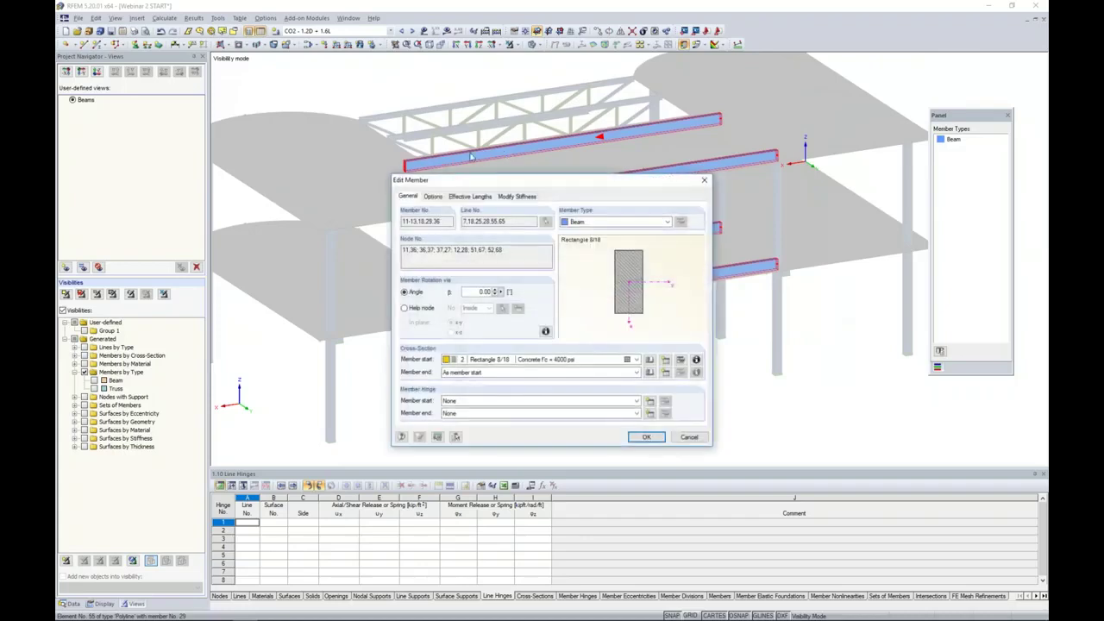
{"action": "left_click", "coordinate": [433, 197]}
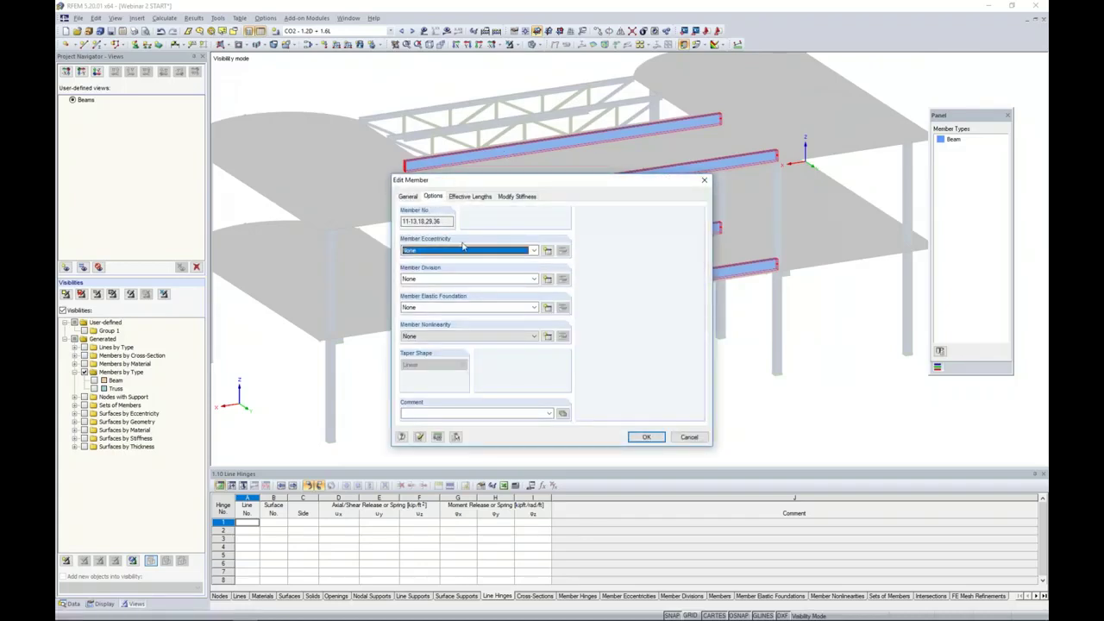
{"action": "left_click", "coordinate": [548, 250]}
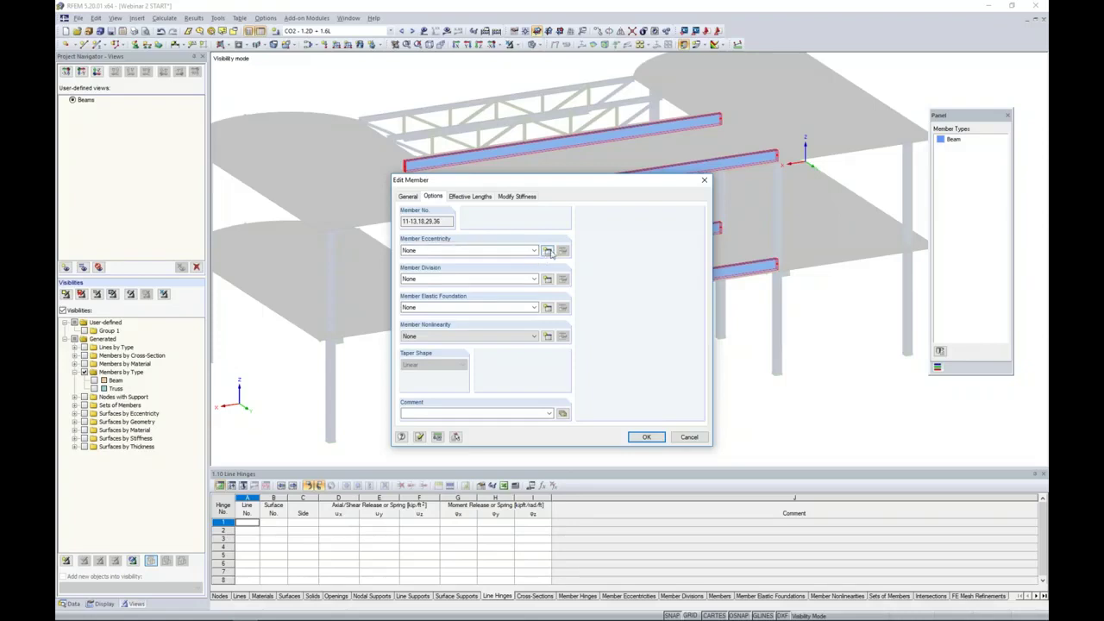
{"action": "left_click_drag", "start_coordinate": [547, 177], "coordinate": [646, 164]}
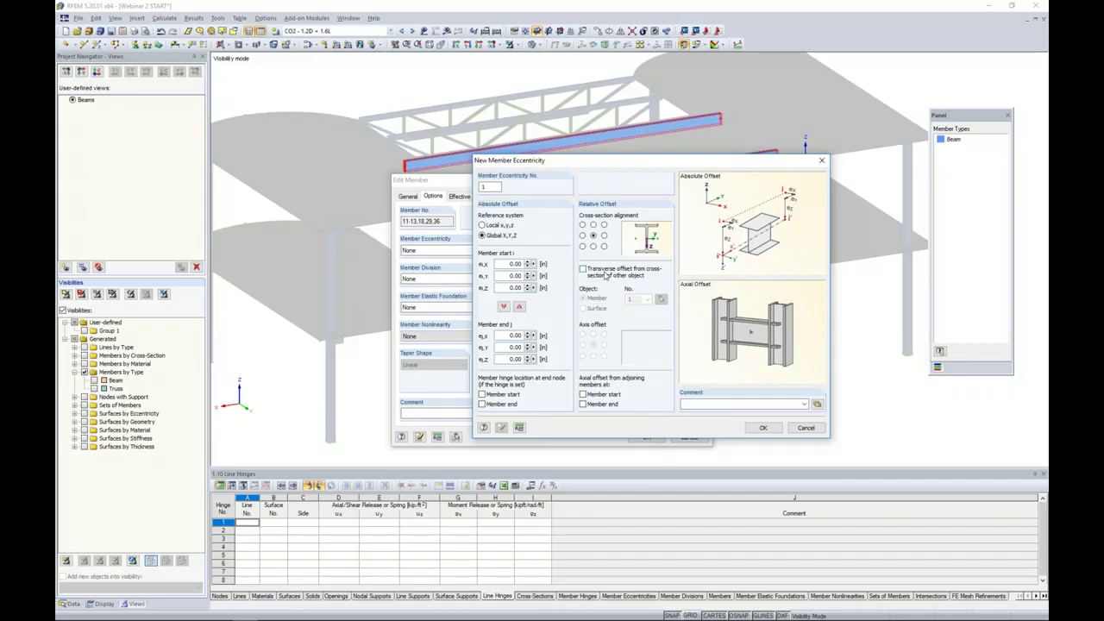
{"action": "left_click", "coordinate": [594, 224]}
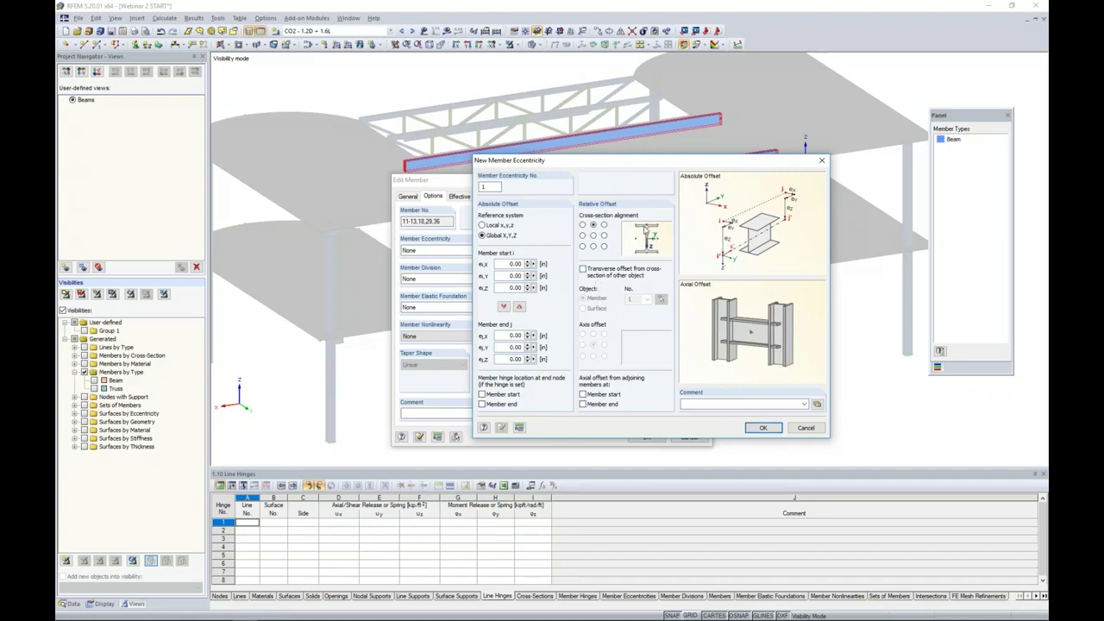
{"action": "left_click", "coordinate": [583, 269]}
{"action": "left_click", "coordinate": [583, 308]}
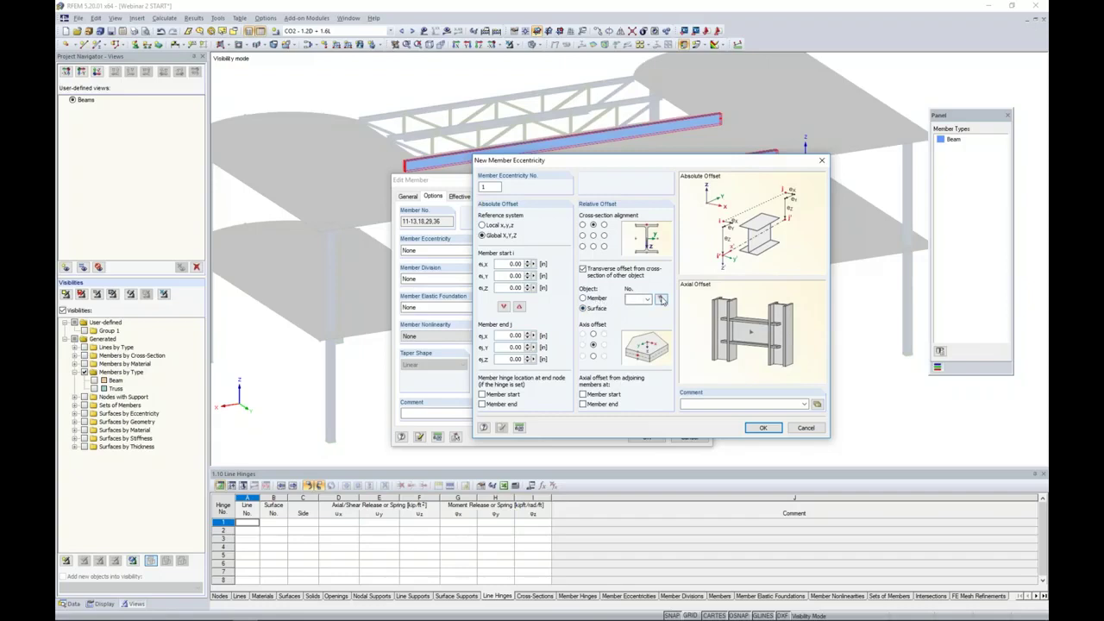
Turn off the visibility filter, reference upper slab surface 5 with bottom axis offset, and apply the eccentricity to the beams.
{"action": "left_click", "coordinate": [660, 300]}
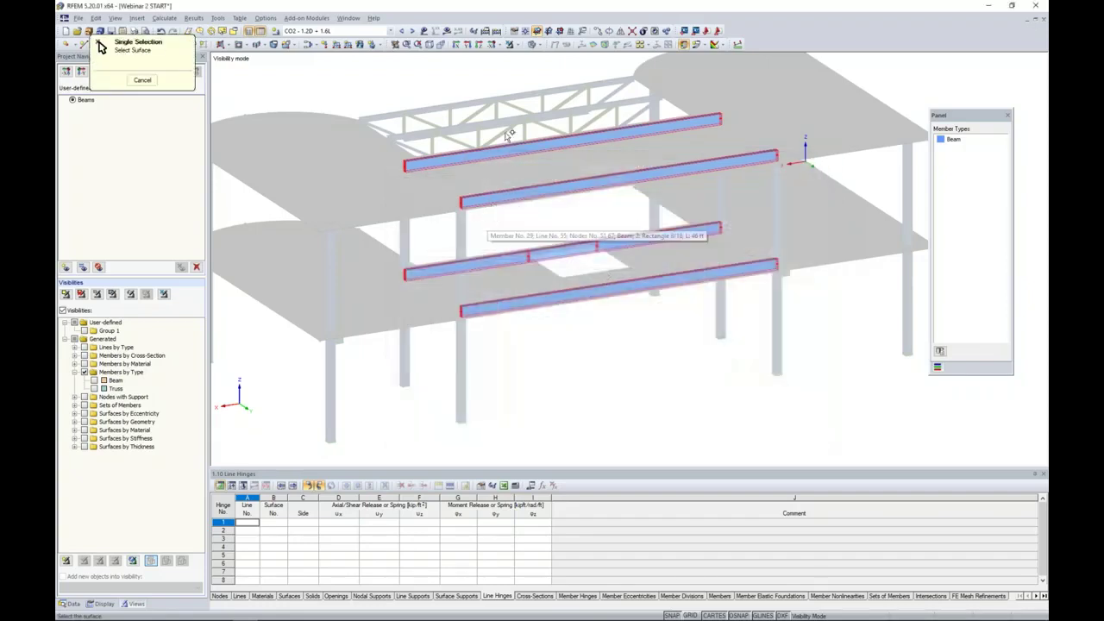
{"action": "left_click", "coordinate": [510, 45]}
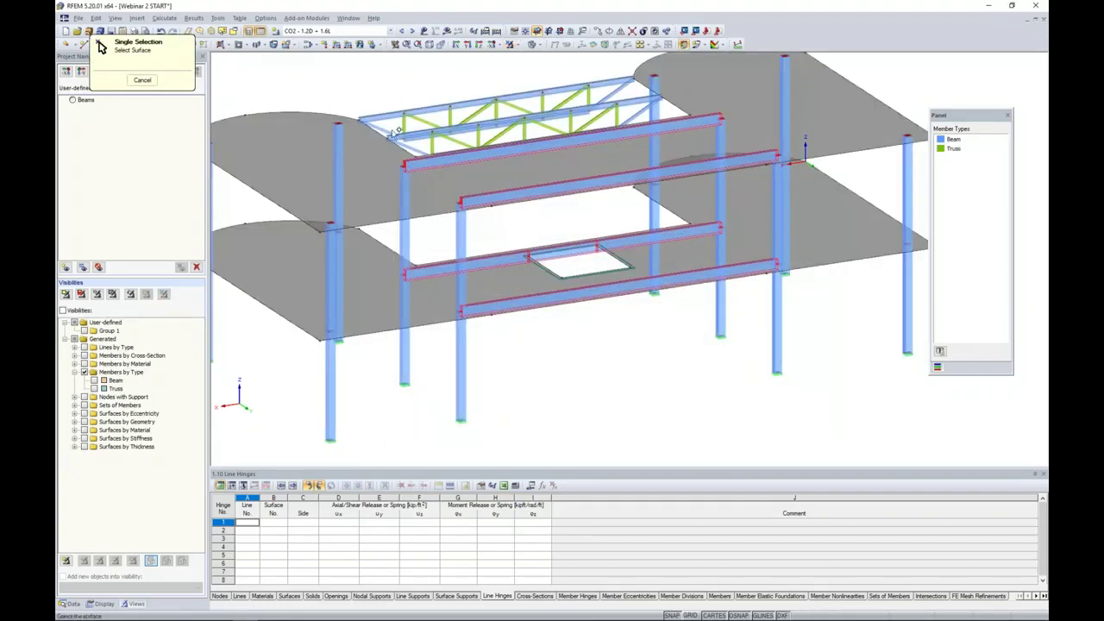
{"action": "left_click", "coordinate": [554, 150]}
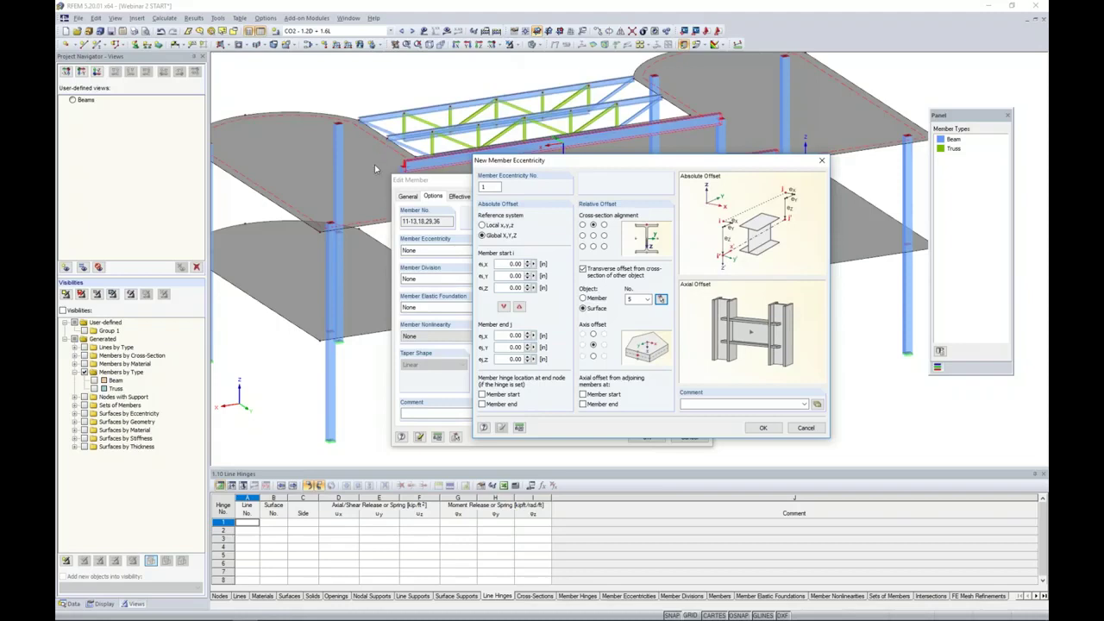
{"action": "left_click", "coordinate": [592, 357]}
{"action": "left_click", "coordinate": [765, 428]}
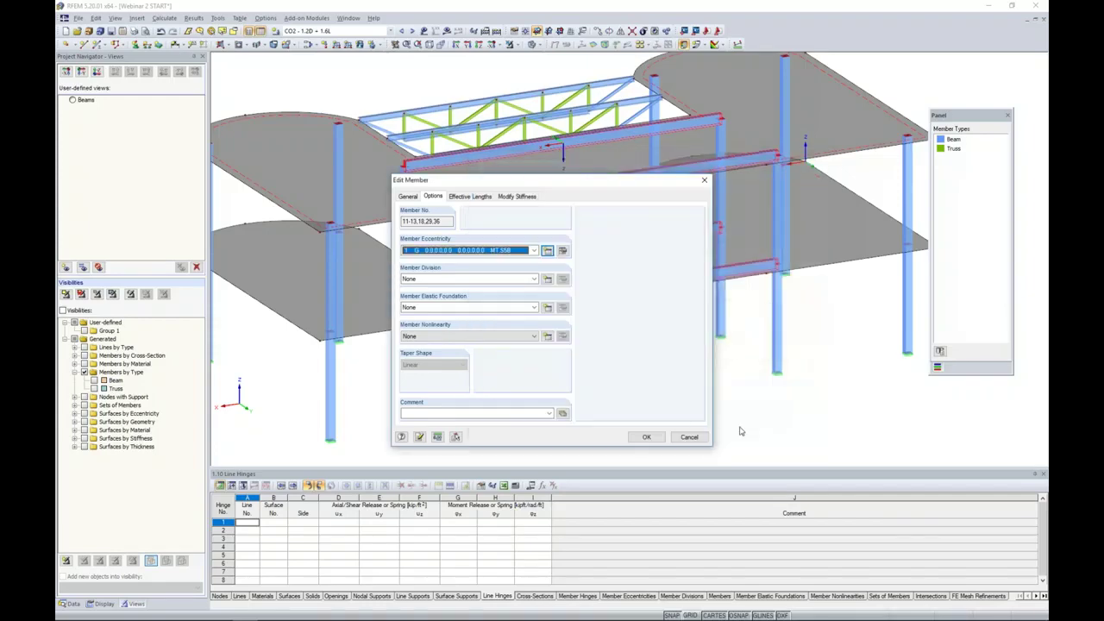
{"action": "left_click", "coordinate": [646, 436]}
{"action": "middle_click_drag", "start_coordinate": [580, 345], "coordinate": [580, 319], "text": "ctrl"}
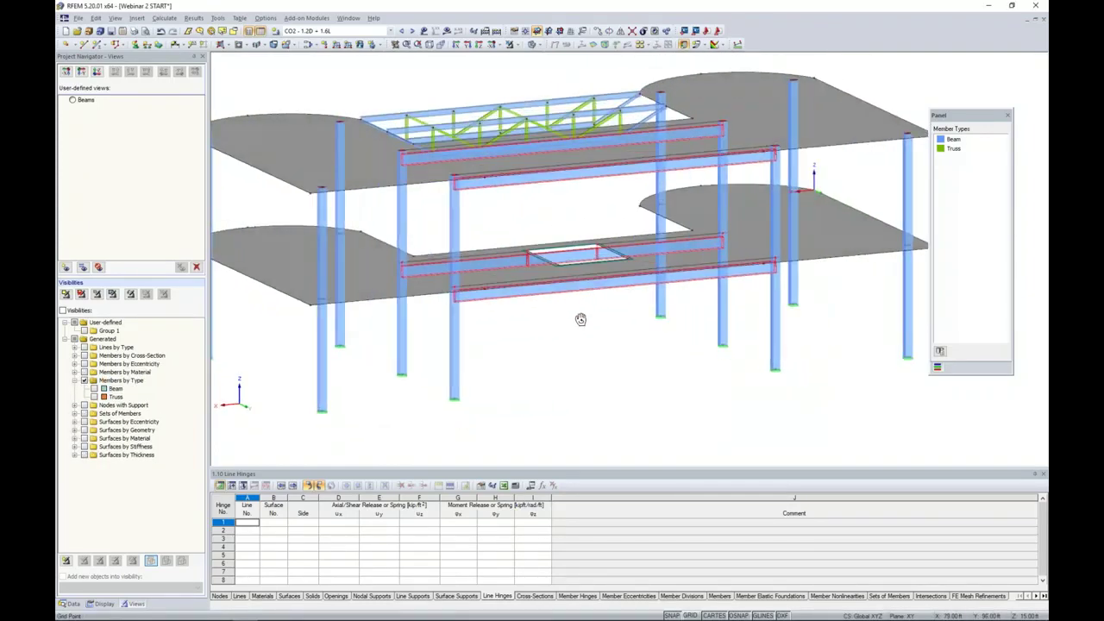
{"action": "scroll", "coordinate": [581, 319], "scroll_direction": "up", "scroll_amount": 5}
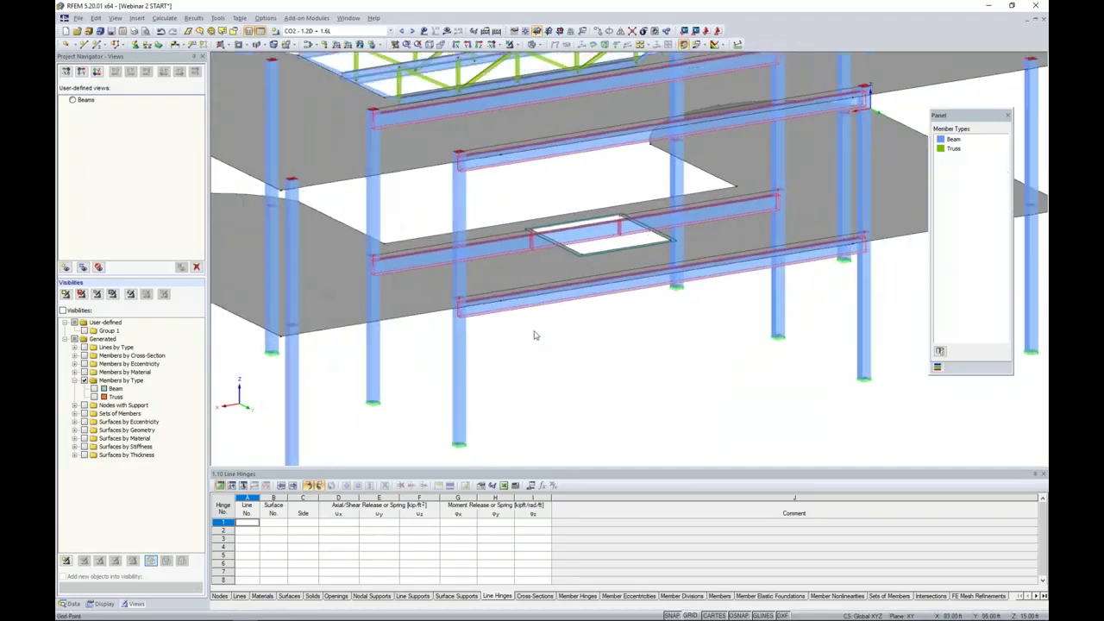
{"action": "scroll", "coordinate": [534, 334], "scroll_direction": "down", "scroll_amount": 3}
{"action": "scroll", "coordinate": [517, 339], "scroll_direction": "up", "scroll_amount": 2}
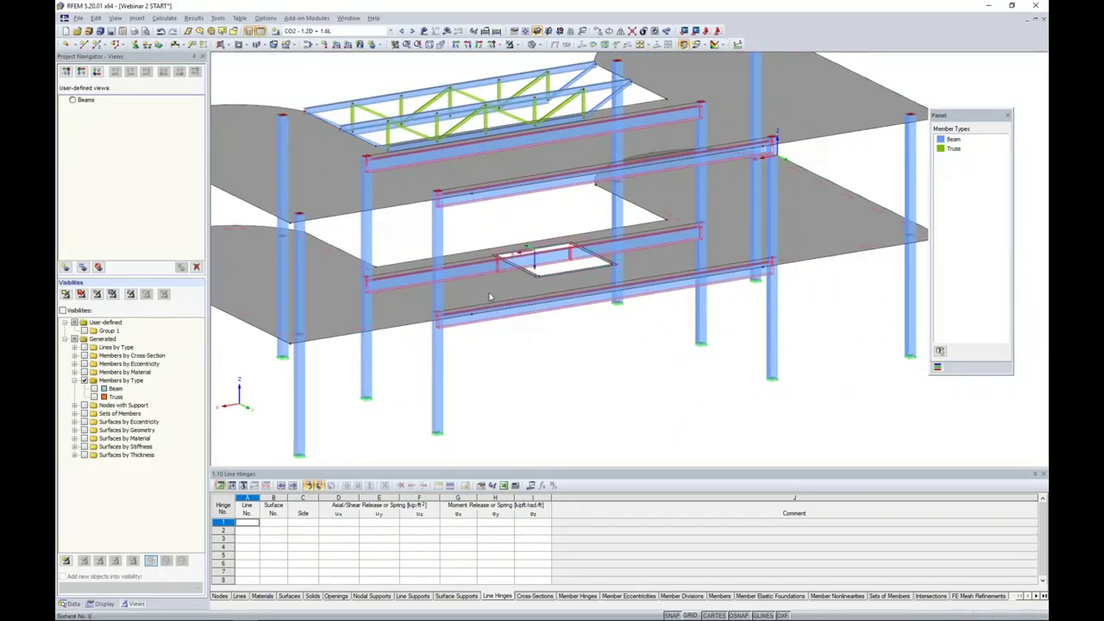
{"action": "left_click", "coordinate": [570, 361]}
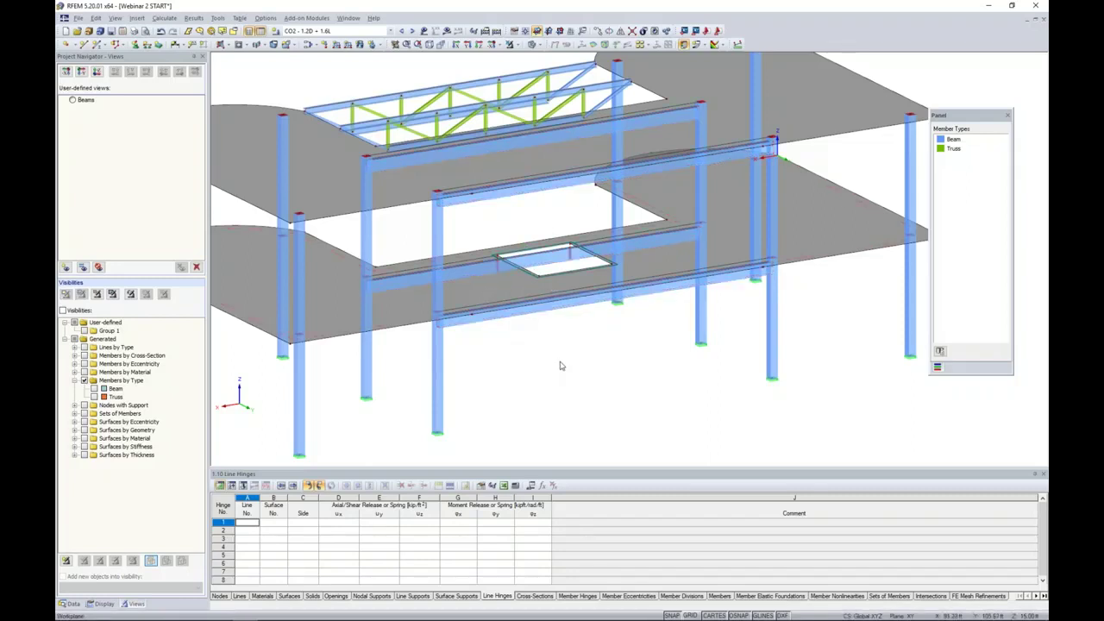
Start a new line release type with the rotation φx and the translation ux released.
{"action": "left_click", "coordinate": [73, 603]}
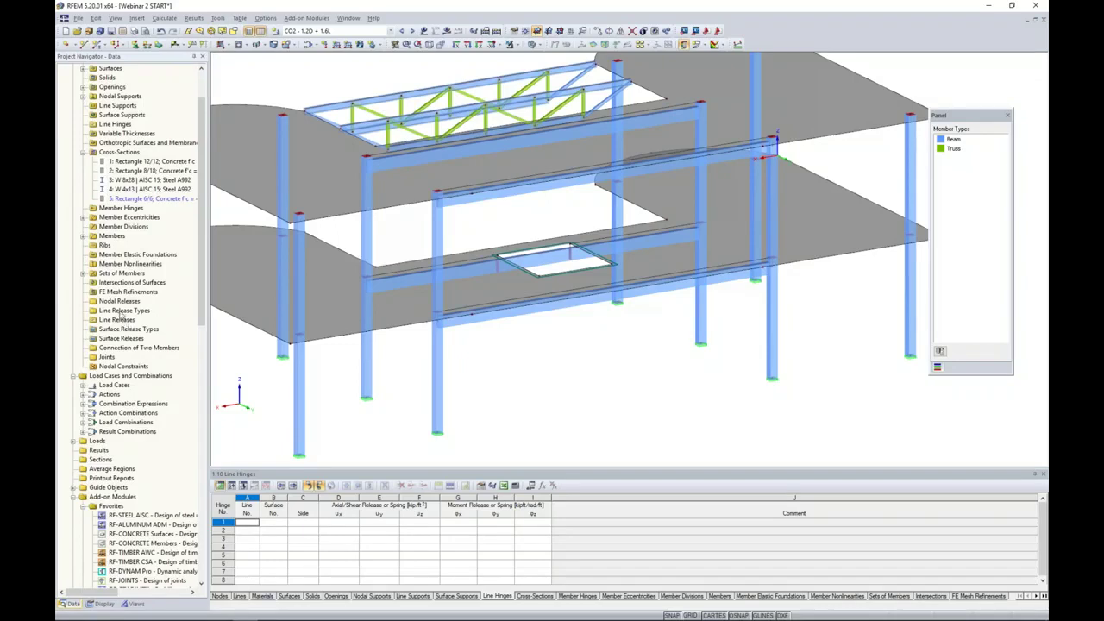
{"action": "scroll", "coordinate": [123, 315], "scroll_direction": "up", "scroll_amount": 2}
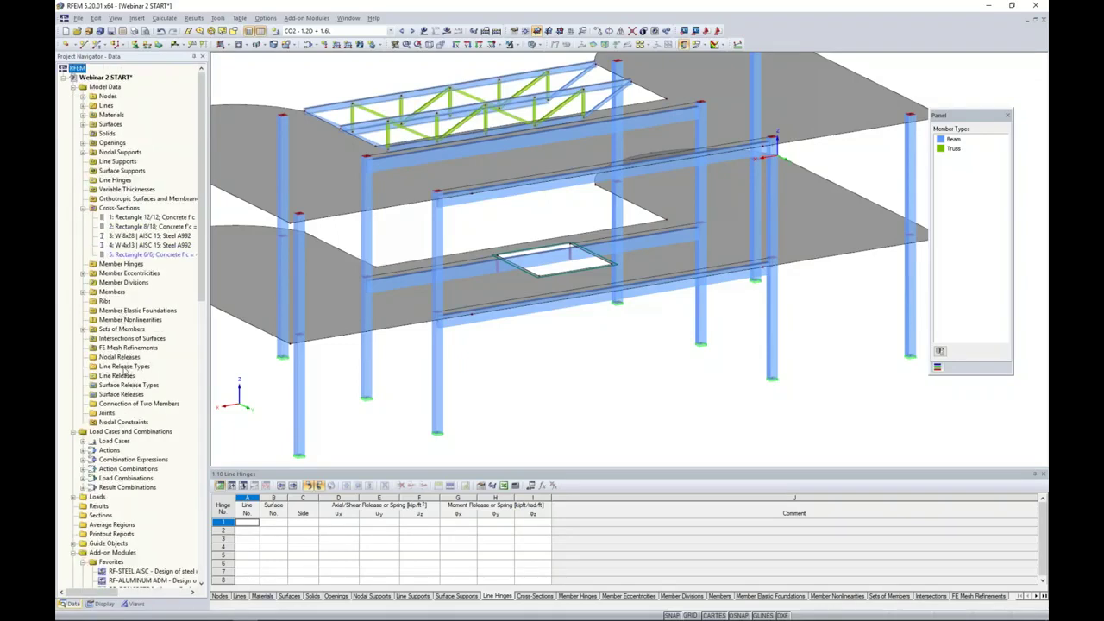
{"action": "right_click", "coordinate": [123, 367]}
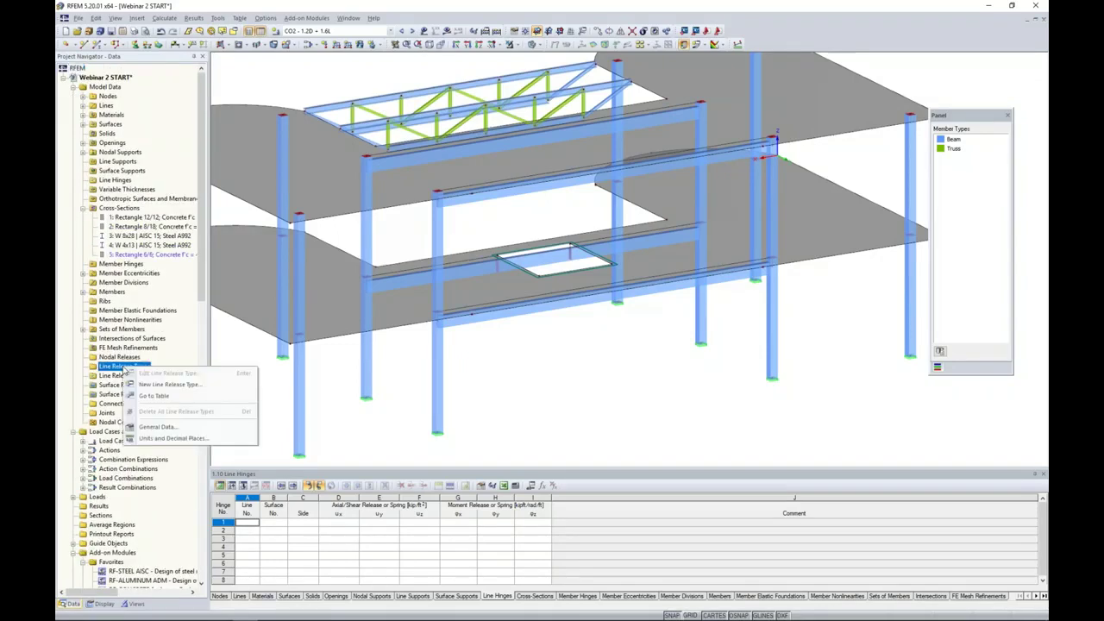
{"action": "left_click", "coordinate": [149, 386]}
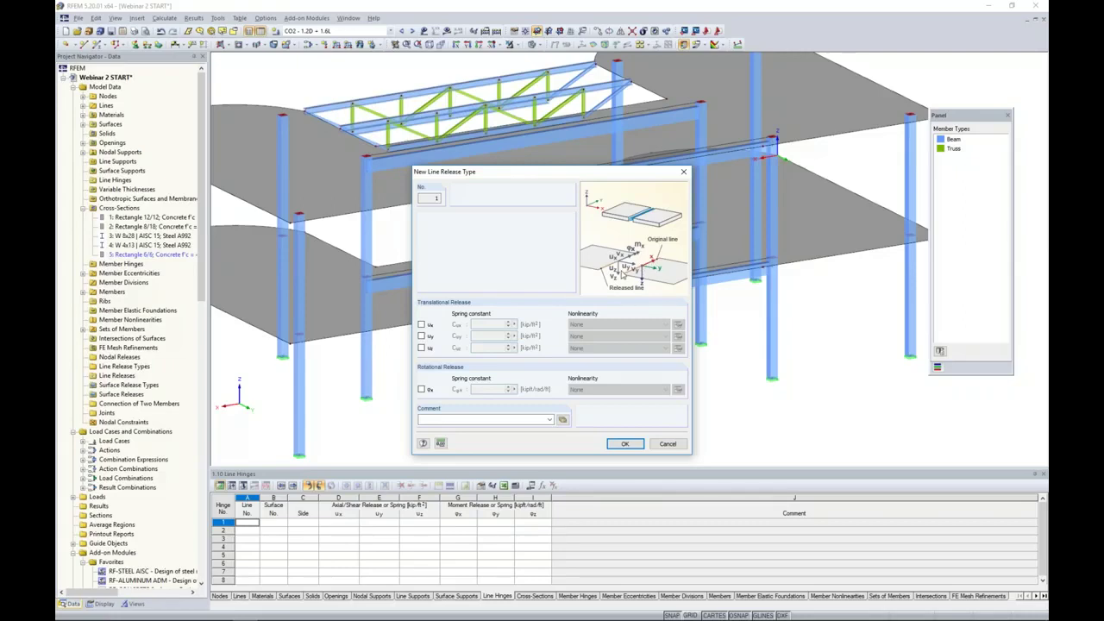
{"action": "left_click", "coordinate": [422, 390]}
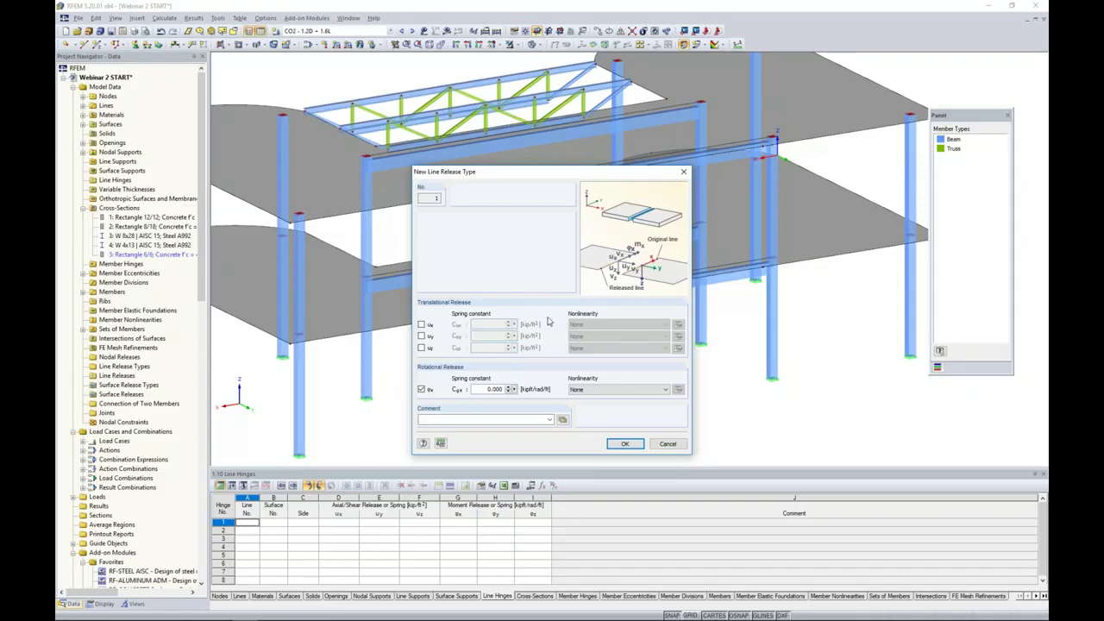
{"action": "left_click", "coordinate": [421, 324]}
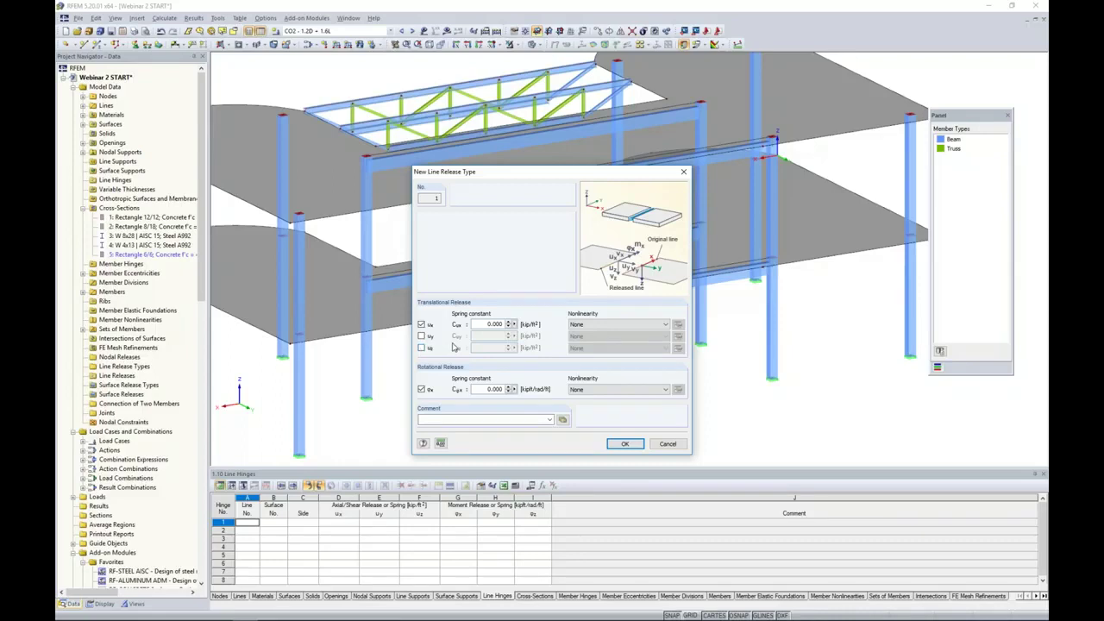
{"action": "left_click_drag", "start_coordinate": [522, 174], "coordinate": [671, 164]}
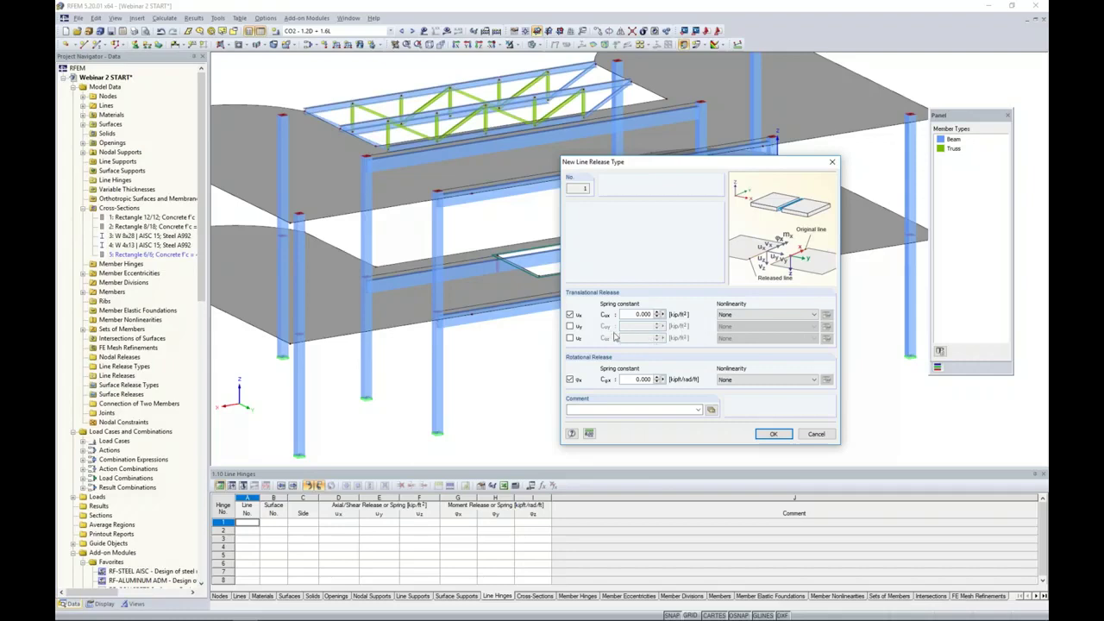
Release uz with the nonlinearity "Fixed if positive vz", save the line release type and list it in the project data.
{"action": "left_click", "coordinate": [570, 338]}
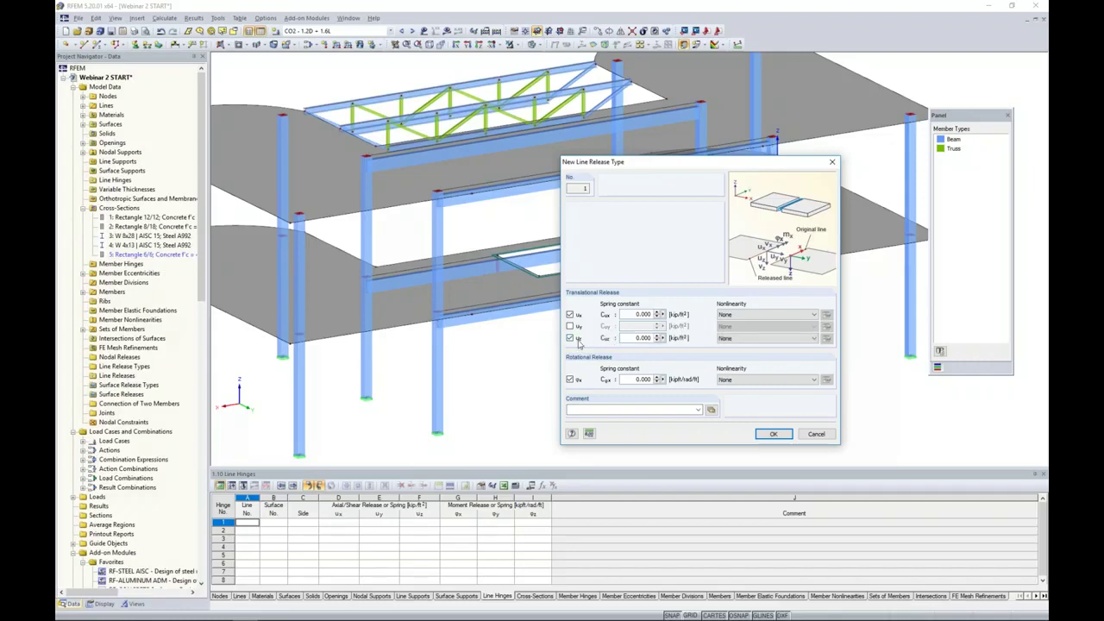
{"action": "left_click", "coordinate": [776, 341]}
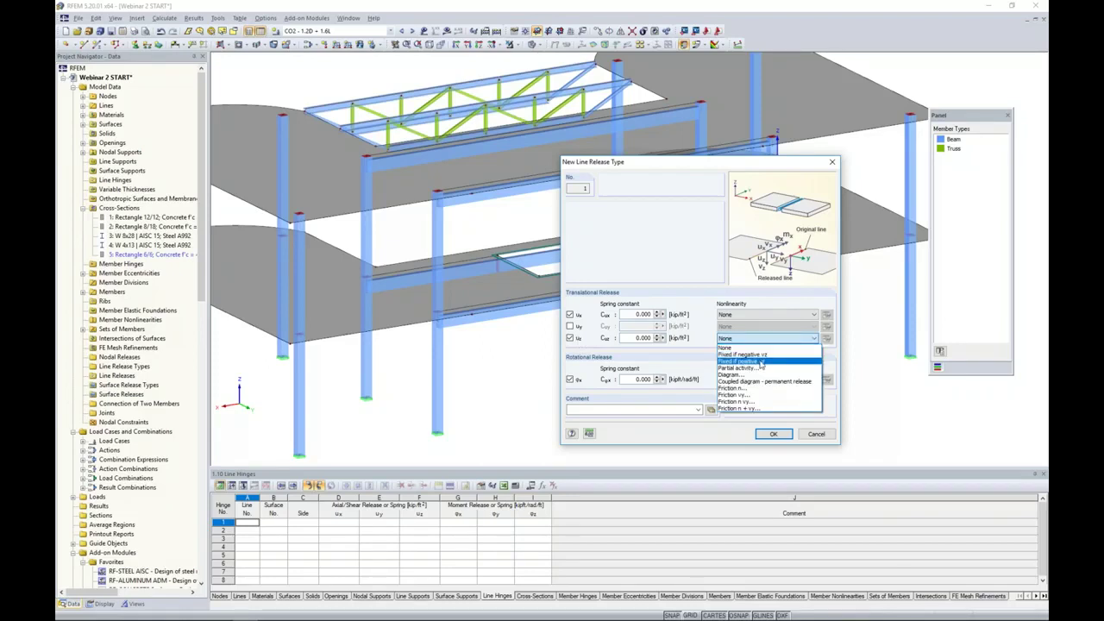
{"action": "left_click", "coordinate": [761, 366]}
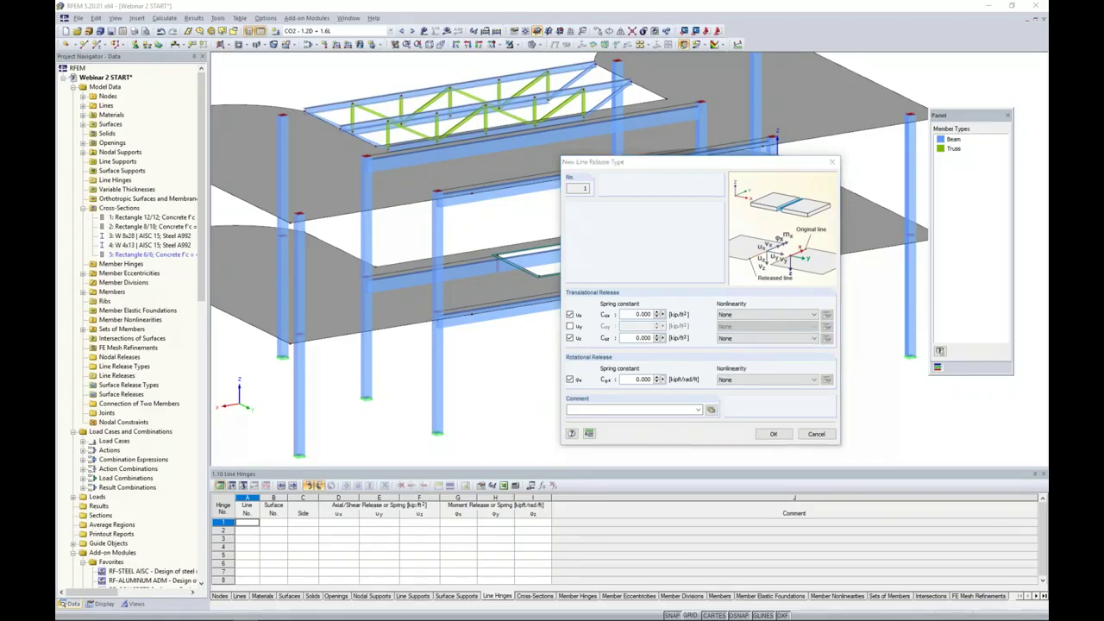
{"action": "left_click", "coordinate": [763, 340]}
{"action": "left_click", "coordinate": [759, 363]}
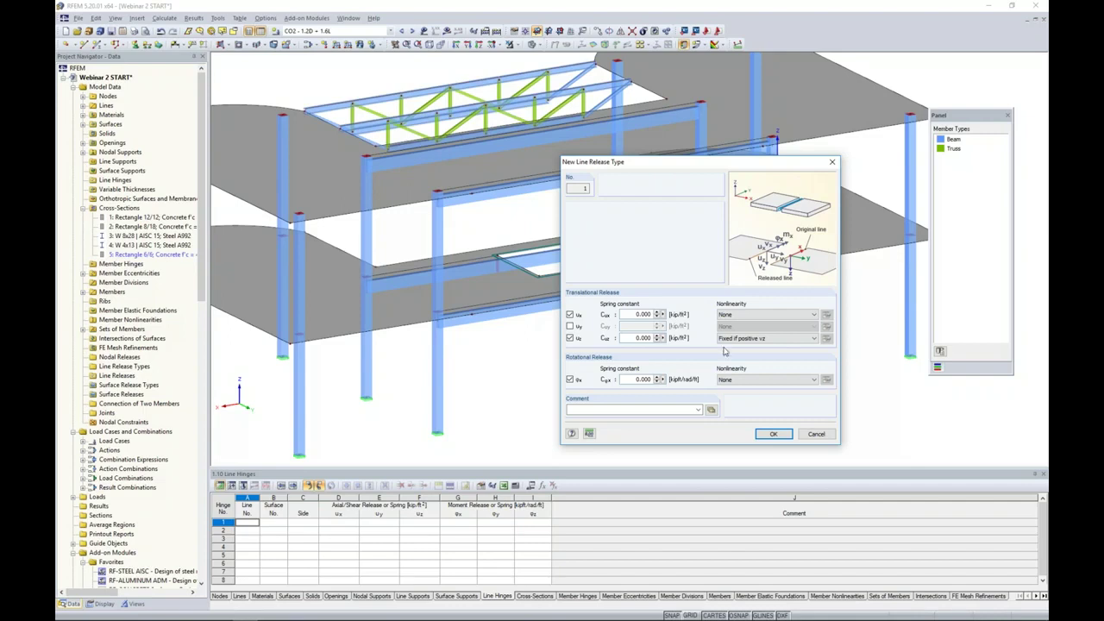
{"action": "left_click", "coordinate": [761, 434]}
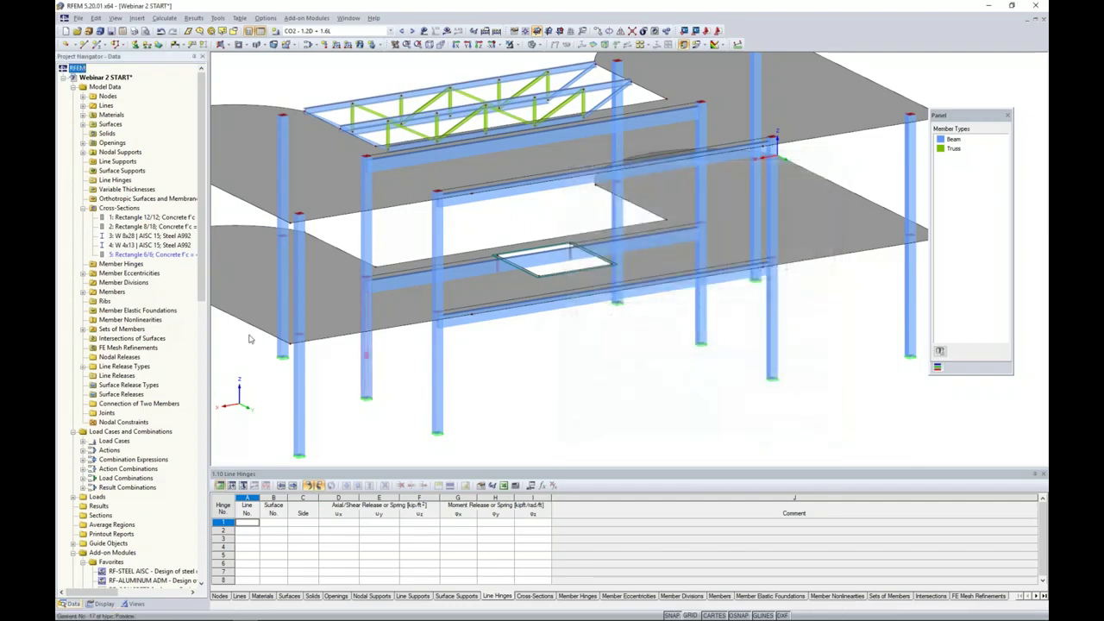
{"action": "left_click", "coordinate": [82, 368]}
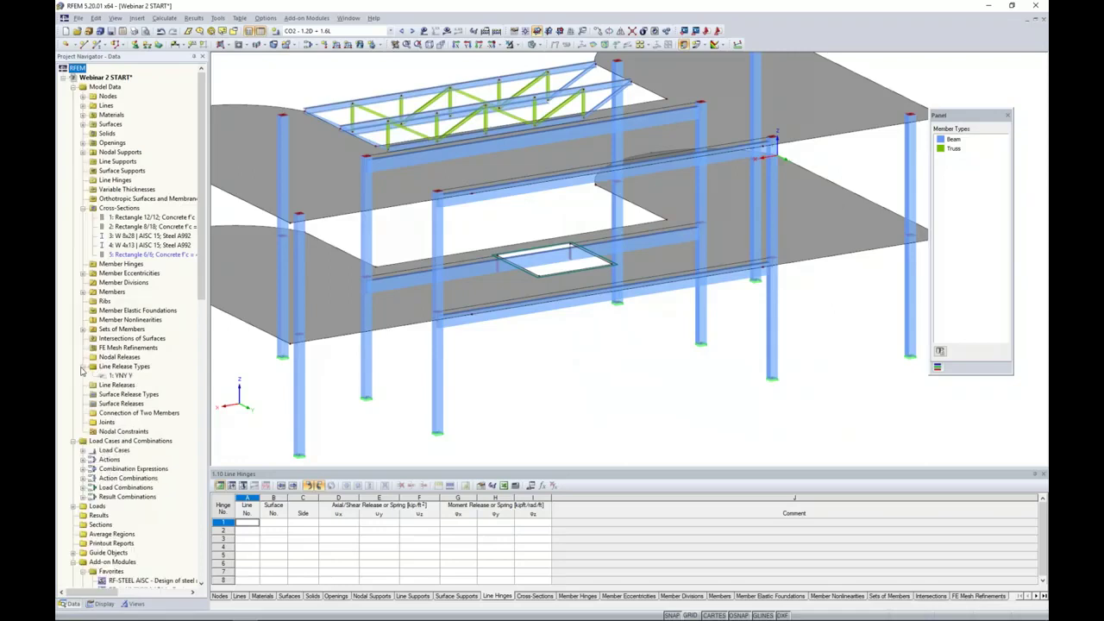
Create line releases graphically with line release type 1, releasing lower slab surface 6 along the two lower beam lines.
{"action": "right_click", "coordinate": [125, 386]}
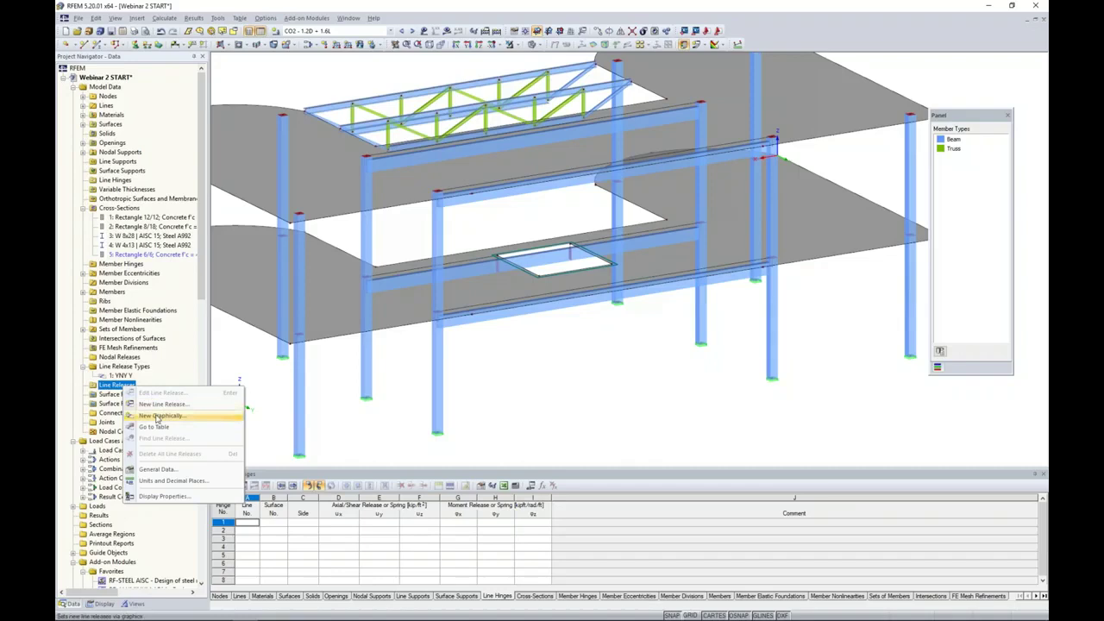
{"action": "left_click", "coordinate": [160, 416]}
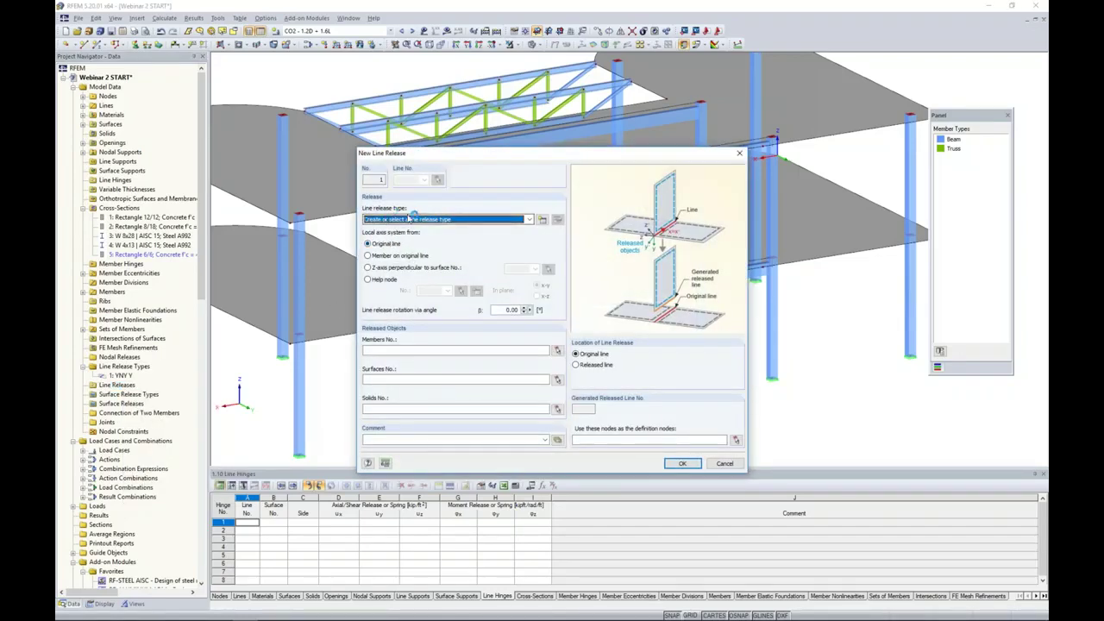
{"action": "left_click", "coordinate": [412, 219]}
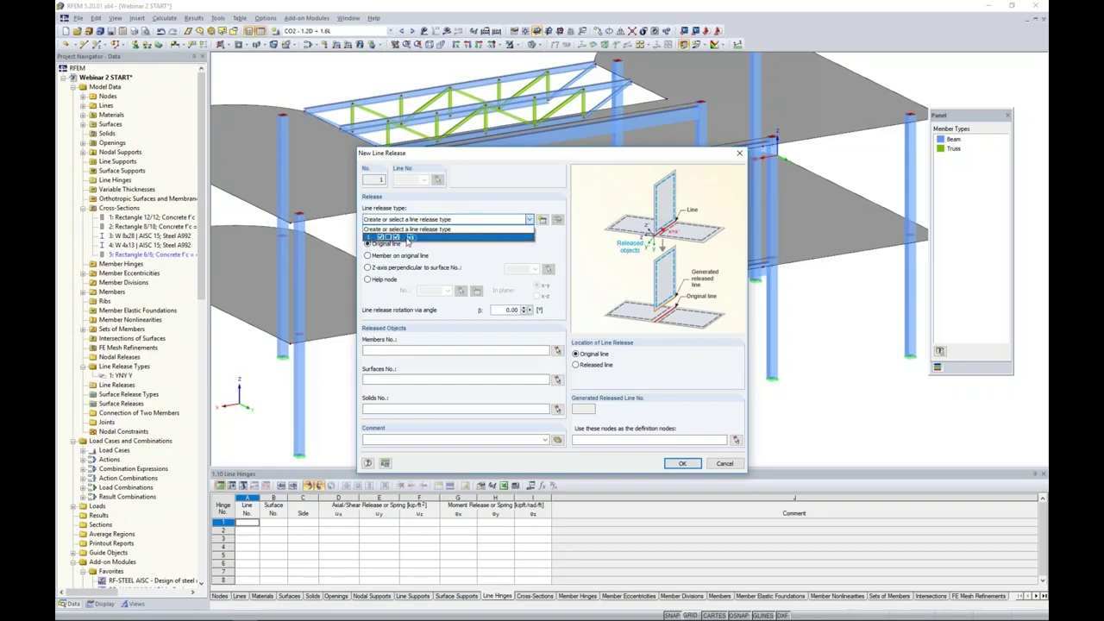
{"action": "left_click", "coordinate": [409, 239]}
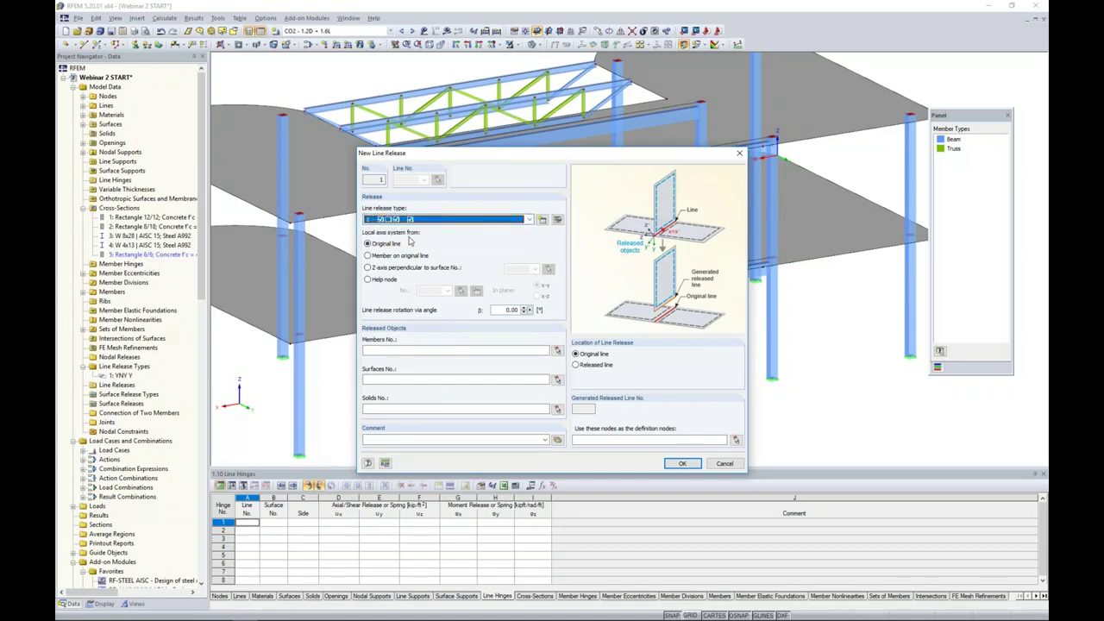
{"action": "left_click", "coordinate": [557, 379]}
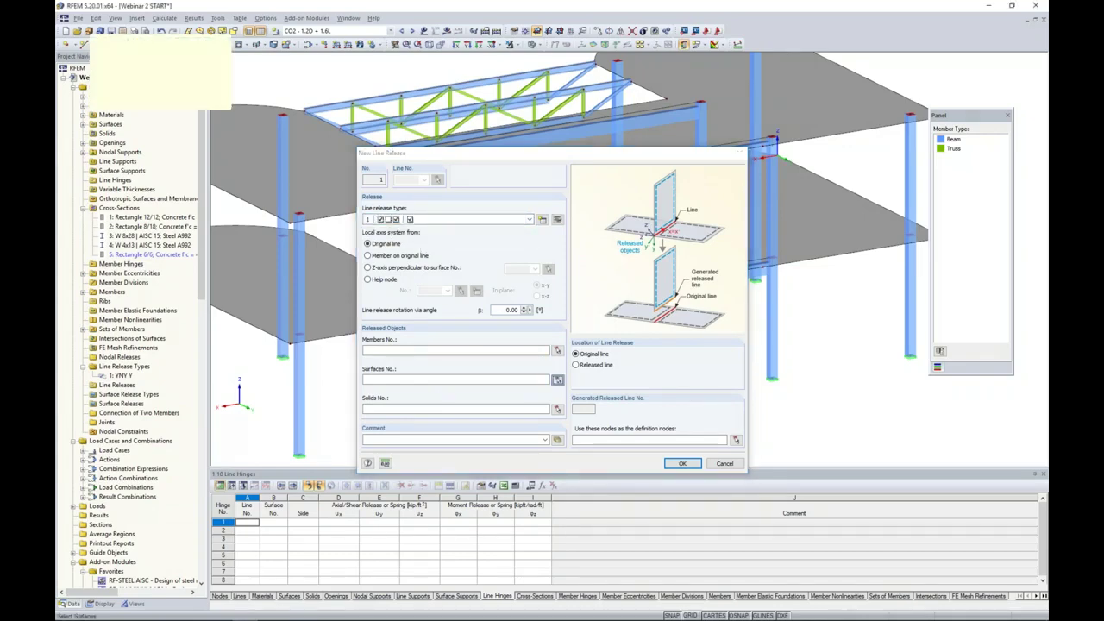
{"action": "left_click", "coordinate": [554, 290]}
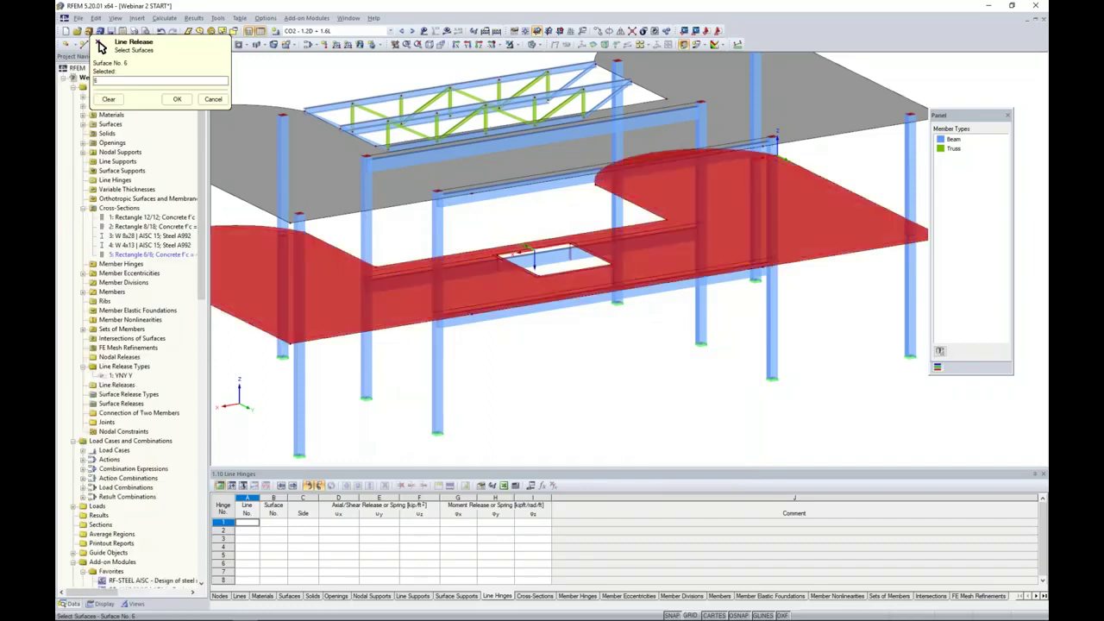
{"action": "left_click", "coordinate": [177, 100]}
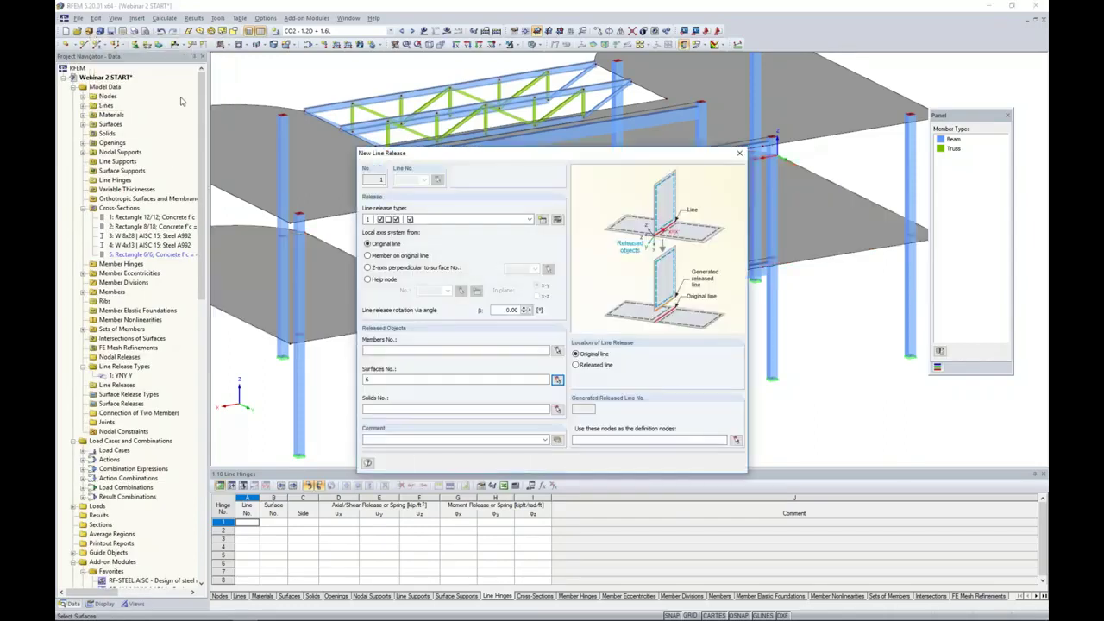
{"action": "left_click", "coordinate": [682, 464]}
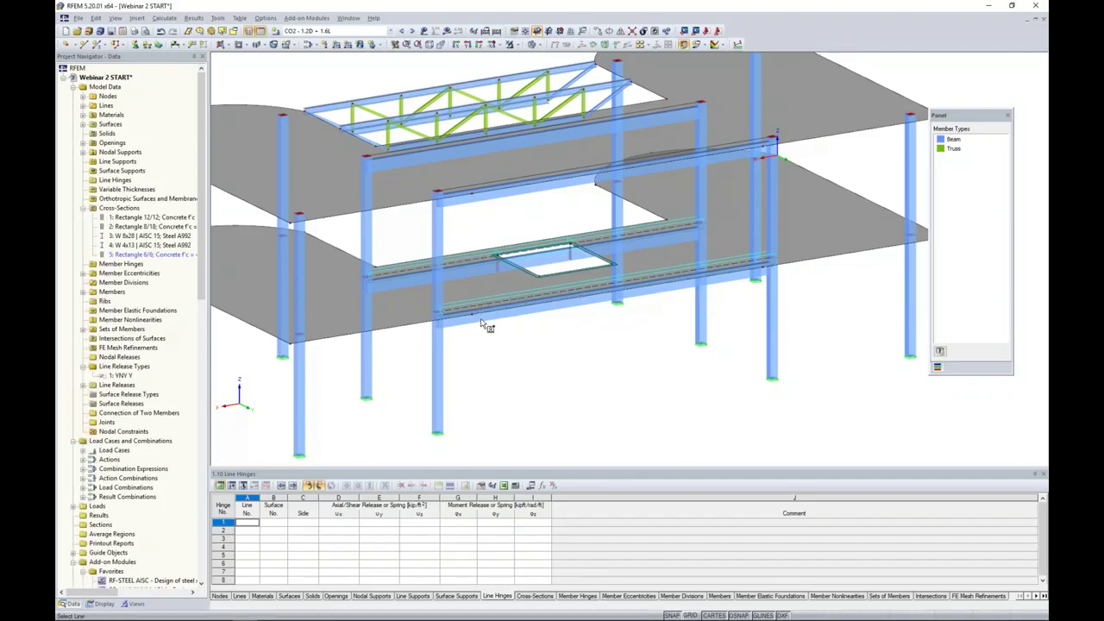
Add line releases with the same release type for upper slab surface 5 along the two upper beam lines.
{"action": "right_click", "coordinate": [403, 236]}
{"action": "left_click", "coordinate": [417, 241]}
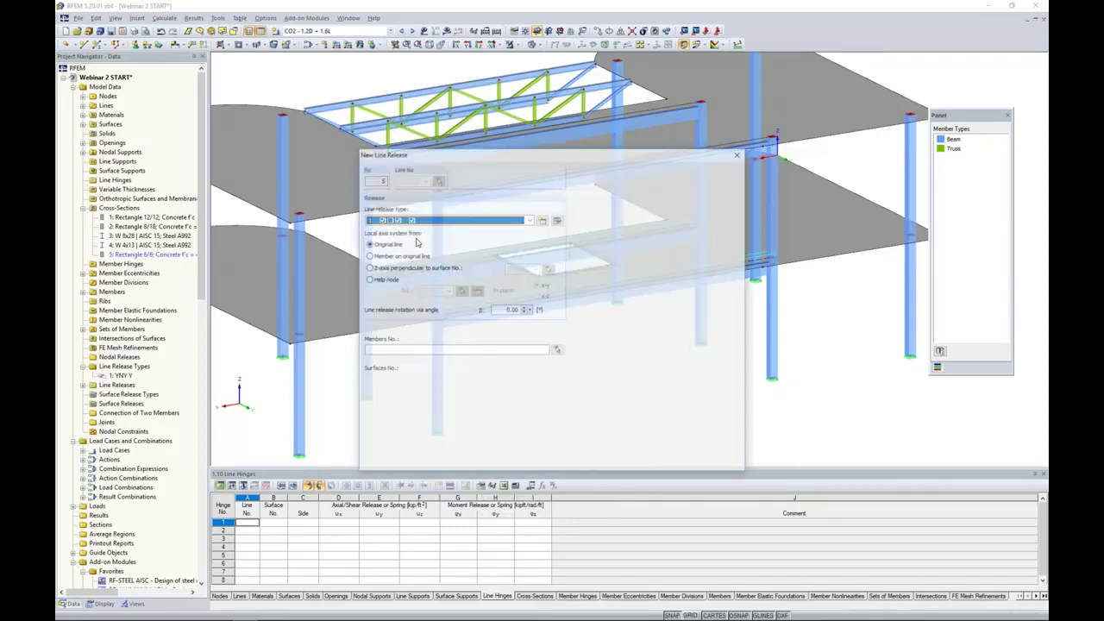
{"action": "left_click", "coordinate": [557, 380]}
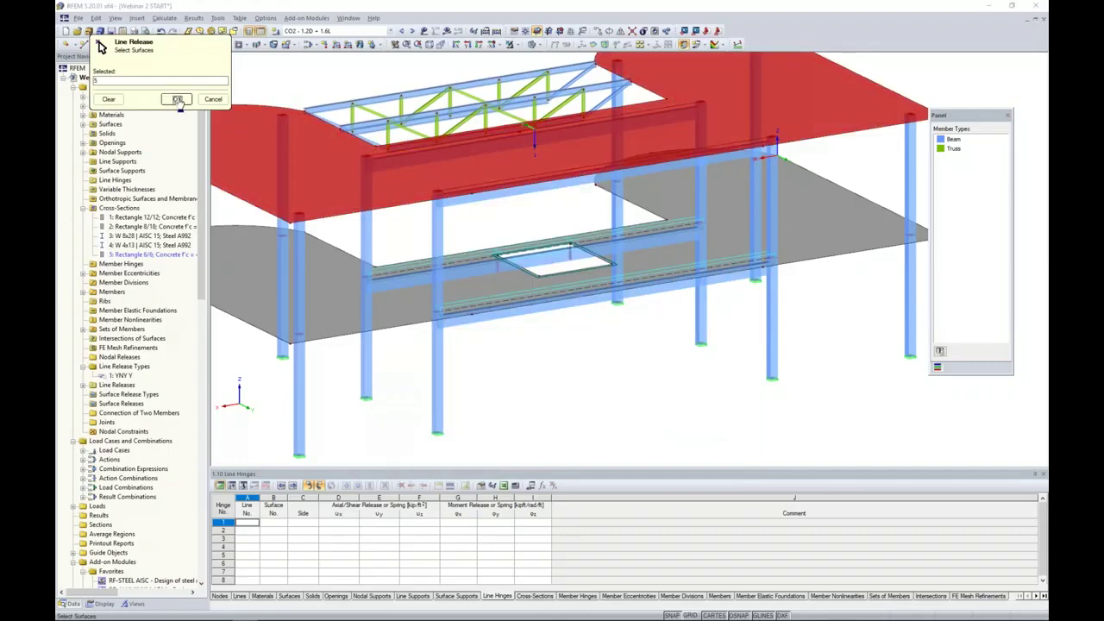
{"action": "left_click", "coordinate": [177, 98]}
{"action": "left_click", "coordinate": [681, 463]}
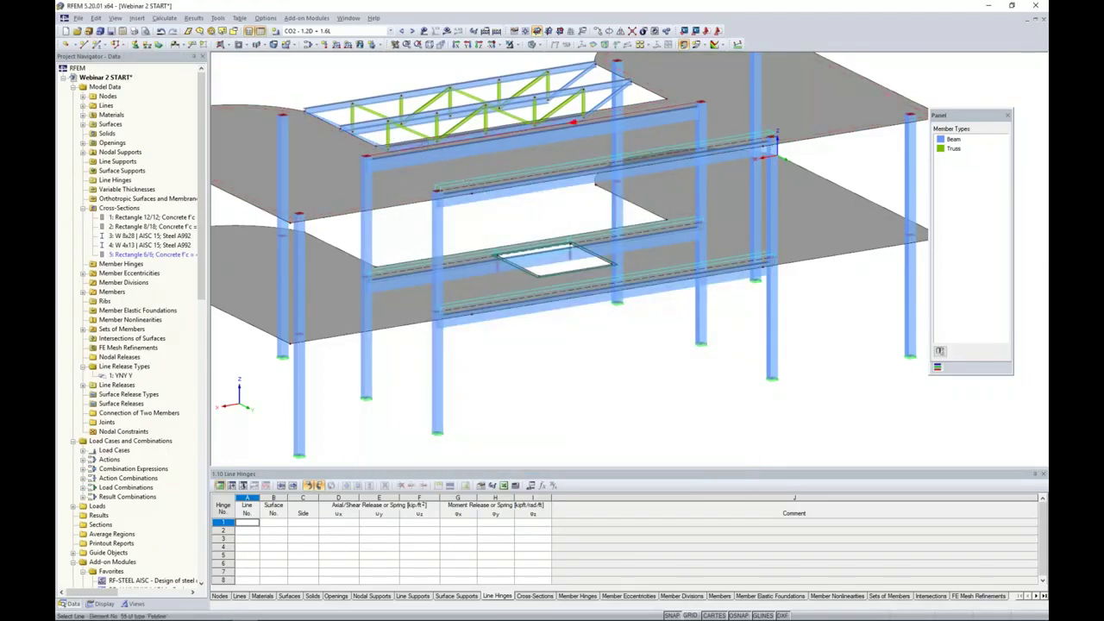
{"action": "middle_click_drag", "start_coordinate": [552, 354], "coordinate": [580, 316], "text": "ctrl"}
{"action": "scroll", "coordinate": [581, 317], "scroll_direction": "up", "scroll_amount": 2}
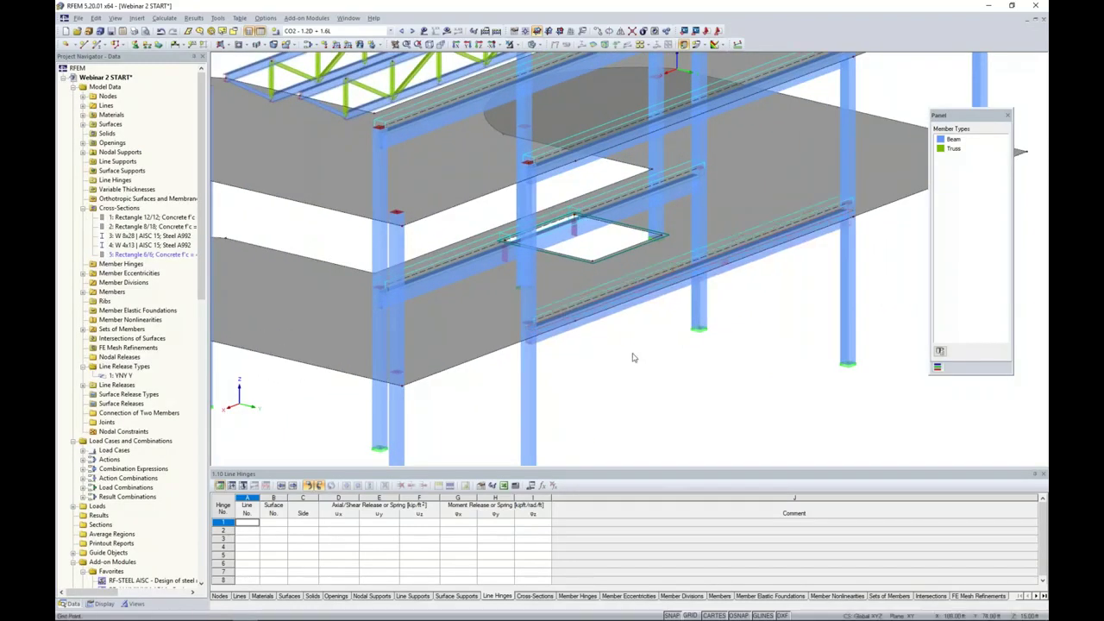
{"action": "scroll", "coordinate": [630, 355], "scroll_direction": "down", "scroll_amount": 2}
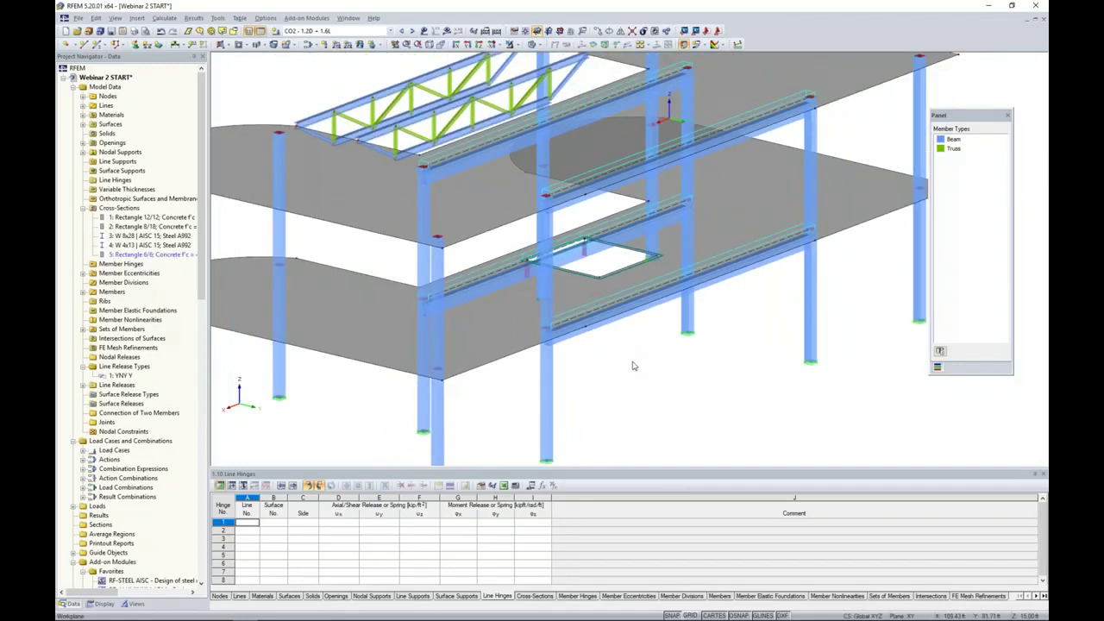
{"action": "middle_click_drag", "start_coordinate": [636, 360], "coordinate": [557, 344], "text": "ctrl"}
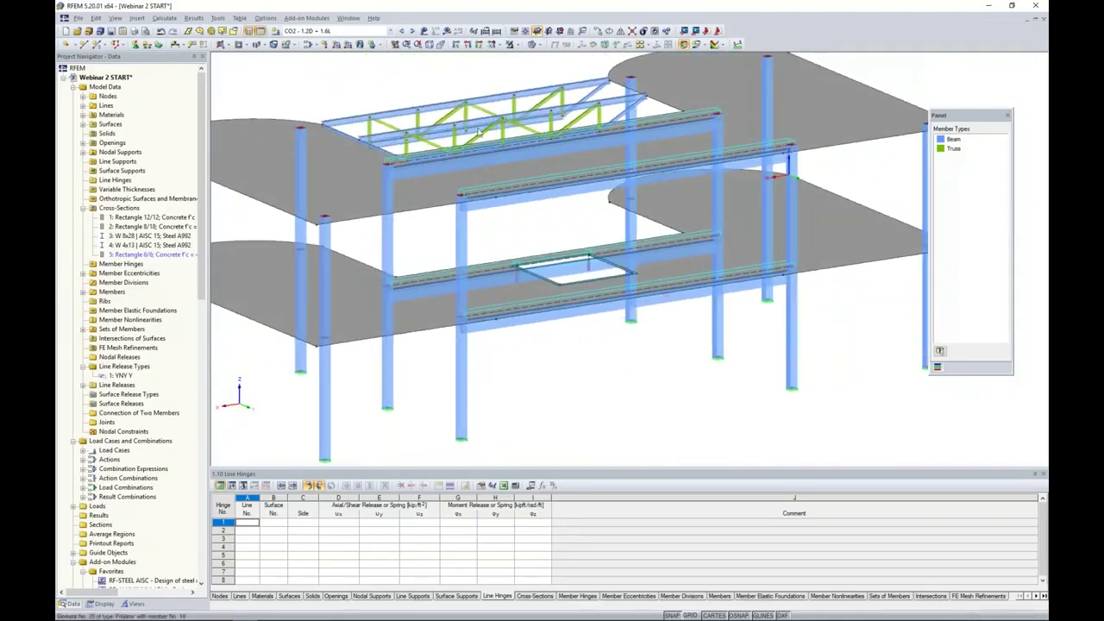
Calculate load combination CO2 and reduce the displayed deformation factor to 7.75.
{"action": "left_click", "coordinate": [446, 31]}
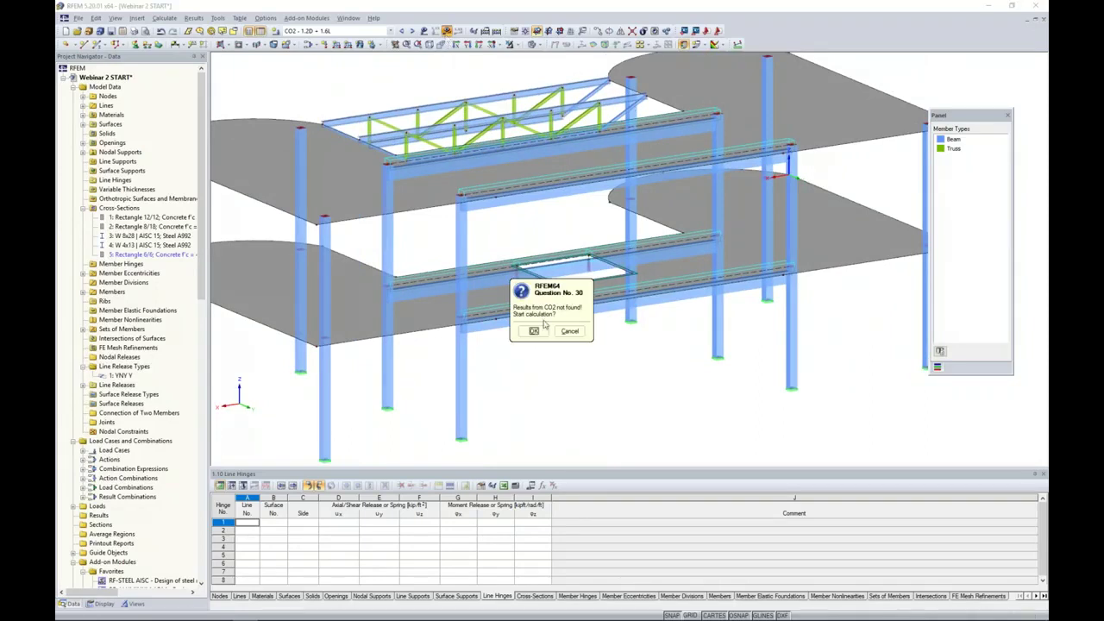
{"action": "left_click", "coordinate": [534, 335]}
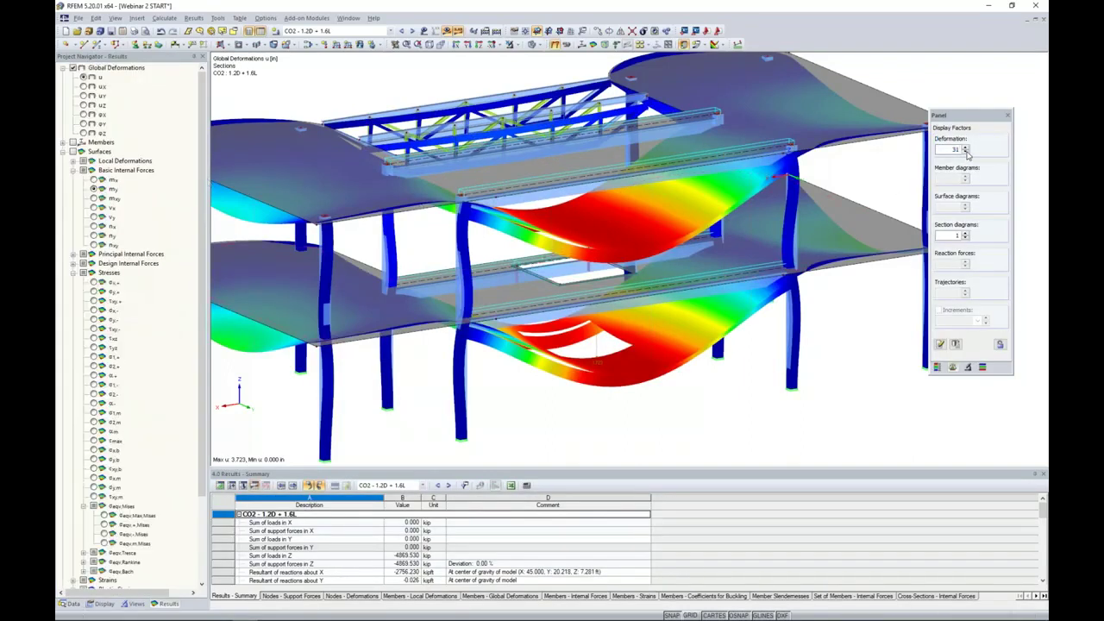
{"action": "left_click", "coordinate": [966, 153]}
{"action": "left_click", "coordinate": [966, 153]}
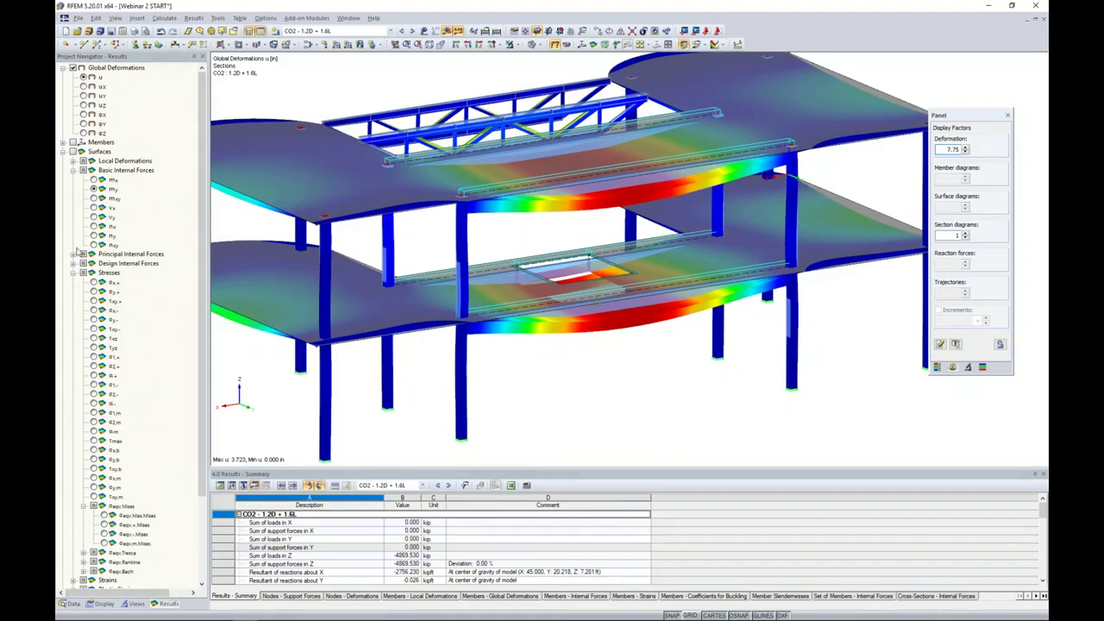
Collapse the surface results and display the member torsional moment MT in place of the global deformations.
{"action": "left_click", "coordinate": [73, 272]}
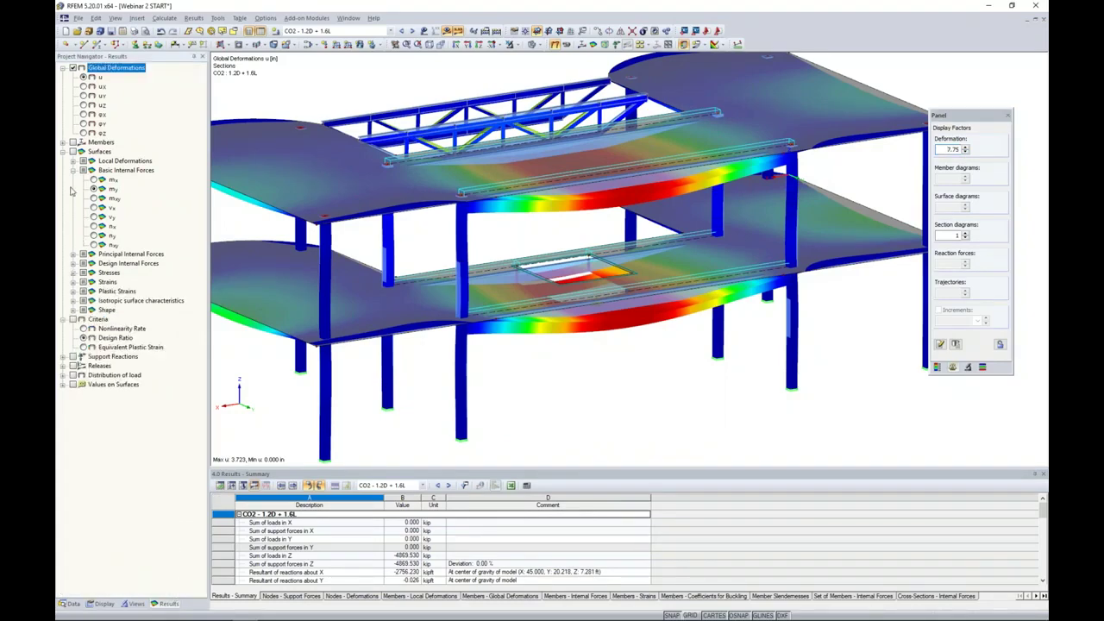
{"action": "left_click", "coordinate": [63, 152]}
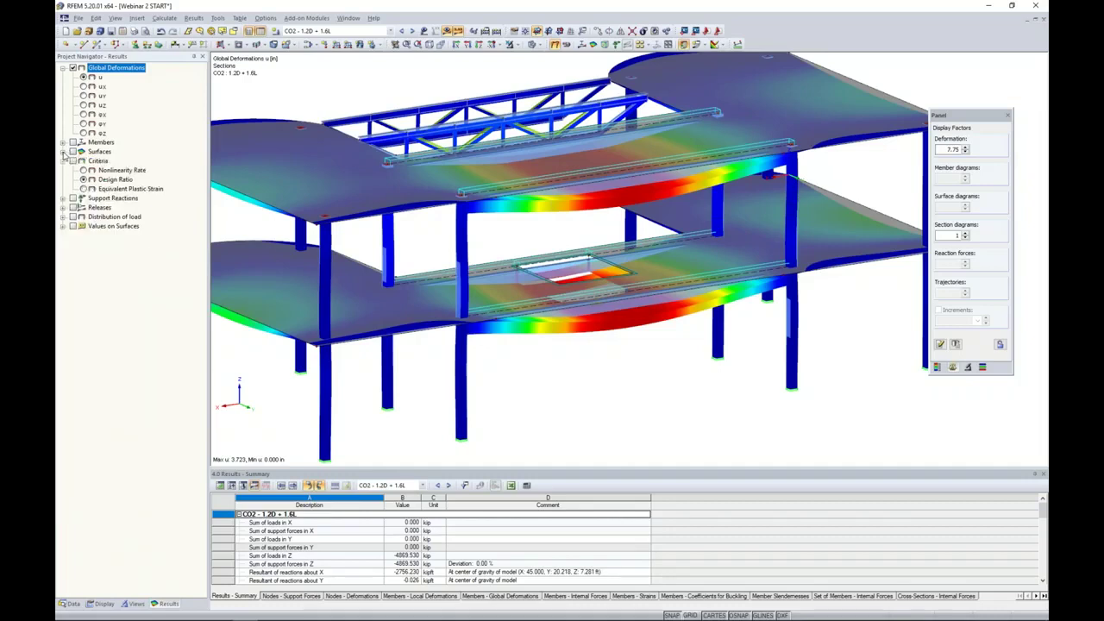
{"action": "left_click", "coordinate": [62, 142]}
{"action": "left_click", "coordinate": [74, 143]}
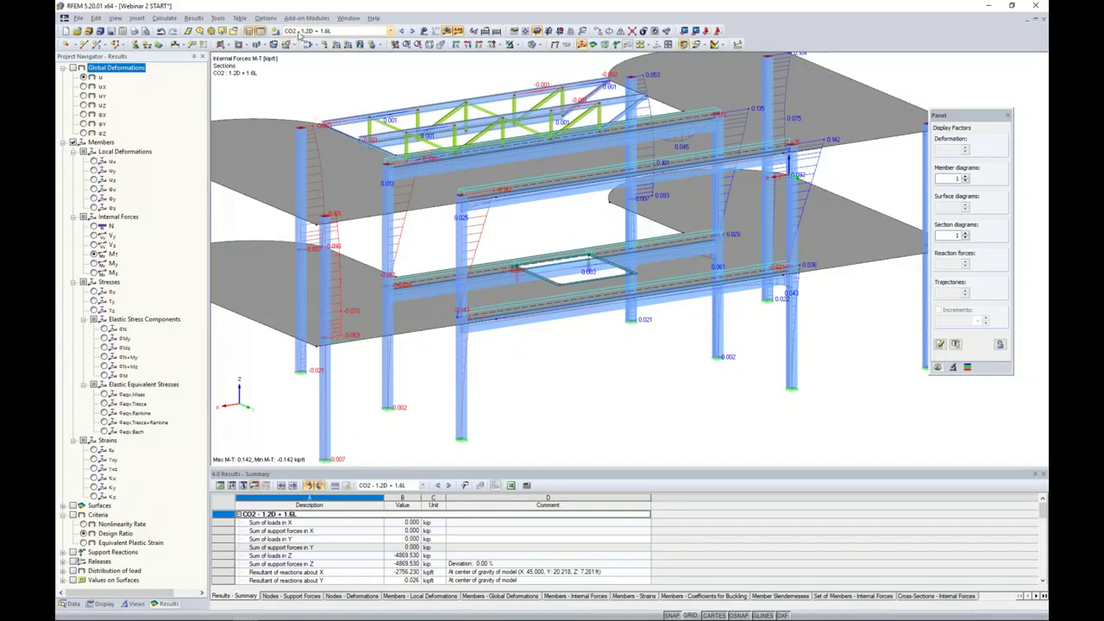
Isolate the nearest lower slab beam and review its axial force N, shear Vz and torsional moment MT diagrams.
{"action": "left_click", "coordinate": [589, 319]}
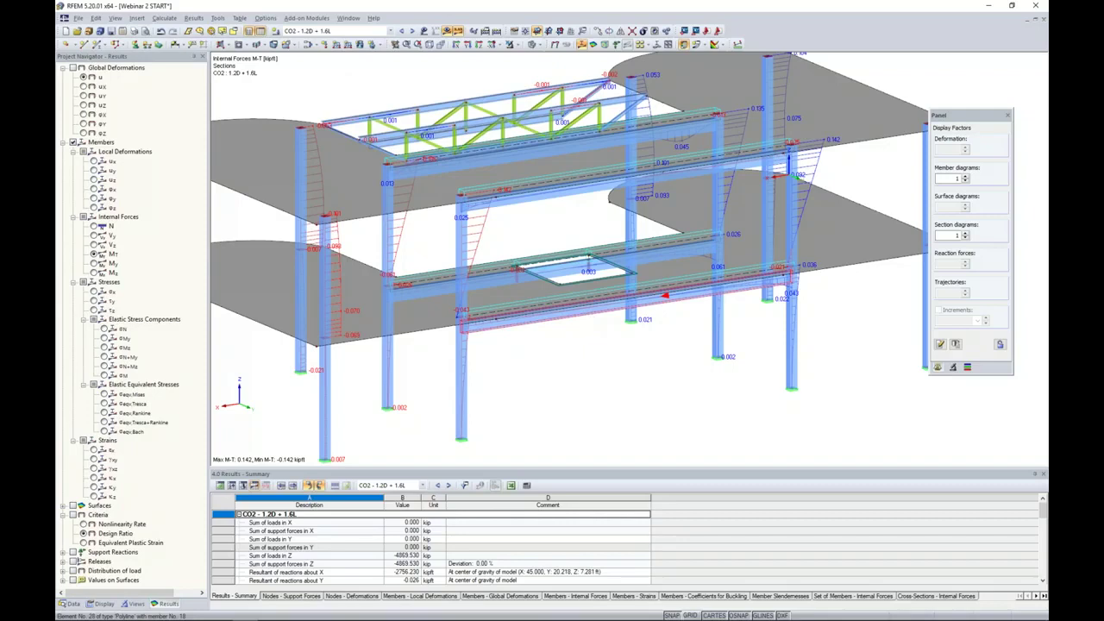
{"action": "left_click", "coordinate": [514, 44]}
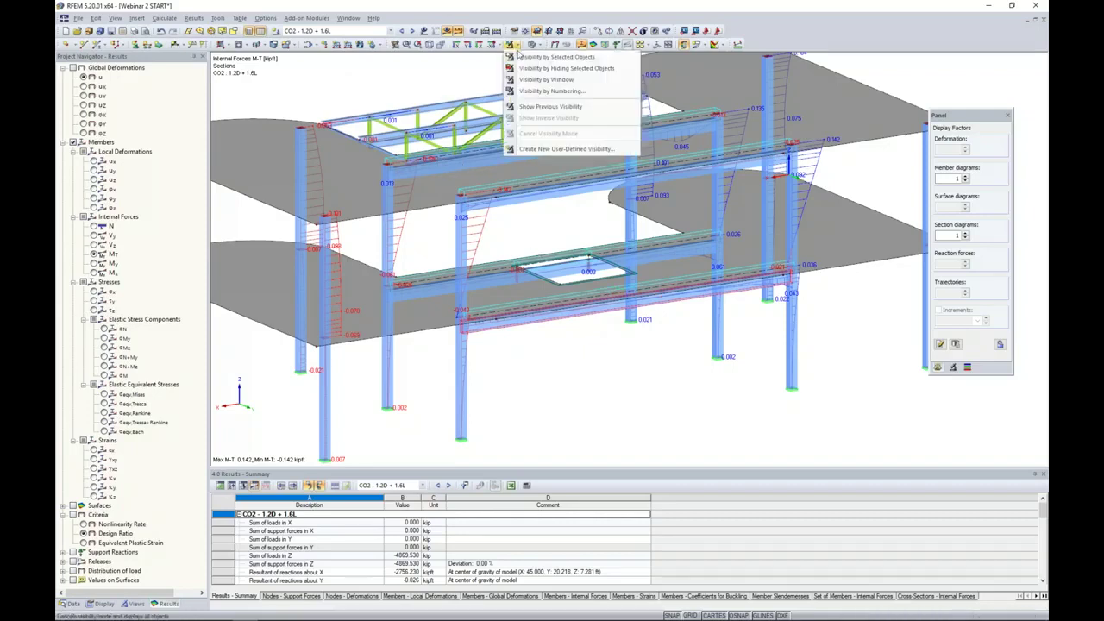
{"action": "left_click", "coordinate": [519, 56]}
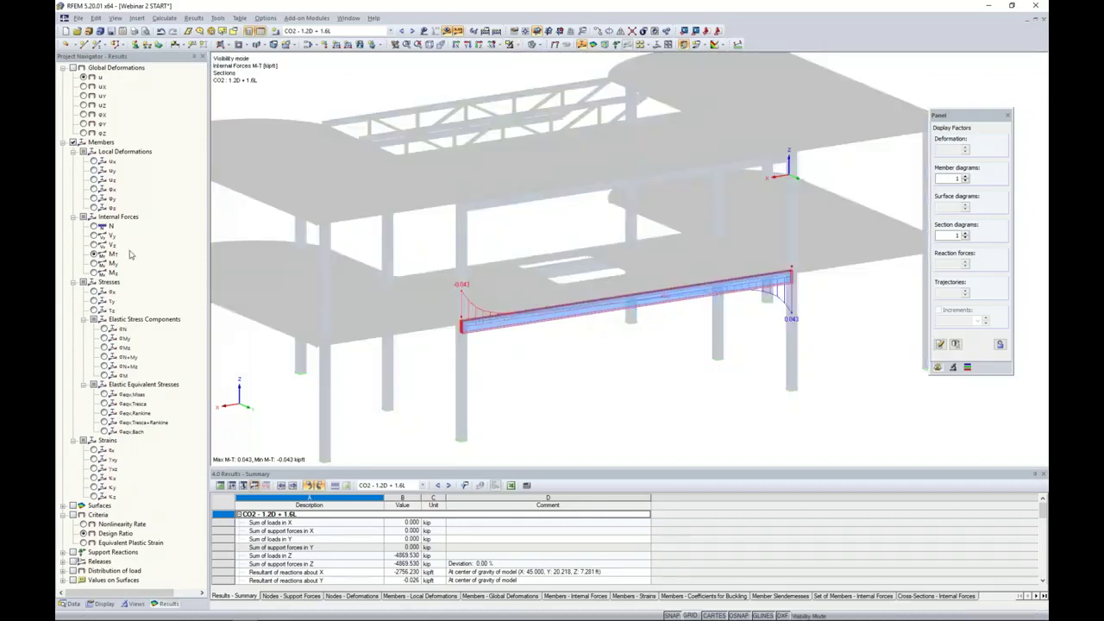
{"action": "left_click", "coordinate": [94, 226]}
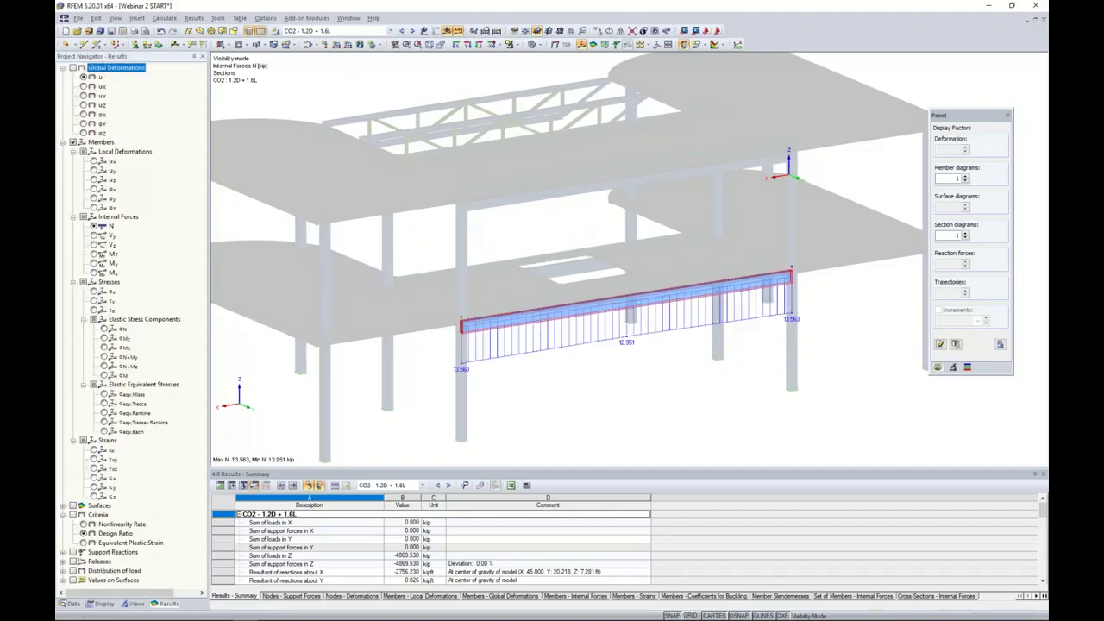
{"action": "left_click", "coordinate": [94, 245]}
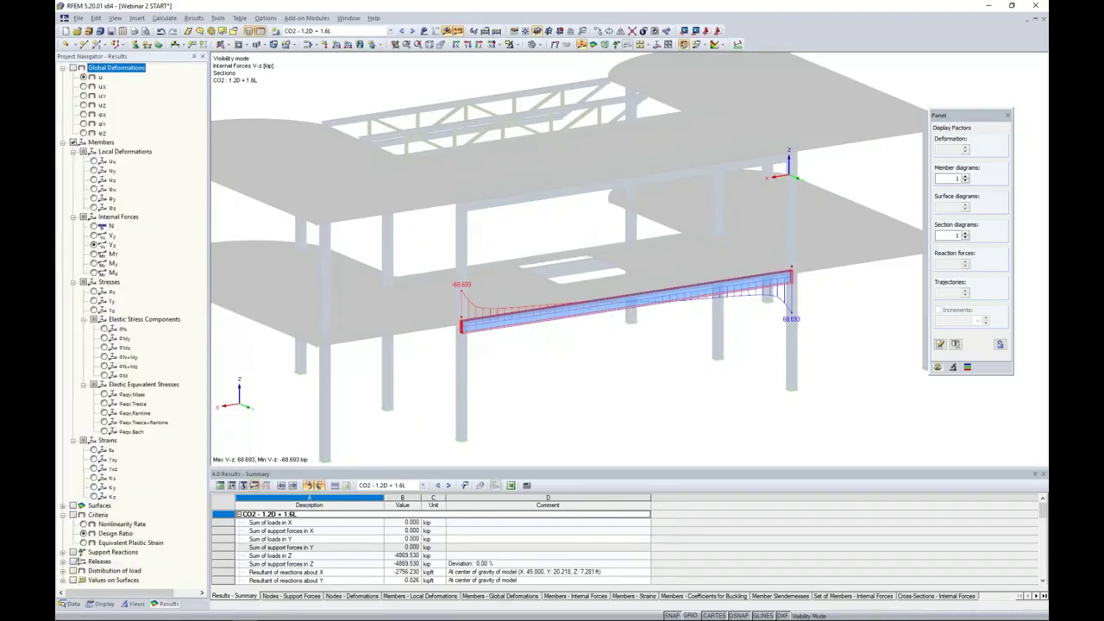
{"action": "left_click", "coordinate": [94, 254]}
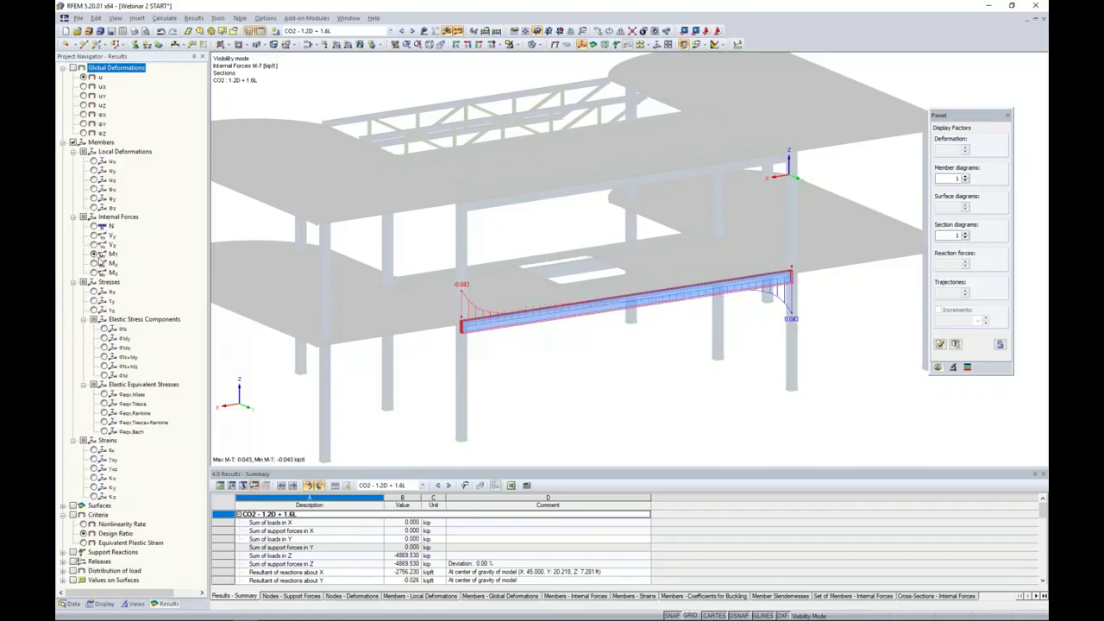
{"action": "scroll", "coordinate": [635, 349], "scroll_direction": "up", "scroll_amount": 5}
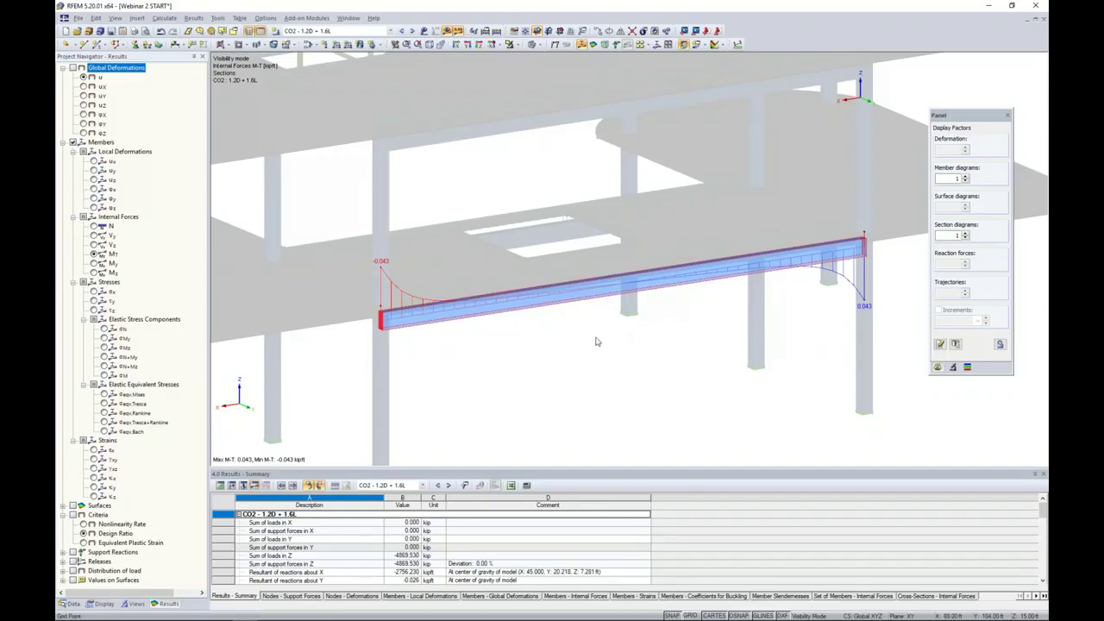
Switch to the PowerPoint slide show, view the "Line Releases and Member Torsion" slide, and return to RFEM.
{"action": "key", "text": "super+Tab"}
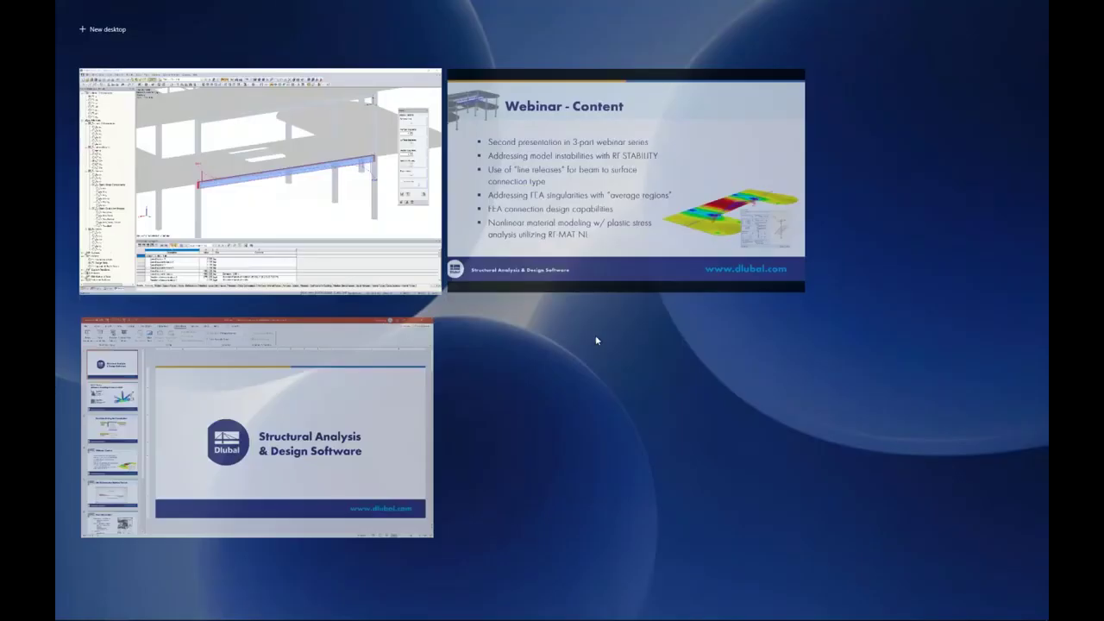
{"action": "left_click", "coordinate": [599, 212]}
{"action": "key", "text": "Right"}
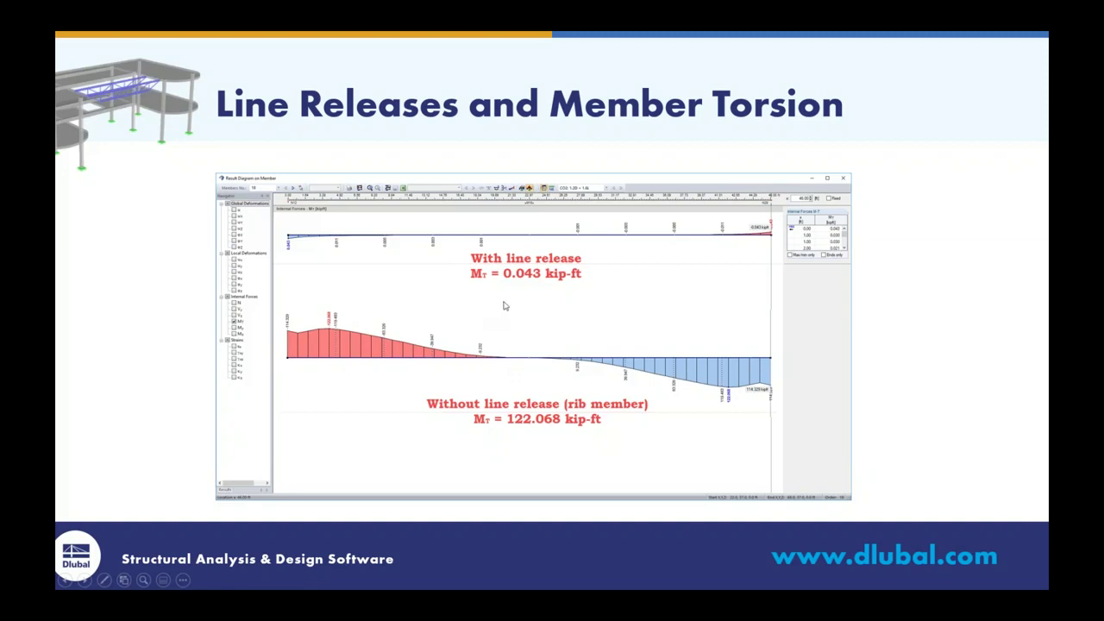
{"action": "key", "text": "super+Tab"}
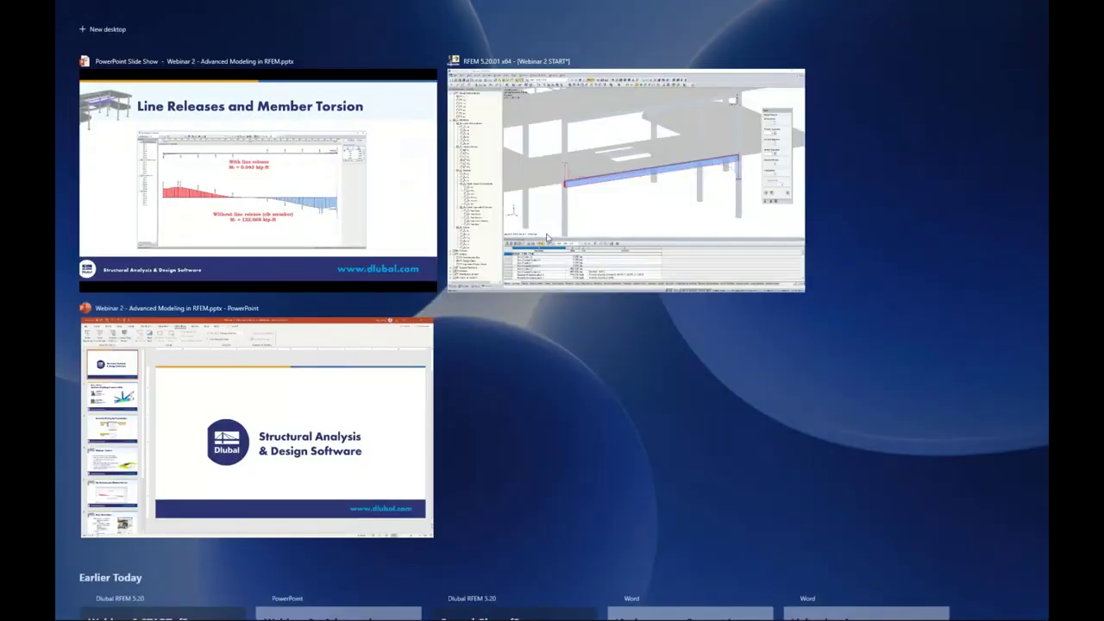
{"action": "left_click", "coordinate": [561, 211]}
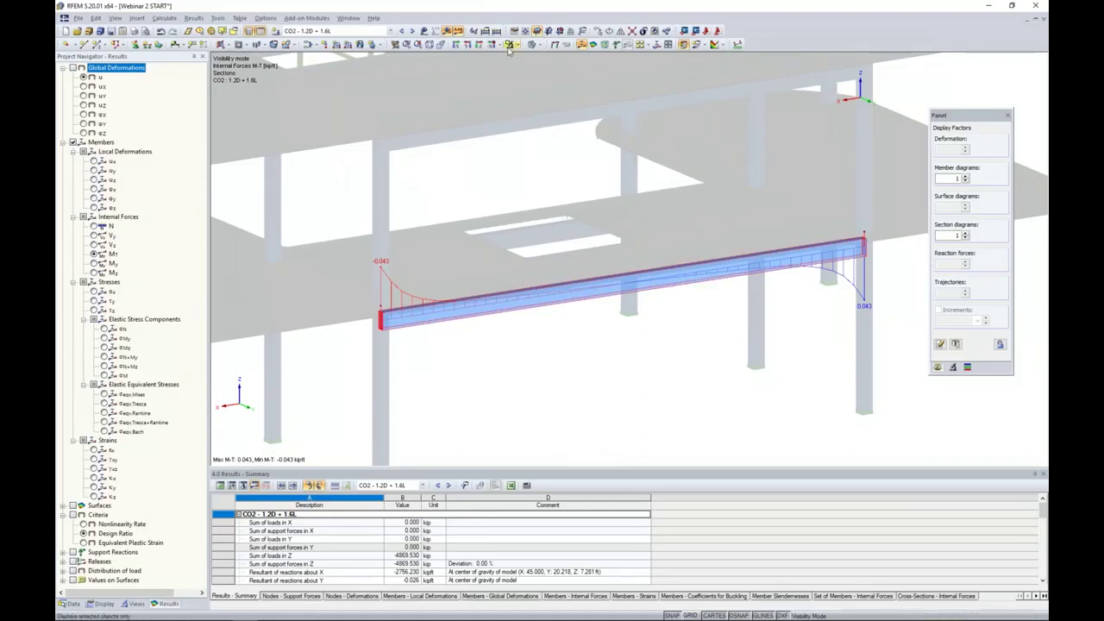
Cancel the visibility mode to show the whole model, view it from the opposite side, and redisplay the results.
{"action": "left_click", "coordinate": [458, 31]}
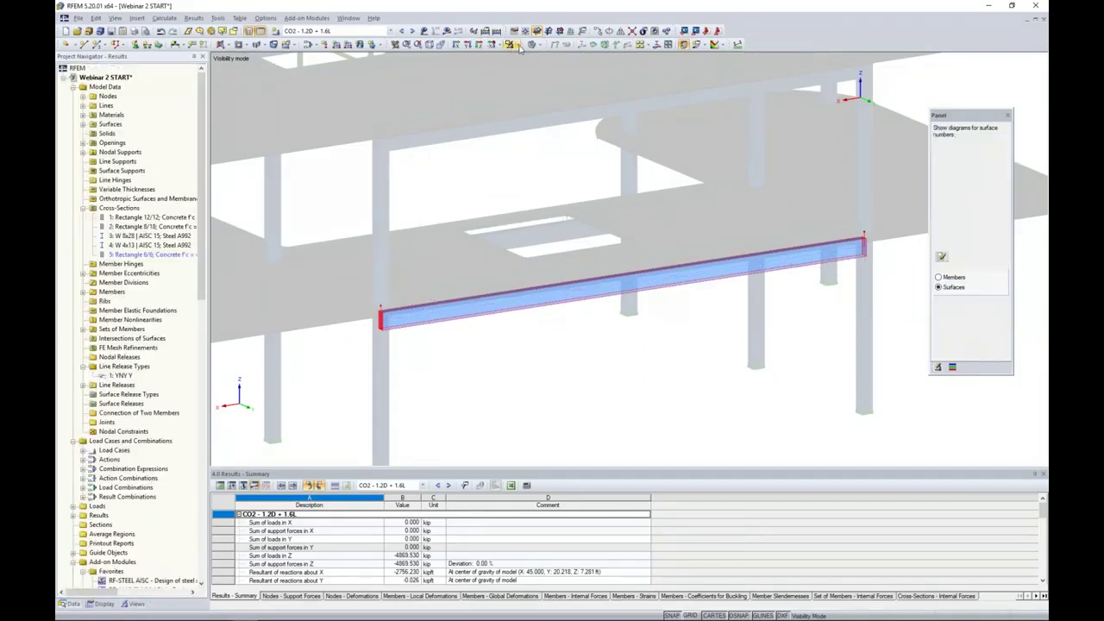
{"action": "left_click", "coordinate": [510, 45]}
{"action": "left_click", "coordinate": [548, 133]}
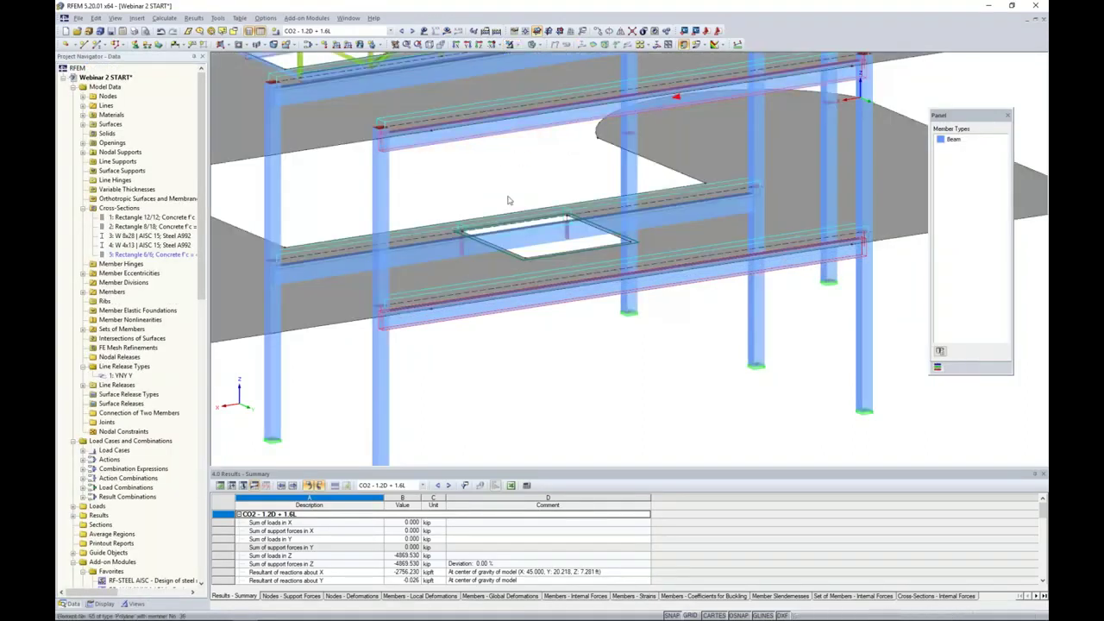
{"action": "scroll", "coordinate": [509, 205], "scroll_direction": "down", "scroll_amount": 3}
{"action": "scroll", "coordinate": [509, 207], "scroll_direction": "down", "scroll_amount": 2}
{"action": "middle_click_drag", "start_coordinate": [509, 207], "coordinate": [776, 291], "text": "ctrl"}
{"action": "middle_click_drag", "start_coordinate": [481, 316], "coordinate": [574, 324], "text": "ctrl"}
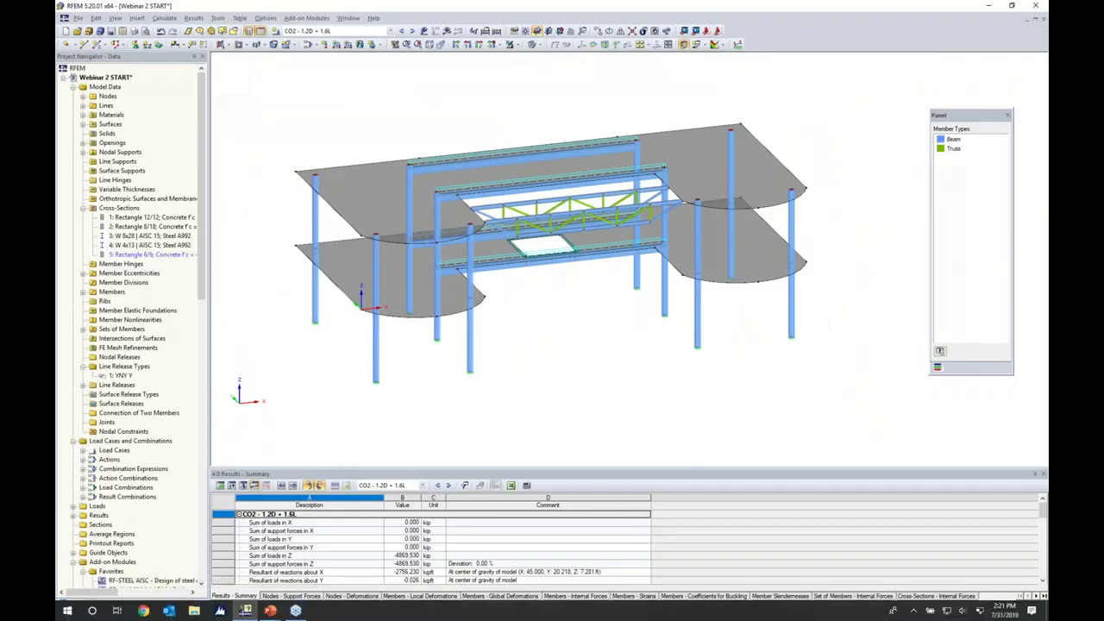
{"action": "left_click", "coordinate": [448, 31]}
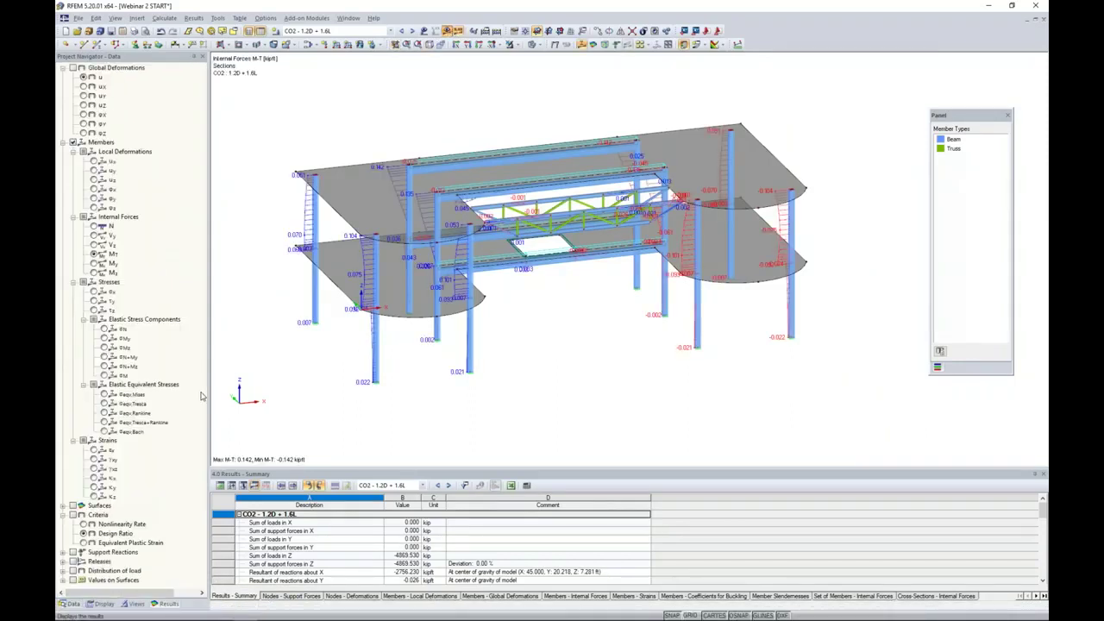
Replace the member results with the surface basic internal force my and show its color scale.
{"action": "left_click", "coordinate": [73, 144]}
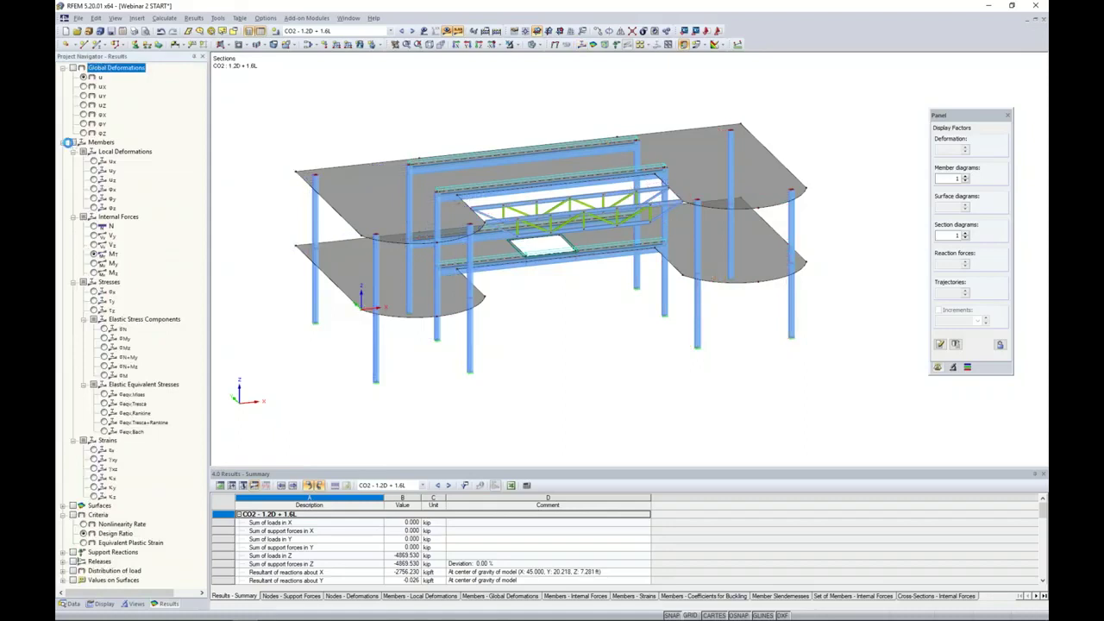
{"action": "left_click", "coordinate": [63, 142]}
{"action": "left_click", "coordinate": [63, 152]}
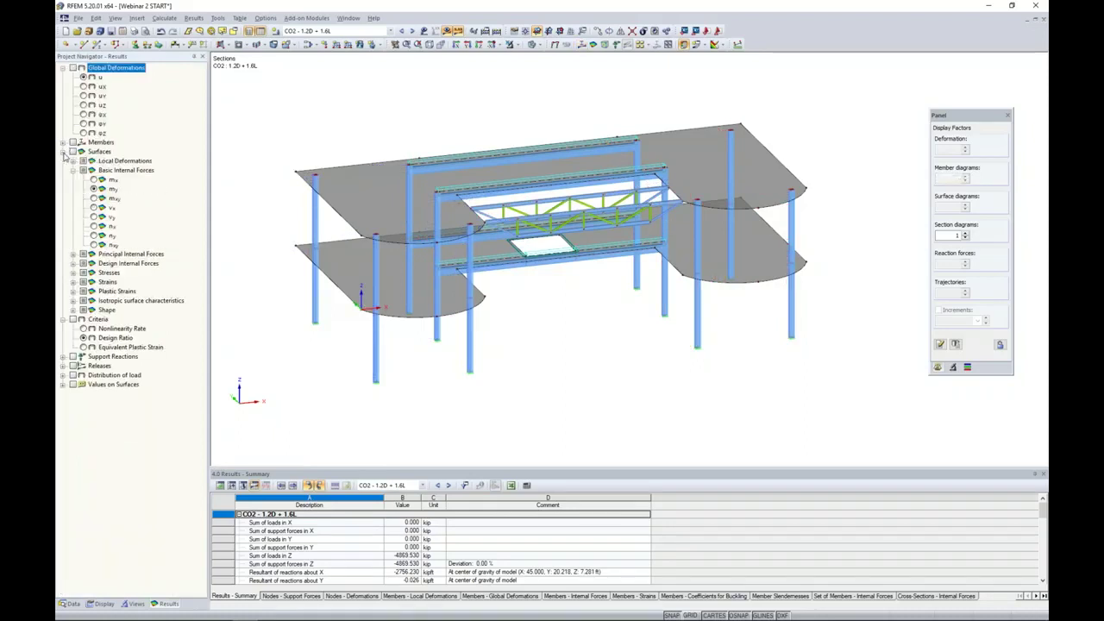
{"action": "left_click", "coordinate": [74, 151]}
{"action": "middle_click_drag", "start_coordinate": [350, 128], "coordinate": [369, 131]}
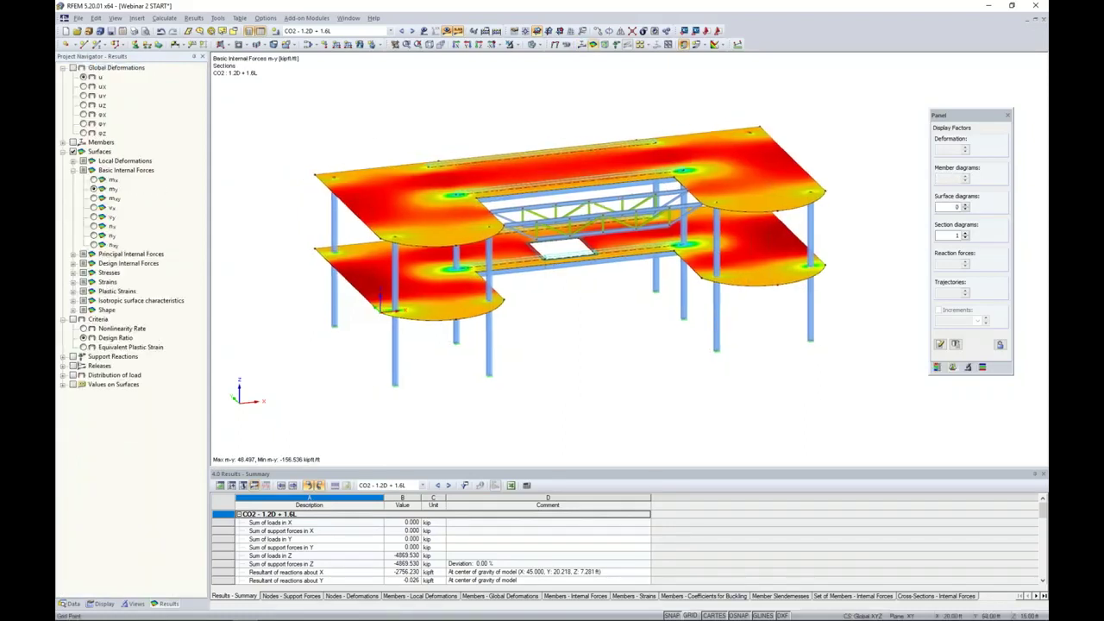
{"action": "scroll", "coordinate": [385, 138], "scroll_direction": "up", "scroll_amount": 5}
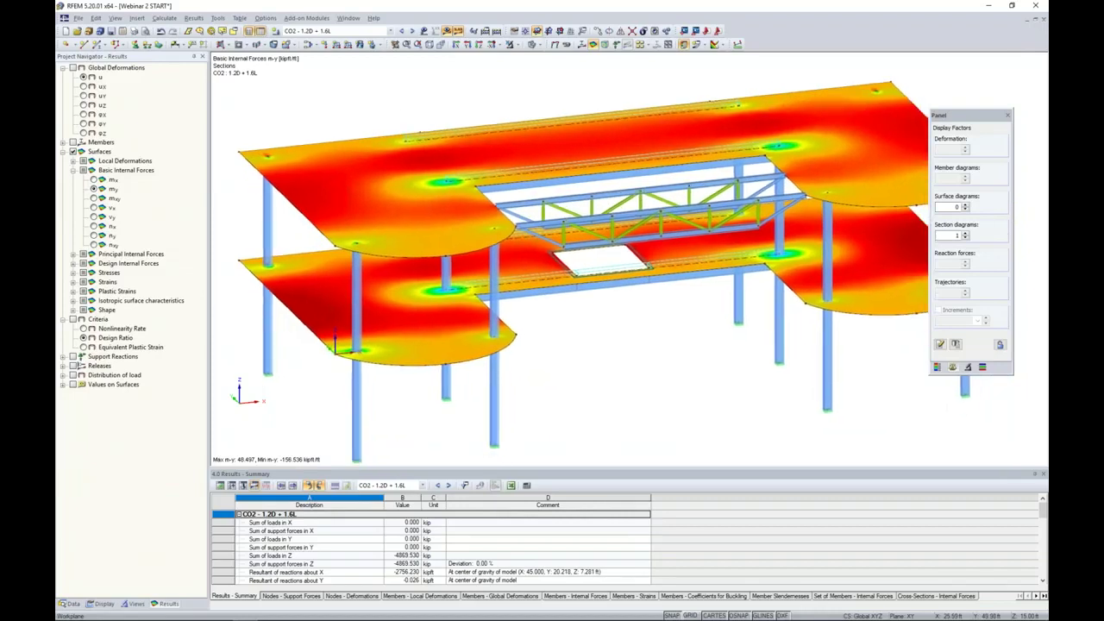
{"action": "left_click", "coordinate": [937, 367]}
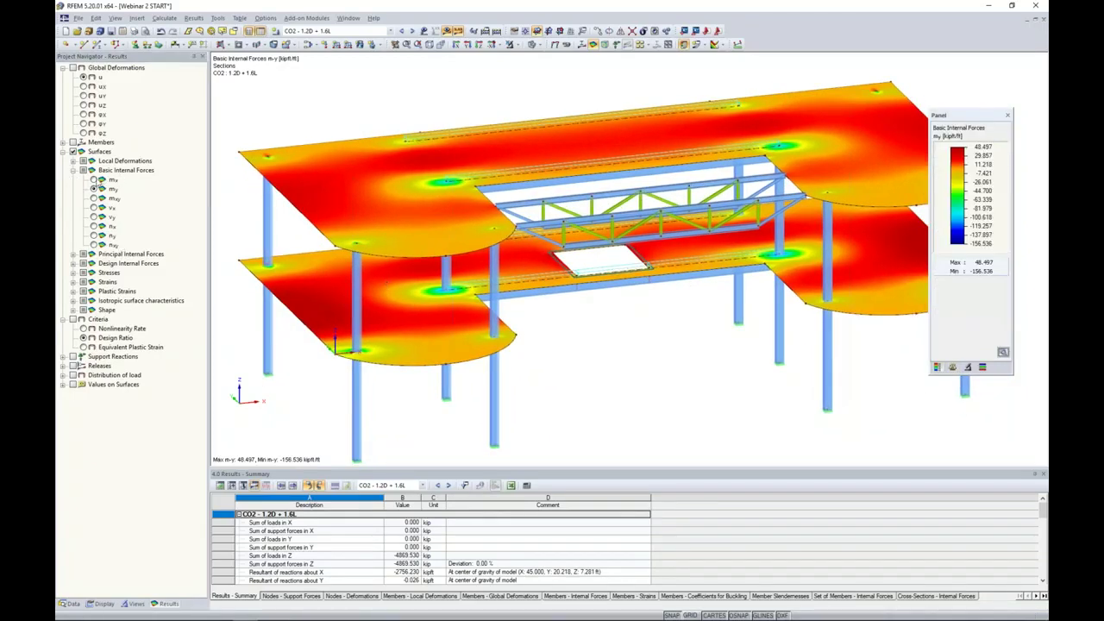
Review the surface moments mx and my and shear forces vx and vy on the slabs, ending on mx.
{"action": "left_click", "coordinate": [94, 179]}
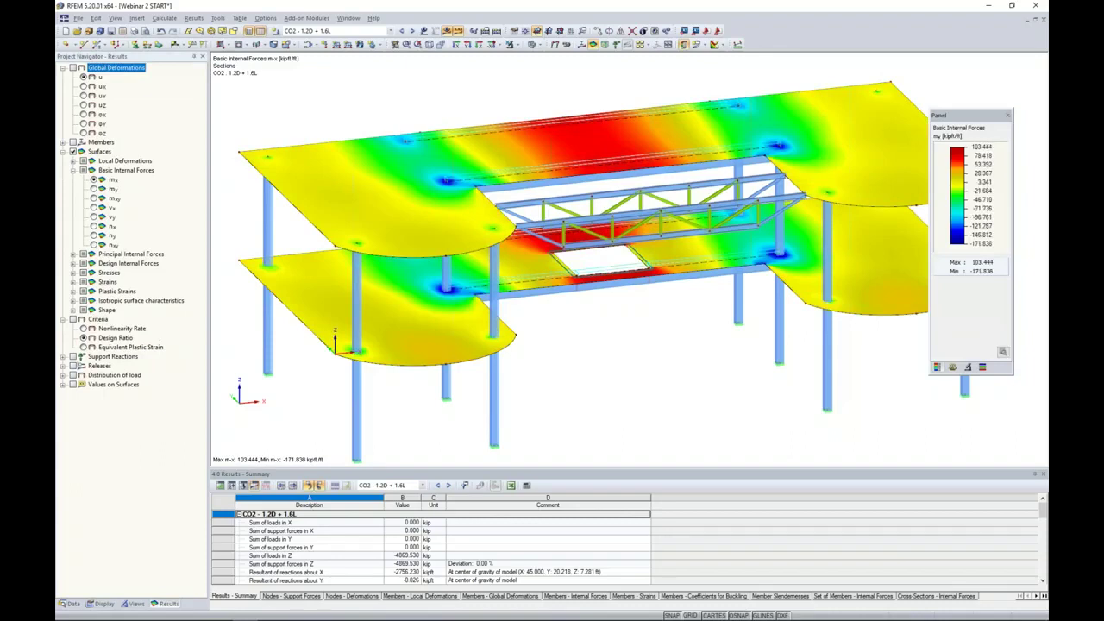
{"action": "left_click", "coordinate": [94, 189]}
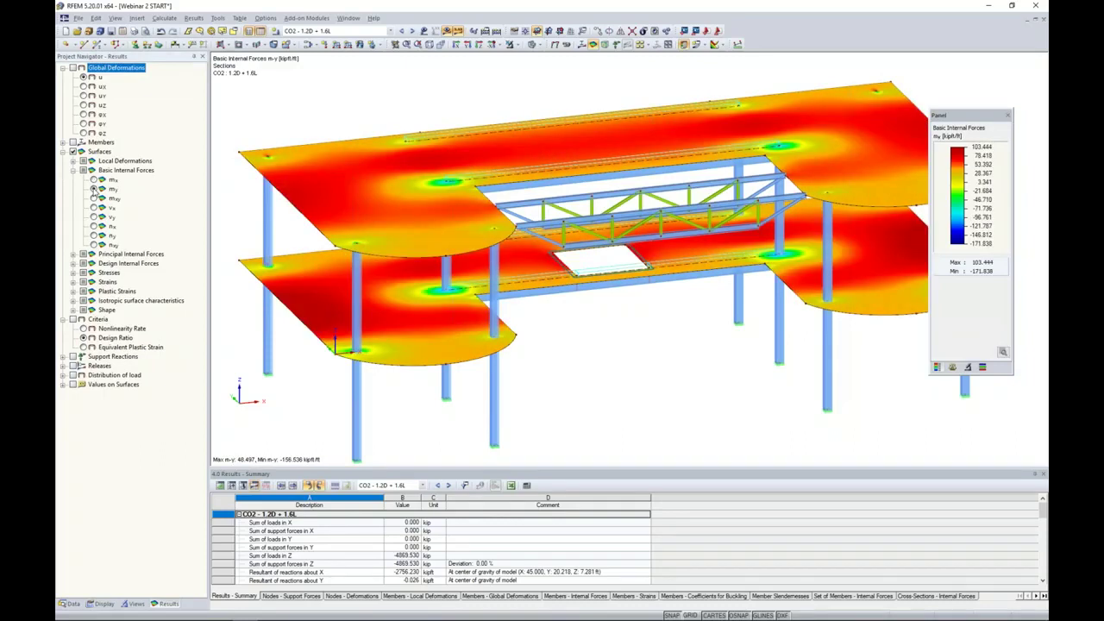
{"action": "left_click", "coordinate": [94, 207]}
{"action": "left_click", "coordinate": [94, 217]}
{"action": "left_click", "coordinate": [94, 179]}
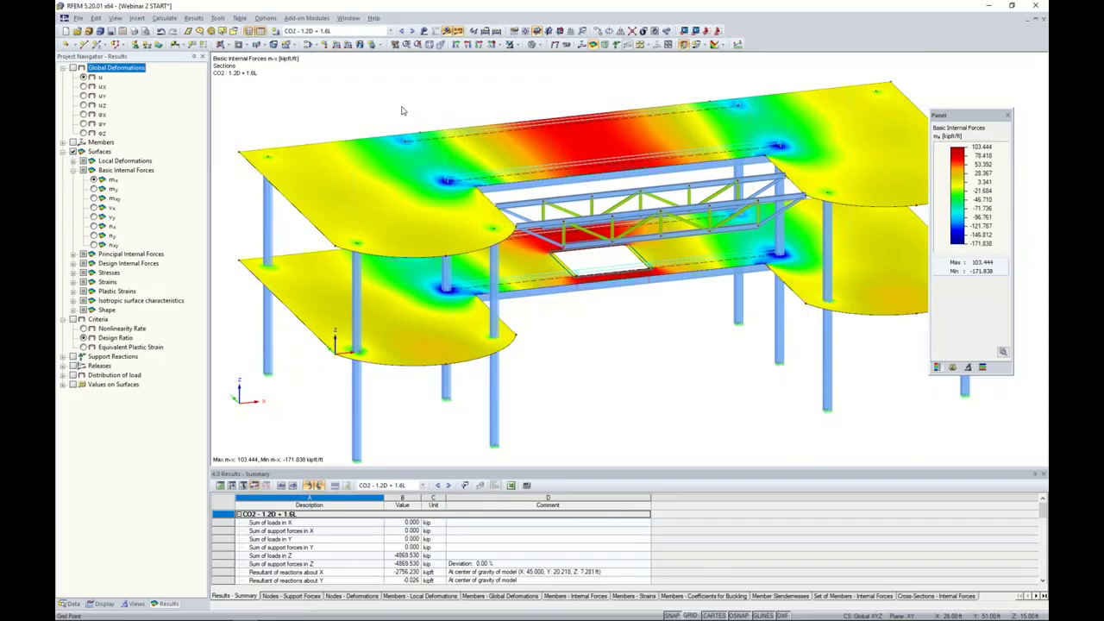
{"action": "scroll", "coordinate": [402, 111], "scroll_direction": "down", "scroll_amount": 4}
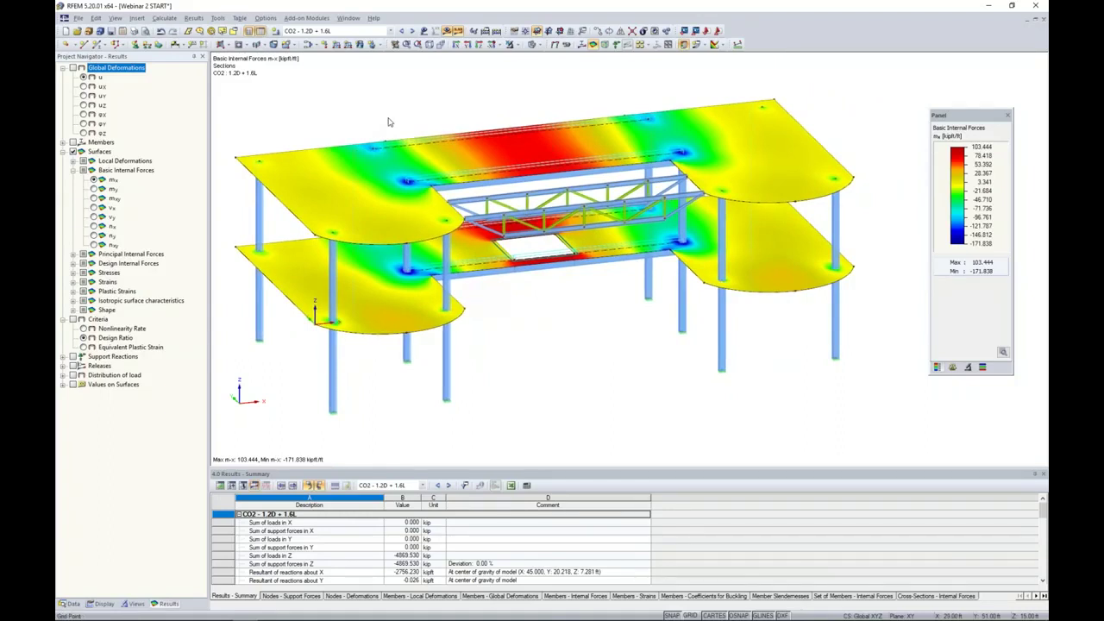
Hide the results and turn on the work plane grid over the whole structure.
{"action": "left_click", "coordinate": [447, 31]}
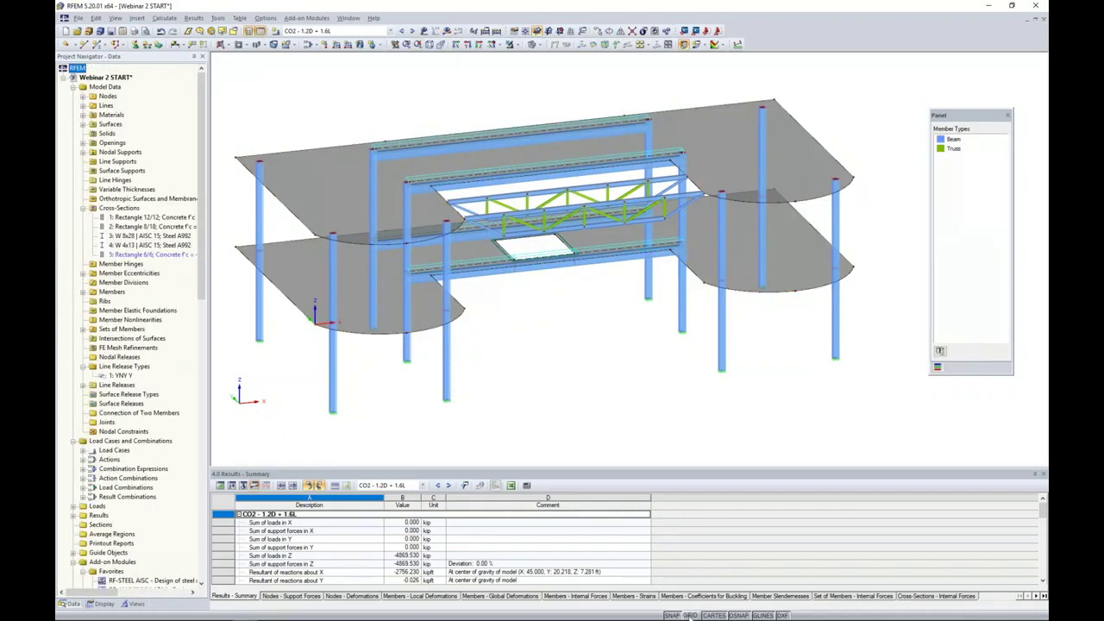
{"action": "middle_click_drag", "start_coordinate": [598, 389], "coordinate": [620, 405]}
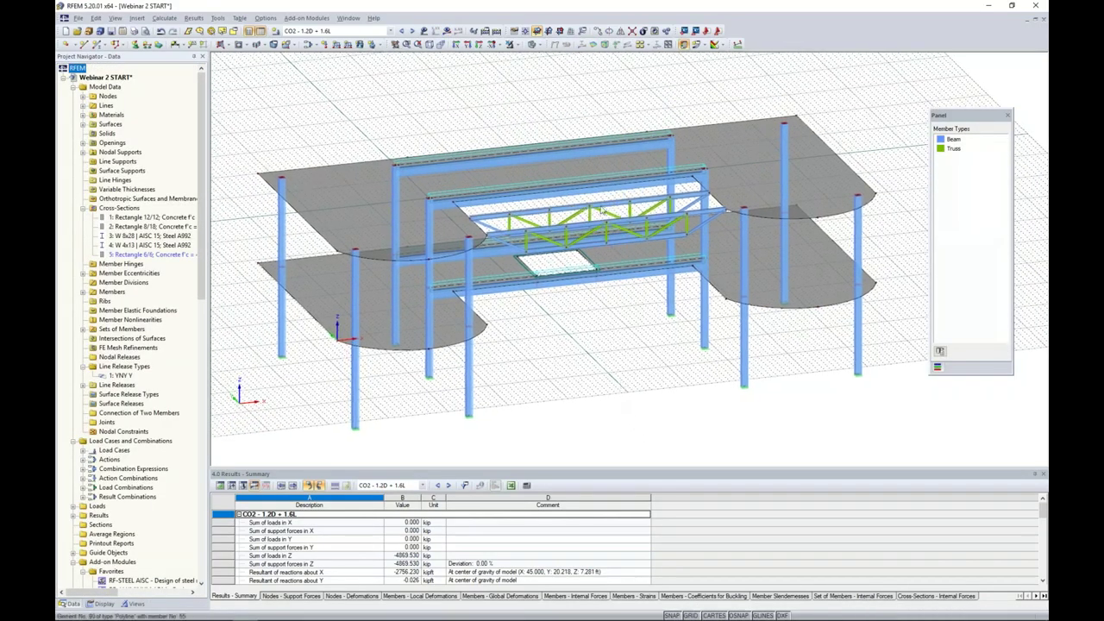
{"action": "left_click", "coordinate": [535, 31]}
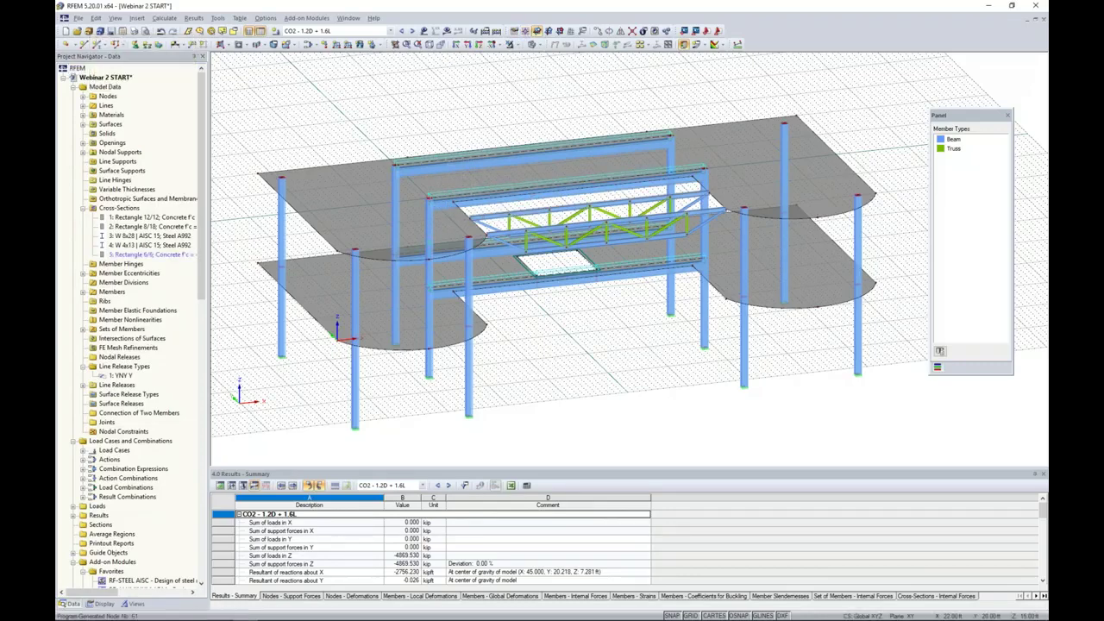
{"action": "middle_click_drag", "start_coordinate": [505, 293], "coordinate": [610, 345], "text": "ctrl"}
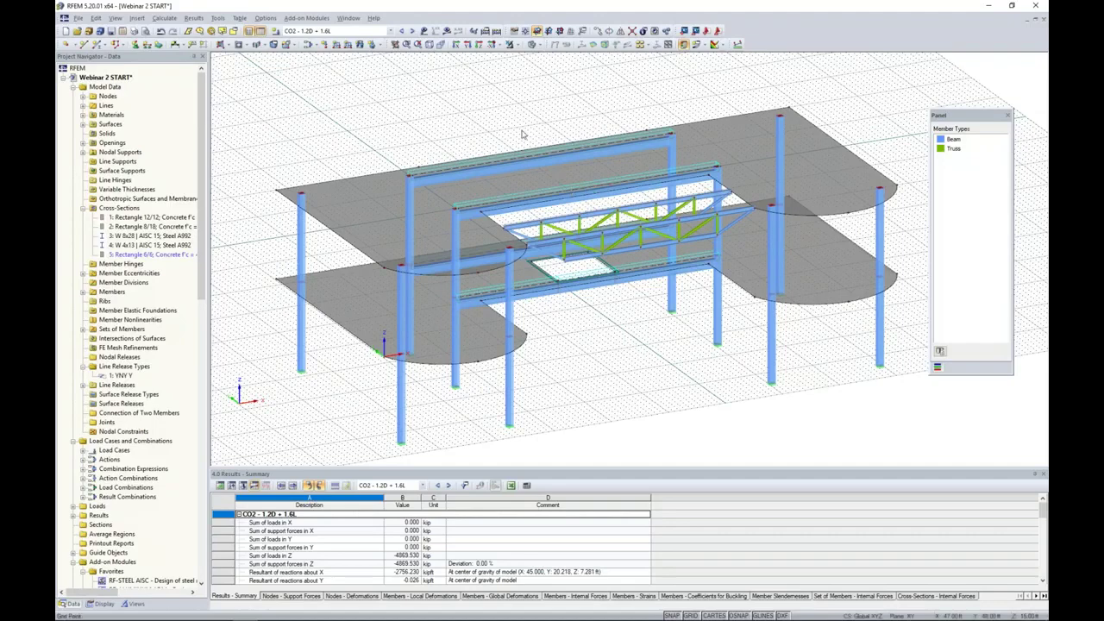
Start a numerically created surface section with edge points A (0, 20, 15) ft and B (90, 20, 15) ft, picked in the model.
{"action": "left_click", "coordinate": [704, 45]}
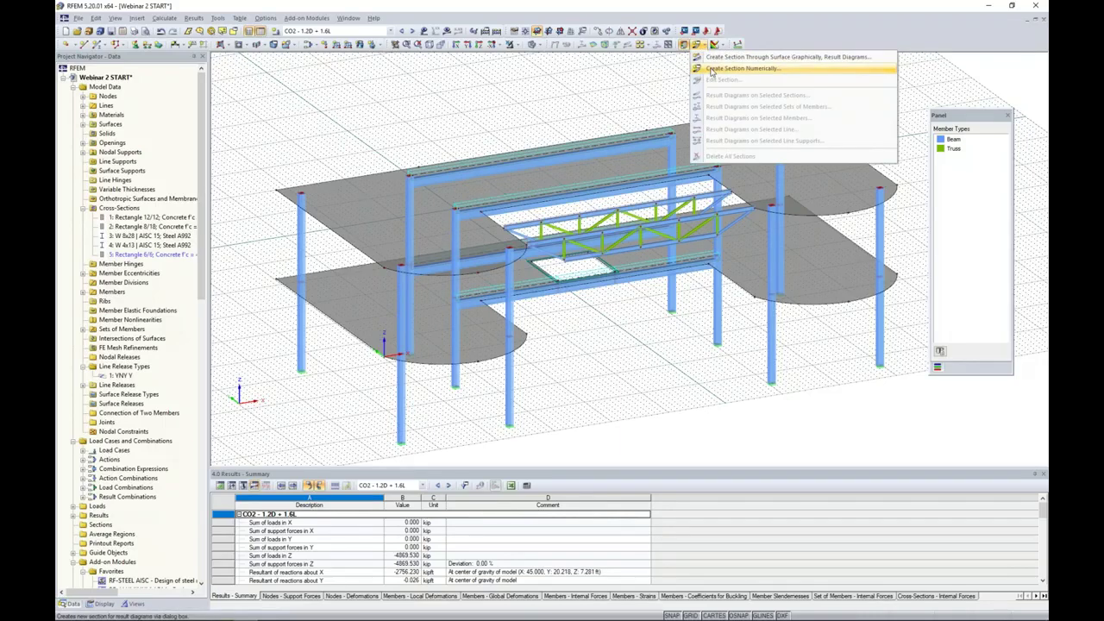
{"action": "left_click", "coordinate": [711, 69]}
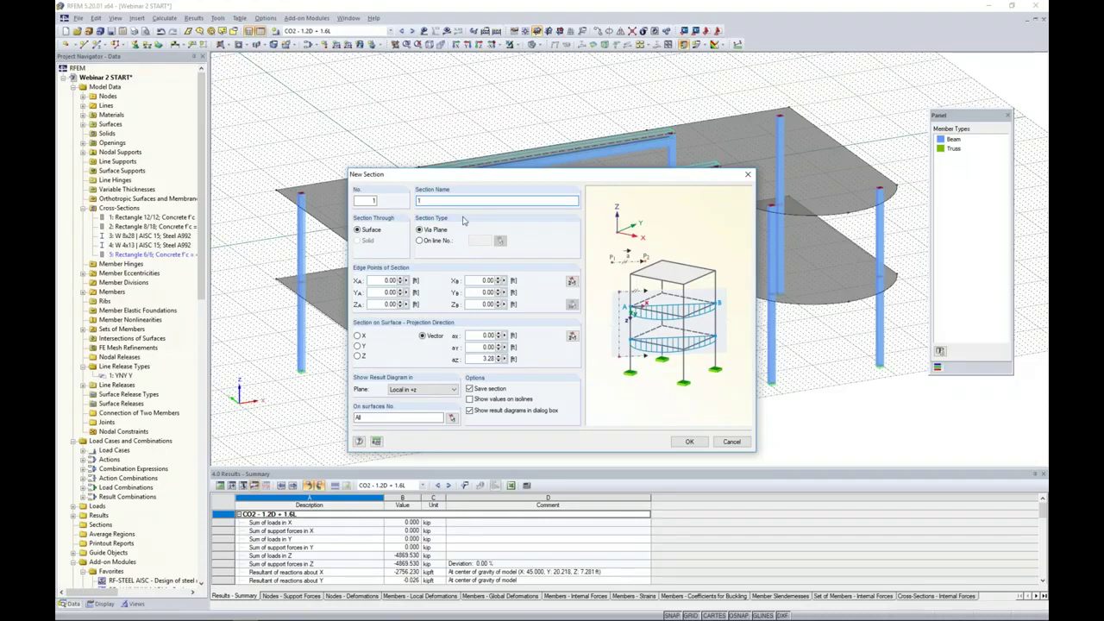
{"action": "left_click", "coordinate": [572, 283]}
{"action": "left_click", "coordinate": [329, 228]}
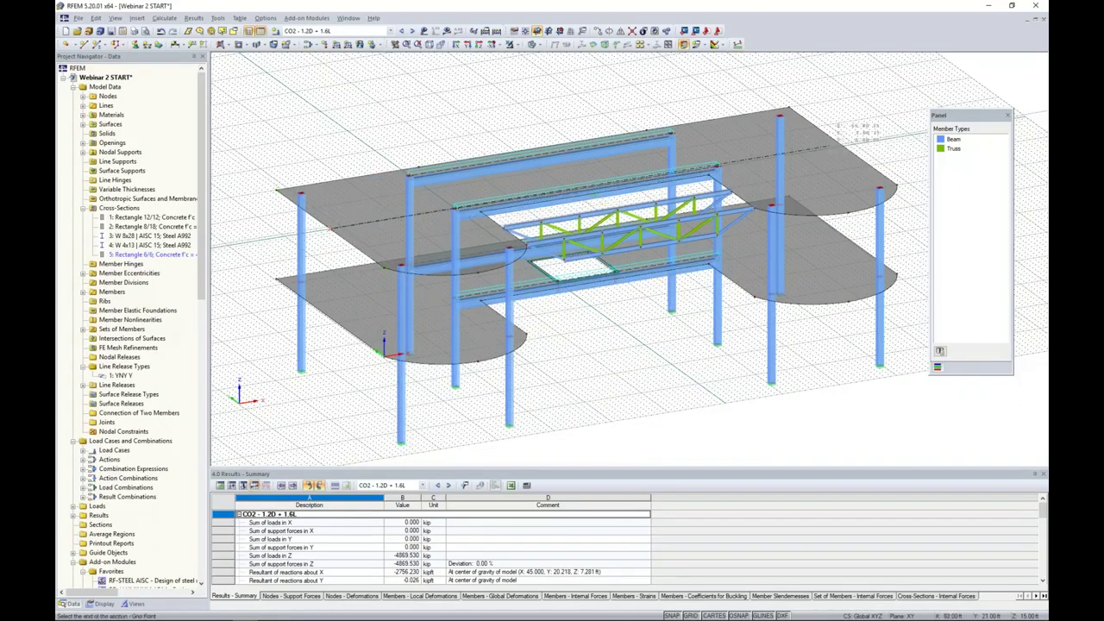
{"action": "left_click", "coordinate": [842, 146]}
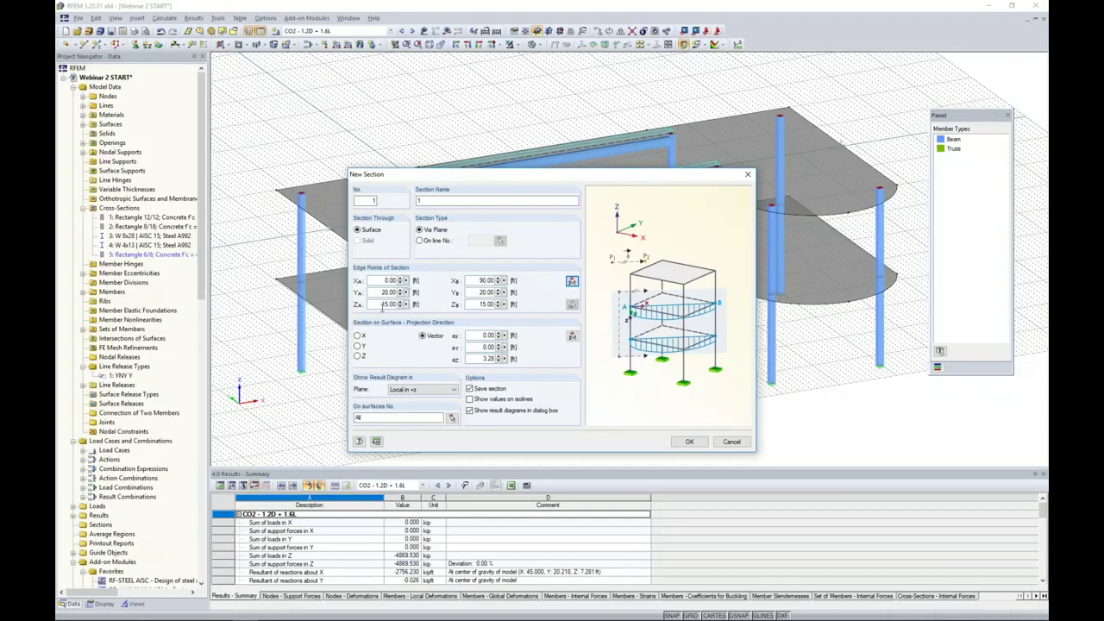
Create the section with projection direction Z and the result diagram in Global +Z, restricted to the upper slab, surface 5.
{"action": "left_click", "coordinate": [358, 357]}
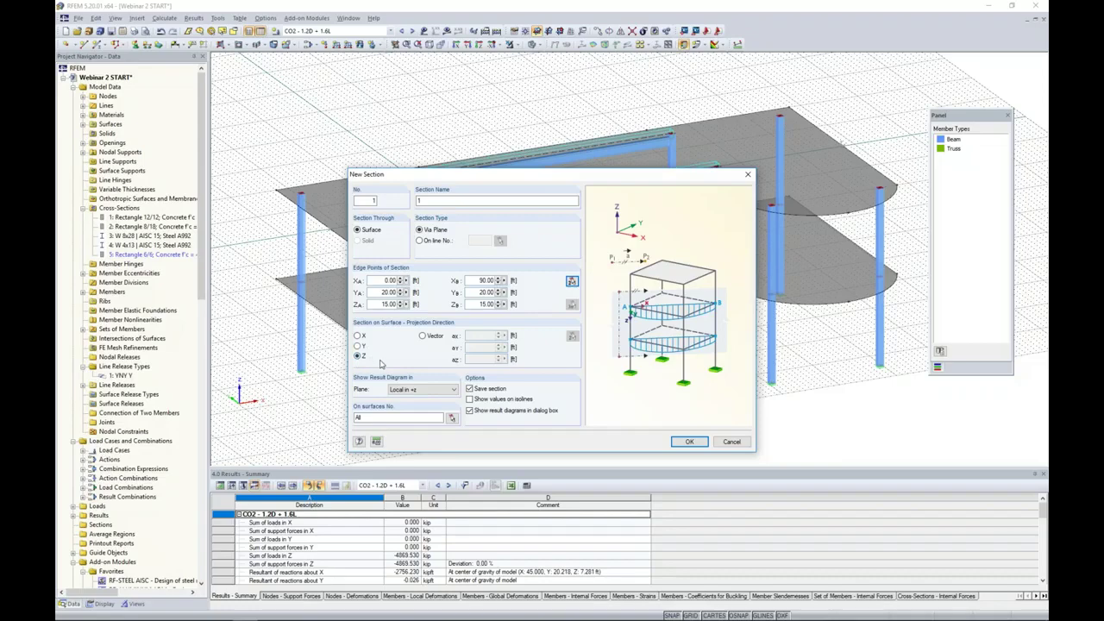
{"action": "left_click", "coordinate": [407, 388]}
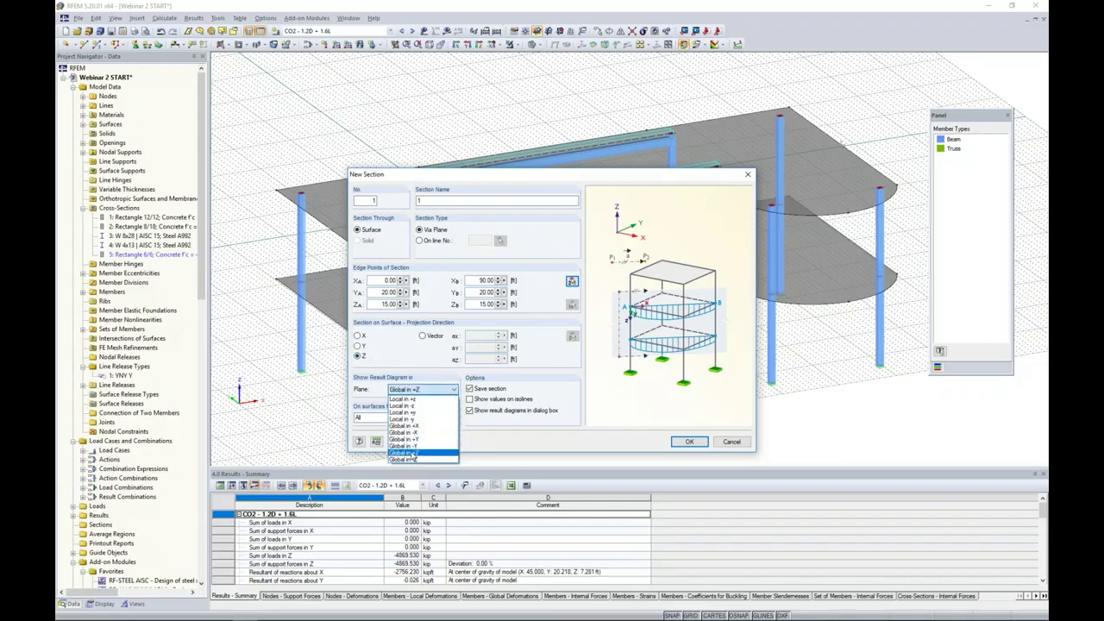
{"action": "left_click", "coordinate": [413, 454]}
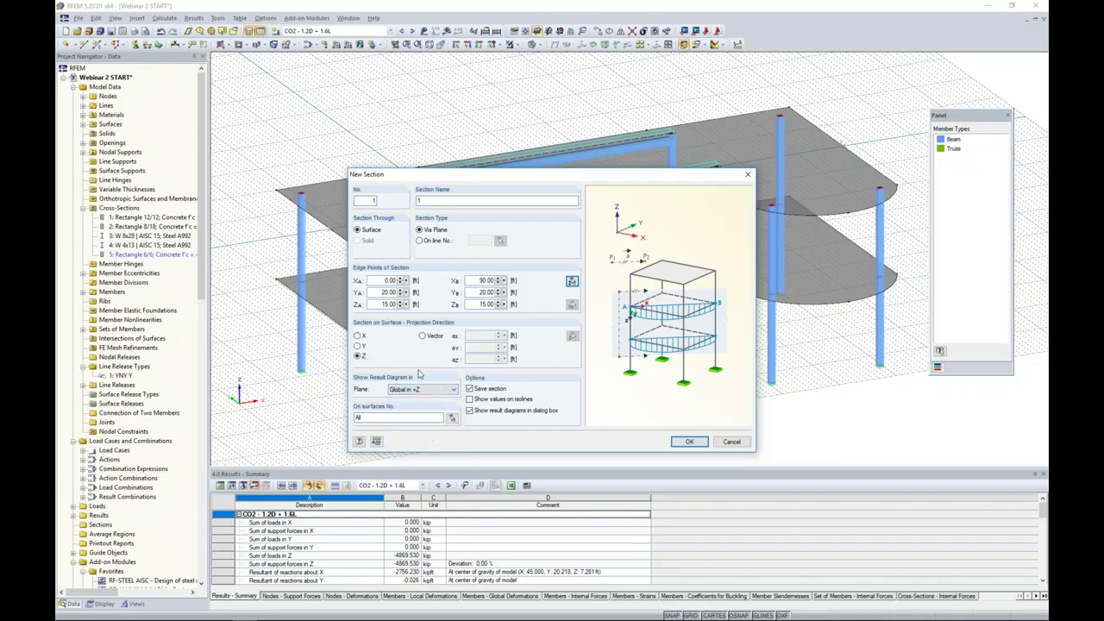
{"action": "left_click", "coordinate": [451, 418]}
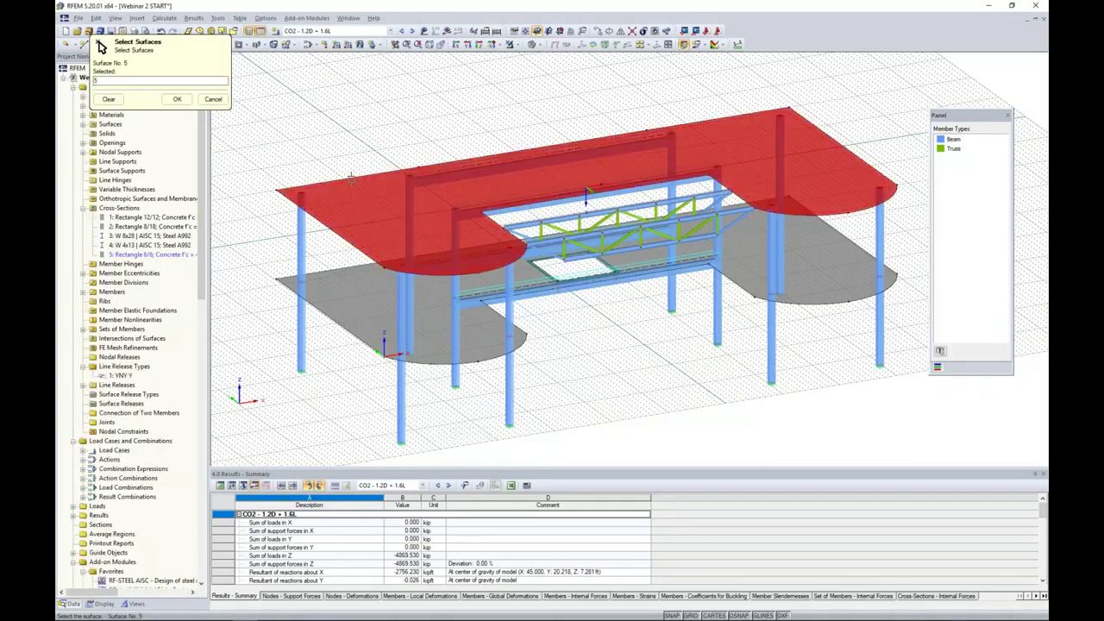
{"action": "left_click", "coordinate": [177, 98]}
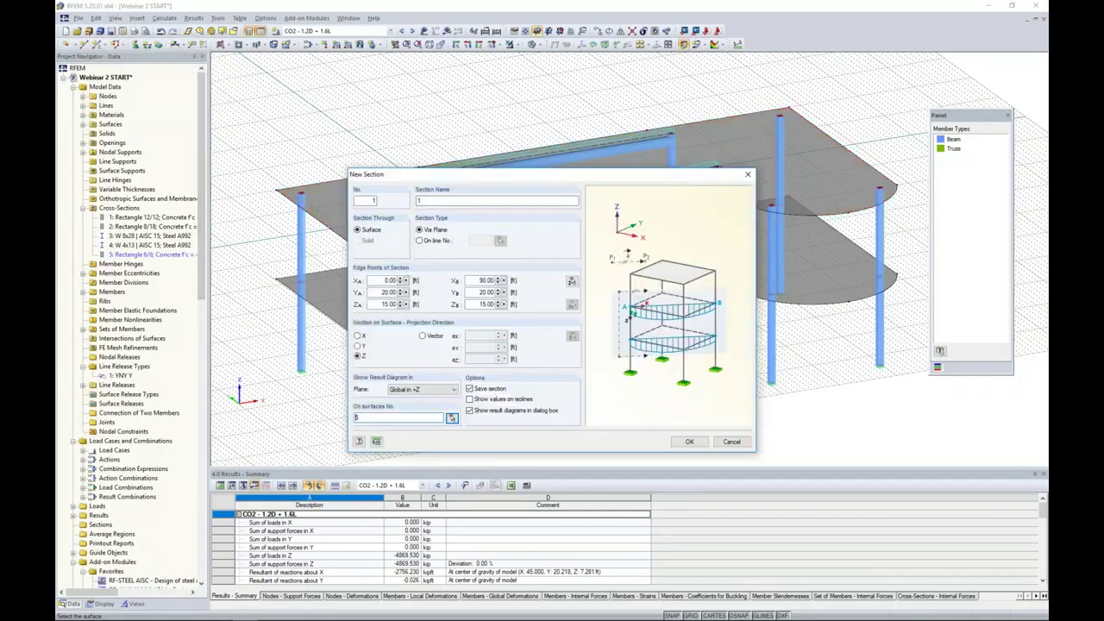
{"action": "left_click", "coordinate": [689, 441]}
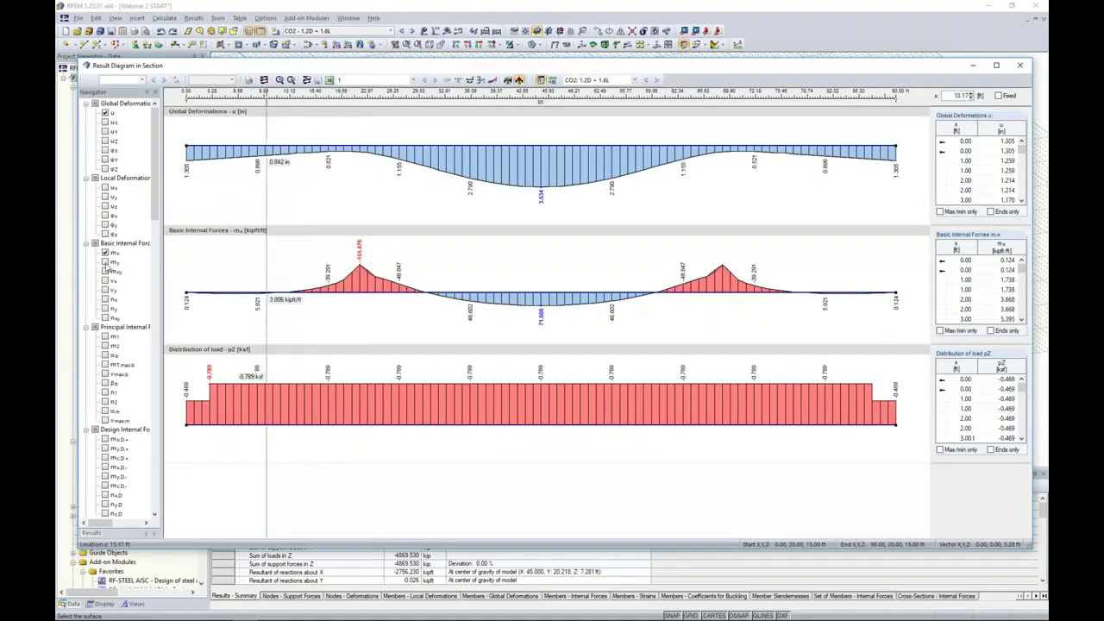
Clear the section's default result diagrams, review only its mx and my diagrams, and close the result window.
{"action": "left_click", "coordinate": [264, 80]}
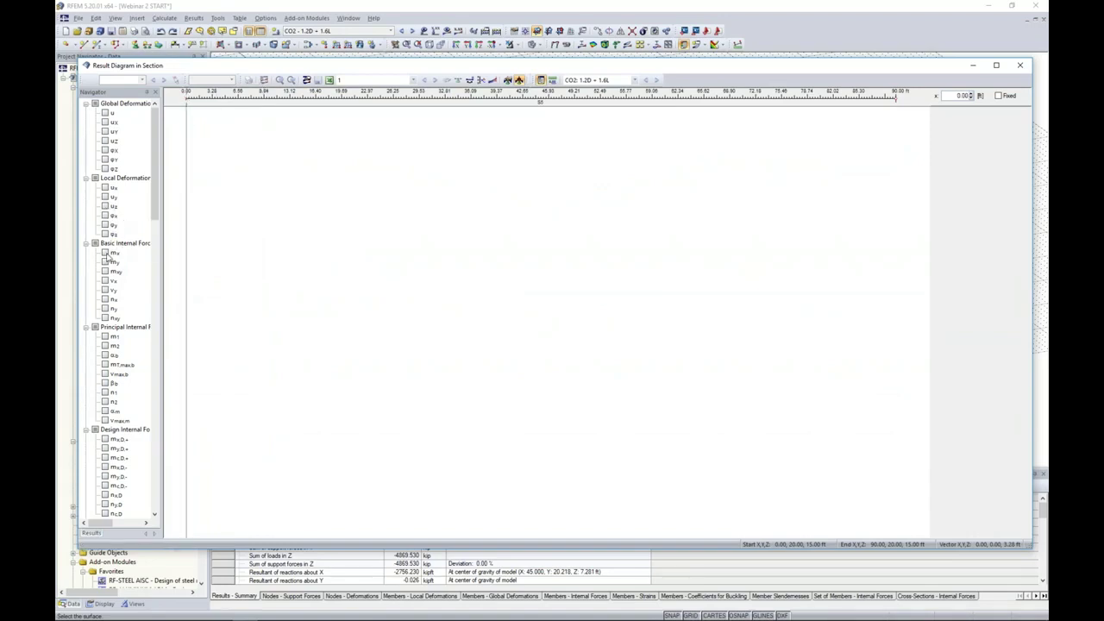
{"action": "left_click", "coordinate": [105, 253]}
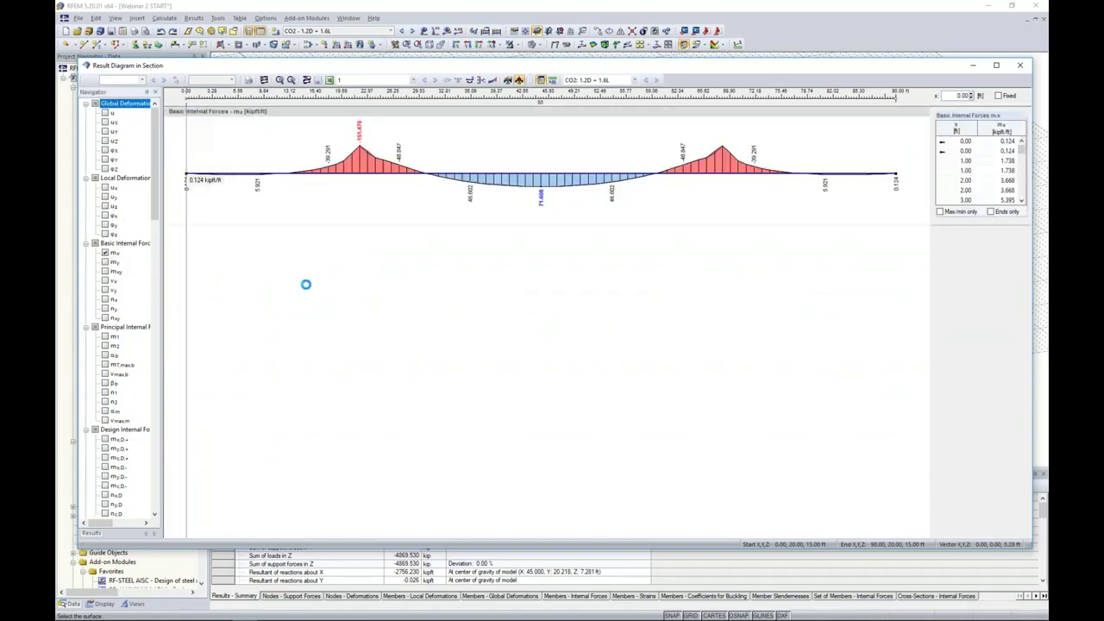
{"action": "left_click", "coordinate": [107, 262]}
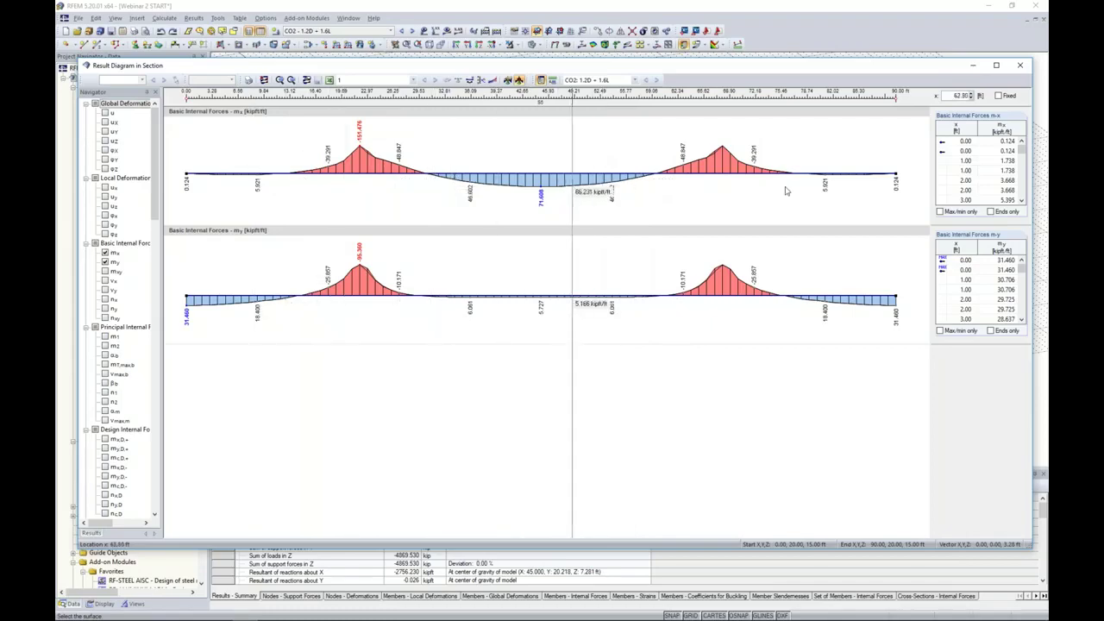
{"action": "left_click", "coordinate": [1021, 67]}
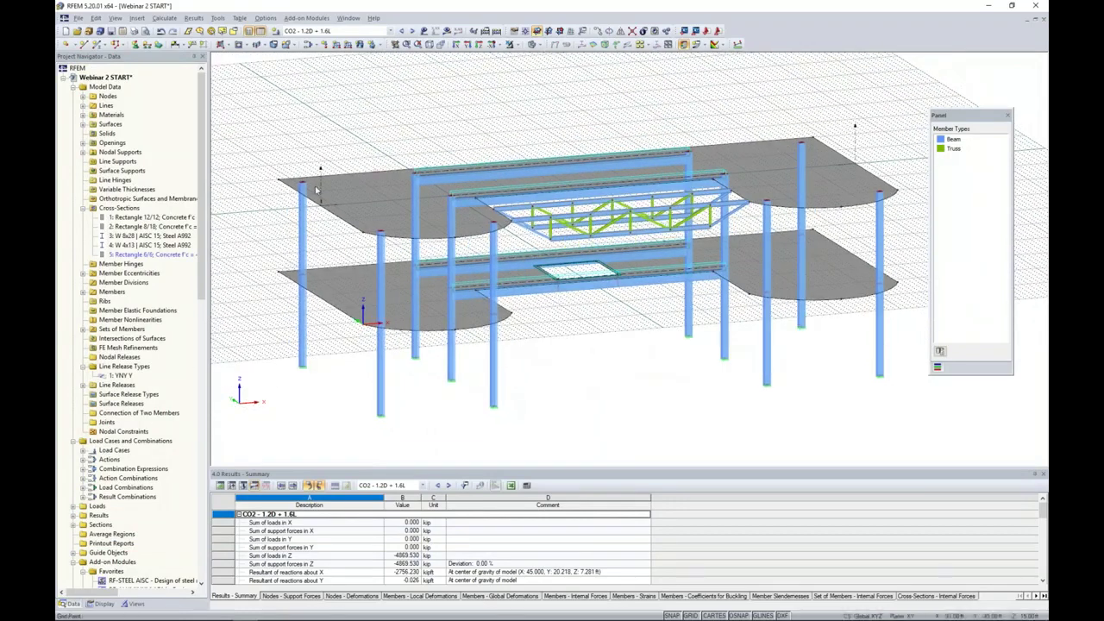
Redisplay the results, hide the grid, and view the mx section diagram on the upper slab up close.
{"action": "left_click", "coordinate": [446, 30]}
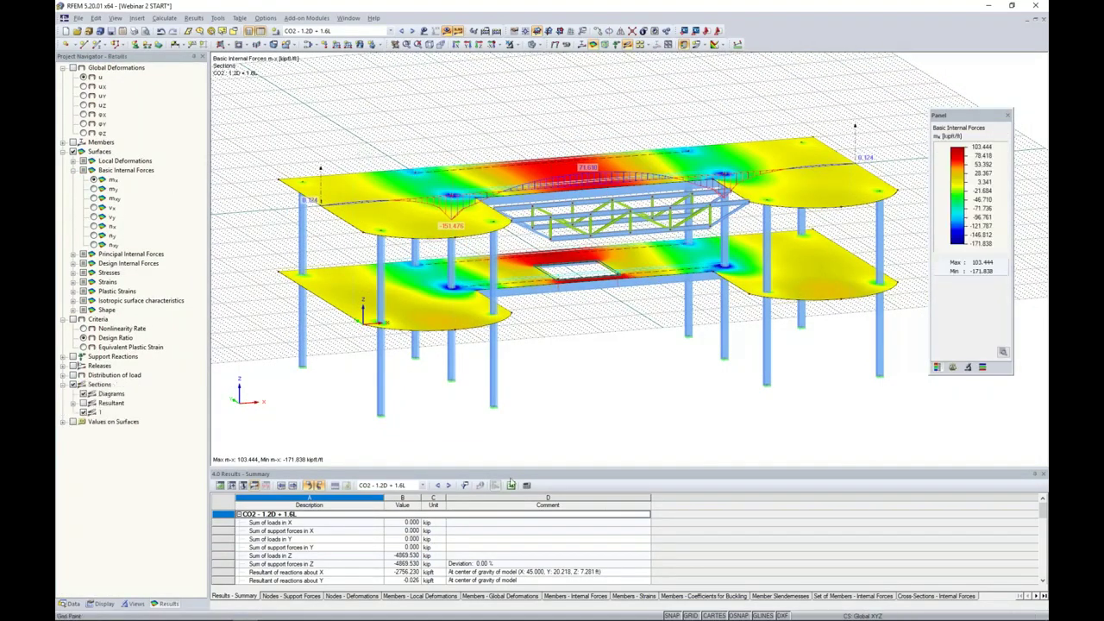
{"action": "left_click", "coordinate": [690, 615]}
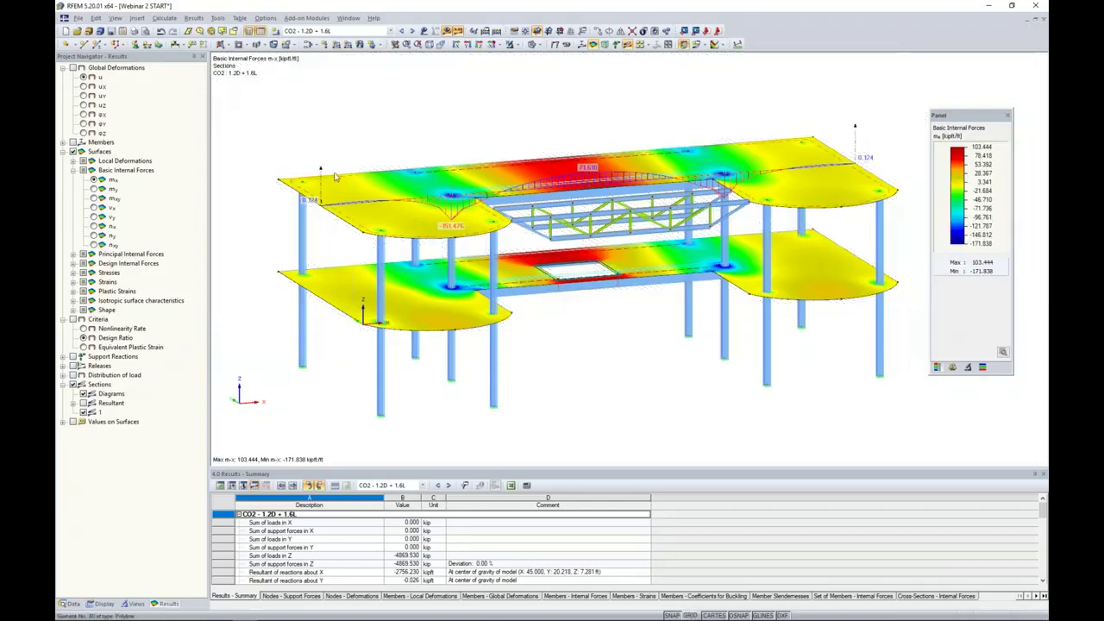
{"action": "middle_click_drag", "start_coordinate": [487, 122], "coordinate": [487, 132]}
{"action": "scroll", "coordinate": [487, 133], "scroll_direction": "up", "scroll_amount": 5}
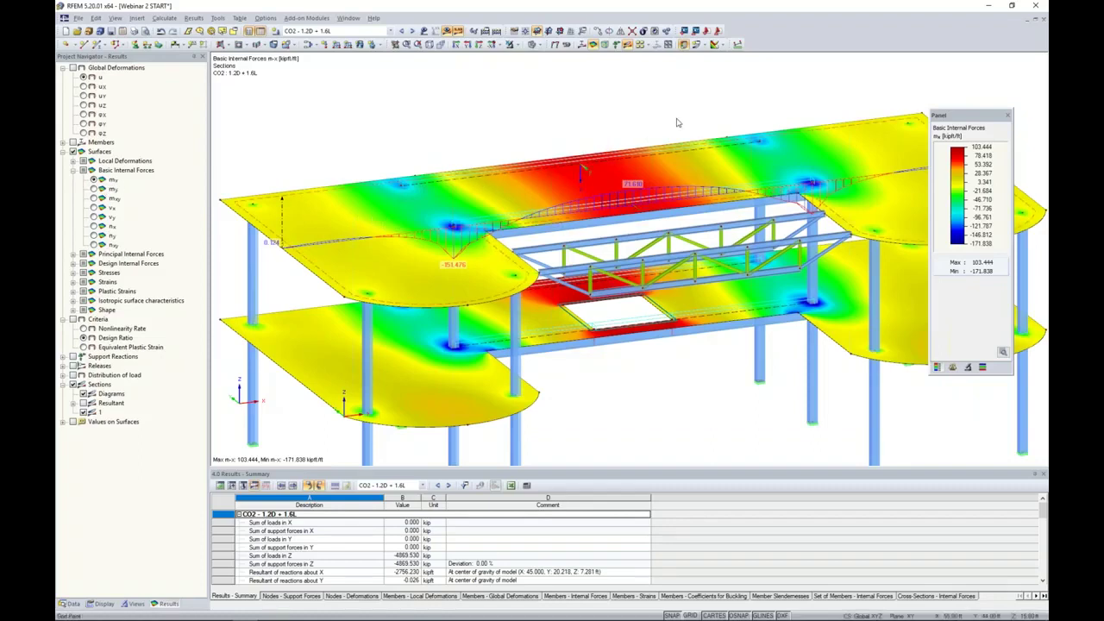
Turn off the colored surface isobands, leaving the mx section diagram on the plain model.
{"action": "left_click", "coordinate": [723, 45]}
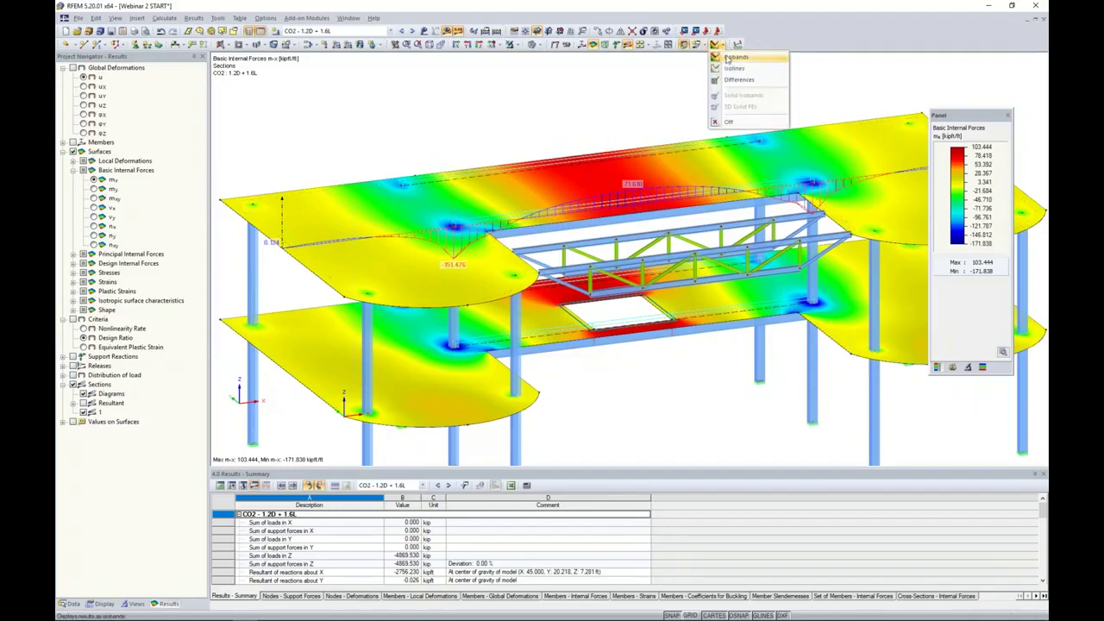
{"action": "left_click", "coordinate": [736, 123]}
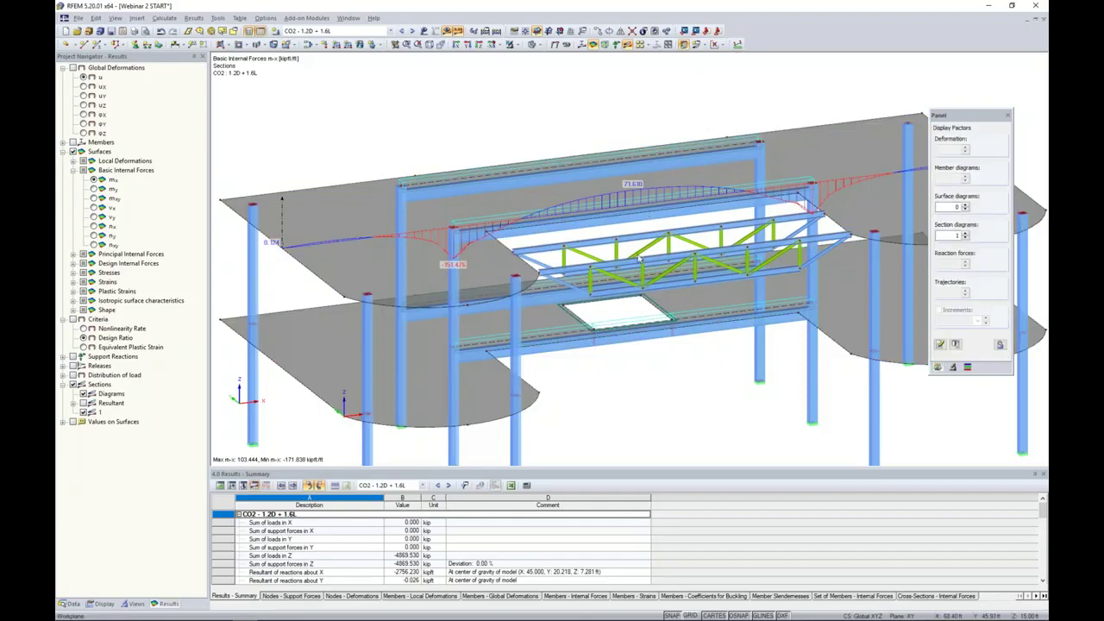
{"action": "middle_click_drag", "start_coordinate": [655, 397], "coordinate": [602, 348], "text": "ctrl"}
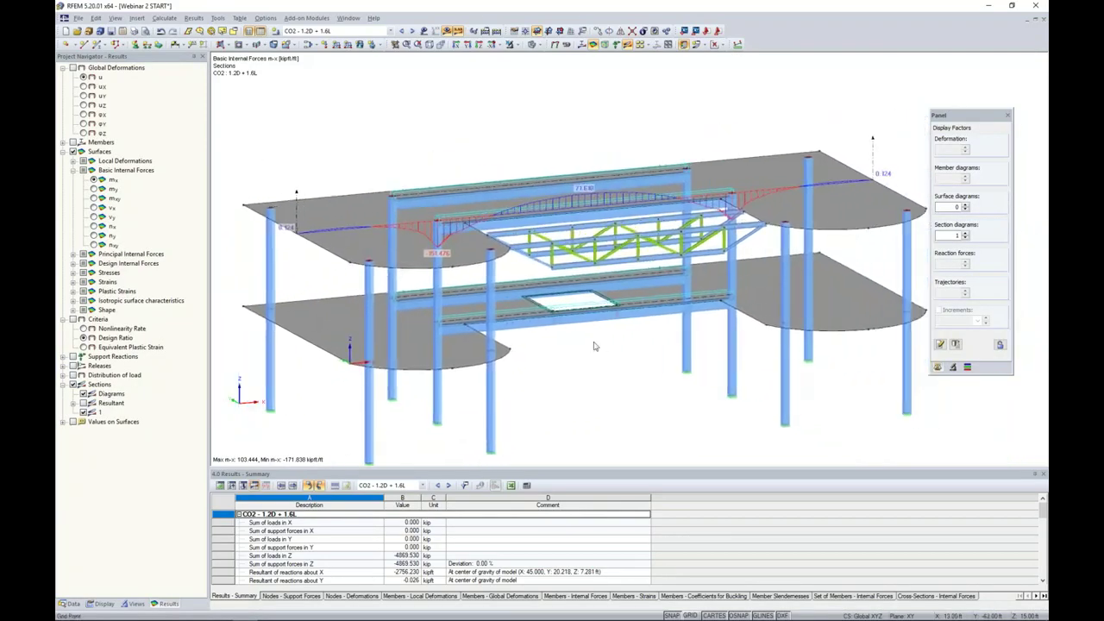
Copy the upper slab's result section once, displaced 17 ft in Y from the front column top to the rear column top.
{"action": "mouse_move", "coordinate": [383, 149]}
{"action": "middle_mouse_down", "text": "ctrl"}
{"action": "mouse_move", "coordinate": [370, 164]}
{"action": "mouse_move", "coordinate": [377, 151]}
{"action": "middle_mouse_up", "text": "ctrl"}
{"action": "middle_click_drag", "start_coordinate": [293, 171], "coordinate": [296, 187], "text": "ctrl"}
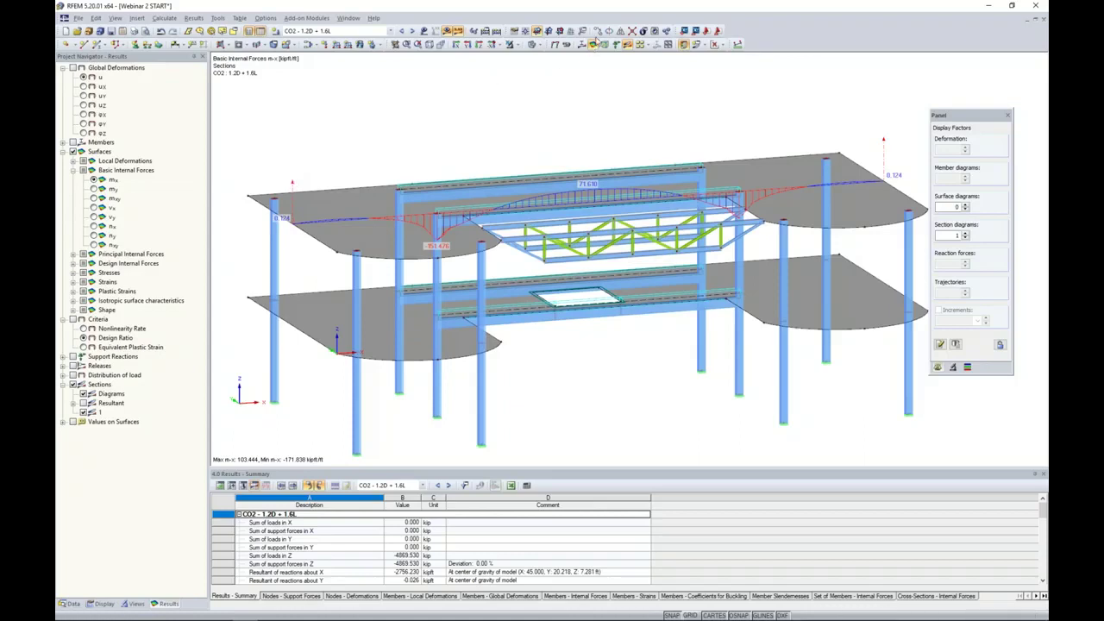
{"action": "left_click", "coordinate": [593, 43]}
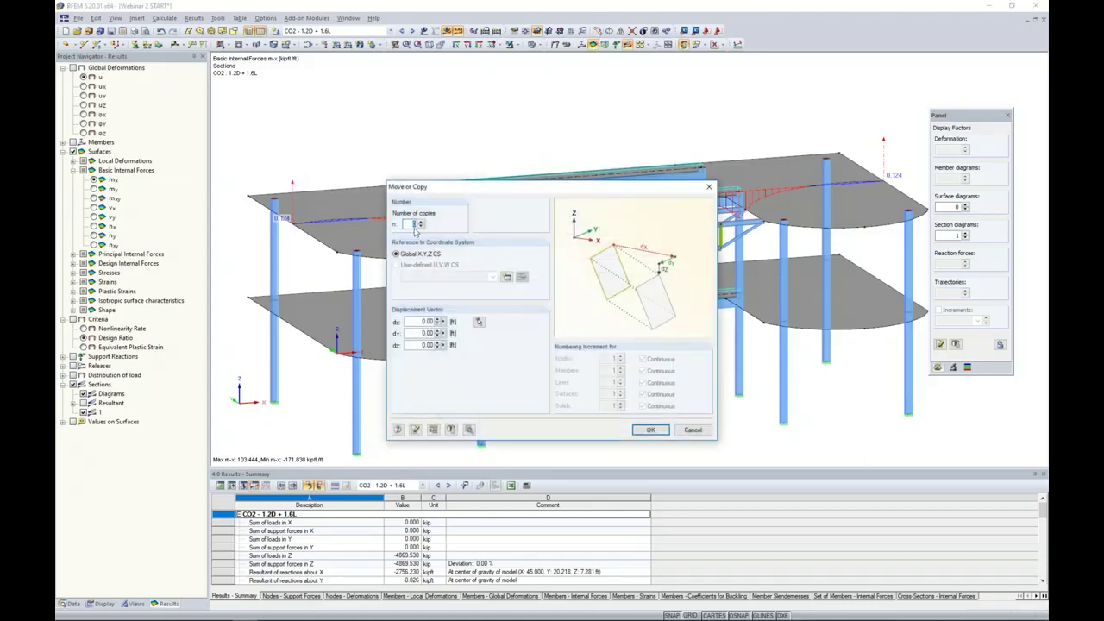
{"action": "left_click", "coordinate": [422, 221]}
{"action": "left_click", "coordinate": [480, 321]}
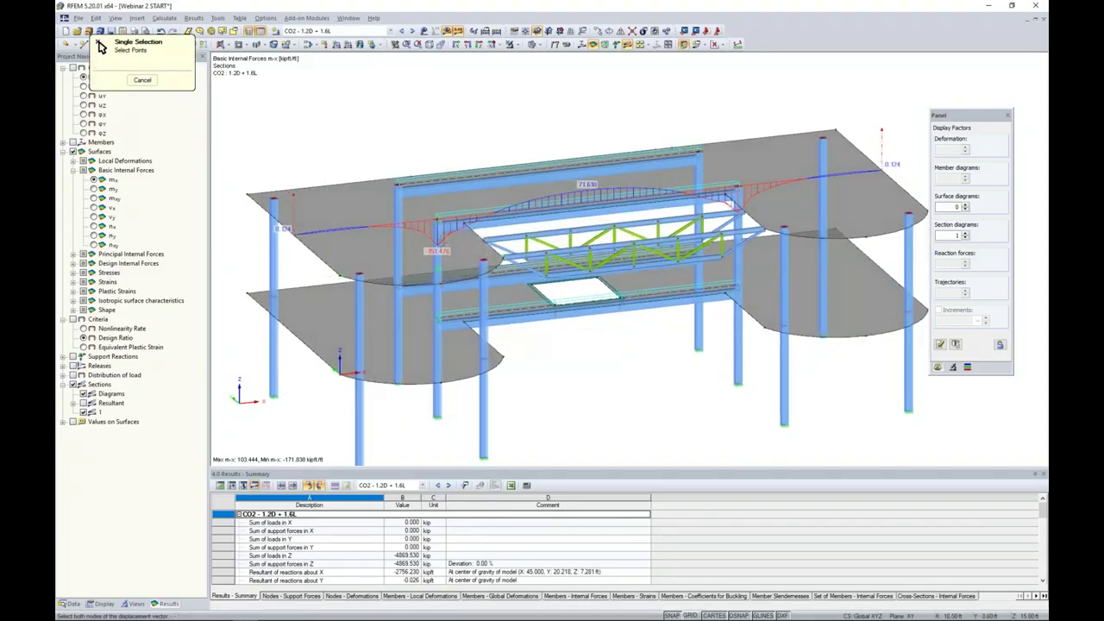
{"action": "left_click", "coordinate": [437, 219]}
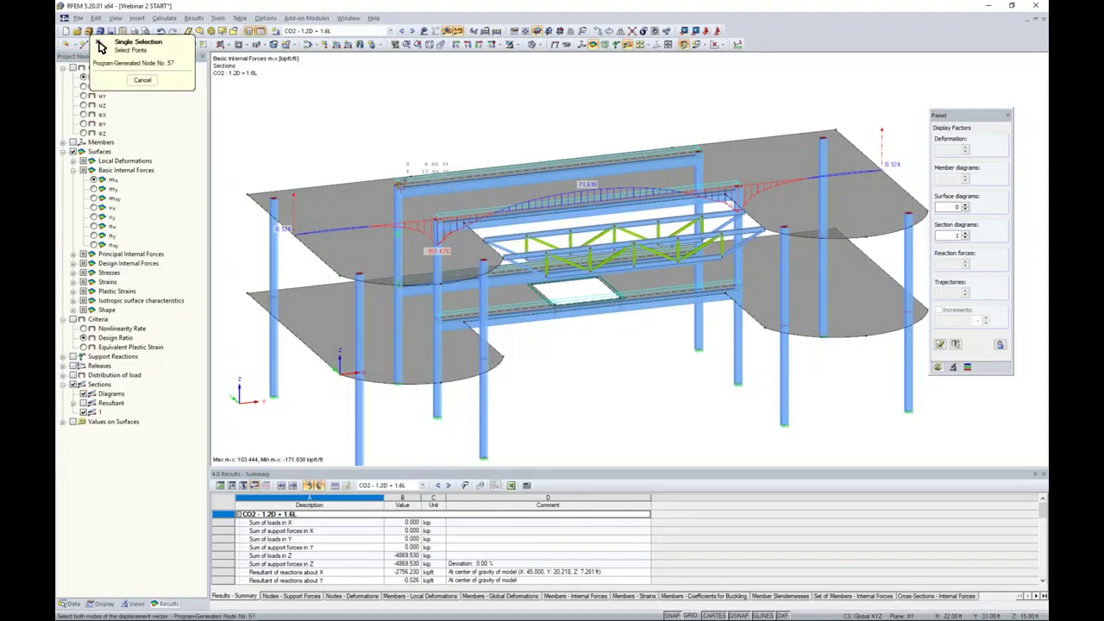
{"action": "left_click", "coordinate": [398, 184]}
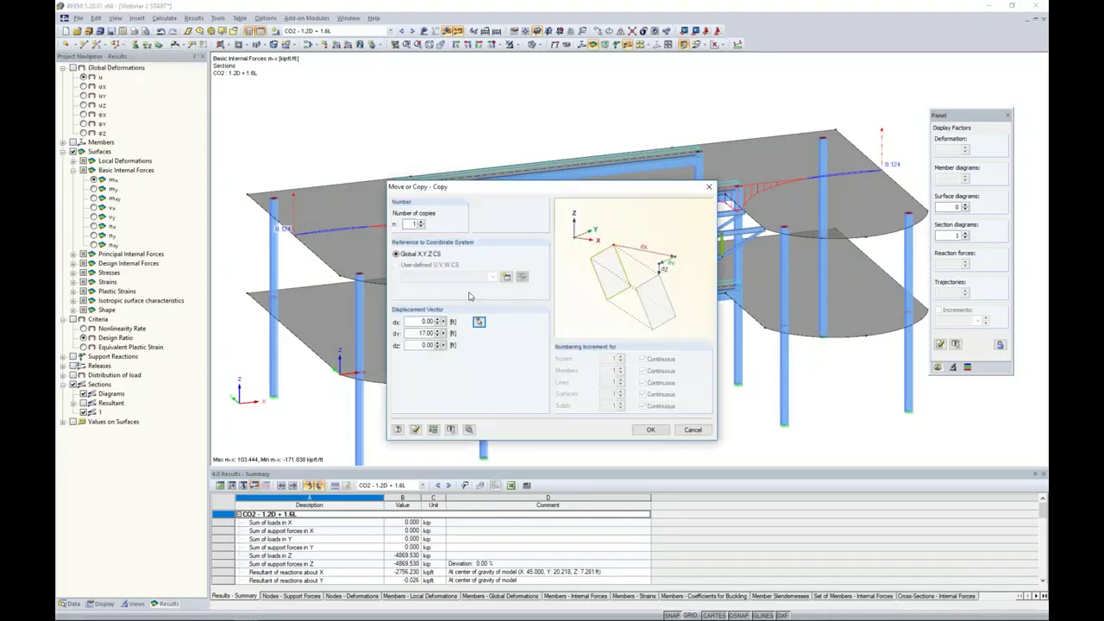
{"action": "left_click", "coordinate": [650, 429]}
{"action": "middle_click_drag", "start_coordinate": [620, 390], "coordinate": [596, 374], "text": "ctrl"}
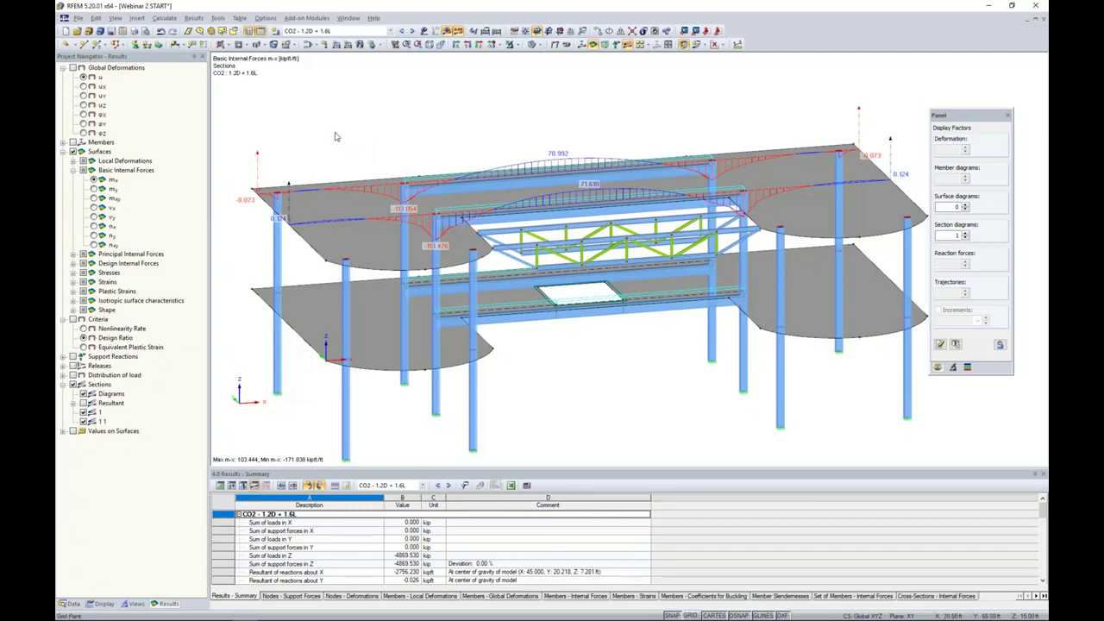
Hide and redisplay the original section's diagram to compare it with the copy, and turn the surface isobands back on.
{"action": "left_click", "coordinate": [84, 412]}
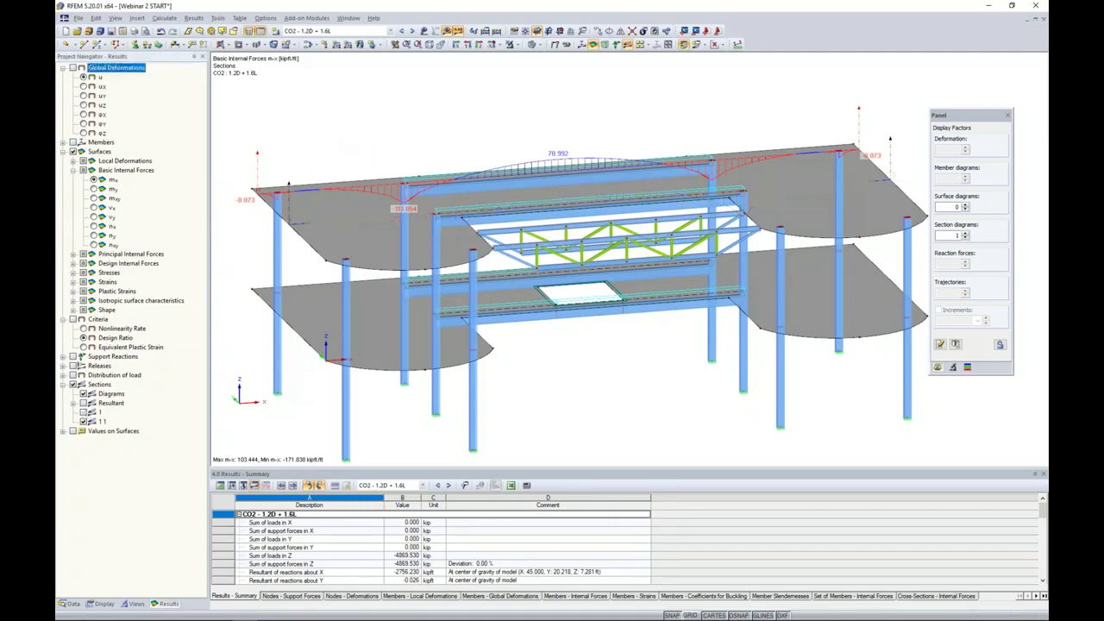
{"action": "left_click", "coordinate": [85, 413]}
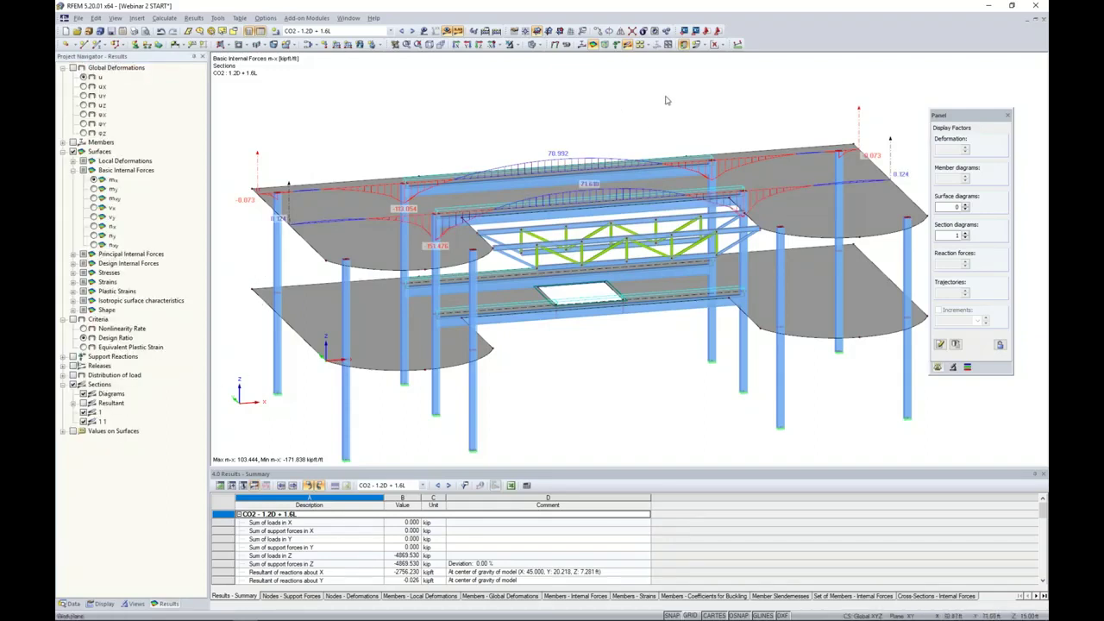
{"action": "left_click", "coordinate": [721, 49]}
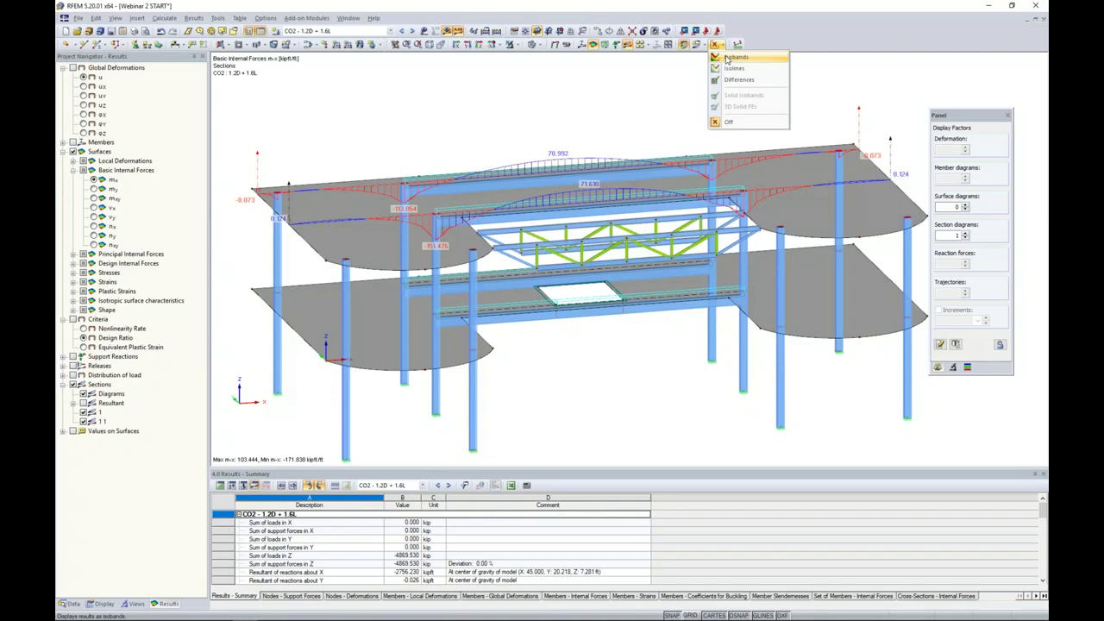
{"action": "left_click", "coordinate": [733, 57]}
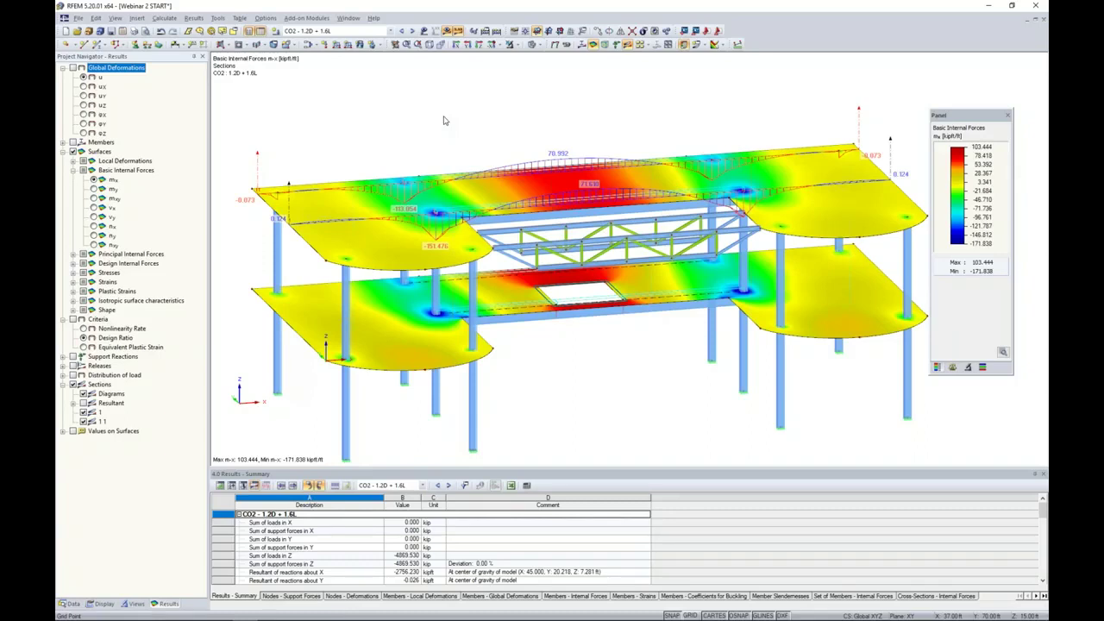
{"action": "left_click", "coordinate": [437, 117]}
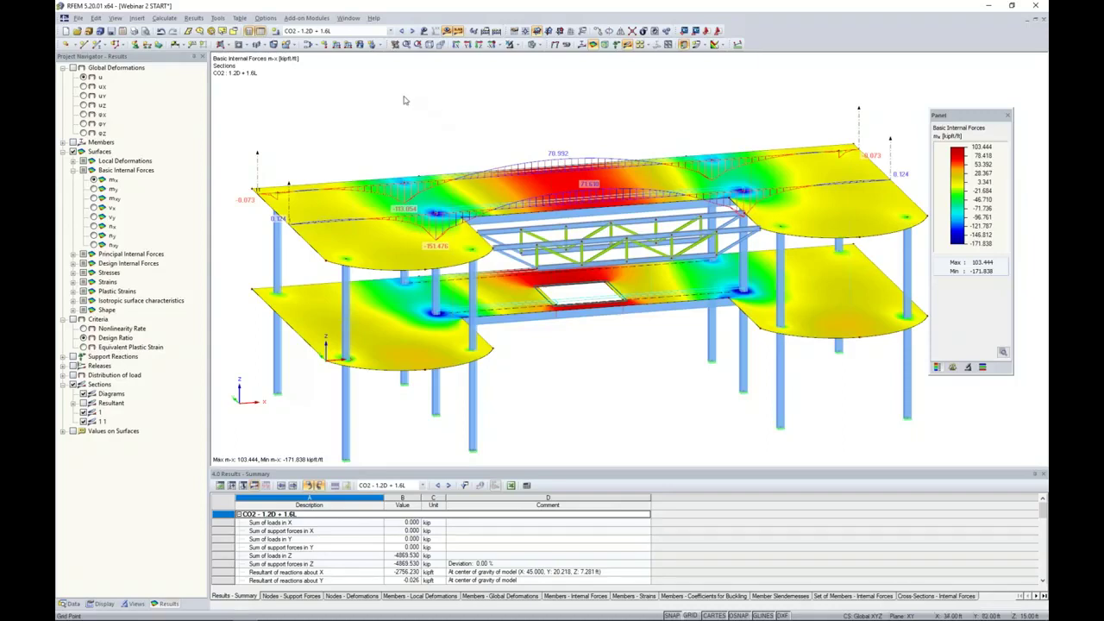
Insert an X-Z clipping plane through the model with the clipping side inverted and results displayed on the cut.
{"action": "left_click", "coordinate": [140, 19]}
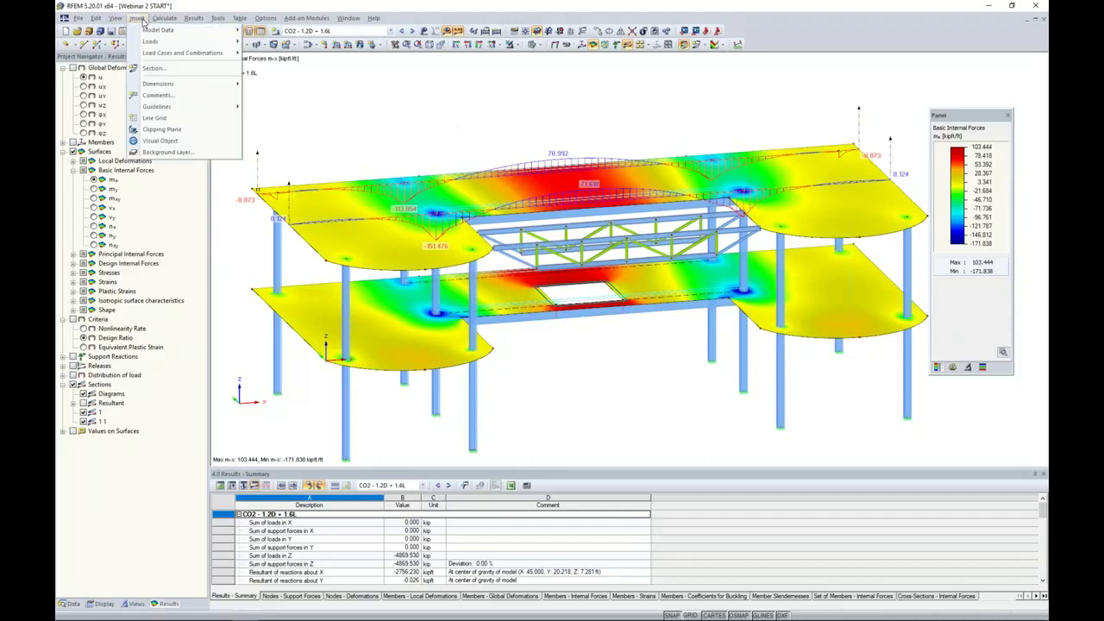
{"action": "left_click", "coordinate": [162, 129]}
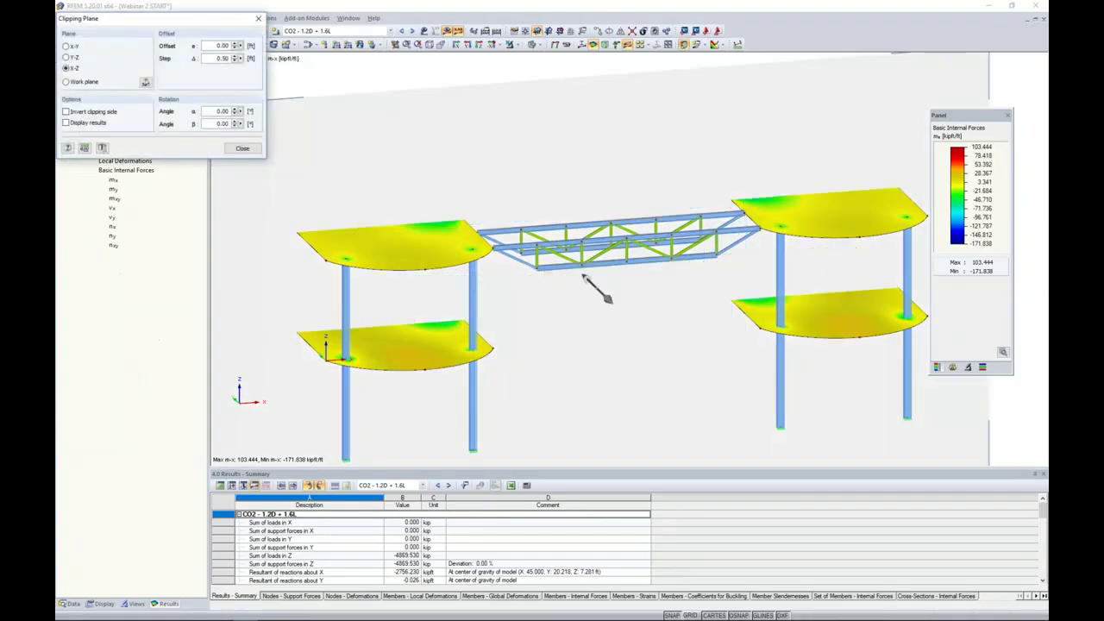
{"action": "scroll", "coordinate": [328, 220], "scroll_direction": "down", "scroll_amount": 1}
{"action": "middle_click_drag", "start_coordinate": [238, 254], "coordinate": [323, 216], "text": "ctrl"}
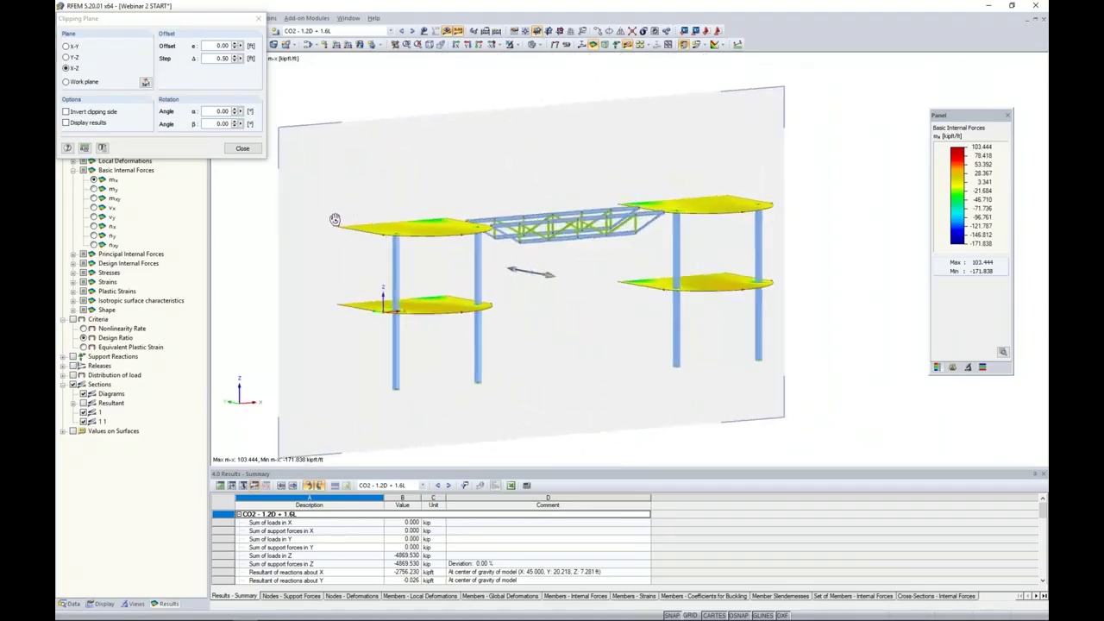
{"action": "left_click", "coordinate": [66, 111]}
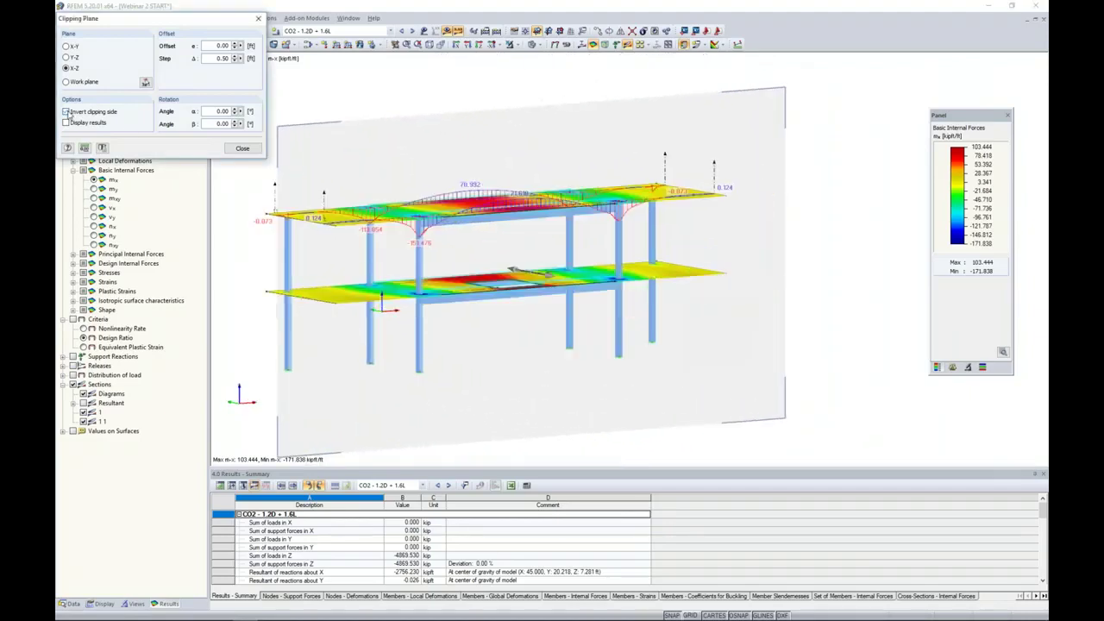
{"action": "middle_click_drag", "start_coordinate": [484, 248], "coordinate": [448, 284], "text": "ctrl"}
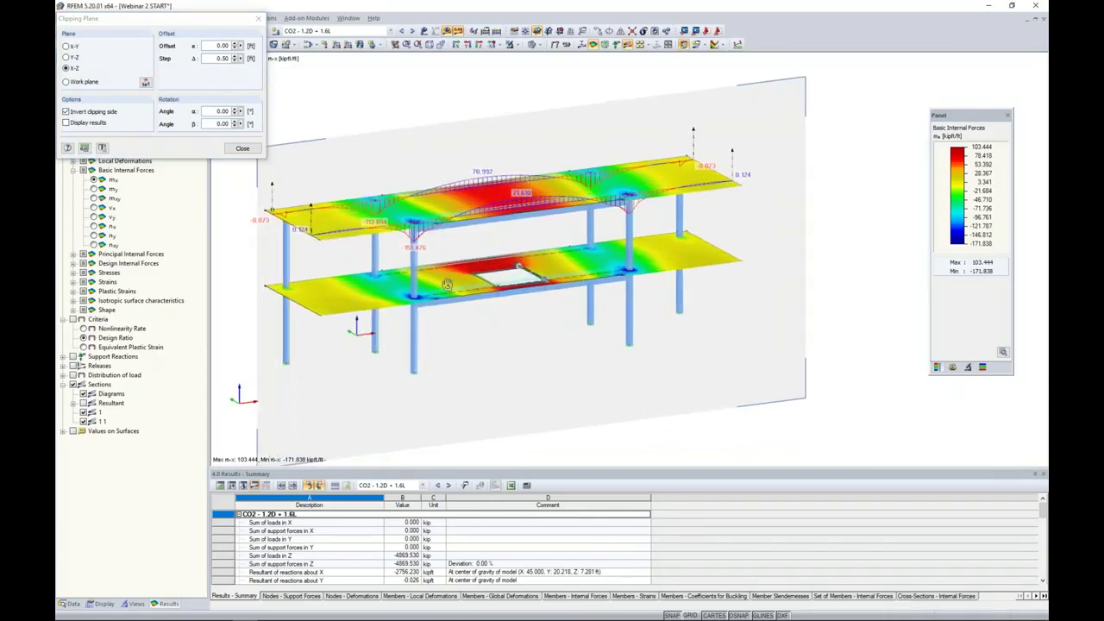
{"action": "left_click", "coordinate": [66, 124]}
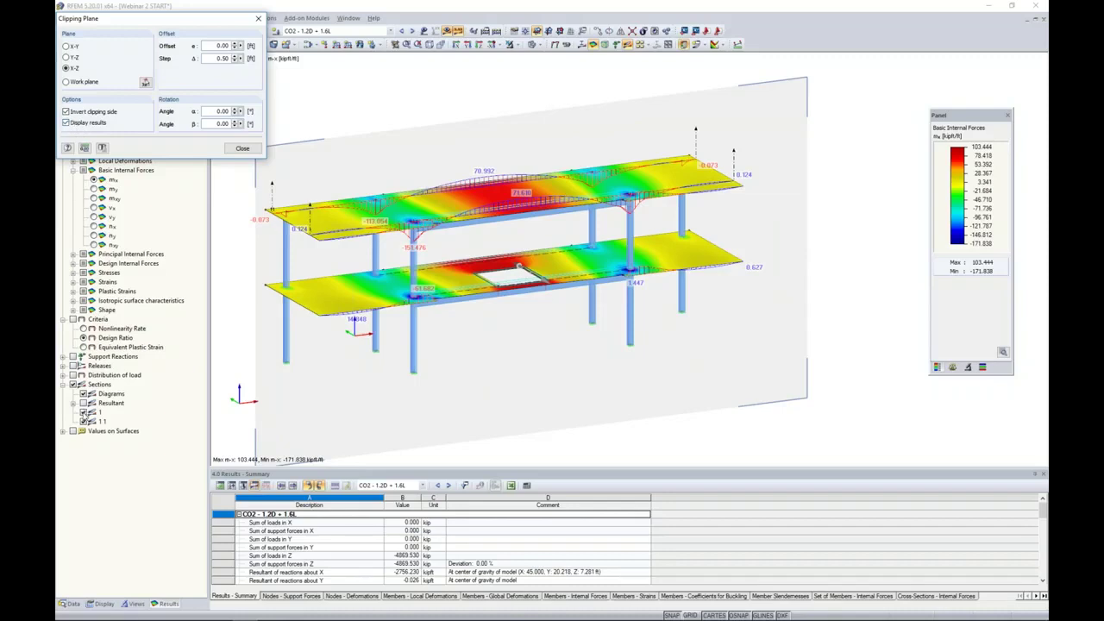
Hide the diagrams of both result sections, leaving only the clipping plane's diagrams on the slabs.
{"action": "left_click", "coordinate": [82, 412]}
{"action": "left_click", "coordinate": [84, 421]}
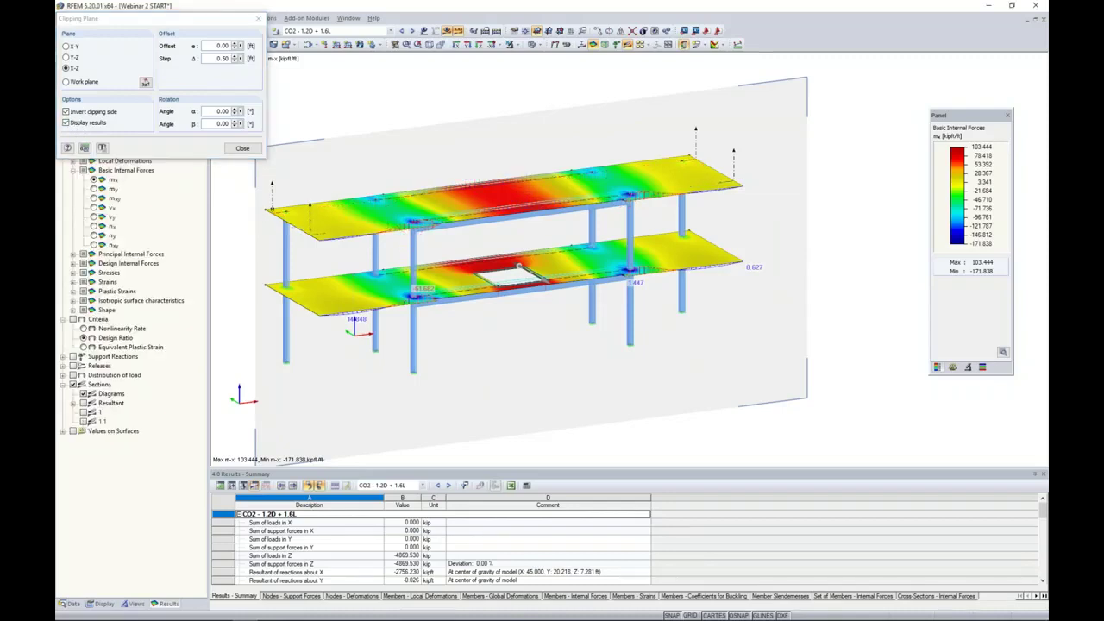
{"action": "middle_click_drag", "start_coordinate": [513, 330], "coordinate": [503, 319]}
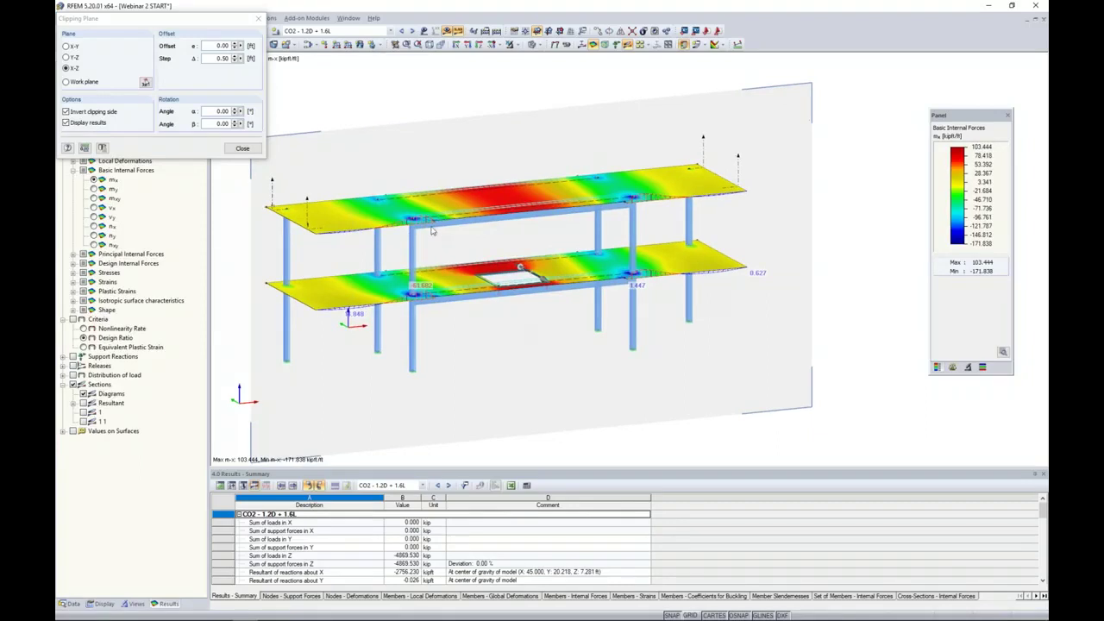
{"action": "scroll", "coordinate": [435, 233], "scroll_direction": "up", "scroll_amount": 3}
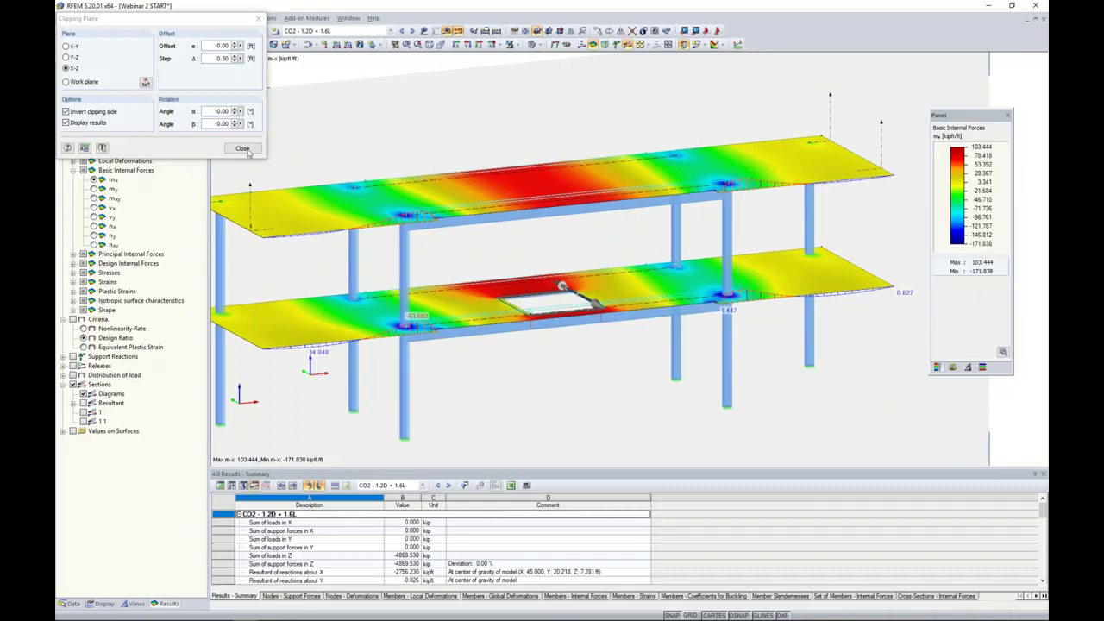
Move the X-Z clipping plane through the slabs to an offset of -6.50 ft.
{"action": "left_click_drag", "start_coordinate": [212, 60], "coordinate": [252, 65]}
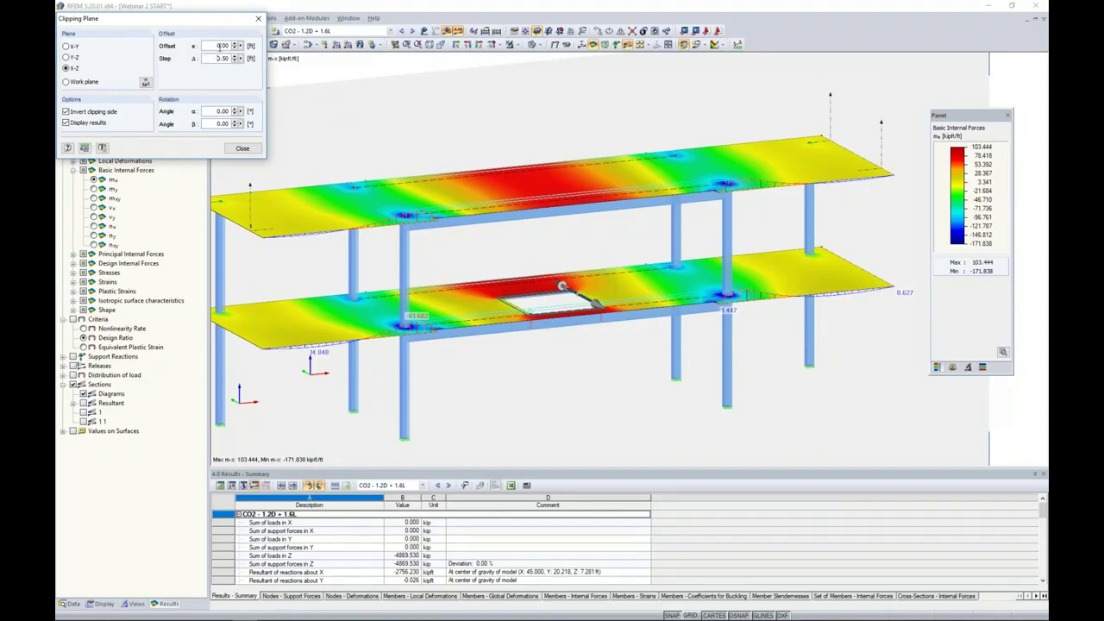
{"action": "left_click", "coordinate": [234, 45]}
{"action": "left_click", "coordinate": [235, 45]}
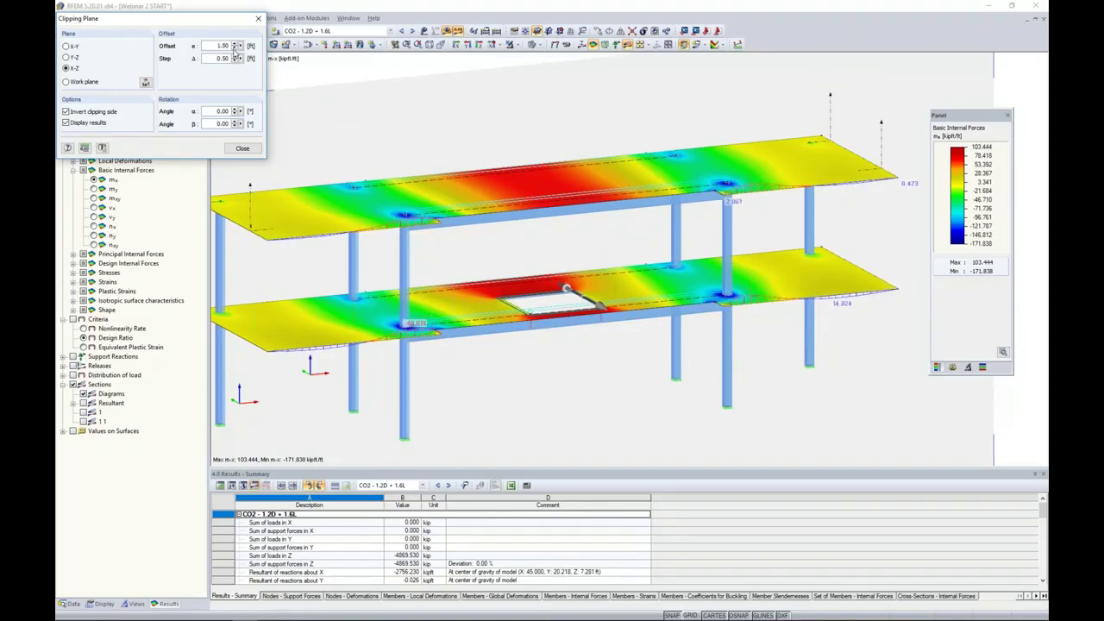
{"action": "left_click", "coordinate": [234, 48]}
{"action": "left_click", "coordinate": [234, 48]}
{"action": "left_click", "coordinate": [234, 48]}
{"action": "left_click", "coordinate": [235, 48]}
{"action": "left_click", "coordinate": [234, 48]}
{"action": "left_click", "coordinate": [234, 48]}
{"action": "left_click", "coordinate": [235, 48]}
{"action": "left_click", "coordinate": [234, 48]}
{"action": "left_click", "coordinate": [235, 49]}
{"action": "left_click", "coordinate": [235, 49]}
{"action": "left_click", "coordinate": [234, 48]}
{"action": "left_click", "coordinate": [235, 49]}
{"action": "left_click", "coordinate": [234, 48]}
{"action": "left_click", "coordinate": [235, 48]}
{"action": "left_click", "coordinate": [234, 49]}
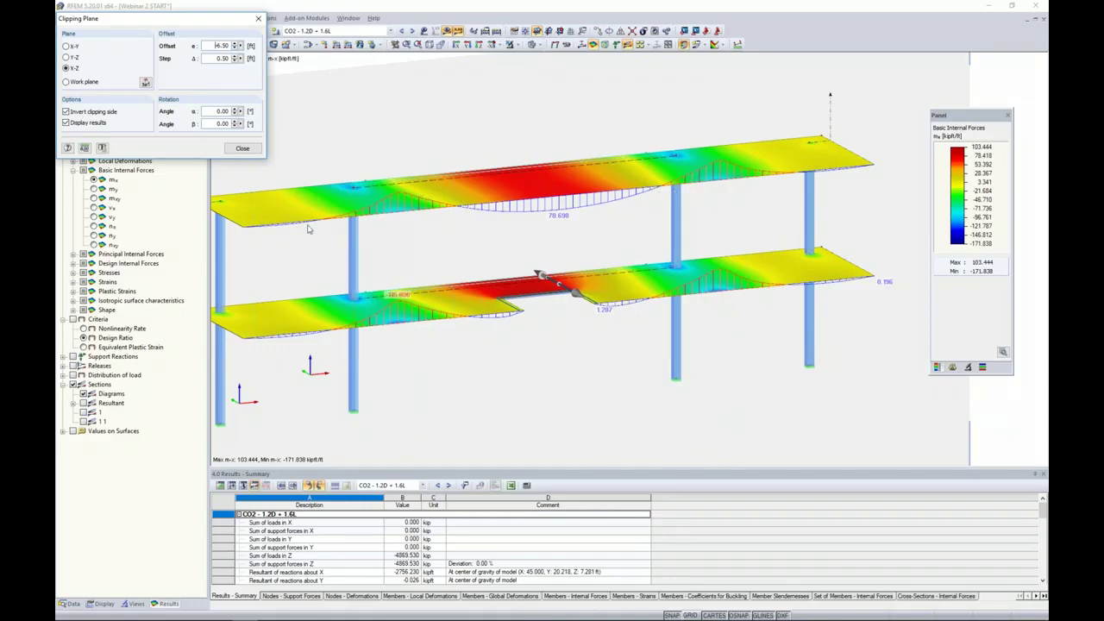
Display all values on the section diagrams and inspect the mx values along the upper slab's cut edge.
{"action": "left_click", "coordinate": [101, 605]}
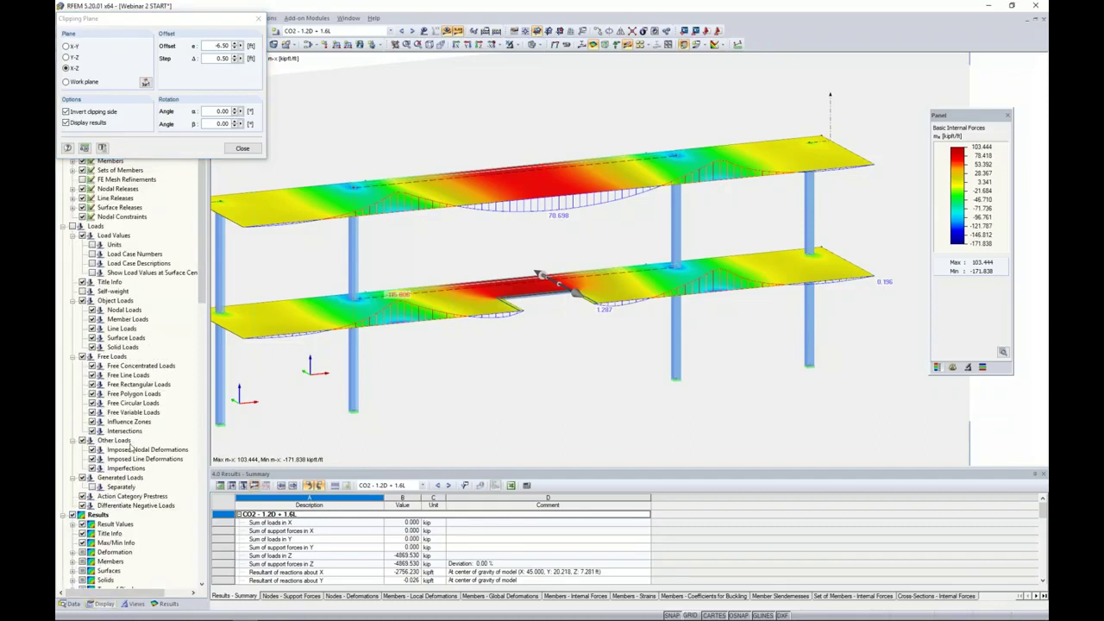
{"action": "scroll", "coordinate": [132, 445], "scroll_direction": "down", "scroll_amount": 12}
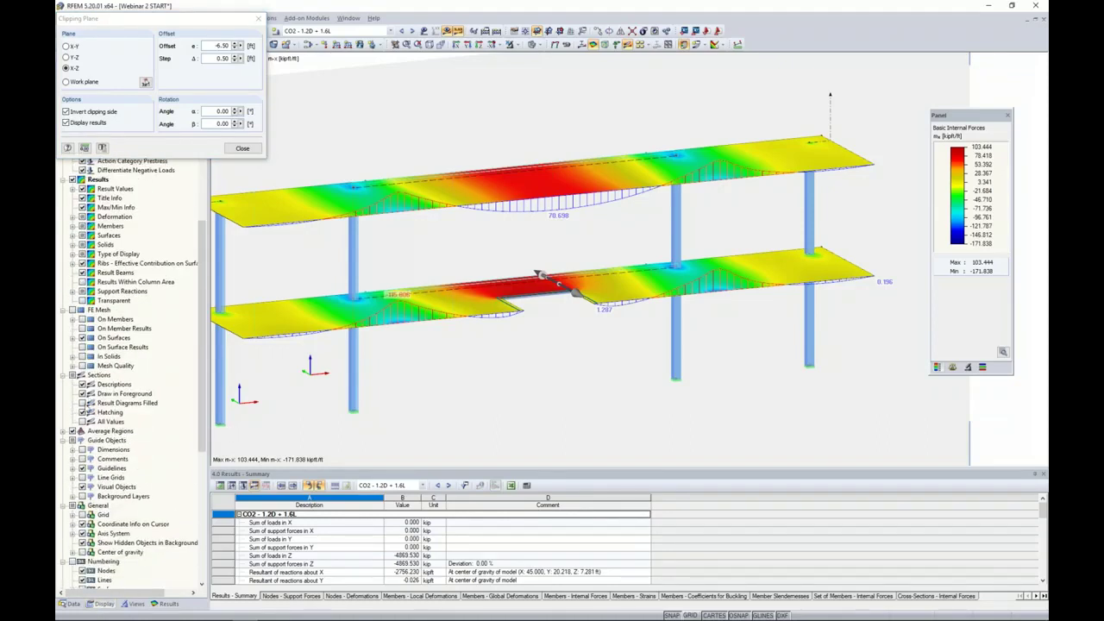
{"action": "left_click", "coordinate": [83, 422]}
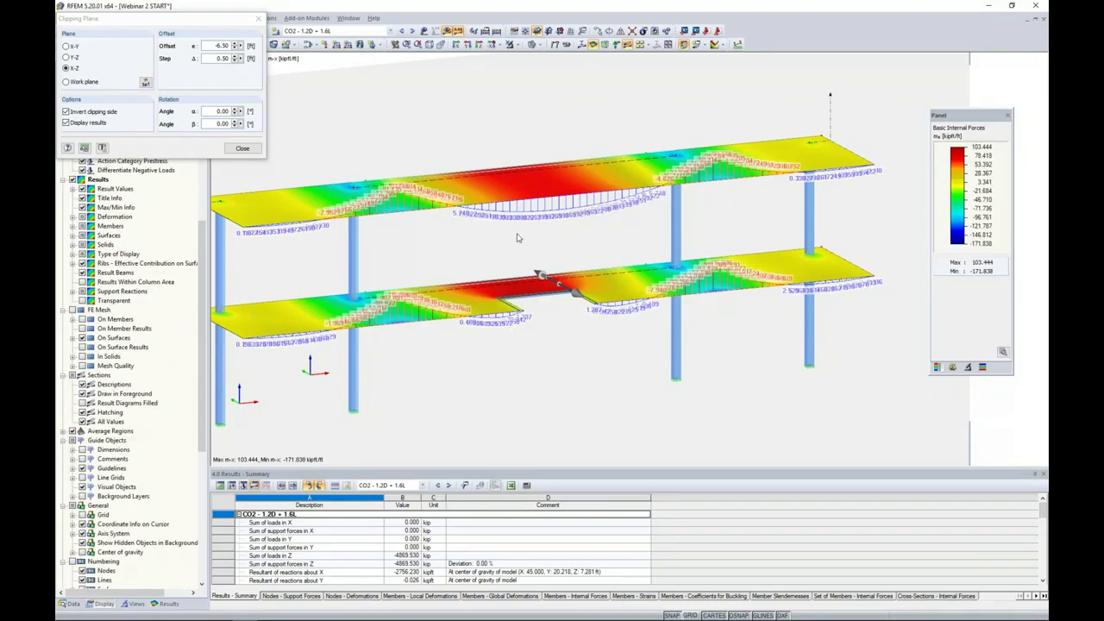
{"action": "scroll", "coordinate": [539, 225], "scroll_direction": "up", "scroll_amount": 1}
{"action": "scroll", "coordinate": [539, 225], "scroll_direction": "up", "scroll_amount": 10}
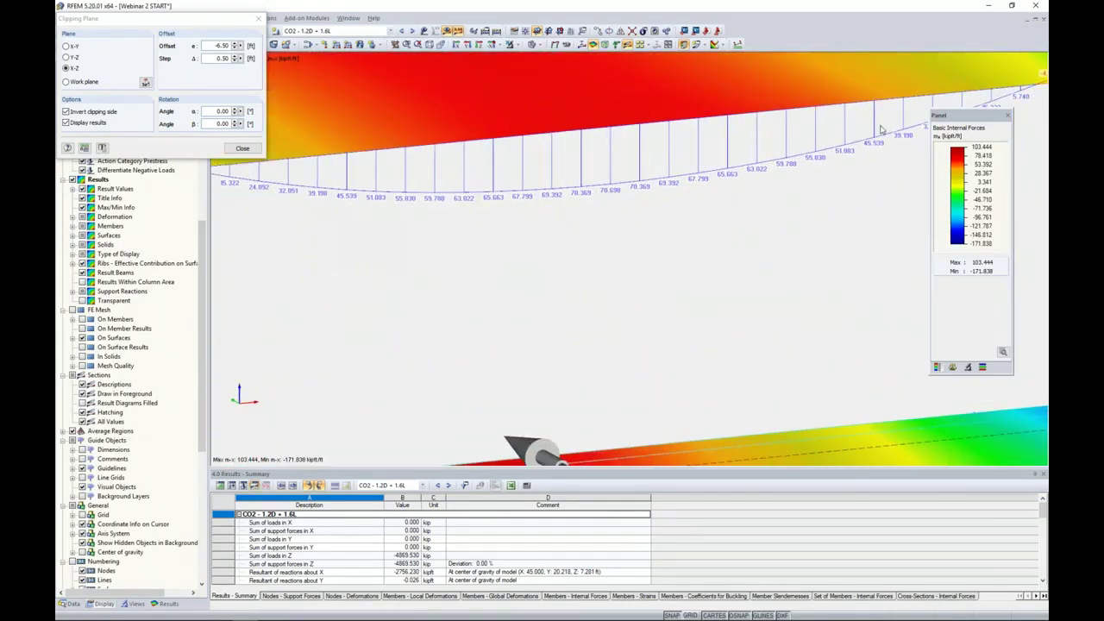
{"action": "scroll", "coordinate": [508, 249], "scroll_direction": "down", "scroll_amount": 10}
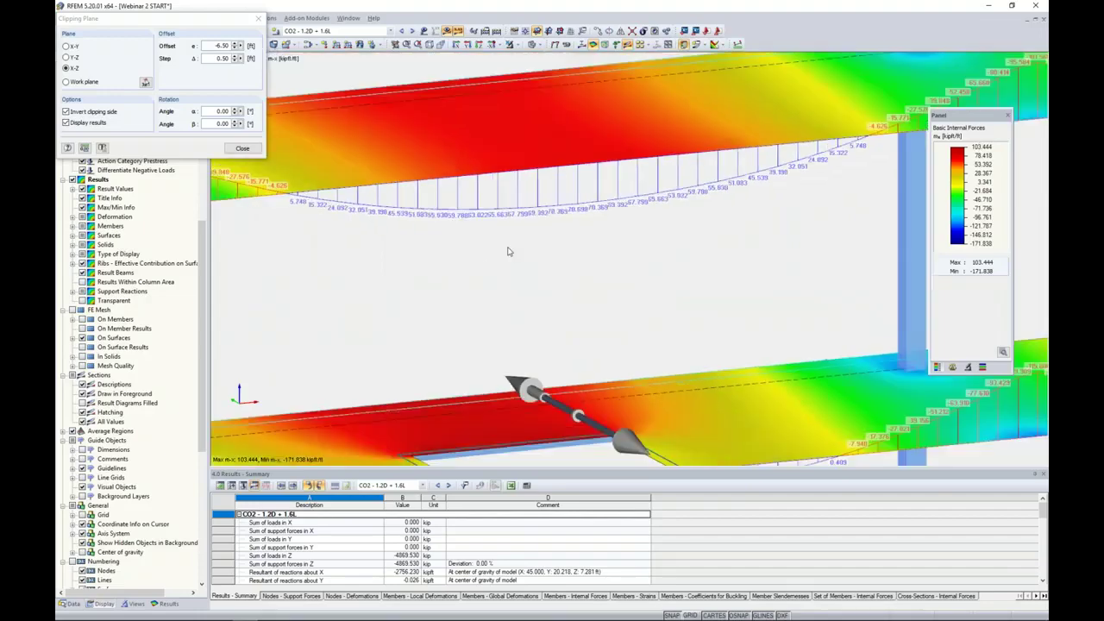
{"action": "scroll", "coordinate": [496, 254], "scroll_direction": "up", "scroll_amount": 2}
Shift the X-Z clipping plane back and forth, ending at an offset of -7.50 ft, to review the mx diagrams.
{"action": "middle_click_drag", "start_coordinate": [494, 253], "coordinate": [560, 233]}
{"action": "left_click_drag", "start_coordinate": [211, 22], "coordinate": [306, 148]}
{"action": "left_click", "coordinate": [334, 169]}
{"action": "left_click", "coordinate": [334, 169]}
{"action": "left_click", "coordinate": [334, 169]}
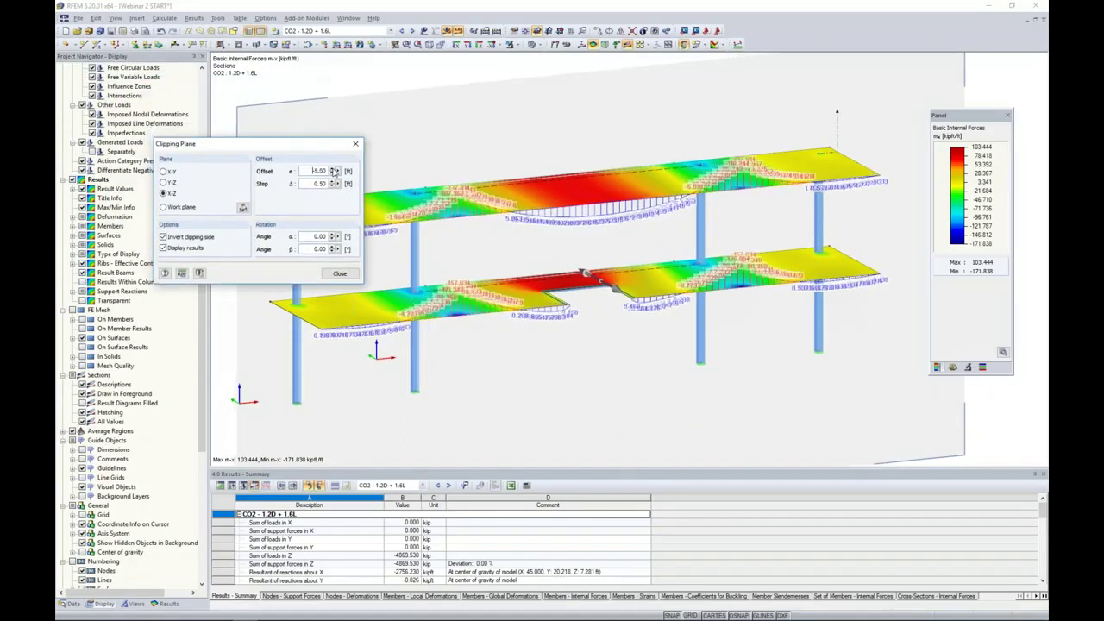
{"action": "left_click", "coordinate": [334, 170]}
{"action": "left_click", "coordinate": [334, 169]}
{"action": "left_click", "coordinate": [332, 174]}
{"action": "left_click", "coordinate": [332, 174]}
{"action": "left_click", "coordinate": [332, 174]}
{"action": "left_click", "coordinate": [332, 175]}
{"action": "left_click", "coordinate": [332, 175]}
{"action": "left_click", "coordinate": [332, 175]}
{"action": "left_click", "coordinate": [332, 174]}
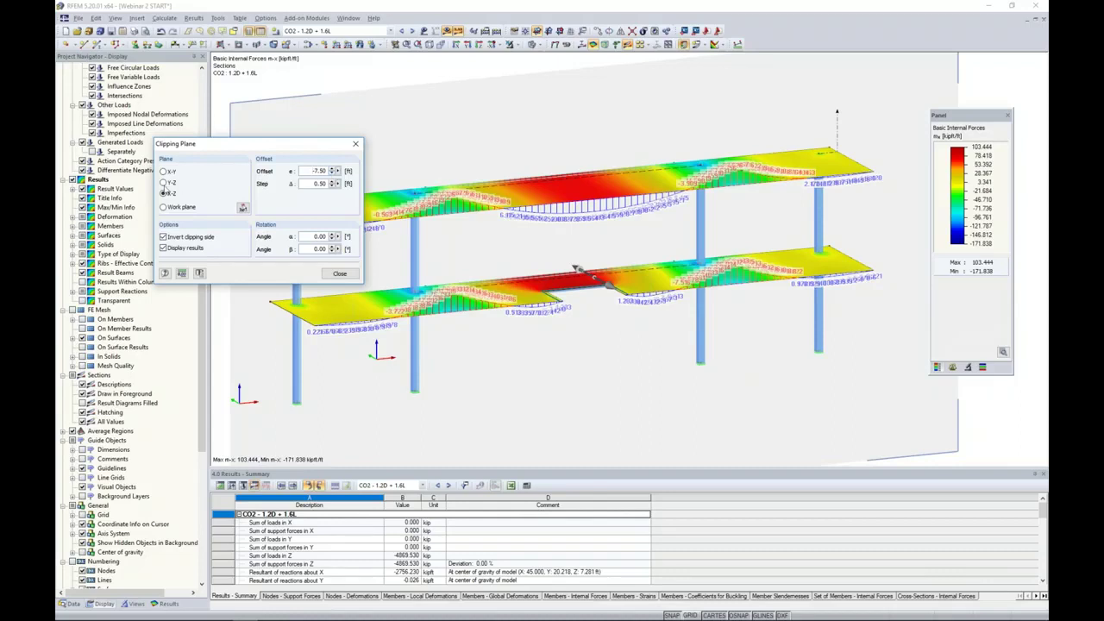
Switch the clipping plane to Y-Z and display the my surface internal forces.
{"action": "left_click", "coordinate": [163, 183]}
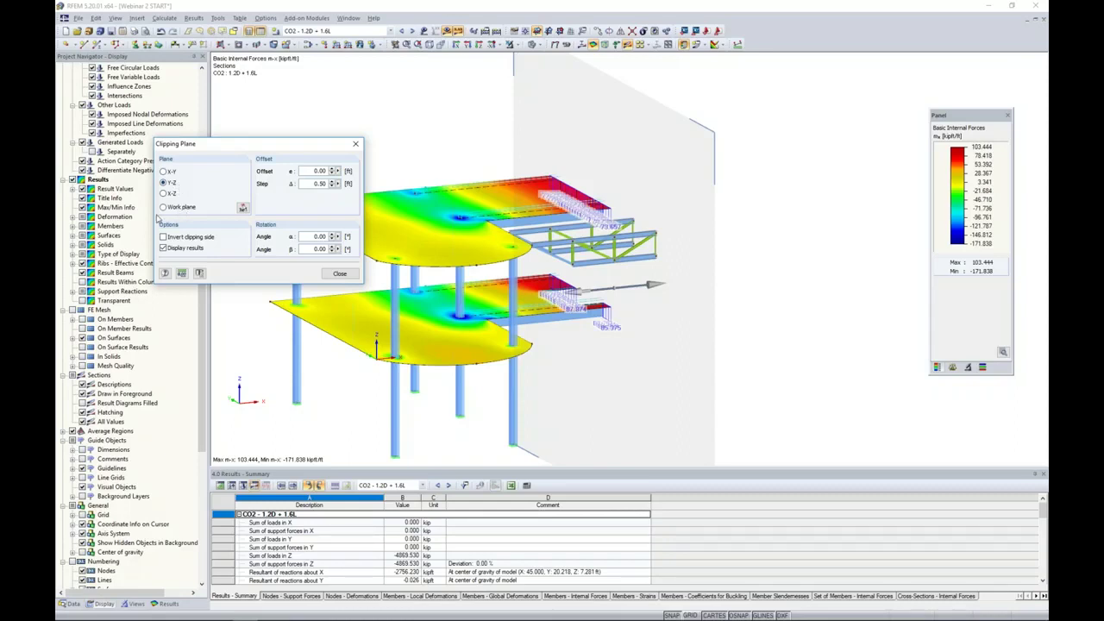
{"action": "left_click", "coordinate": [164, 603]}
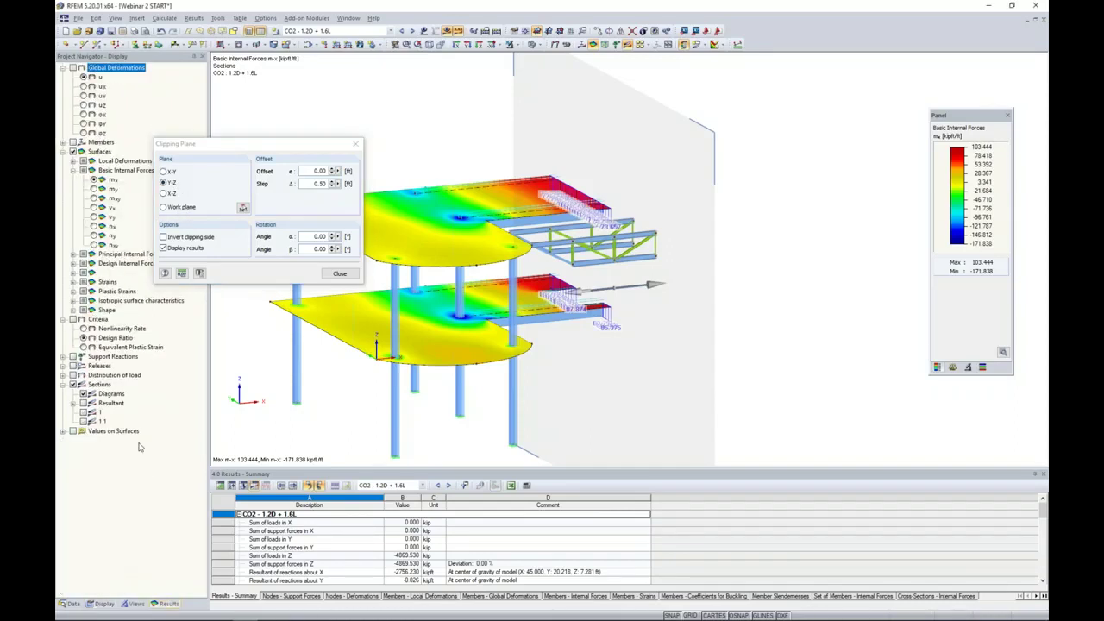
{"action": "left_click", "coordinate": [93, 189]}
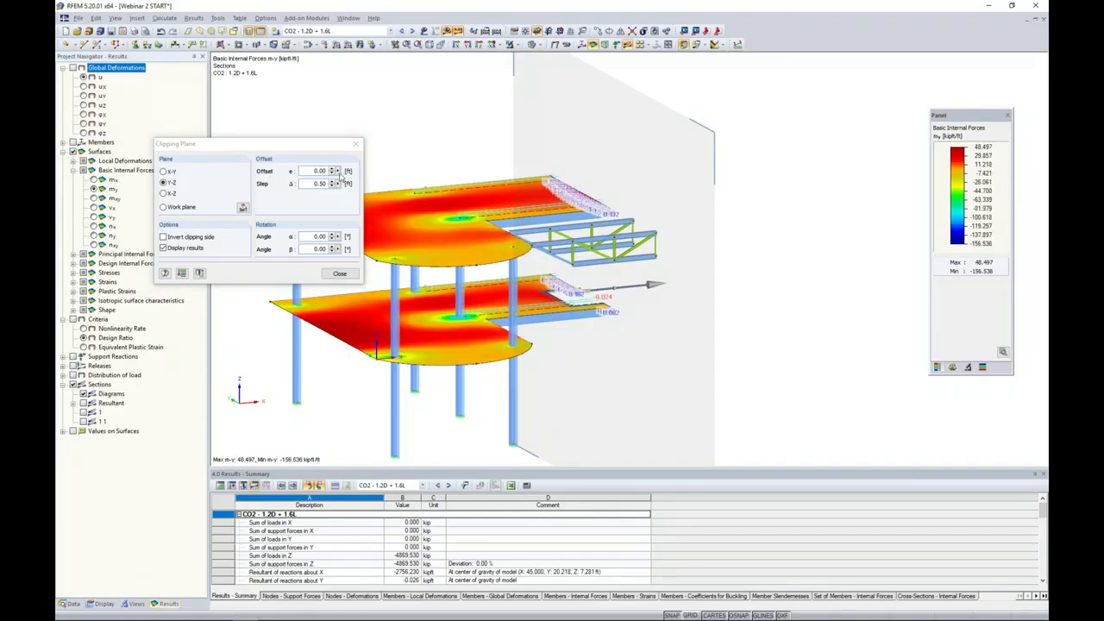
Shift the Y-Z clipping plane along the slabs and inspect the my values on the upper slab's cut edge up close.
{"action": "left_click", "coordinate": [333, 171]}
{"action": "left_click", "coordinate": [334, 171]}
{"action": "left_click", "coordinate": [334, 170]}
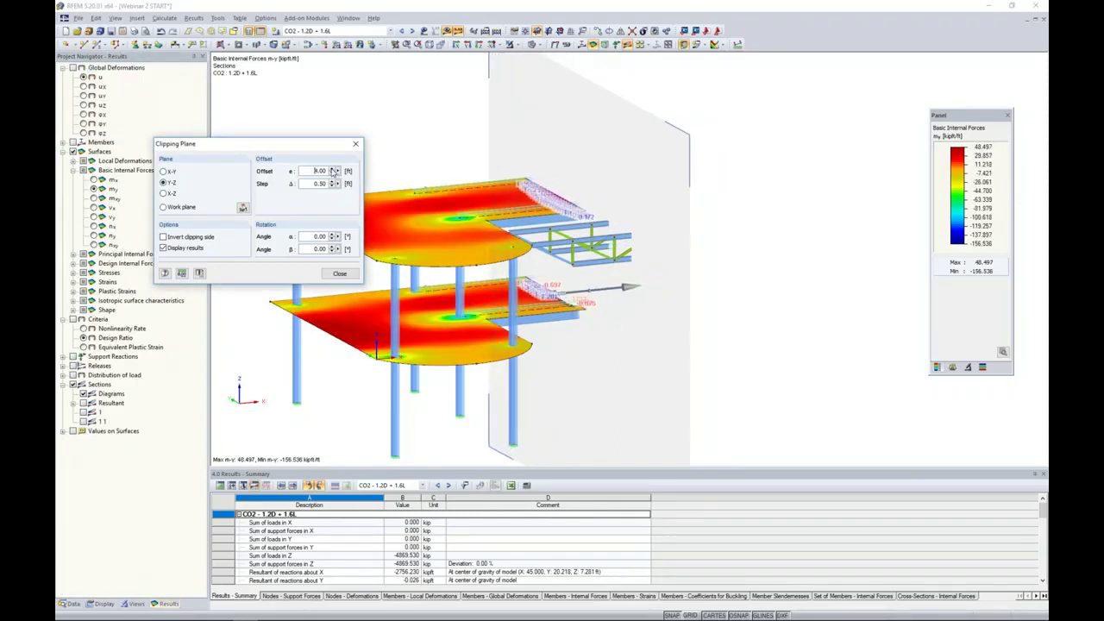
{"action": "scroll", "coordinate": [547, 193], "scroll_direction": "up", "scroll_amount": 10}
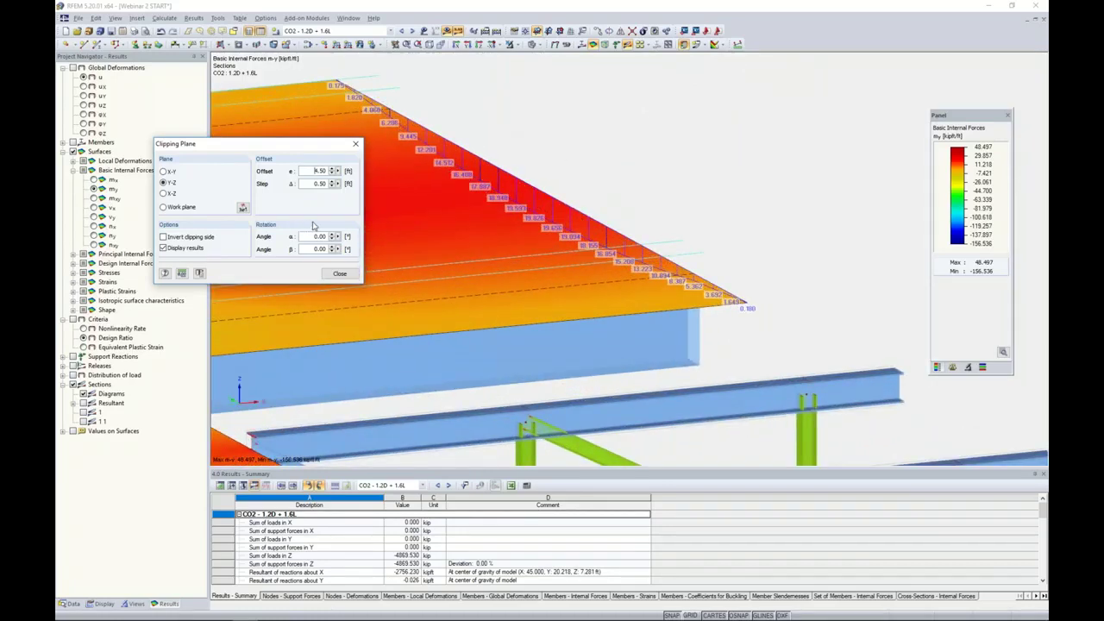
Close the clipping plane and display the results of sections 1 and 1 1 on the whole model.
{"action": "left_click", "coordinate": [356, 147]}
{"action": "scroll", "coordinate": [488, 200], "scroll_direction": "down", "scroll_amount": 5}
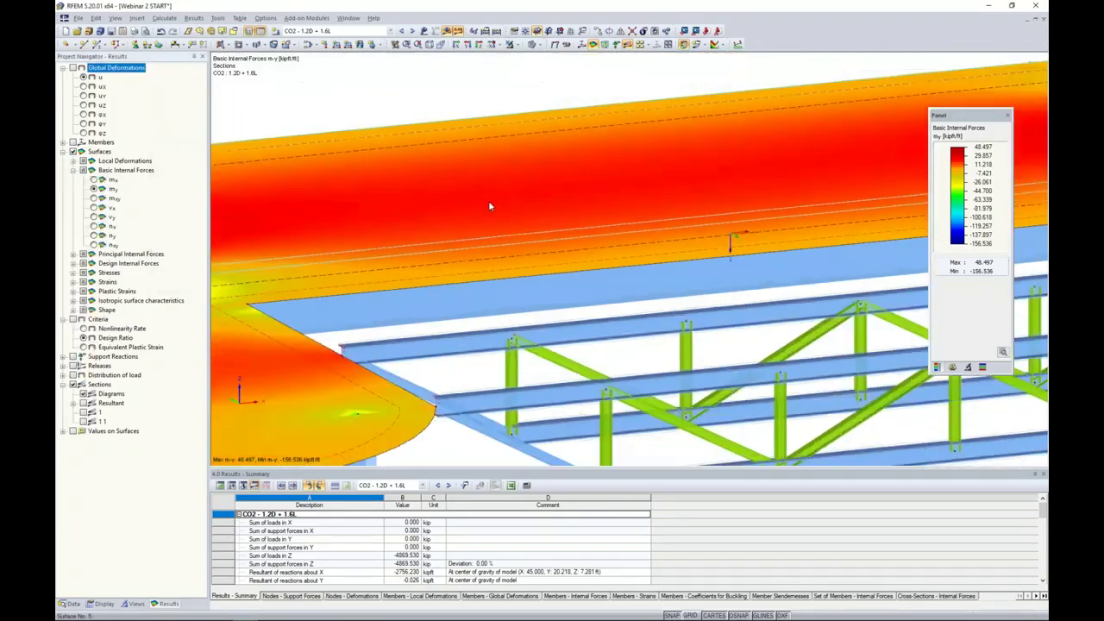
{"action": "scroll", "coordinate": [491, 209], "scroll_direction": "down", "scroll_amount": 3}
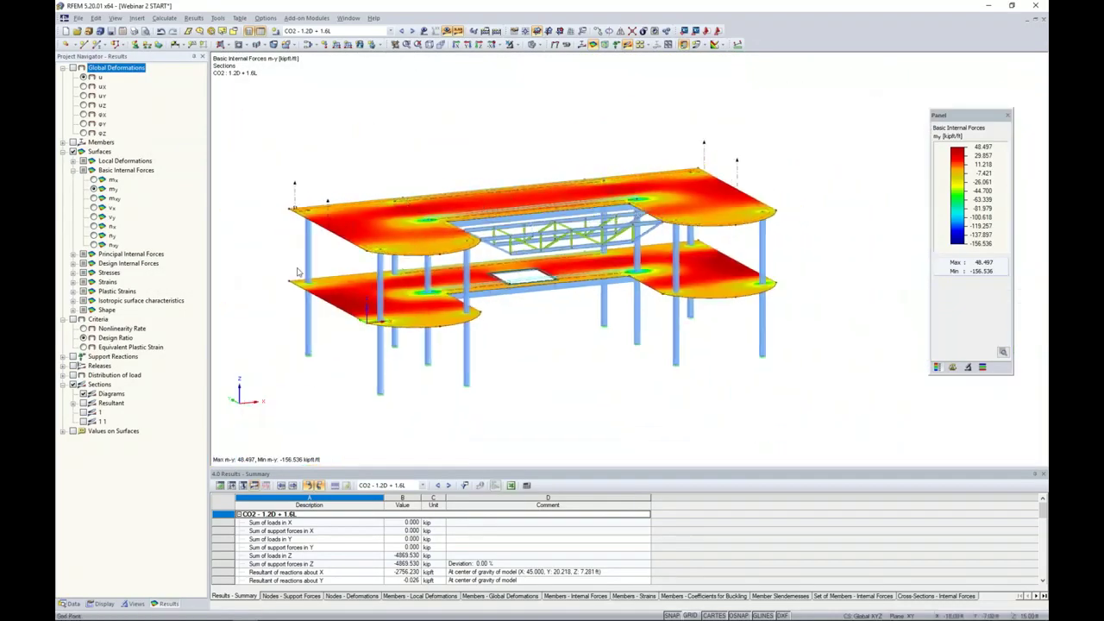
{"action": "left_click", "coordinate": [84, 413]}
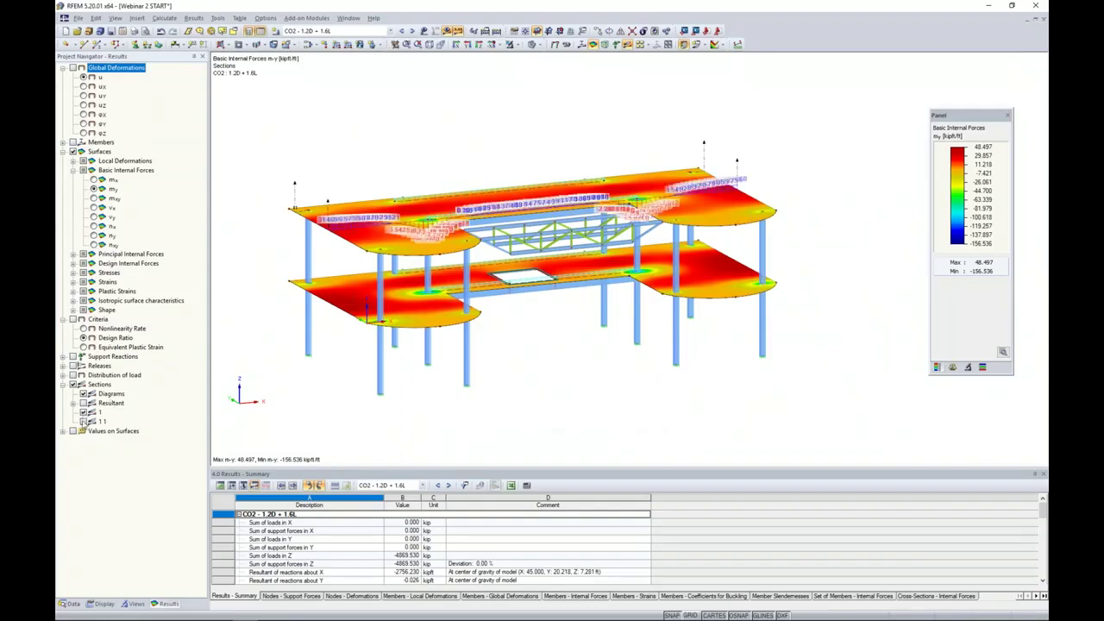
Turn off the display of all values on the section diagrams and view the slabs from a slightly higher angle.
{"action": "left_click", "coordinate": [95, 602]}
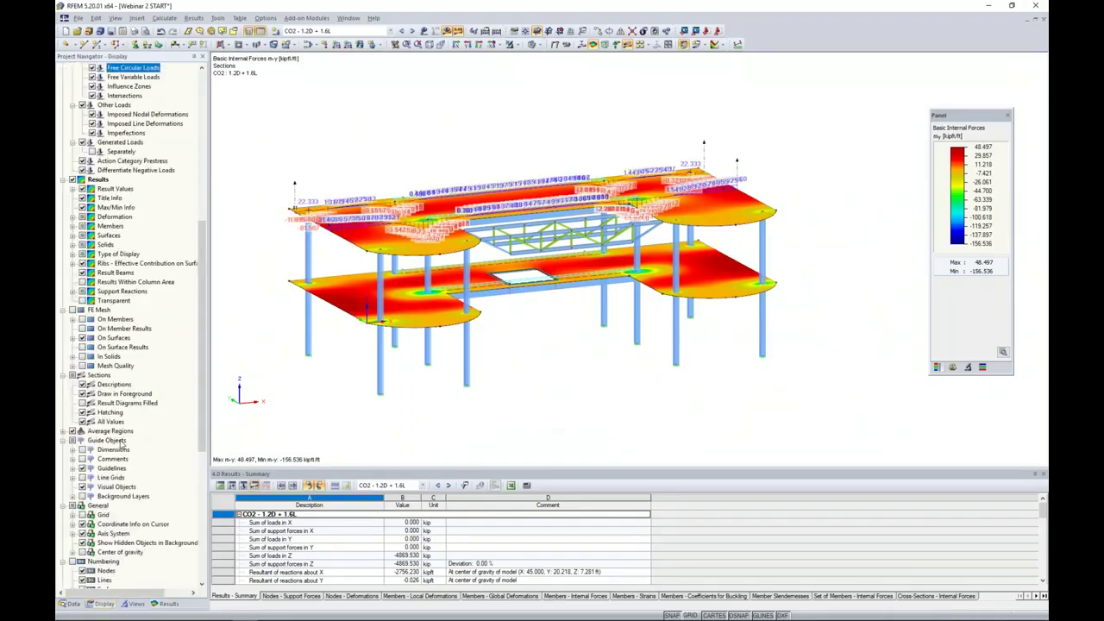
{"action": "left_click", "coordinate": [82, 422]}
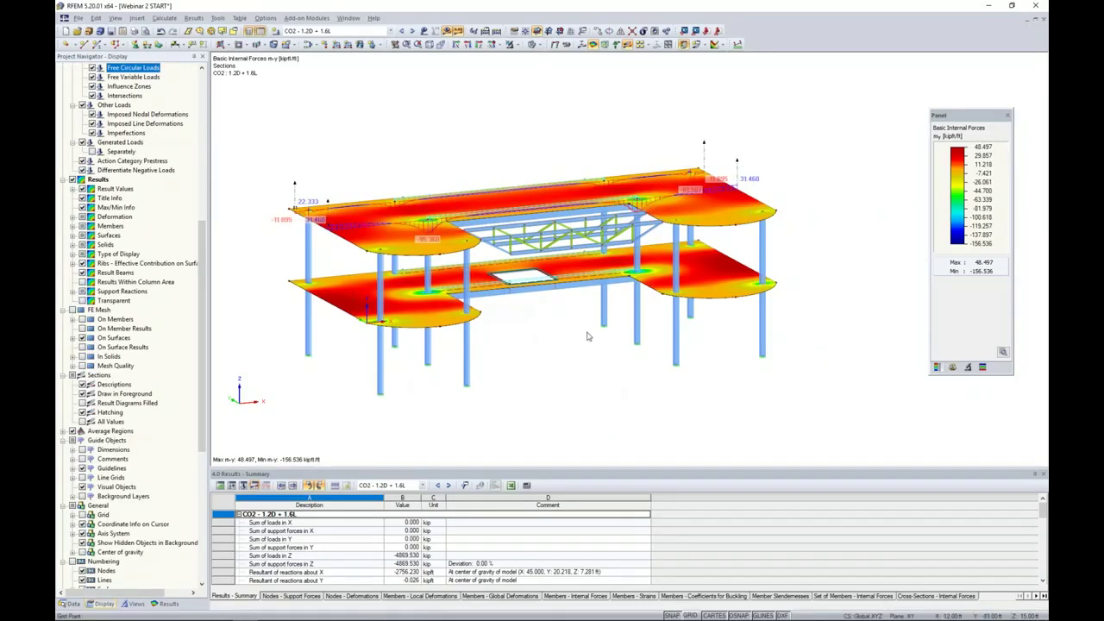
{"action": "middle_click_drag", "start_coordinate": [589, 336], "coordinate": [591, 352], "text": "ctrl"}
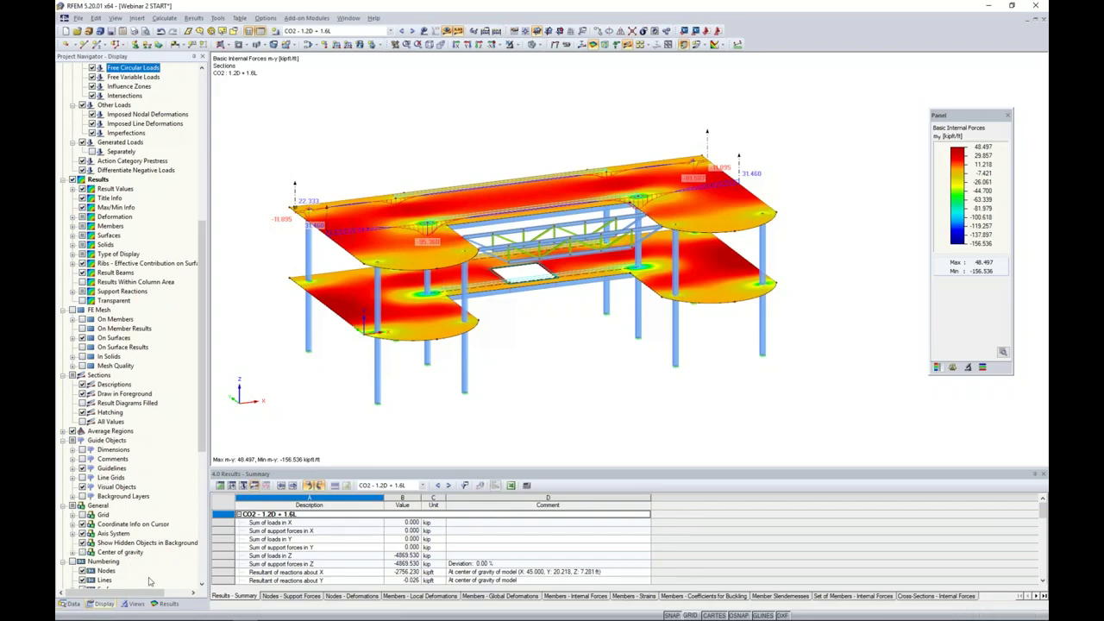
Examine the my section diagrams on the upper slab, and switch the surface results to the basic internal forces mx.
{"action": "left_click", "coordinate": [168, 604]}
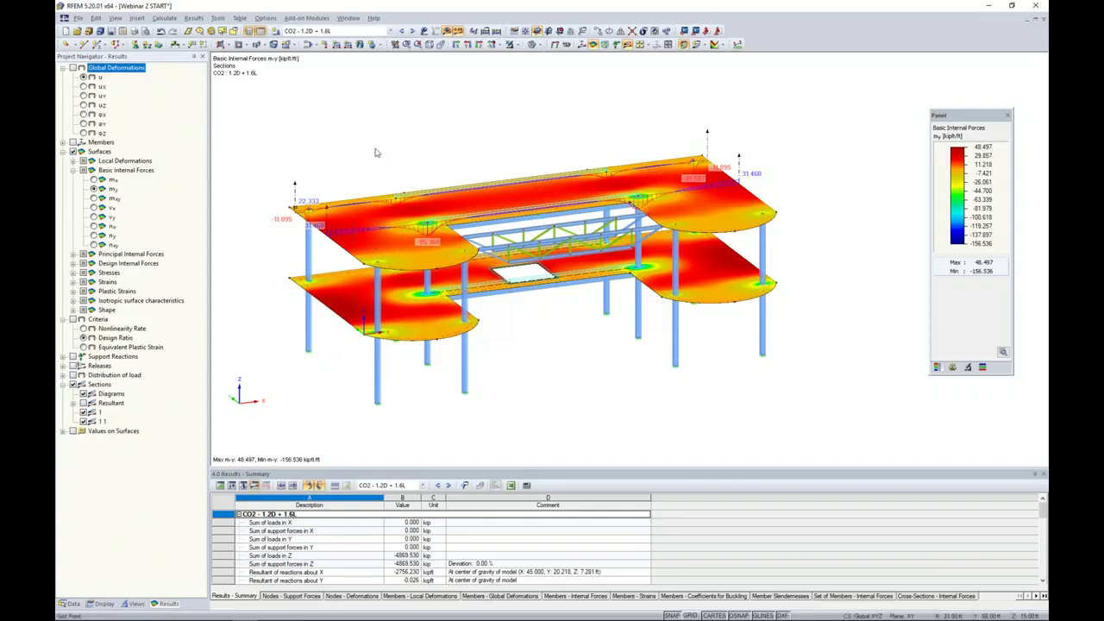
{"action": "middle_click_drag", "start_coordinate": [400, 158], "coordinate": [436, 169], "text": "ctrl"}
{"action": "scroll", "coordinate": [385, 164], "scroll_direction": "up", "scroll_amount": 3}
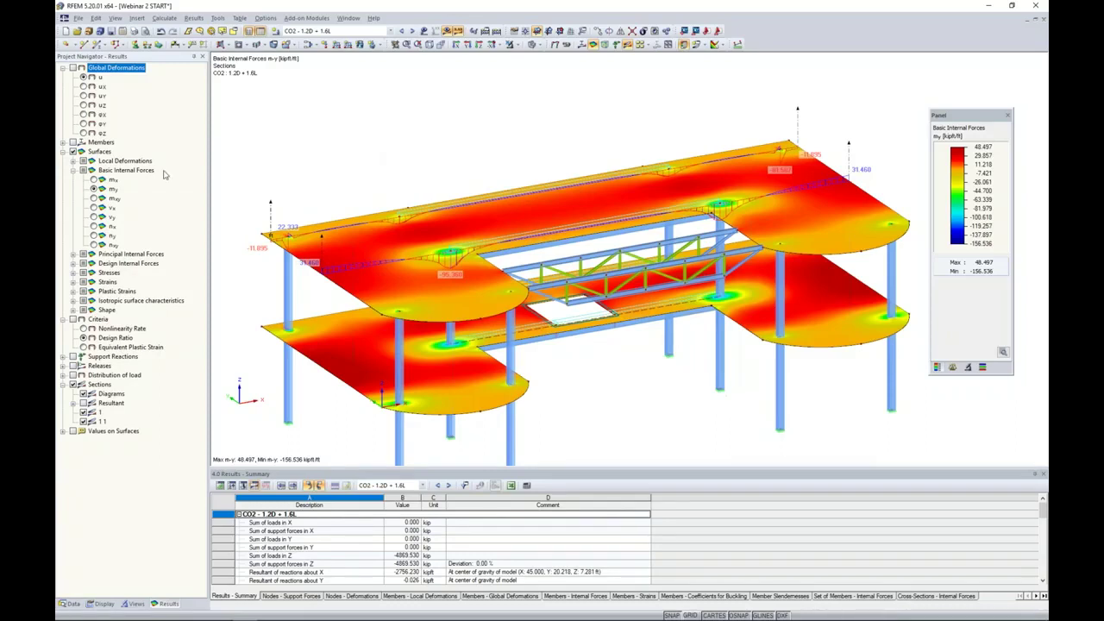
{"action": "left_click", "coordinate": [93, 180]}
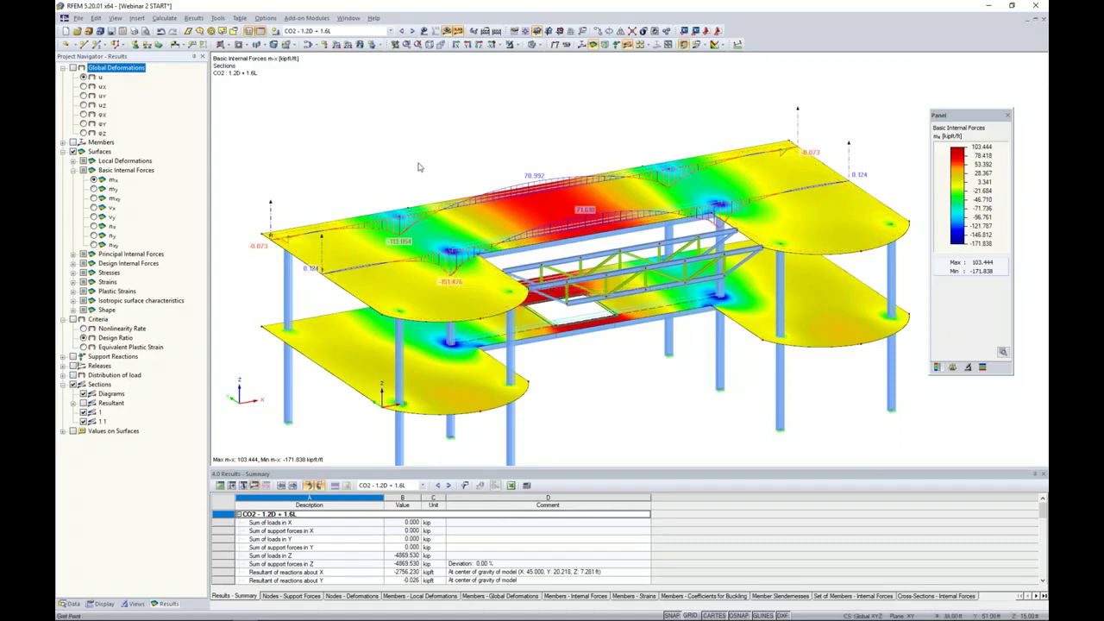
{"action": "scroll", "coordinate": [414, 172], "scroll_direction": "down", "scroll_amount": 1}
{"action": "scroll", "coordinate": [414, 171], "scroll_direction": "down", "scroll_amount": 2}
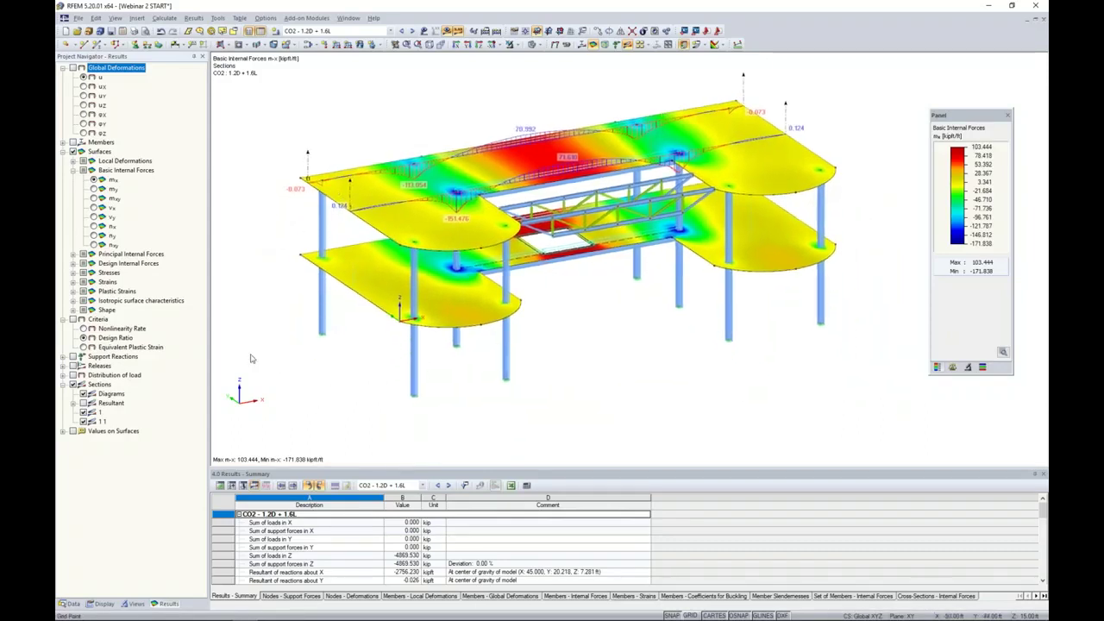
Open the RF-CONCRETE Surfaces add-on module for the reinforced concrete design of the slabs.
{"action": "left_click", "coordinate": [71, 604]}
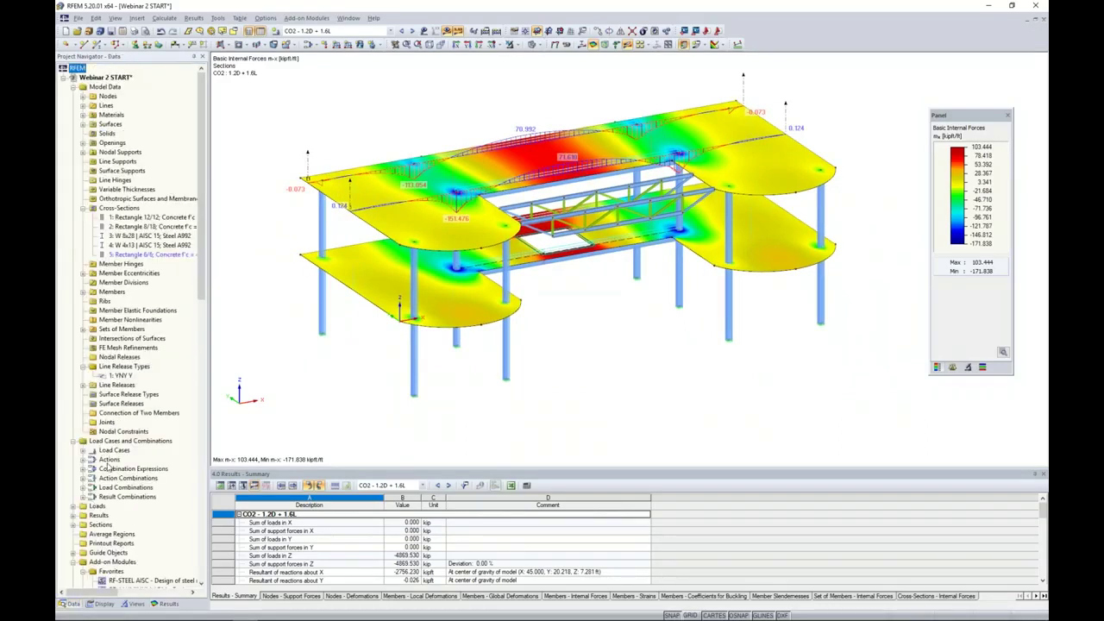
{"action": "scroll", "coordinate": [116, 457], "scroll_direction": "down", "scroll_amount": 5}
{"action": "scroll", "coordinate": [121, 454], "scroll_direction": "down", "scroll_amount": 3}
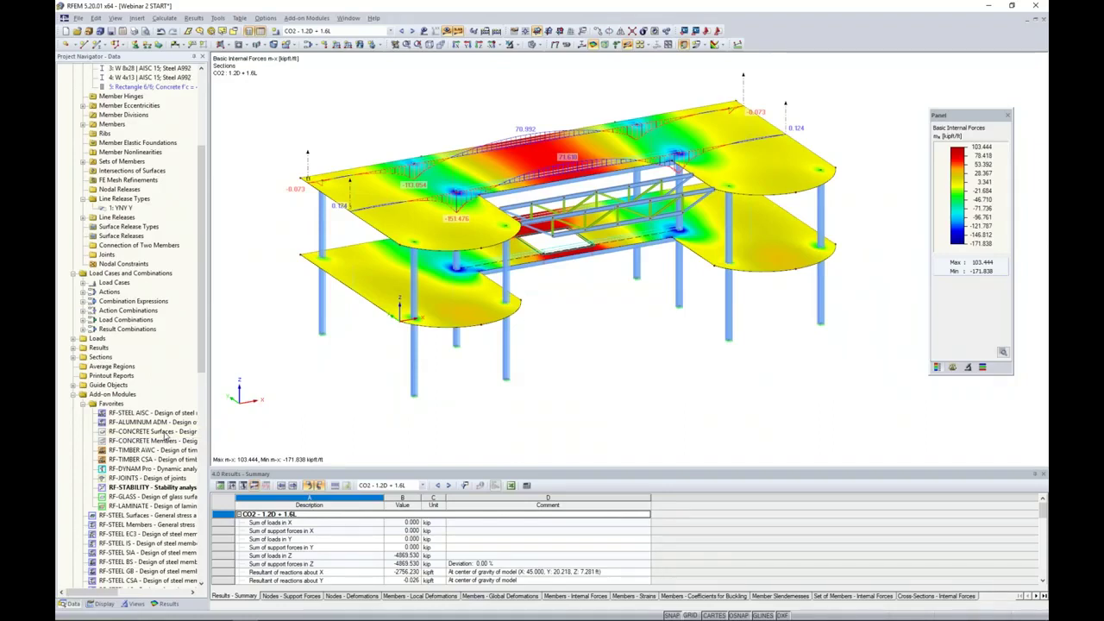
{"action": "double_click", "coordinate": [164, 435]}
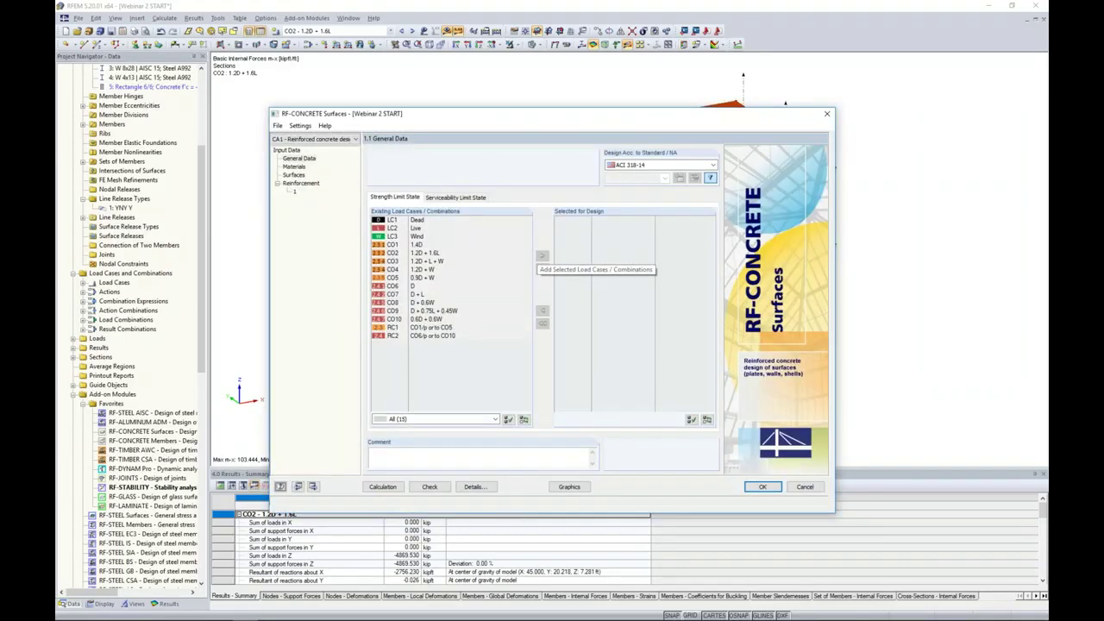
Keep ACI 318-14 as the design standard and add CO2 (1.2D + 1.6L) to the strength limit state design.
{"action": "left_click", "coordinate": [628, 164]}
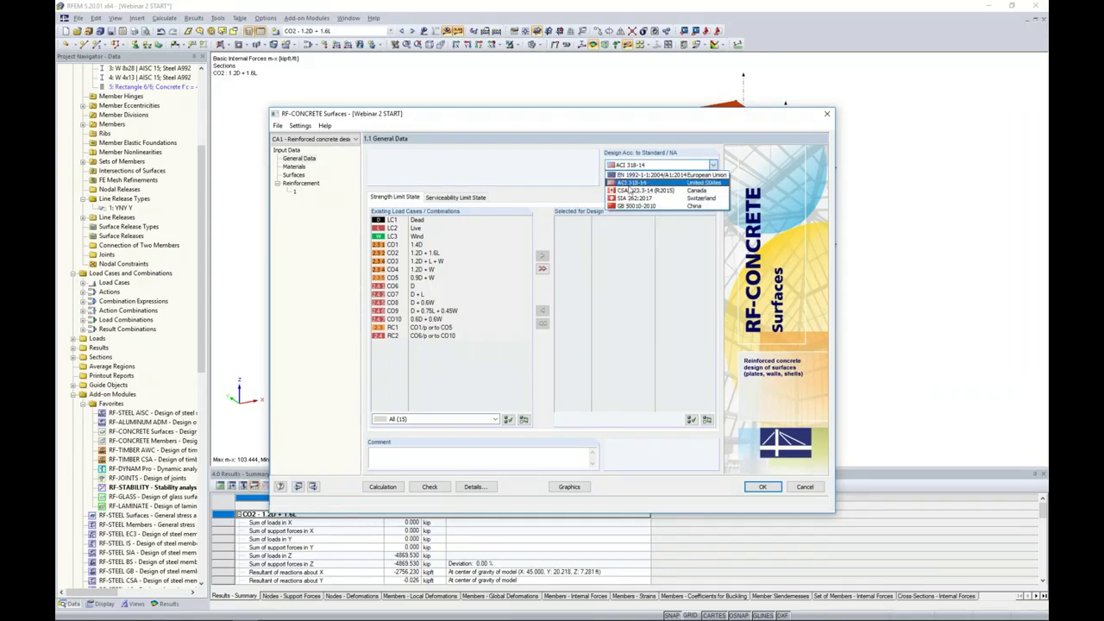
{"action": "left_click", "coordinate": [564, 177]}
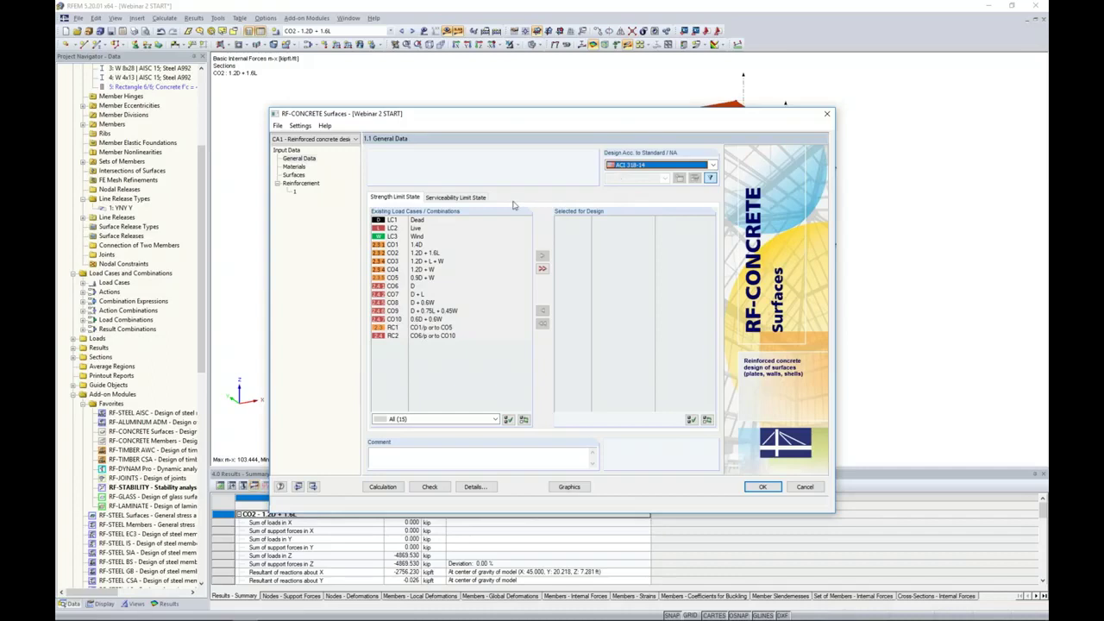
{"action": "double_click", "coordinate": [424, 253]}
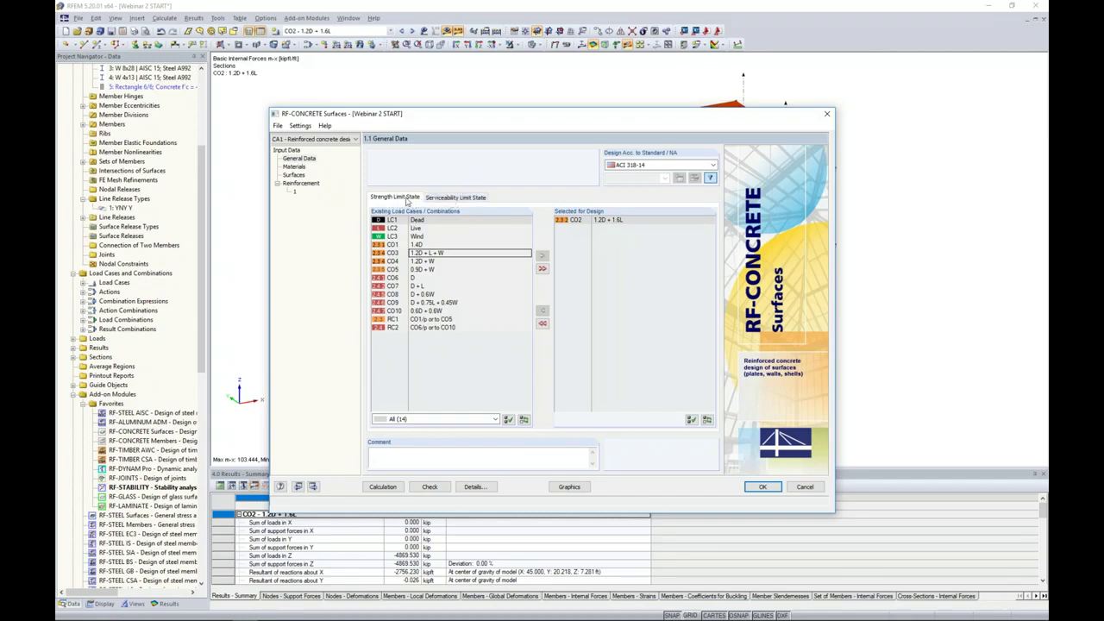
Review the design materials and surface thicknesses, and apply reinforcement group 1 only to the upper slab, surface 5.
{"action": "left_click", "coordinate": [293, 168]}
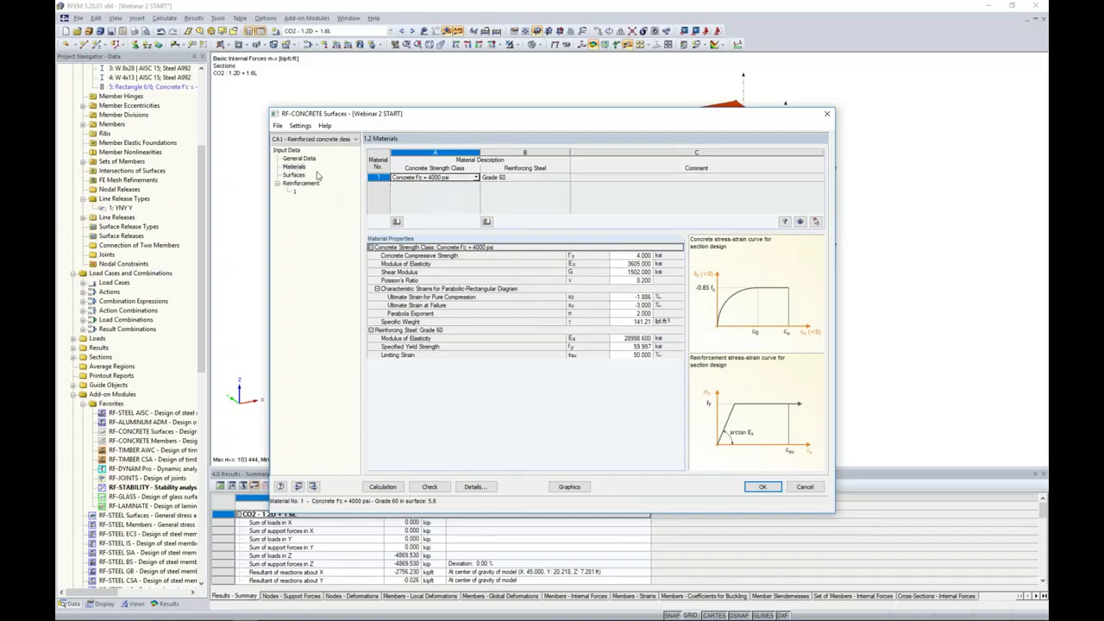
{"action": "left_click", "coordinate": [294, 175]}
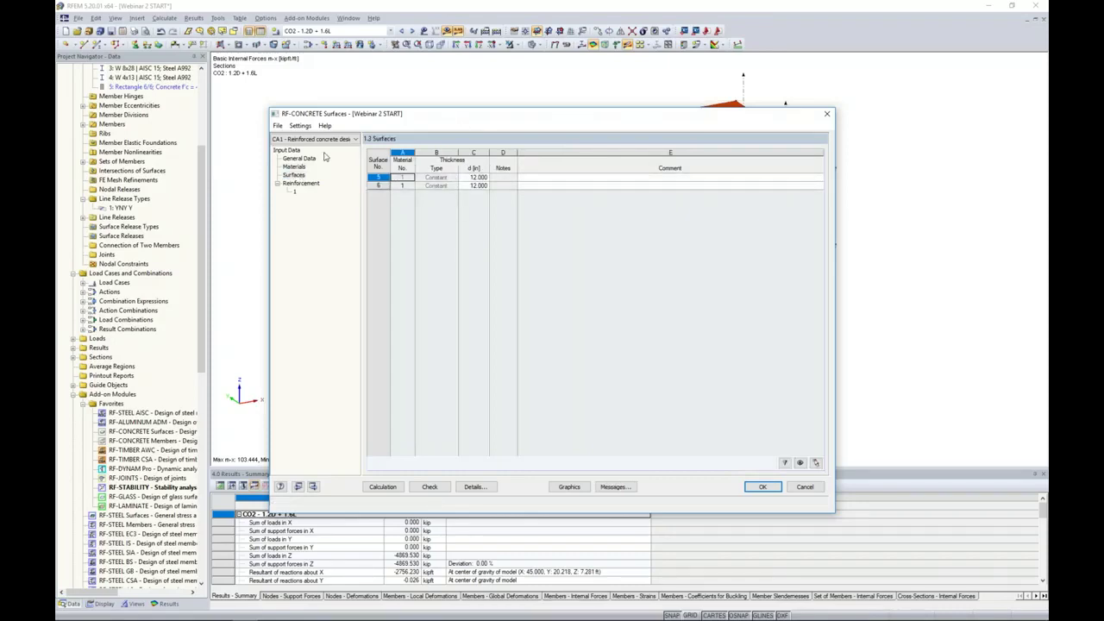
{"action": "left_click", "coordinate": [301, 183]}
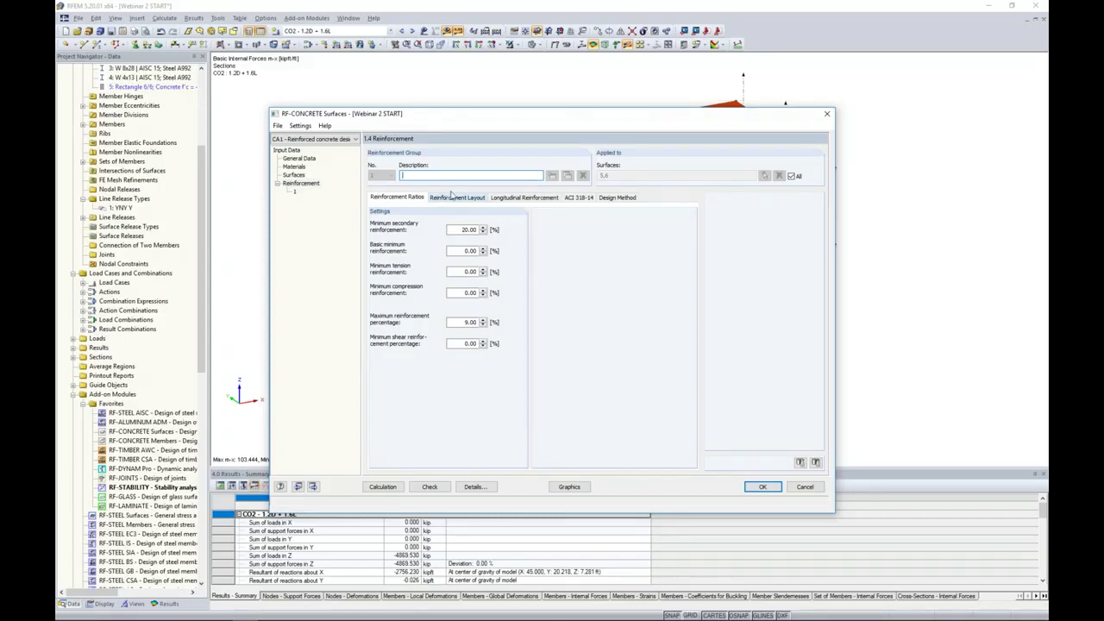
{"action": "left_click", "coordinate": [791, 176]}
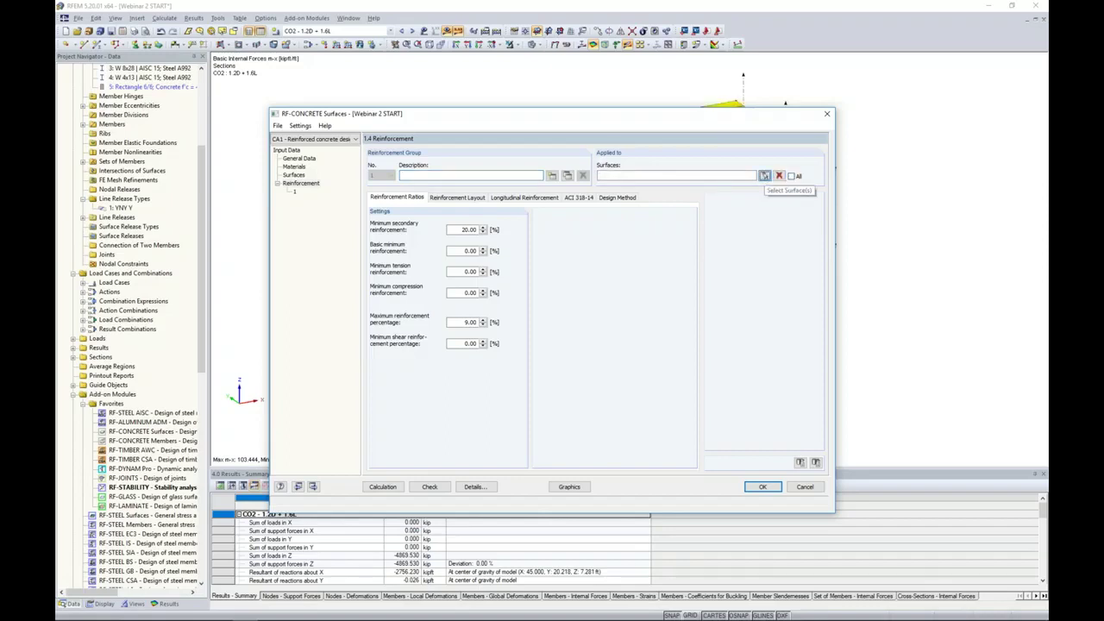
{"action": "left_click", "coordinate": [764, 176]}
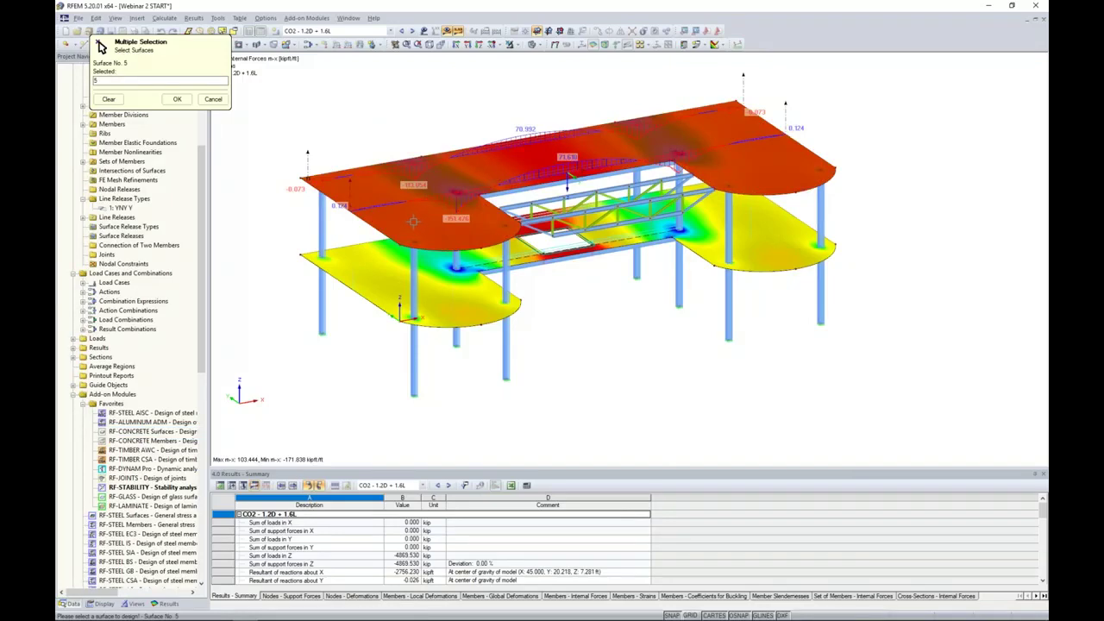
{"action": "left_click", "coordinate": [177, 100]}
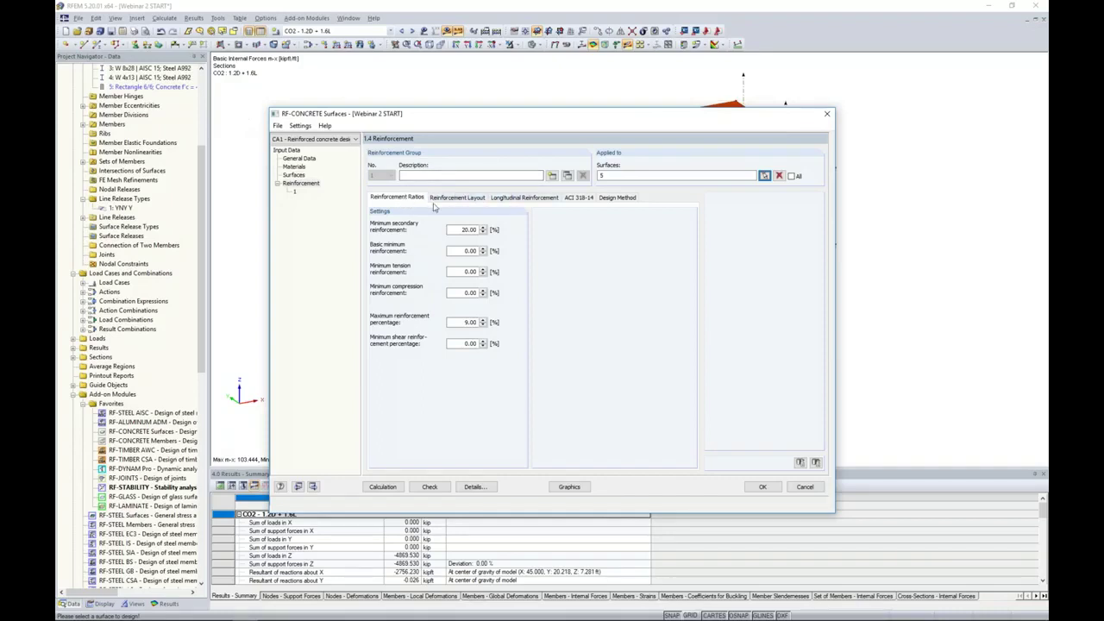
Review the reinforcement layout, longitudinal reinforcement and ACI 318-14 settings of the group, and run the design calculation.
{"action": "left_click", "coordinate": [440, 199]}
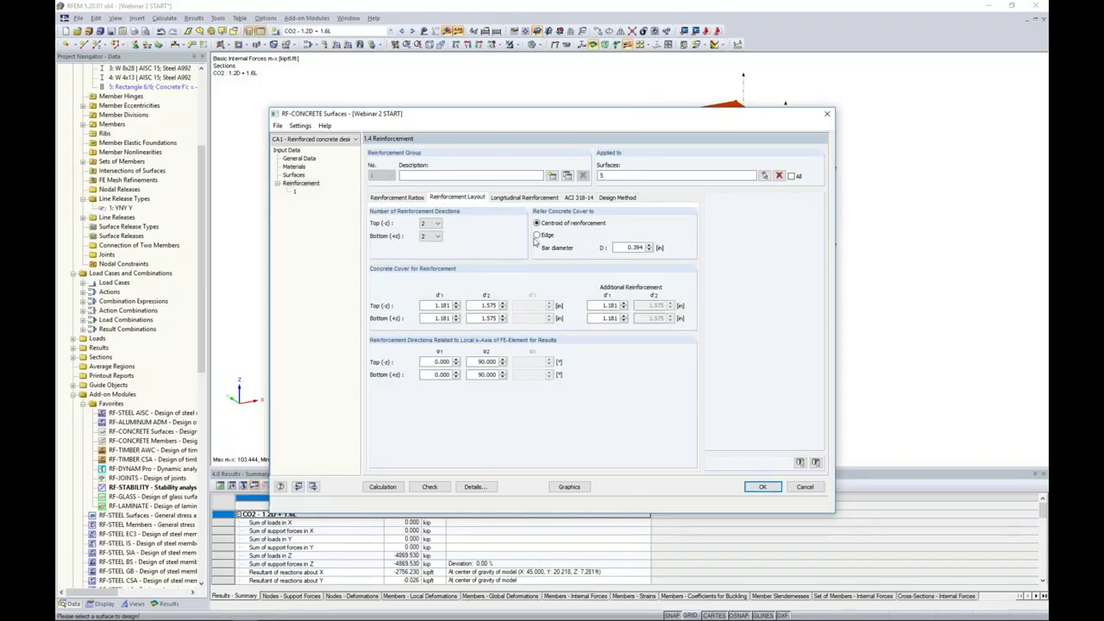
{"action": "left_click", "coordinate": [524, 199]}
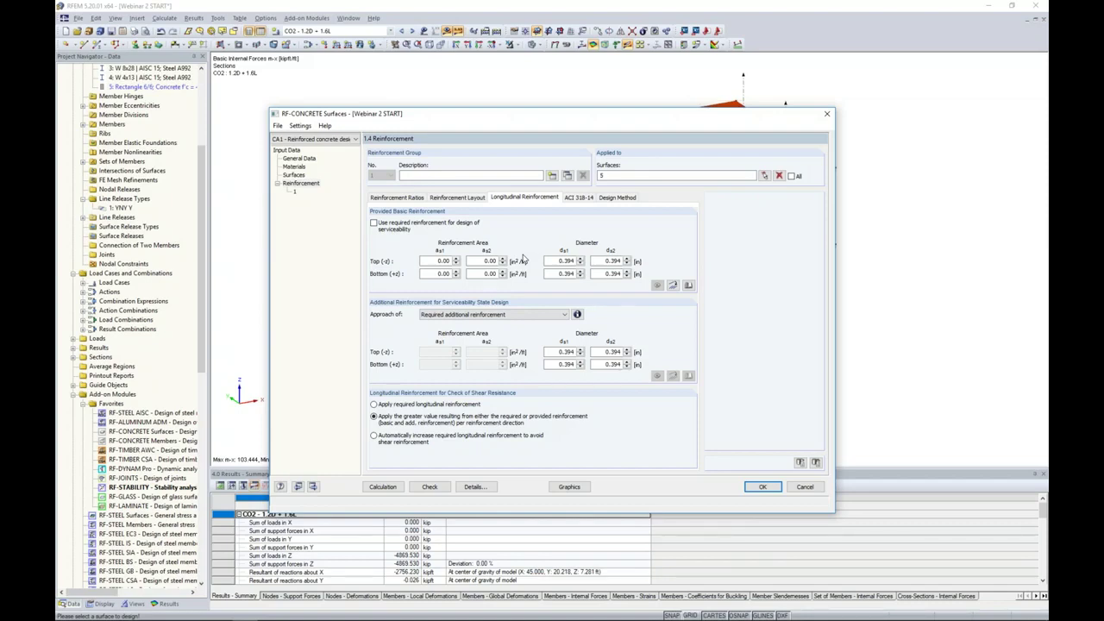
{"action": "left_click", "coordinate": [582, 198]}
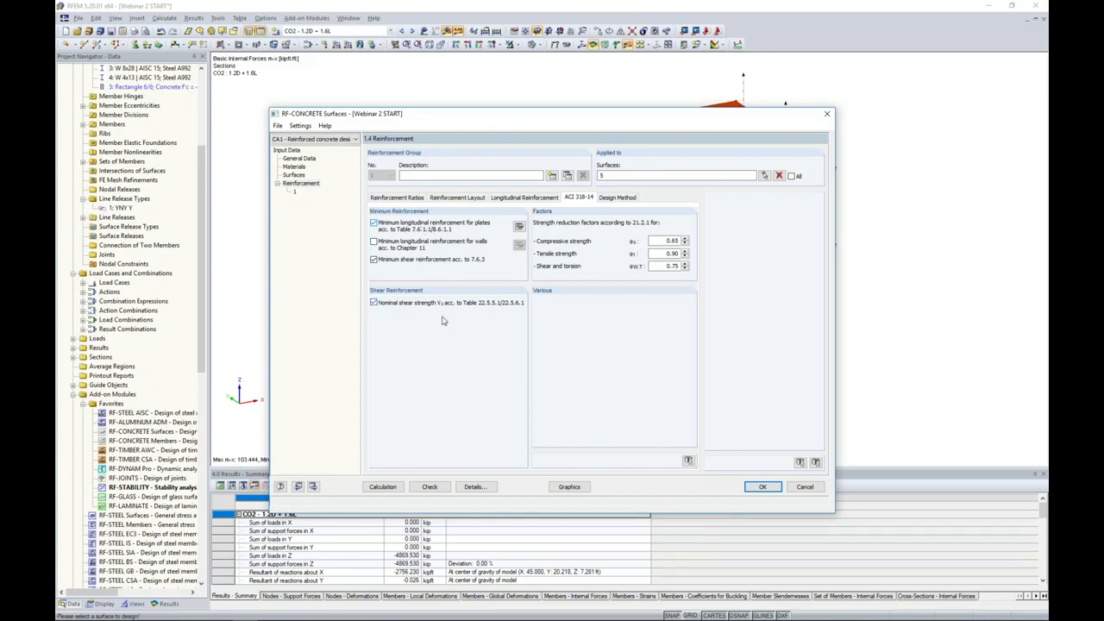
{"action": "left_click", "coordinate": [383, 488]}
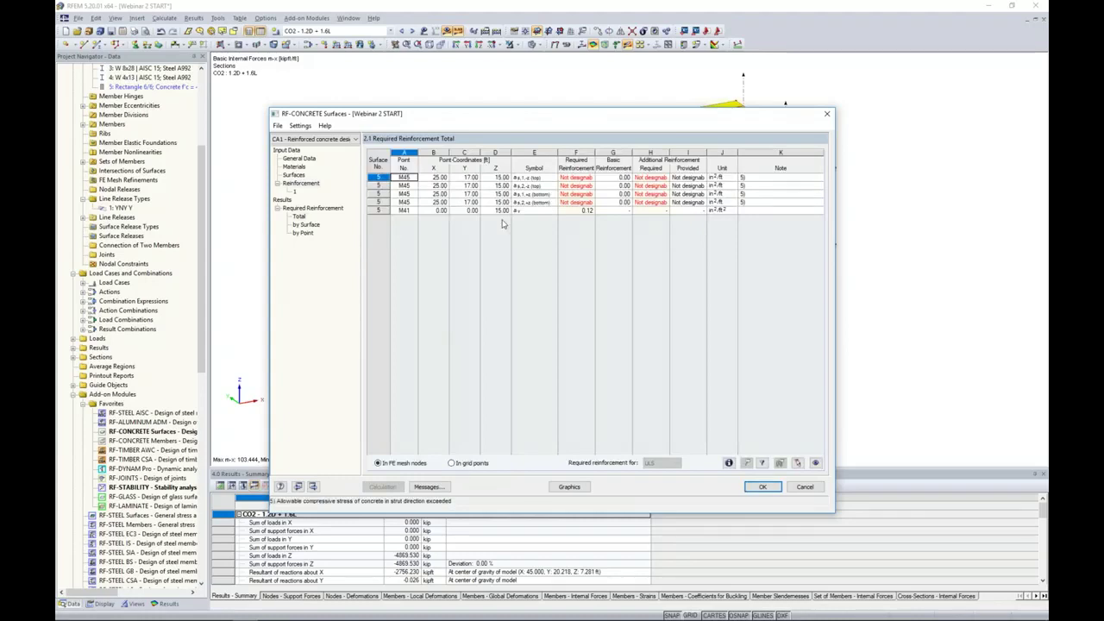
Widen the required and additional reinforcement columns of the total results, and read the messages or notes on the design.
{"action": "double_click", "coordinate": [593, 151]}
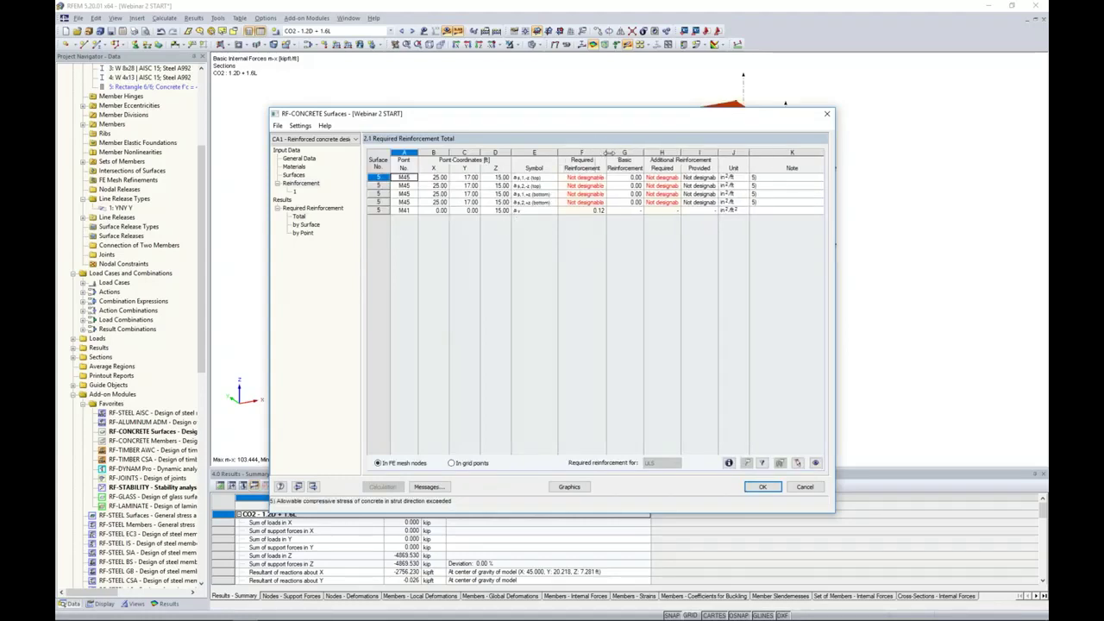
{"action": "double_click", "coordinate": [688, 152]}
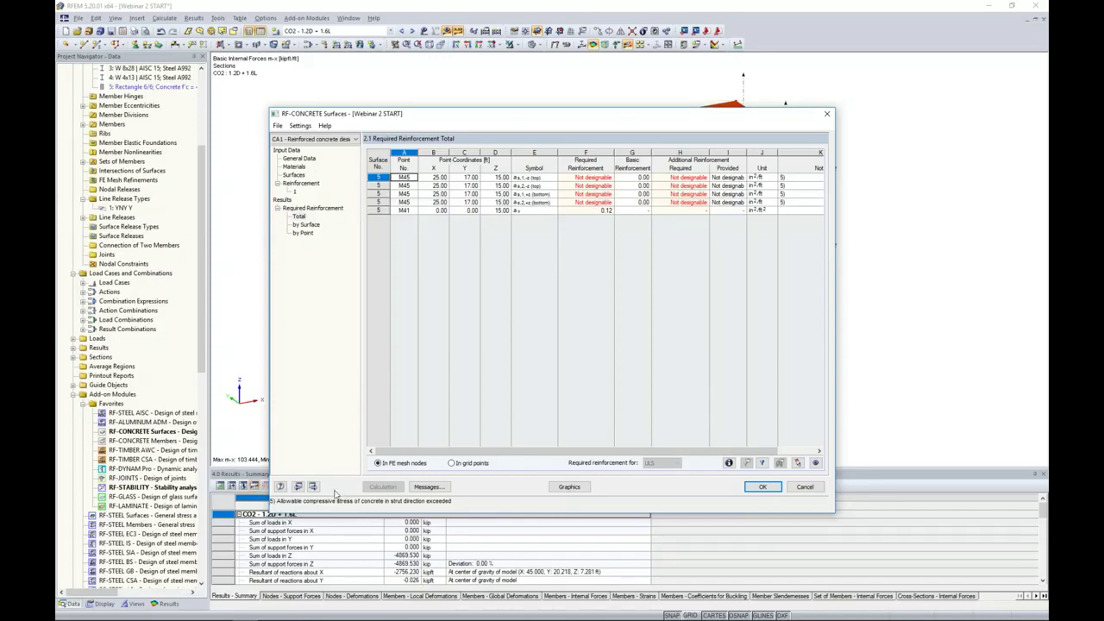
{"action": "left_click", "coordinate": [429, 487]}
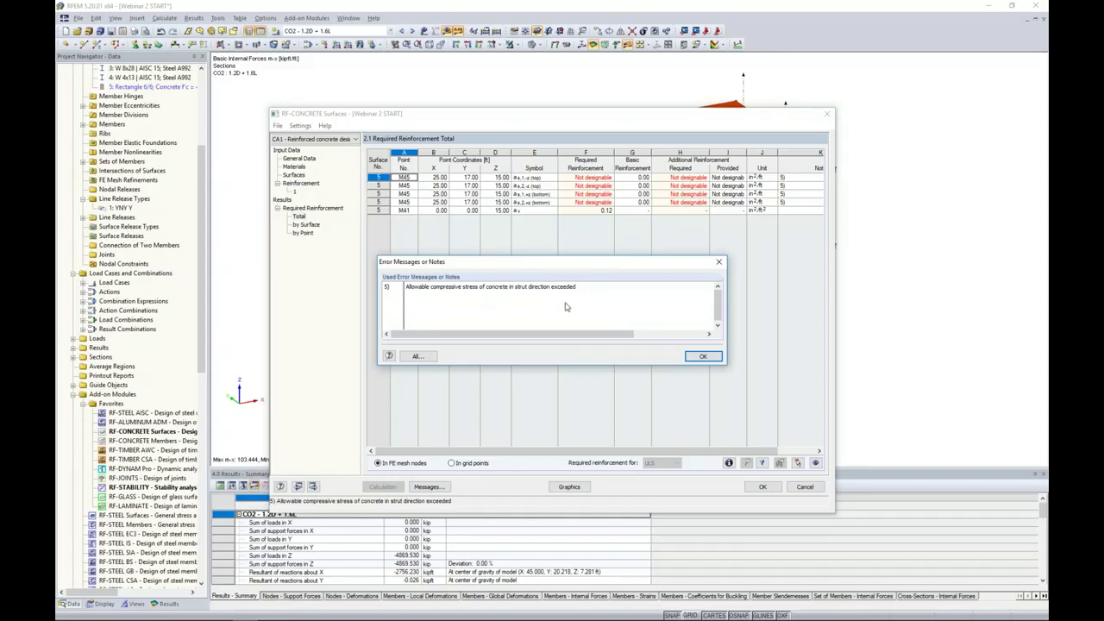
{"action": "left_click", "coordinate": [701, 356]}
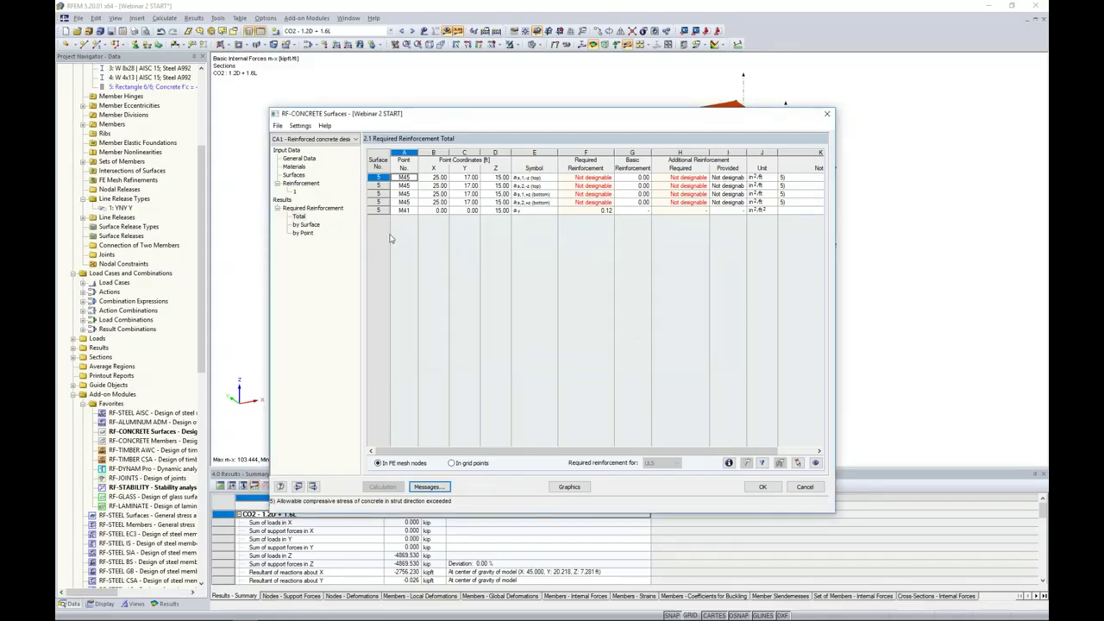
Examine the required reinforcement by point for surface 5, comparing point M43's design forces with its highlighted location in the model.
{"action": "left_click", "coordinate": [304, 233]}
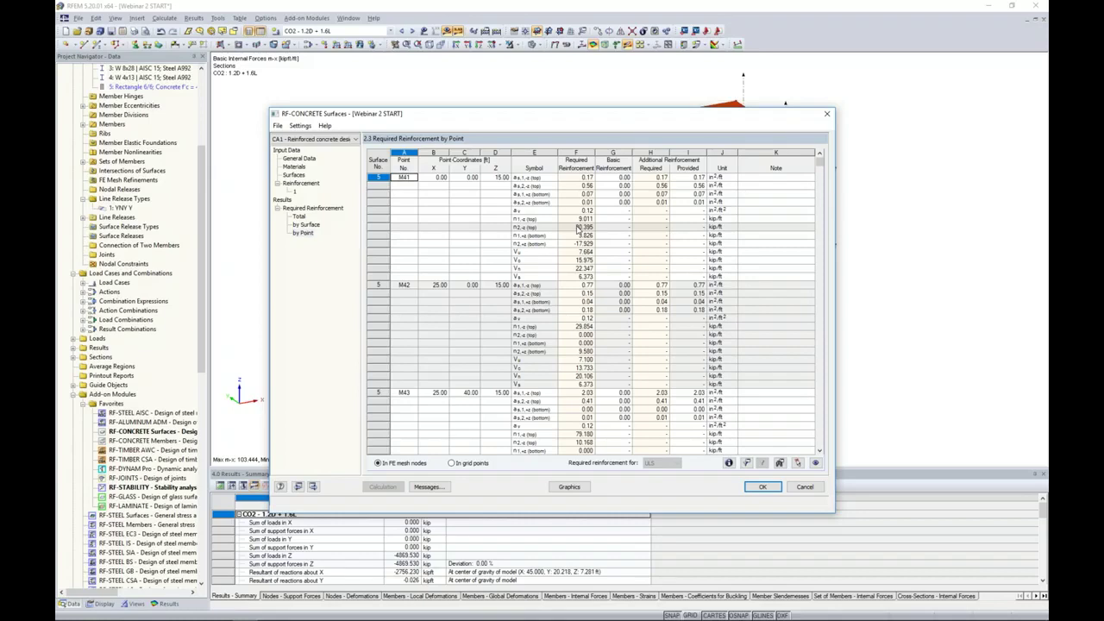
{"action": "scroll", "coordinate": [578, 227], "scroll_direction": "down", "scroll_amount": 6}
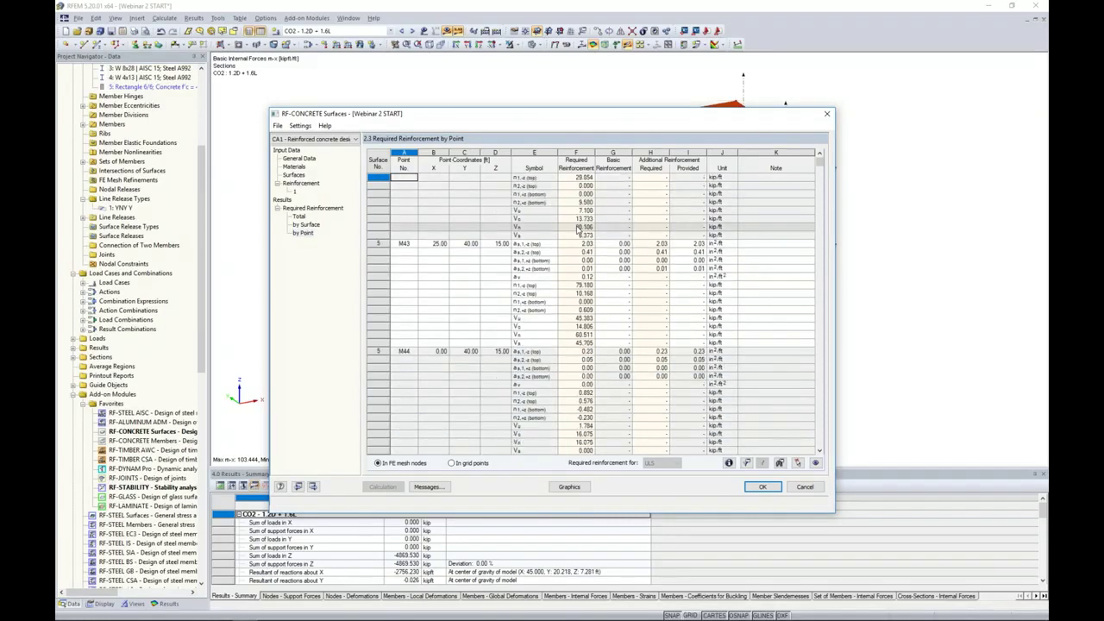
{"action": "scroll", "coordinate": [578, 227], "scroll_direction": "down", "scroll_amount": 1}
{"action": "left_click_drag", "start_coordinate": [540, 115], "coordinate": [533, 305]}
{"action": "left_click", "coordinate": [569, 435]}
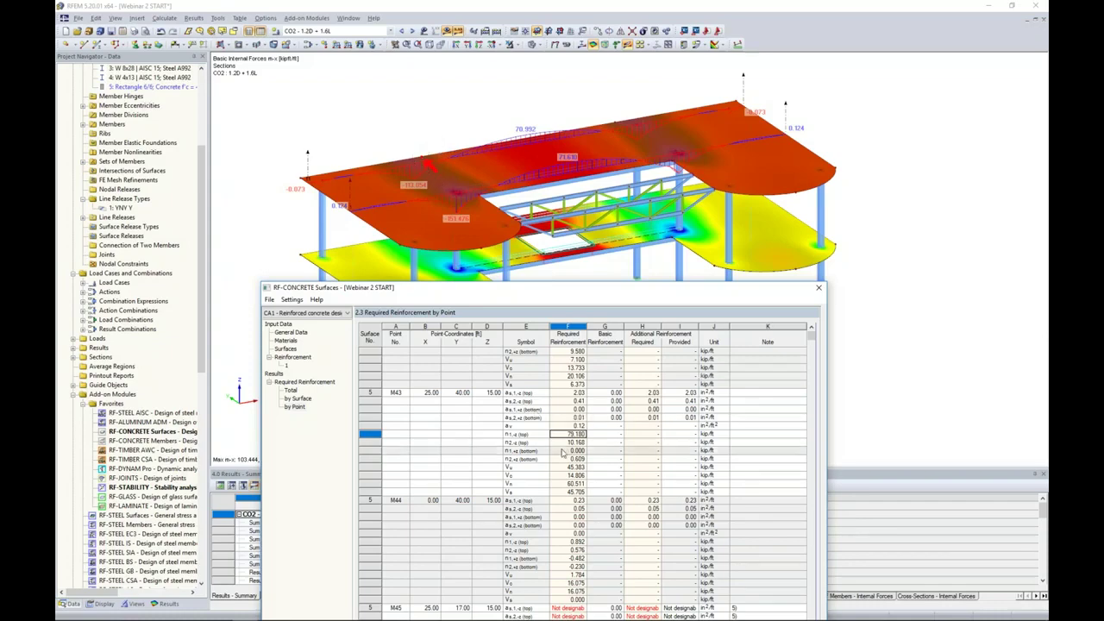
{"action": "left_click", "coordinate": [569, 476]}
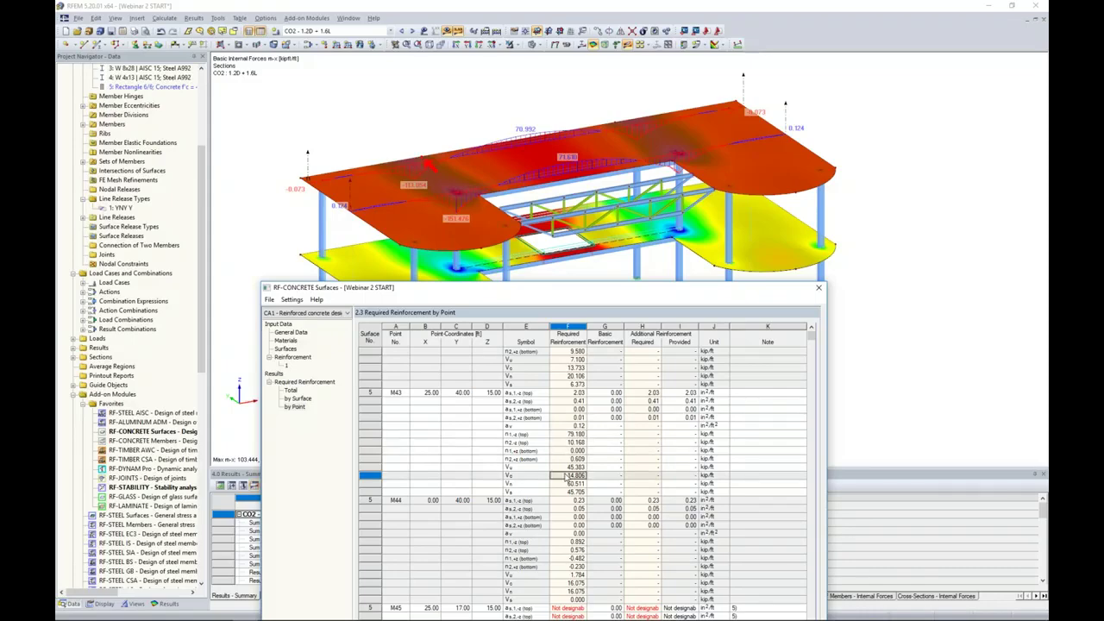
{"action": "left_click_drag", "start_coordinate": [550, 287], "coordinate": [555, 123]}
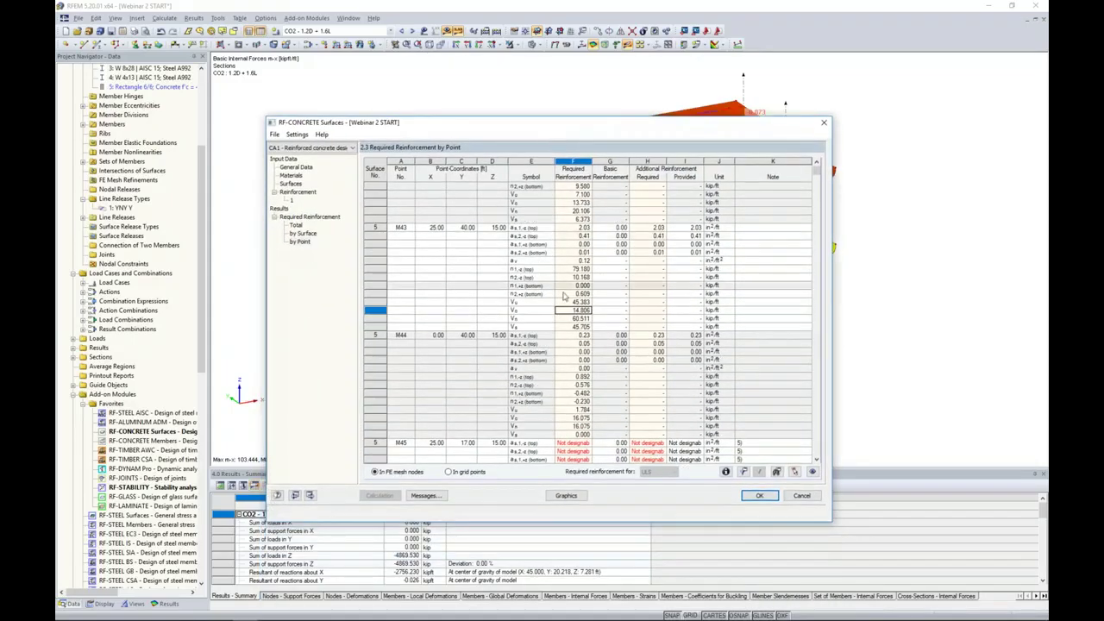
Review the required reinforcement and design notes for points M44 to M47 on surface 5, and accept and close the design module.
{"action": "scroll", "coordinate": [565, 296], "scroll_direction": "down", "scroll_amount": 5}
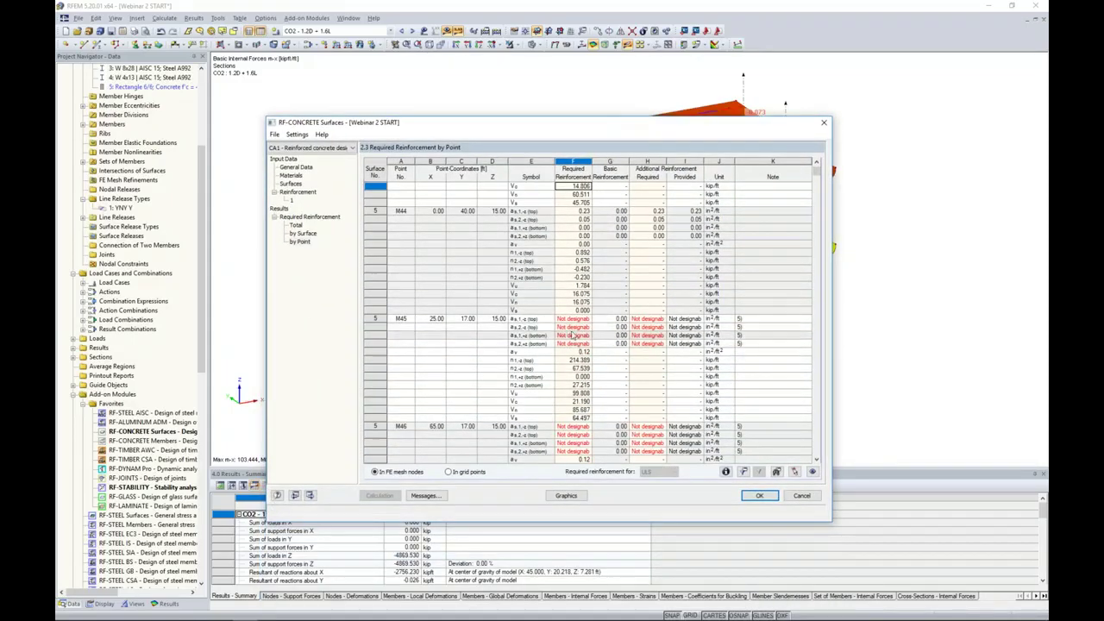
{"action": "scroll", "coordinate": [516, 339], "scroll_direction": "down", "scroll_amount": 6}
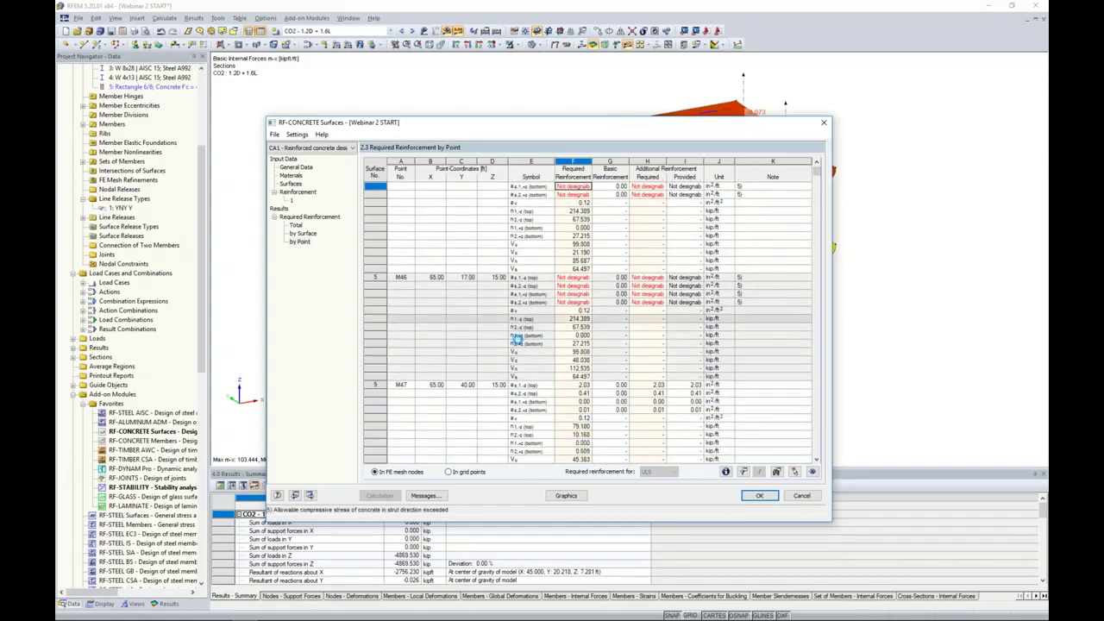
{"action": "left_click", "coordinate": [760, 496]}
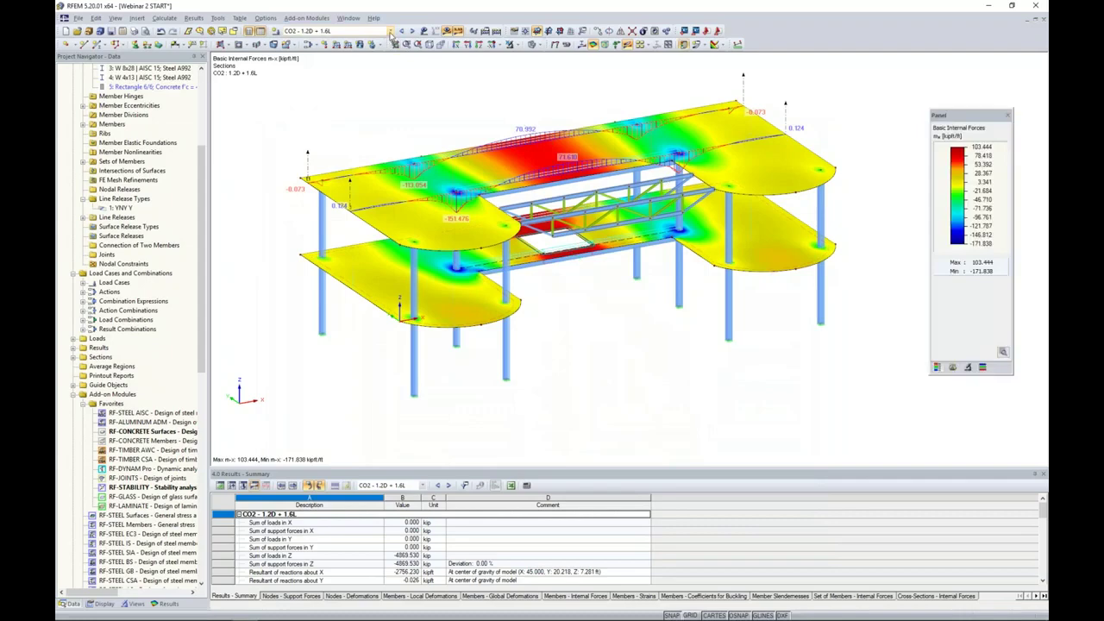
Display the RF-CONCRETE Surfaces CA1 design results on the model and bring up their result display options.
{"action": "left_click", "coordinate": [390, 31]}
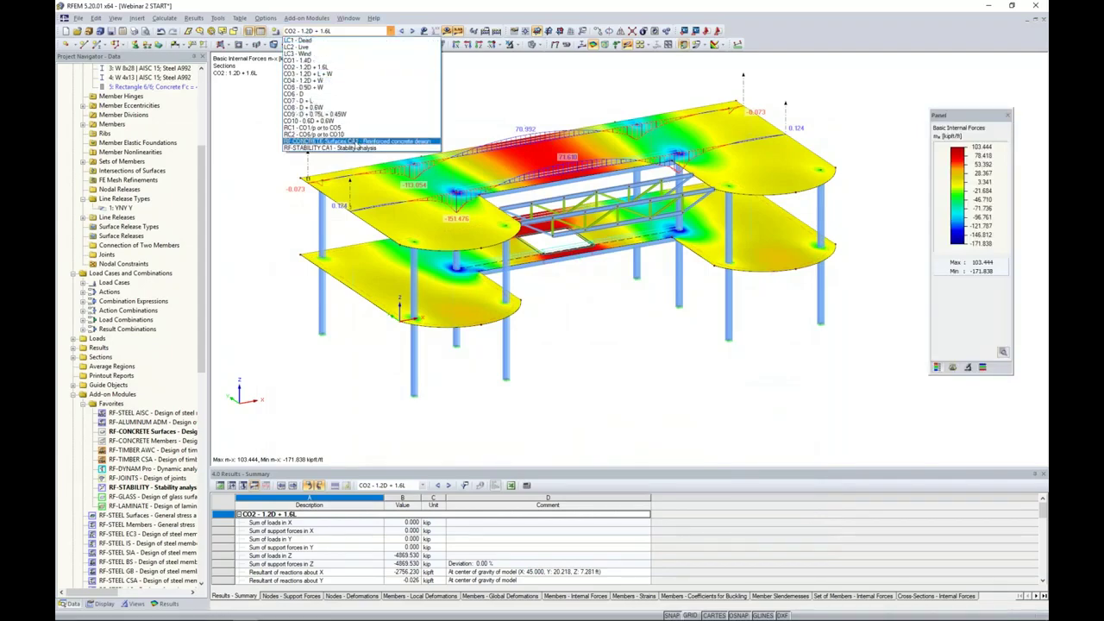
{"action": "left_click", "coordinate": [355, 143]}
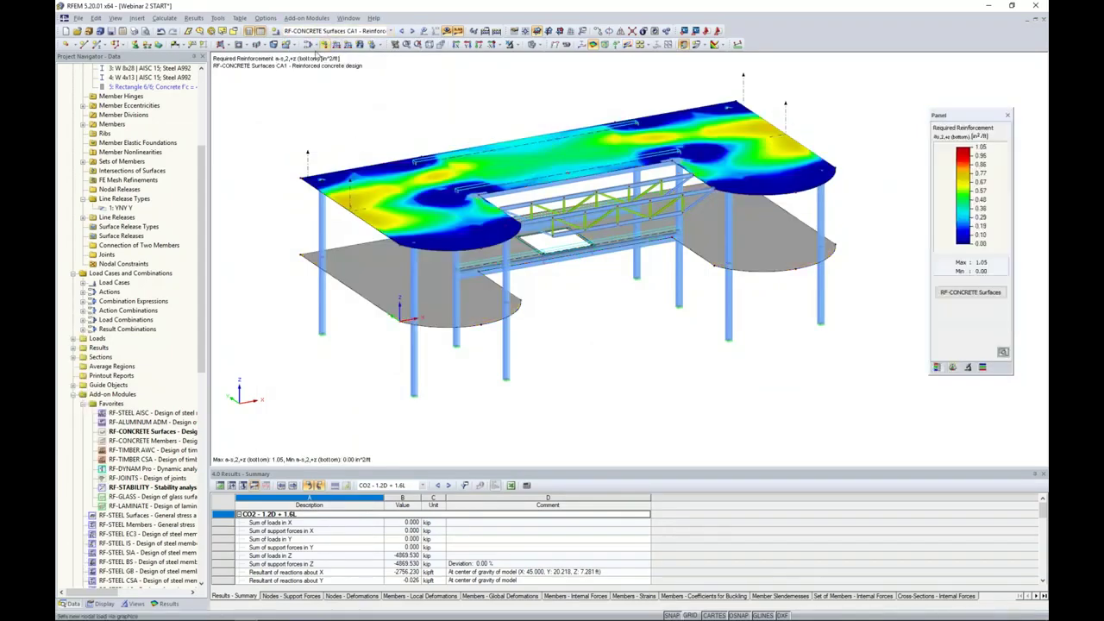
{"action": "left_click", "coordinate": [165, 603]}
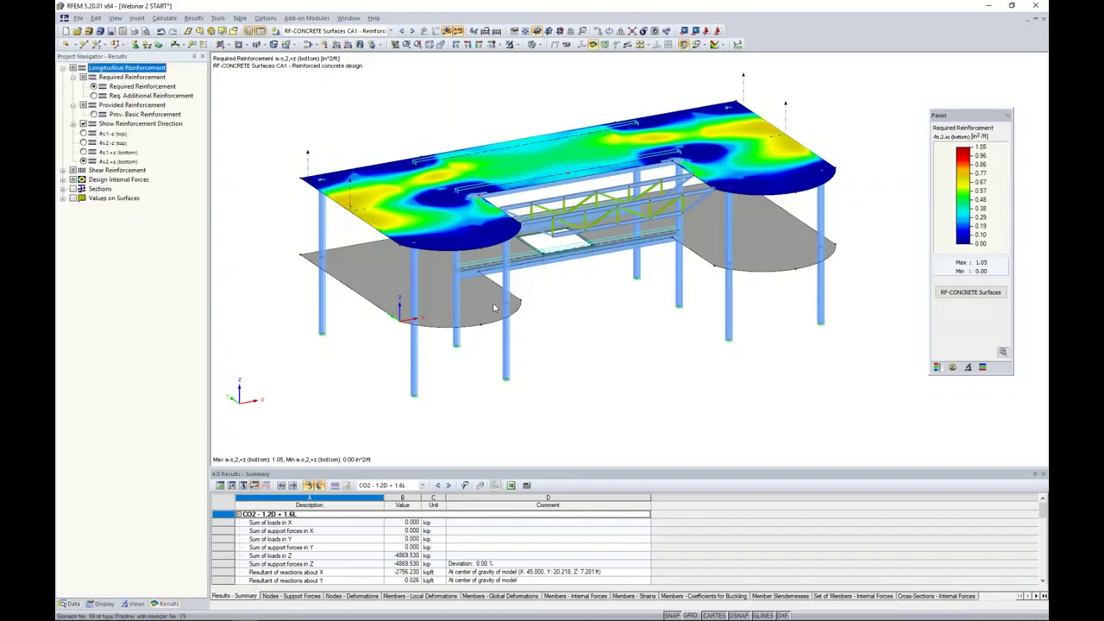
Isolate the upper slab, surface 5, as the only active visible object, with the rest of the model dimmed.
{"action": "left_click", "coordinate": [389, 195]}
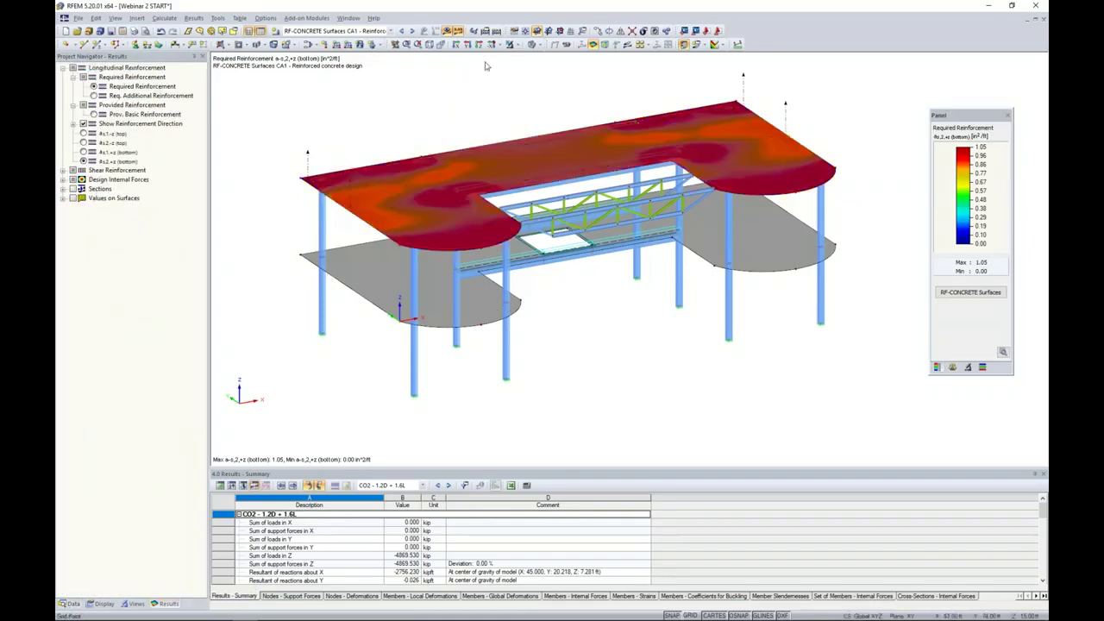
{"action": "left_click", "coordinate": [518, 45]}
{"action": "left_click", "coordinate": [527, 57]}
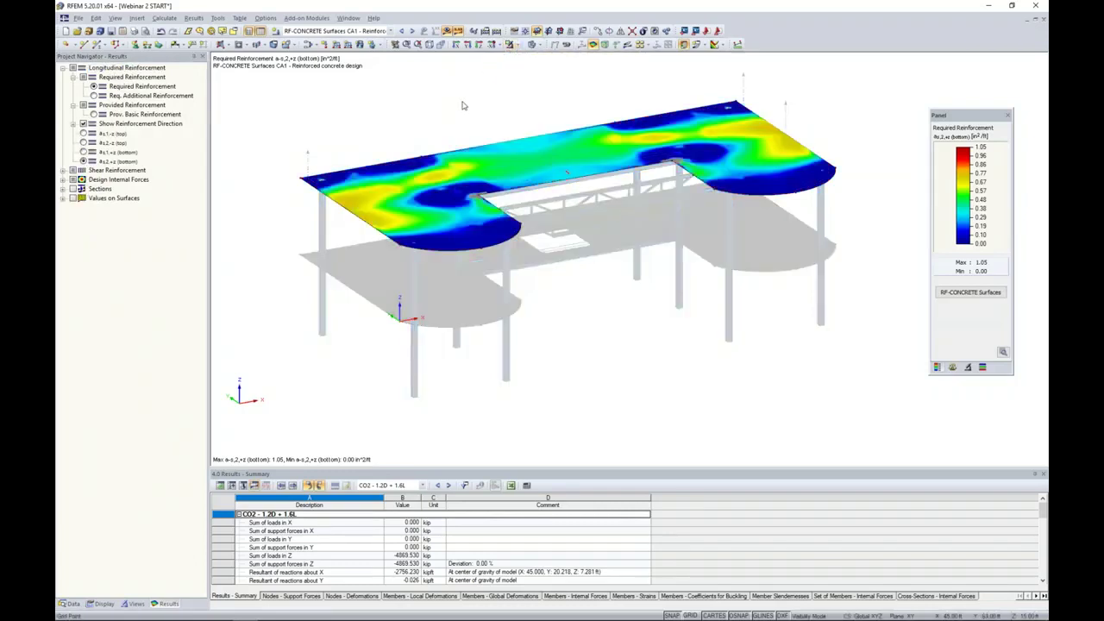
{"action": "scroll", "coordinate": [548, 245], "scroll_direction": "up", "scroll_amount": 4}
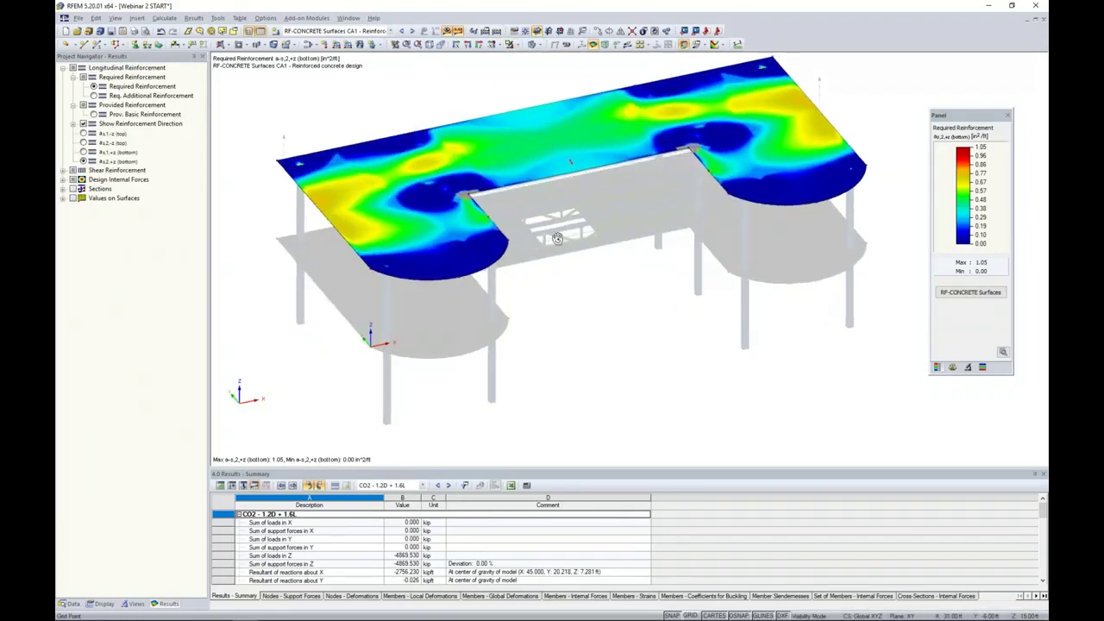
{"action": "scroll", "coordinate": [535, 220], "scroll_direction": "up", "scroll_amount": 1}
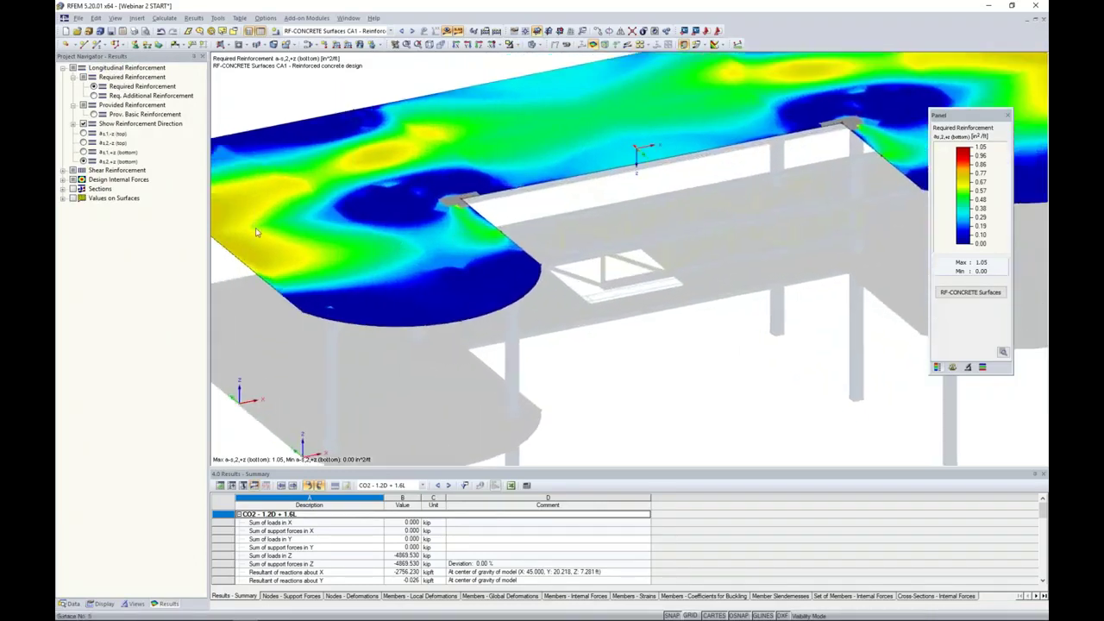
Display the required top reinforcement a-s,1,-z and examine its direction and the peak near the slab's inner corner column.
{"action": "left_click", "coordinate": [83, 134]}
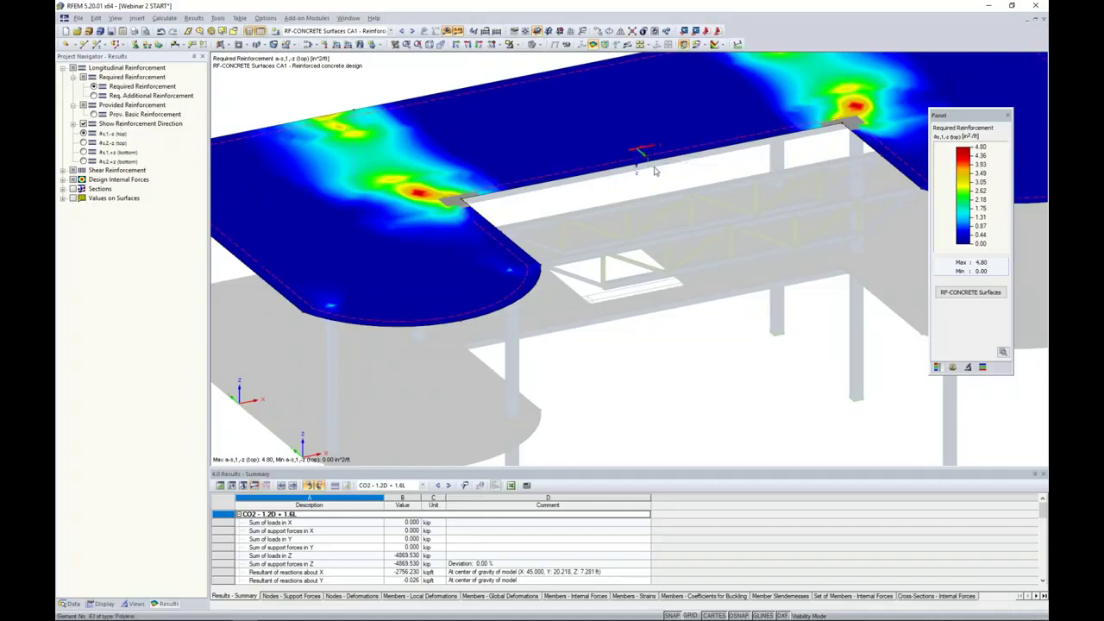
{"action": "scroll", "coordinate": [654, 171], "scroll_direction": "up", "scroll_amount": 5}
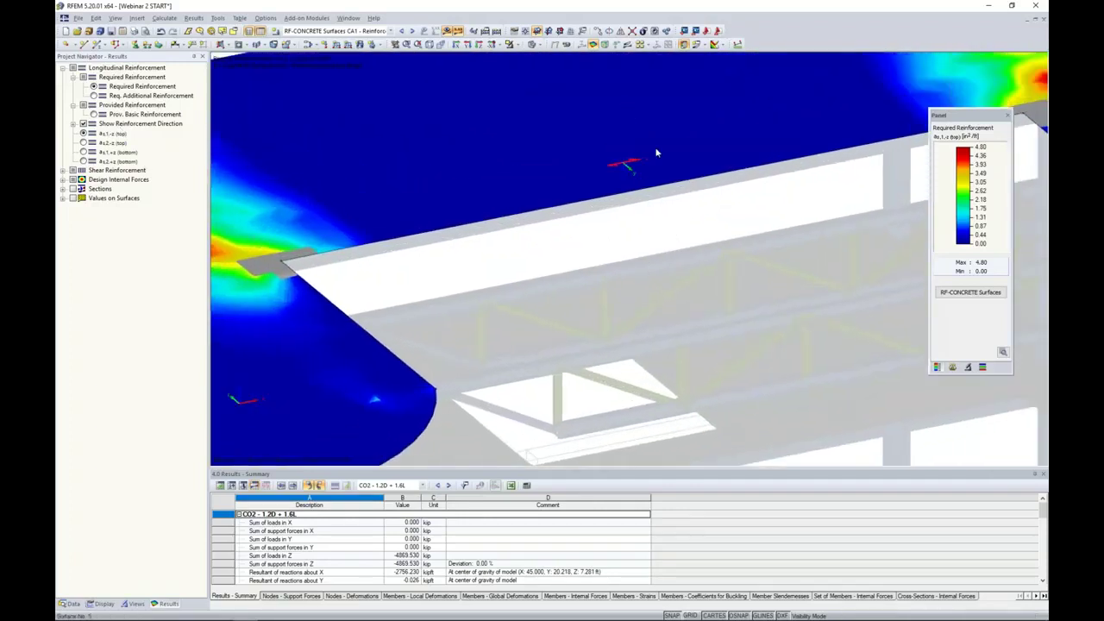
{"action": "scroll", "coordinate": [592, 235], "scroll_direction": "down", "scroll_amount": 1}
{"action": "scroll", "coordinate": [593, 234], "scroll_direction": "down", "scroll_amount": 3}
{"action": "middle_click_drag", "start_coordinate": [596, 259], "coordinate": [623, 230]}
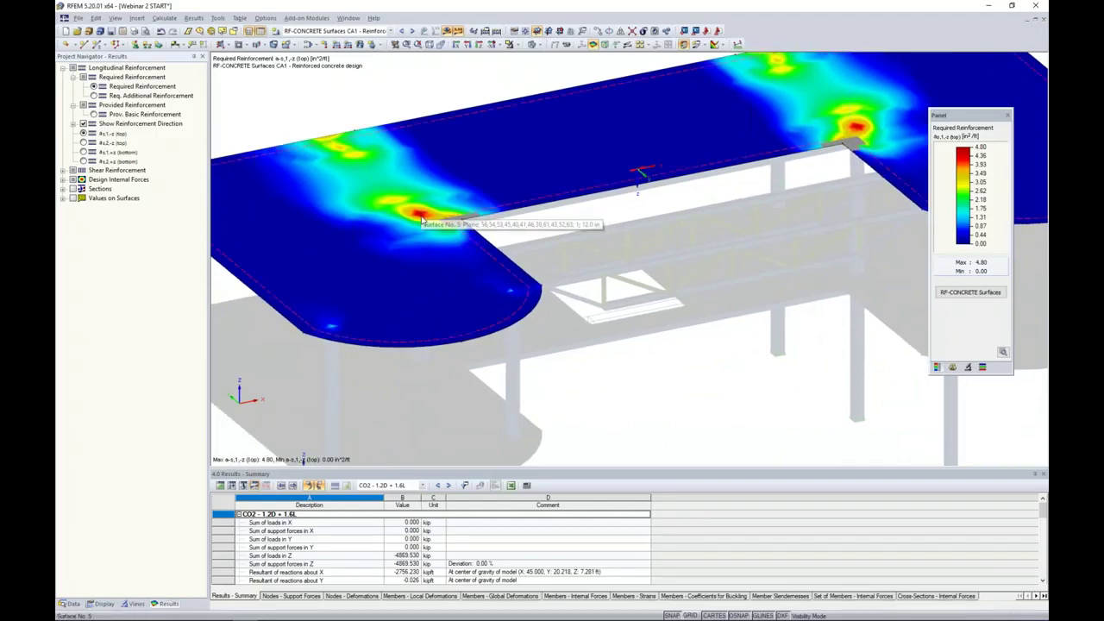
{"action": "scroll", "coordinate": [470, 233], "scroll_direction": "up", "scroll_amount": 3}
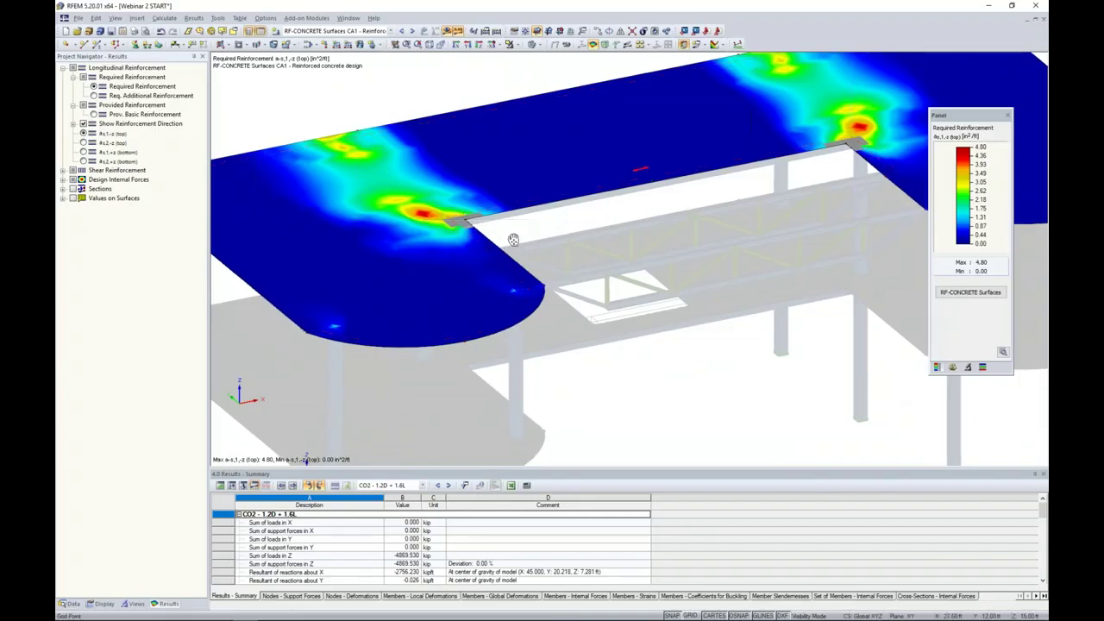
{"action": "scroll", "coordinate": [470, 233], "scroll_direction": "up", "scroll_amount": 1}
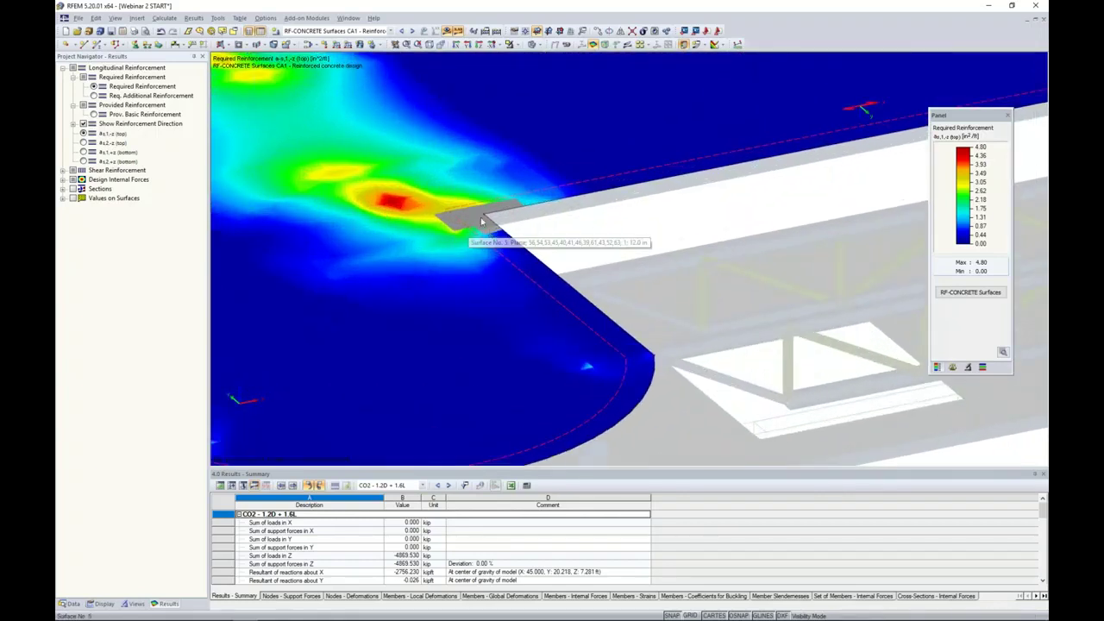
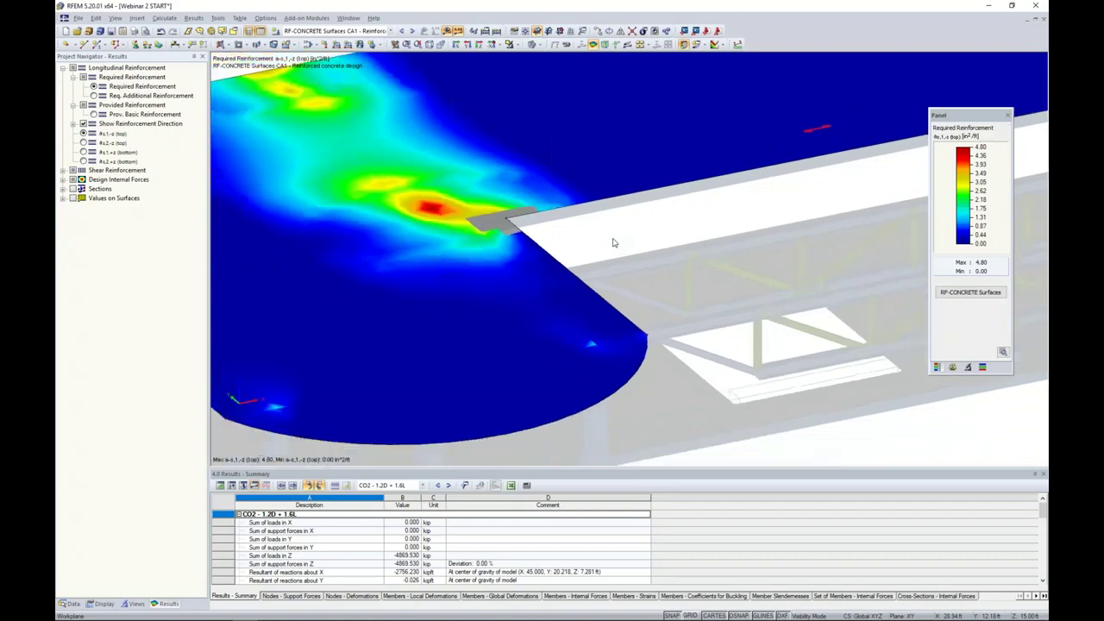
Examine the required reinforcement a-s,2,-z (top) and a-s,1,+z (bottom) on the upper slab, and turn off the results display.
{"action": "left_click", "coordinate": [83, 142]}
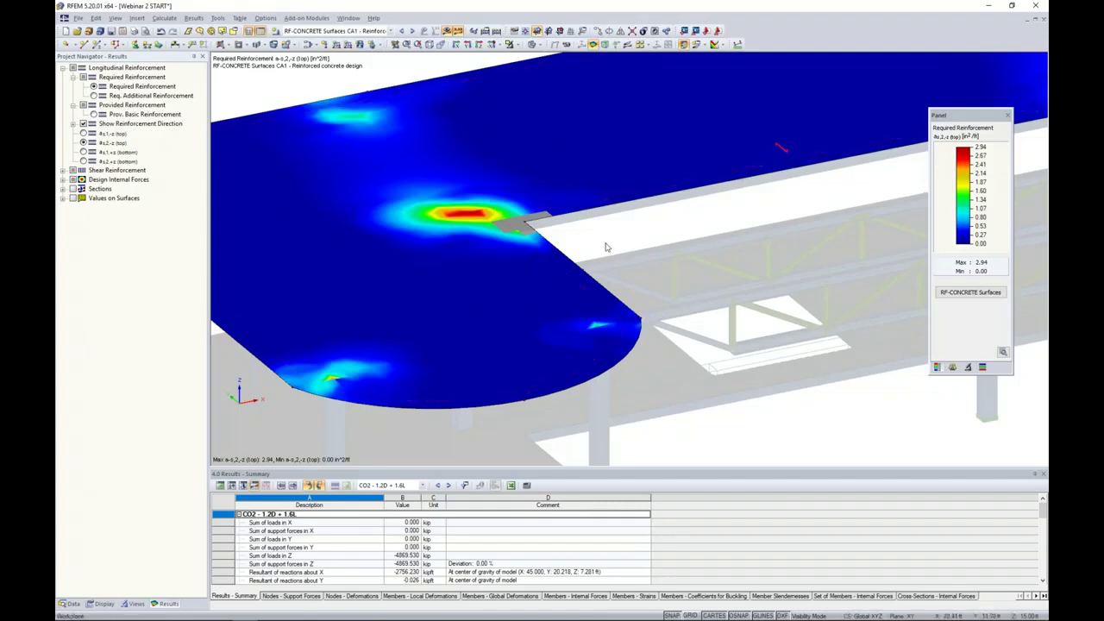
{"action": "left_click", "coordinate": [83, 152]}
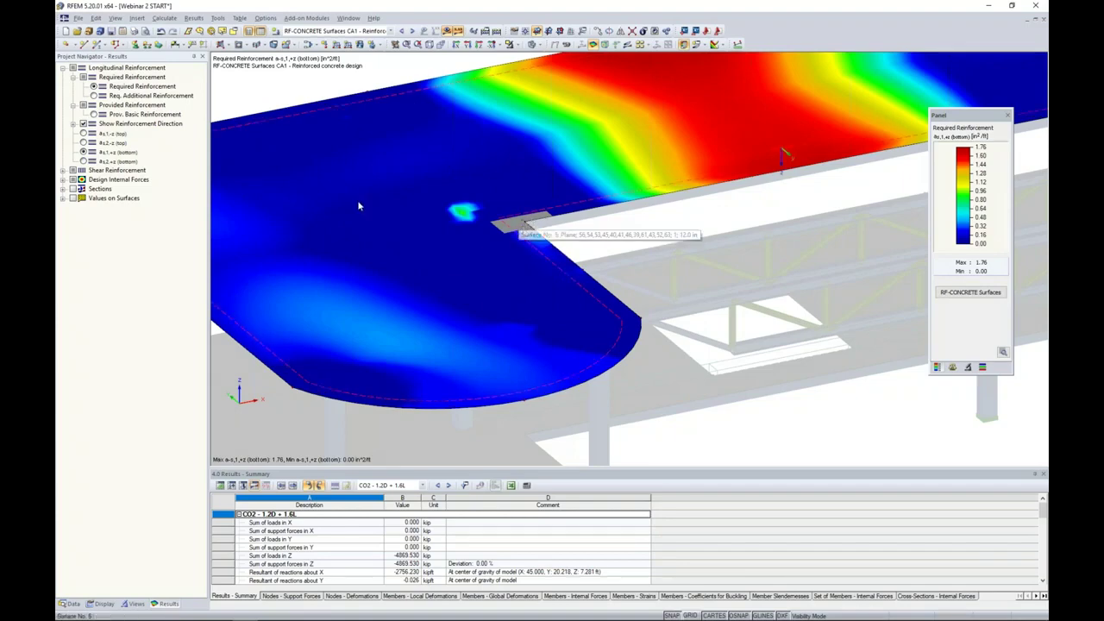
{"action": "left_click", "coordinate": [449, 32]}
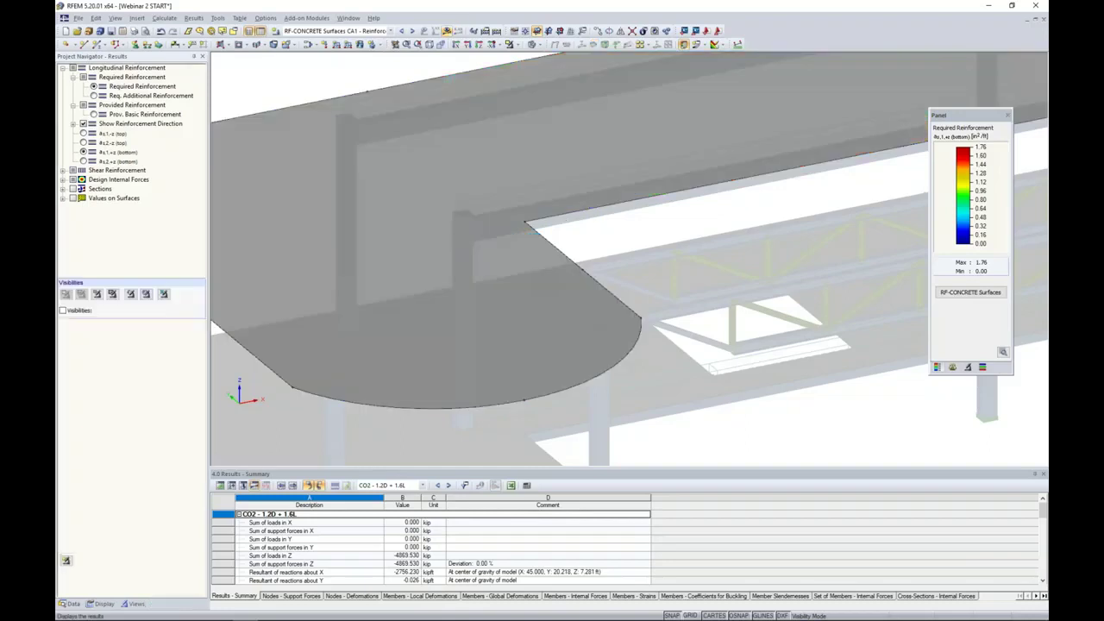
Switch the model to a wireframe display and examine the beam end and slab corner at the column.
{"action": "left_click", "coordinate": [539, 46]}
{"action": "left_click", "coordinate": [565, 82]}
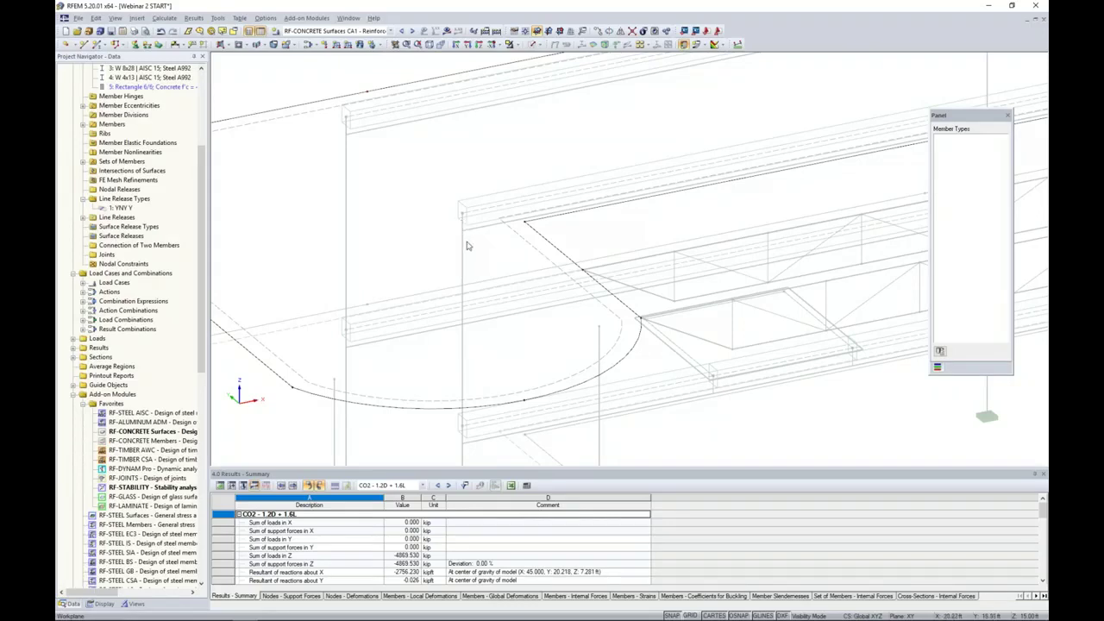
{"action": "scroll", "coordinate": [460, 227], "scroll_direction": "up", "scroll_amount": 5}
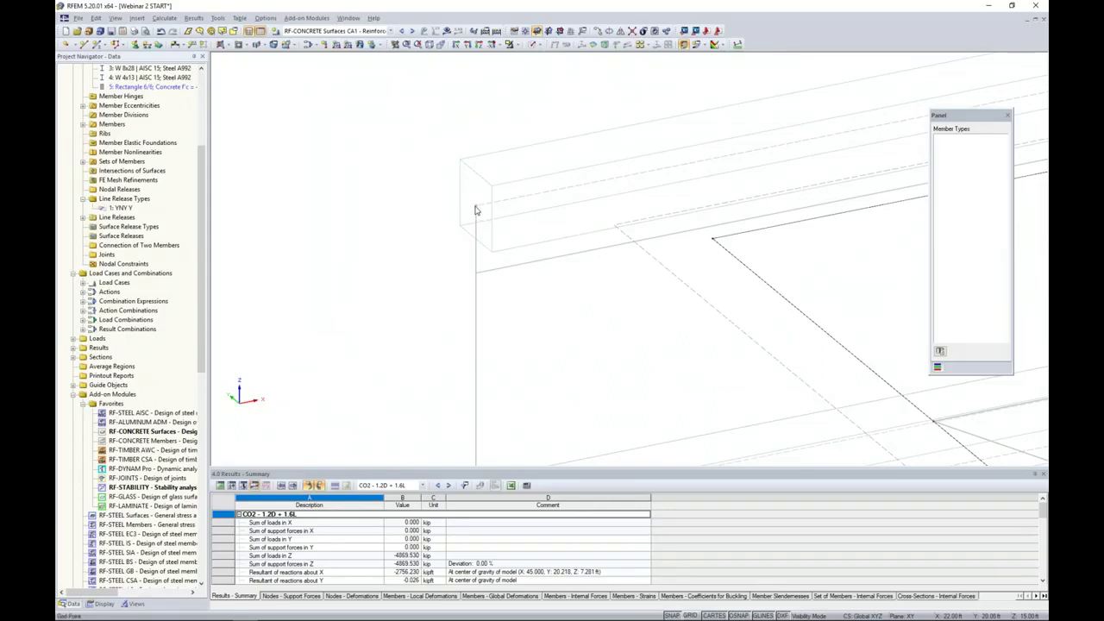
{"action": "scroll", "coordinate": [475, 210], "scroll_direction": "down", "scroll_amount": 5}
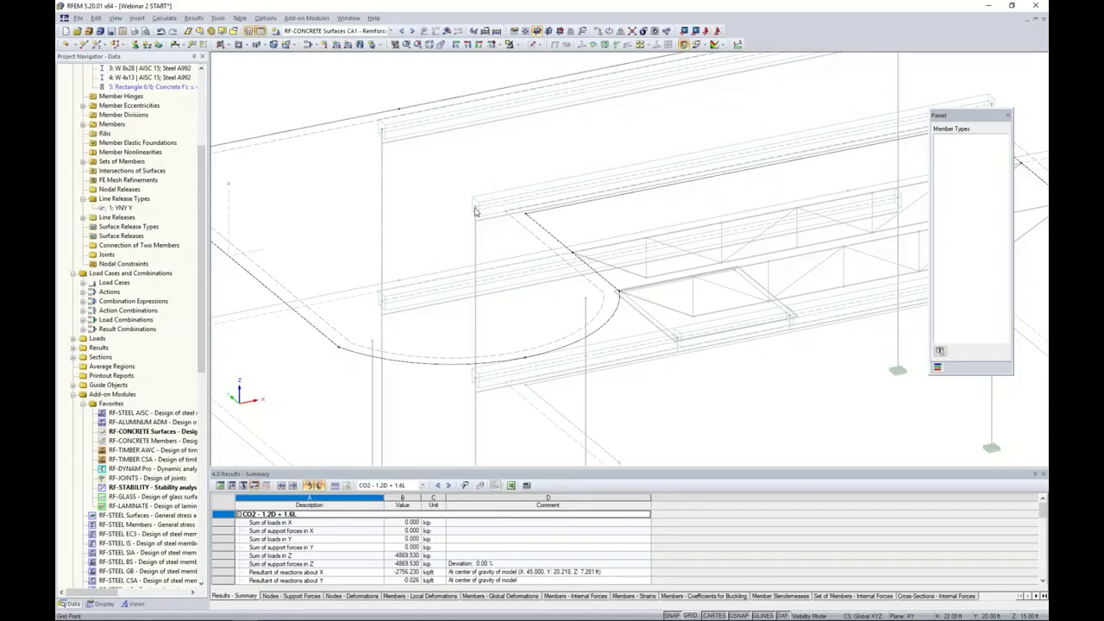
{"action": "scroll", "coordinate": [533, 223], "scroll_direction": "up", "scroll_amount": 4}
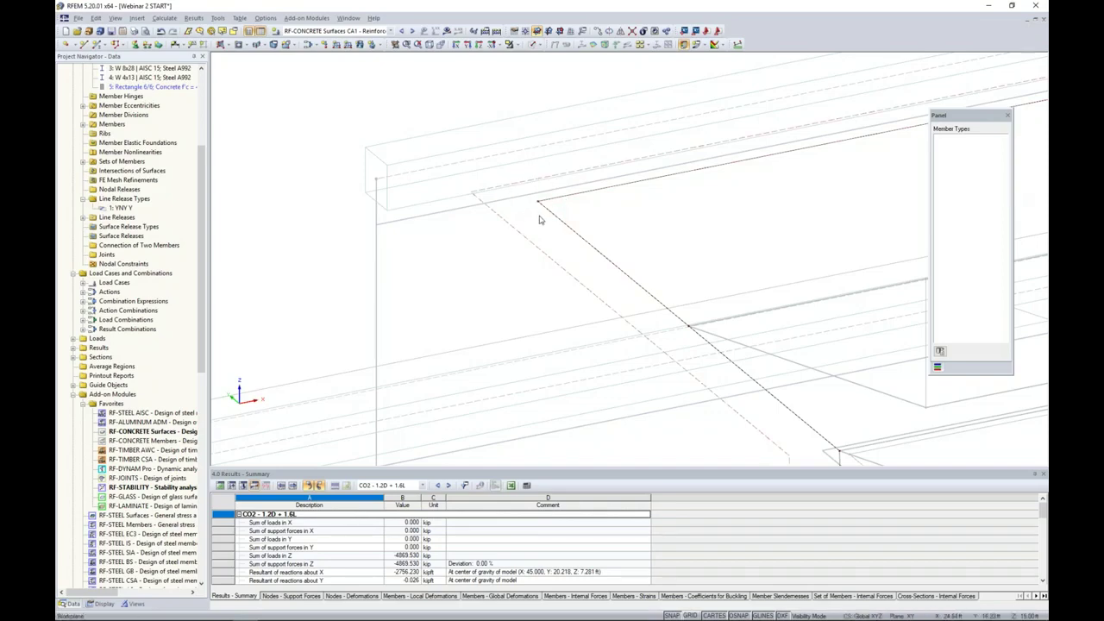
{"action": "scroll", "coordinate": [538, 219], "scroll_direction": "down", "scroll_amount": 2}
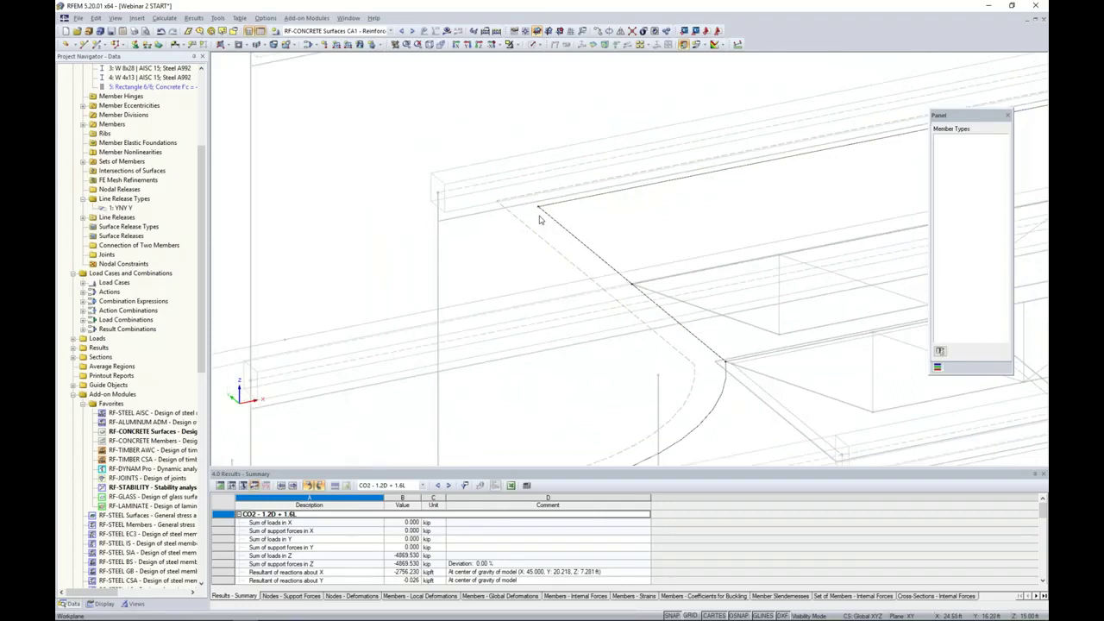
{"action": "scroll", "coordinate": [536, 219], "scroll_direction": "down", "scroll_amount": 3}
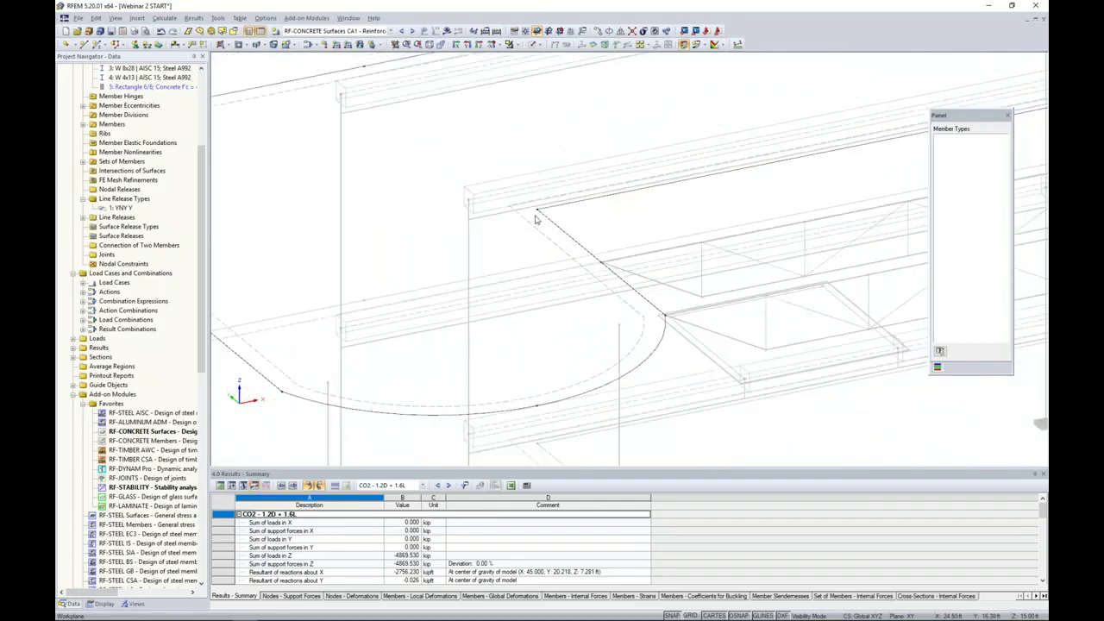
{"action": "scroll", "coordinate": [535, 220], "scroll_direction": "down", "scroll_amount": 1}
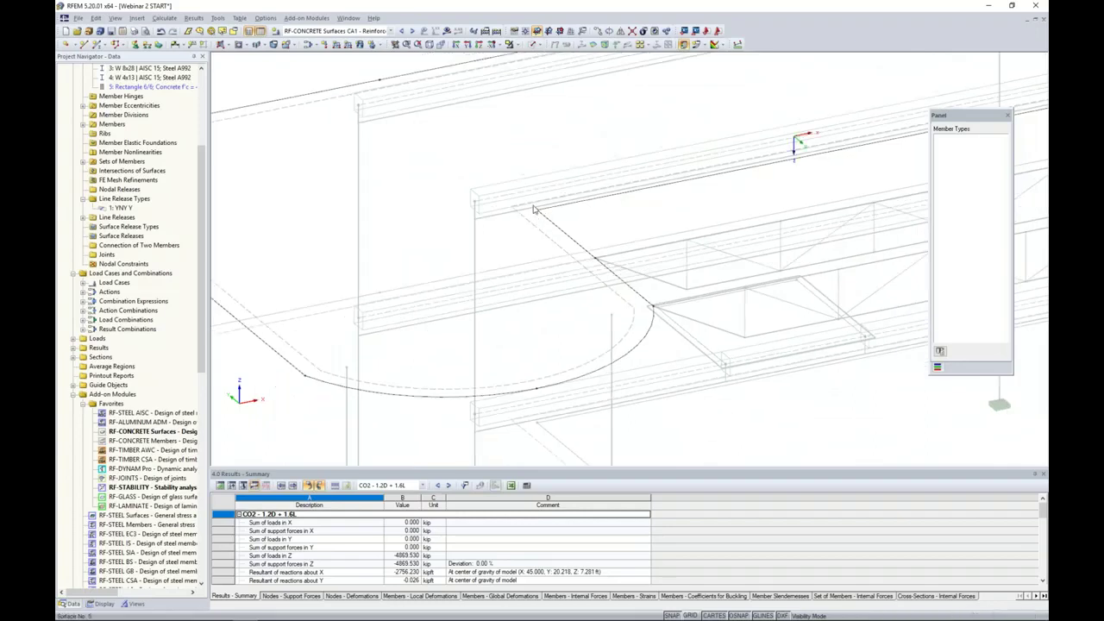
Restore the solid transparent display and cancel the visibility mode so the whole model is active.
{"action": "left_click", "coordinate": [538, 44]}
{"action": "left_click", "coordinate": [569, 77]}
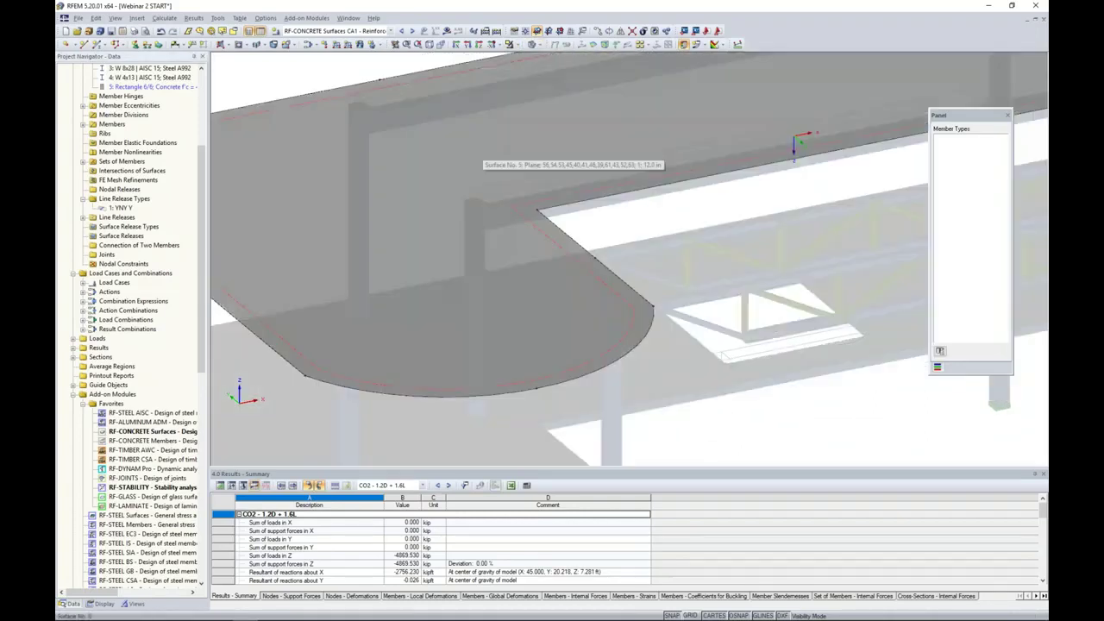
{"action": "scroll", "coordinate": [482, 151], "scroll_direction": "down", "scroll_amount": 2}
{"action": "left_click", "coordinate": [519, 45]}
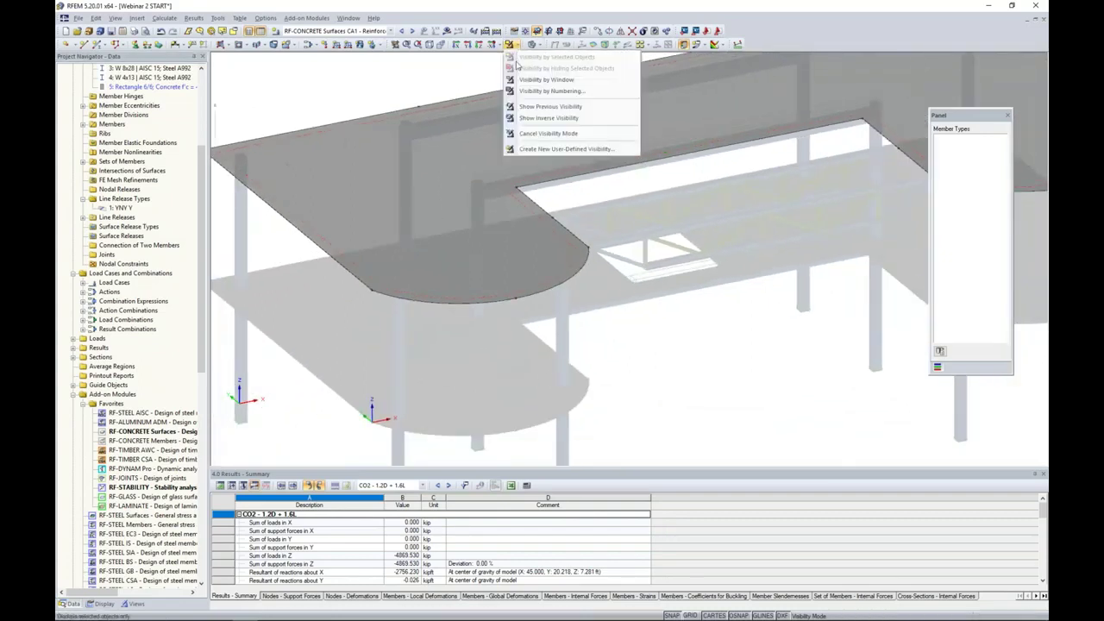
{"action": "left_click", "coordinate": [561, 134]}
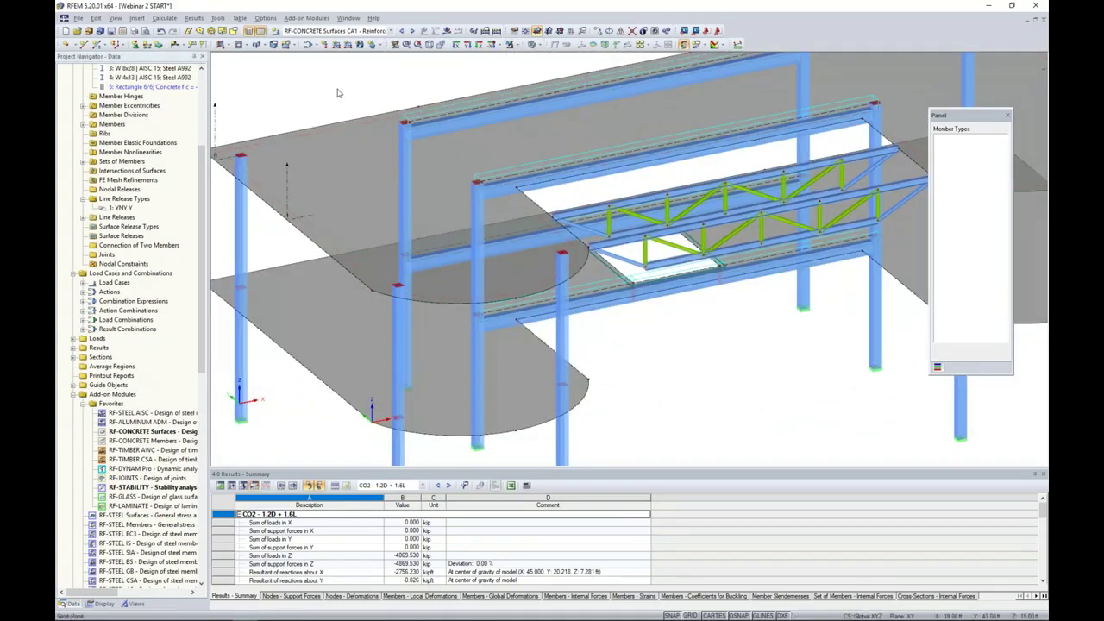
Start a new average region and assign it to the upper slab, surface 5.
{"action": "right_click", "coordinate": [117, 369]}
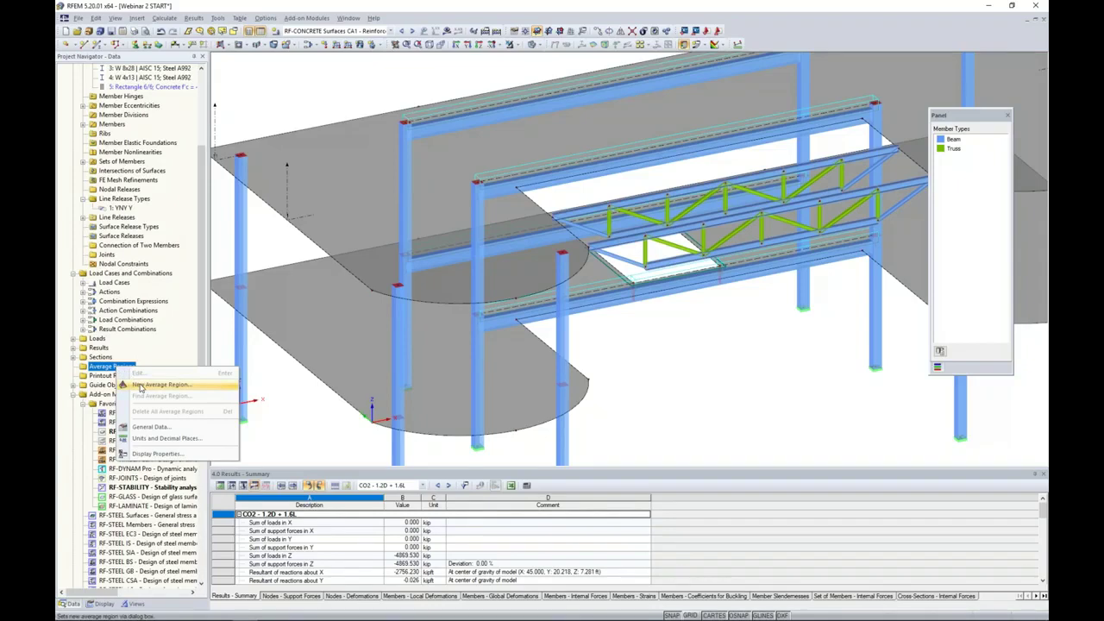
{"action": "left_click", "coordinate": [141, 387]}
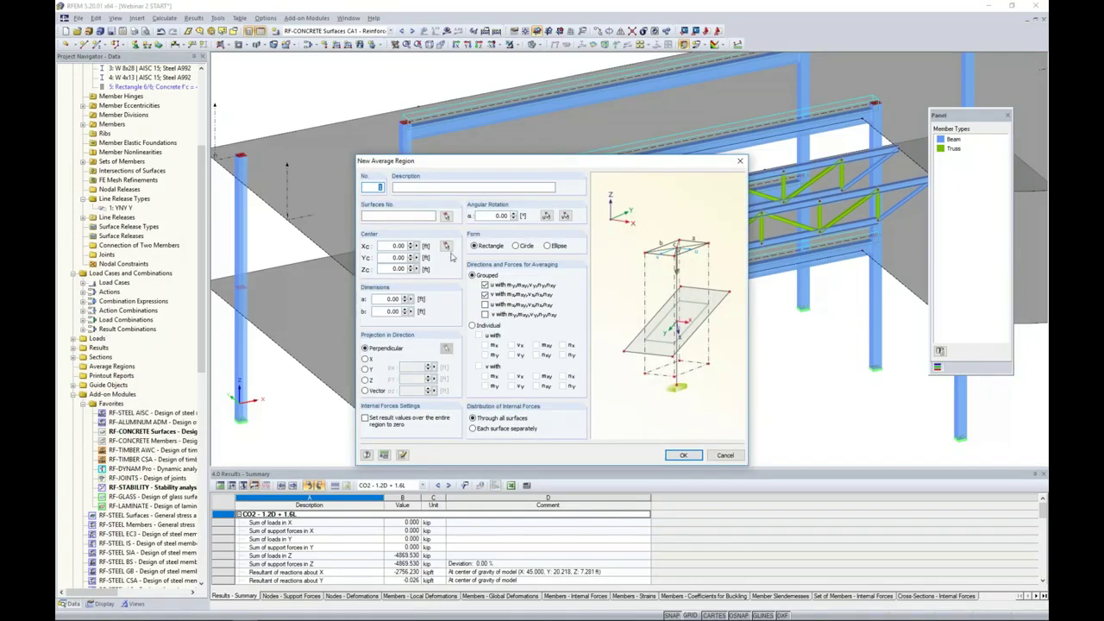
{"action": "left_click", "coordinate": [446, 216]}
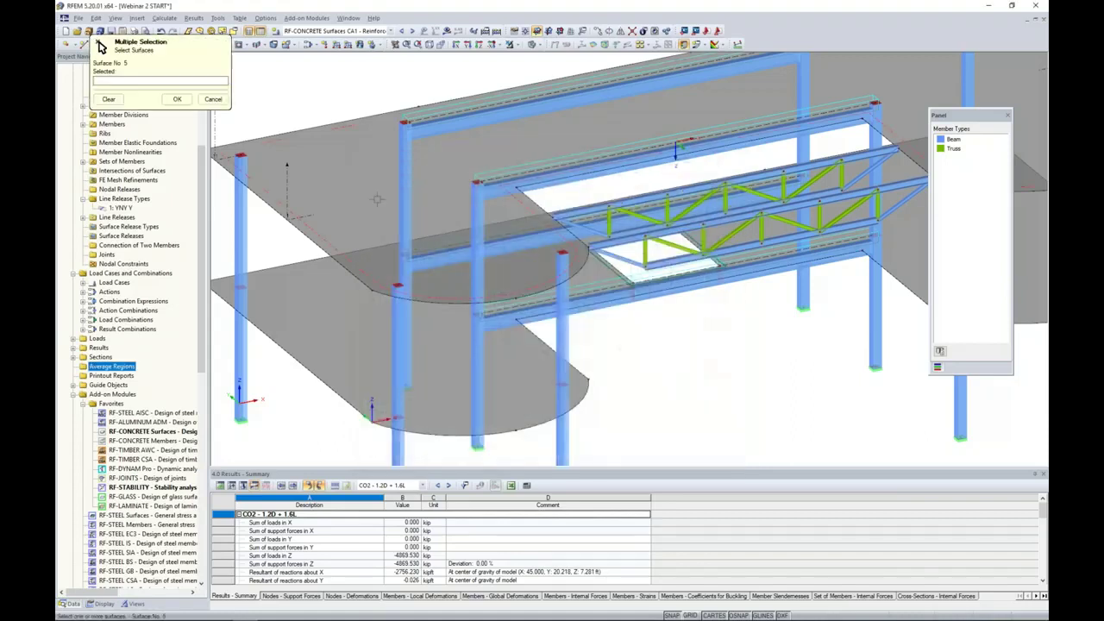
{"action": "left_click", "coordinate": [364, 192]}
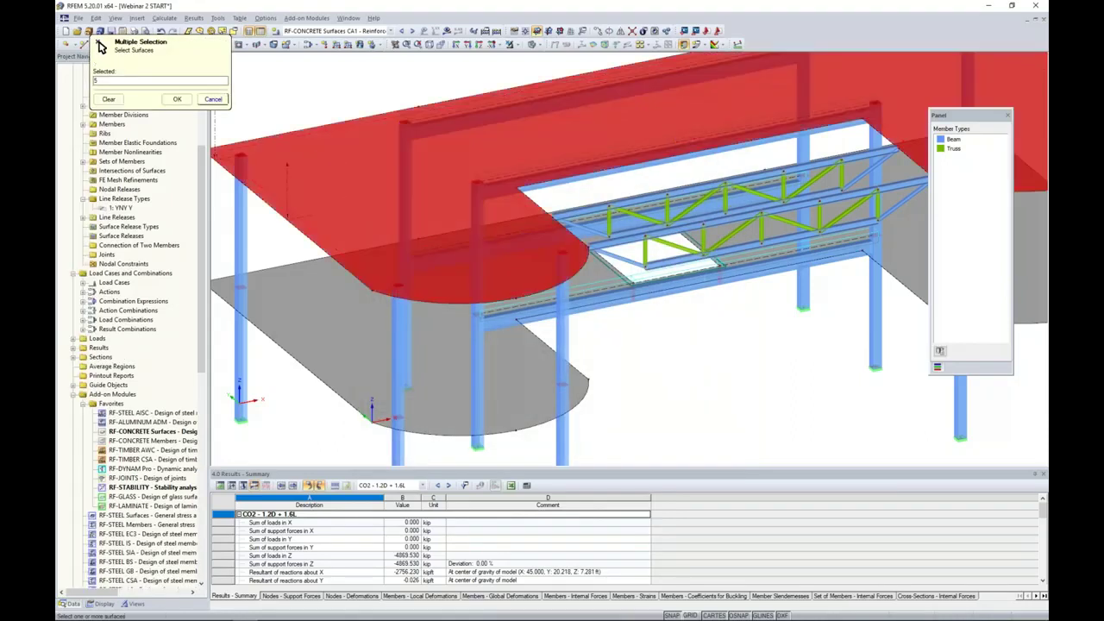
{"action": "left_click", "coordinate": [177, 98]}
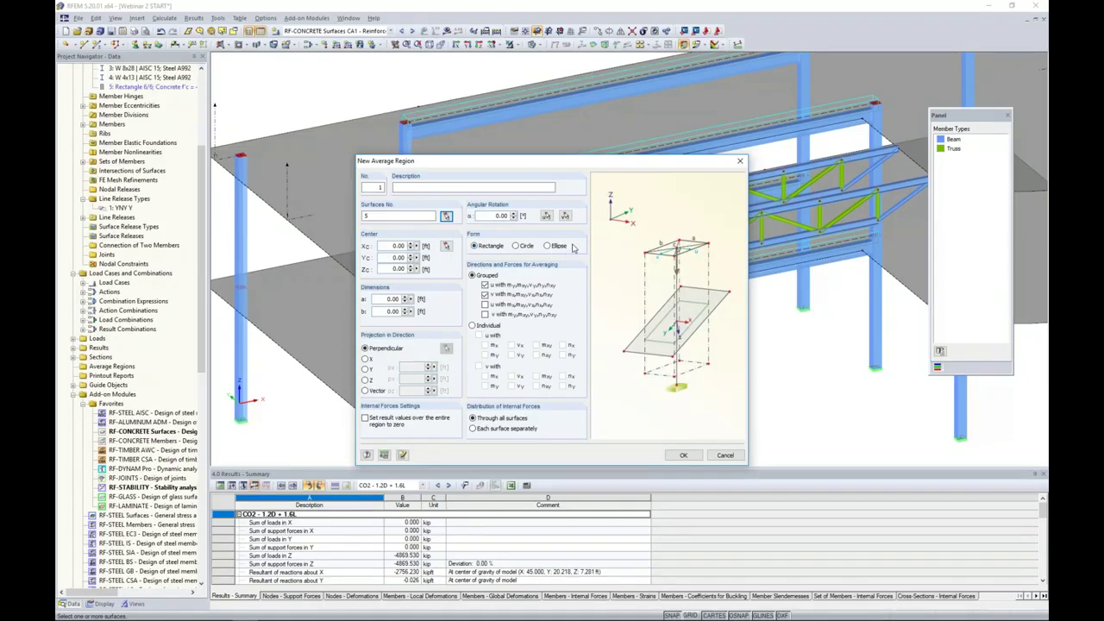
Set the rectangular average region's dimensions to 3 ft by 3 ft and centre it on the front column's top node.
{"action": "left_click_drag", "start_coordinate": [383, 300], "coordinate": [454, 303]}
{"action": "type", "text": "3"}
{"action": "key", "text": "Tab"}
{"action": "type", "text": "3"}
{"action": "left_click", "coordinate": [446, 247]}
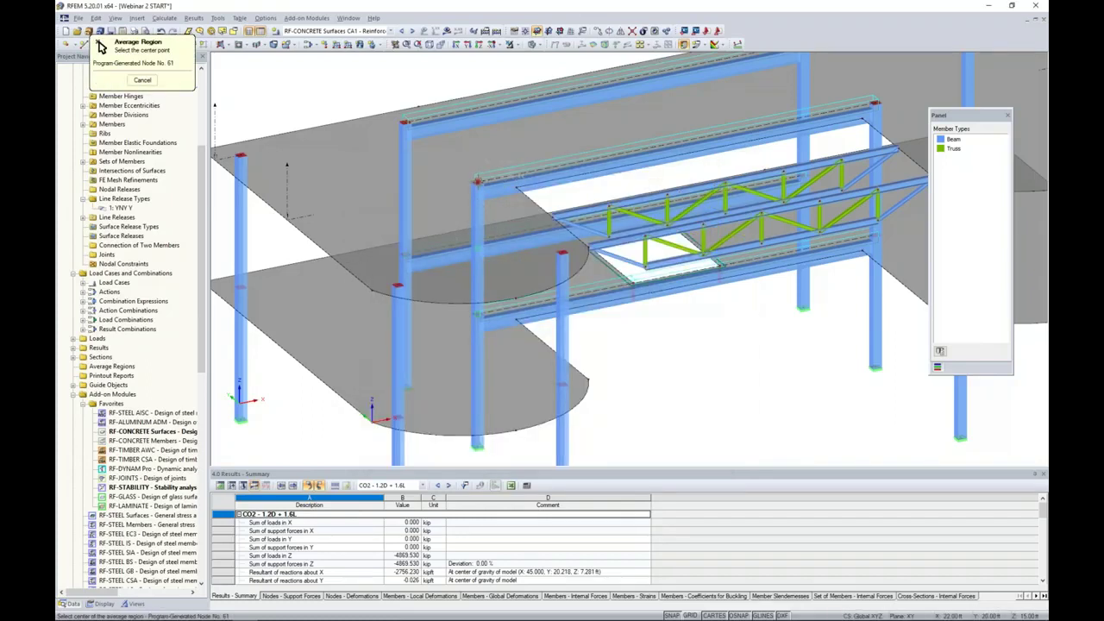
{"action": "left_click", "coordinate": [477, 182]}
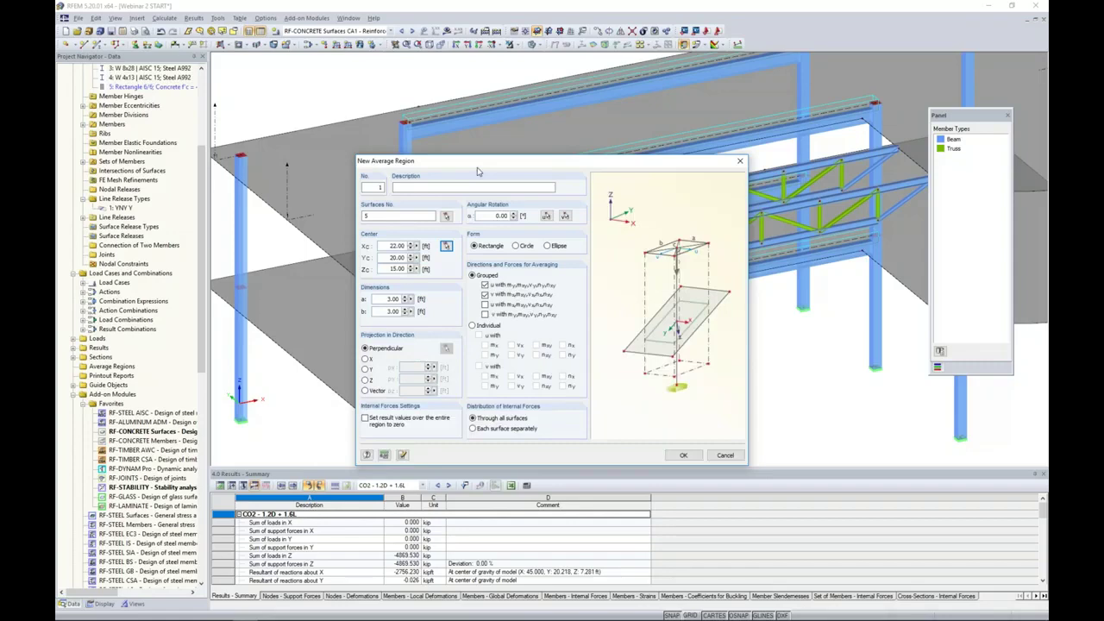
Enable the two remaining grouped direction and force options for averaging, and create the region.
{"action": "left_click", "coordinate": [484, 304]}
{"action": "left_click", "coordinate": [485, 314]}
{"action": "left_click", "coordinate": [680, 455]}
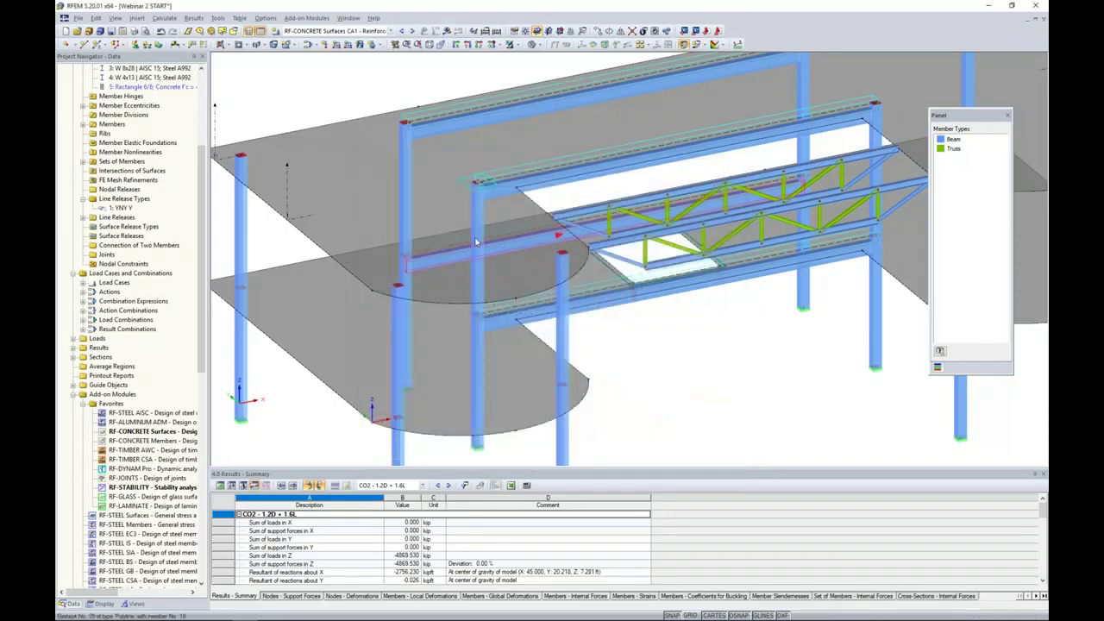
Copy the average region to the tops of the other three columns carrying the upper slab's two long beams.
{"action": "scroll", "coordinate": [479, 185], "scroll_direction": "up", "scroll_amount": 4}
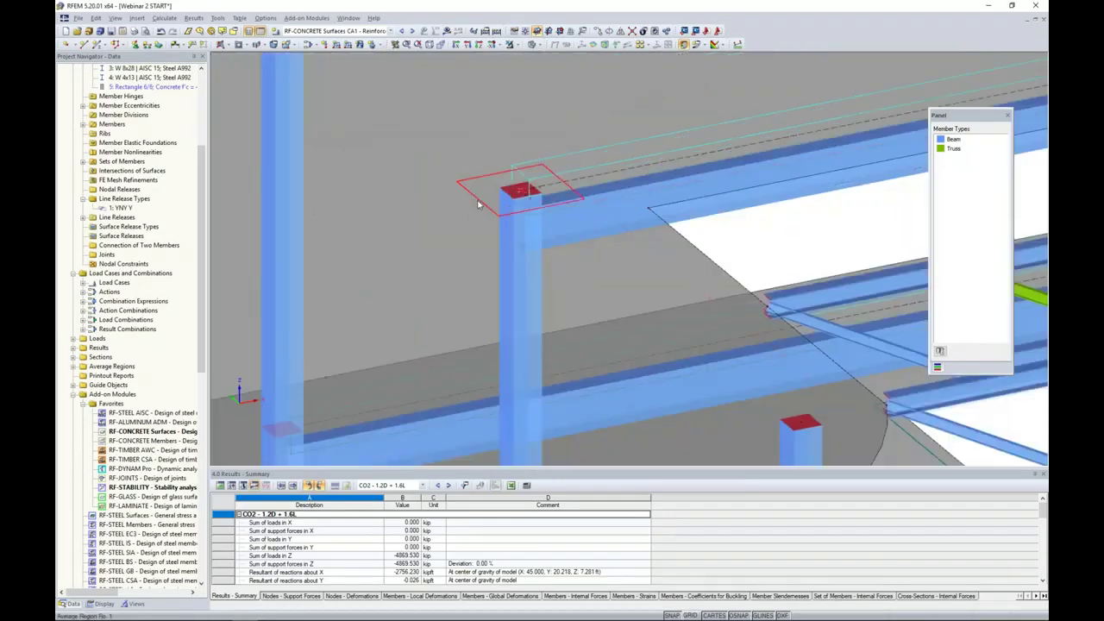
{"action": "scroll", "coordinate": [484, 203], "scroll_direction": "down", "scroll_amount": 4}
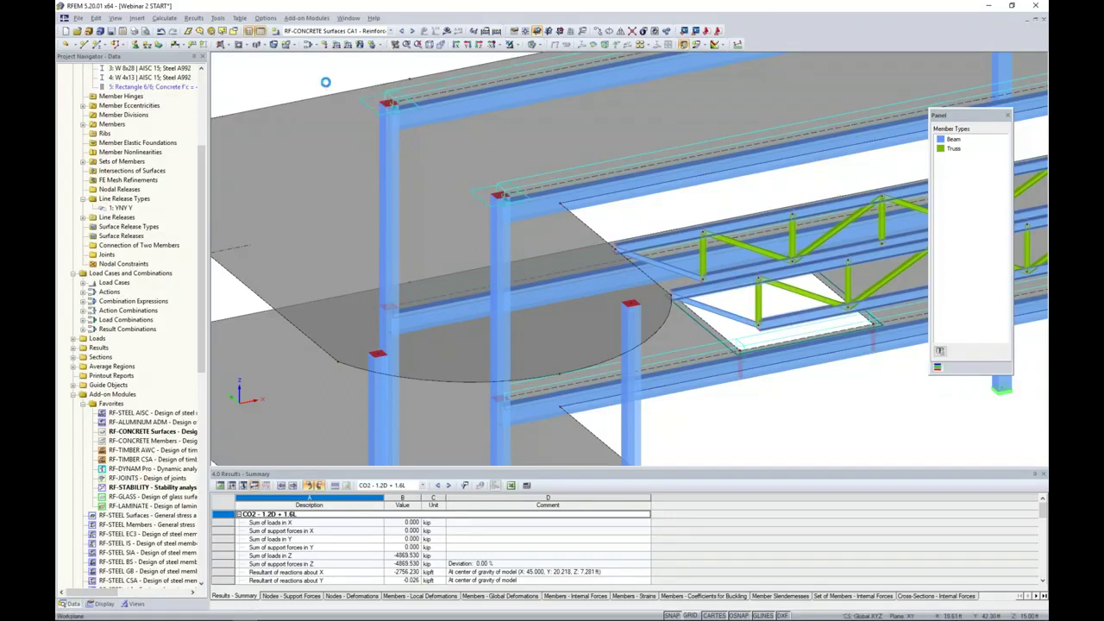
{"action": "scroll", "coordinate": [331, 89], "scroll_direction": "down", "scroll_amount": 1}
{"action": "middle_click_drag", "start_coordinate": [330, 86], "coordinate": [355, 126]}
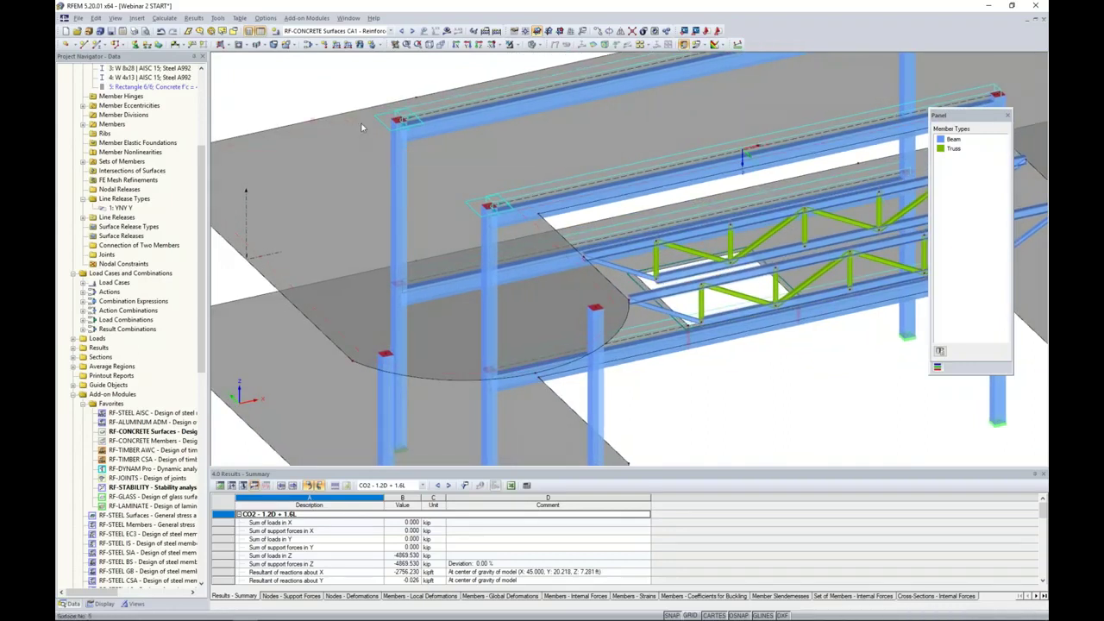
{"action": "scroll", "coordinate": [352, 115], "scroll_direction": "down", "scroll_amount": 2}
{"action": "middle_click_drag", "start_coordinate": [475, 162], "coordinate": [425, 207]}
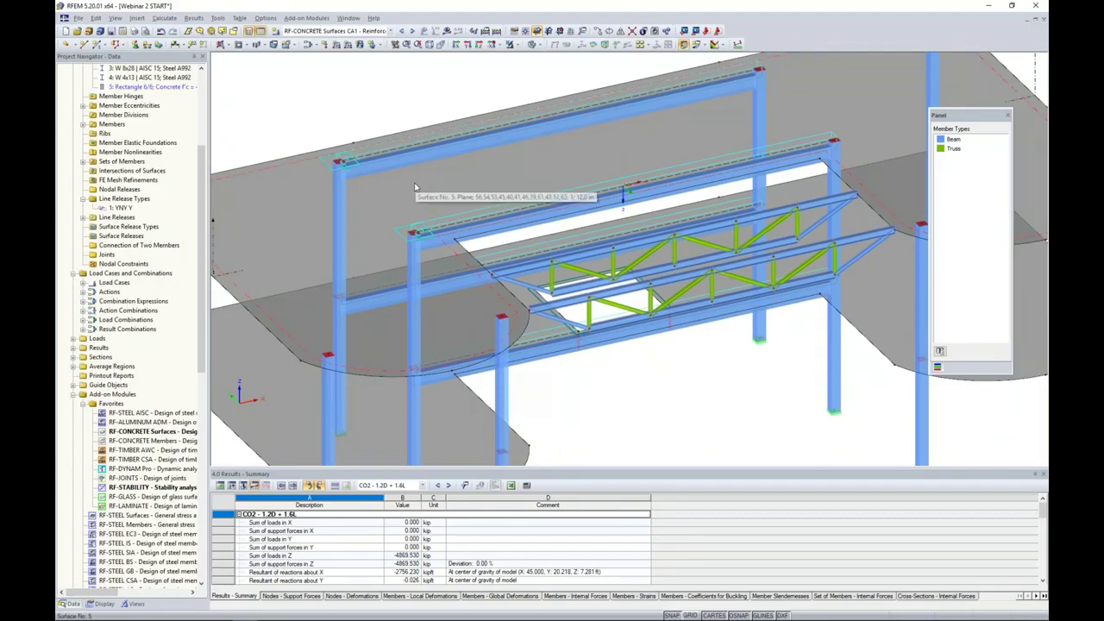
{"action": "left_click", "coordinate": [336, 171]}
{"action": "left_click", "coordinate": [414, 232], "text": "ctrl"}
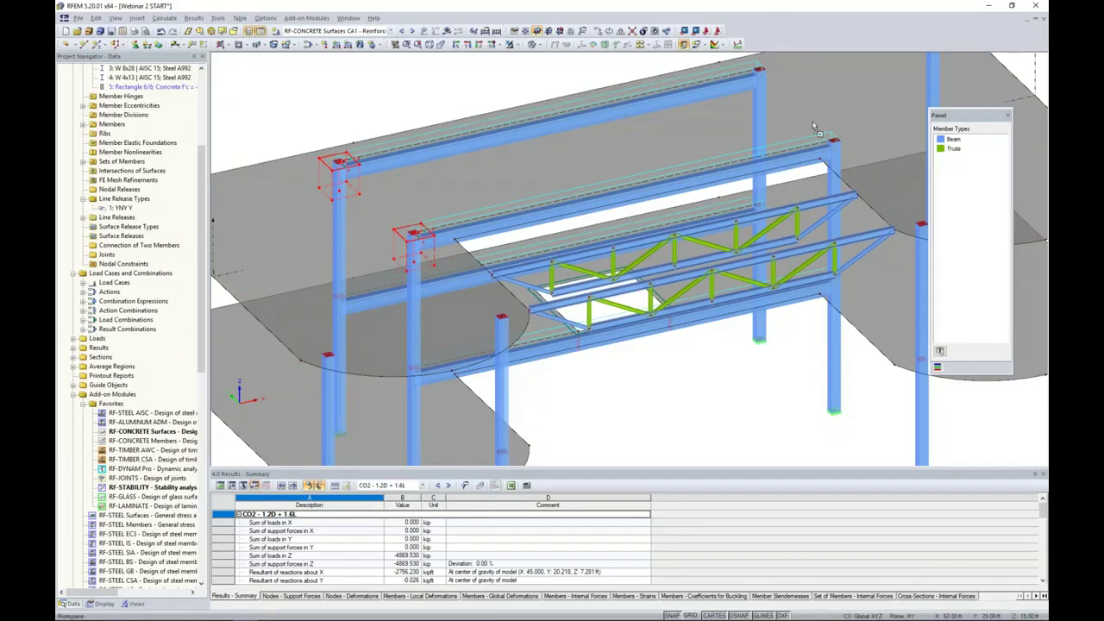
{"action": "key", "text": "Escape"}
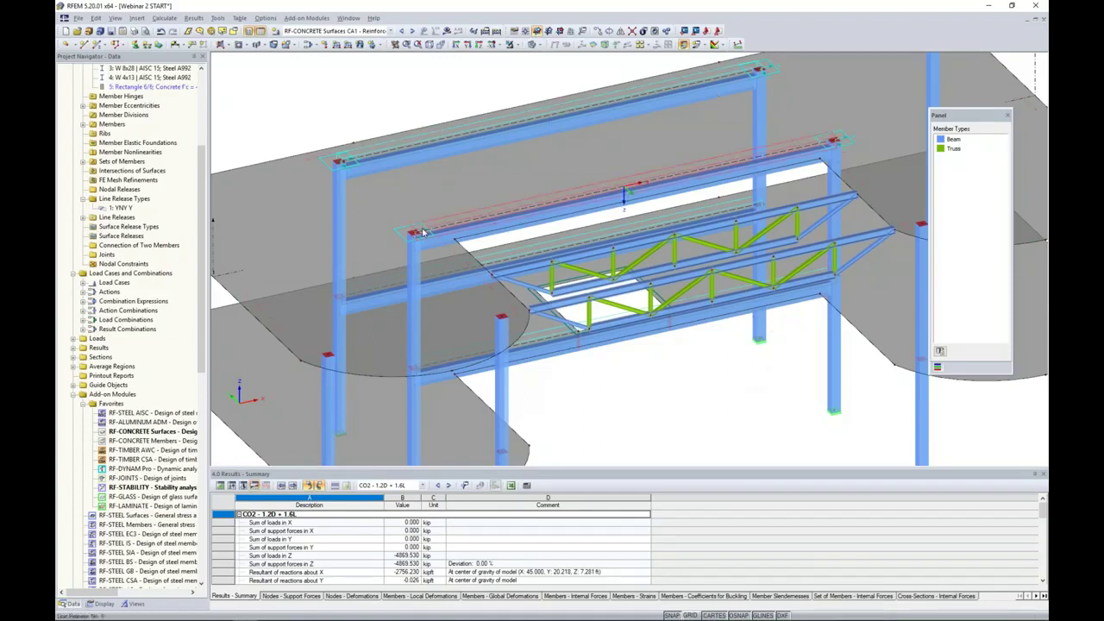
Start another new average region and assign it to surface 5, the upper slab.
{"action": "scroll", "coordinate": [592, 377], "scroll_direction": "down", "scroll_amount": 1}
{"action": "middle_click_drag", "start_coordinate": [593, 377], "coordinate": [527, 326], "text": "ctrl"}
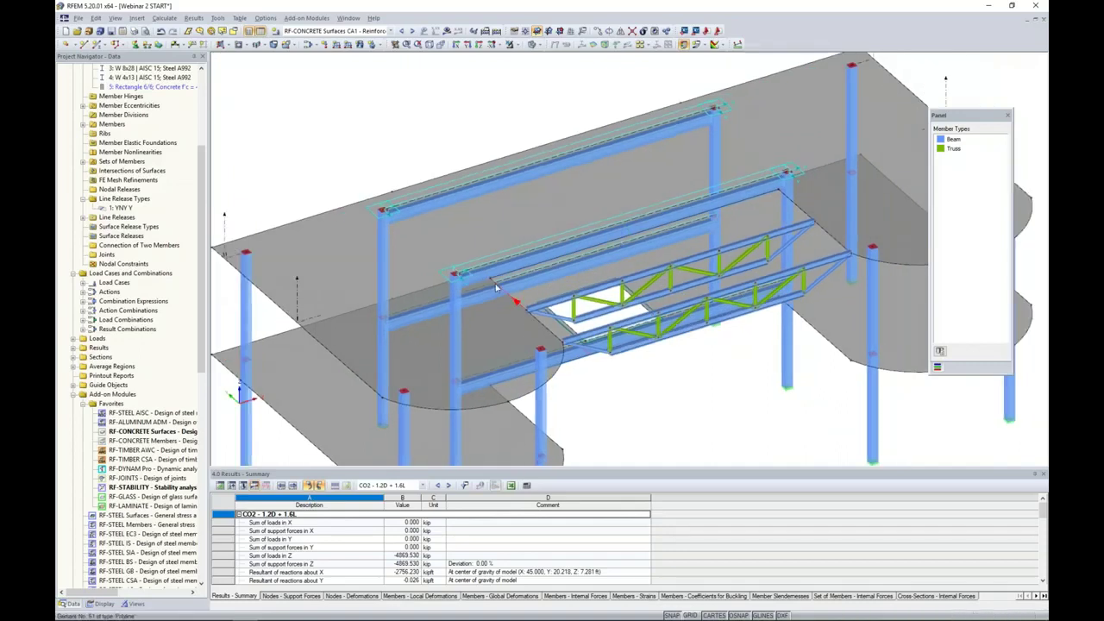
{"action": "scroll", "coordinate": [496, 289], "scroll_direction": "up", "scroll_amount": 3}
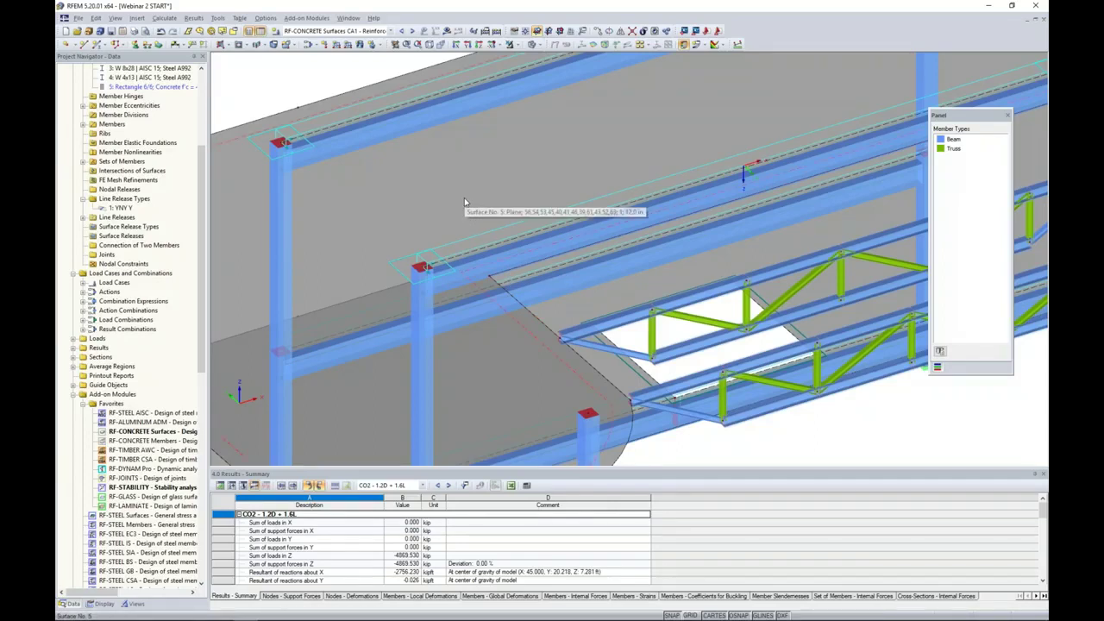
{"action": "scroll", "coordinate": [464, 202], "scroll_direction": "down", "scroll_amount": 1}
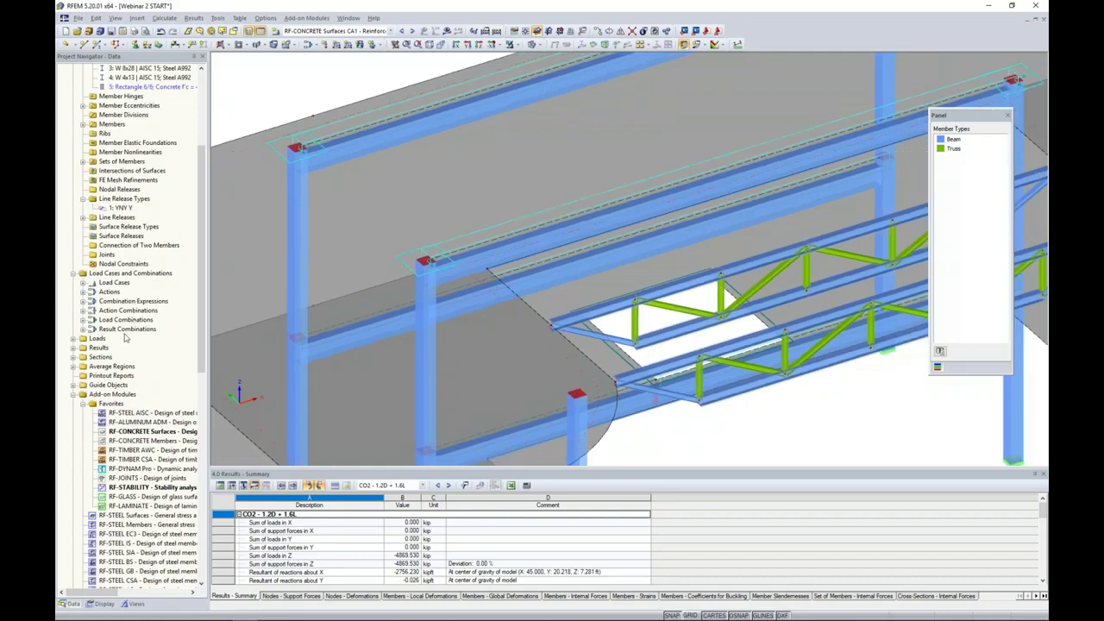
{"action": "right_click", "coordinate": [118, 368]}
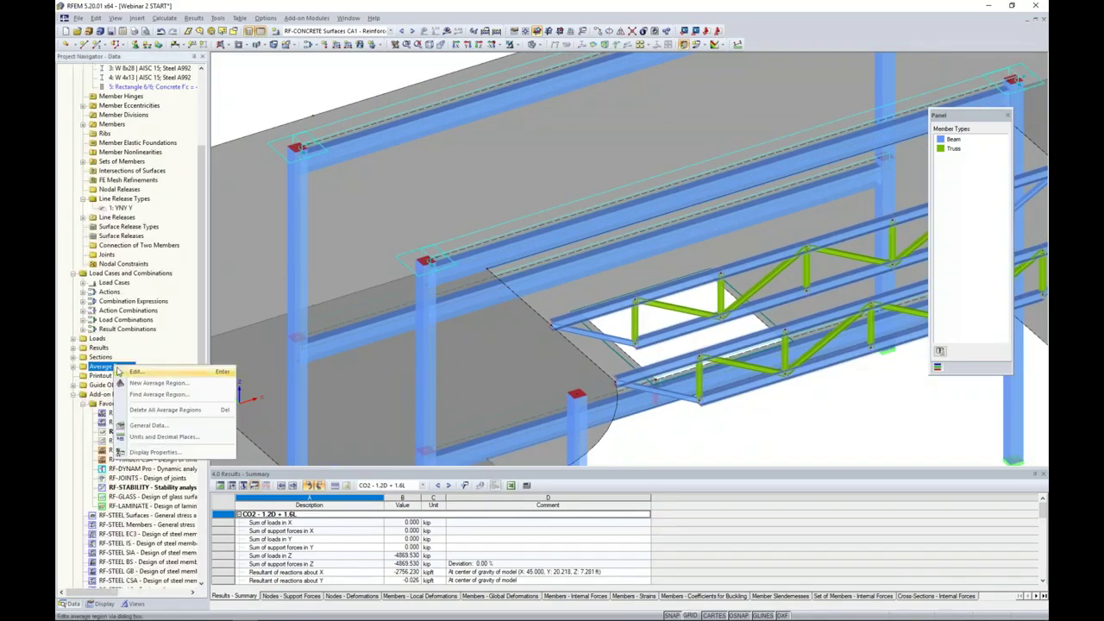
{"action": "left_click", "coordinate": [145, 383]}
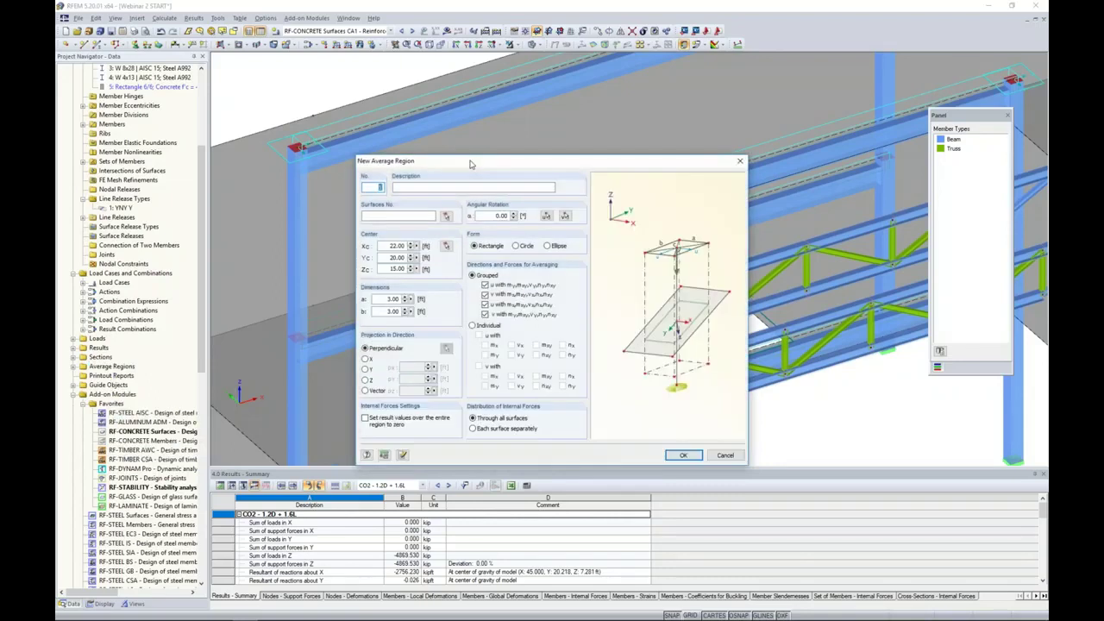
{"action": "left_click", "coordinate": [448, 215]}
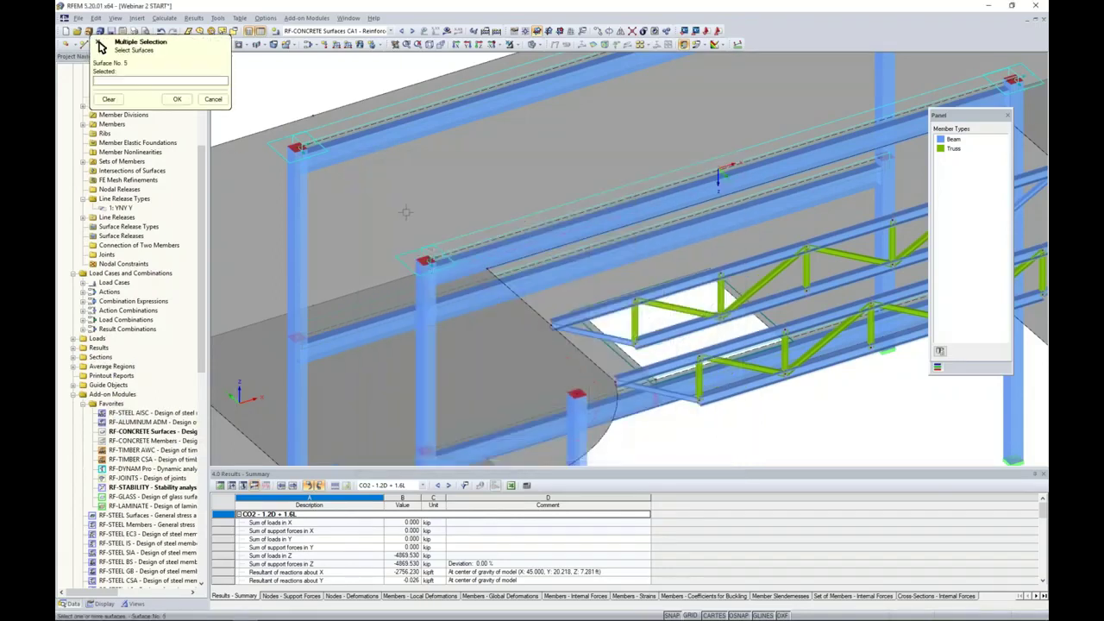
{"action": "left_click", "coordinate": [720, 177]}
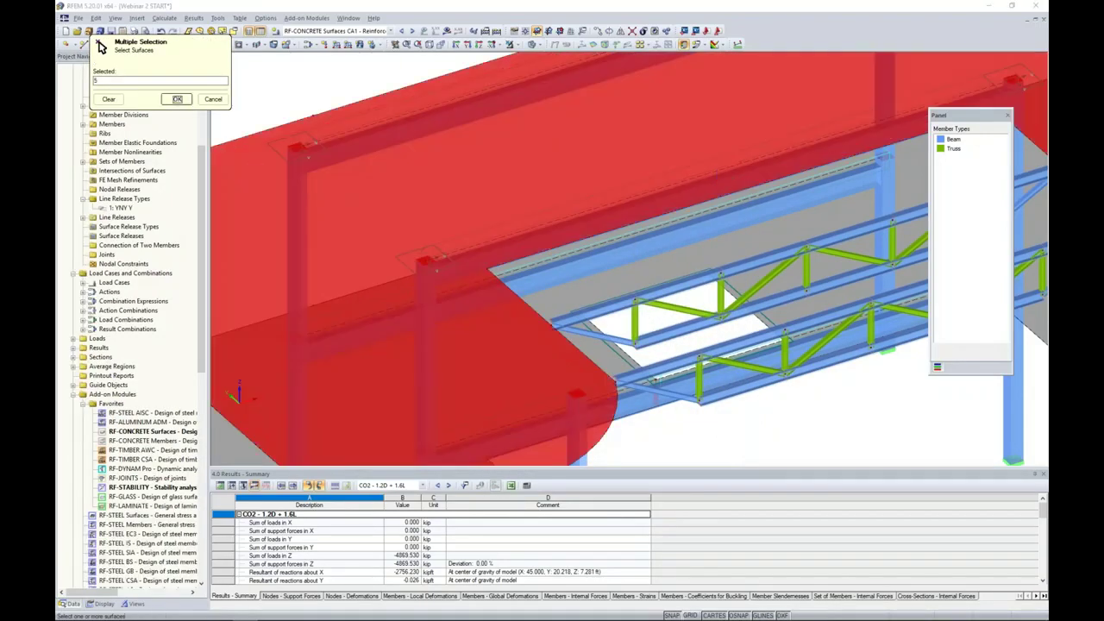
{"action": "left_click", "coordinate": [176, 99]}
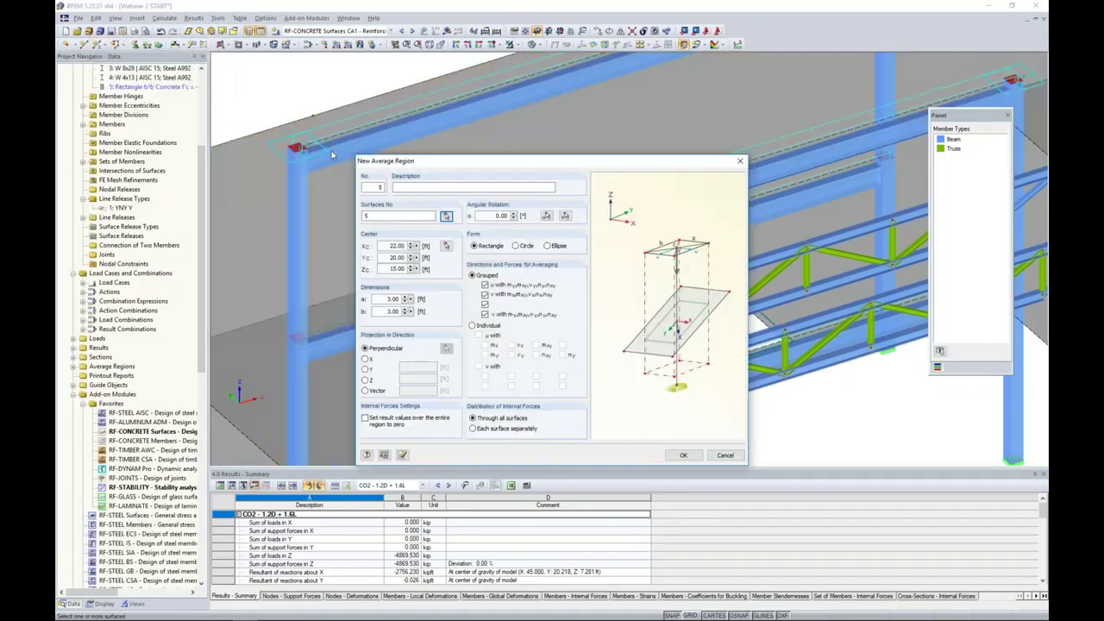
Make the new average region a circle of 3 ft diameter centred on the upper slab's inner corner node, and create it.
{"action": "left_click", "coordinate": [515, 246]}
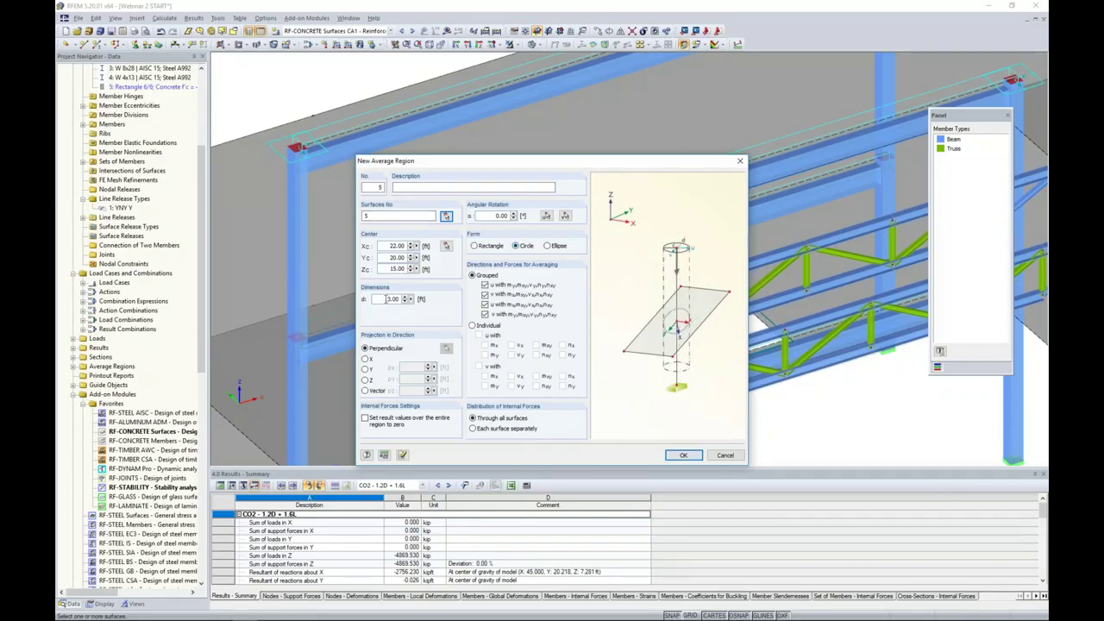
{"action": "left_click", "coordinate": [446, 246]}
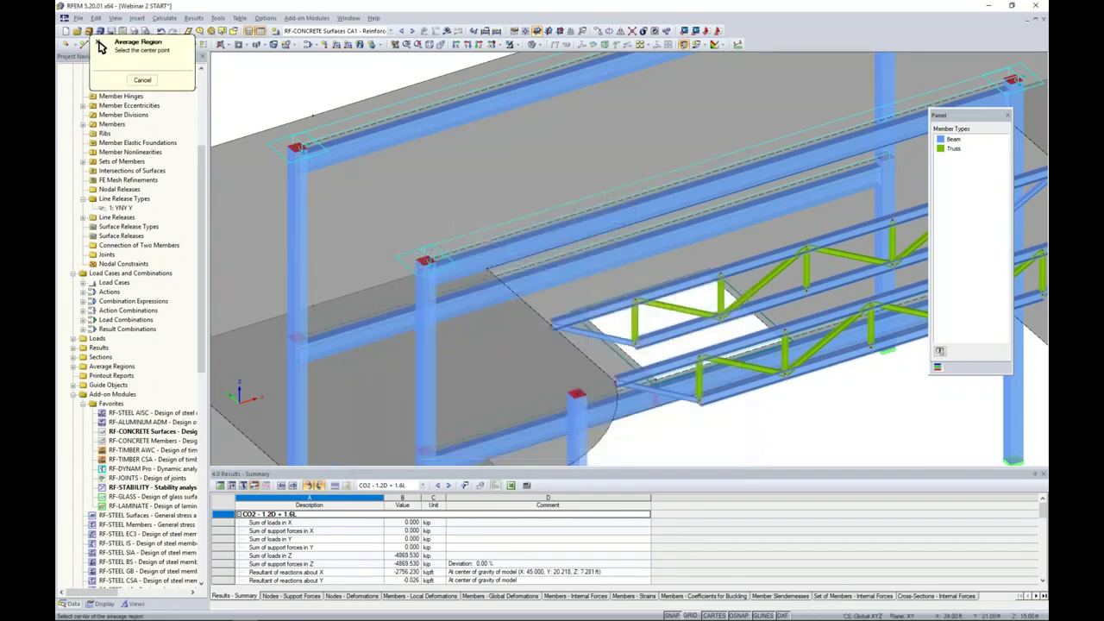
{"action": "left_click", "coordinate": [486, 268]}
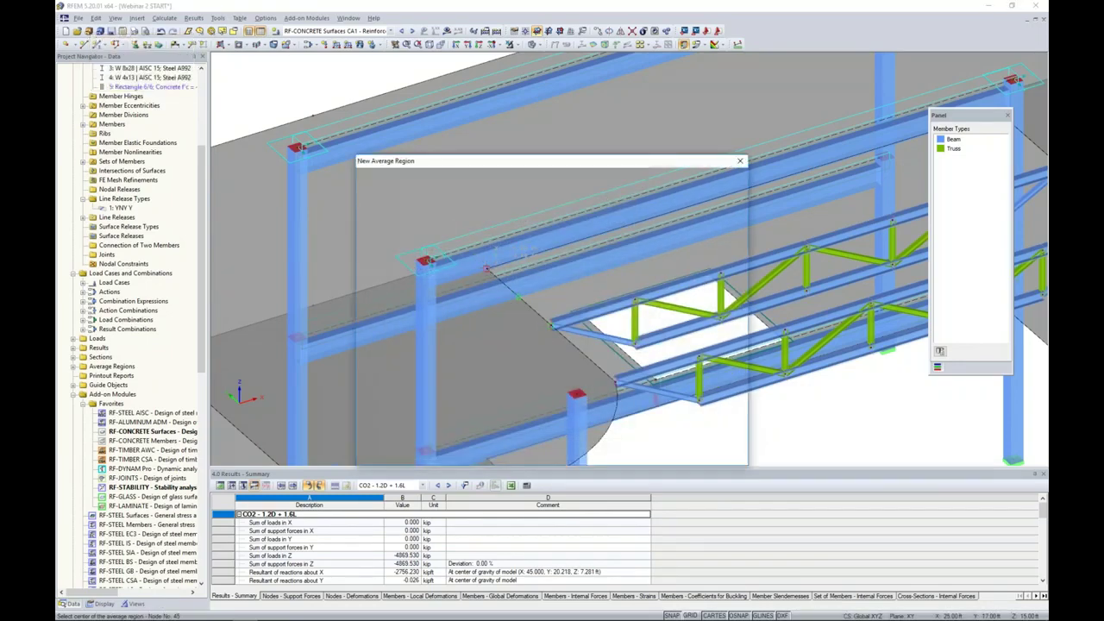
{"action": "left_click_drag", "start_coordinate": [530, 163], "coordinate": [756, 159]}
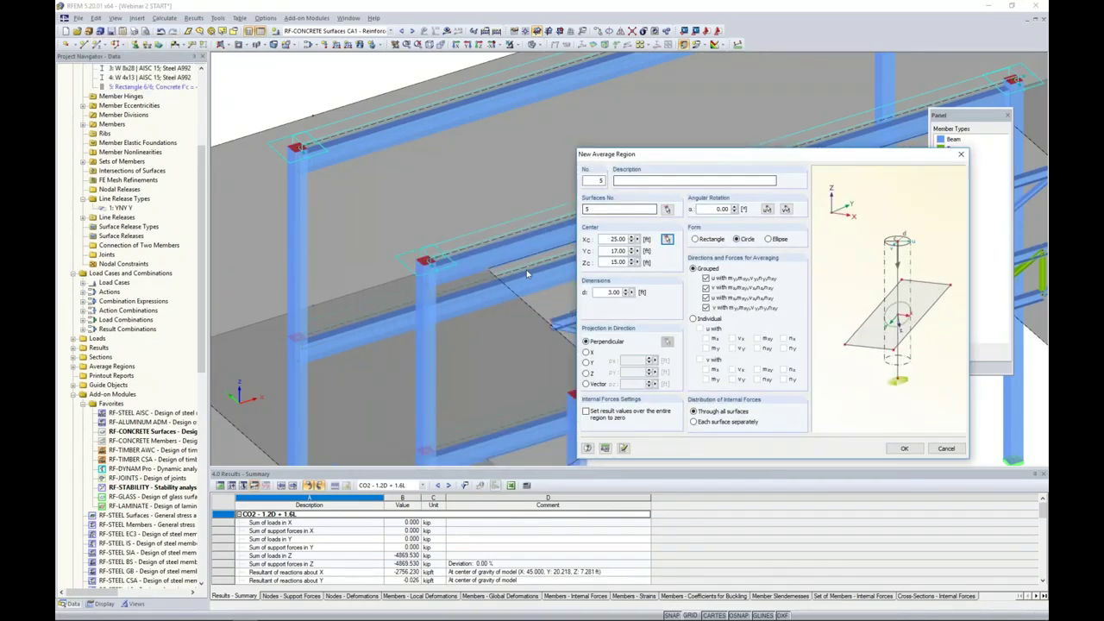
{"action": "left_click_drag", "start_coordinate": [668, 156], "coordinate": [470, 122]}
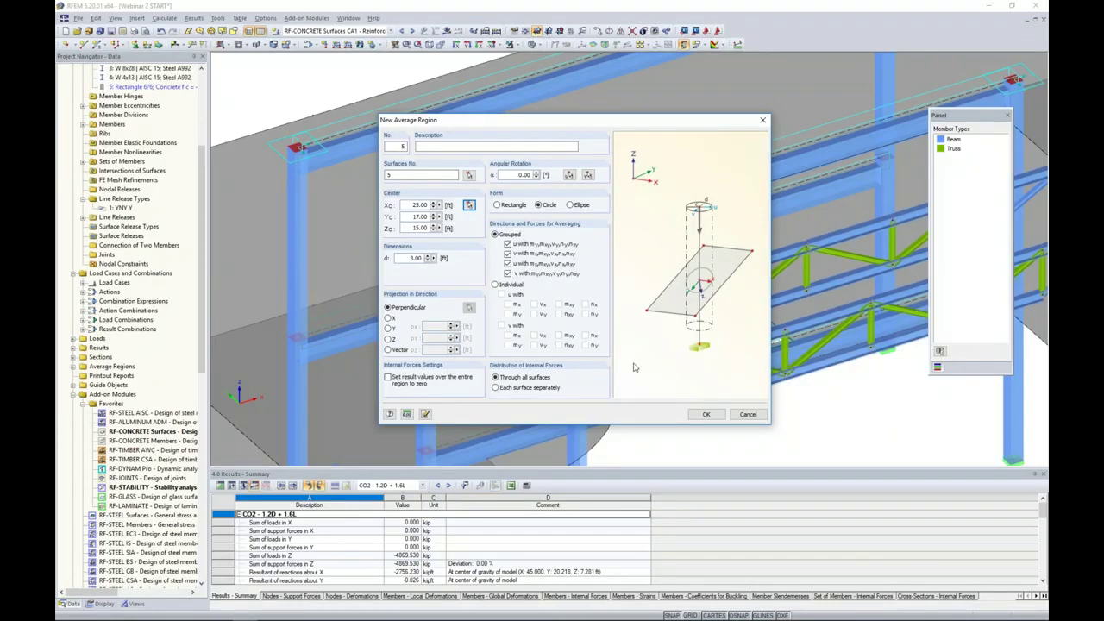
{"action": "left_click", "coordinate": [701, 415]}
Copy the circular average region to the upper slab's opposite inner corner at the far end of the beam.
{"action": "left_click", "coordinate": [507, 269]}
{"action": "middle_click_drag", "start_coordinate": [520, 273], "coordinate": [541, 248]}
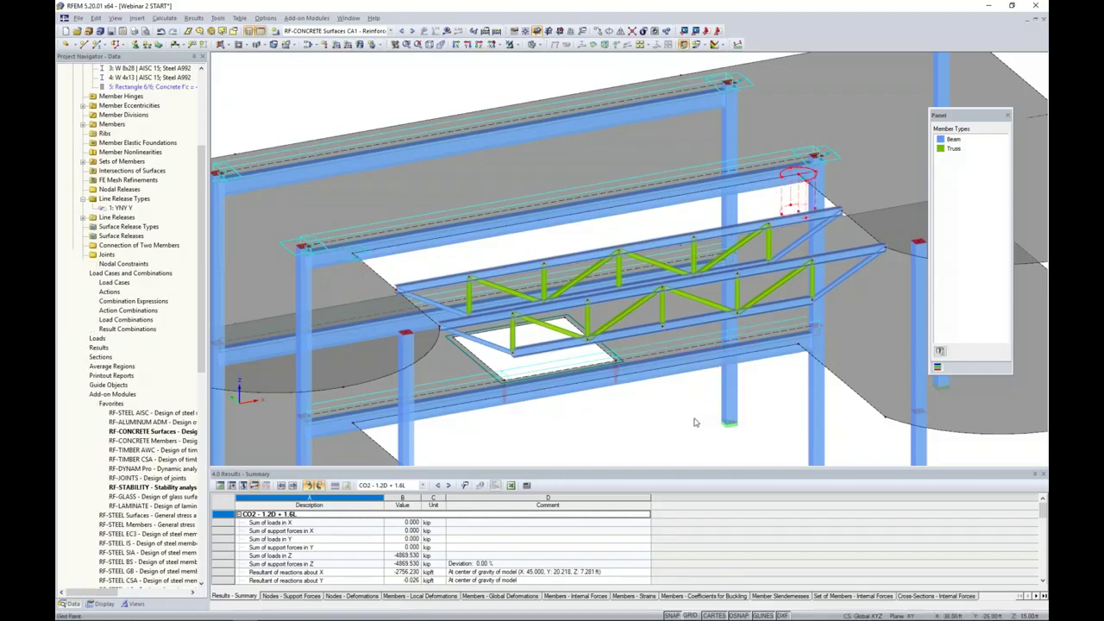
{"action": "scroll", "coordinate": [694, 420], "scroll_direction": "down", "scroll_amount": 3}
{"action": "middle_click_drag", "start_coordinate": [693, 420], "coordinate": [692, 318]}
{"action": "scroll", "coordinate": [691, 318], "scroll_direction": "down", "scroll_amount": 1}
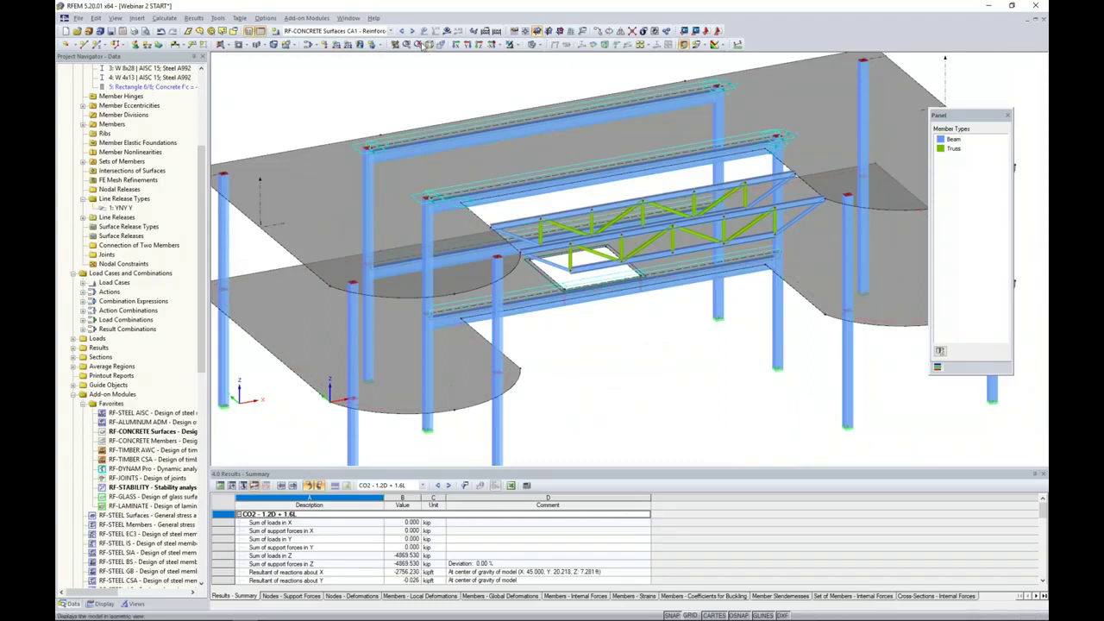
Display the surface internal force results for load combination CO2 - 1.2D + 1.6L.
{"action": "left_click", "coordinate": [390, 31]}
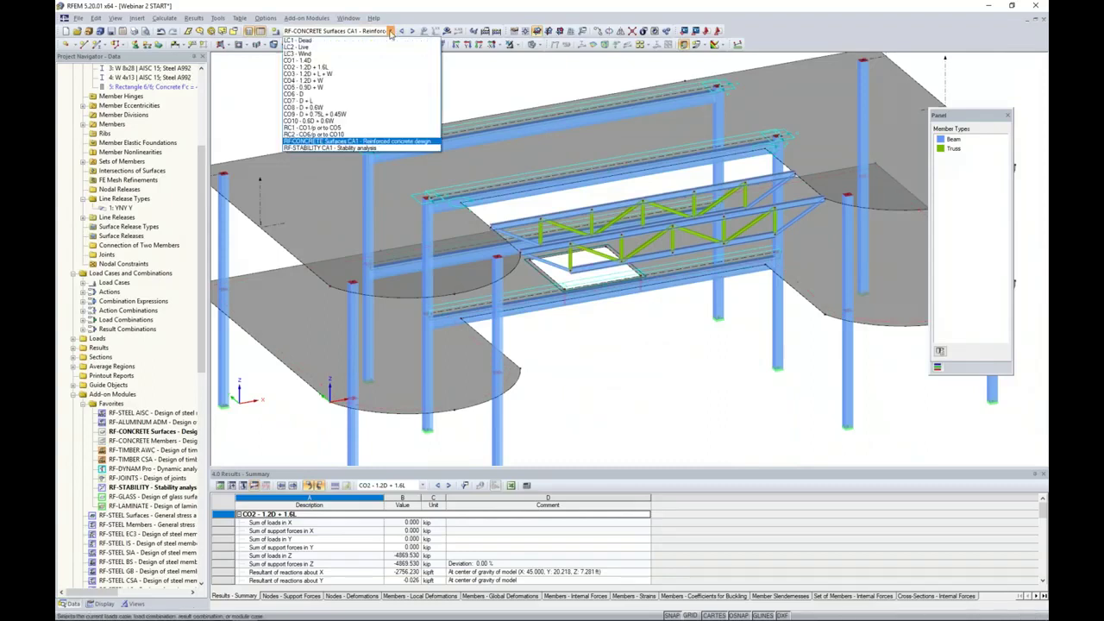
{"action": "left_click", "coordinate": [363, 68]}
{"action": "left_click", "coordinate": [446, 31]}
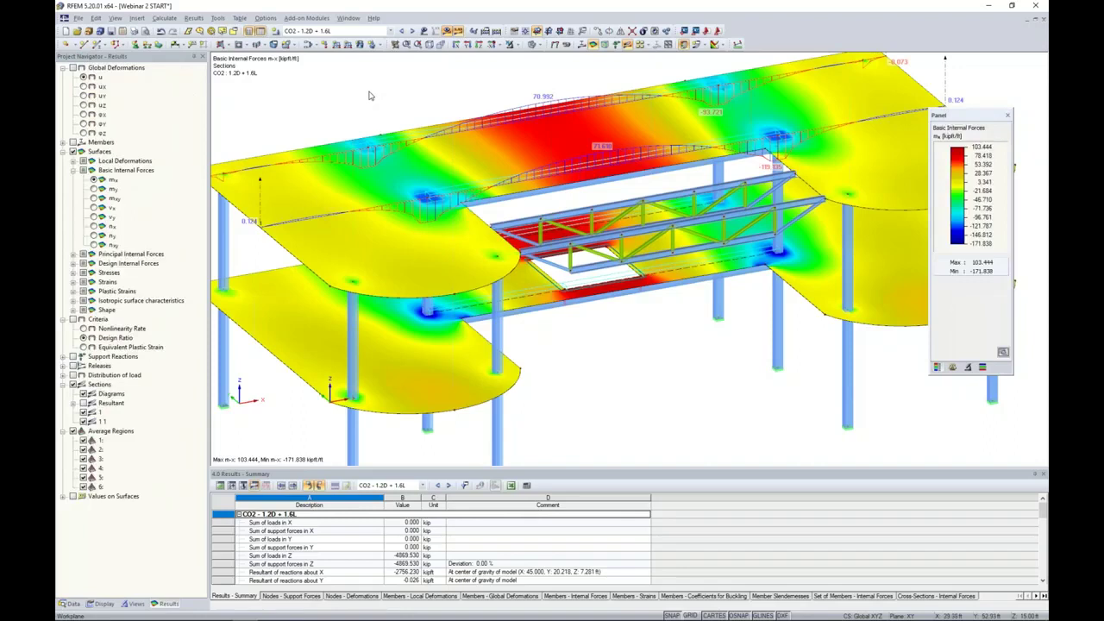
Toggle average region 1 off and on in the results to compare m-x at the front column top.
{"action": "middle_click_drag", "start_coordinate": [365, 107], "coordinate": [380, 112], "text": "ctrl"}
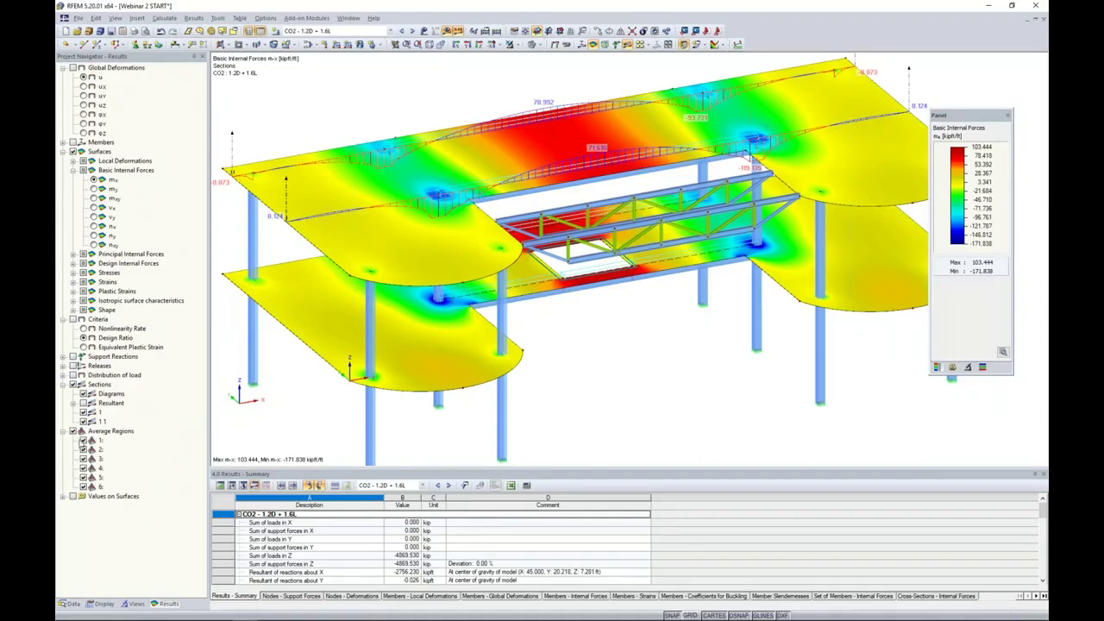
{"action": "left_click", "coordinate": [83, 439]}
{"action": "left_click", "coordinate": [83, 440]}
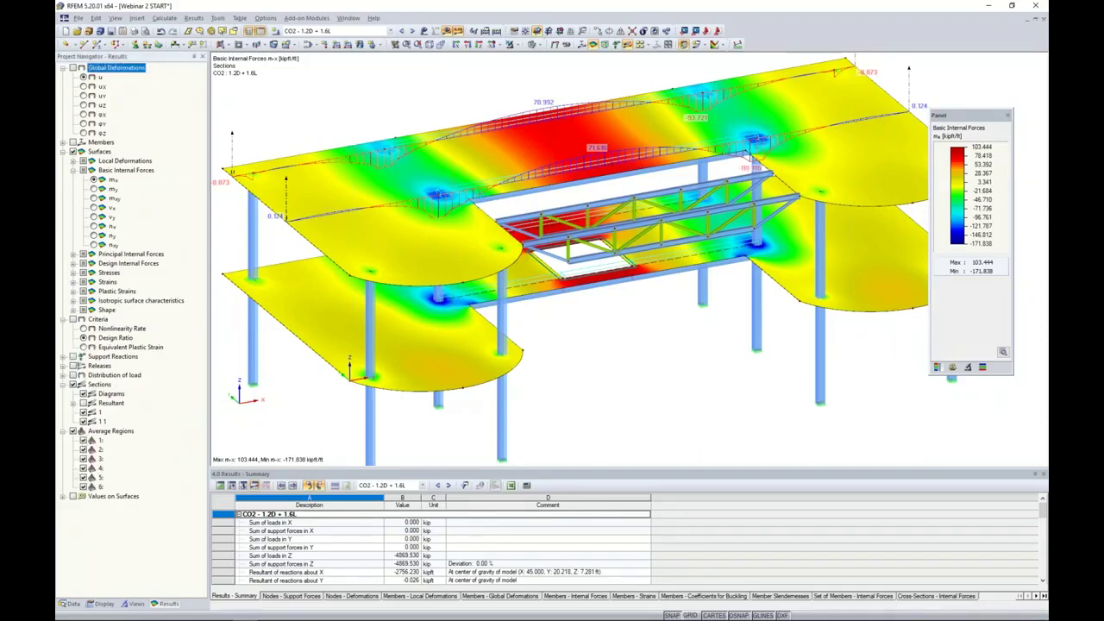
{"action": "scroll", "coordinate": [437, 200], "scroll_direction": "up", "scroll_amount": 5}
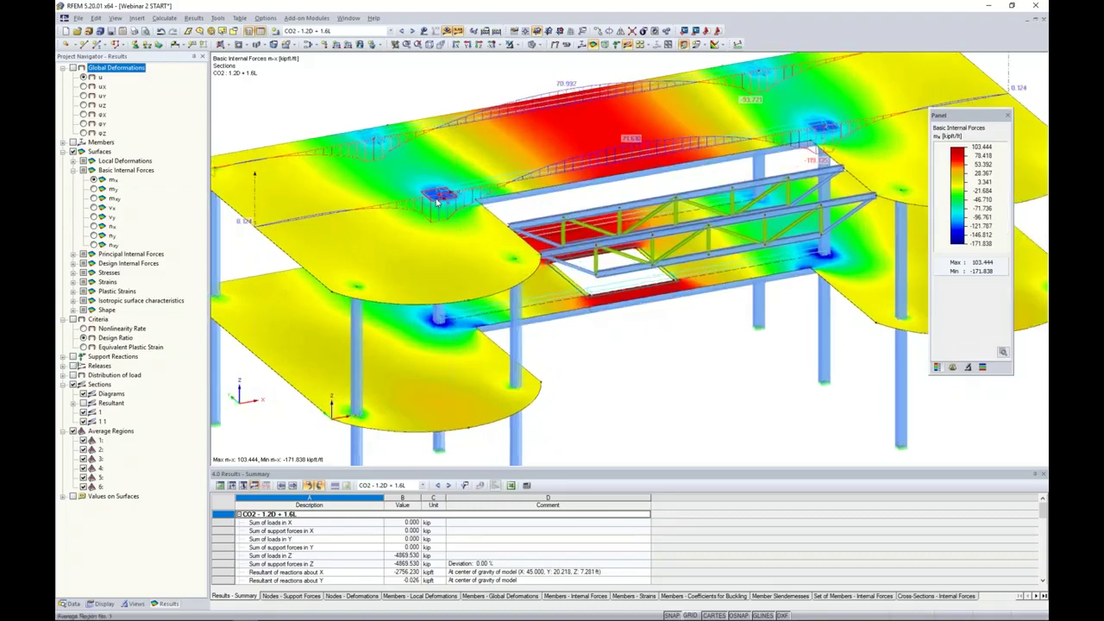
{"action": "left_click", "coordinate": [83, 440]}
{"action": "left_click", "coordinate": [84, 440]}
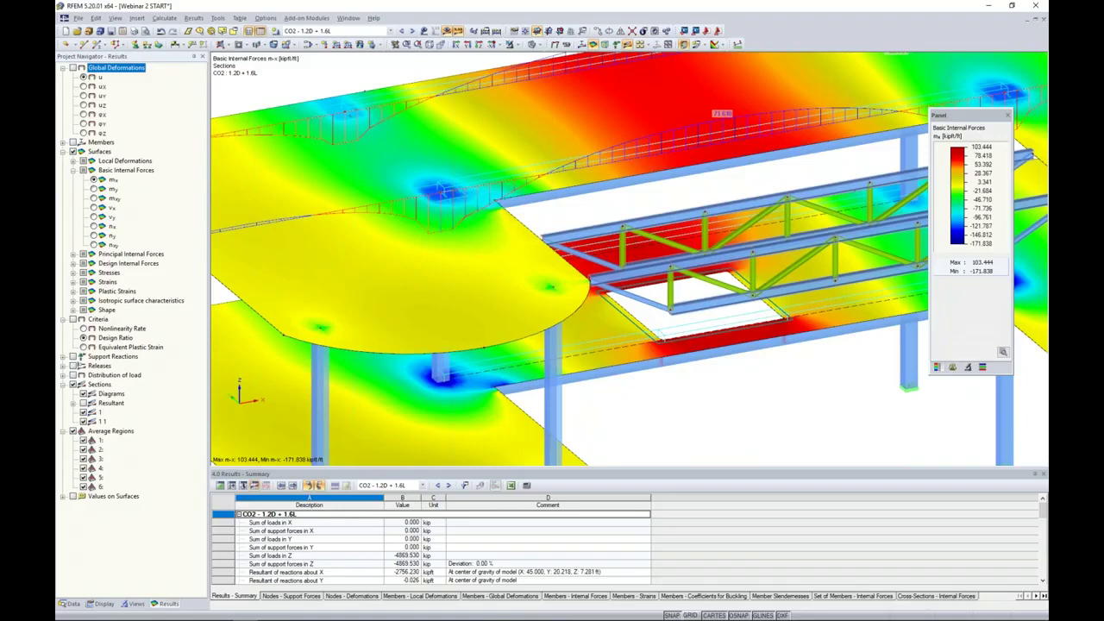
{"action": "scroll", "coordinate": [443, 235], "scroll_direction": "down", "scroll_amount": 8}
{"action": "scroll", "coordinate": [618, 192], "scroll_direction": "up", "scroll_amount": 1}
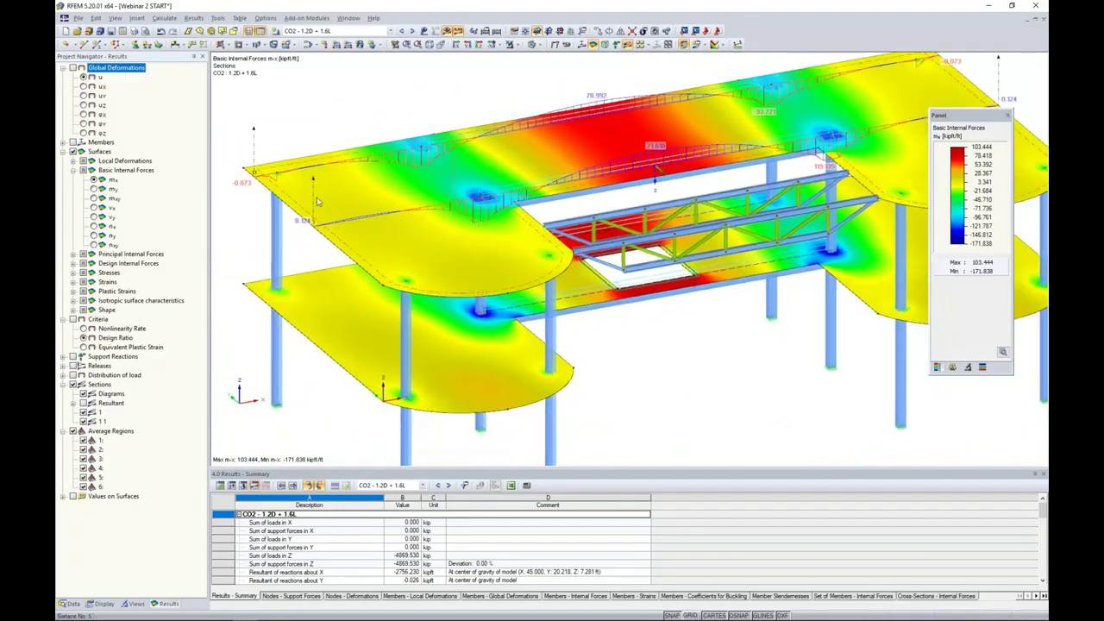
Review only the m-x and m-y result diagrams for the section along the upper slab's front beam, and close them.
{"action": "right_click", "coordinate": [315, 193]}
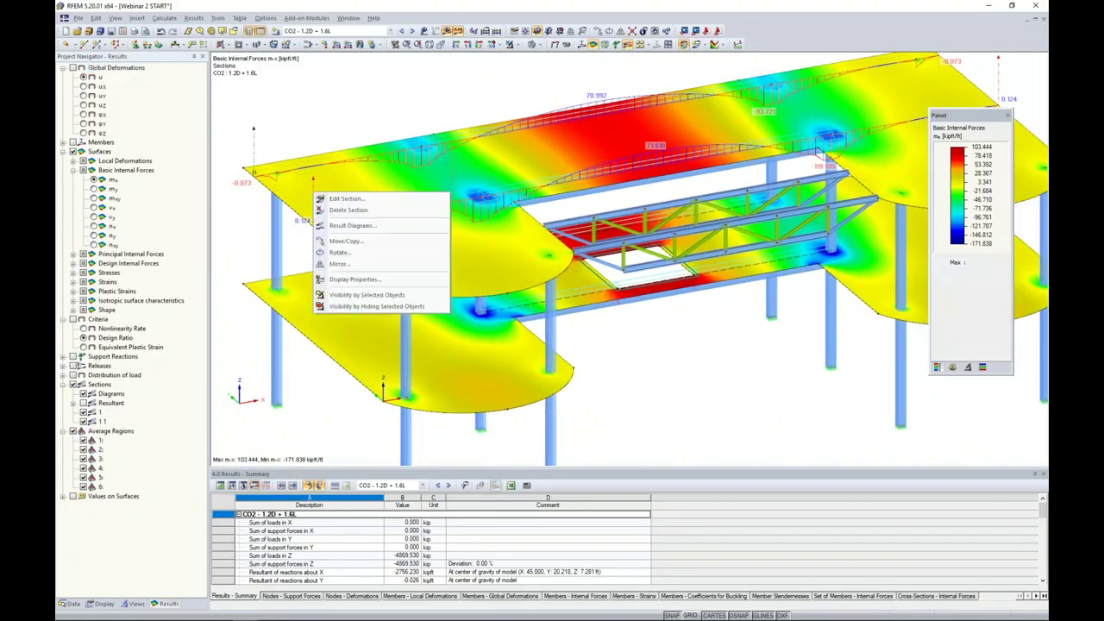
{"action": "left_click", "coordinate": [338, 226]}
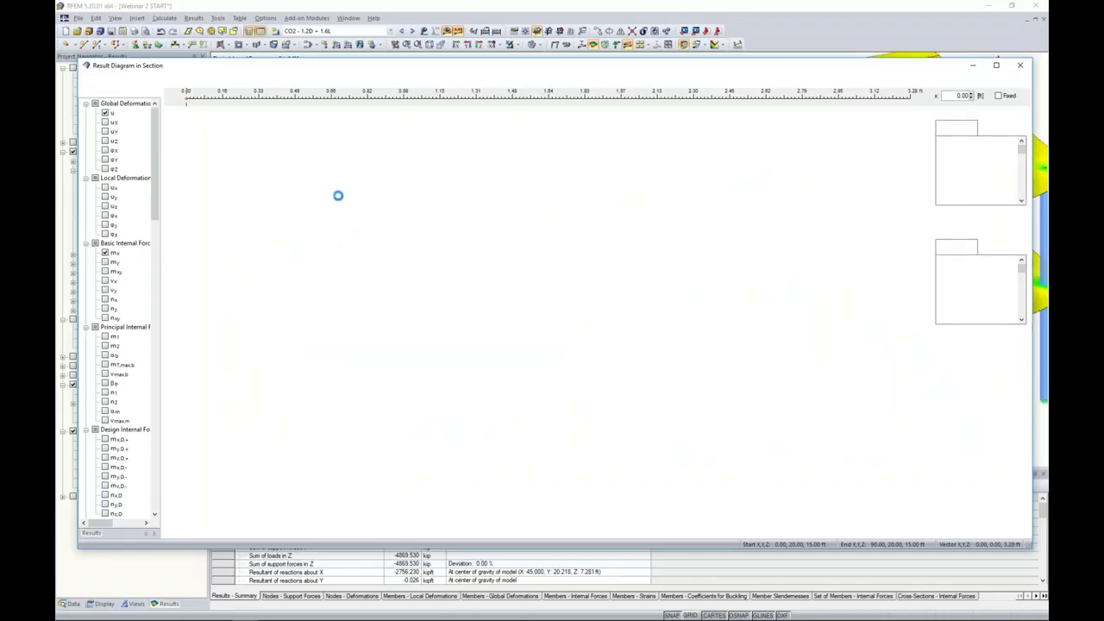
{"action": "left_click", "coordinate": [265, 82]}
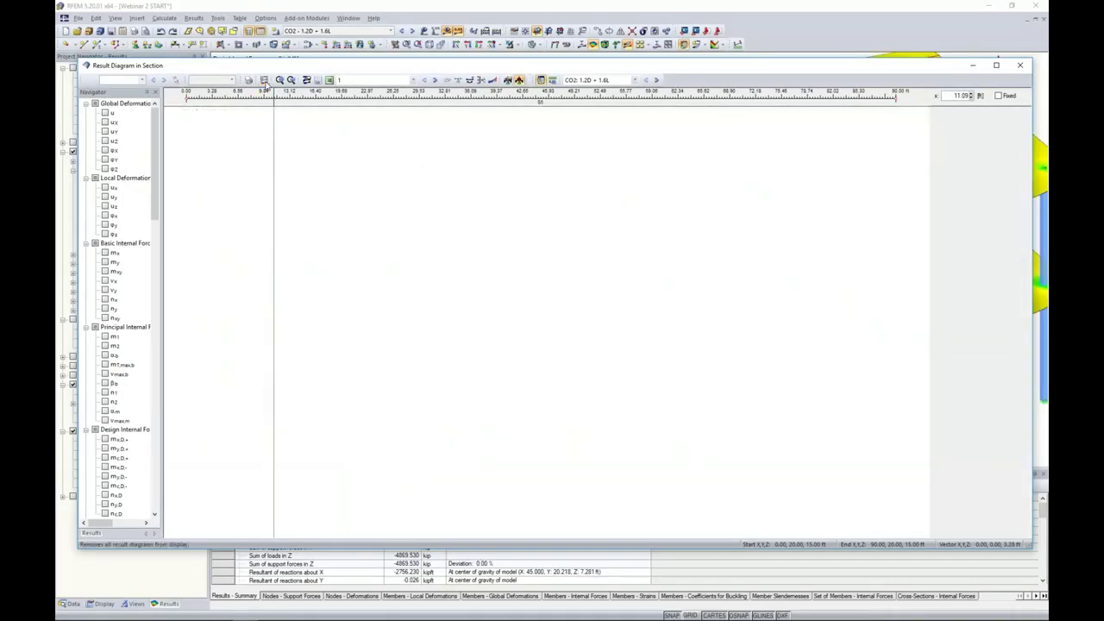
{"action": "left_click", "coordinate": [104, 259]}
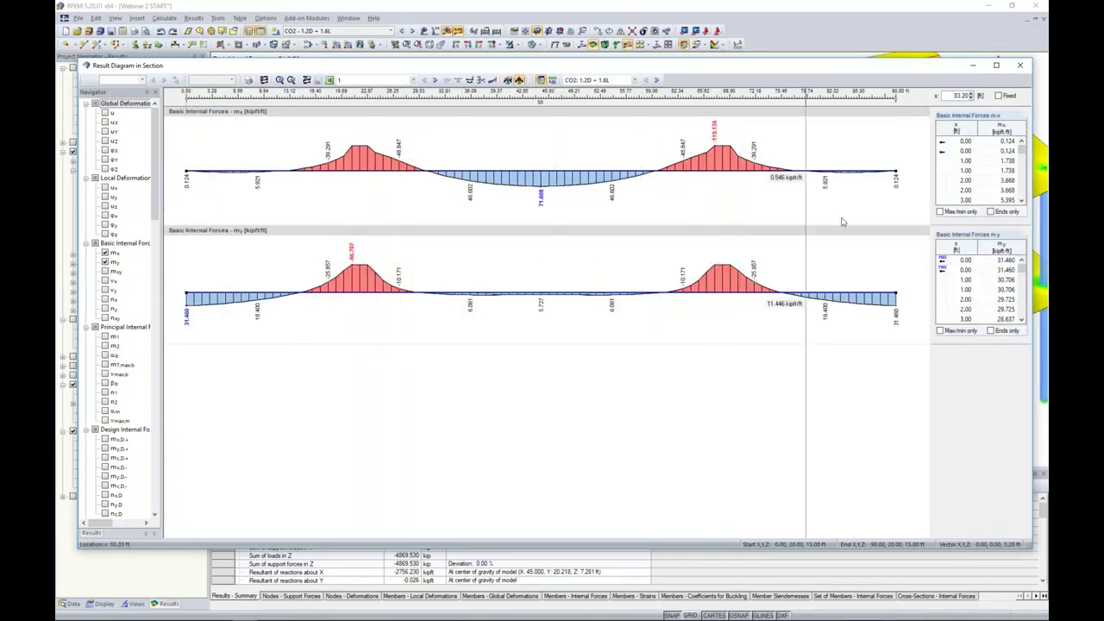
{"action": "left_click", "coordinate": [1020, 64]}
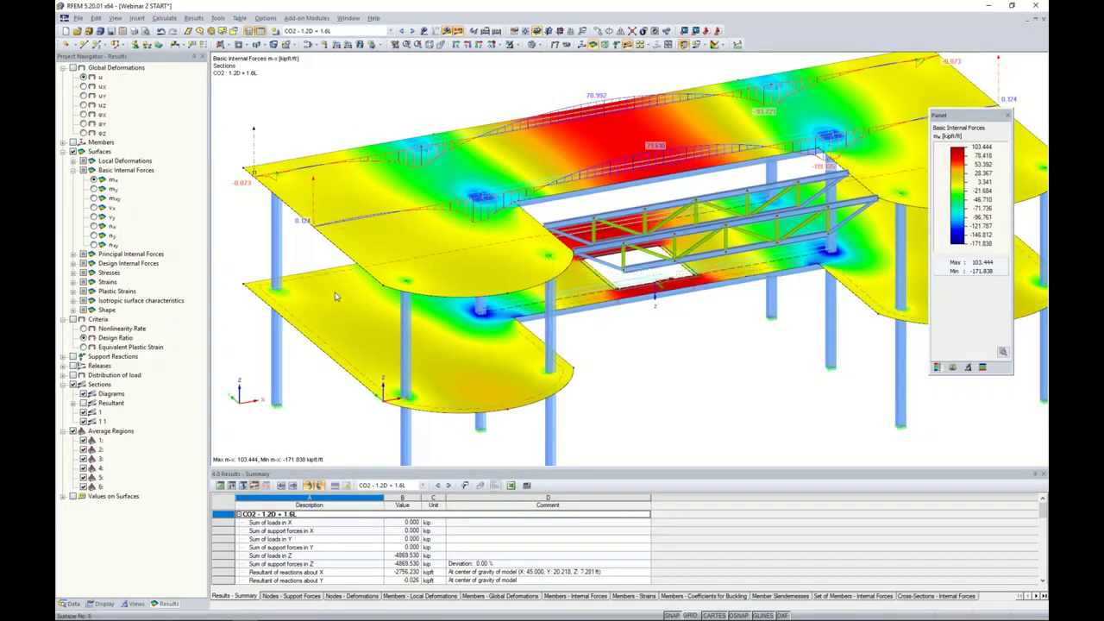
Open the RF-CONCRETE Surfaces module and review the total required reinforcement, widening the column that holds the required values.
{"action": "left_click", "coordinate": [73, 603]}
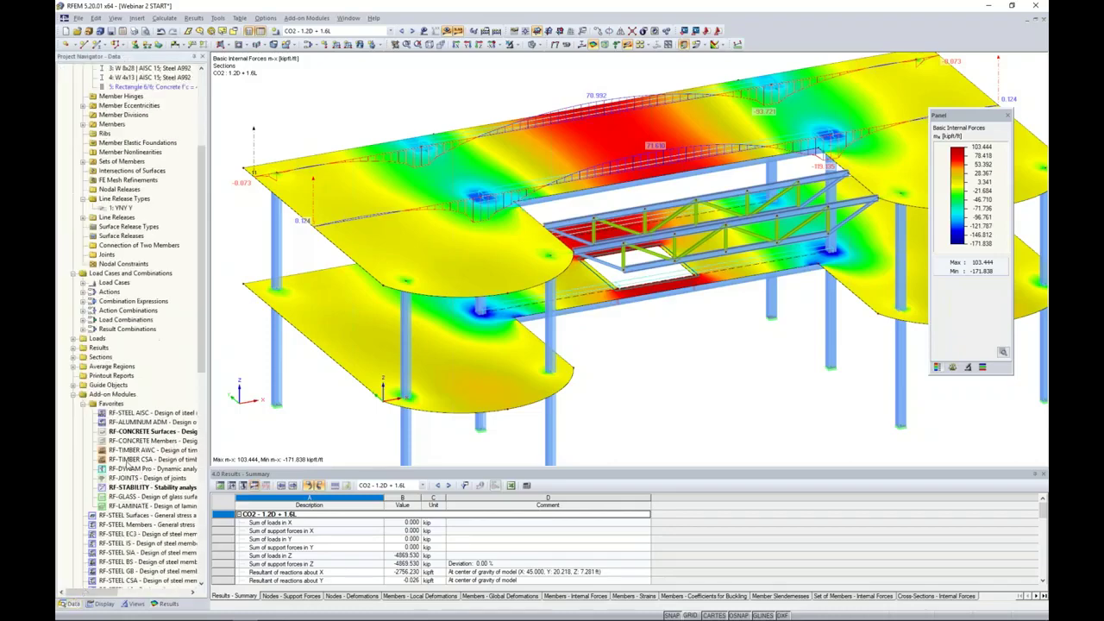
{"action": "double_click", "coordinate": [142, 431]}
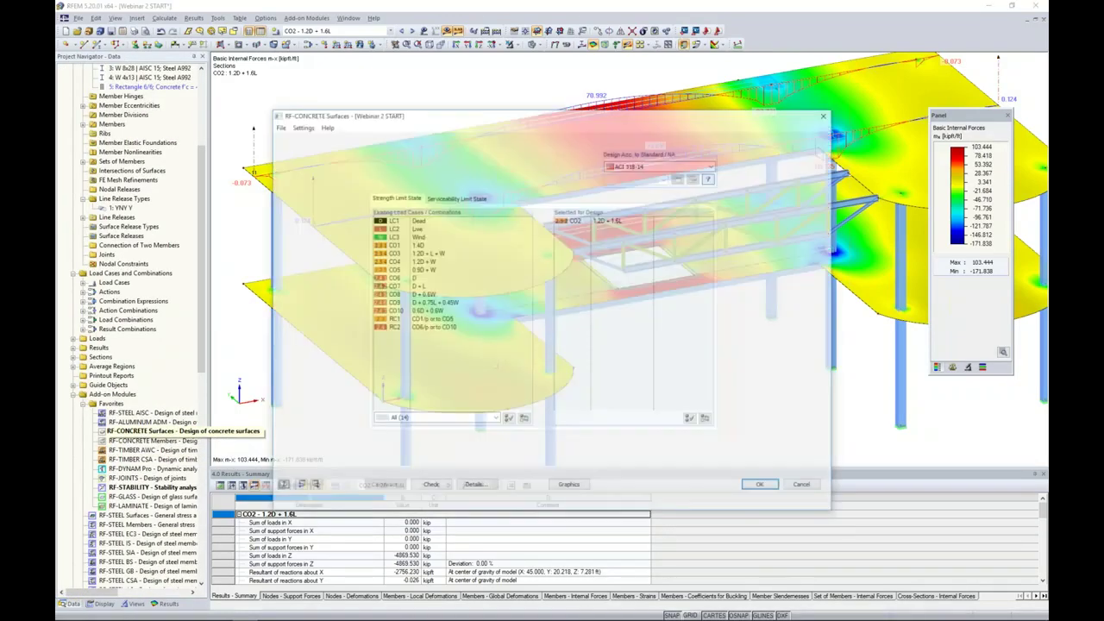
{"action": "left_click", "coordinate": [299, 217]}
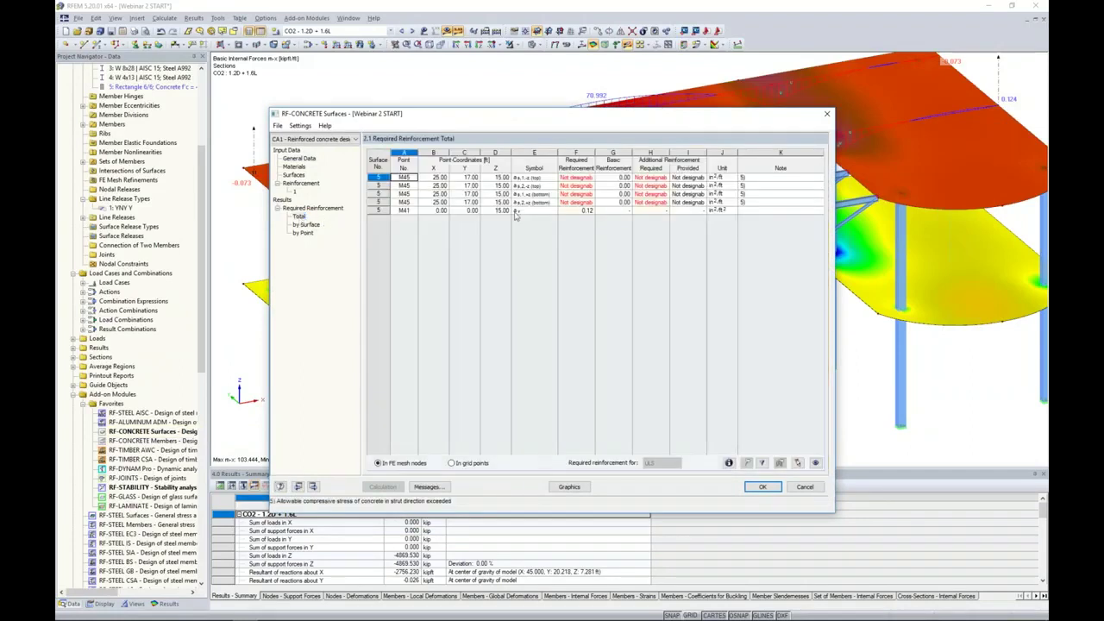
{"action": "left_click_drag", "start_coordinate": [596, 152], "coordinate": [617, 153]}
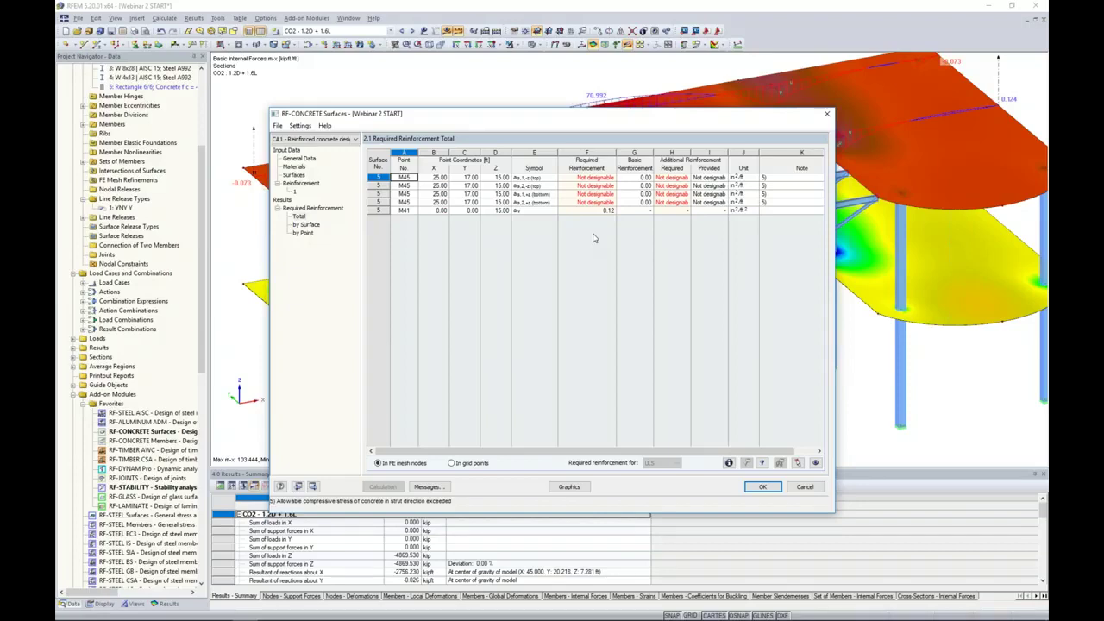
Apply the averaged internal forces in the defined average regions for the ULS calculation and analytic SLS method, and rerun the design.
{"action": "left_click", "coordinate": [303, 160]}
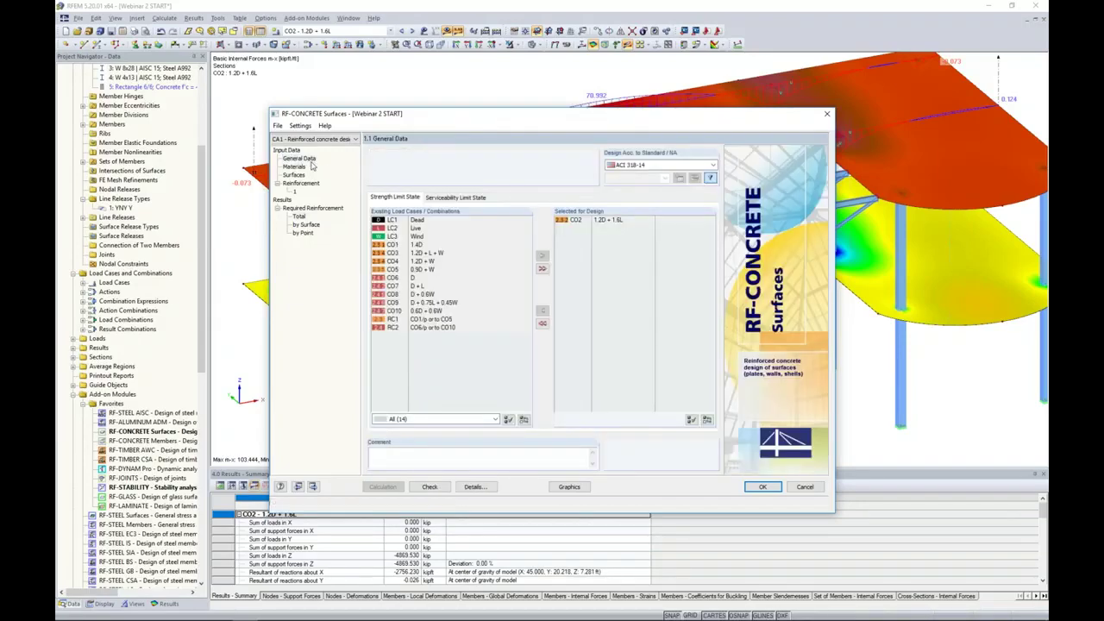
{"action": "left_click", "coordinate": [475, 487]}
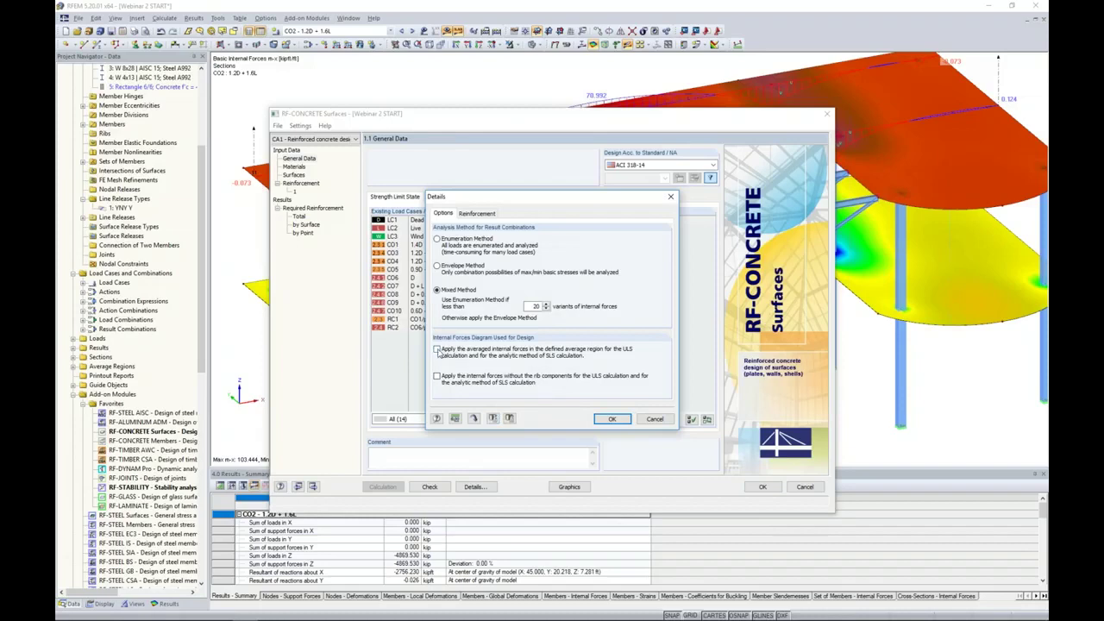
{"action": "left_click", "coordinate": [437, 350]}
{"action": "left_click", "coordinate": [610, 418]}
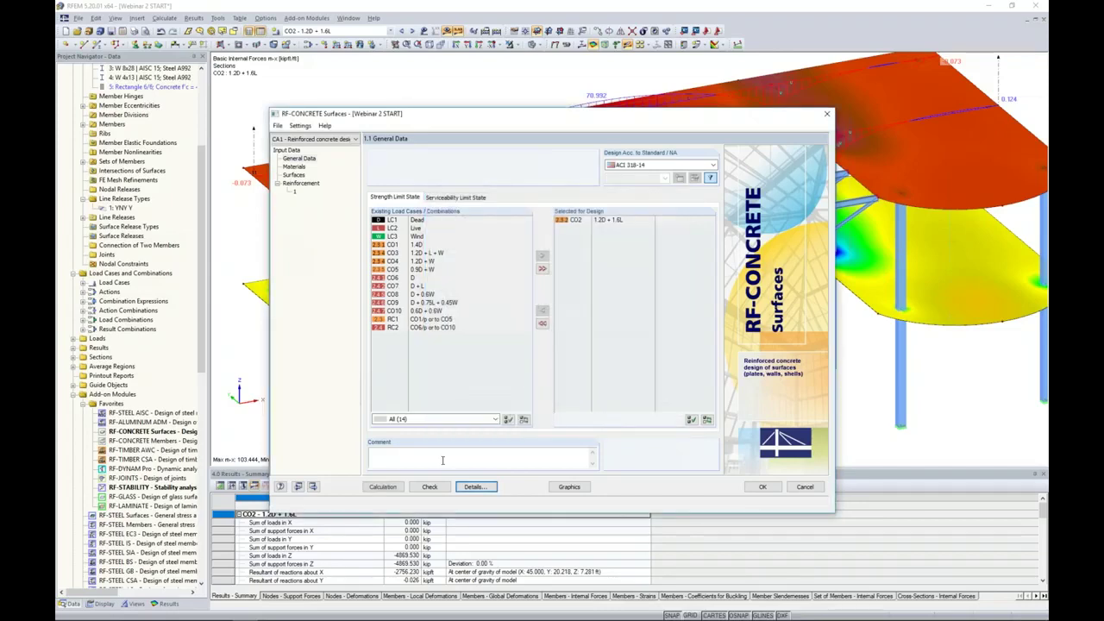
{"action": "left_click", "coordinate": [382, 486]}
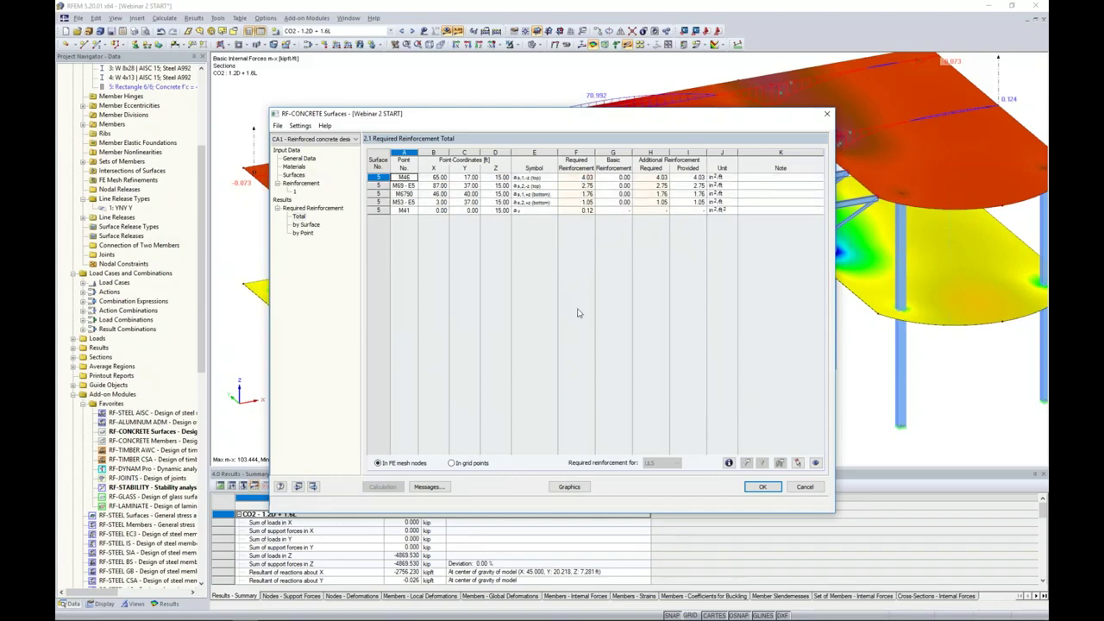
Close the concrete module and display the RF-CONCRETE Surfaces CA1 required top reinforcement a-s,1,-z on the upper slab.
{"action": "left_click", "coordinate": [758, 487]}
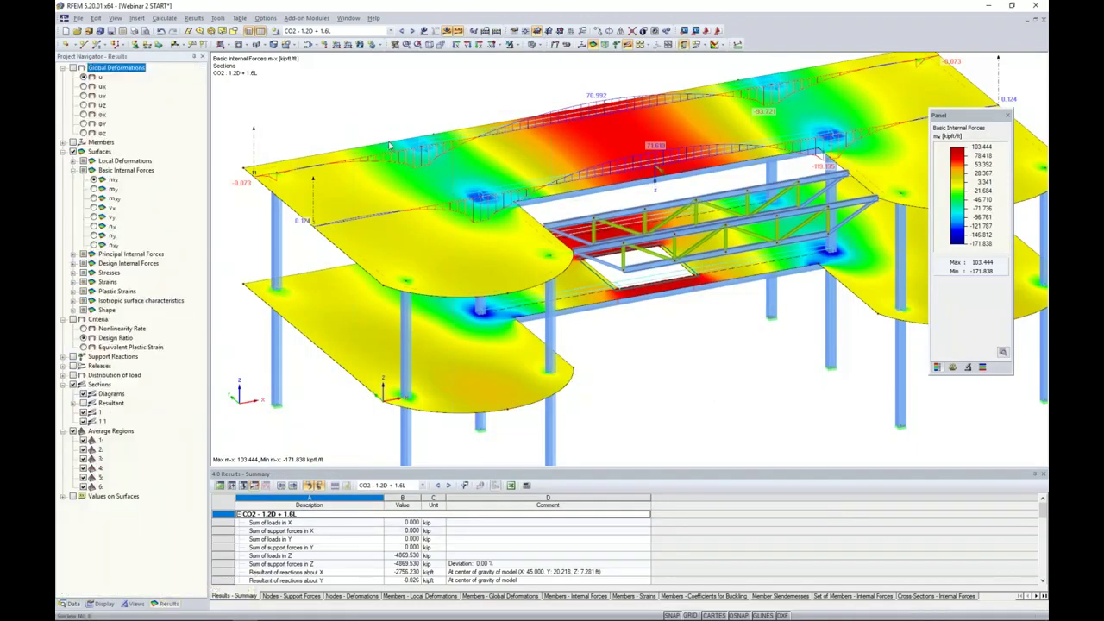
{"action": "left_click", "coordinate": [390, 31]}
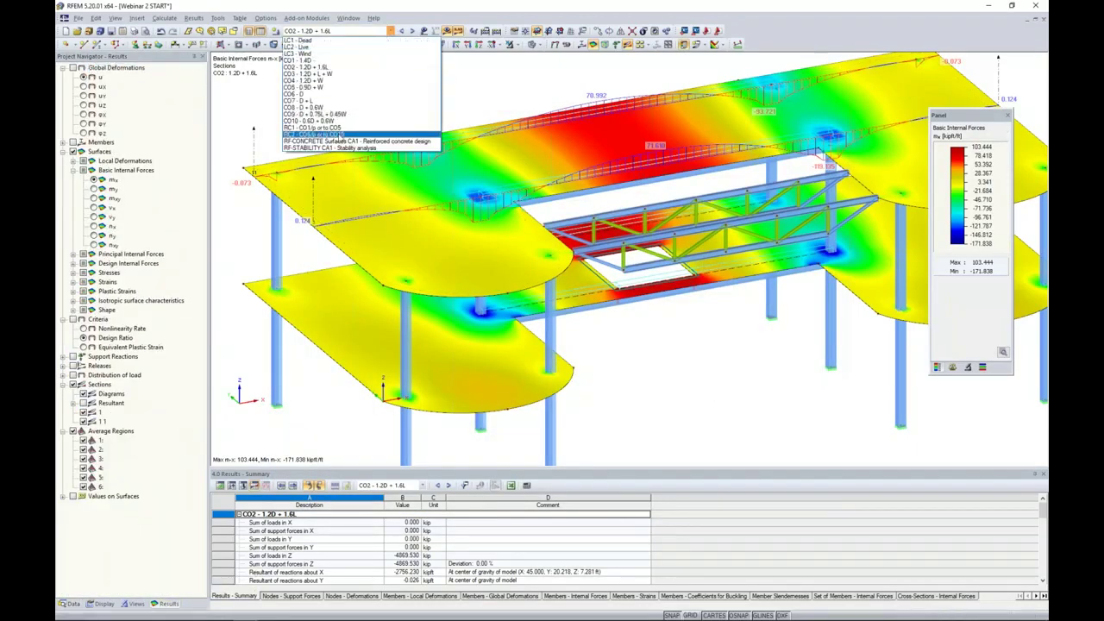
{"action": "left_click", "coordinate": [345, 141]}
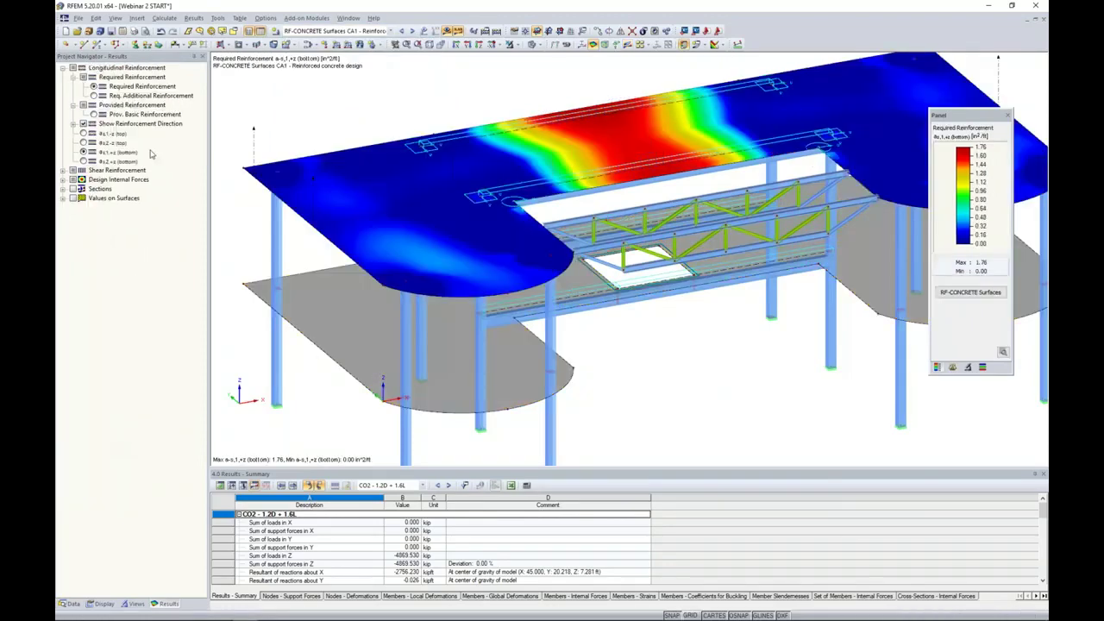
{"action": "left_click", "coordinate": [83, 134]}
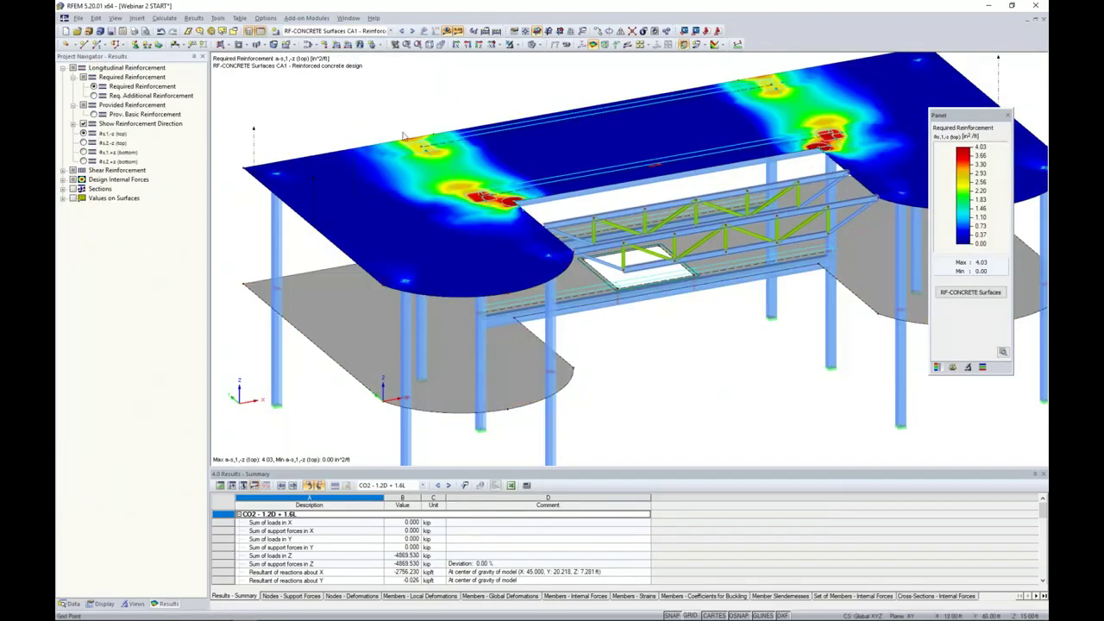
Examine the top reinforcement around the column tops and inner corner, and display the required a-s,2,-z (top) reinforcement.
{"action": "scroll", "coordinate": [515, 190], "scroll_direction": "up", "scroll_amount": 5}
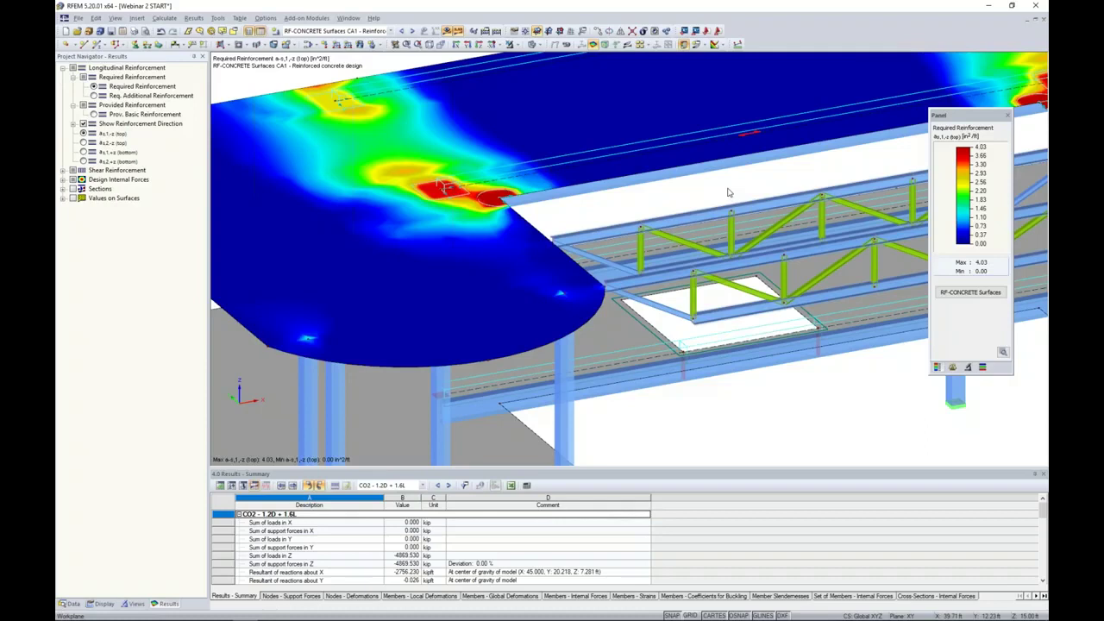
{"action": "scroll", "coordinate": [731, 185], "scroll_direction": "down", "scroll_amount": 1}
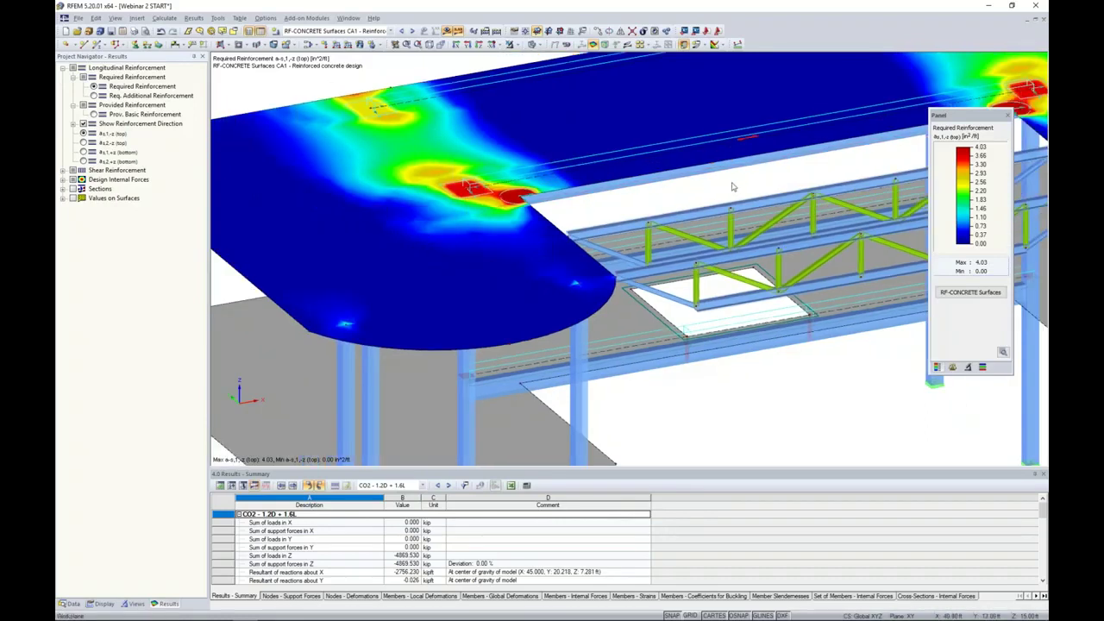
{"action": "middle_click_drag", "start_coordinate": [731, 186], "coordinate": [670, 184]}
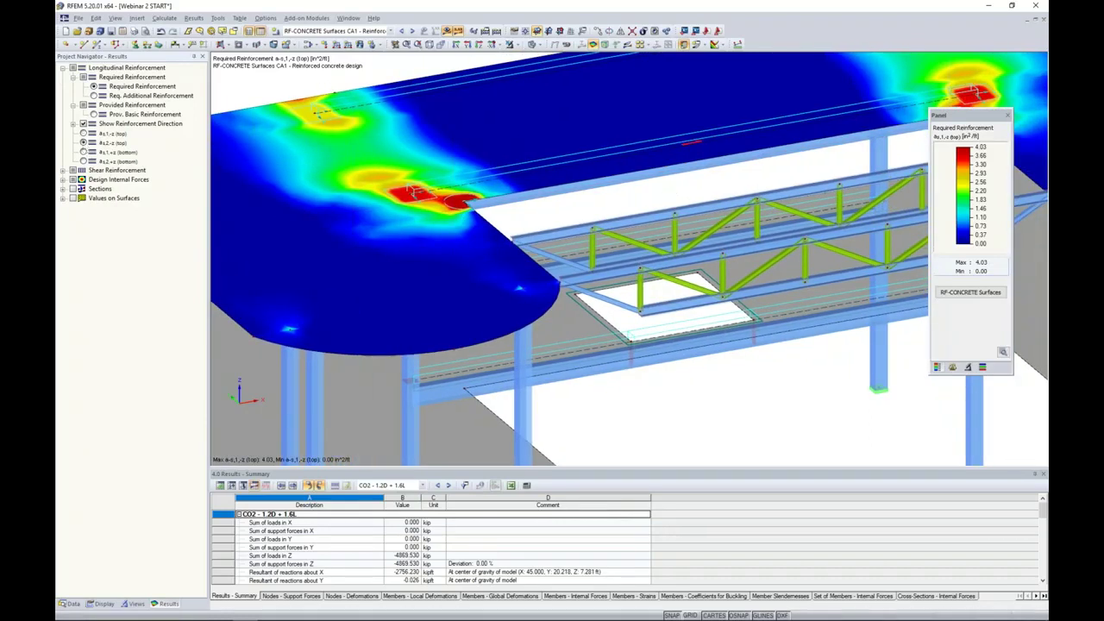
{"action": "middle_click_drag", "start_coordinate": [734, 183], "coordinate": [674, 195], "text": "ctrl"}
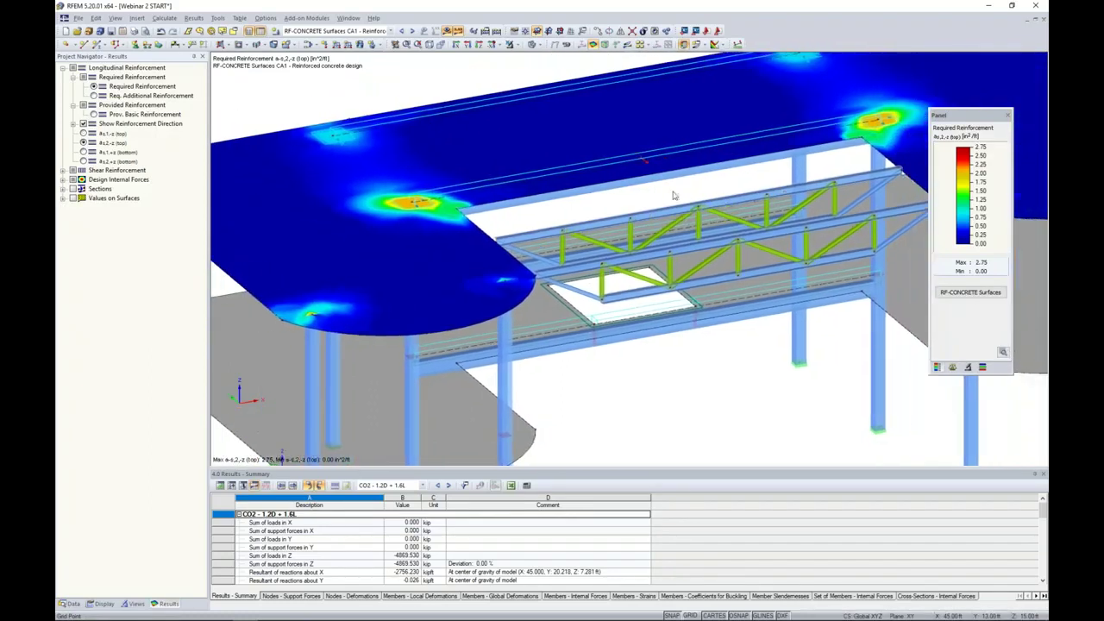
Display the required a-s,1,+z (bottom) and a-s,2,+z (bottom) reinforcement on the upper slab for review.
{"action": "left_click", "coordinate": [83, 152]}
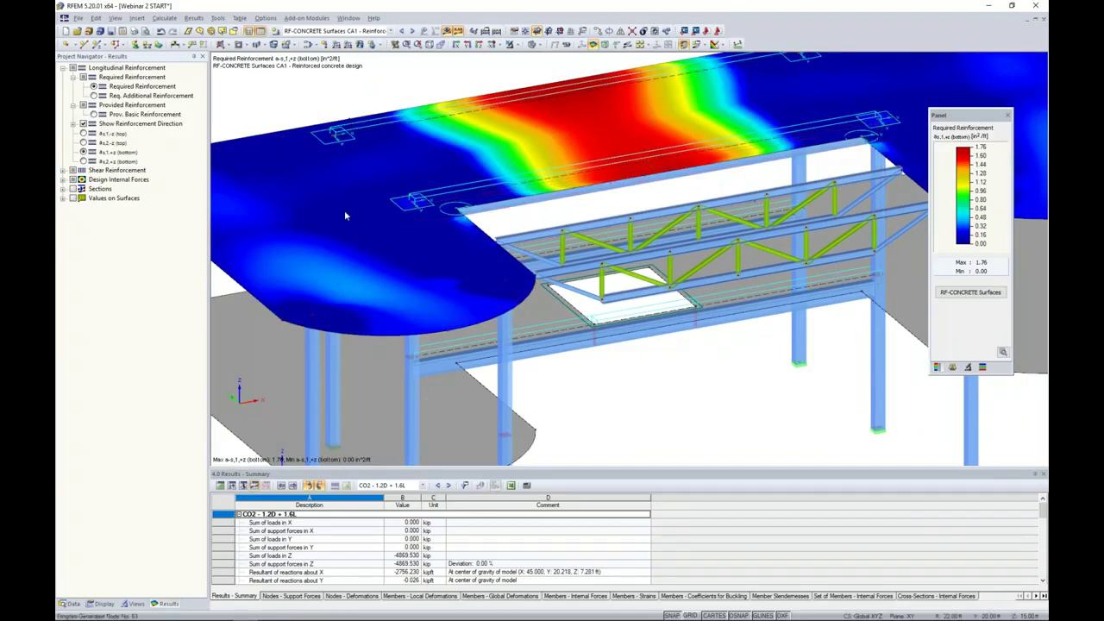
{"action": "left_click", "coordinate": [84, 161]}
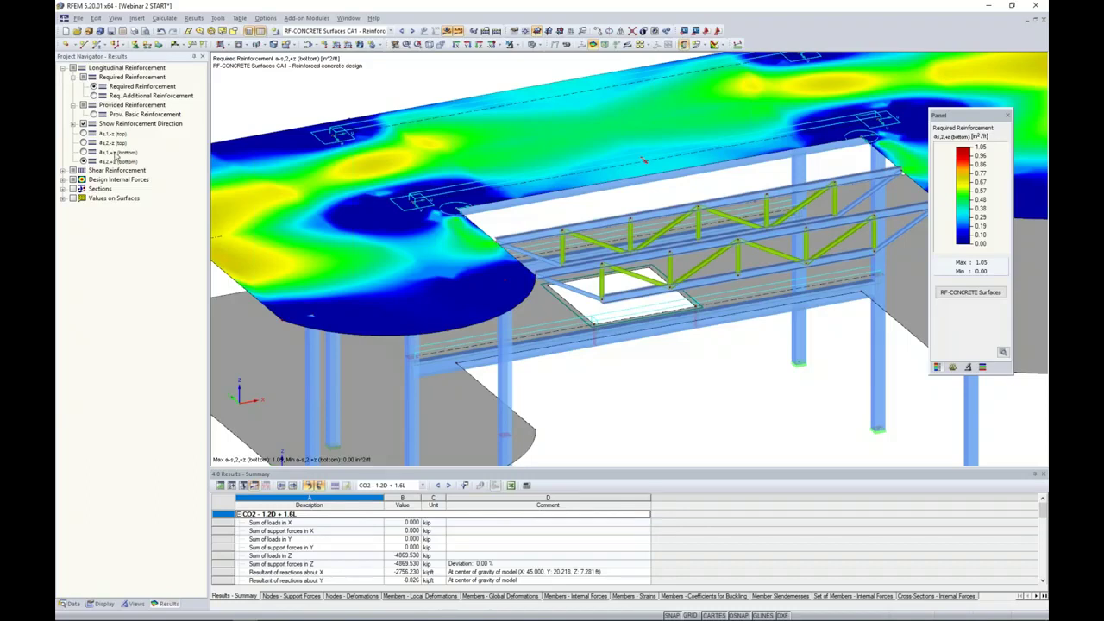
Hide the reinforcement results and make LC1 - Dead the current load case.
{"action": "left_click", "coordinate": [448, 31]}
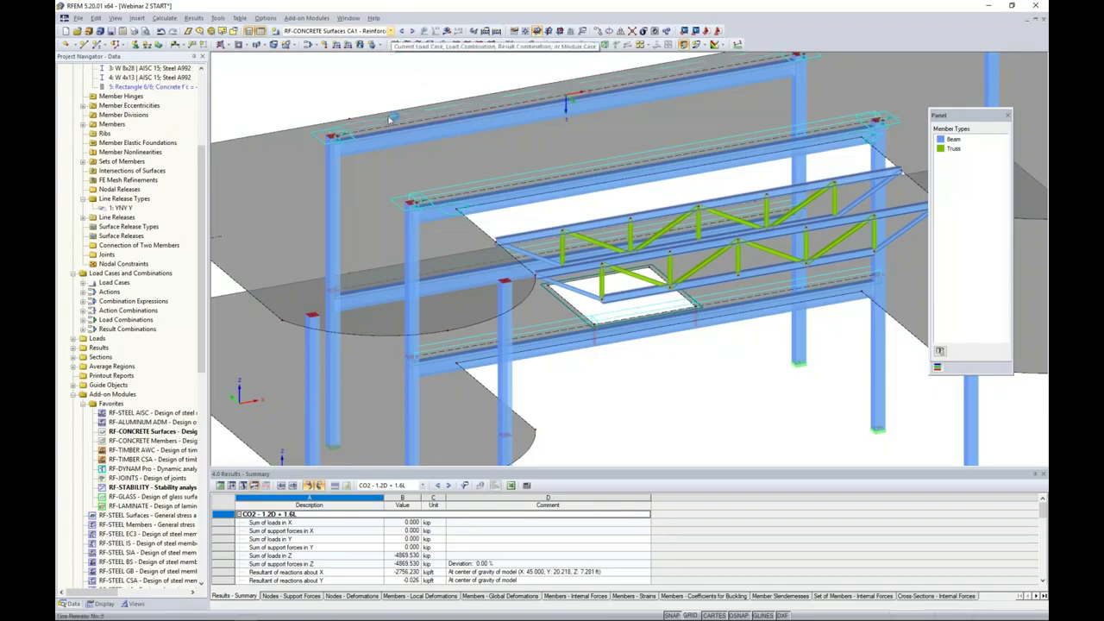
{"action": "scroll", "coordinate": [390, 120], "scroll_direction": "down", "scroll_amount": 5}
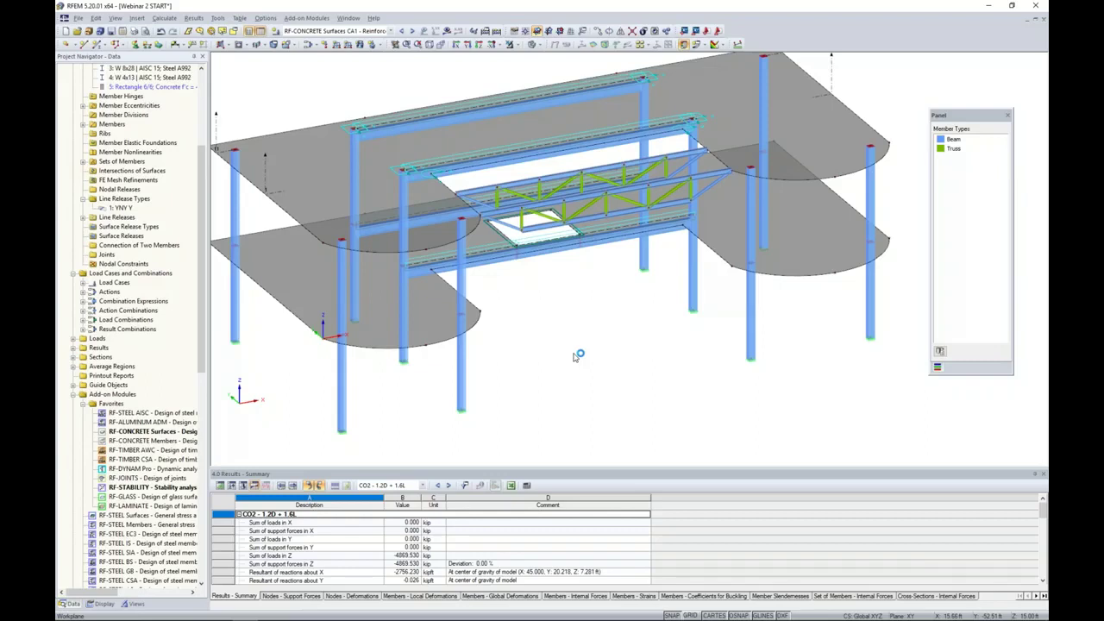
{"action": "left_click", "coordinate": [366, 31]}
{"action": "left_click", "coordinate": [366, 40]}
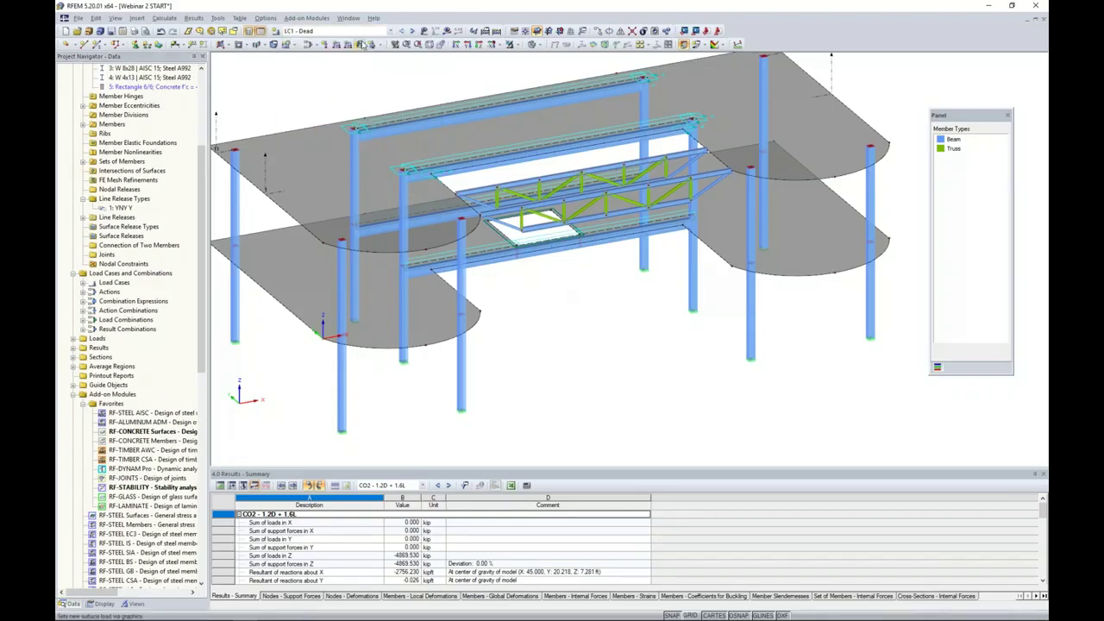
{"action": "middle_click_drag", "start_coordinate": [612, 347], "coordinate": [636, 332], "text": "ctrl"}
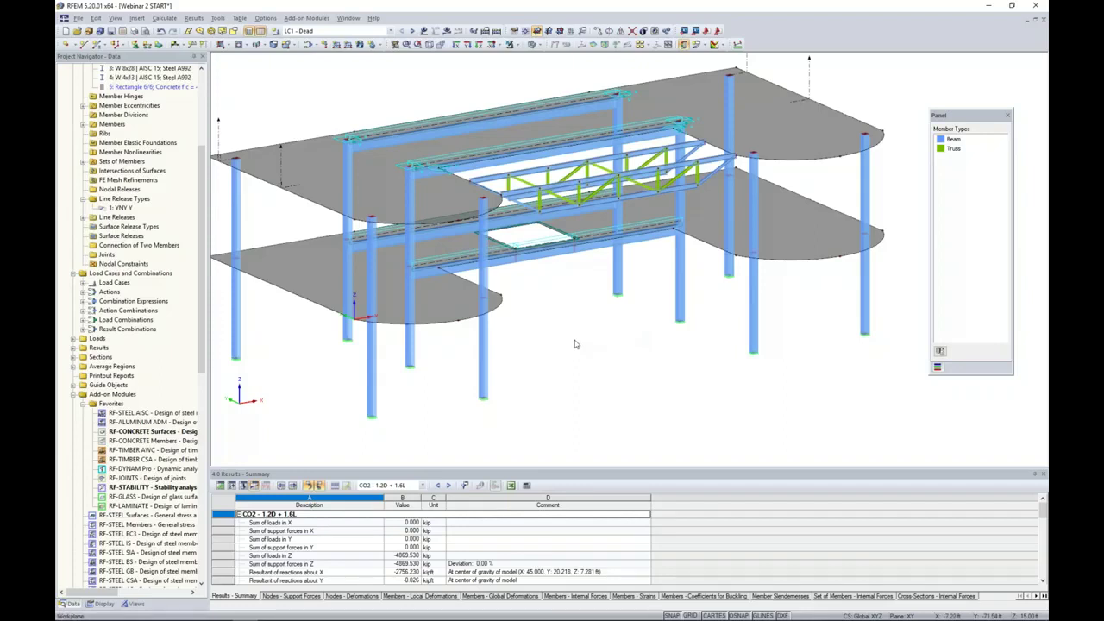
Select the front truss in a side view of the building and isolate it with Visibility by Selected Objects.
{"action": "scroll", "coordinate": [576, 345], "scroll_direction": "down", "scroll_amount": 2}
{"action": "middle_click_drag", "start_coordinate": [576, 344], "coordinate": [770, 244], "text": "ctrl"}
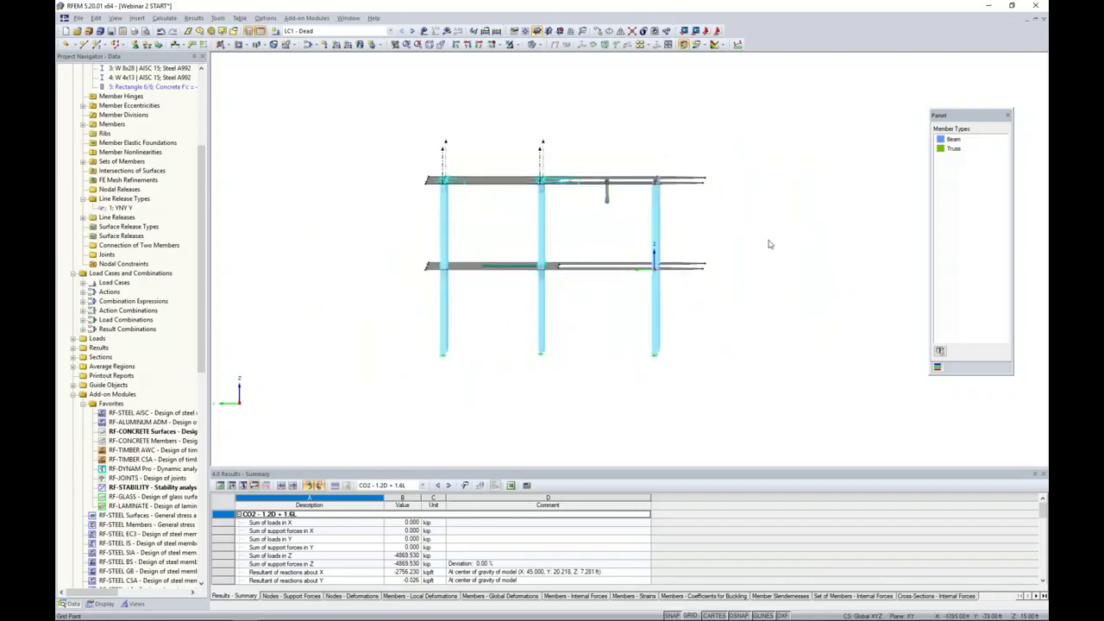
{"action": "left_click_drag", "start_coordinate": [641, 149], "coordinate": [676, 224]}
{"action": "middle_click_drag", "start_coordinate": [721, 221], "coordinate": [398, 263], "text": "ctrl"}
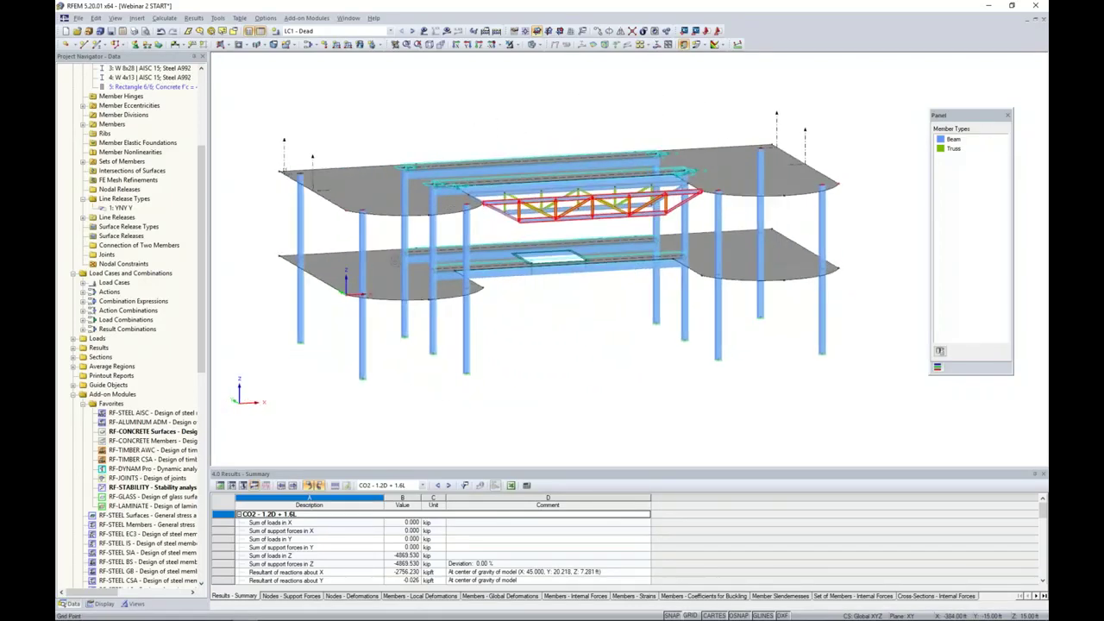
{"action": "left_click", "coordinate": [515, 45]}
{"action": "left_click", "coordinate": [522, 57]}
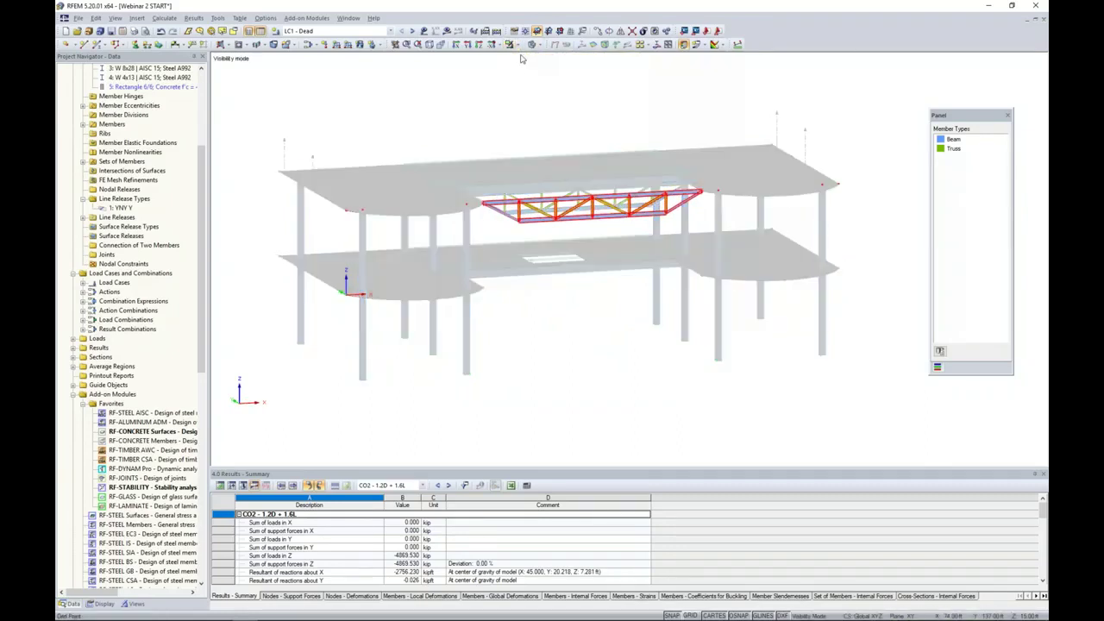
Turn off the display of hidden objects in the background so that only the isolated truss is shown.
{"action": "middle_click_drag", "start_coordinate": [571, 169], "coordinate": [525, 144]}
{"action": "scroll", "coordinate": [511, 187], "scroll_direction": "up", "scroll_amount": 4}
{"action": "mouse_move", "coordinate": [553, 245]}
{"action": "middle_mouse_down", "text": "ctrl"}
{"action": "mouse_move", "coordinate": [547, 254]}
{"action": "mouse_move", "coordinate": [559, 239]}
{"action": "middle_mouse_up", "text": "ctrl"}
{"action": "right_click", "coordinate": [567, 158]}
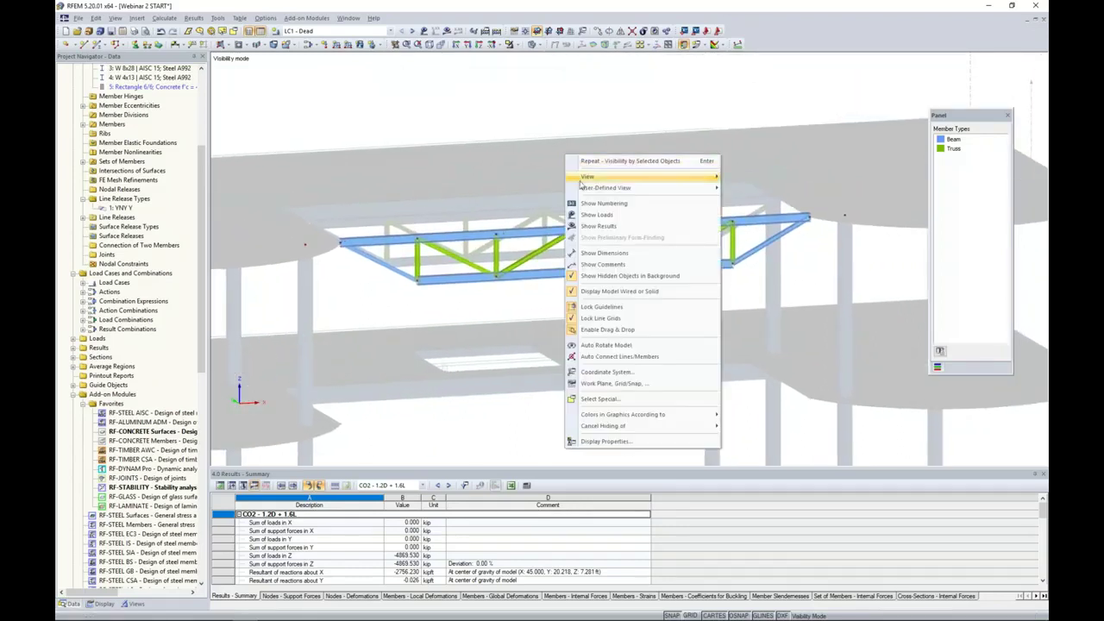
{"action": "left_click", "coordinate": [629, 275]}
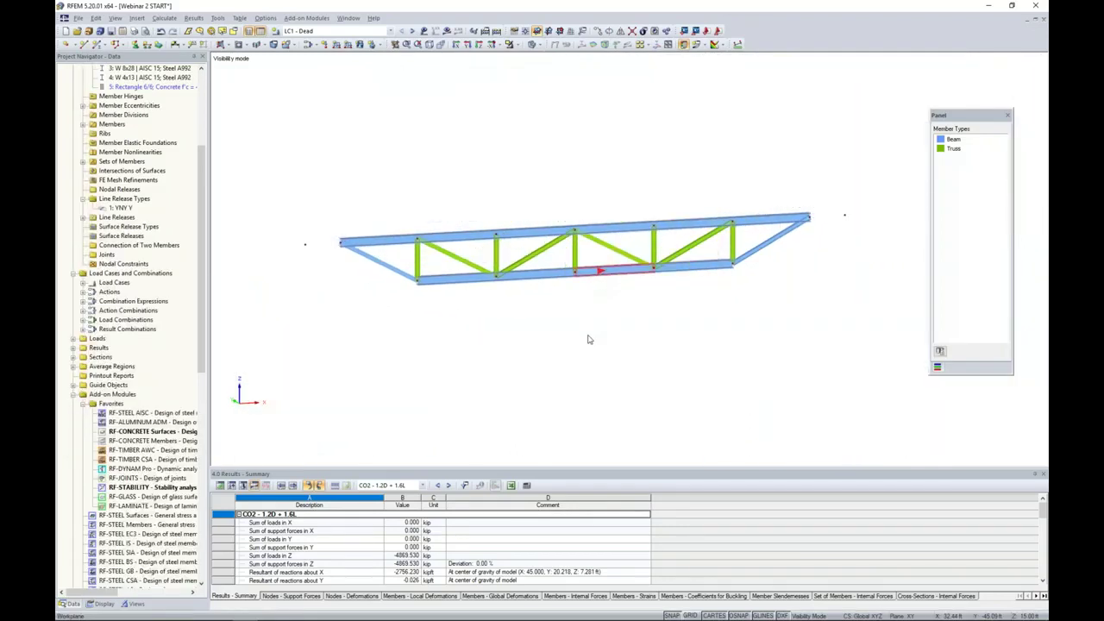
Focus on the bottom-chord node where the two diagonals and vertical meet, and switch to the wireframe display model.
{"action": "middle_click_drag", "start_coordinate": [512, 310], "coordinate": [520, 308], "text": "ctrl"}
{"action": "scroll", "coordinate": [508, 291], "scroll_direction": "up", "scroll_amount": 3}
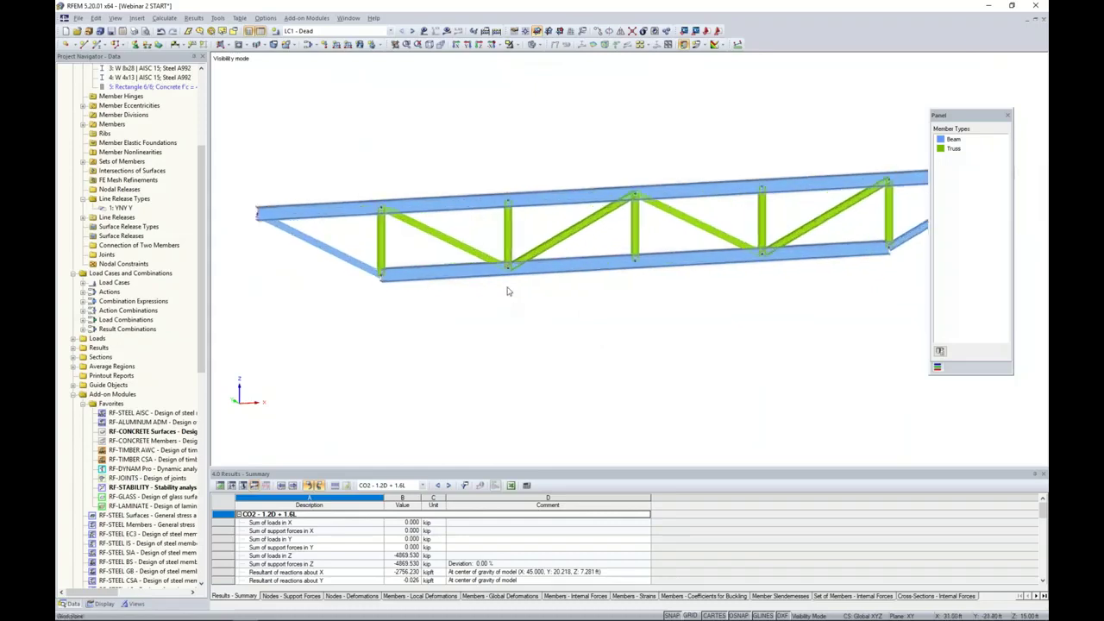
{"action": "scroll", "coordinate": [508, 292], "scroll_direction": "up", "scroll_amount": 4}
{"action": "middle_click_drag", "start_coordinate": [503, 301], "coordinate": [511, 344]}
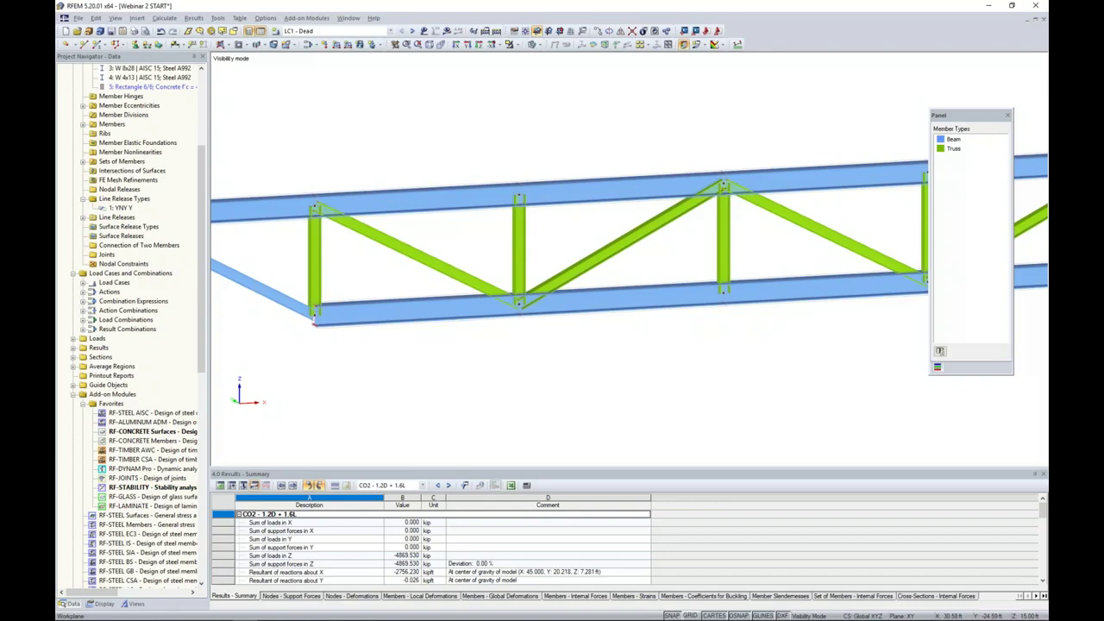
{"action": "middle_click_drag", "start_coordinate": [515, 345], "coordinate": [491, 337], "text": "ctrl"}
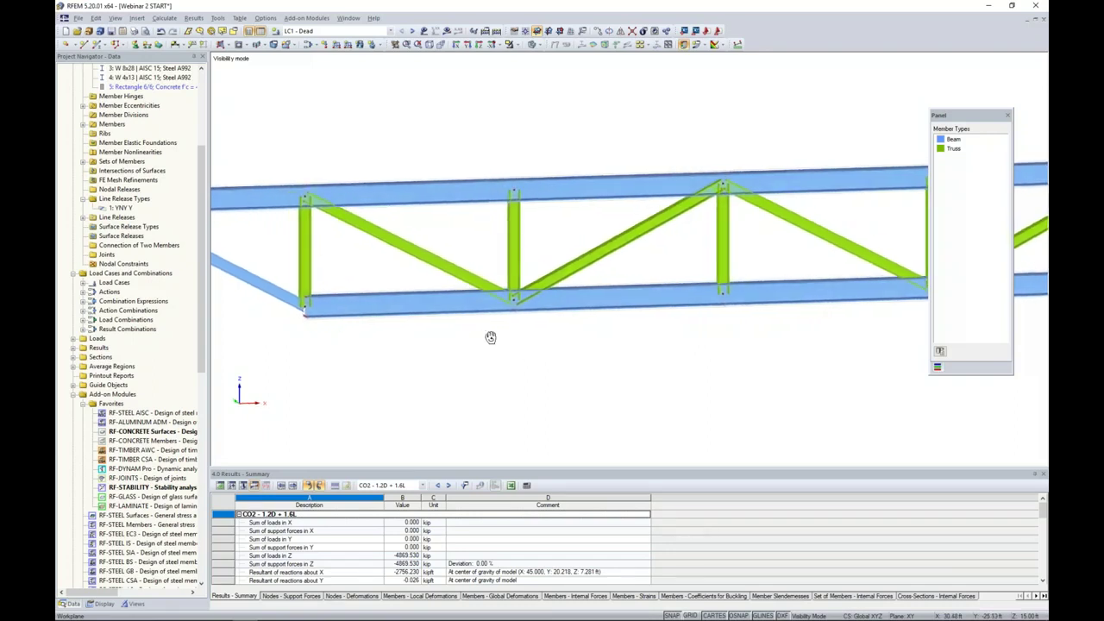
{"action": "scroll", "coordinate": [524, 335], "scroll_direction": "up", "scroll_amount": 3}
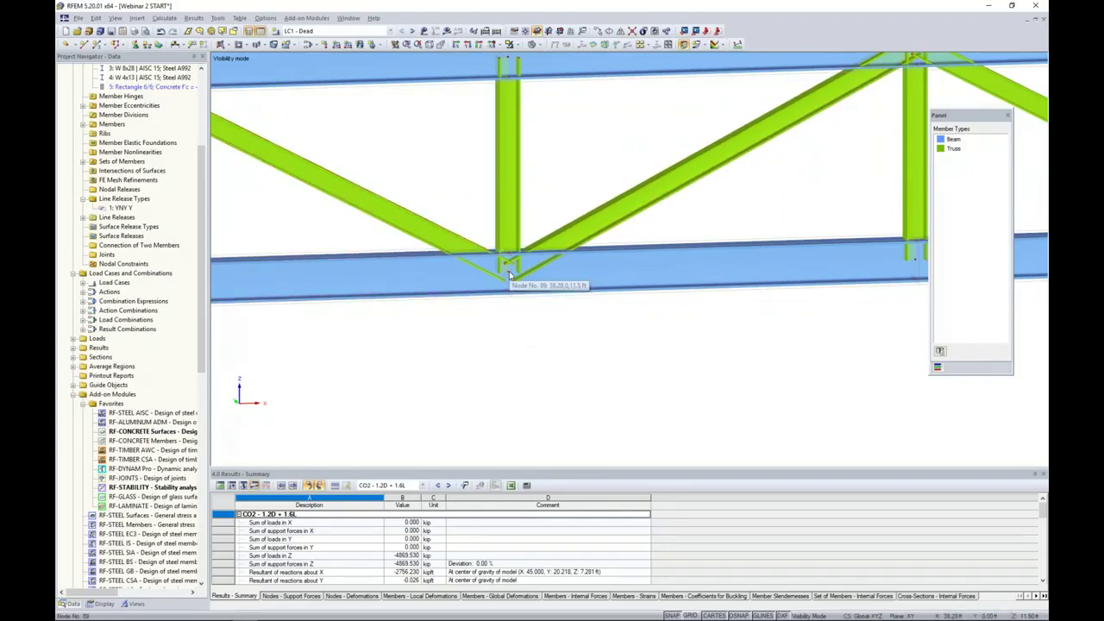
{"action": "left_click", "coordinate": [537, 45]}
{"action": "left_click", "coordinate": [547, 58]}
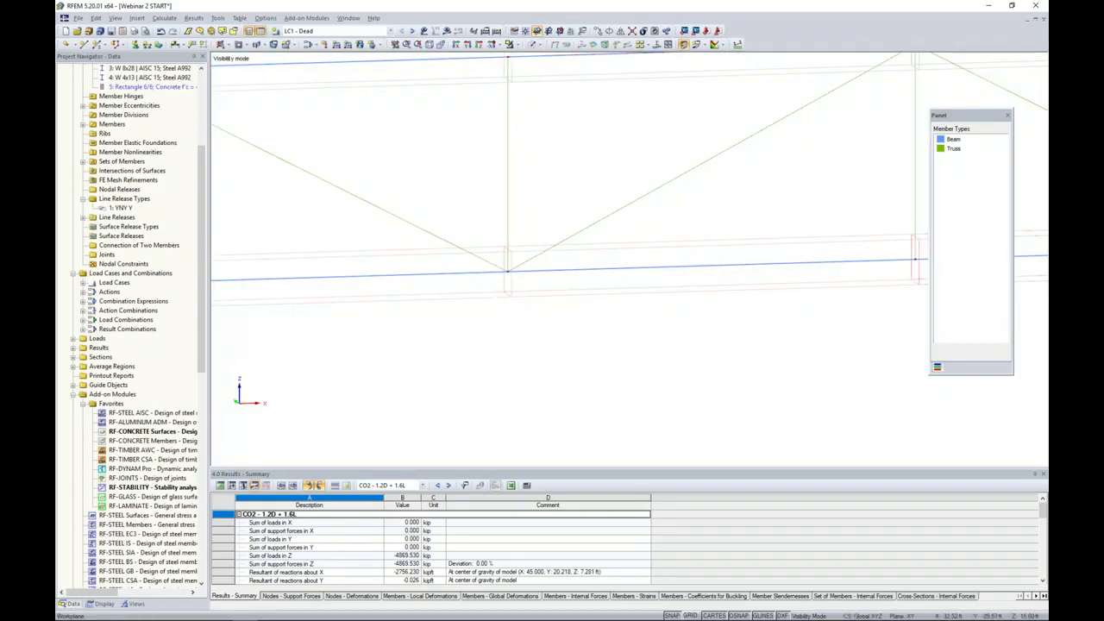
Reverse the orientation of the bottom-chord member and diagonal left of the node, accepting the deletion of results.
{"action": "left_click", "coordinate": [468, 278]}
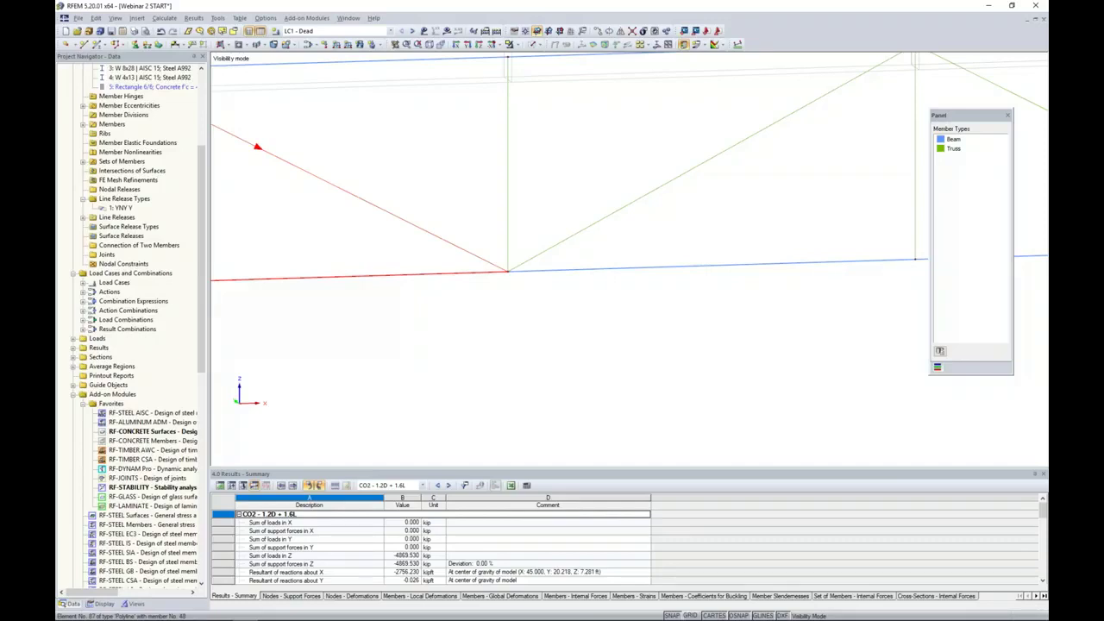
{"action": "right_click", "coordinate": [474, 272]}
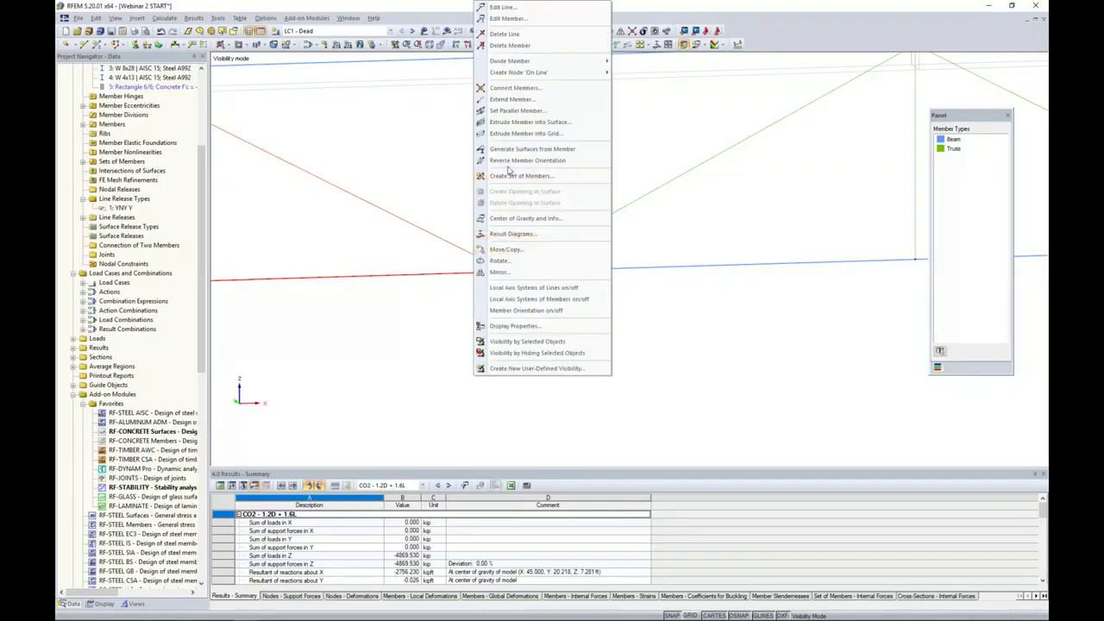
{"action": "left_click", "coordinate": [509, 165]}
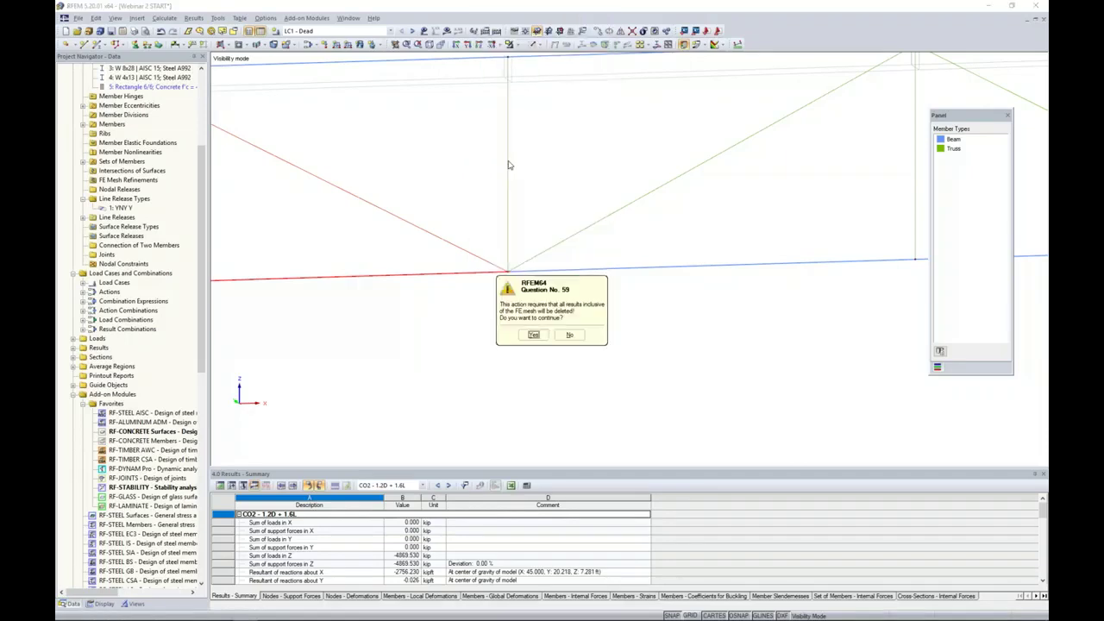
{"action": "left_click", "coordinate": [533, 336]}
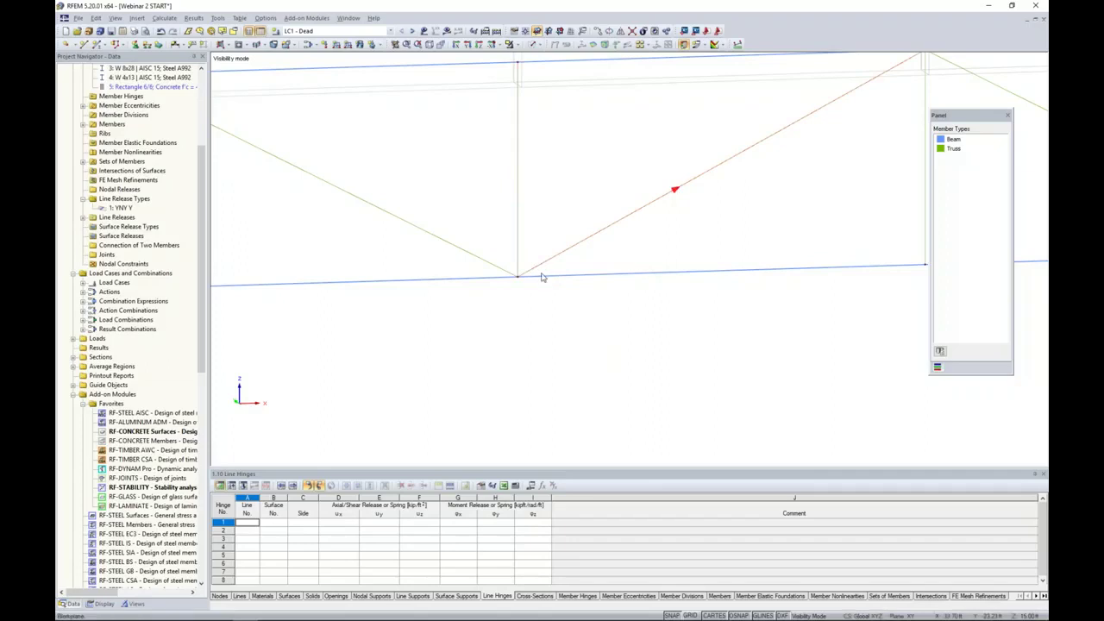
Divide the five members meeting at the bottom-chord node with new intermediate nodes 2.0 ft from each member start.
{"action": "left_click_drag", "start_coordinate": [601, 326], "coordinate": [418, 200]}
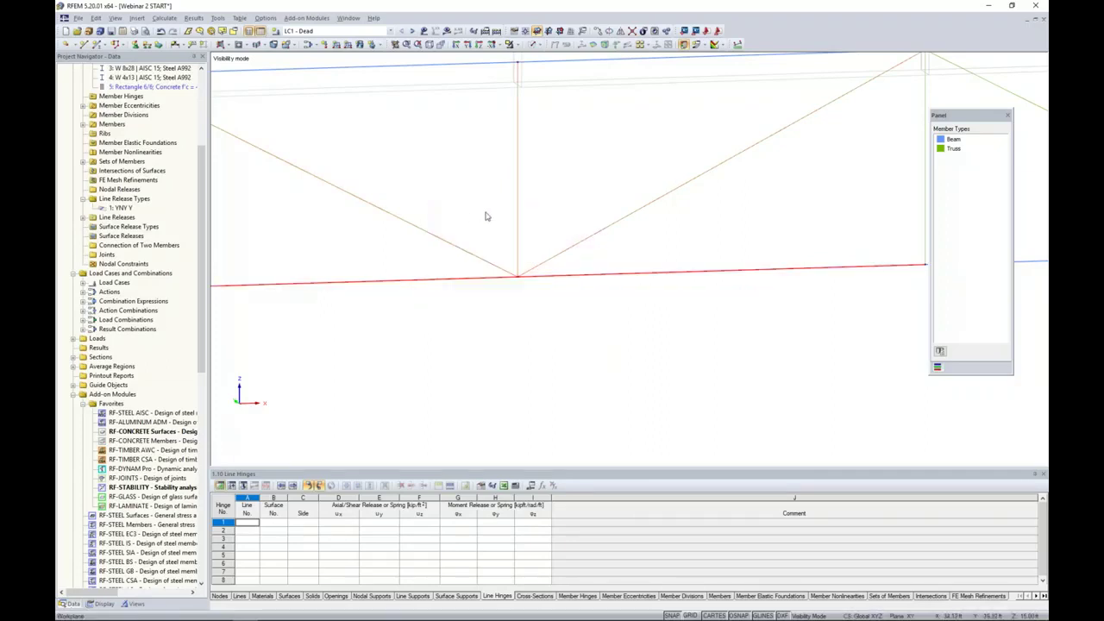
{"action": "right_click", "coordinate": [518, 210]}
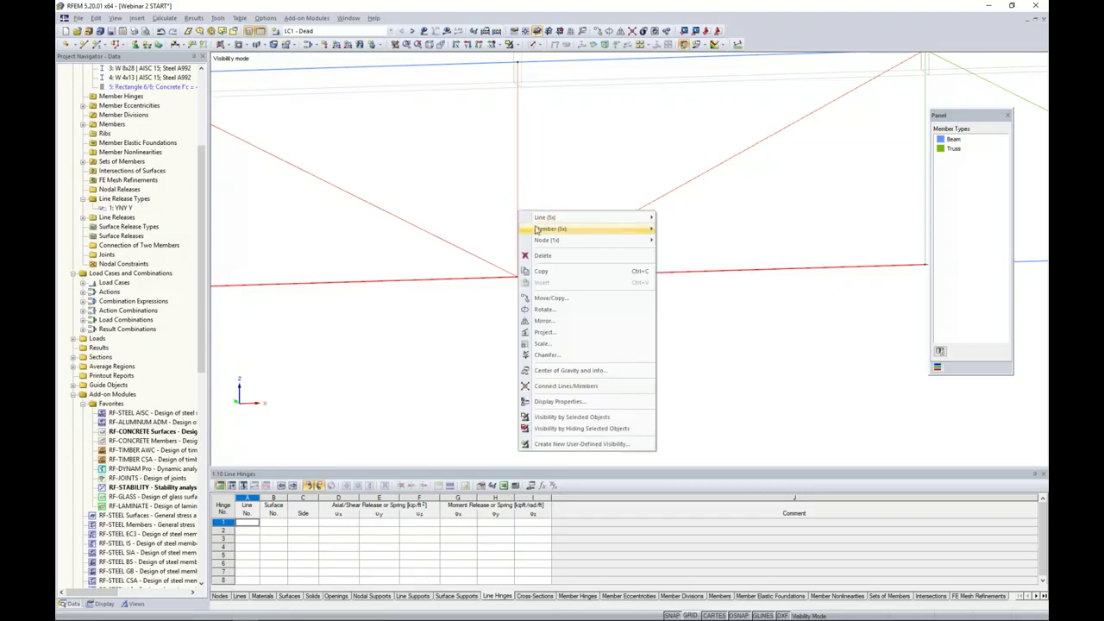
{"action": "mouse_move", "coordinate": [539, 229]}
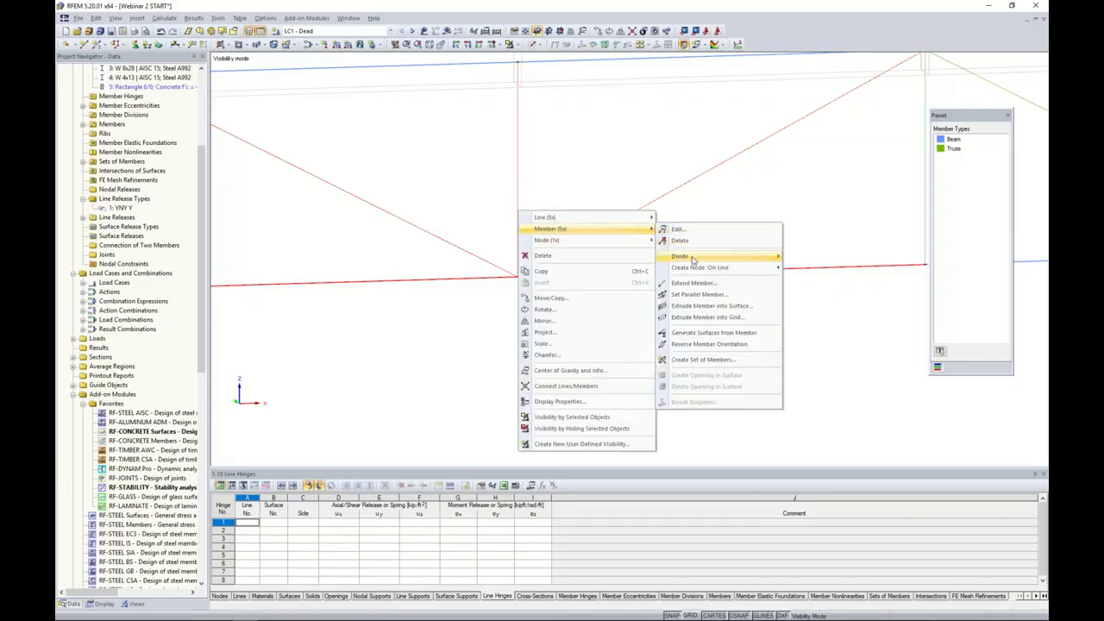
{"action": "mouse_move", "coordinate": [690, 256]}
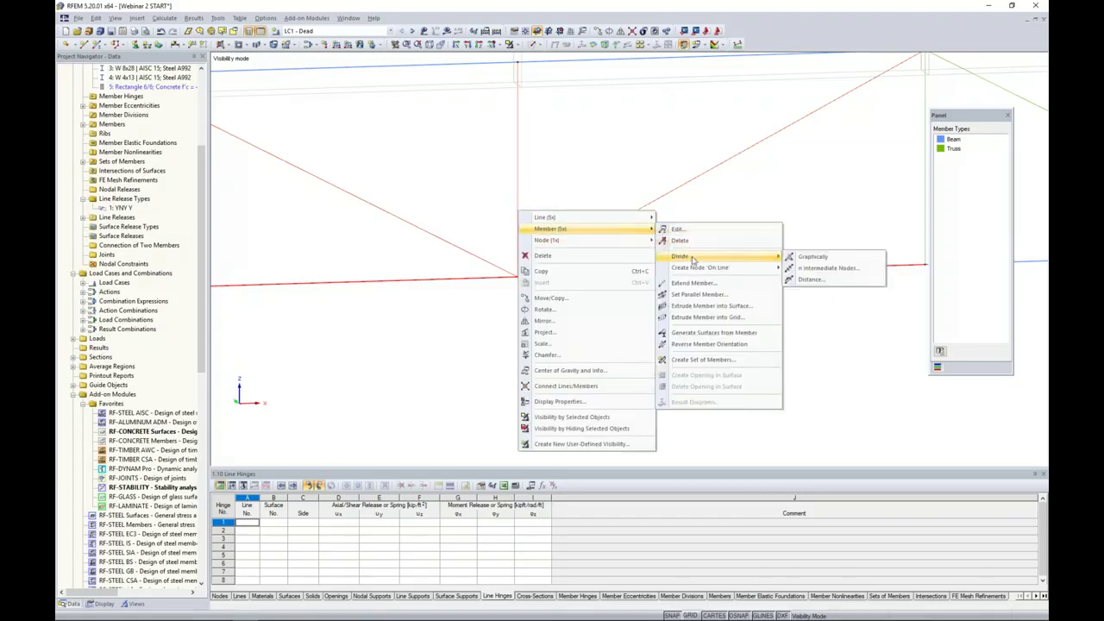
{"action": "left_click", "coordinate": [809, 281]}
{"action": "left_click", "coordinate": [564, 330]}
{"action": "type", "text": "2.0"}
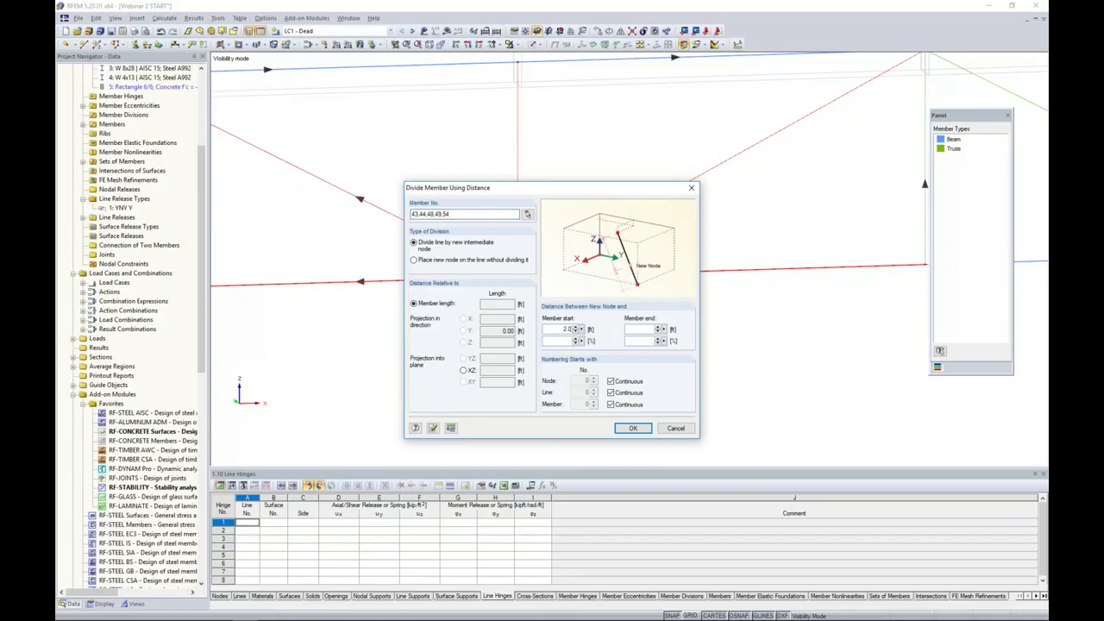
{"action": "left_click", "coordinate": [633, 428]}
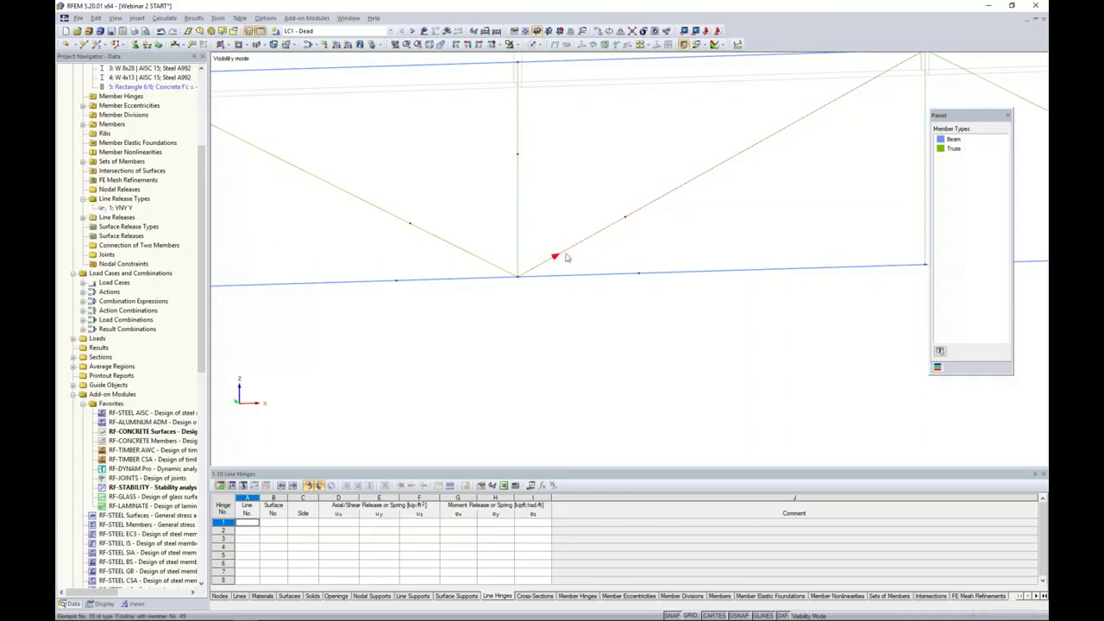
Generate surfaces from the five short member segments around the bottom-chord node.
{"action": "left_click_drag", "start_coordinate": [573, 332], "coordinate": [441, 215]}
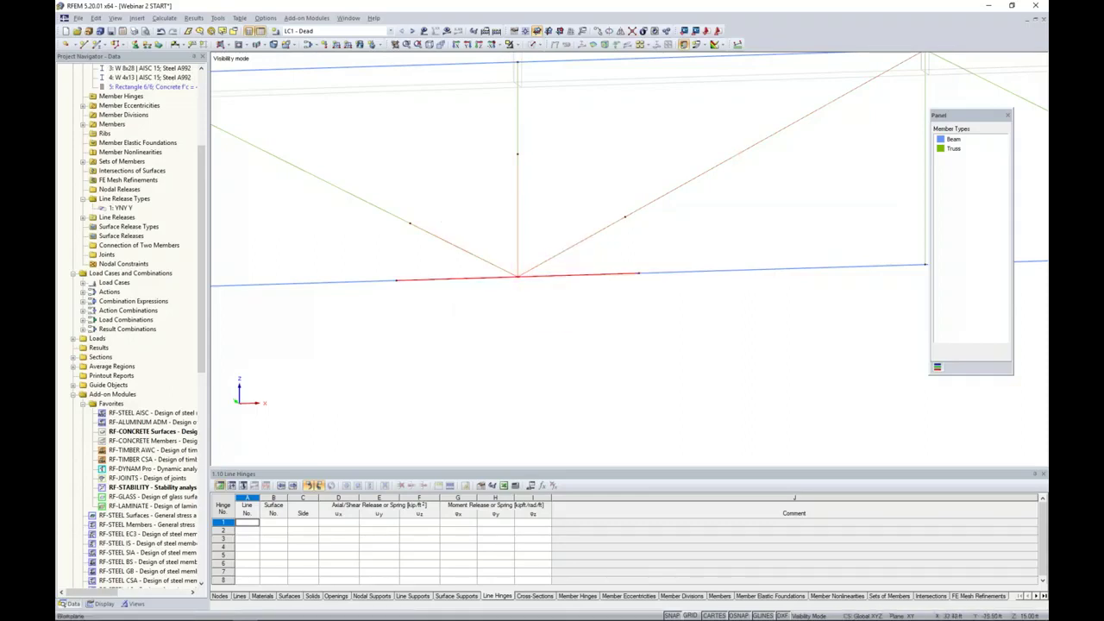
{"action": "right_click", "coordinate": [518, 212]}
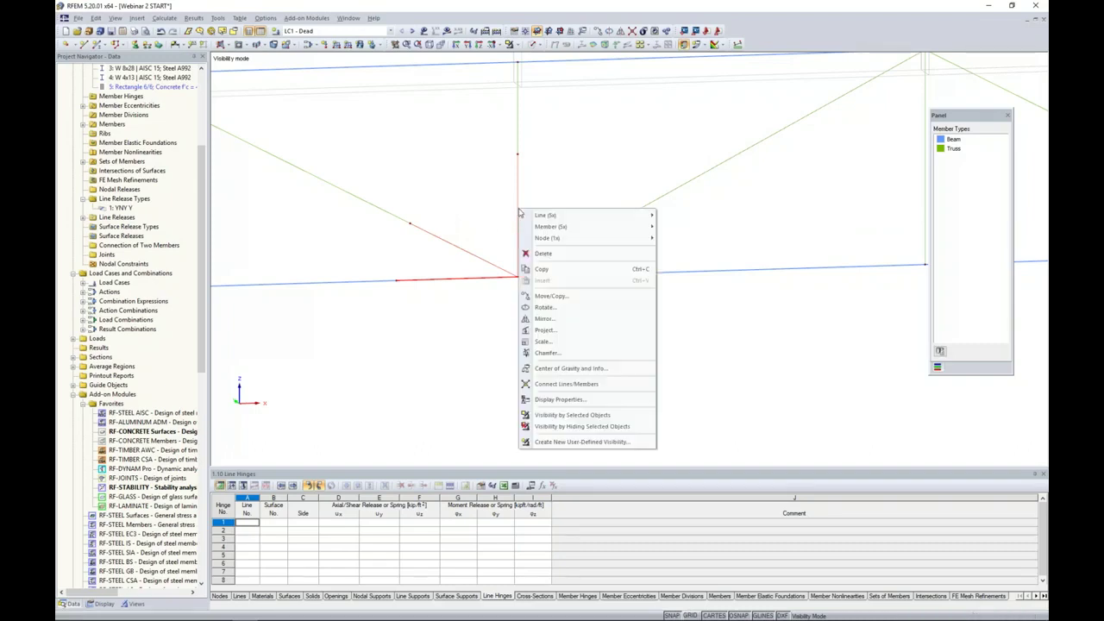
{"action": "mouse_move", "coordinate": [595, 228]}
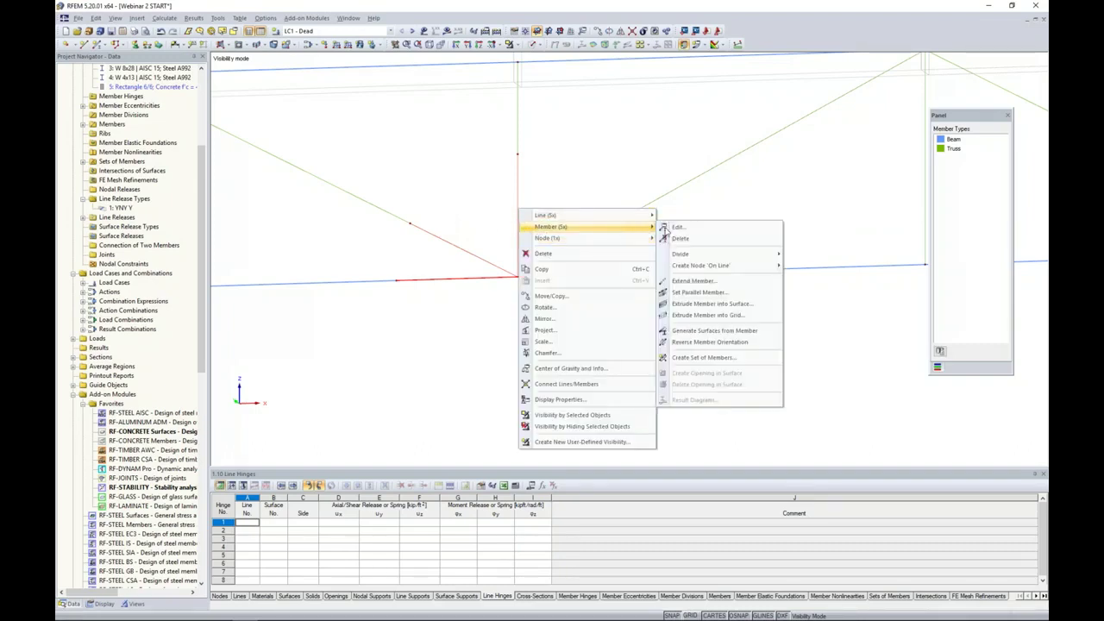
{"action": "left_click", "coordinate": [690, 333]}
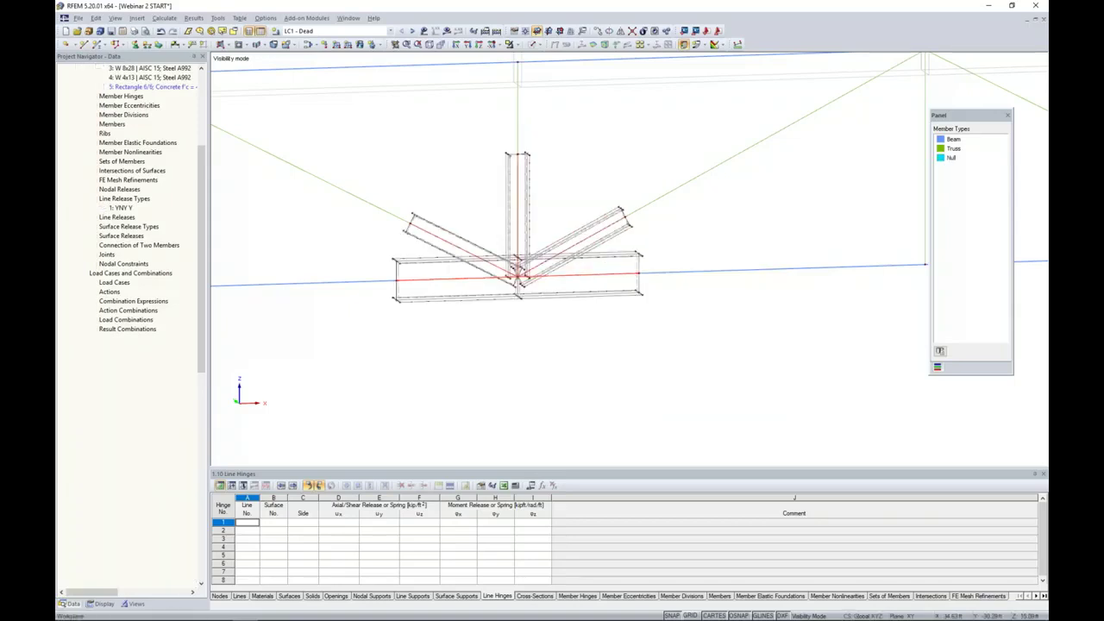
Inspect the generated joint surfaces and switch the model to the solid transparent display.
{"action": "middle_click_drag", "start_coordinate": [472, 334], "coordinate": [504, 371], "text": "ctrl"}
{"action": "scroll", "coordinate": [511, 332], "scroll_direction": "up", "scroll_amount": 3}
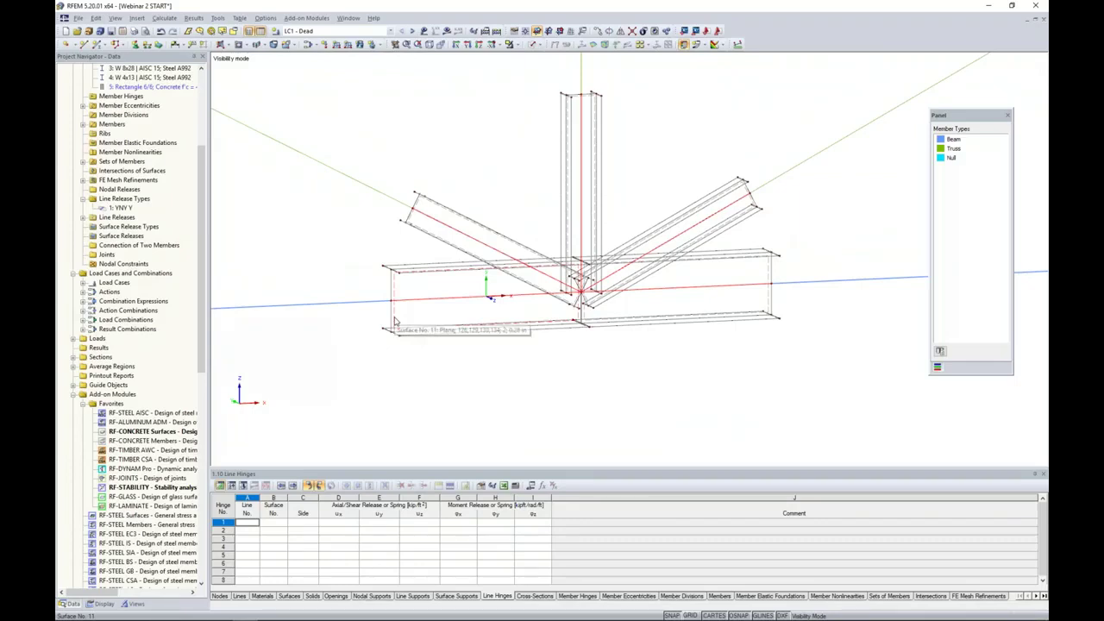
{"action": "scroll", "coordinate": [428, 369], "scroll_direction": "down", "scroll_amount": 3}
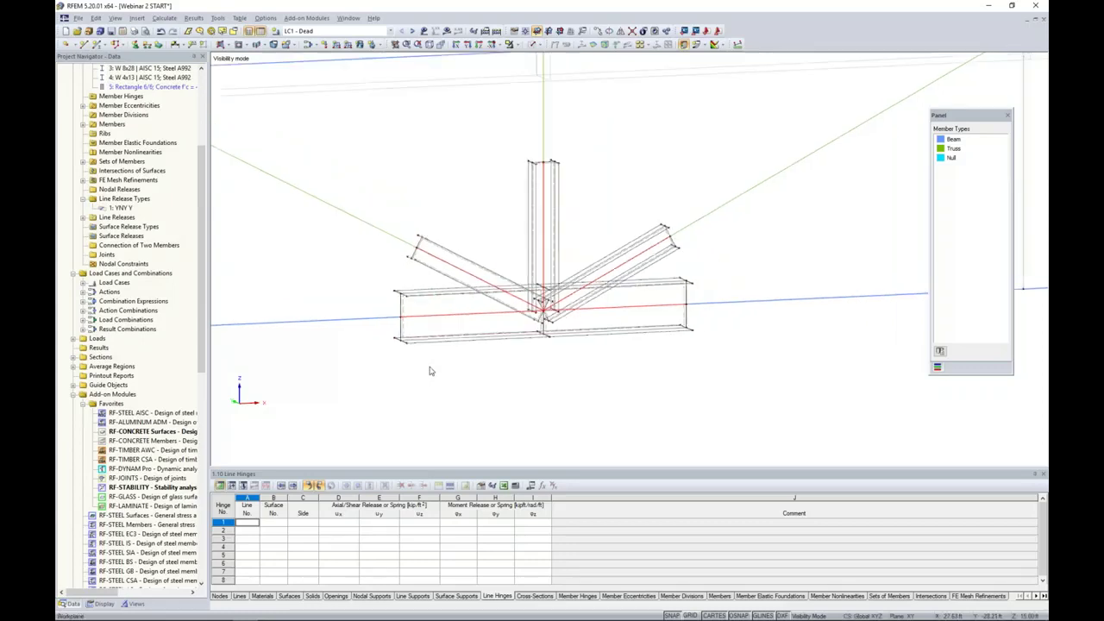
{"action": "left_click", "coordinate": [535, 44]}
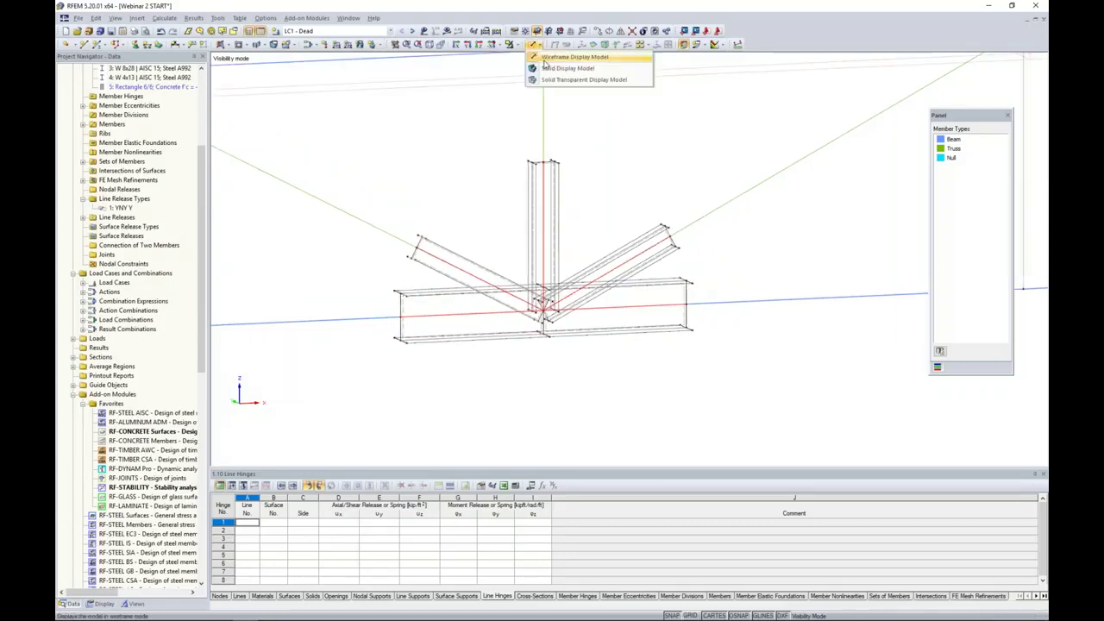
{"action": "left_click", "coordinate": [546, 81]}
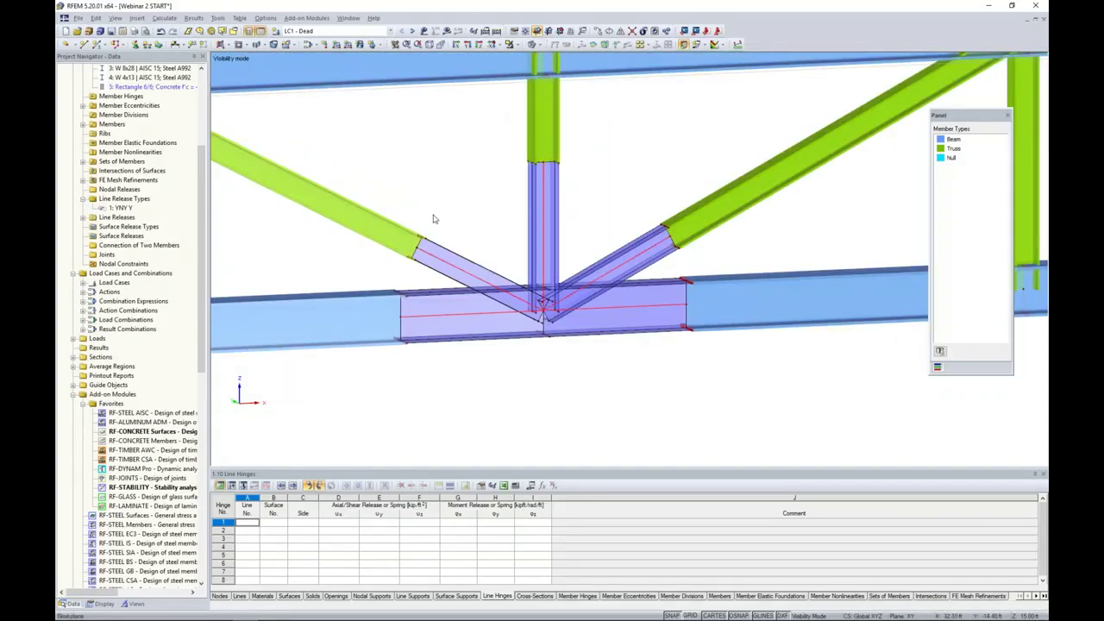
{"action": "scroll", "coordinate": [434, 217], "scroll_direction": "down", "scroll_amount": 1}
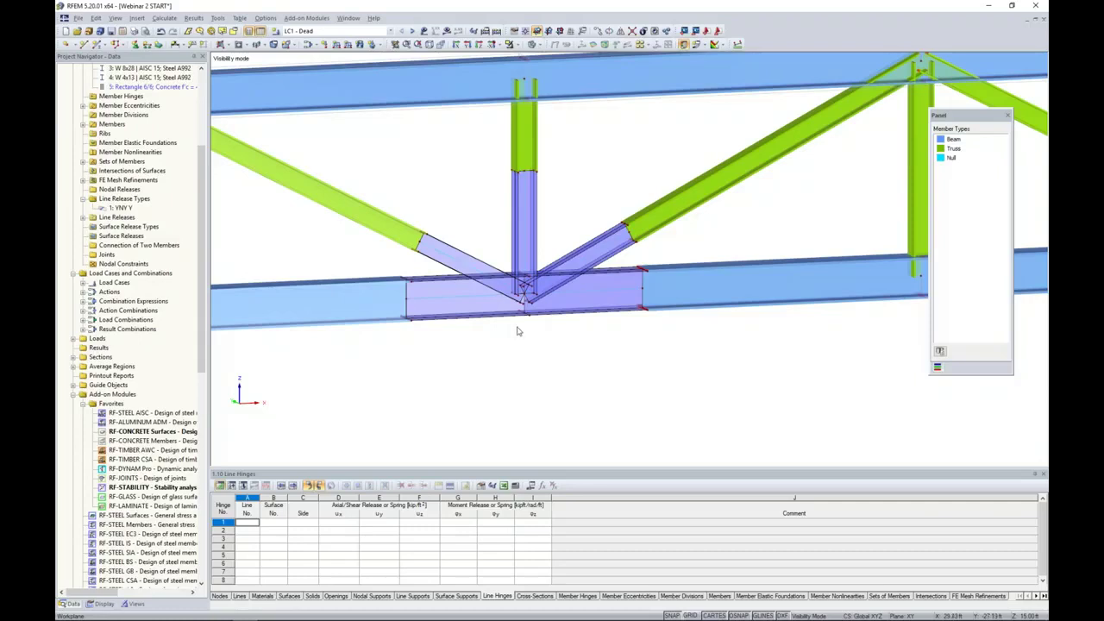
Switch the model to the wireframe display around the bottom-chord joint.
{"action": "left_click", "coordinate": [542, 45]}
{"action": "left_click", "coordinate": [550, 57]}
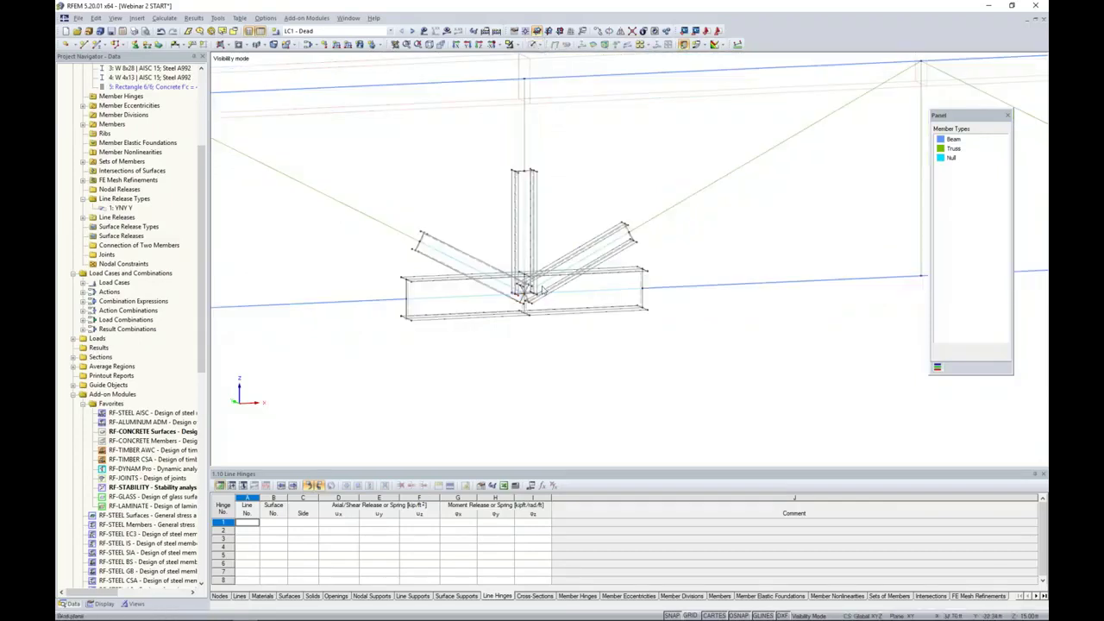
{"action": "scroll", "coordinate": [520, 328], "scroll_direction": "up", "scroll_amount": 8}
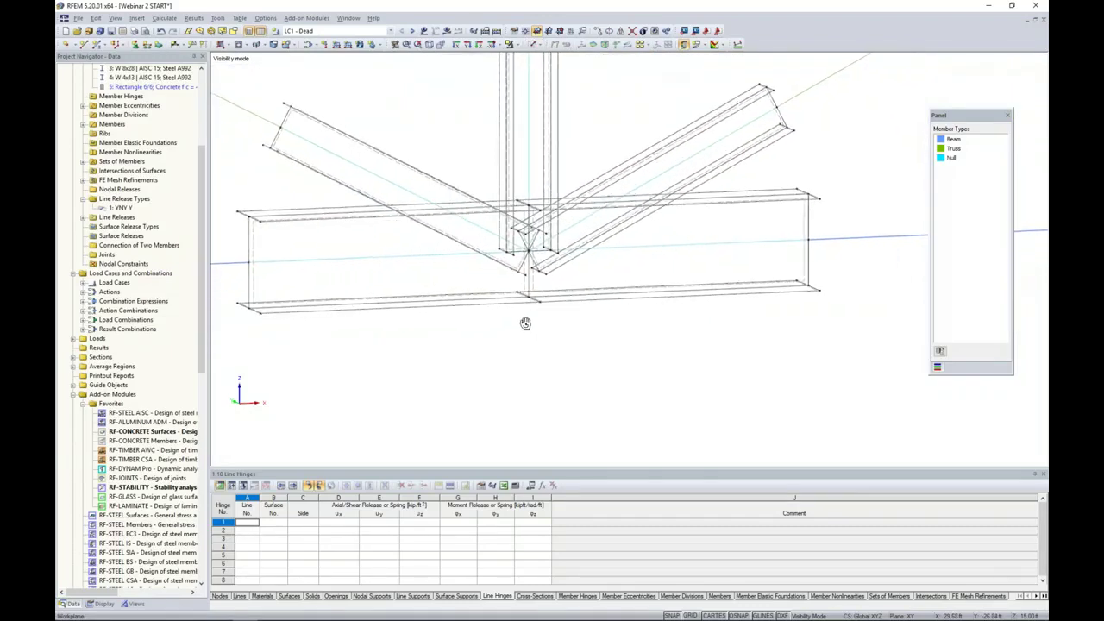
{"action": "middle_click_drag", "start_coordinate": [498, 237], "coordinate": [602, 286]}
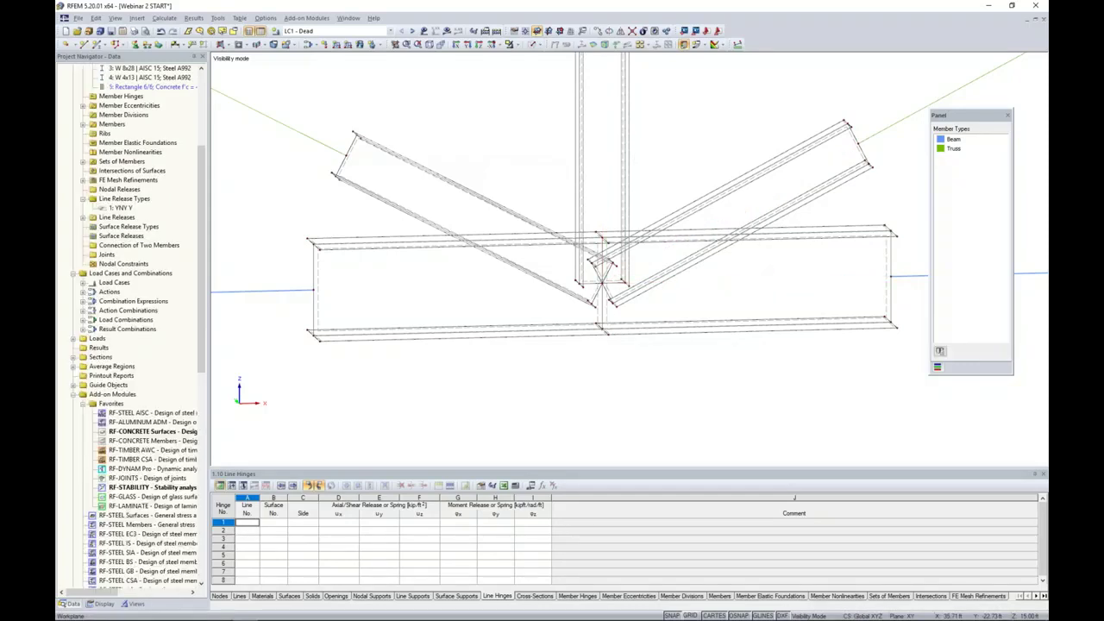
Move the end nodes of both flanges of the left diagonal onto the bottom chord's top flange.
{"action": "middle_click_drag", "start_coordinate": [678, 320], "coordinate": [553, 311], "text": "ctrl"}
{"action": "scroll", "coordinate": [570, 314], "scroll_direction": "up", "scroll_amount": 2}
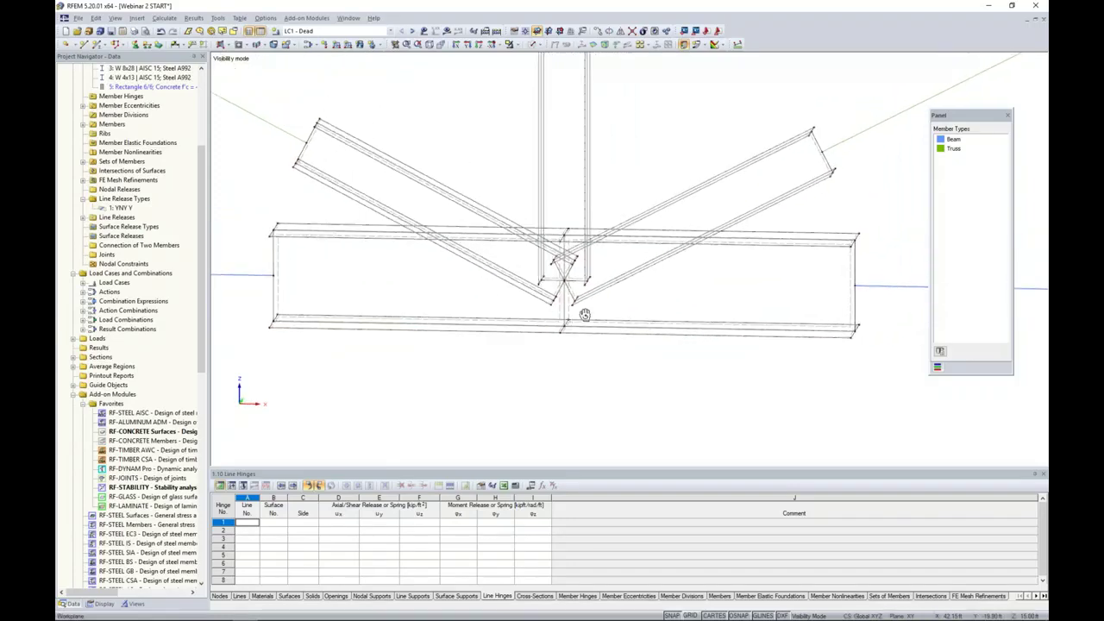
{"action": "scroll", "coordinate": [556, 313], "scroll_direction": "up", "scroll_amount": 2}
{"action": "scroll", "coordinate": [555, 311], "scroll_direction": "up", "scroll_amount": 2}
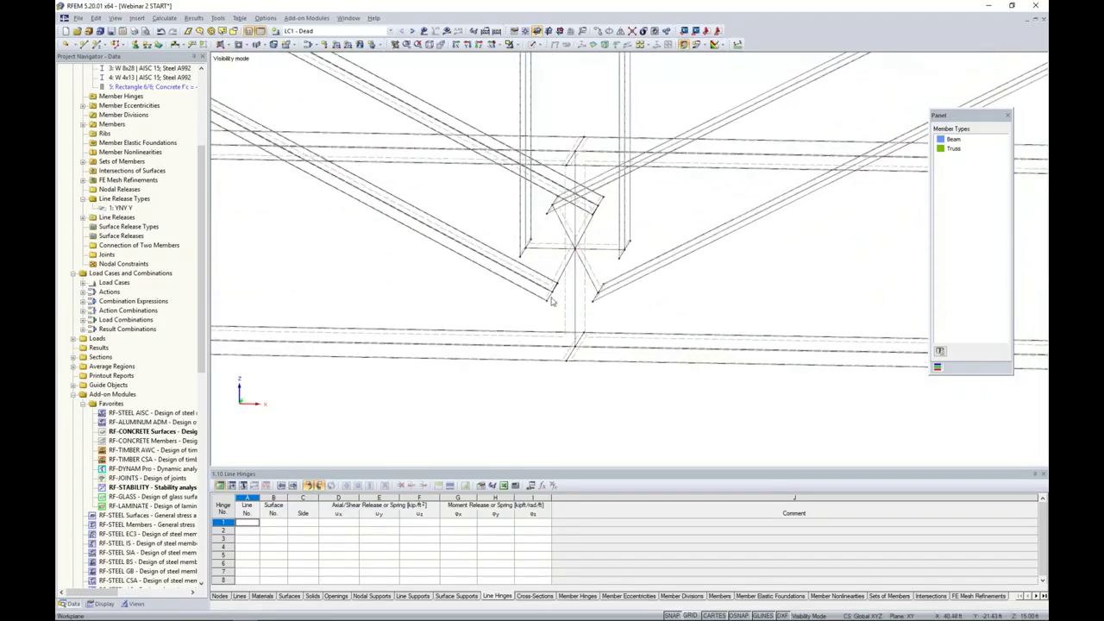
{"action": "left_click_drag", "start_coordinate": [537, 264], "coordinate": [570, 319]}
{"action": "left_click_drag", "start_coordinate": [554, 297], "coordinate": [278, 151]}
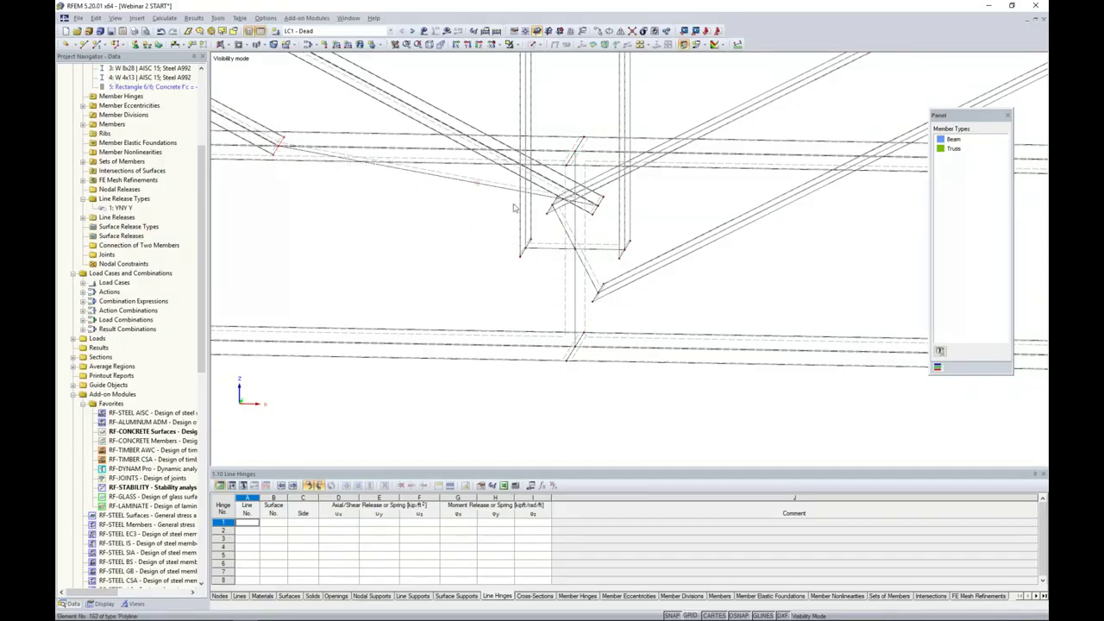
{"action": "mouse_move", "coordinate": [607, 231]}
{"action": "middle_mouse_down", "text": "ctrl"}
{"action": "mouse_move", "coordinate": [620, 222]}
{"action": "mouse_move", "coordinate": [586, 230]}
{"action": "middle_mouse_up", "text": "ctrl"}
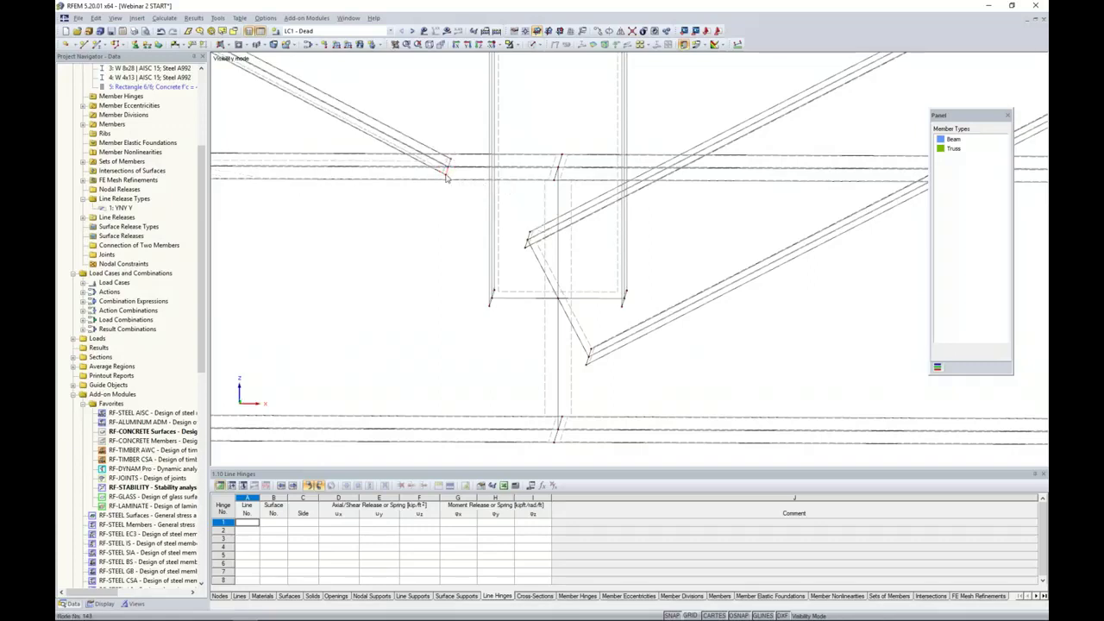
Move the end nodes of both flanges of the right diagonal onto the bottom chord's top flange.
{"action": "middle_click_drag", "start_coordinate": [473, 192], "coordinate": [475, 199], "text": "ctrl"}
{"action": "scroll", "coordinate": [475, 196], "scroll_direction": "down", "scroll_amount": 1}
{"action": "left_click_drag", "start_coordinate": [498, 207], "coordinate": [607, 165]}
{"action": "scroll", "coordinate": [510, 232], "scroll_direction": "up", "scroll_amount": 2}
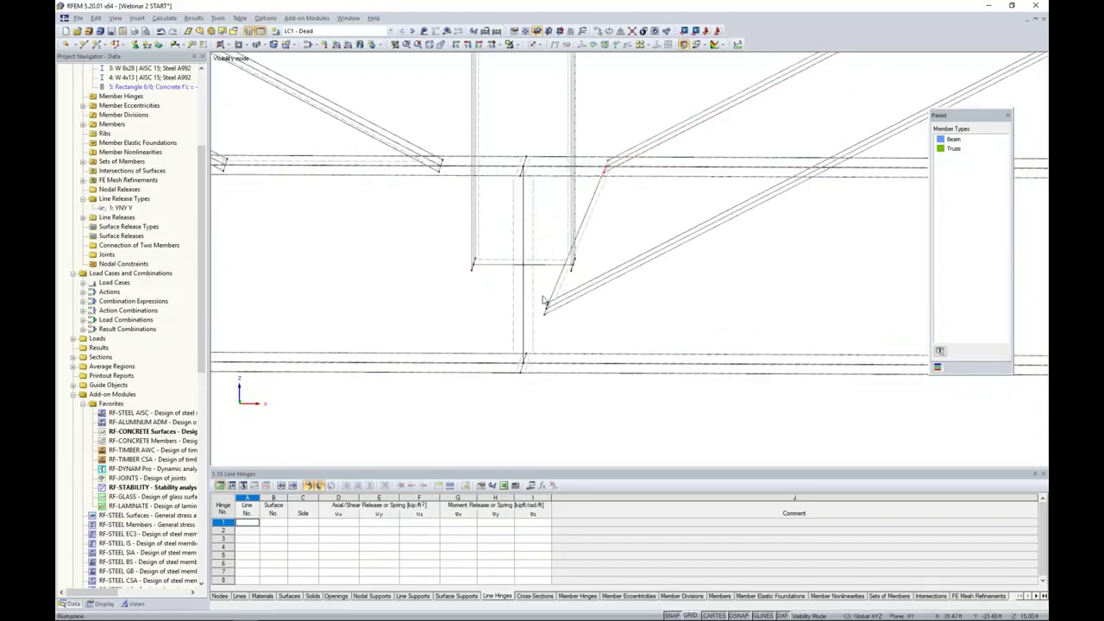
{"action": "left_click_drag", "start_coordinate": [553, 315], "coordinate": [817, 173]}
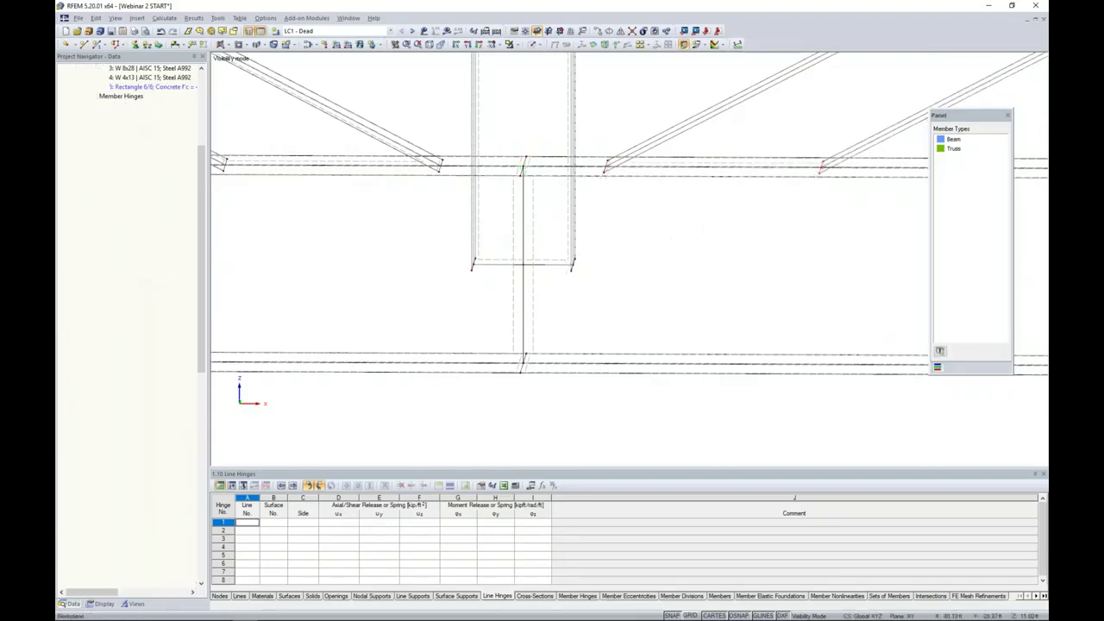
Move the lower end nodes of both flanges of the vertical member up onto the bottom chord's top flange.
{"action": "left_click_drag", "start_coordinate": [461, 256], "coordinate": [489, 290]}
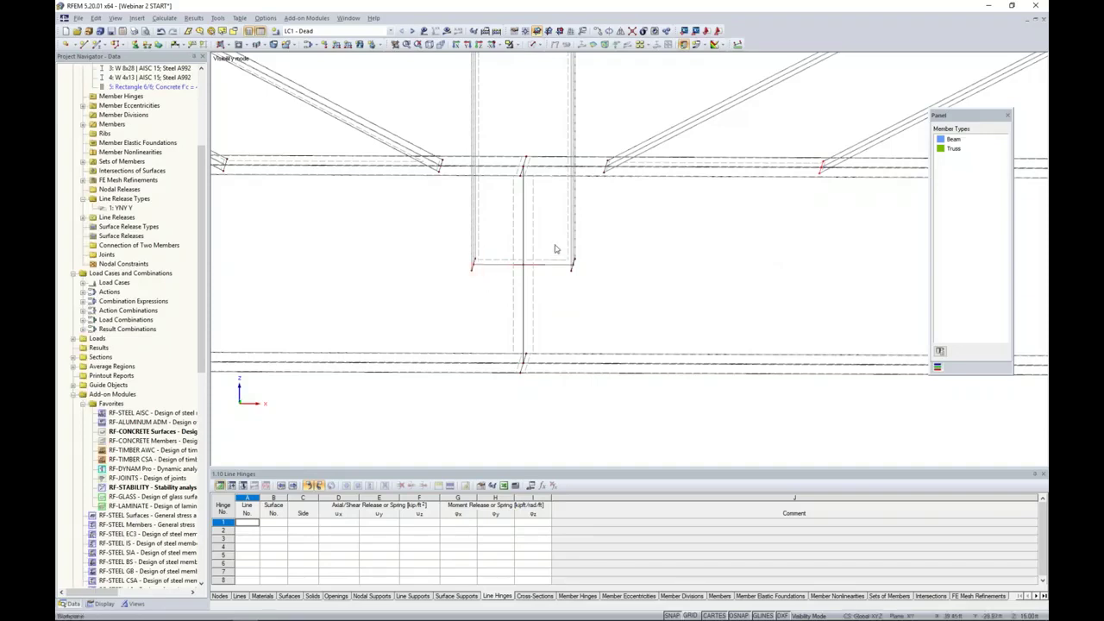
{"action": "left_click_drag", "start_coordinate": [555, 249], "coordinate": [591, 288]}
{"action": "scroll", "coordinate": [594, 256], "scroll_direction": "up", "scroll_amount": 1}
{"action": "scroll", "coordinate": [595, 255], "scroll_direction": "up", "scroll_amount": 4}
{"action": "scroll", "coordinate": [595, 255], "scroll_direction": "down", "scroll_amount": 2}
{"action": "middle_click_drag", "start_coordinate": [595, 256], "coordinate": [583, 314], "text": "ctrl"}
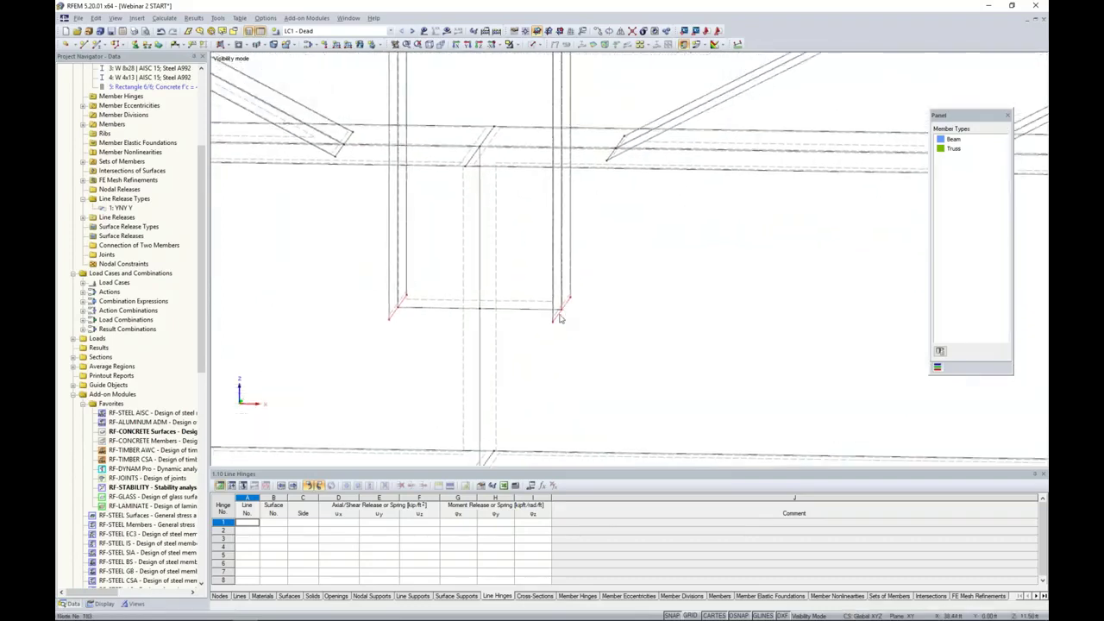
{"action": "left_click_drag", "start_coordinate": [562, 312], "coordinate": [561, 149]}
{"action": "scroll", "coordinate": [591, 239], "scroll_direction": "down", "scroll_amount": 4}
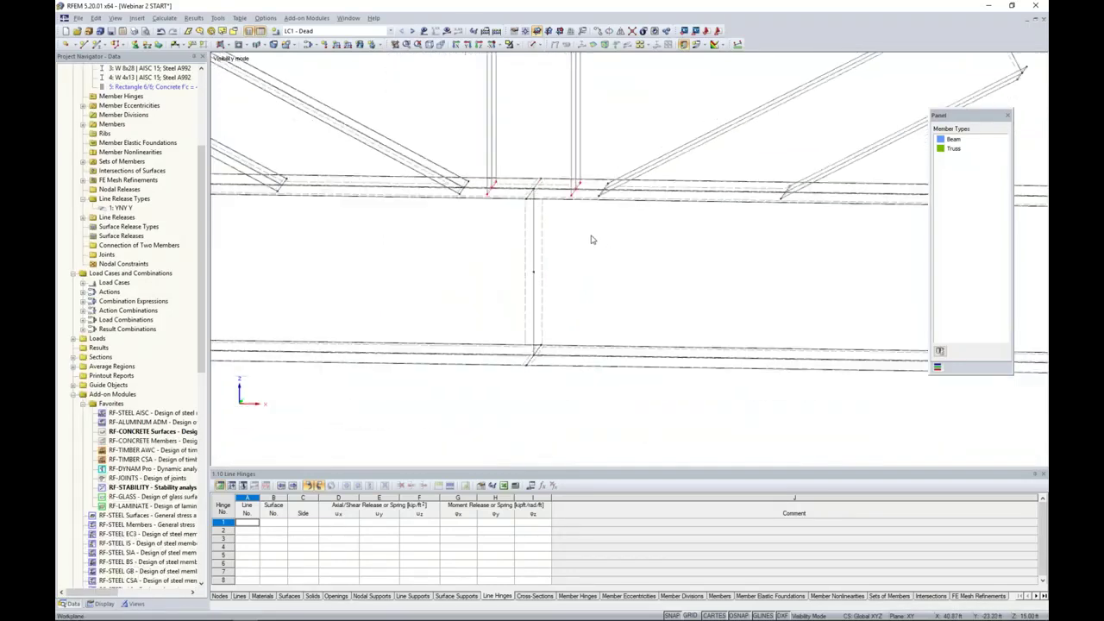
Set up a new polygonal surface with Rigid stiffness for capping the member ends.
{"action": "scroll", "coordinate": [586, 256], "scroll_direction": "down", "scroll_amount": 1}
{"action": "middle_click_drag", "start_coordinate": [507, 349], "coordinate": [618, 387], "text": "ctrl"}
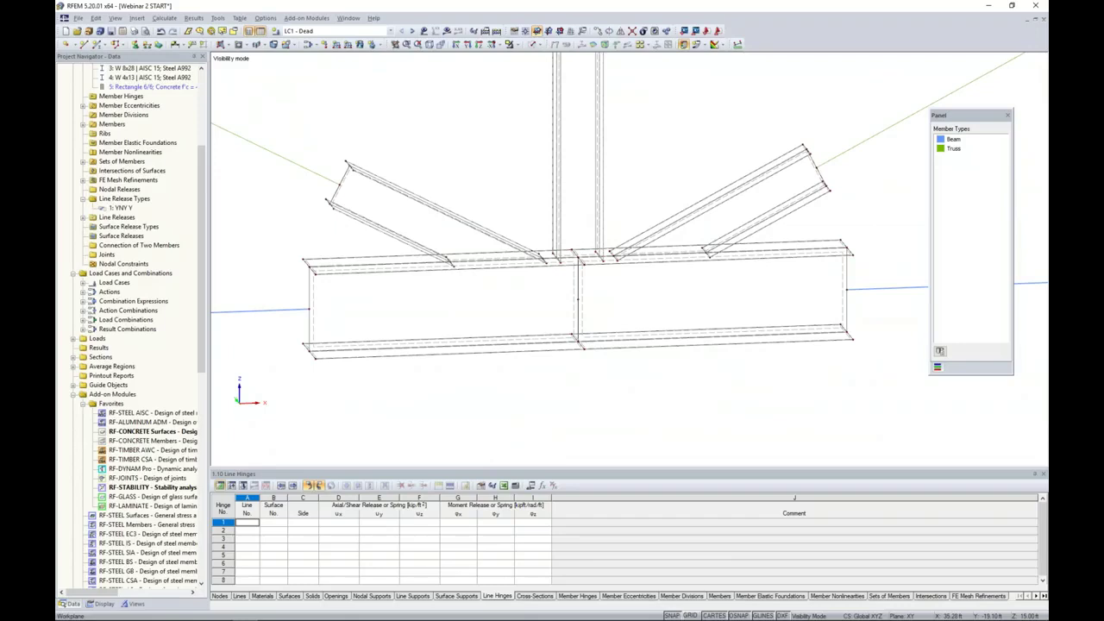
{"action": "scroll", "coordinate": [617, 382], "scroll_direction": "down", "scroll_amount": 1}
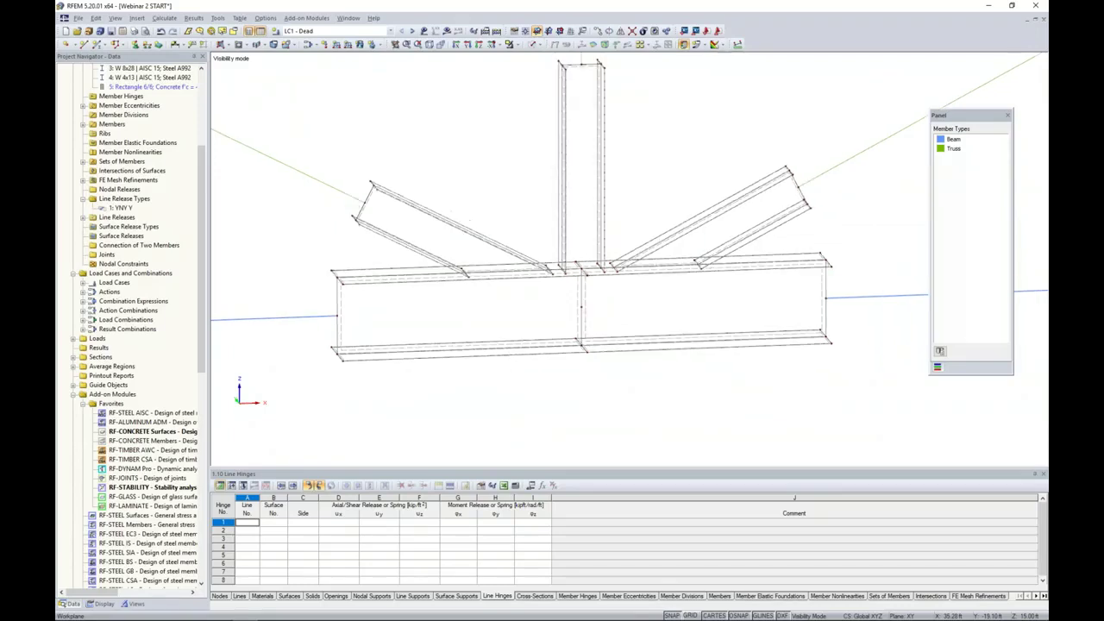
{"action": "middle_click_drag", "start_coordinate": [616, 380], "coordinate": [604, 357]}
{"action": "middle_click_drag", "start_coordinate": [406, 384], "coordinate": [450, 399]}
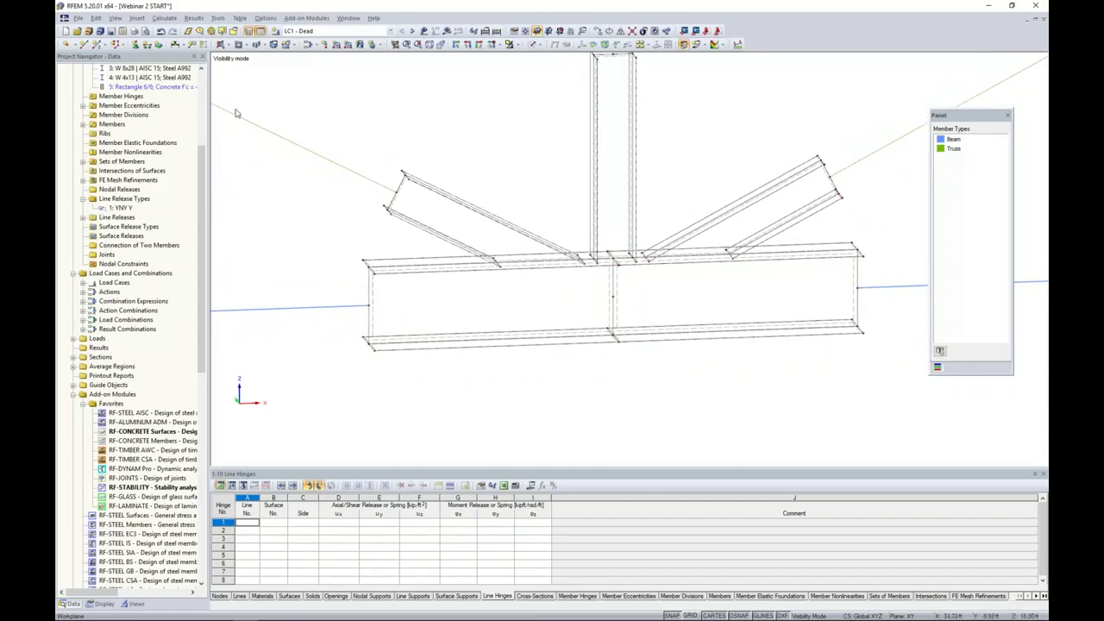
{"action": "scroll", "coordinate": [397, 203], "scroll_direction": "up", "scroll_amount": 3}
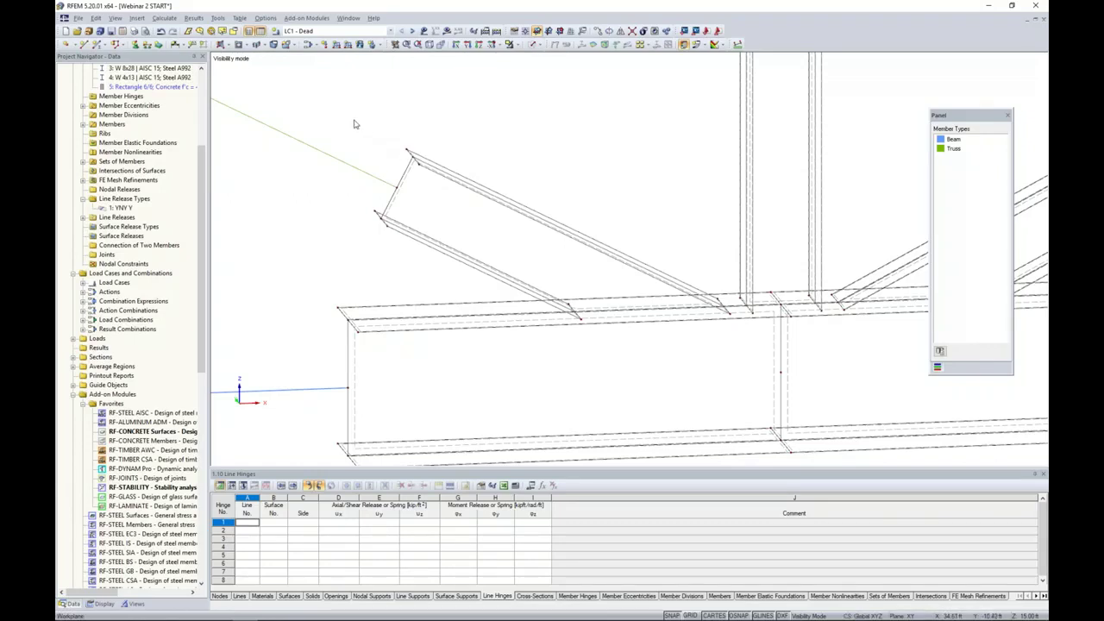
{"action": "left_click", "coordinate": [229, 49]}
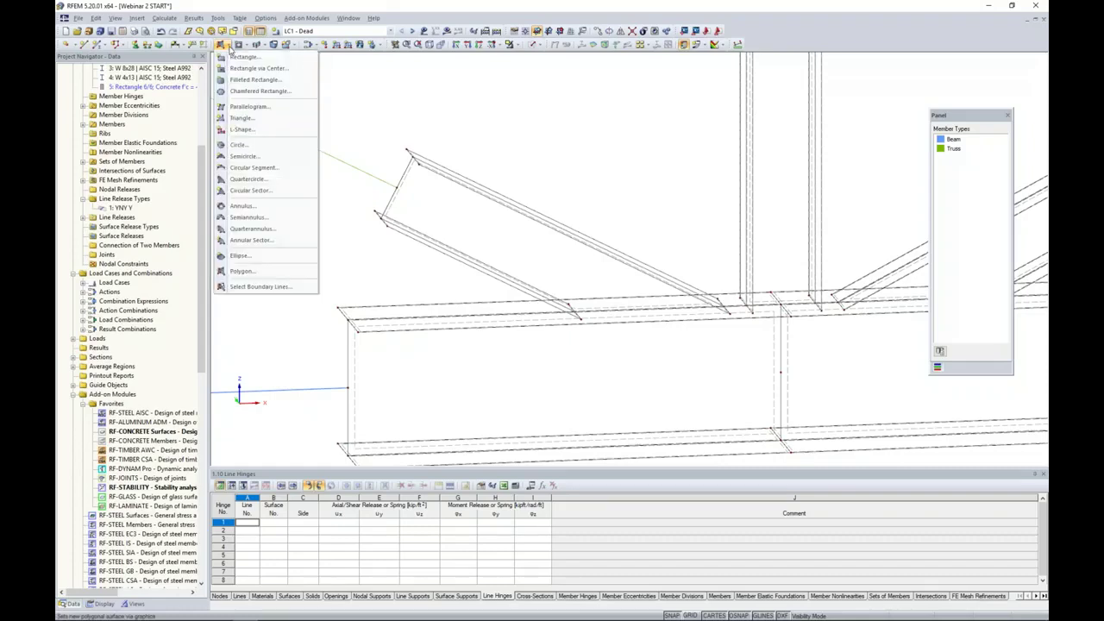
{"action": "left_click", "coordinate": [241, 271]}
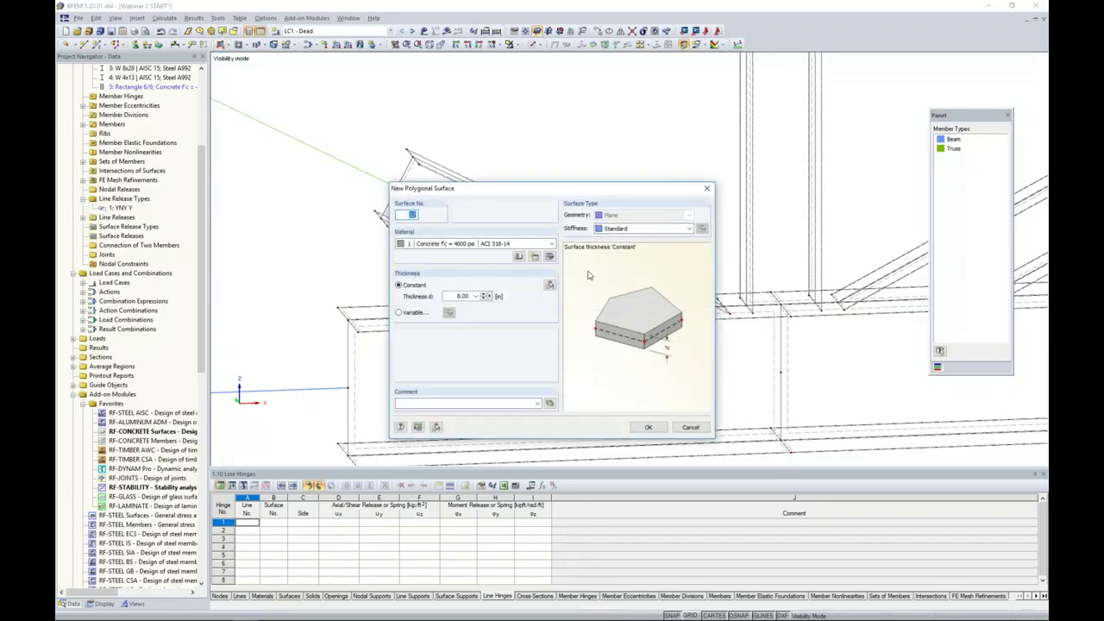
{"action": "left_click", "coordinate": [627, 228]}
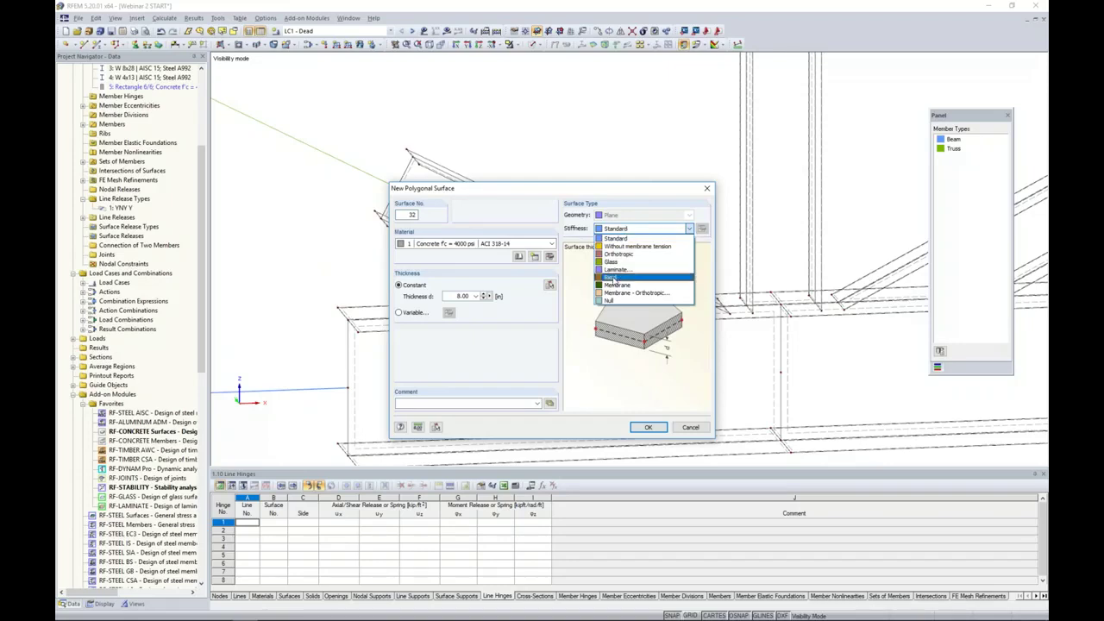
{"action": "left_click", "coordinate": [614, 277]}
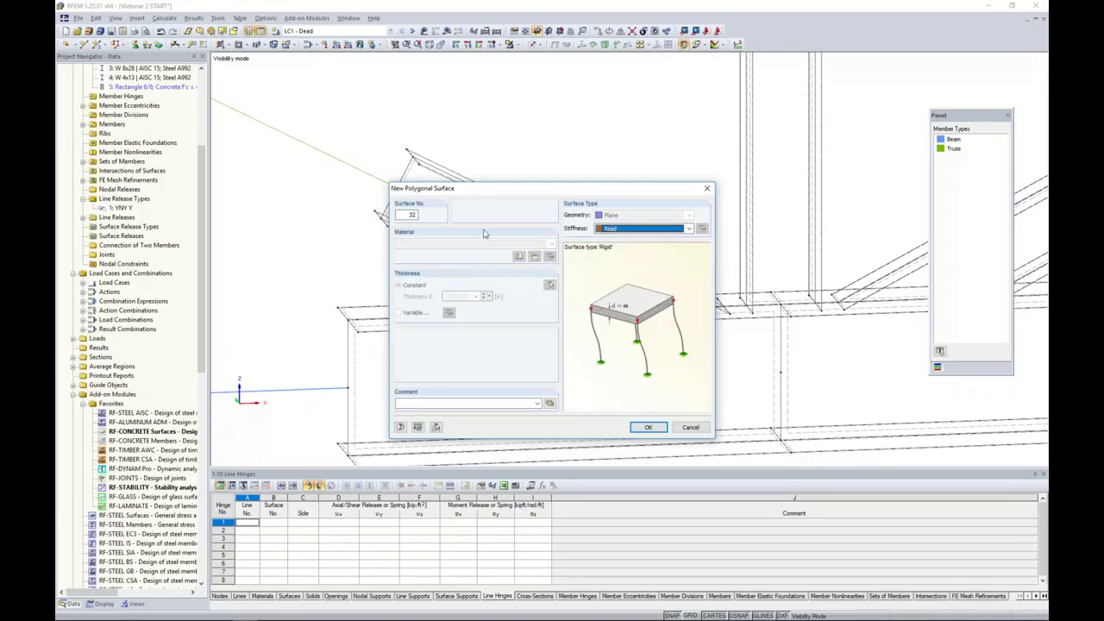
{"action": "left_click_drag", "start_coordinate": [490, 192], "coordinate": [509, 153]}
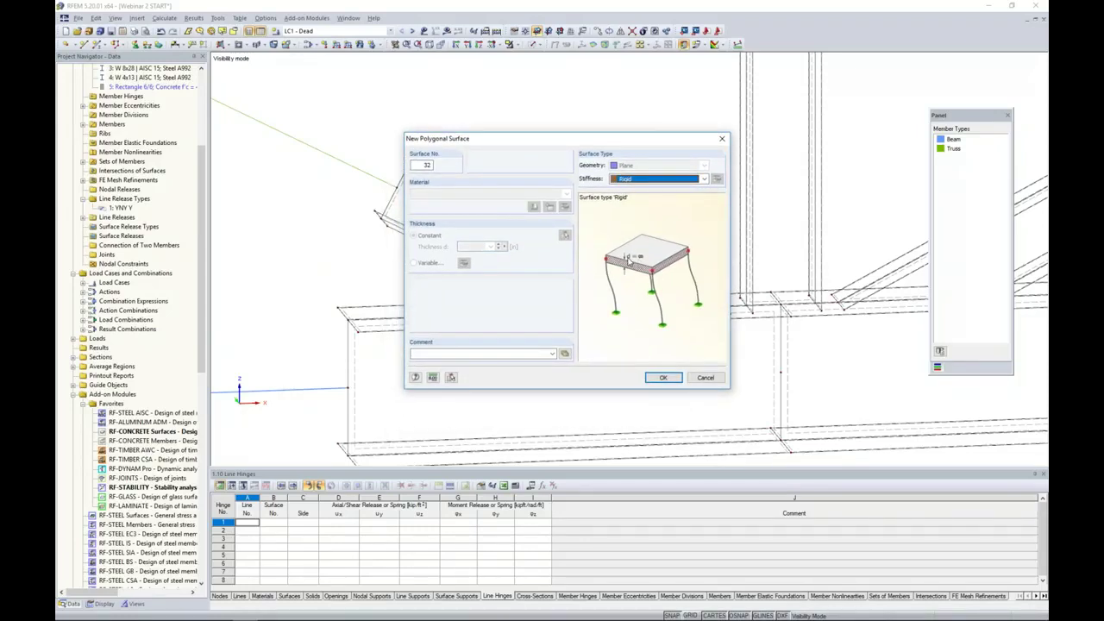
{"action": "left_click", "coordinate": [663, 378]}
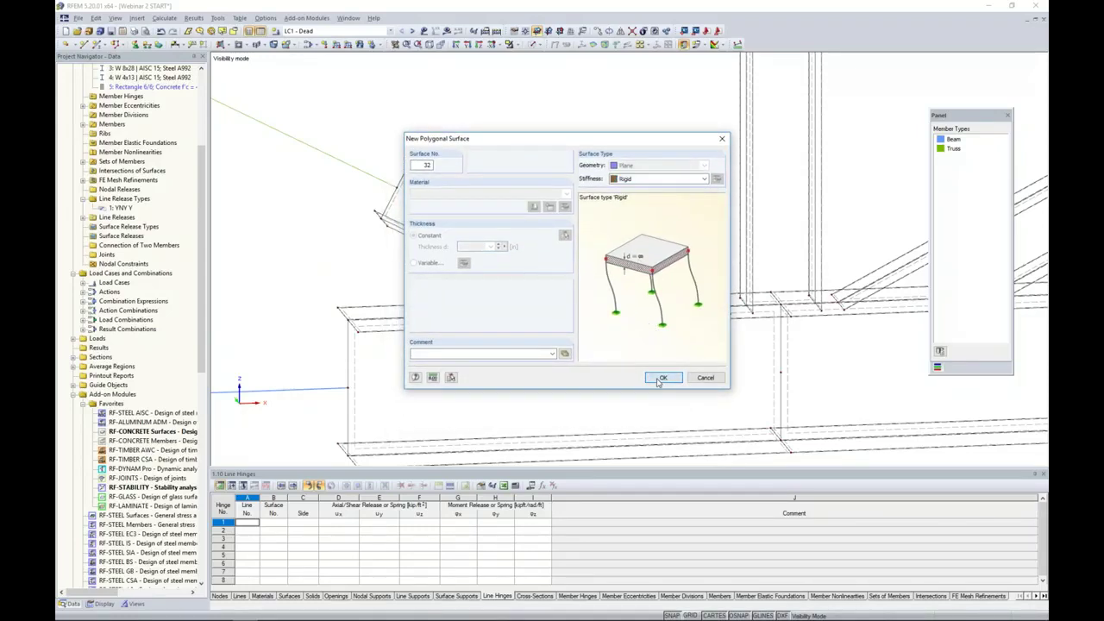
Draw the rigid surface through the flange corner nodes at the left diagonal's outer end.
{"action": "scroll", "coordinate": [408, 155], "scroll_direction": "up", "scroll_amount": 2}
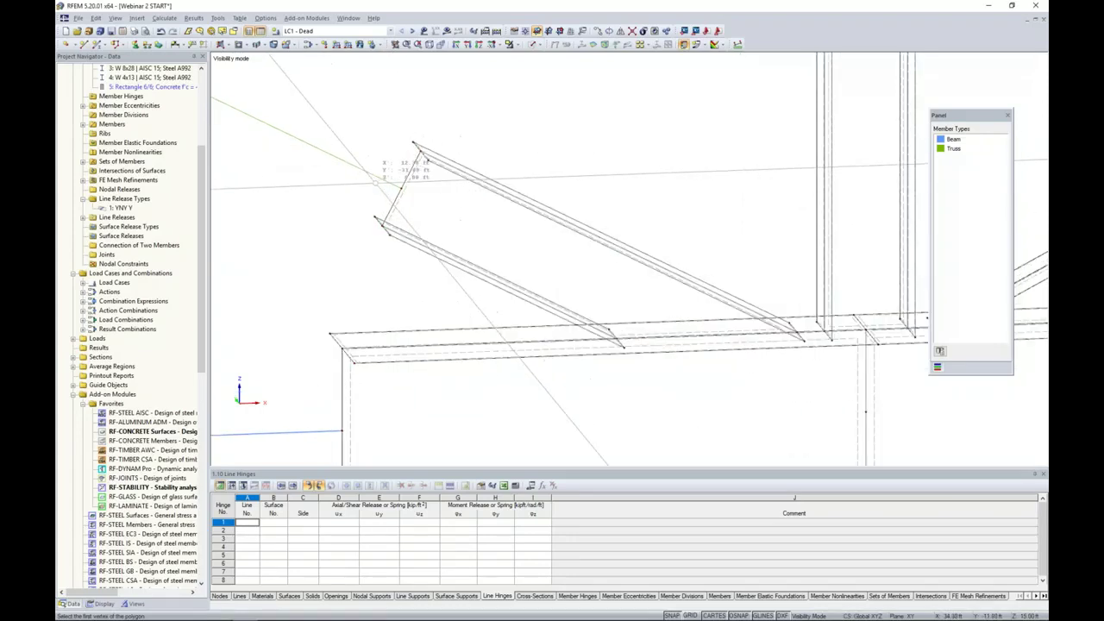
{"action": "left_click", "coordinate": [420, 134]}
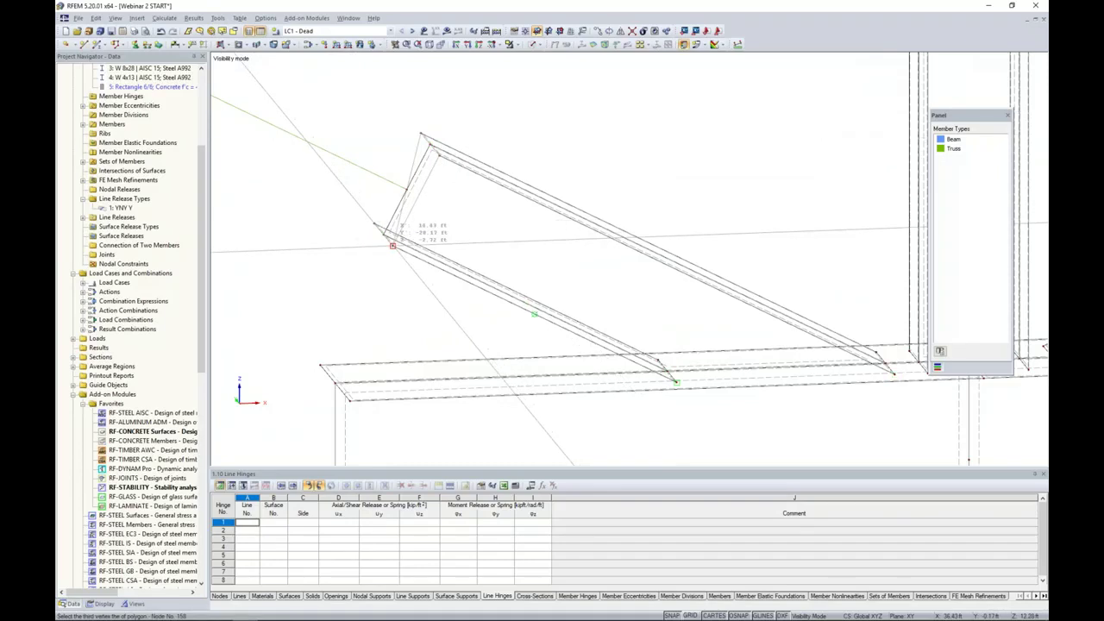
{"action": "left_click", "coordinate": [374, 223]}
{"action": "double_click", "coordinate": [374, 224]}
Draw a rigid surface through the flange corner nodes at the bottom chord segment's left end.
{"action": "middle_click_drag", "start_coordinate": [406, 306], "coordinate": [475, 114]}
{"action": "left_click", "coordinate": [387, 173]}
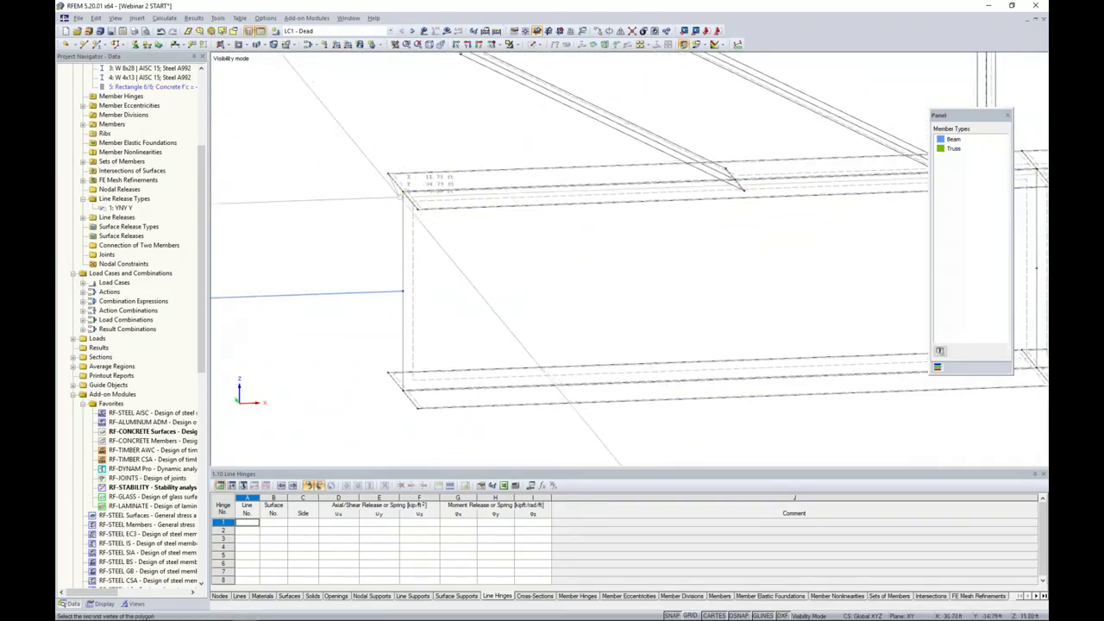
{"action": "left_click", "coordinate": [412, 402]}
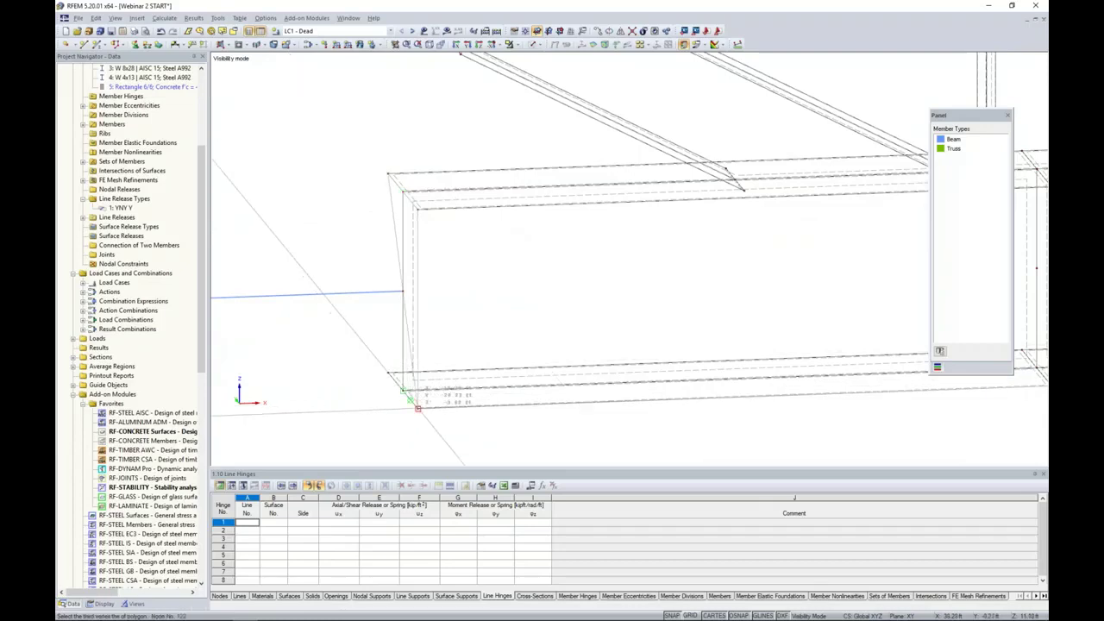
{"action": "left_click", "coordinate": [389, 372]}
{"action": "scroll", "coordinate": [477, 297], "scroll_direction": "down", "scroll_amount": 3}
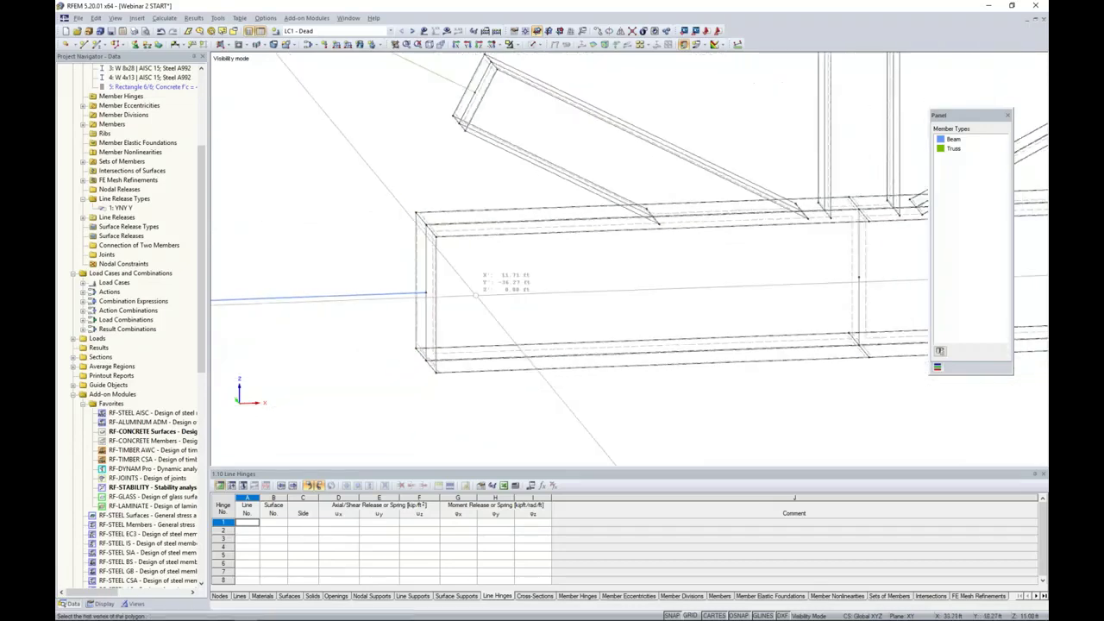
Draw a rigid surface through the flange corner nodes at the vertical segment's upper end.
{"action": "middle_click_drag", "start_coordinate": [690, 143], "coordinate": [576, 327]}
{"action": "scroll", "coordinate": [619, 231], "scroll_direction": "up", "scroll_amount": 3}
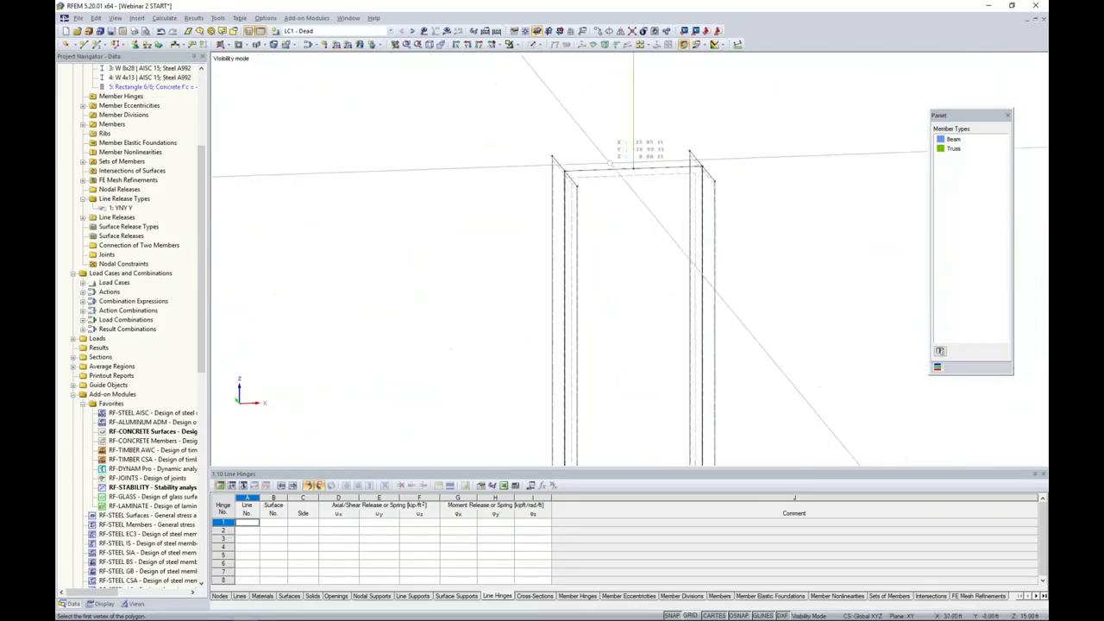
{"action": "left_click", "coordinate": [699, 150]}
{"action": "left_click", "coordinate": [699, 150]}
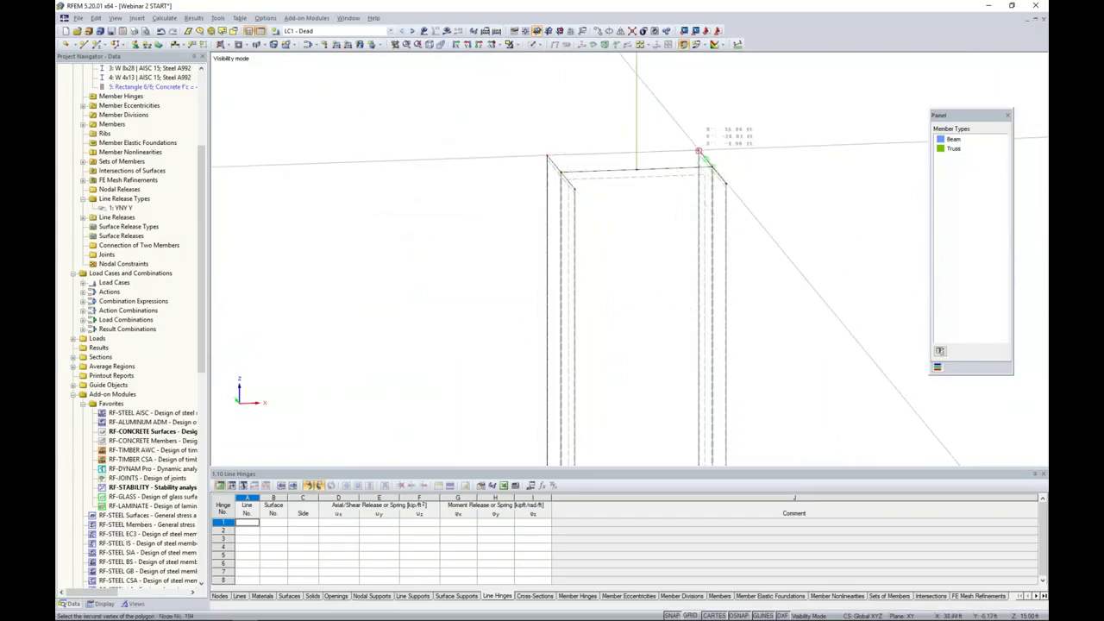
{"action": "left_click", "coordinate": [726, 184]}
{"action": "double_click", "coordinate": [575, 189]}
Try to cap the right diagonal's outer end with a rigid surface and undo the attempt.
{"action": "middle_click_drag", "start_coordinate": [785, 302], "coordinate": [649, 210]}
{"action": "scroll", "coordinate": [649, 210], "scroll_direction": "up", "scroll_amount": 4}
{"action": "left_click", "coordinate": [616, 185]}
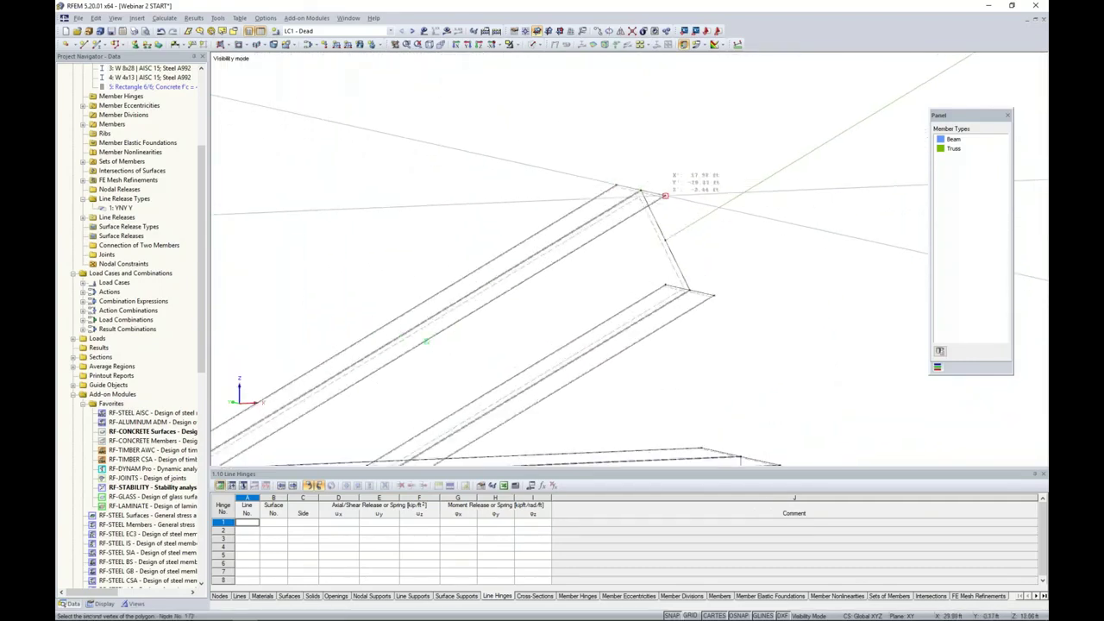
{"action": "left_click", "coordinate": [665, 196]}
{"action": "left_click", "coordinate": [714, 296]}
{"action": "right_click", "coordinate": [714, 296]}
{"action": "right_click", "coordinate": [669, 226]}
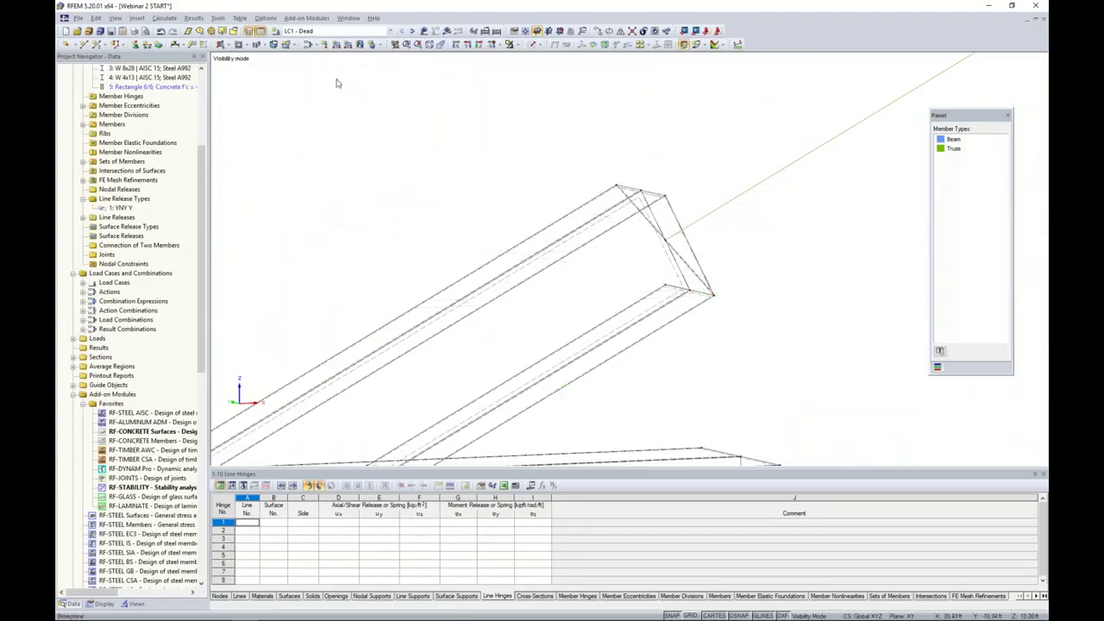
{"action": "left_click", "coordinate": [160, 31]}
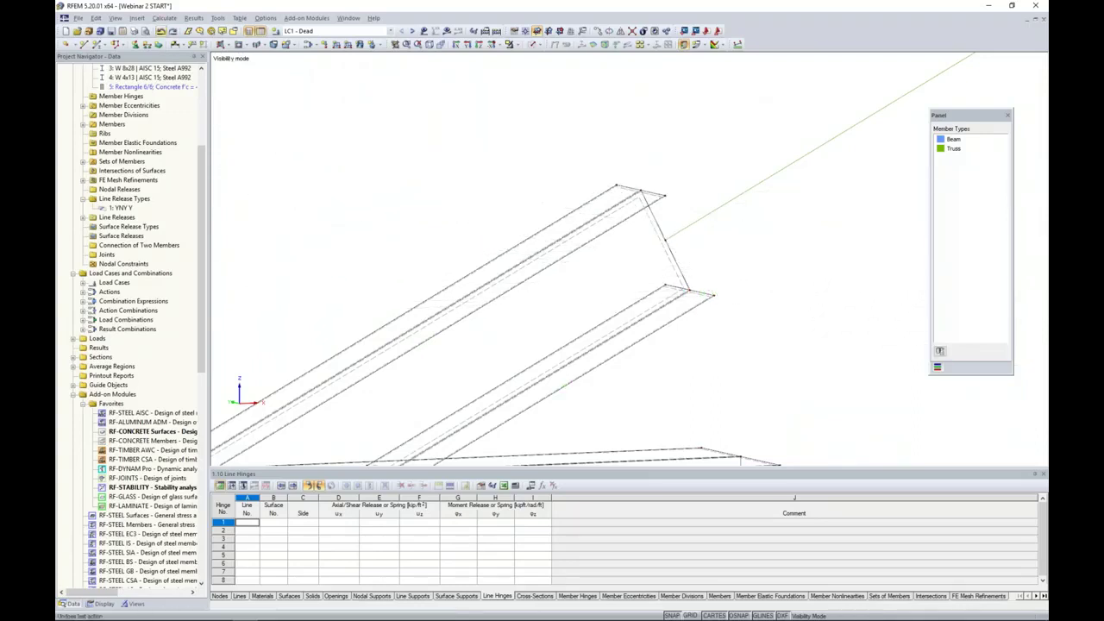
Restart the rigid polygonal surface and draw it through the flange corner nodes at the right diagonal's outer end.
{"action": "left_click", "coordinate": [221, 45]}
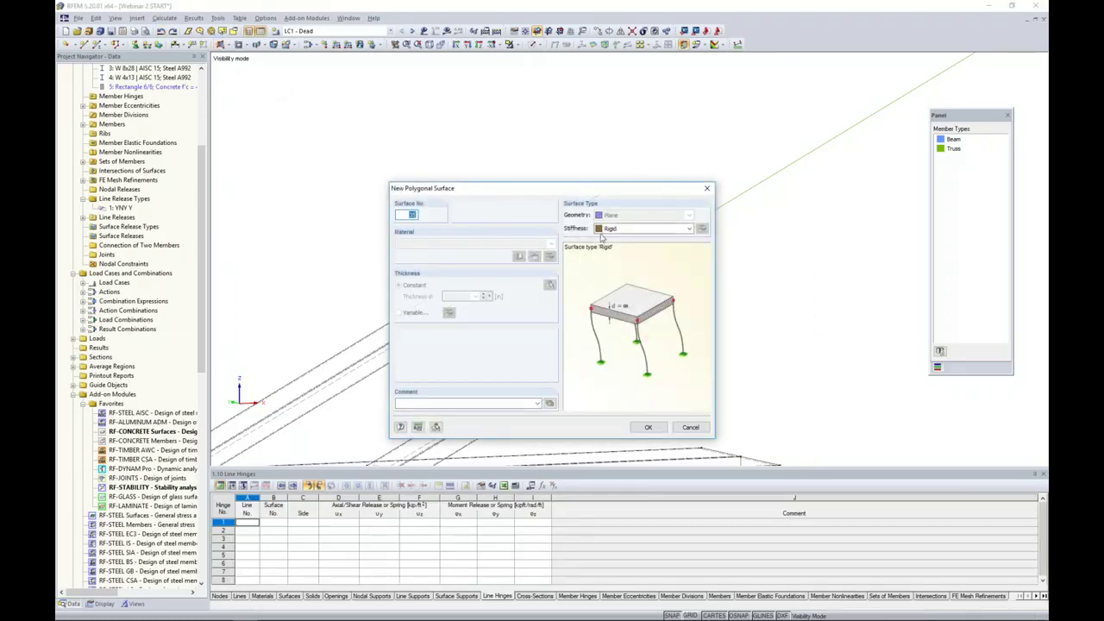
{"action": "left_click", "coordinate": [652, 427]}
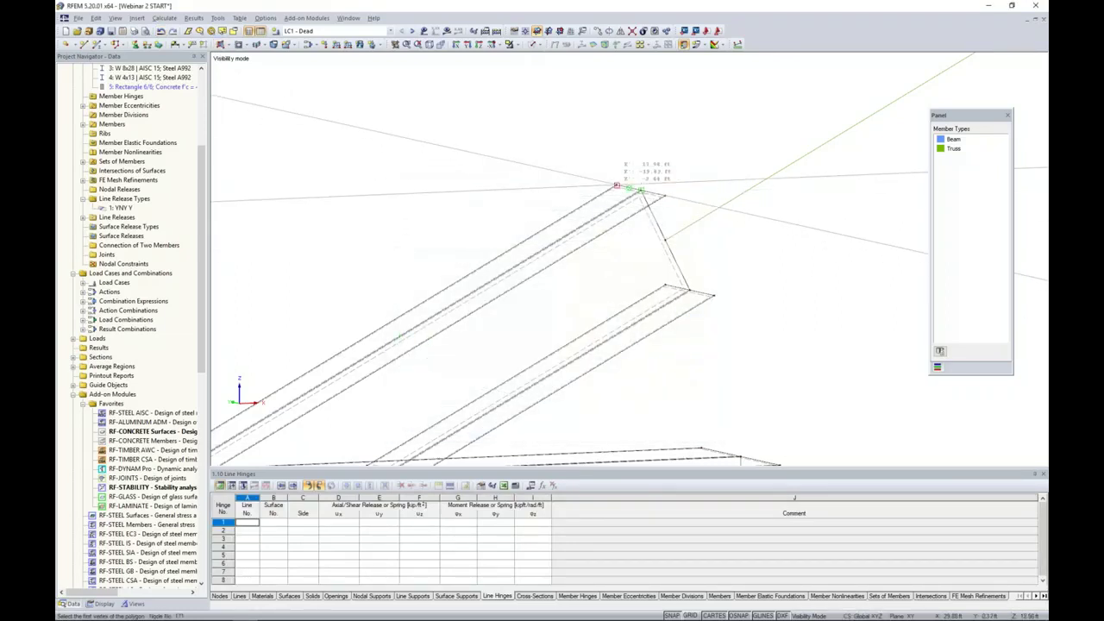
{"action": "left_click", "coordinate": [665, 285]}
Draw a rigid surface through the flange corner nodes at the bottom chord segment's right end.
{"action": "middle_click_drag", "start_coordinate": [682, 287], "coordinate": [678, 101]}
{"action": "left_click", "coordinate": [720, 136]}
{"action": "left_click", "coordinate": [720, 363]}
{"action": "double_click", "coordinate": [641, 348]}
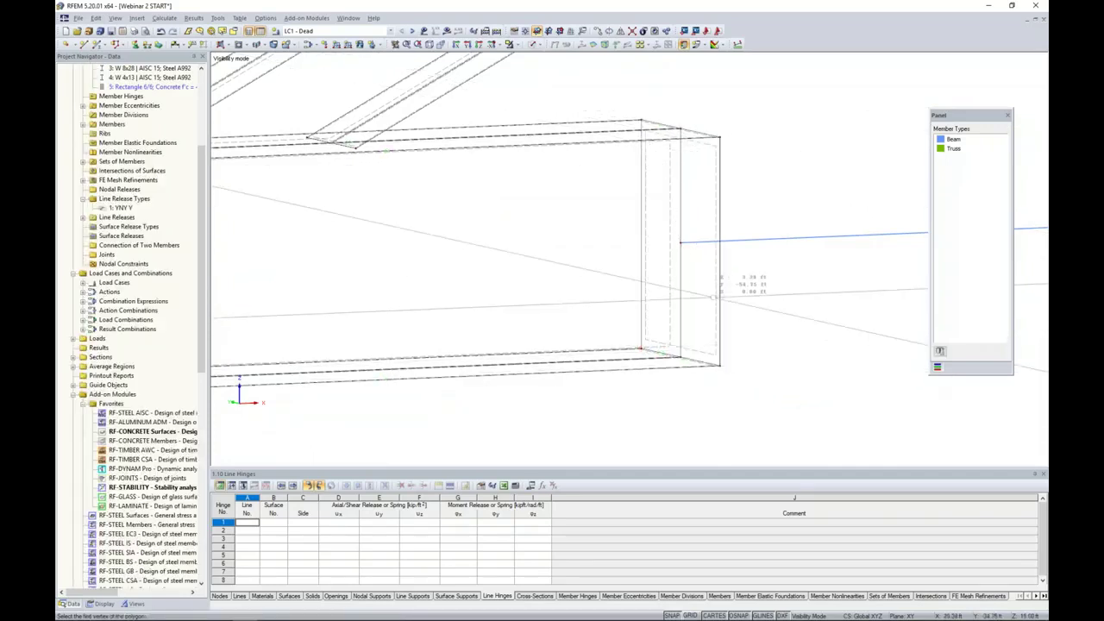
Switch the model to solid transparent display and examine the rigid end surfaces around the chord joint.
{"action": "scroll", "coordinate": [713, 297], "scroll_direction": "down", "scroll_amount": 2}
{"action": "scroll", "coordinate": [712, 297], "scroll_direction": "down", "scroll_amount": 3}
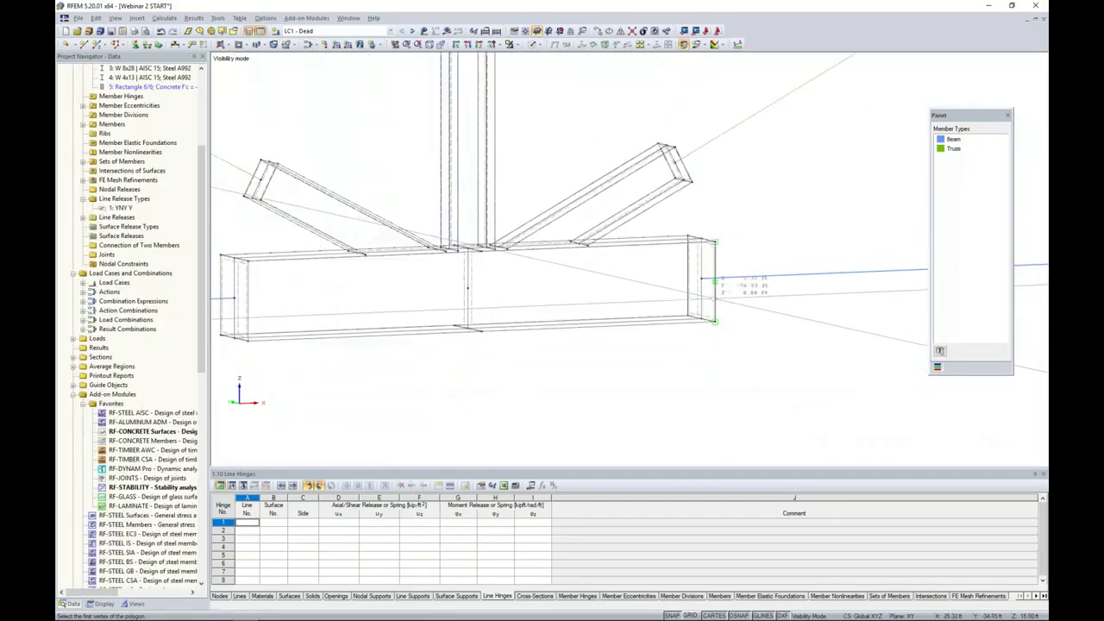
{"action": "left_click", "coordinate": [536, 45]}
{"action": "left_click", "coordinate": [583, 79]}
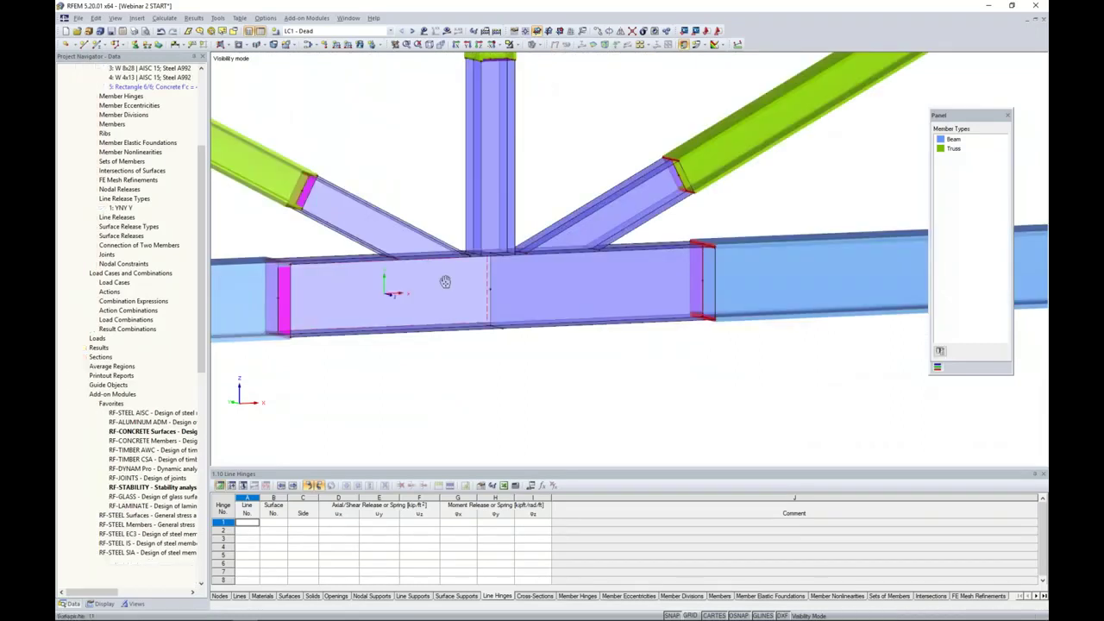
{"action": "scroll", "coordinate": [448, 301], "scroll_direction": "up", "scroll_amount": 2}
{"action": "middle_click_drag", "start_coordinate": [460, 331], "coordinate": [507, 344], "text": "ctrl"}
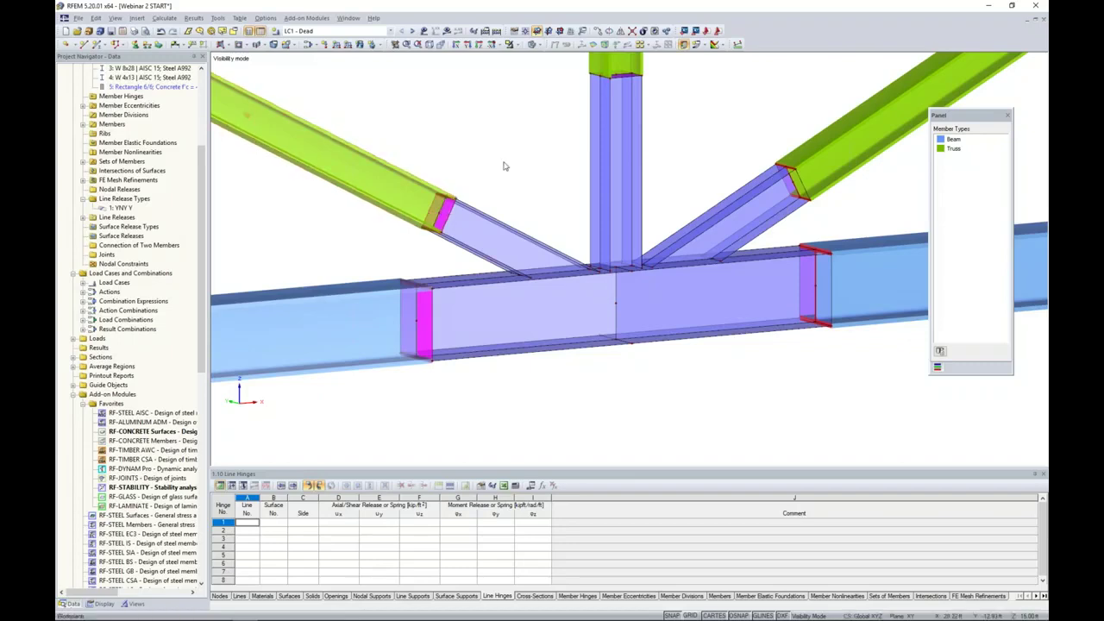
{"action": "scroll", "coordinate": [509, 168], "scroll_direction": "down", "scroll_amount": 1}
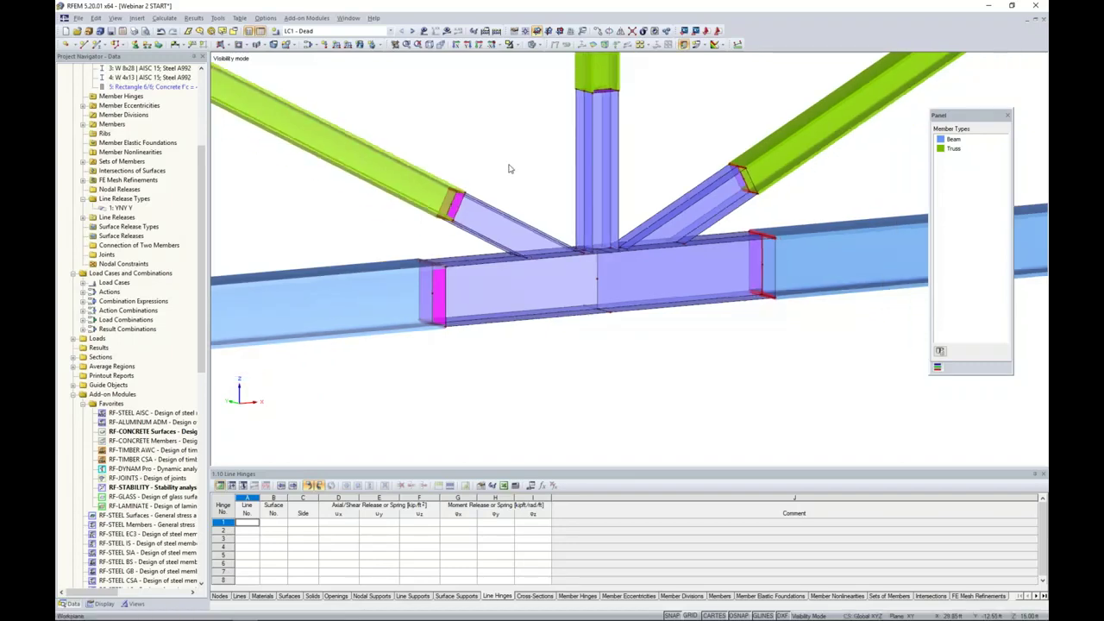
{"action": "scroll", "coordinate": [508, 169], "scroll_direction": "down", "scroll_amount": 1}
{"action": "middle_click_drag", "start_coordinate": [535, 187], "coordinate": [510, 233]}
{"action": "scroll", "coordinate": [518, 210], "scroll_direction": "down", "scroll_amount": 1}
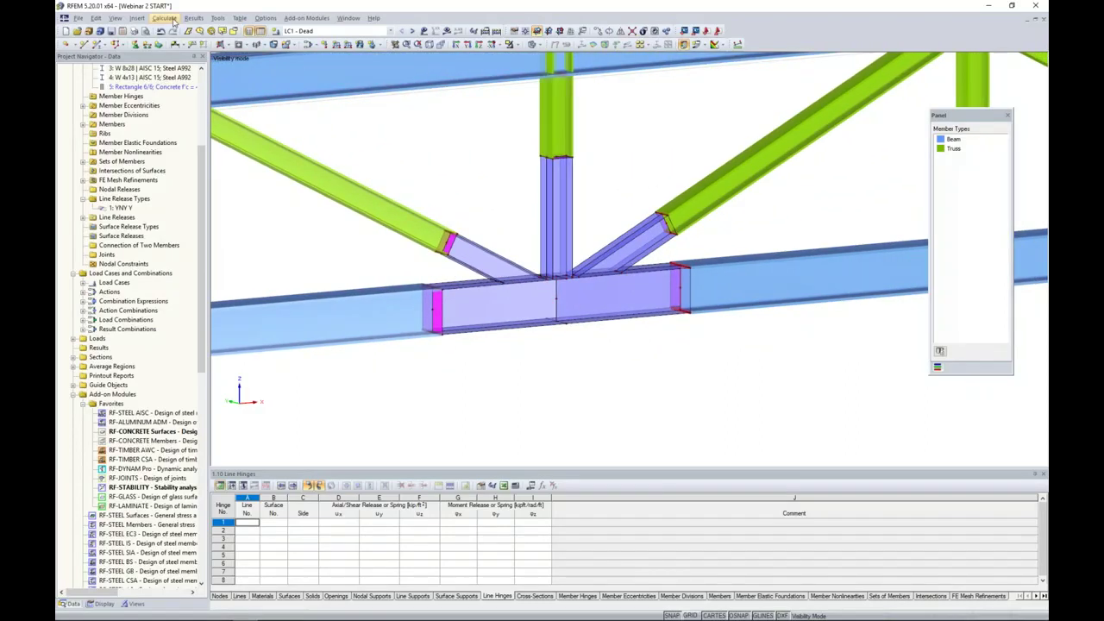
Review the global FE mesh settings and close them without changing anything.
{"action": "left_click", "coordinate": [168, 18]}
{"action": "left_click", "coordinate": [179, 134]}
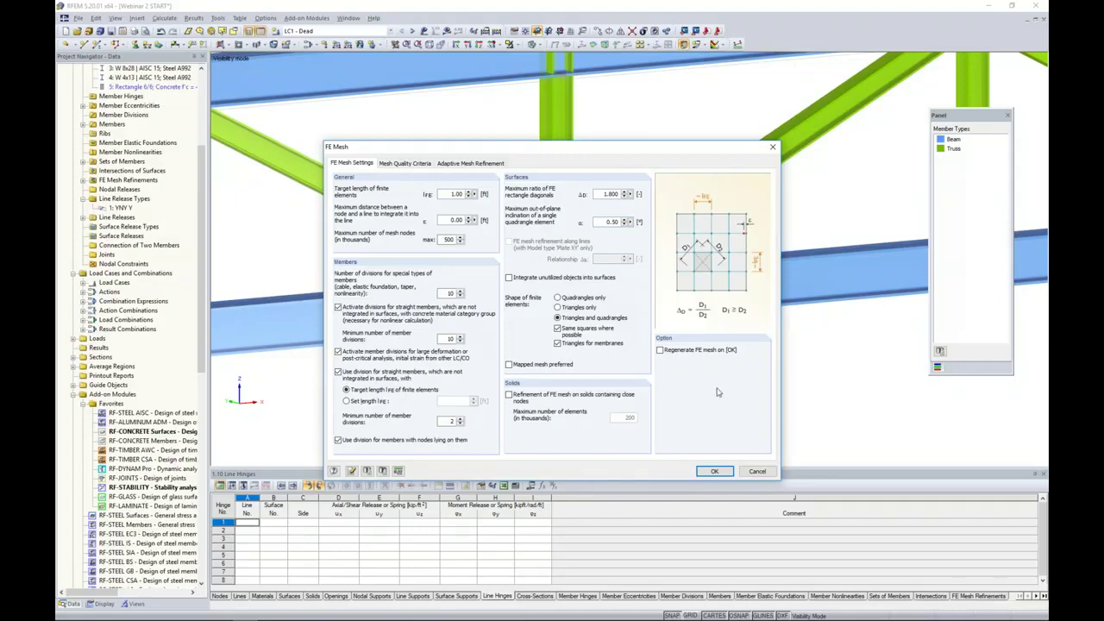
{"action": "left_click", "coordinate": [757, 471]}
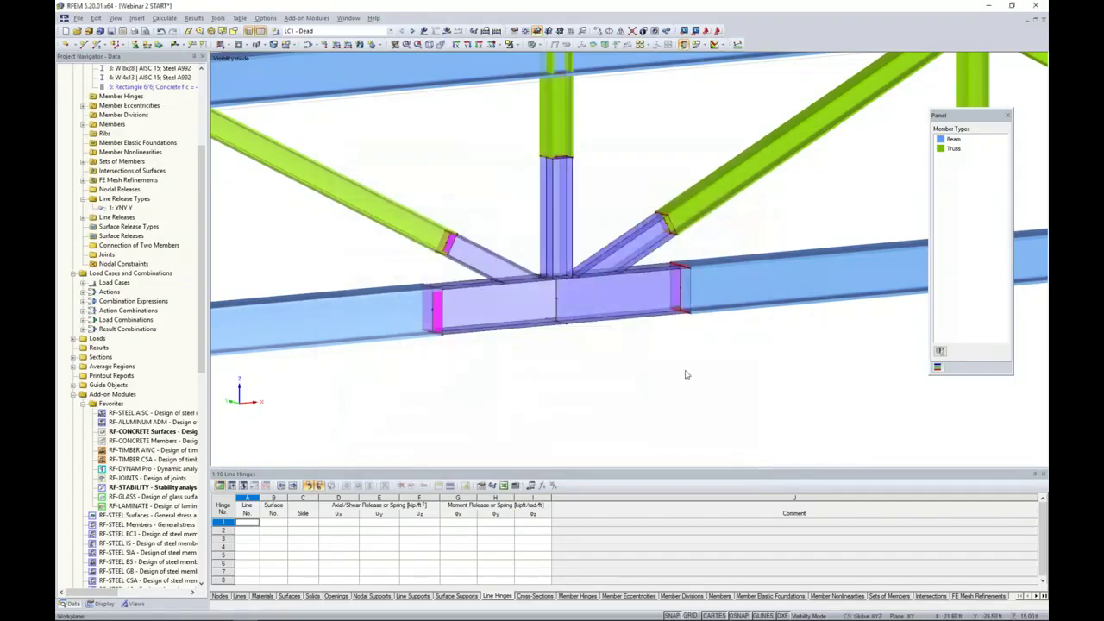
Show the FE mesh refinement symbols on the joint surfaces.
{"action": "scroll", "coordinate": [527, 347], "scroll_direction": "up", "scroll_amount": 1}
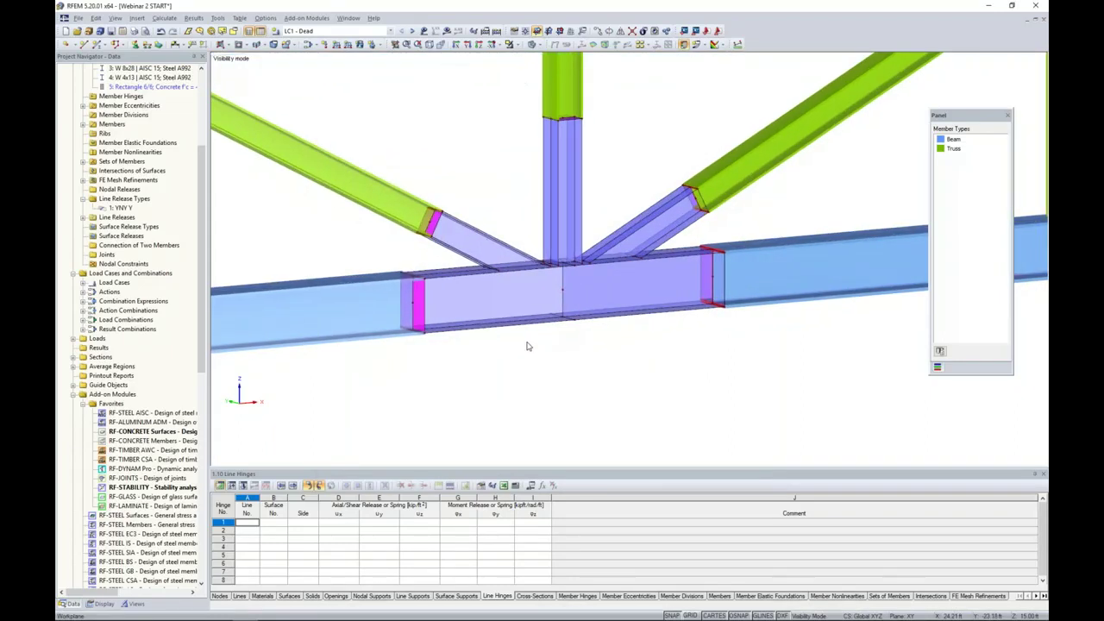
{"action": "left_click", "coordinate": [103, 603]}
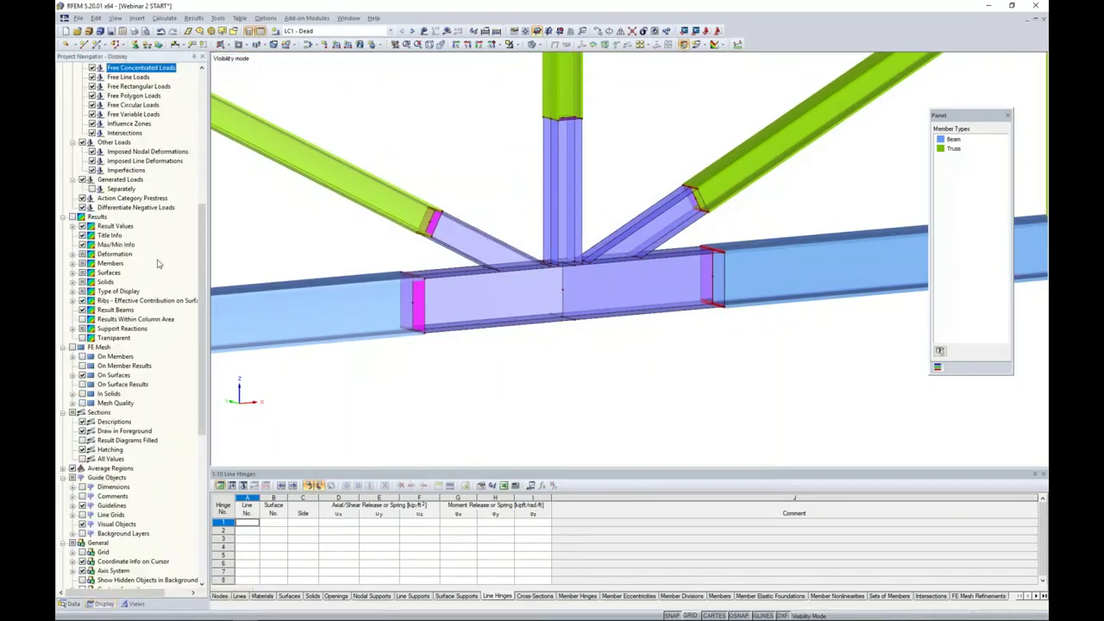
{"action": "scroll", "coordinate": [158, 184], "scroll_direction": "up", "scroll_amount": 9}
{"action": "scroll", "coordinate": [157, 185], "scroll_direction": "up", "scroll_amount": 1}
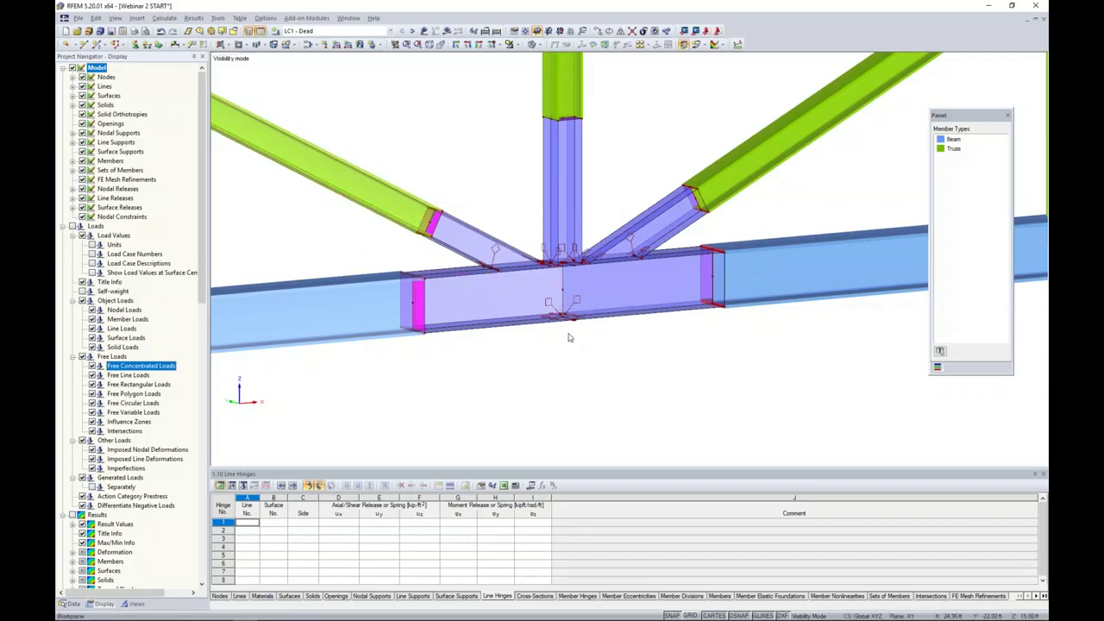
{"action": "scroll", "coordinate": [568, 337], "scroll_direction": "up", "scroll_amount": 3}
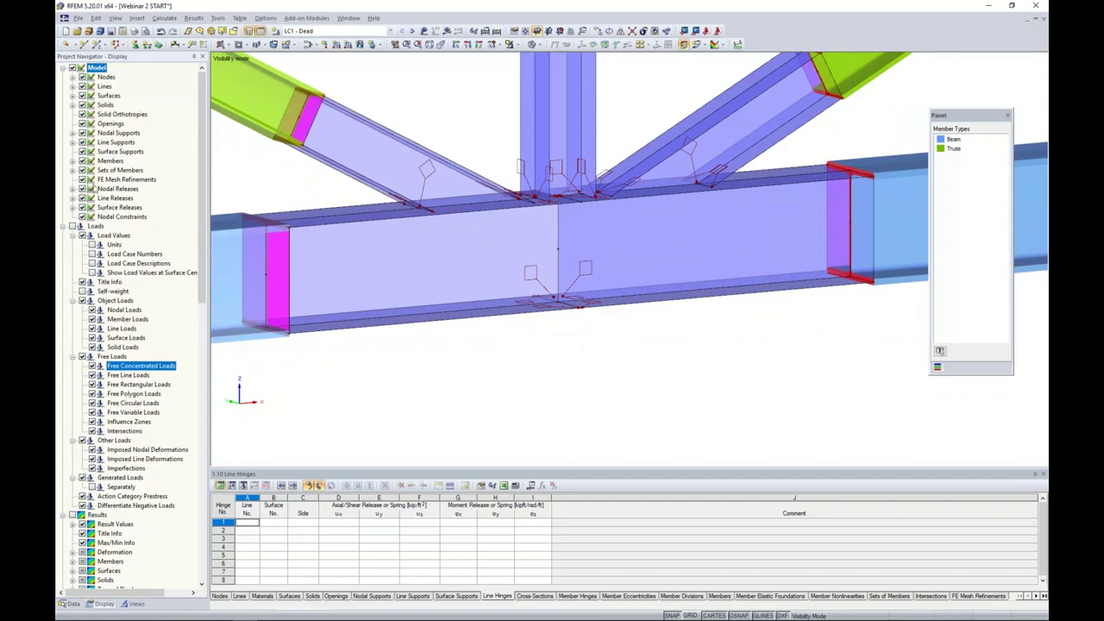
Inspect the target FE length of the surface mesh refinement on the bottom chord web and cancel without changes.
{"action": "double_click", "coordinate": [532, 272]}
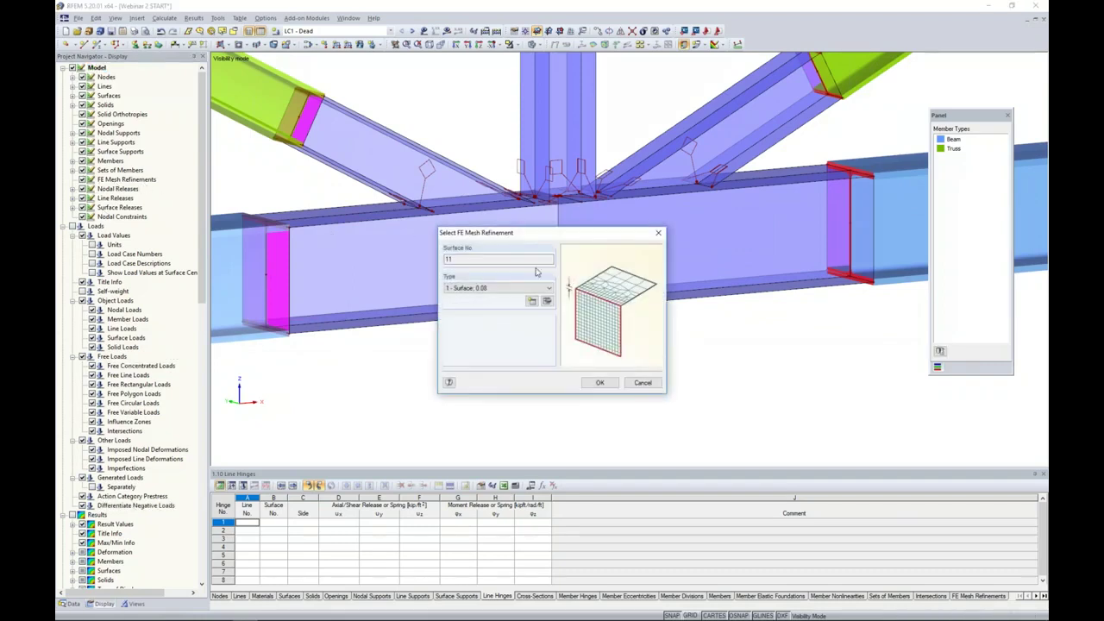
{"action": "left_click", "coordinate": [547, 301]}
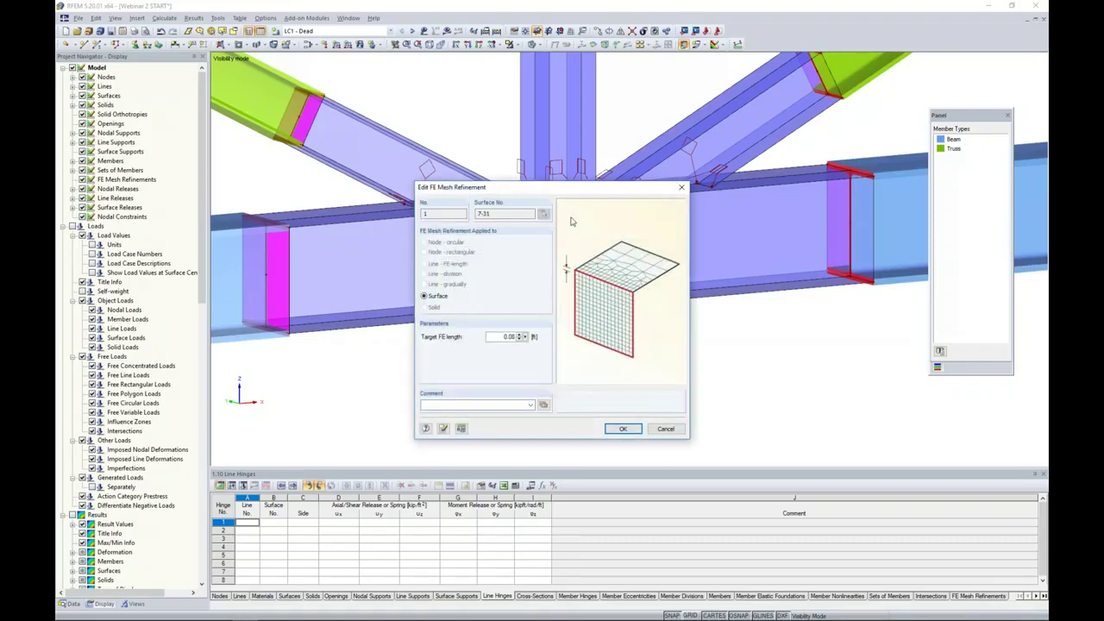
{"action": "left_click_drag", "start_coordinate": [572, 194], "coordinate": [698, 206]}
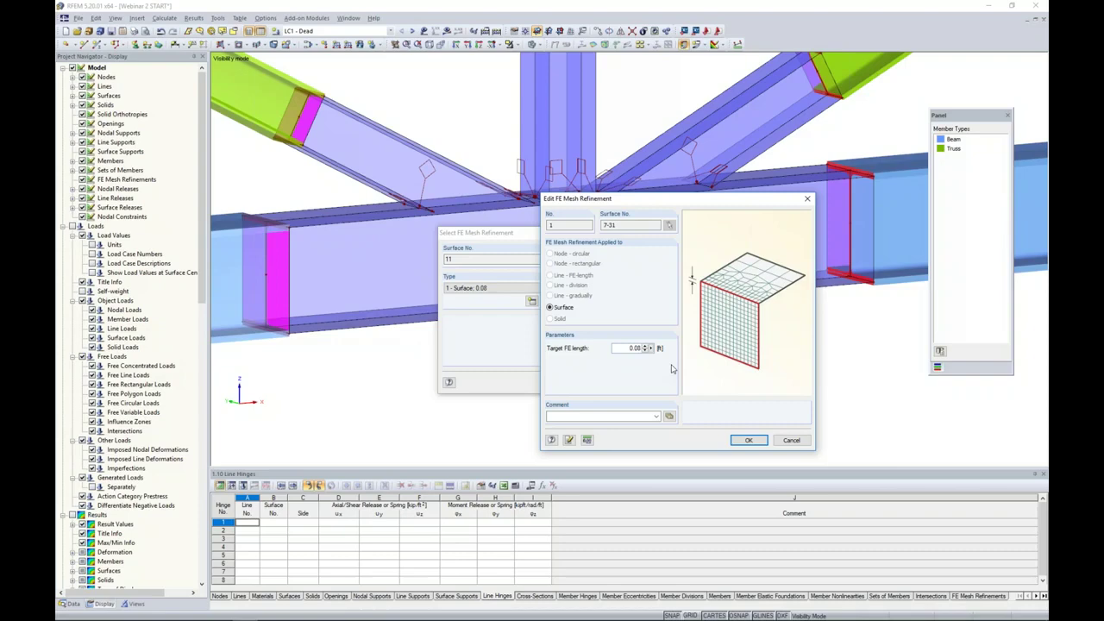
{"action": "left_click", "coordinate": [780, 440]}
{"action": "left_click", "coordinate": [646, 382]}
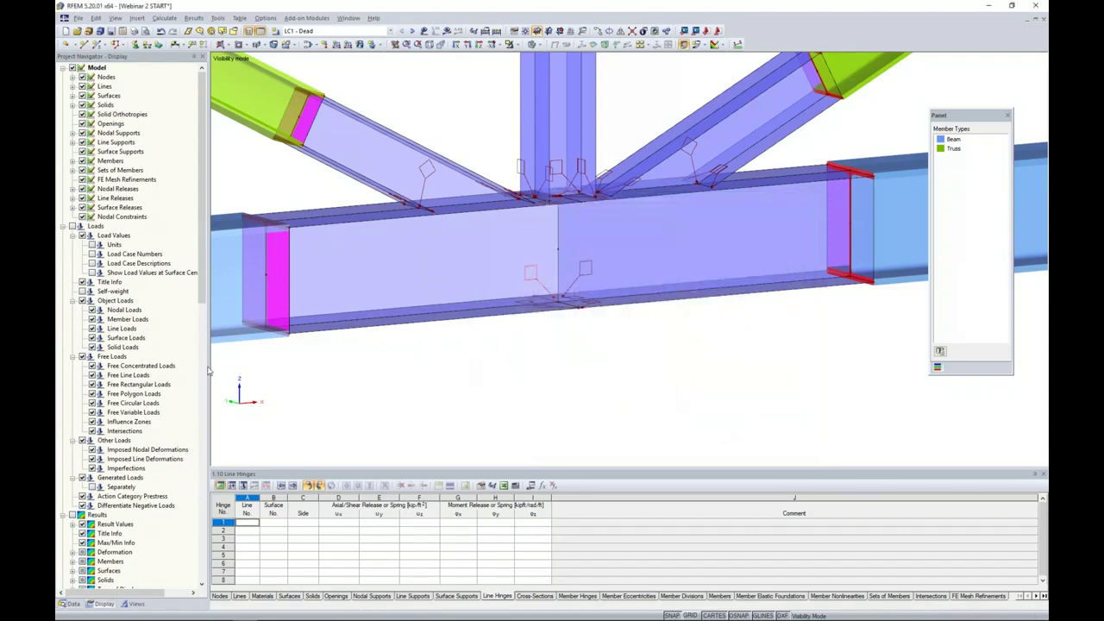
Generate the FE mesh and turn on its display in the model.
{"action": "left_click", "coordinate": [164, 18]}
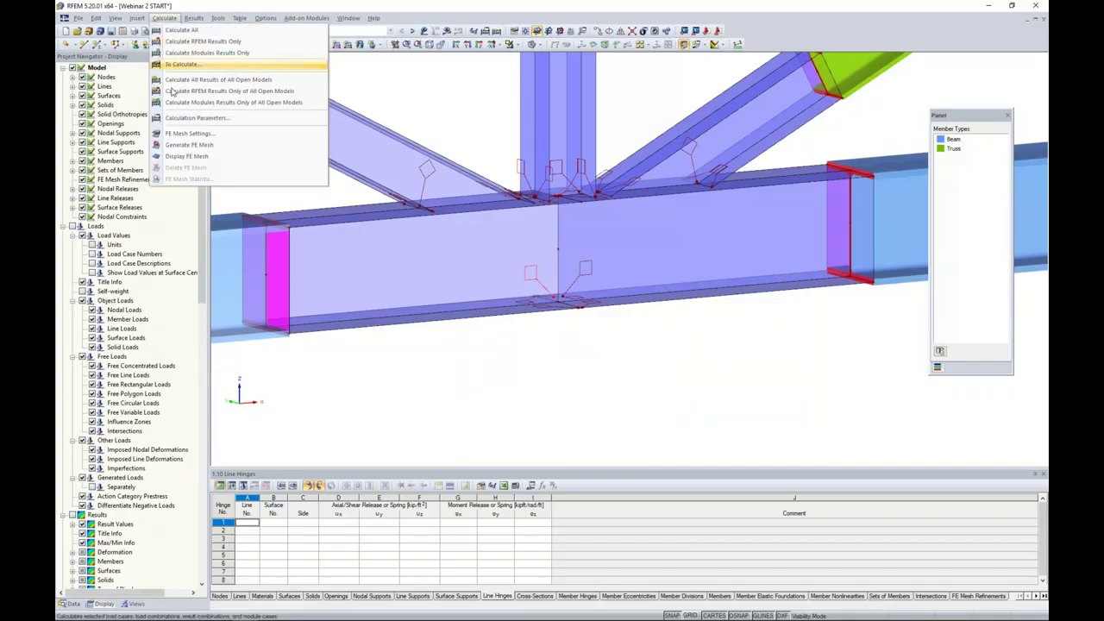
{"action": "left_click", "coordinate": [168, 148]}
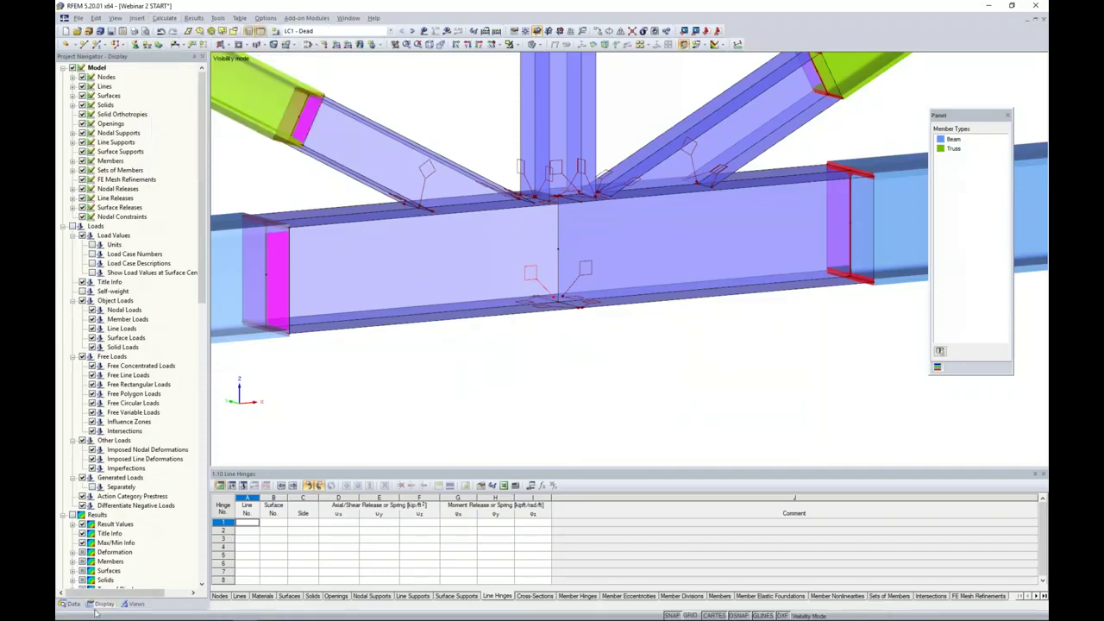
{"action": "scroll", "coordinate": [154, 356], "scroll_direction": "down", "scroll_amount": 10}
{"action": "left_click", "coordinate": [72, 366]}
Switch the model to wireframe display and hide the FE mesh refinement symbols around the meshed joint.
{"action": "left_click", "coordinate": [542, 46]}
{"action": "left_click", "coordinate": [550, 57]}
{"action": "scroll", "coordinate": [489, 172], "scroll_direction": "down", "scroll_amount": 4}
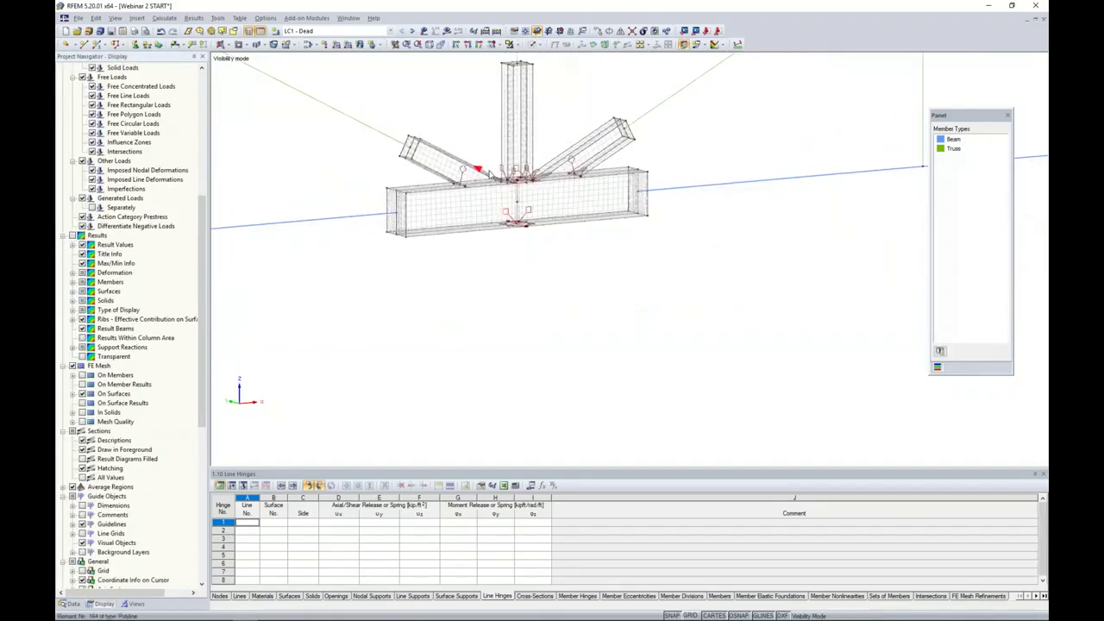
{"action": "scroll", "coordinate": [487, 172], "scroll_direction": "down", "scroll_amount": 2}
{"action": "scroll", "coordinate": [101, 287], "scroll_direction": "up", "scroll_amount": 10}
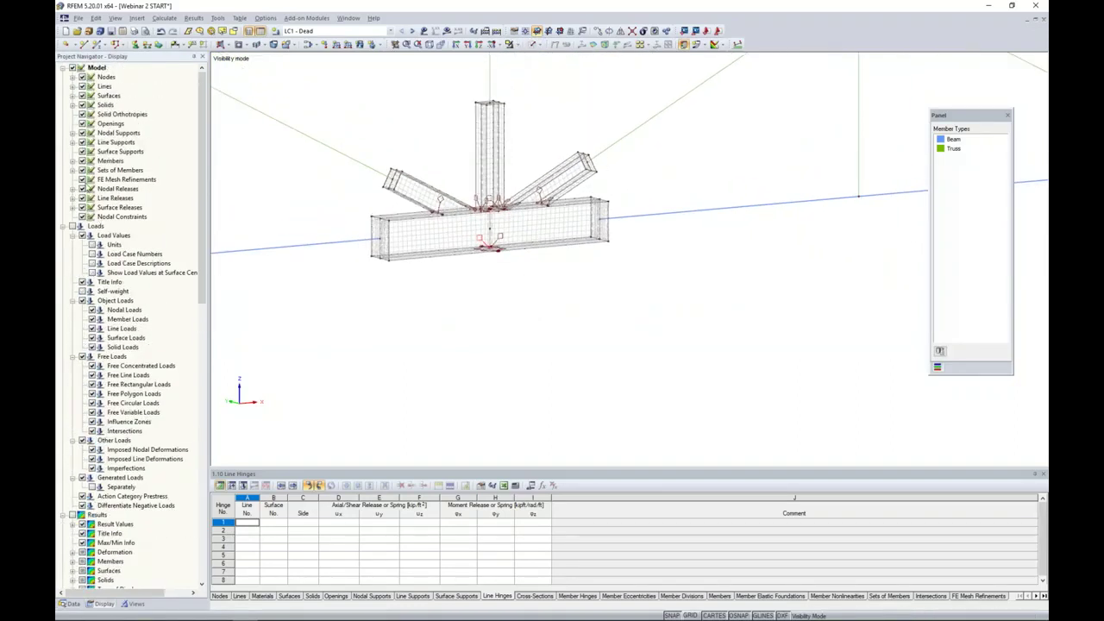
{"action": "left_click", "coordinate": [83, 179]}
{"action": "middle_click_drag", "start_coordinate": [545, 230], "coordinate": [570, 311]}
{"action": "scroll", "coordinate": [412, 325], "scroll_direction": "up", "scroll_amount": 4}
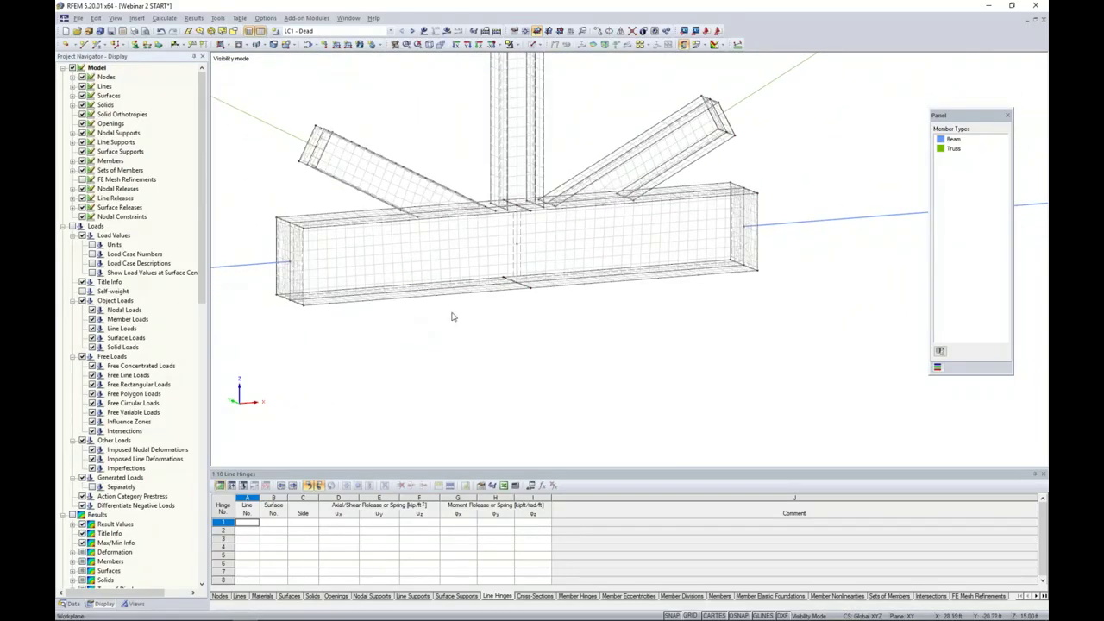
{"action": "middle_click_drag", "start_coordinate": [451, 317], "coordinate": [512, 385]}
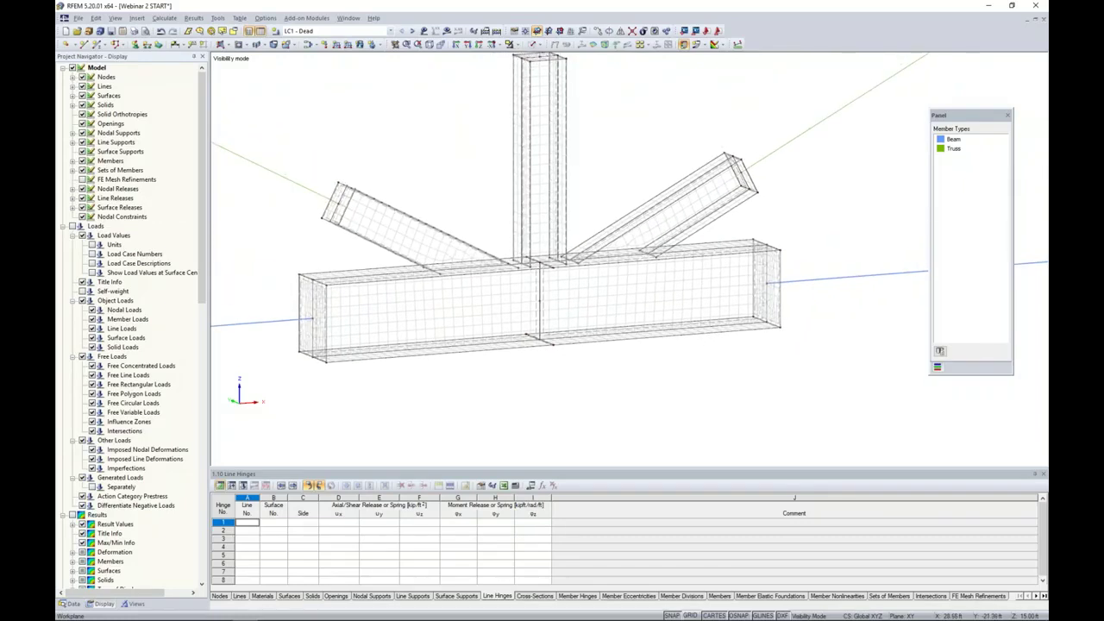
Show hidden objects in the background and examine the meshed joint within the whole structure.
{"action": "scroll", "coordinate": [567, 214], "scroll_direction": "down", "scroll_amount": 6}
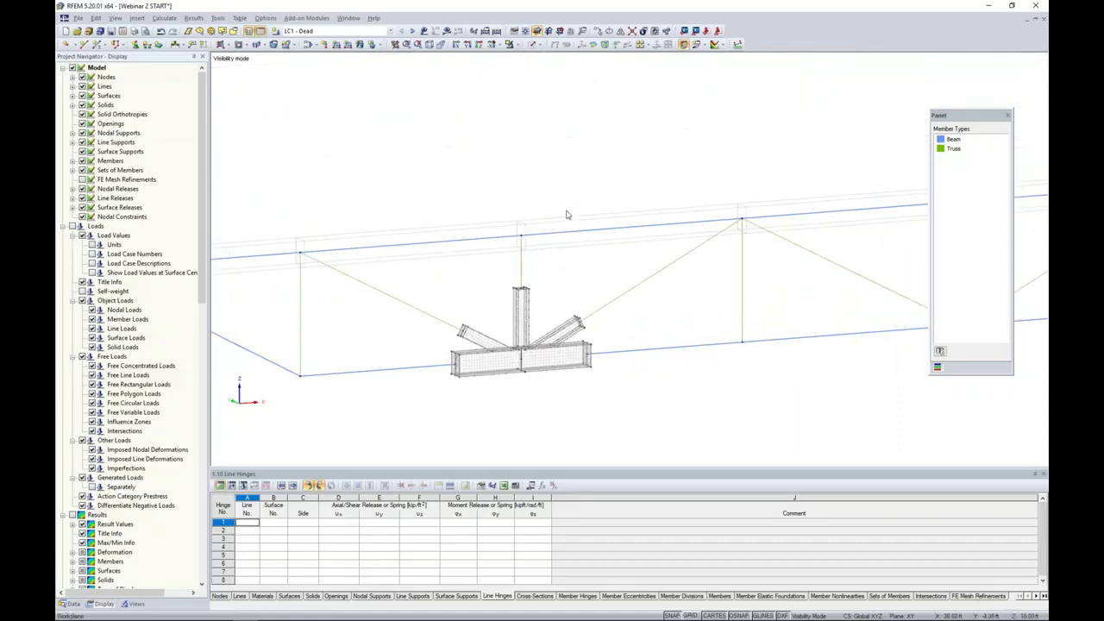
{"action": "right_click", "coordinate": [486, 178]}
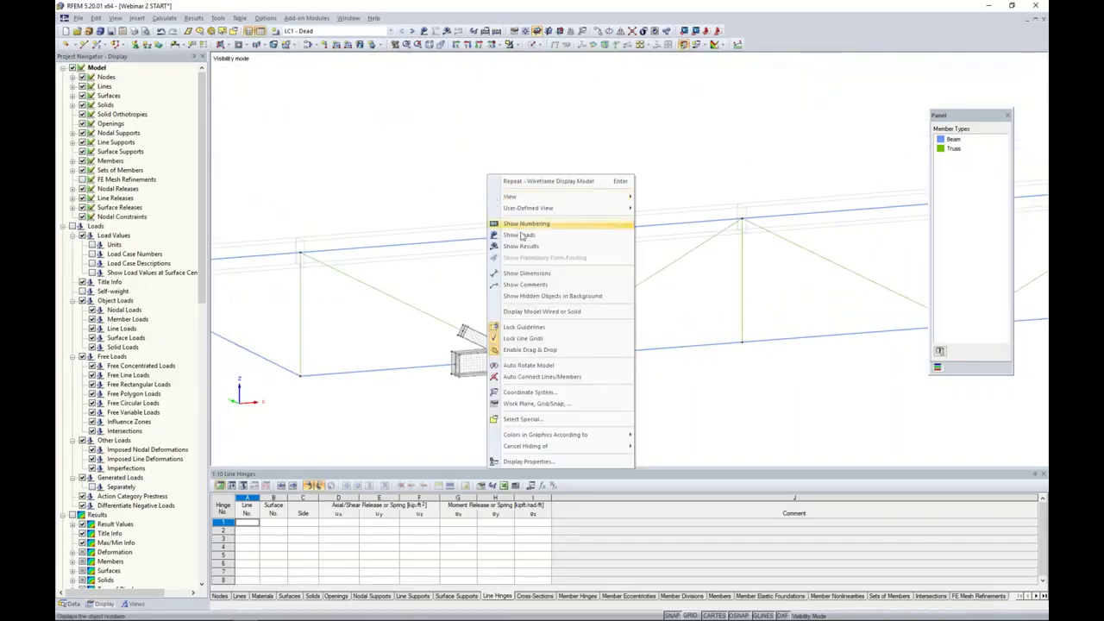
{"action": "left_click", "coordinate": [527, 296]}
{"action": "scroll", "coordinate": [518, 192], "scroll_direction": "down", "scroll_amount": 5}
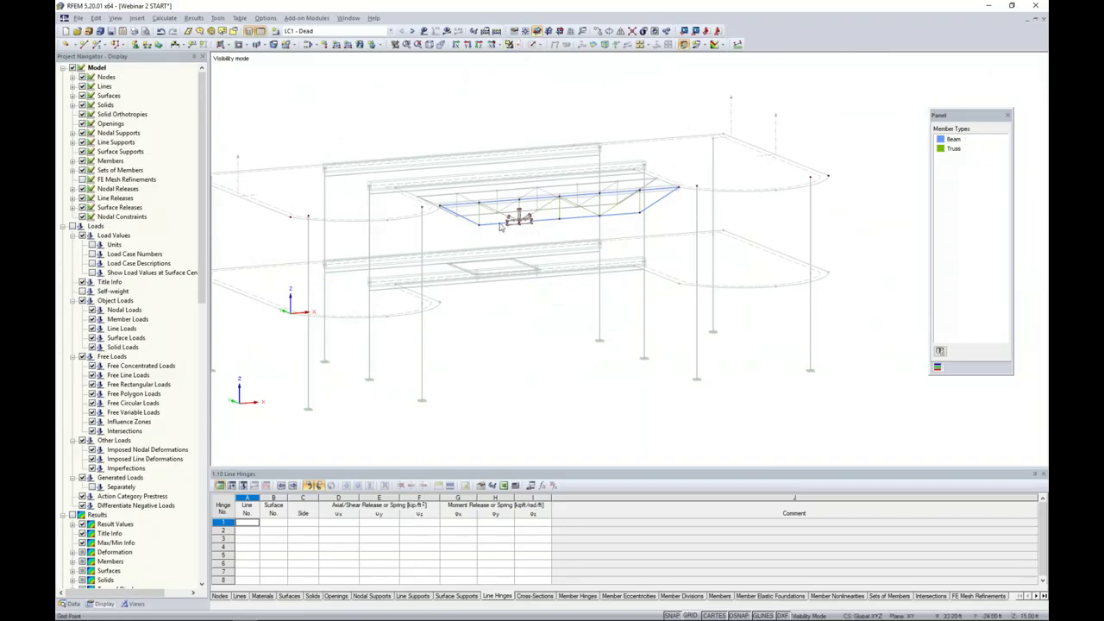
{"action": "scroll", "coordinate": [500, 226], "scroll_direction": "up", "scroll_amount": 8}
{"action": "middle_click_drag", "start_coordinate": [497, 306], "coordinate": [497, 307]}
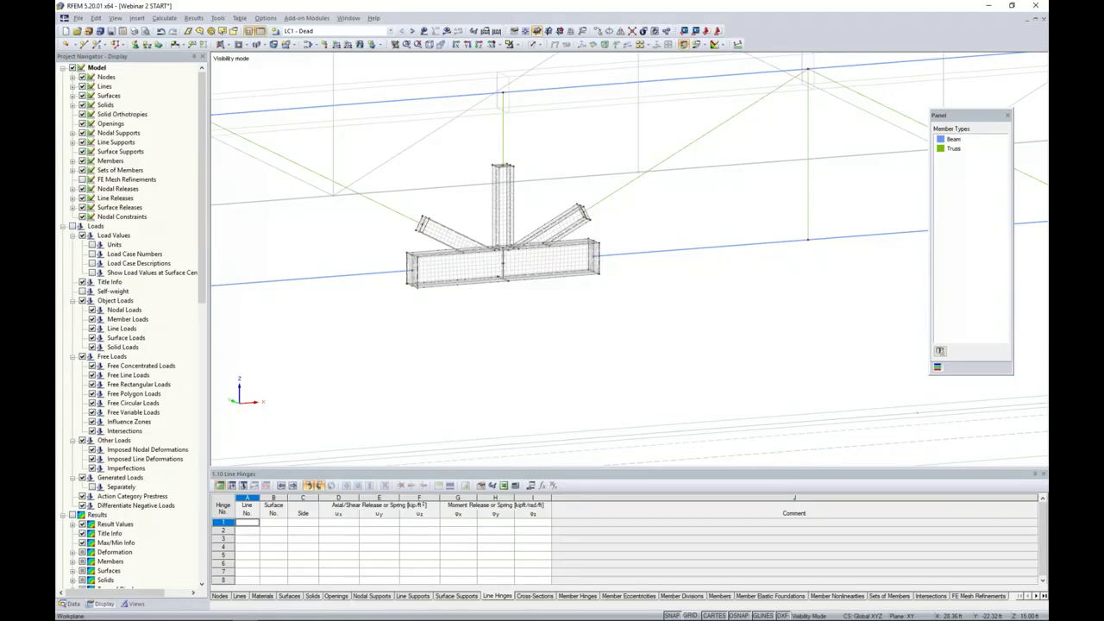
{"action": "scroll", "coordinate": [500, 307], "scroll_direction": "up", "scroll_amount": 4}
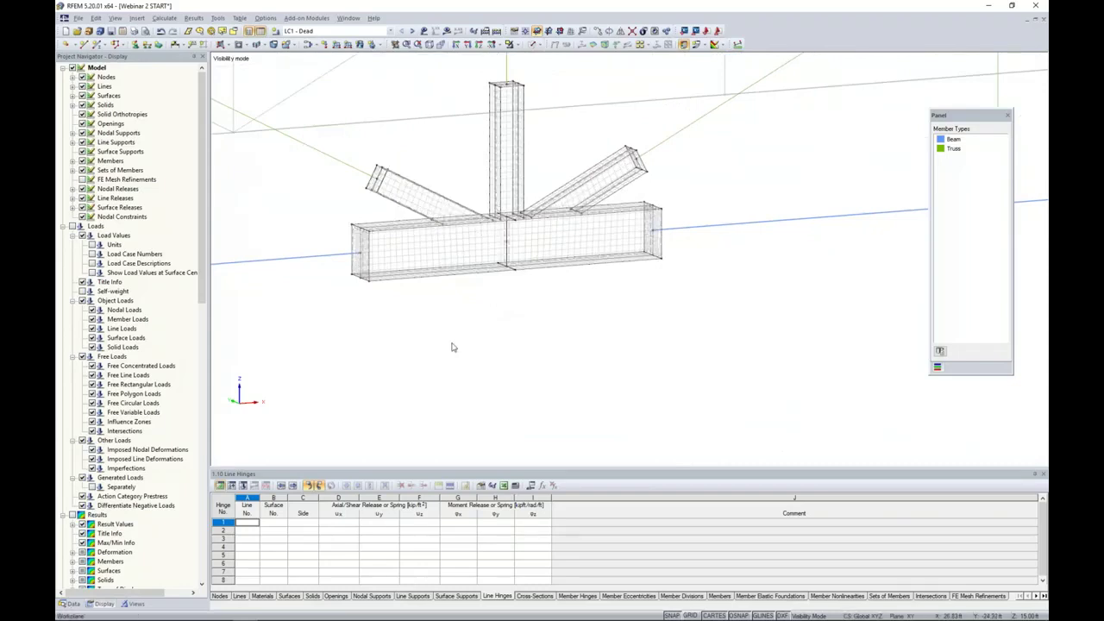
Return the model to solid transparent display and hide the background objects so only the truss shows.
{"action": "left_click", "coordinate": [534, 44]}
{"action": "left_click", "coordinate": [547, 80]}
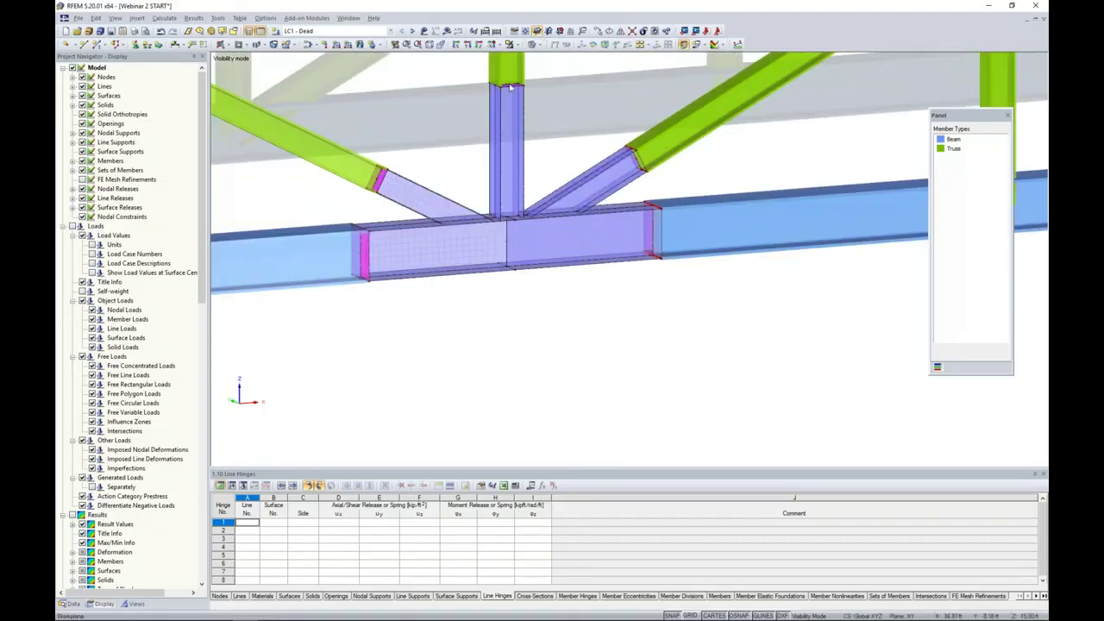
{"action": "right_click", "coordinate": [435, 111]}
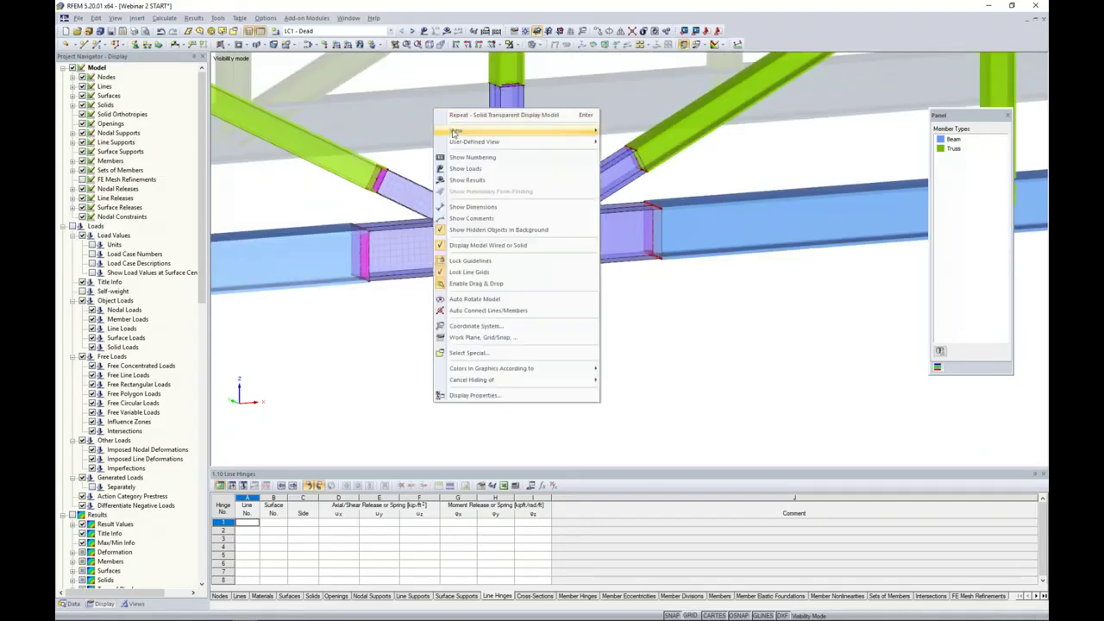
{"action": "left_click", "coordinate": [469, 229]}
{"action": "scroll", "coordinate": [463, 226], "scroll_direction": "down", "scroll_amount": 5}
{"action": "scroll", "coordinate": [467, 182], "scroll_direction": "down", "scroll_amount": 1}
{"action": "middle_click_drag", "start_coordinate": [467, 181], "coordinate": [509, 318]}
{"action": "scroll", "coordinate": [511, 319], "scroll_direction": "down", "scroll_amount": 2}
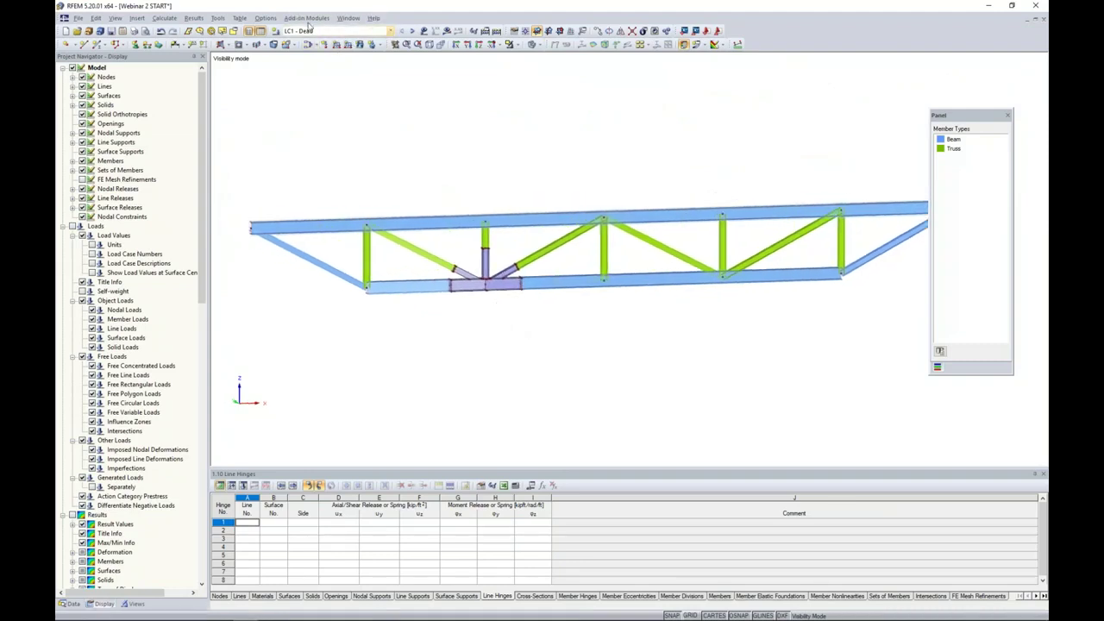
Display the loads of LC1 - Dead on the truss.
{"action": "left_click", "coordinate": [426, 31]}
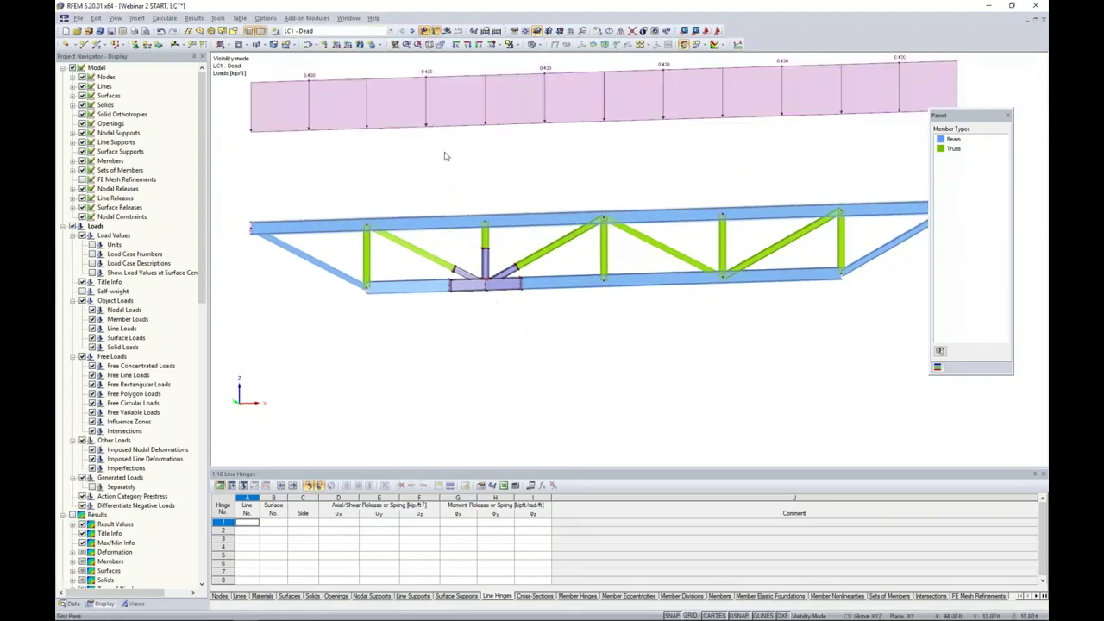
{"action": "scroll", "coordinate": [447, 164], "scroll_direction": "down", "scroll_amount": 2}
{"action": "scroll", "coordinate": [447, 165], "scroll_direction": "down", "scroll_amount": 1}
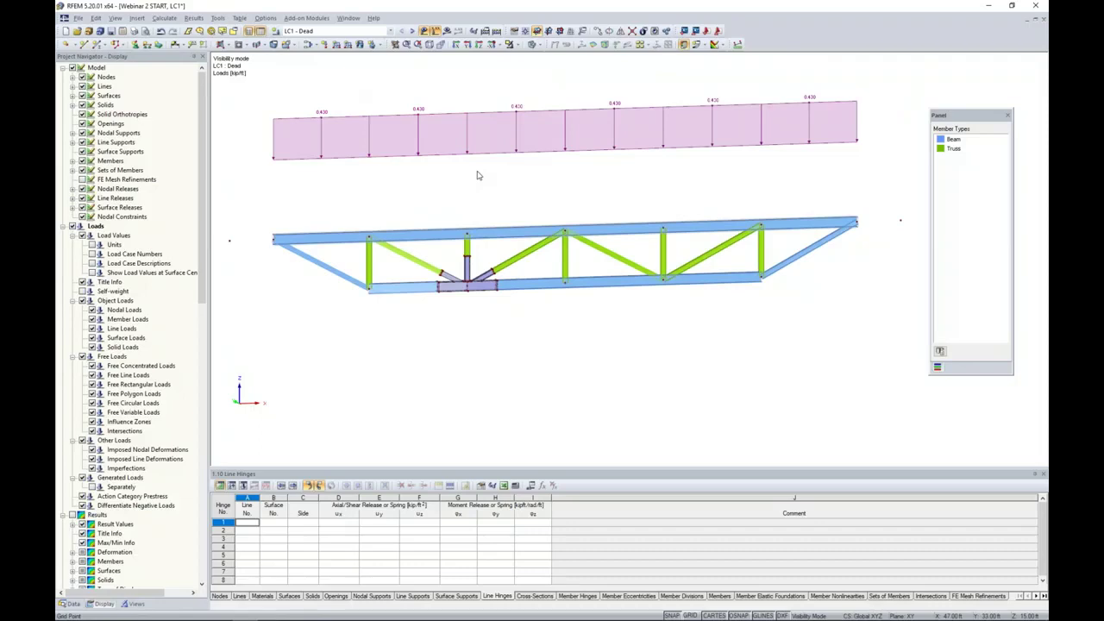
Begin a new nodal load in LC1 defined by direction, same as member 81, the left diagonal at the modelled joint.
{"action": "middle_click_drag", "start_coordinate": [476, 203], "coordinate": [487, 129]}
{"action": "scroll", "coordinate": [477, 182], "scroll_direction": "up", "scroll_amount": 3}
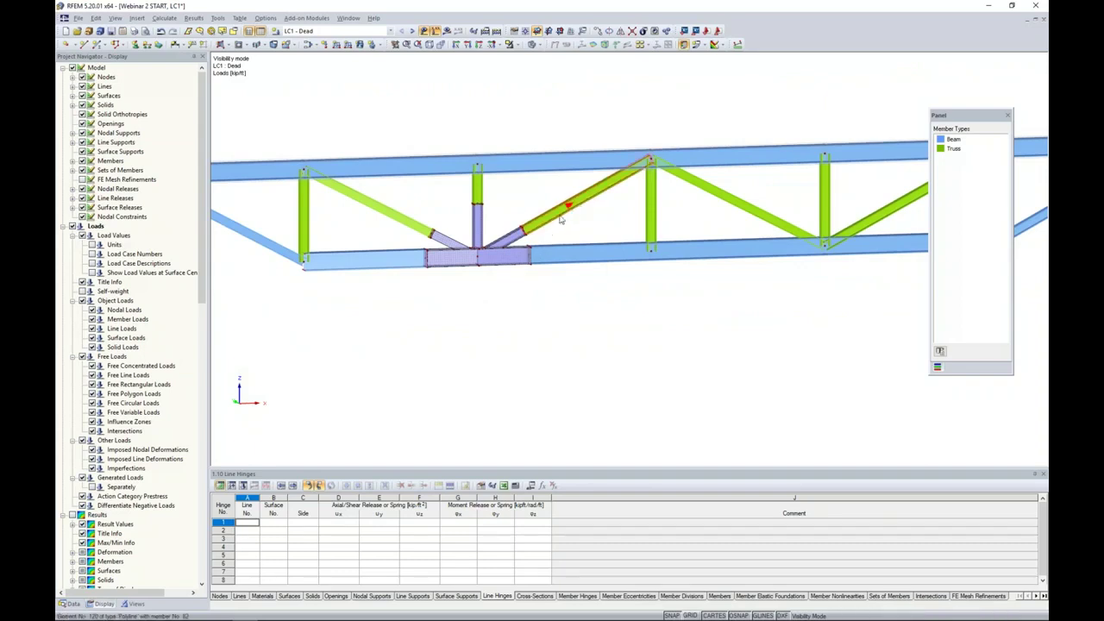
{"action": "scroll", "coordinate": [492, 220], "scroll_direction": "up", "scroll_amount": 2}
{"action": "scroll", "coordinate": [492, 220], "scroll_direction": "up", "scroll_amount": 2}
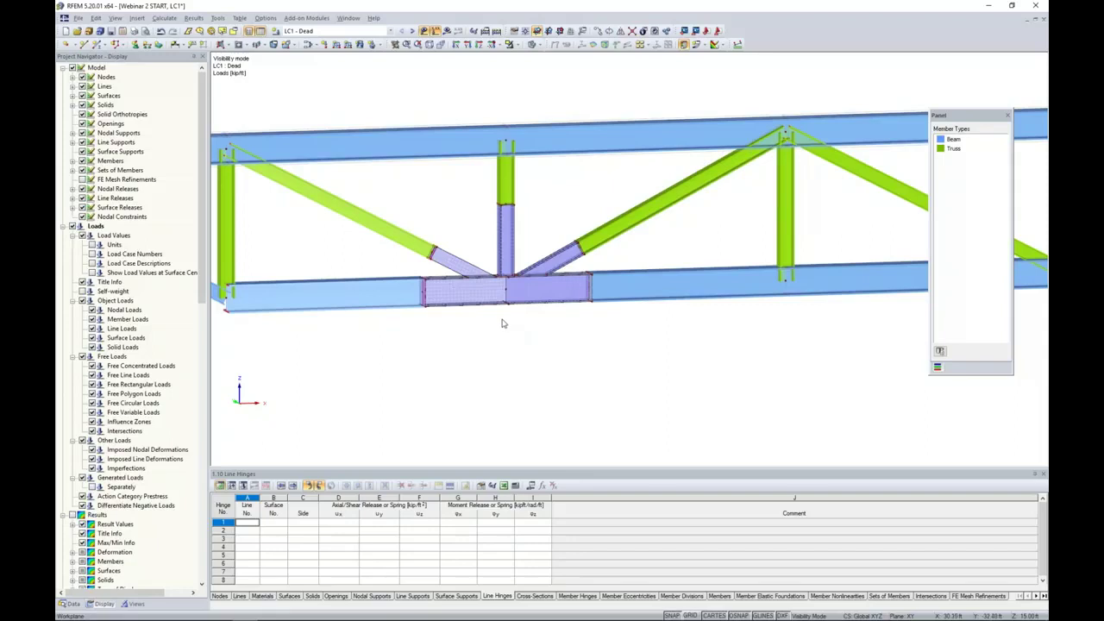
{"action": "scroll", "coordinate": [503, 323], "scroll_direction": "up", "scroll_amount": 1}
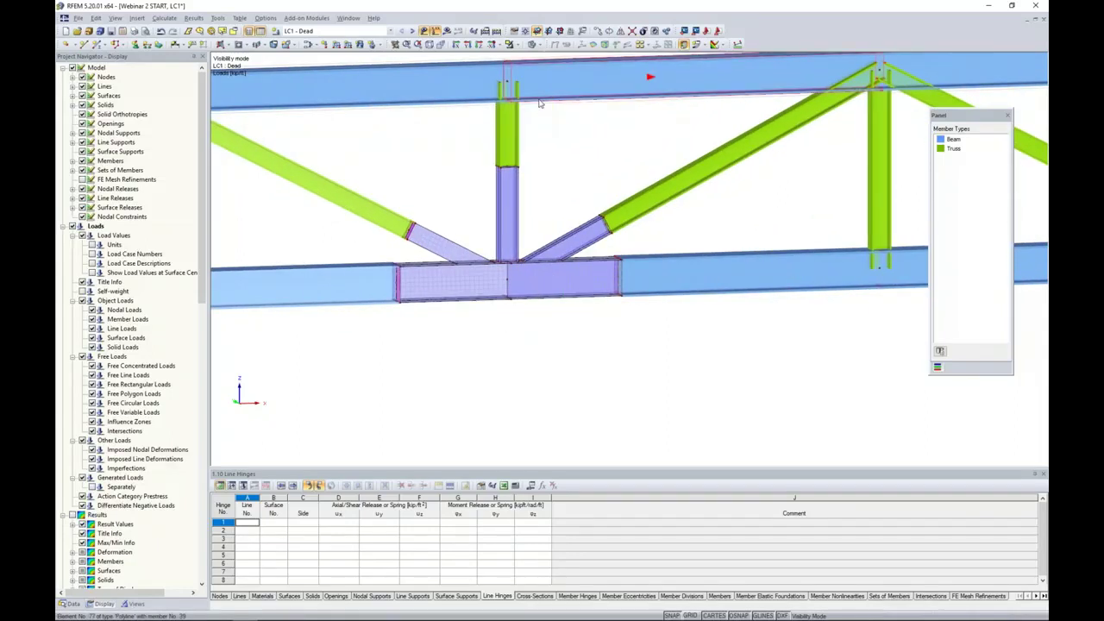
{"action": "left_click", "coordinate": [325, 45]}
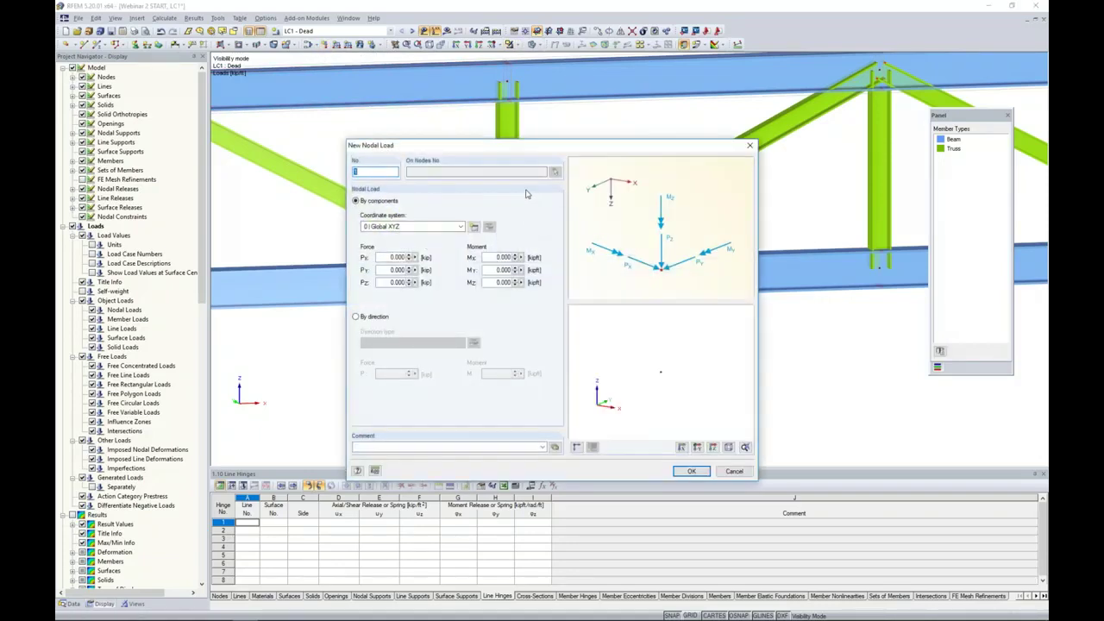
{"action": "left_click_drag", "start_coordinate": [505, 150], "coordinate": [623, 137]}
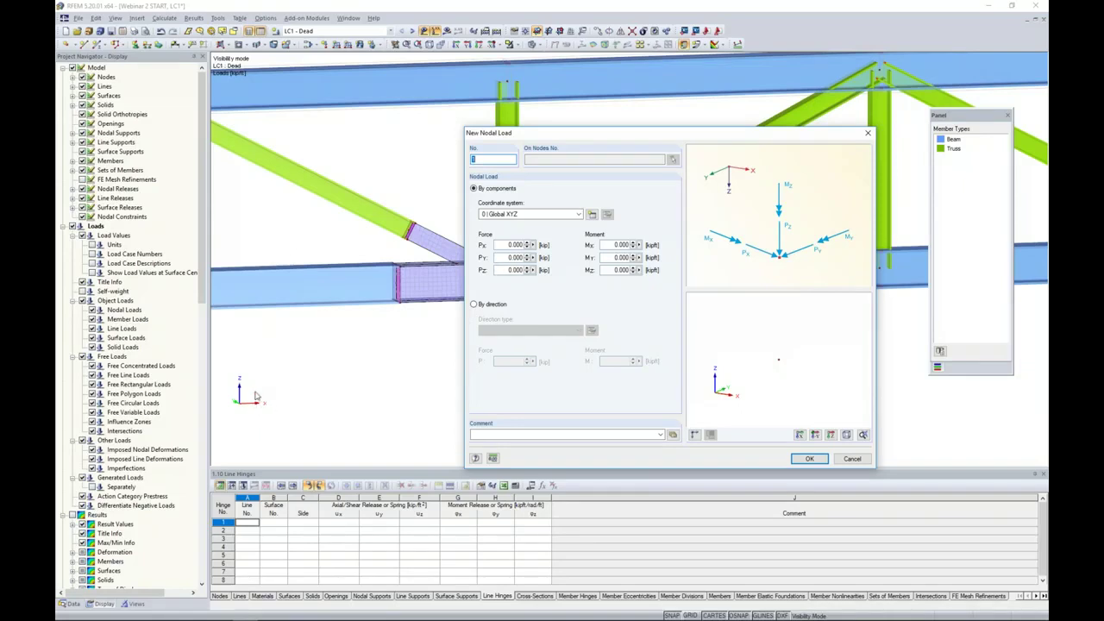
{"action": "left_click", "coordinate": [474, 305]}
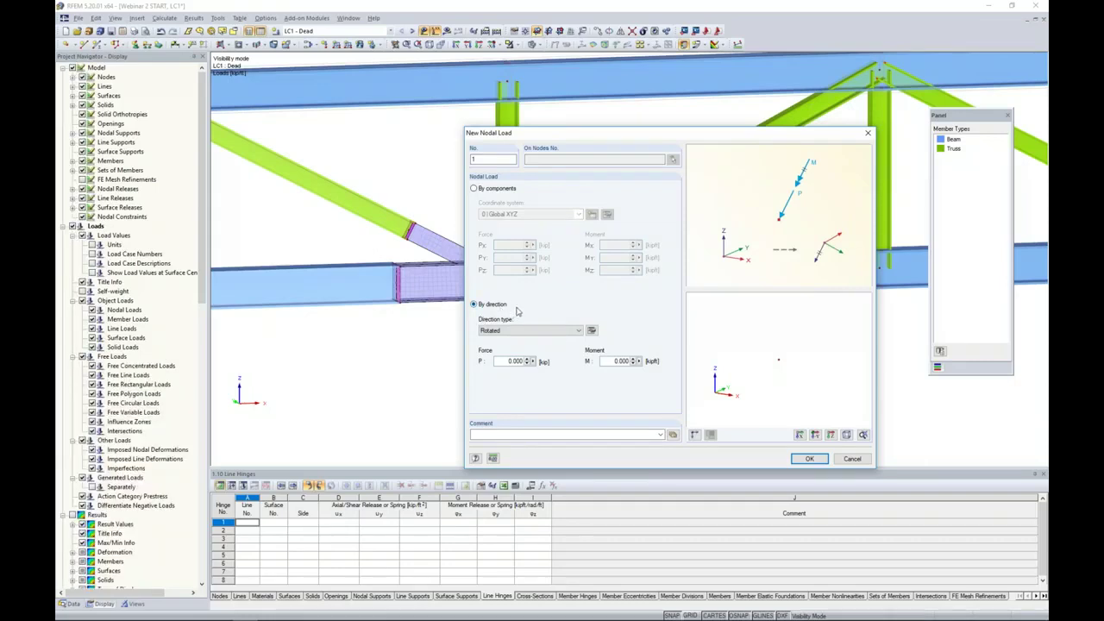
{"action": "left_click", "coordinate": [580, 331]}
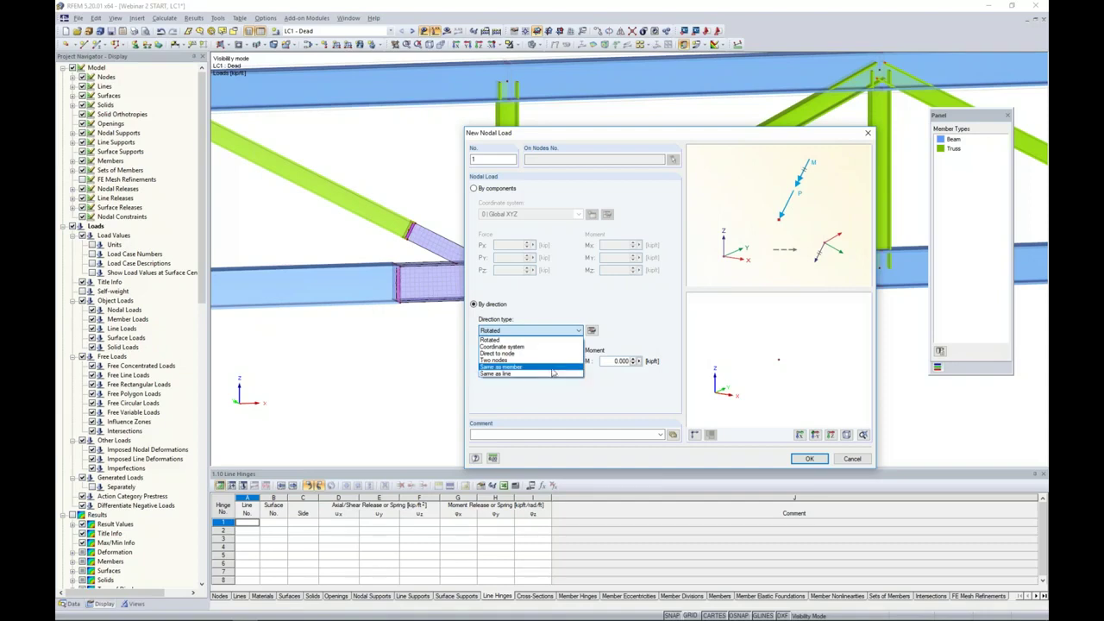
{"action": "left_click", "coordinate": [553, 370]}
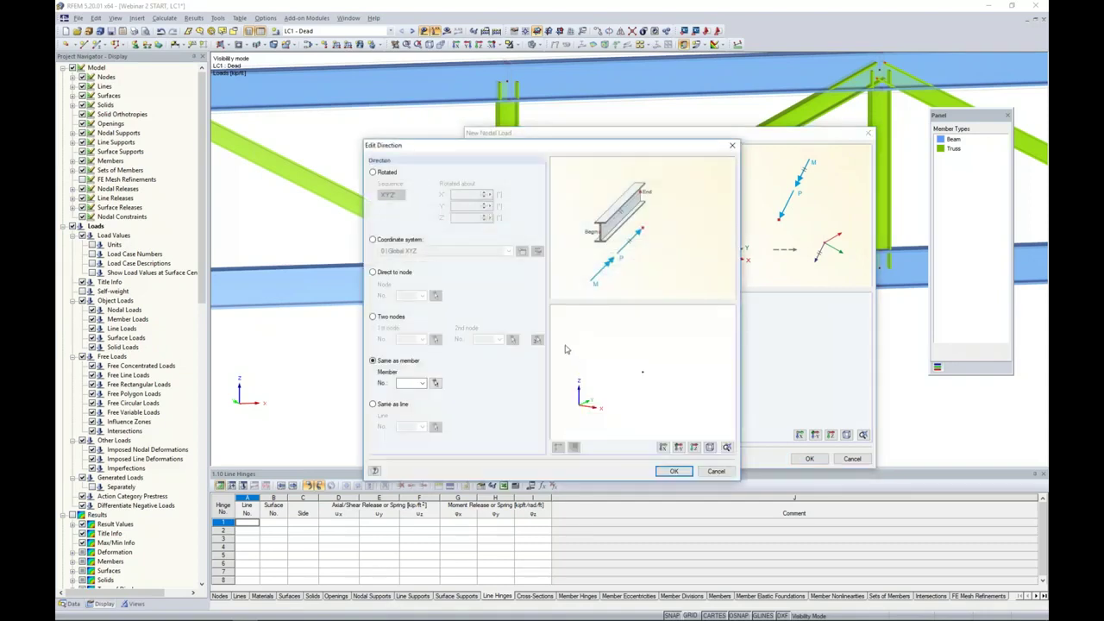
{"action": "left_click", "coordinate": [436, 382]}
{"action": "left_click", "coordinate": [381, 211]}
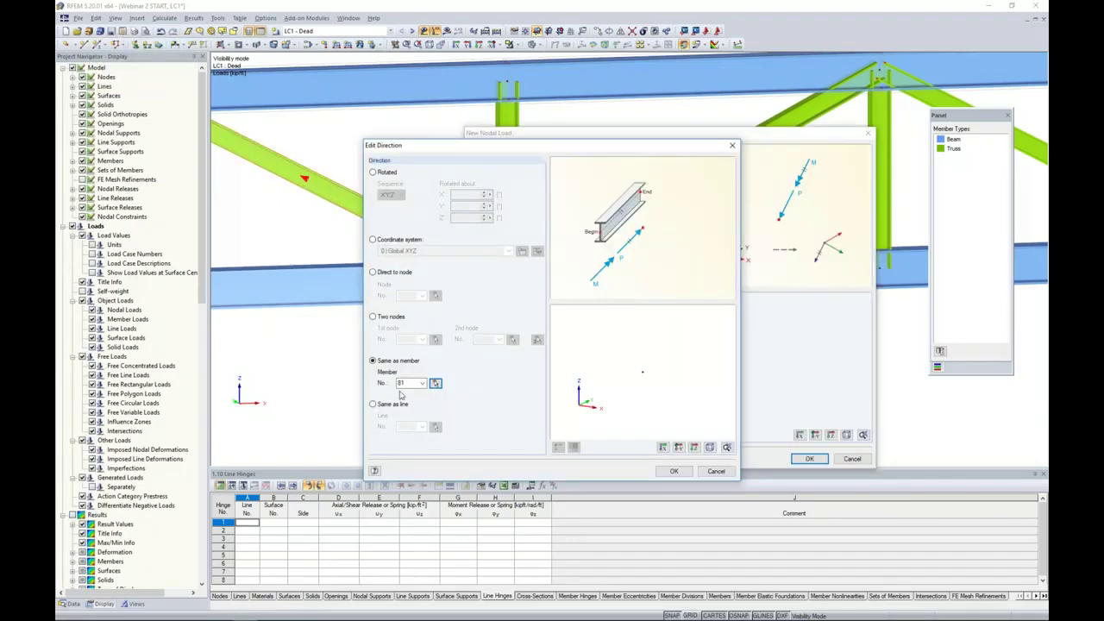
{"action": "left_click", "coordinate": [674, 471]}
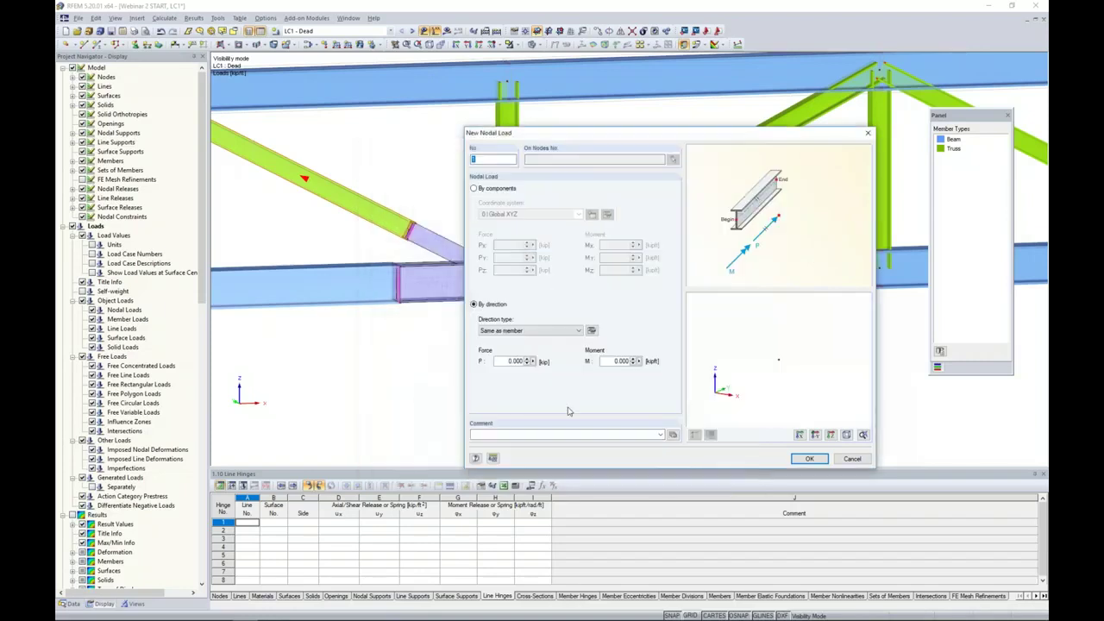
Set the load's force P to -70 kip and apply it to the node where the left diagonal meets the joint surfaces.
{"action": "type", "text": "7"}
{"action": "left_click", "coordinate": [808, 458]}
{"action": "scroll", "coordinate": [418, 250], "scroll_direction": "up", "scroll_amount": 4}
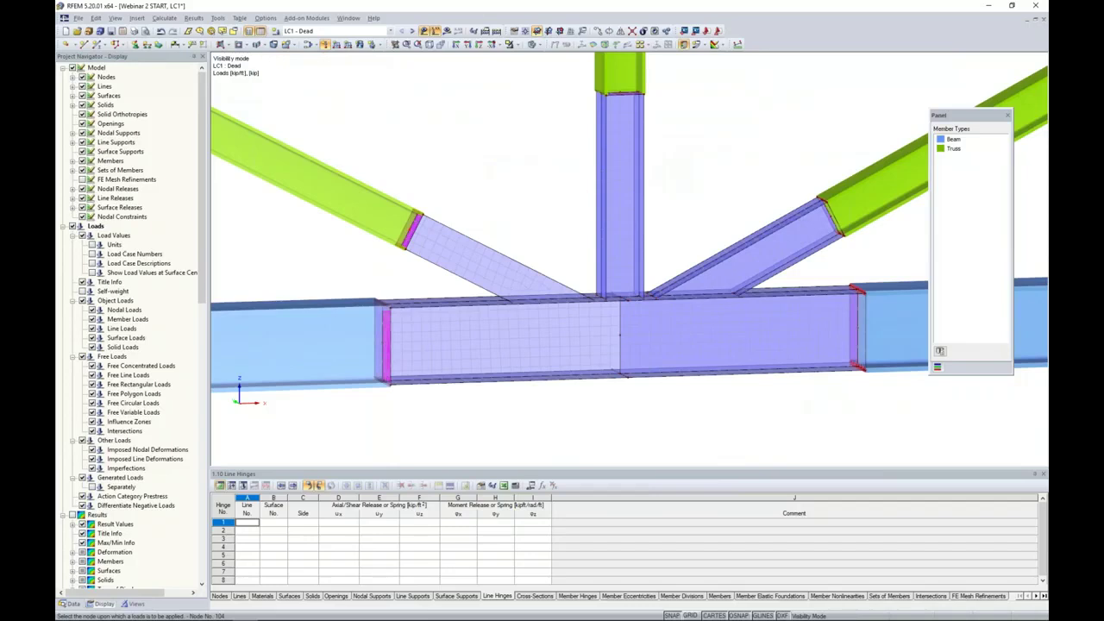
{"action": "scroll", "coordinate": [436, 229], "scroll_direction": "down", "scroll_amount": 4}
{"action": "scroll", "coordinate": [433, 225], "scroll_direction": "down", "scroll_amount": 3}
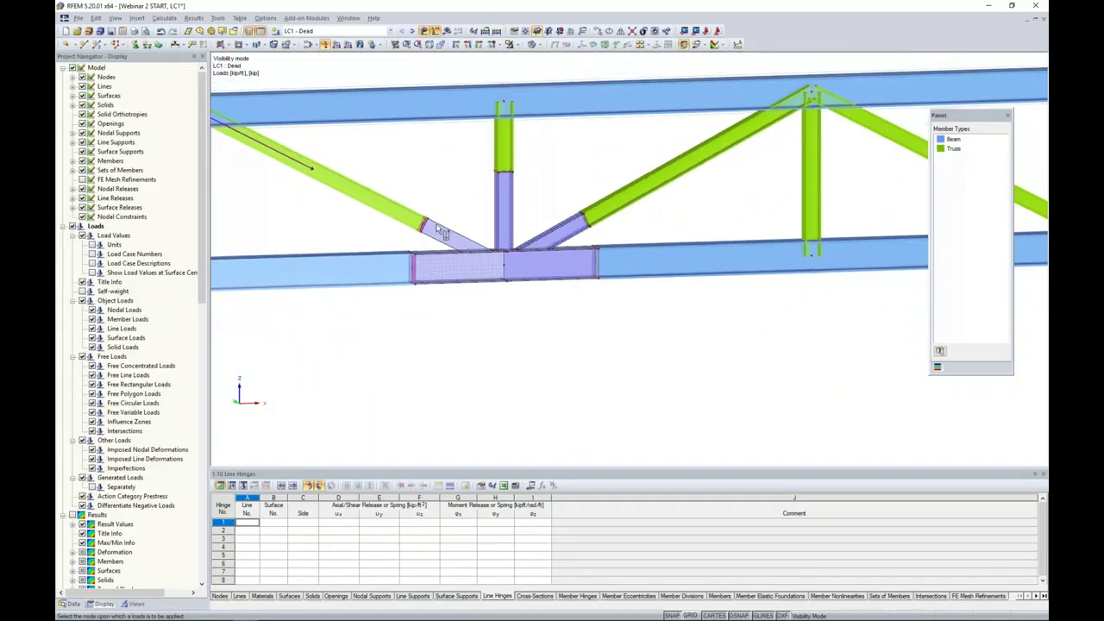
{"action": "middle_click_drag", "start_coordinate": [399, 313], "coordinate": [474, 350]}
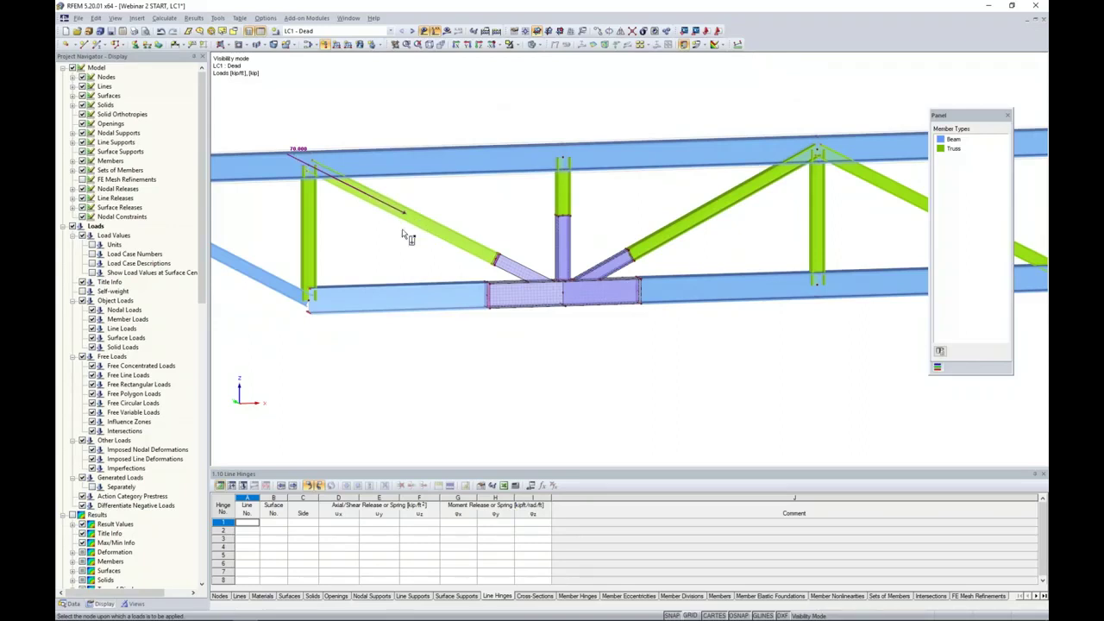
{"action": "key", "text": "Escape"}
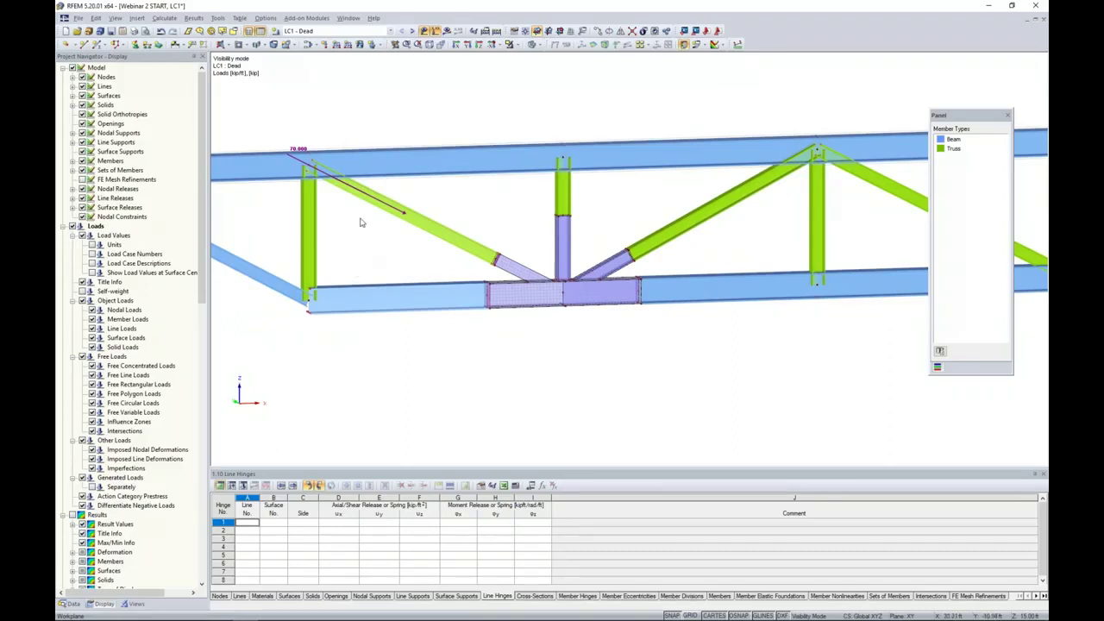
Define another nodal load by components in the global XYZ system with a Pz force of -70 kip.
{"action": "middle_click_drag", "start_coordinate": [519, 223], "coordinate": [496, 237]}
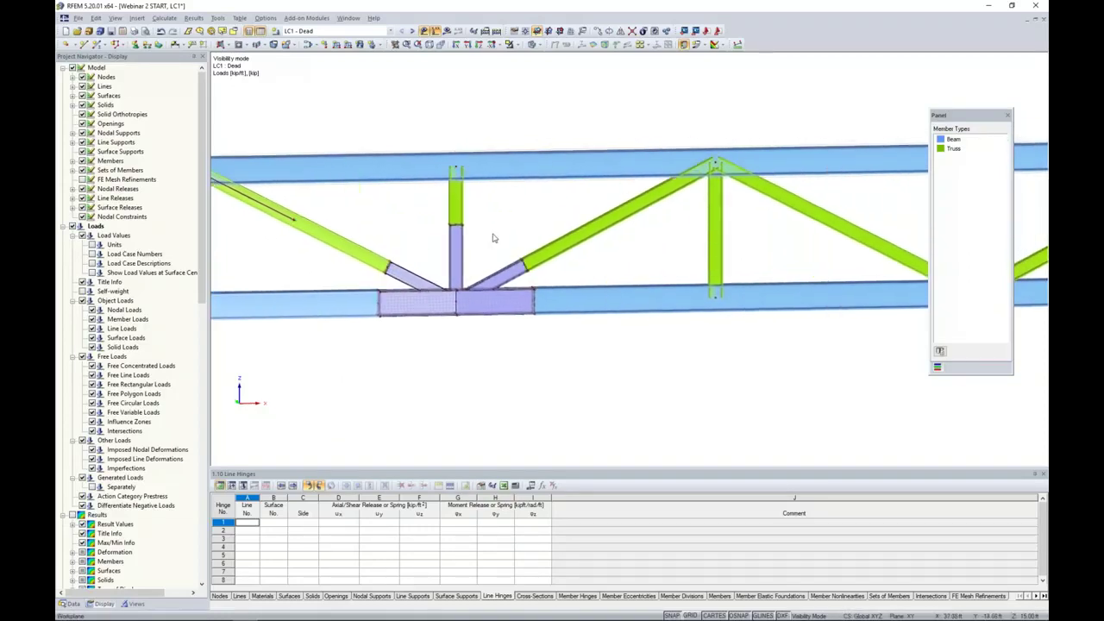
{"action": "scroll", "coordinate": [489, 236], "scroll_direction": "up", "scroll_amount": 1}
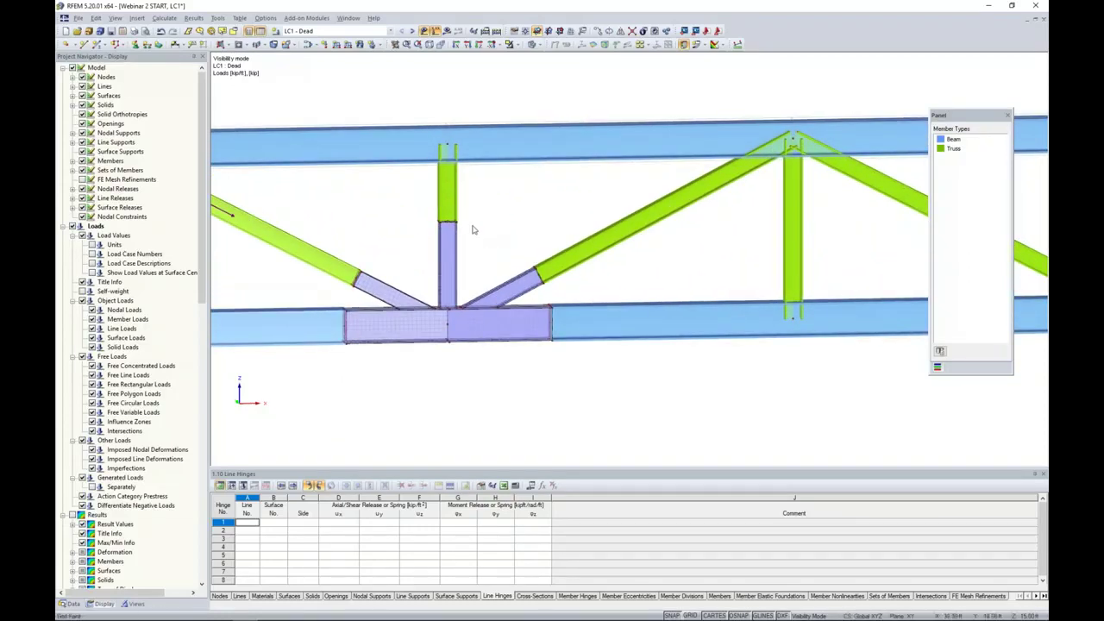
{"action": "left_click", "coordinate": [325, 44]}
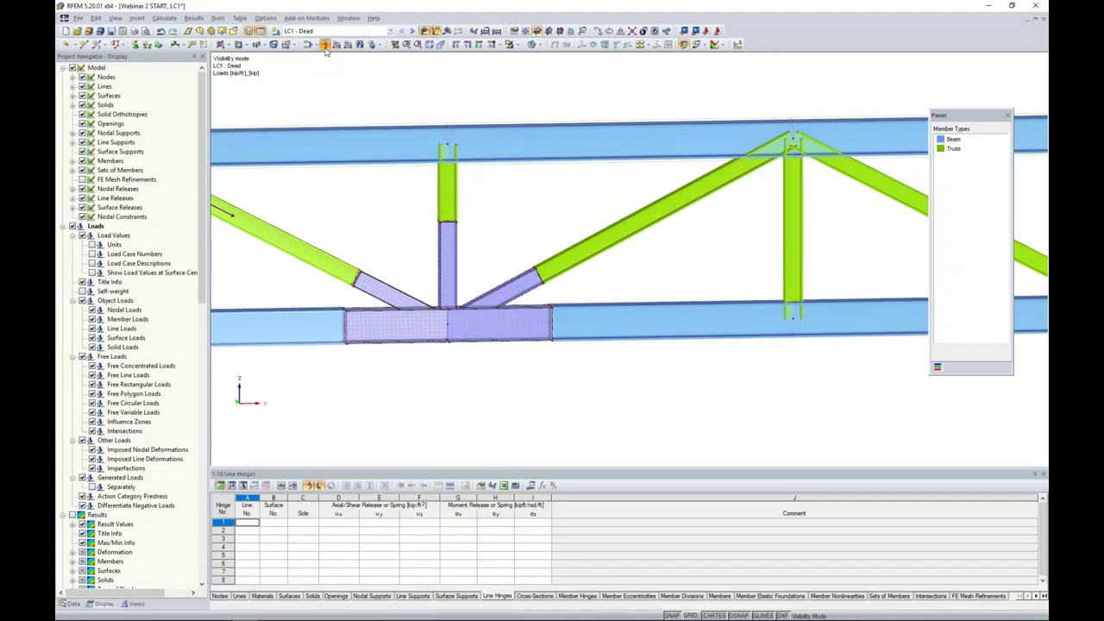
{"action": "left_click", "coordinate": [368, 184]}
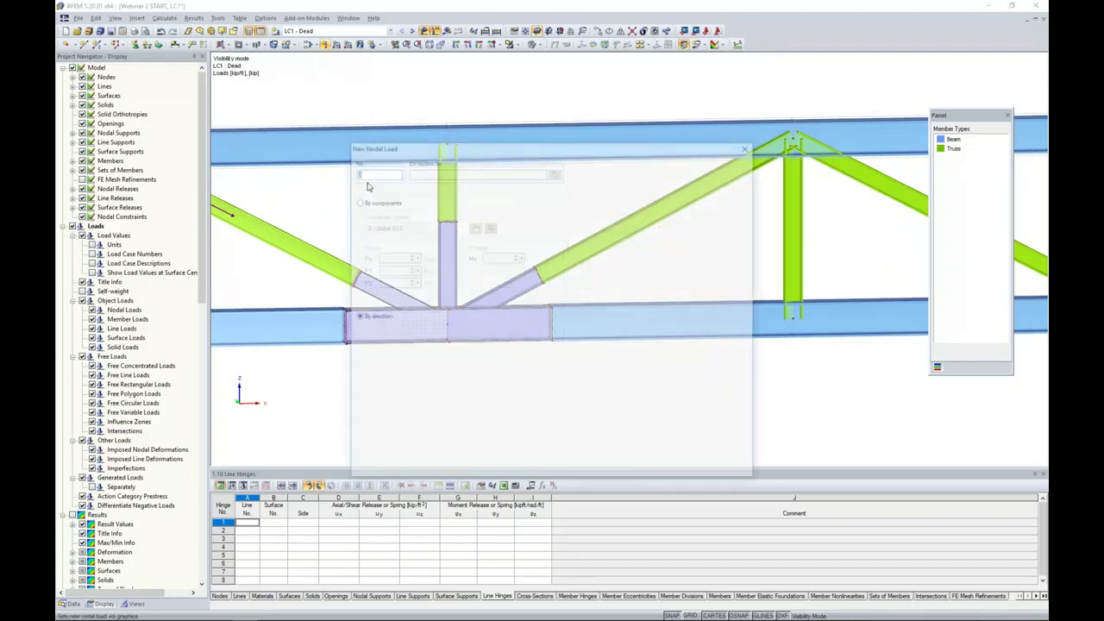
{"action": "left_click", "coordinate": [355, 200]}
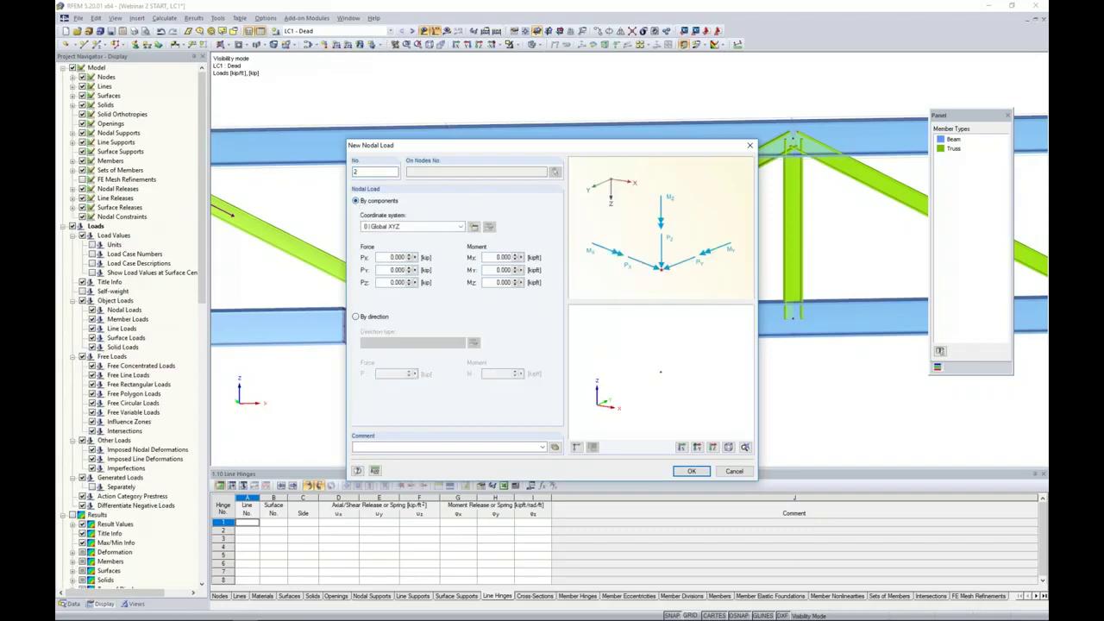
{"action": "double_click", "coordinate": [396, 282]}
{"action": "type", "text": "-70"}
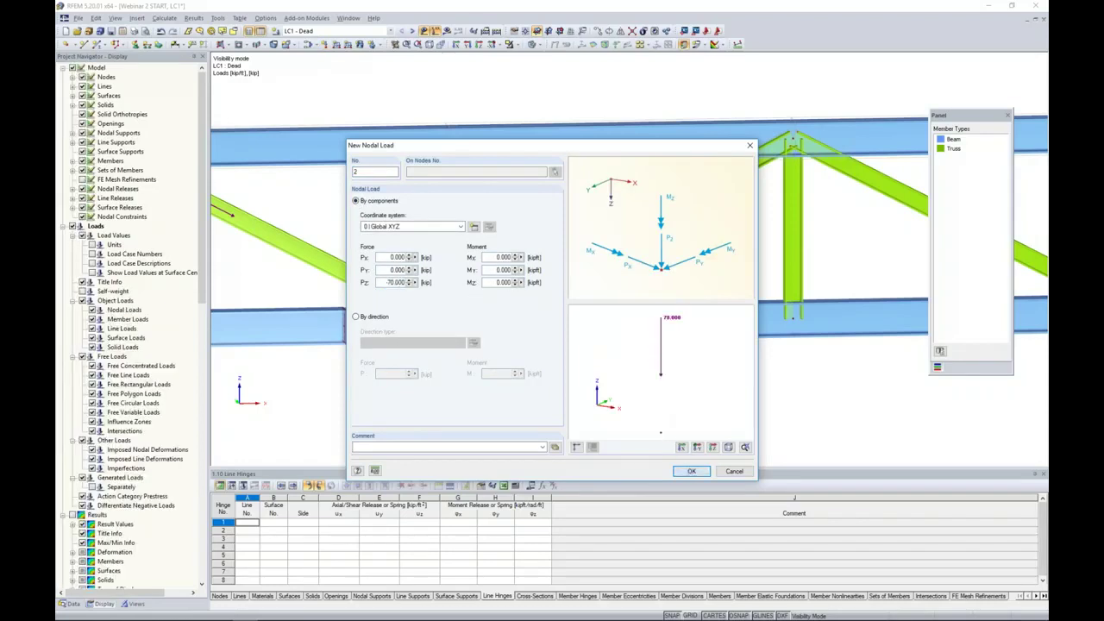
{"action": "left_click", "coordinate": [691, 471]}
Apply the vertical nodal load to the node where the vertical web member meets the joint surfaces.
{"action": "scroll", "coordinate": [446, 223], "scroll_direction": "up", "scroll_amount": 3}
{"action": "scroll", "coordinate": [446, 223], "scroll_direction": "up", "scroll_amount": 3}
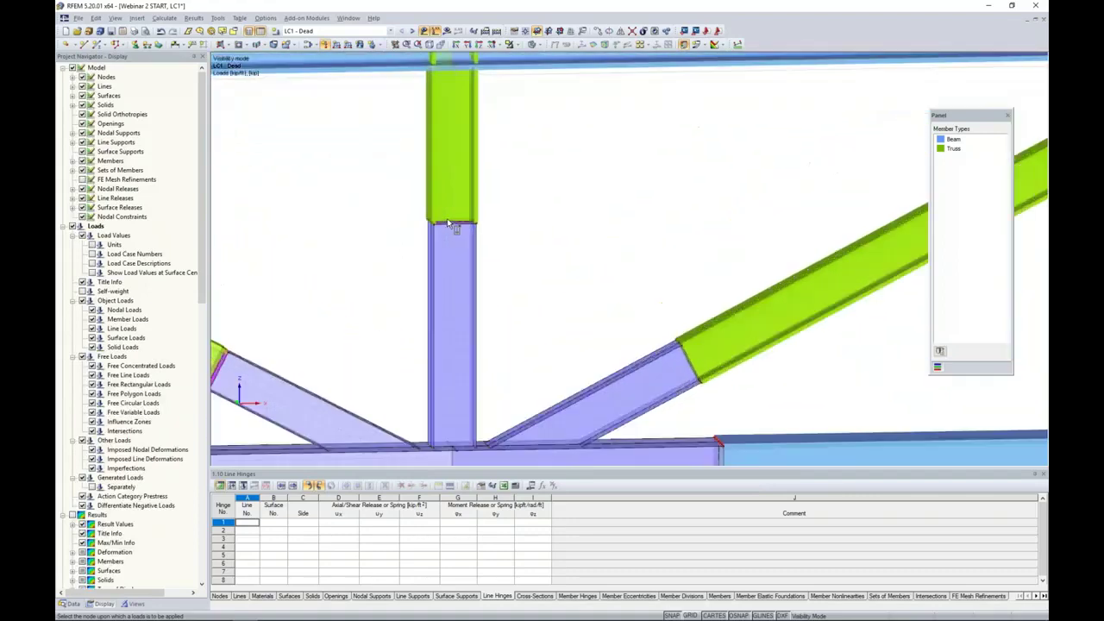
{"action": "scroll", "coordinate": [453, 221], "scroll_direction": "down", "scroll_amount": 5}
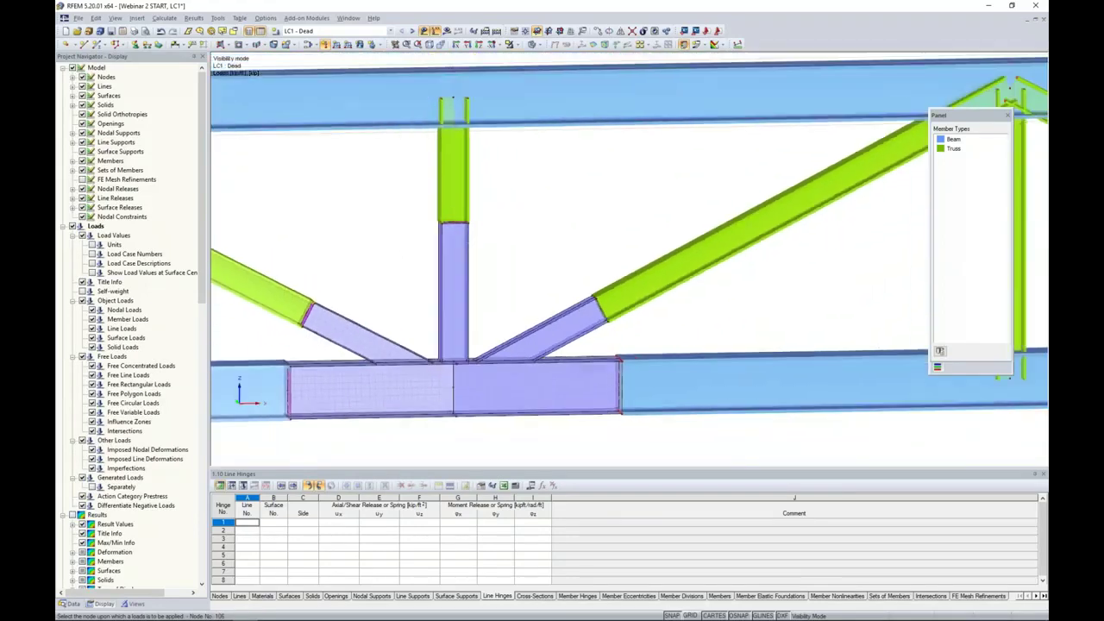
{"action": "middle_click_drag", "start_coordinate": [487, 224], "coordinate": [513, 253]}
{"action": "scroll", "coordinate": [518, 264], "scroll_direction": "up", "scroll_amount": 3}
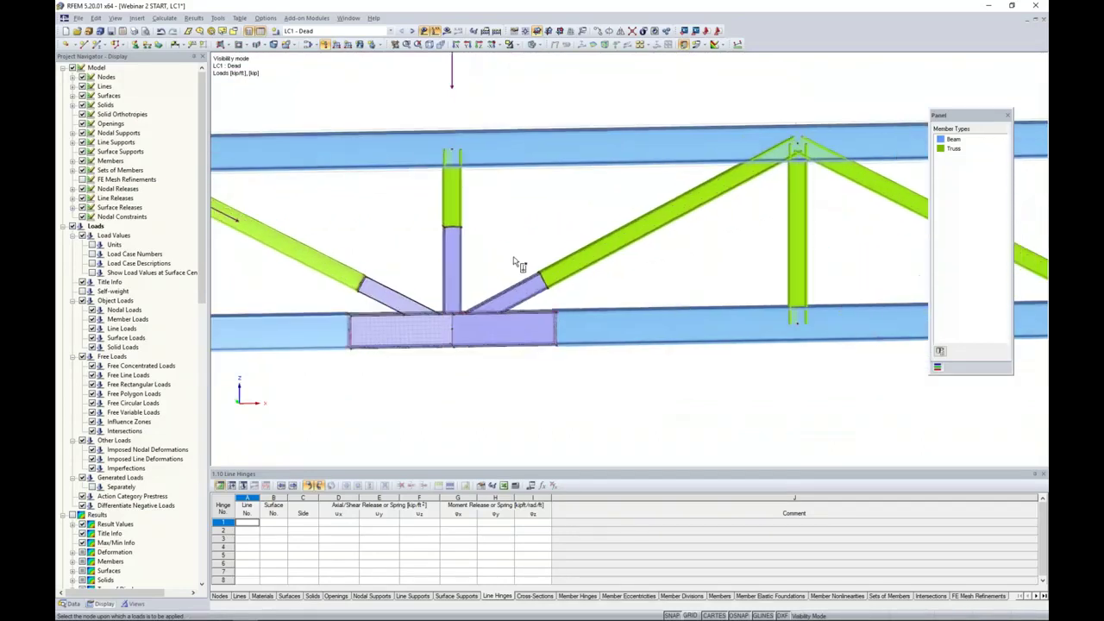
{"action": "middle_click_drag", "start_coordinate": [510, 239], "coordinate": [482, 237]}
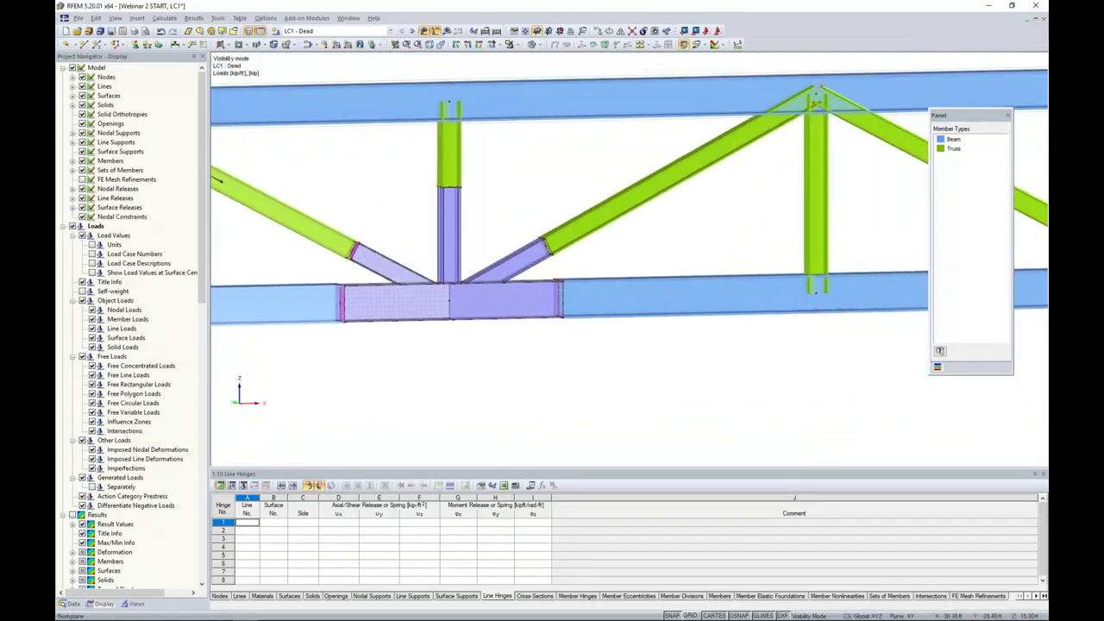
Define a third nodal load by direction, same as member 82, the right diagonal, with a force P of -70 kip.
{"action": "left_click", "coordinate": [325, 45]}
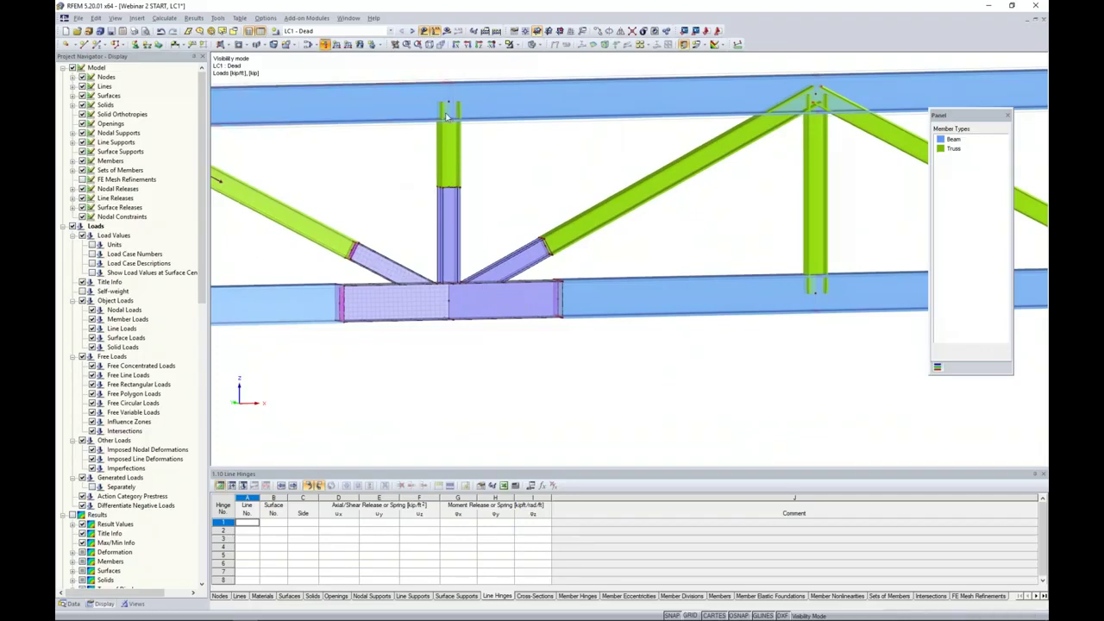
{"action": "double_click", "coordinate": [455, 278]}
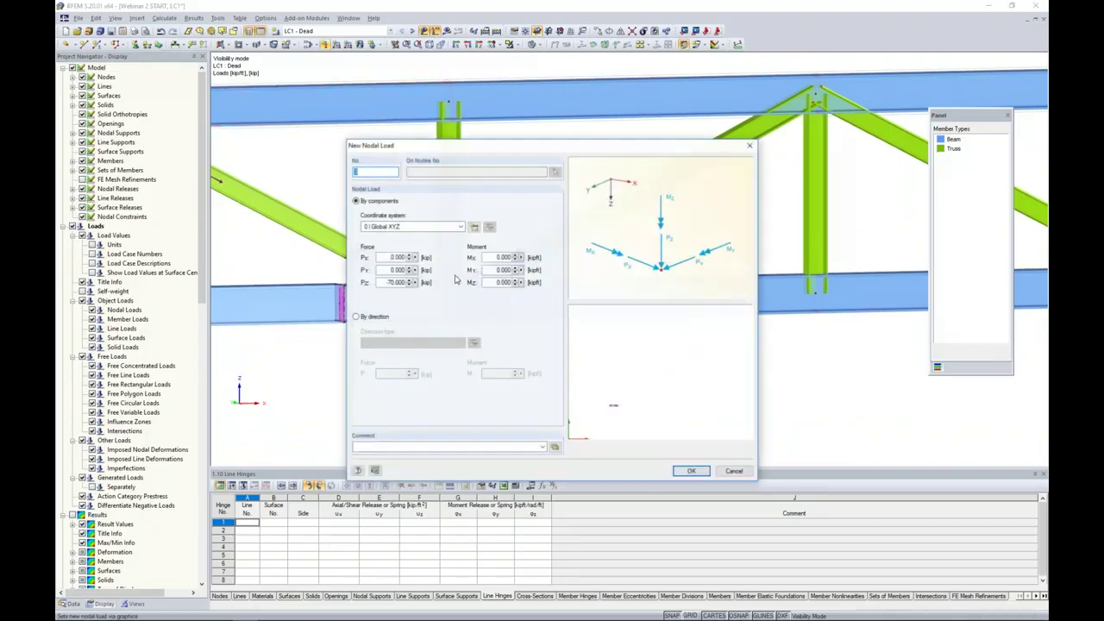
{"action": "left_click", "coordinate": [355, 316]}
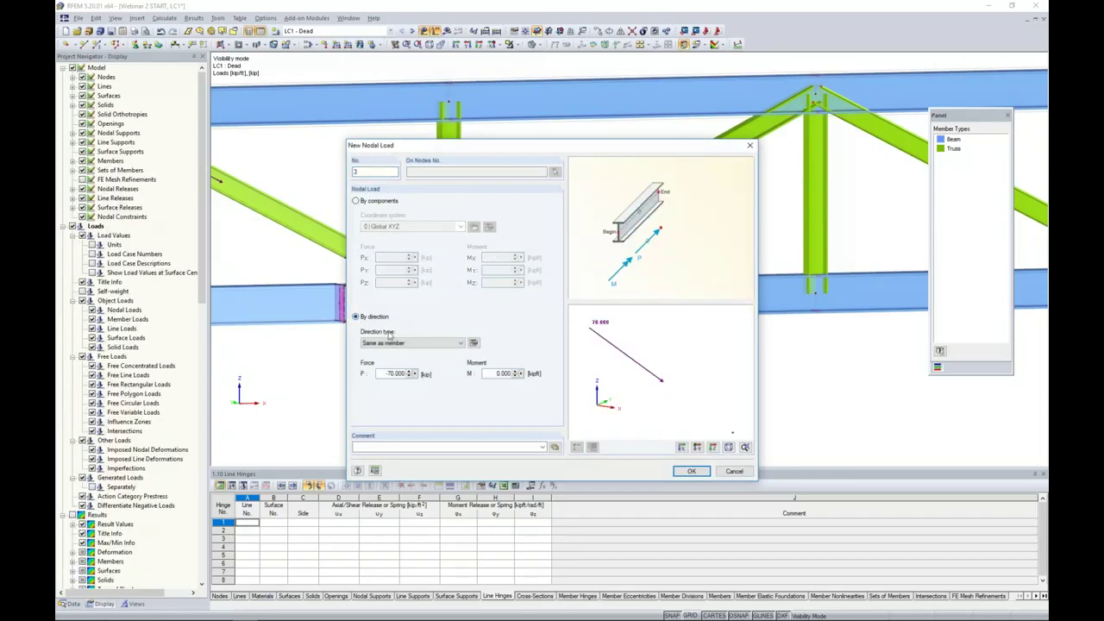
{"action": "left_click", "coordinate": [473, 342]}
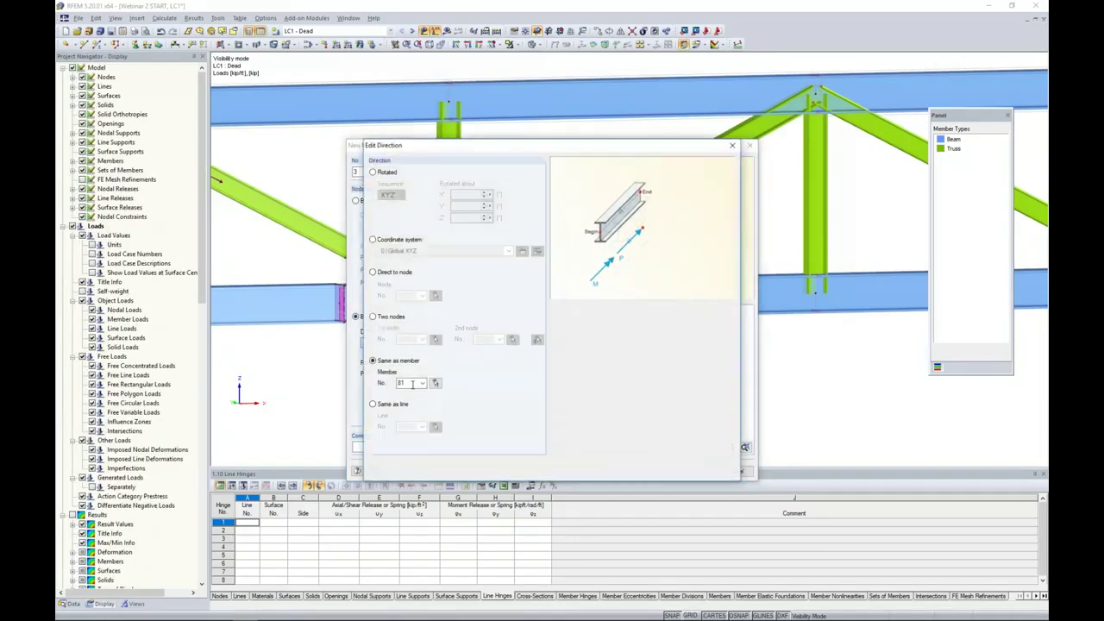
{"action": "left_click", "coordinate": [433, 382]}
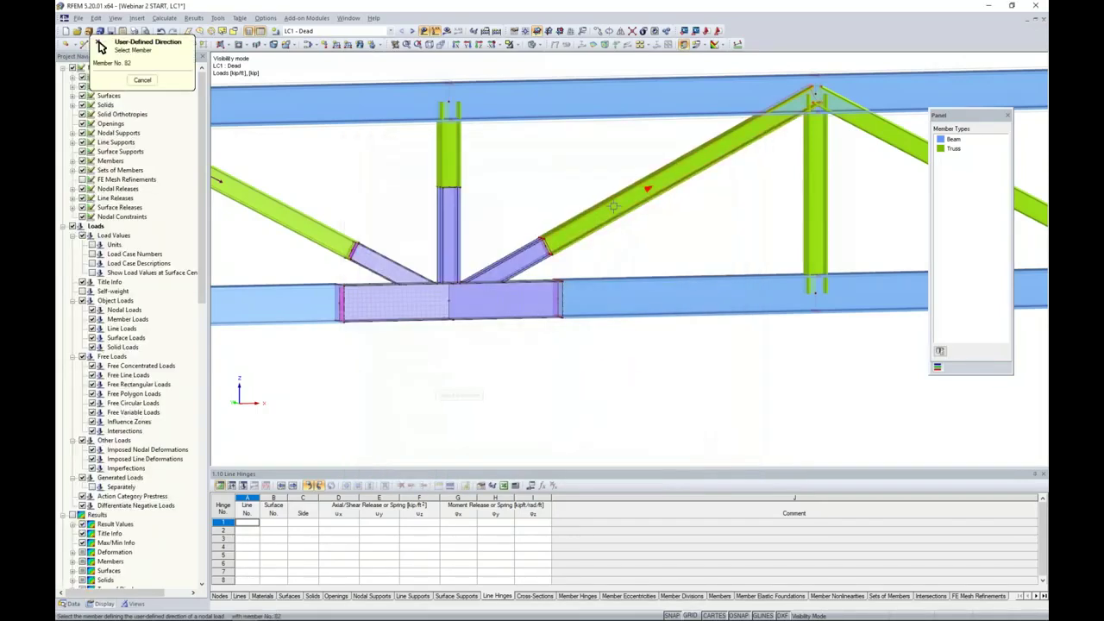
{"action": "left_click", "coordinate": [648, 185]}
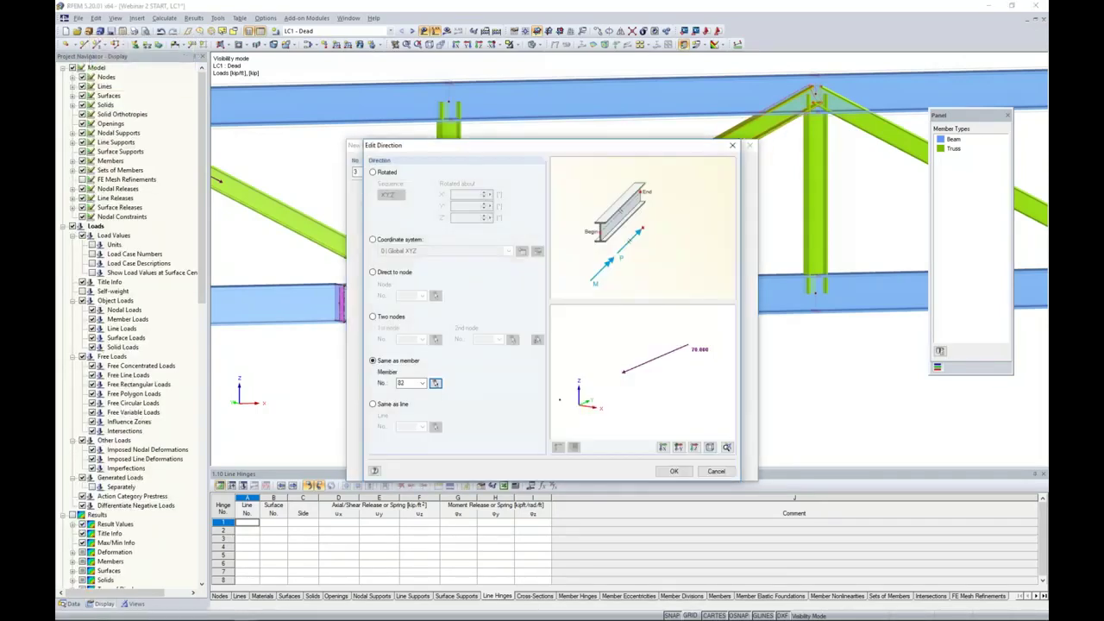
{"action": "left_click", "coordinate": [674, 471]}
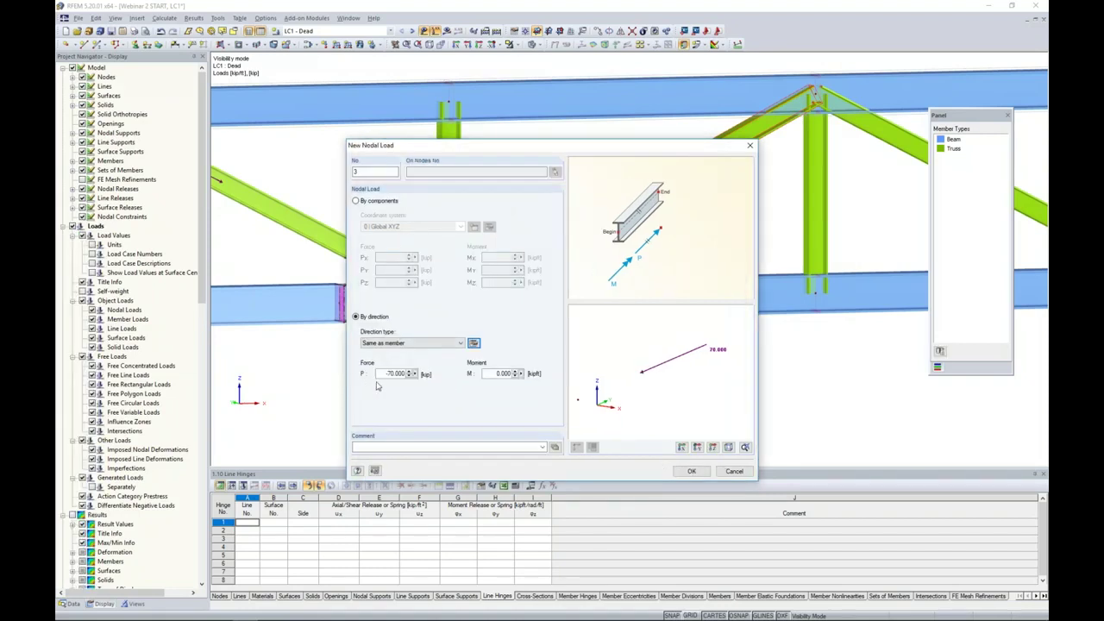
{"action": "left_click", "coordinate": [691, 471]}
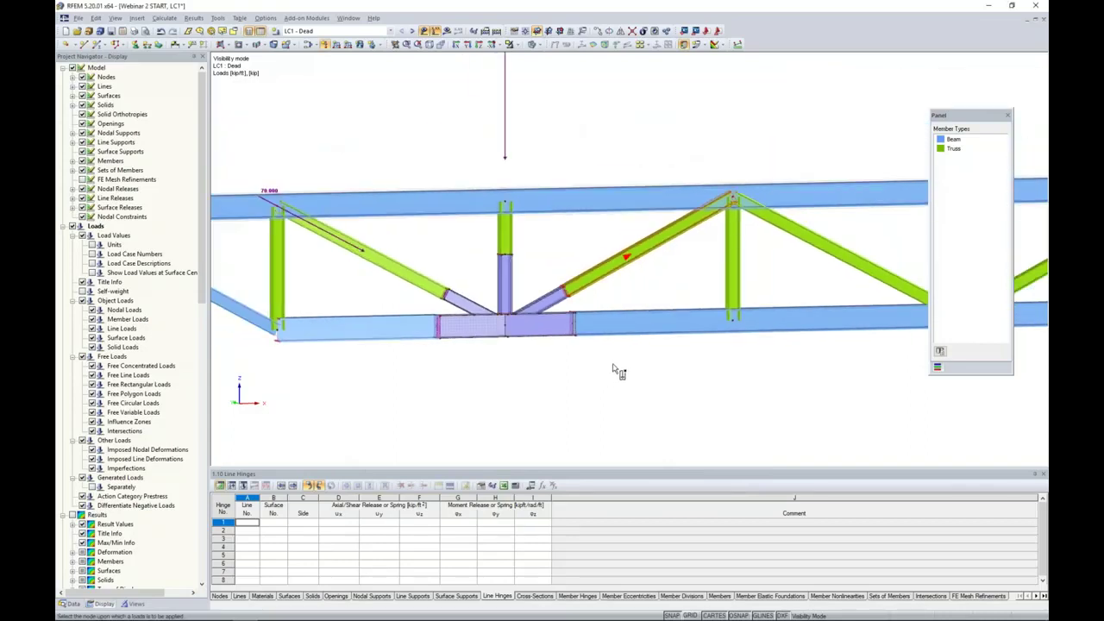
Apply the inclined nodal load to the node where the right diagonal meets the joint surfaces.
{"action": "scroll", "coordinate": [561, 318], "scroll_direction": "up", "scroll_amount": 6}
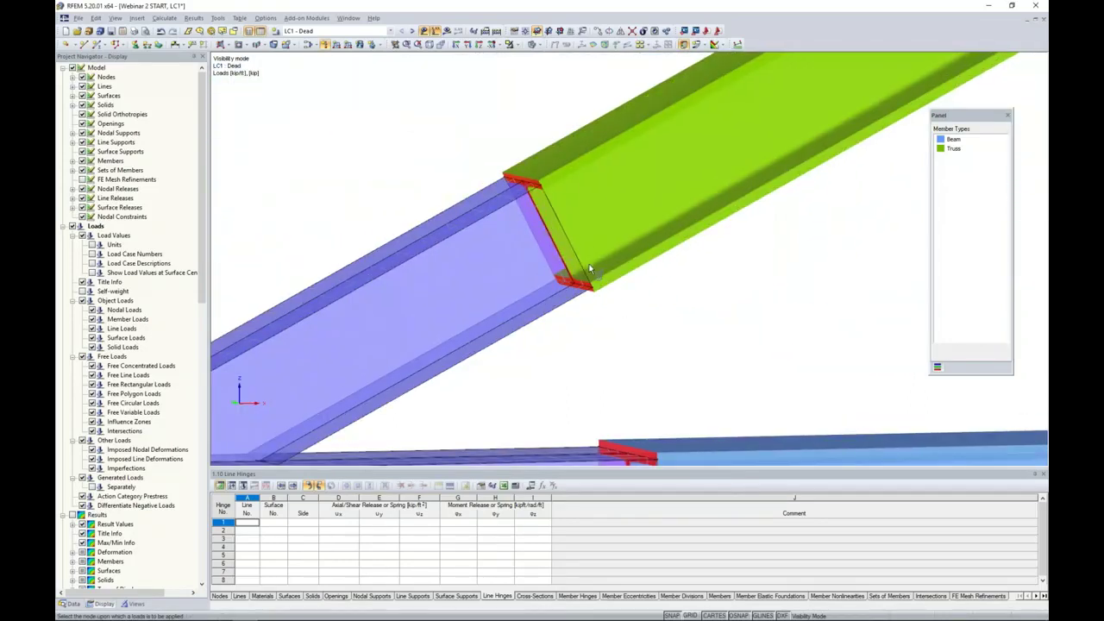
{"action": "scroll", "coordinate": [590, 262], "scroll_direction": "down", "scroll_amount": 5}
{"action": "scroll", "coordinate": [577, 345], "scroll_direction": "down", "scroll_amount": 1}
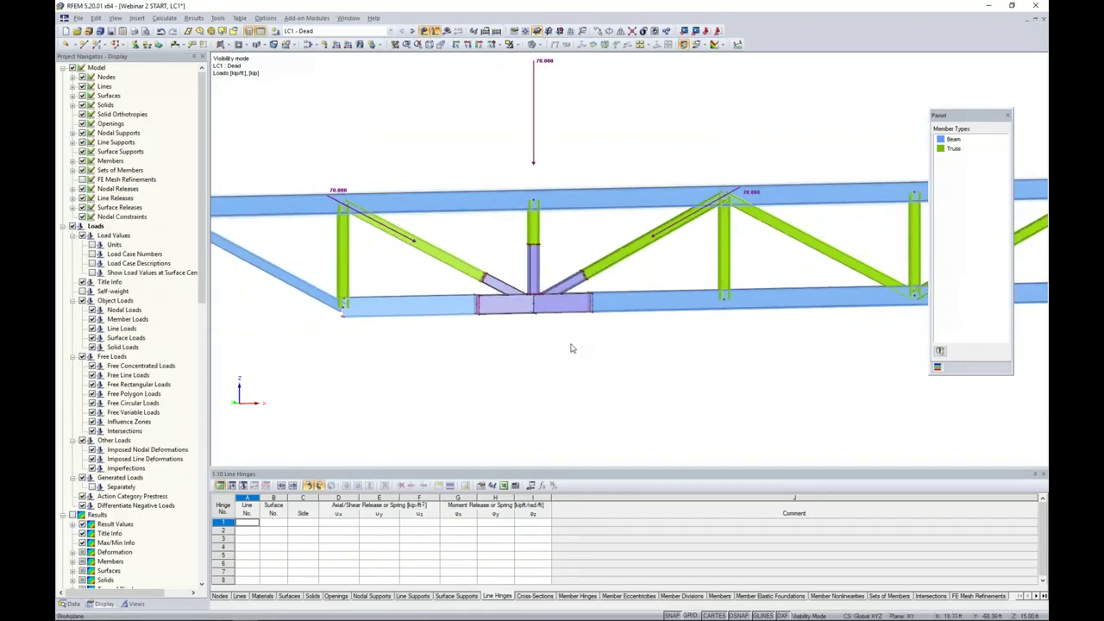
{"action": "scroll", "coordinate": [570, 349], "scroll_direction": "down", "scroll_amount": 2}
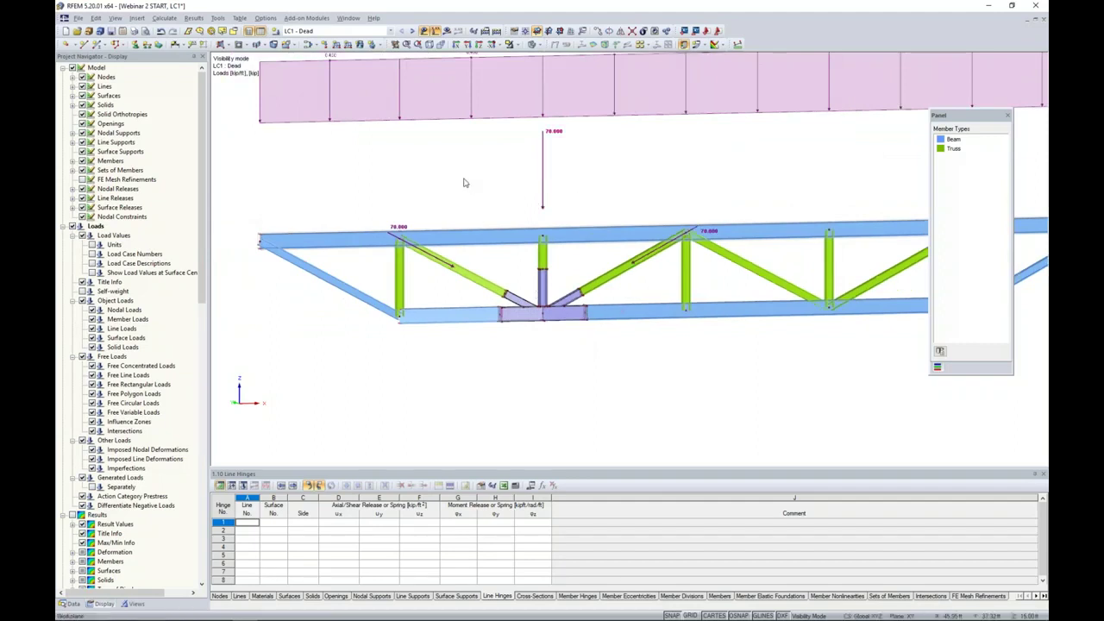
Calculate load case LC1 - Dead and show its results on the truss joint.
{"action": "scroll", "coordinate": [553, 335], "scroll_direction": "up", "scroll_amount": 2}
{"action": "scroll", "coordinate": [544, 347], "scroll_direction": "up", "scroll_amount": 1}
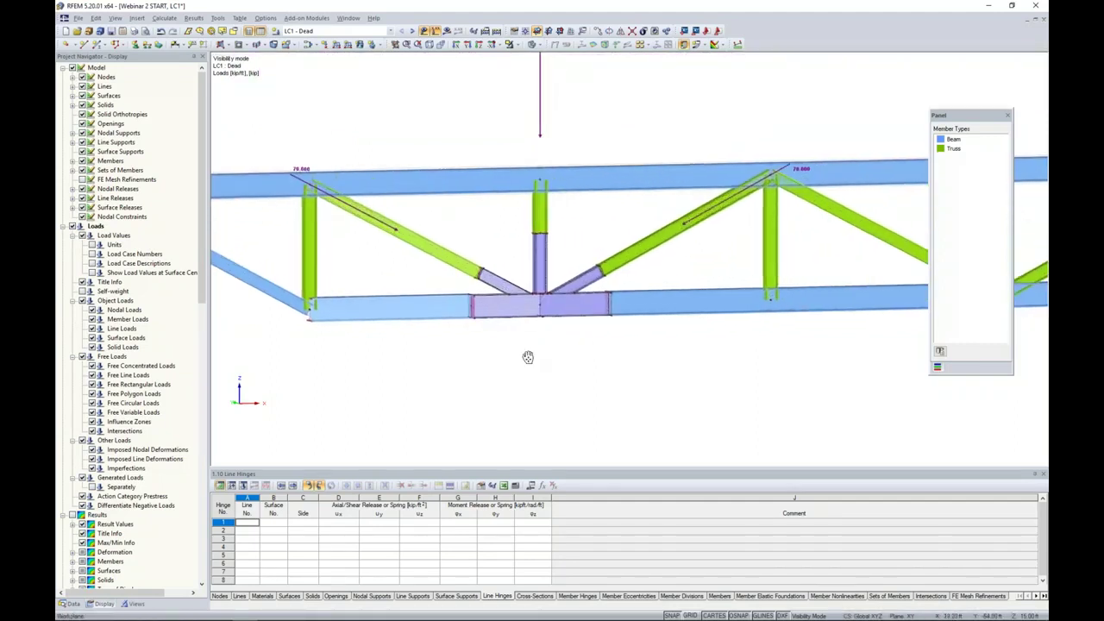
{"action": "middle_click_drag", "start_coordinate": [528, 358], "coordinate": [518, 382]}
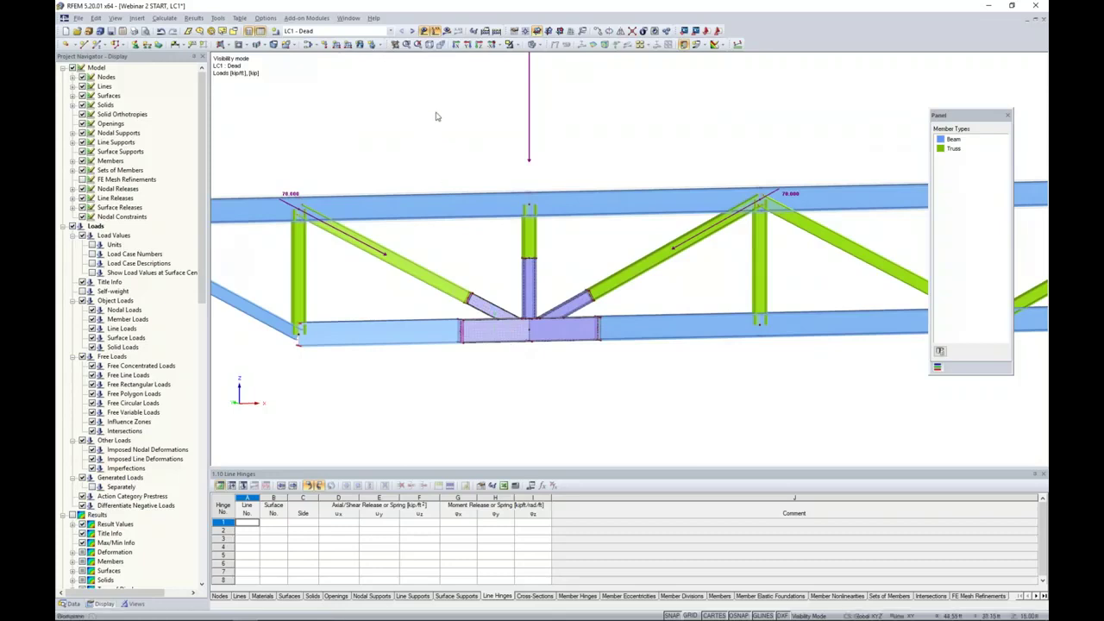
{"action": "left_click", "coordinate": [446, 32]}
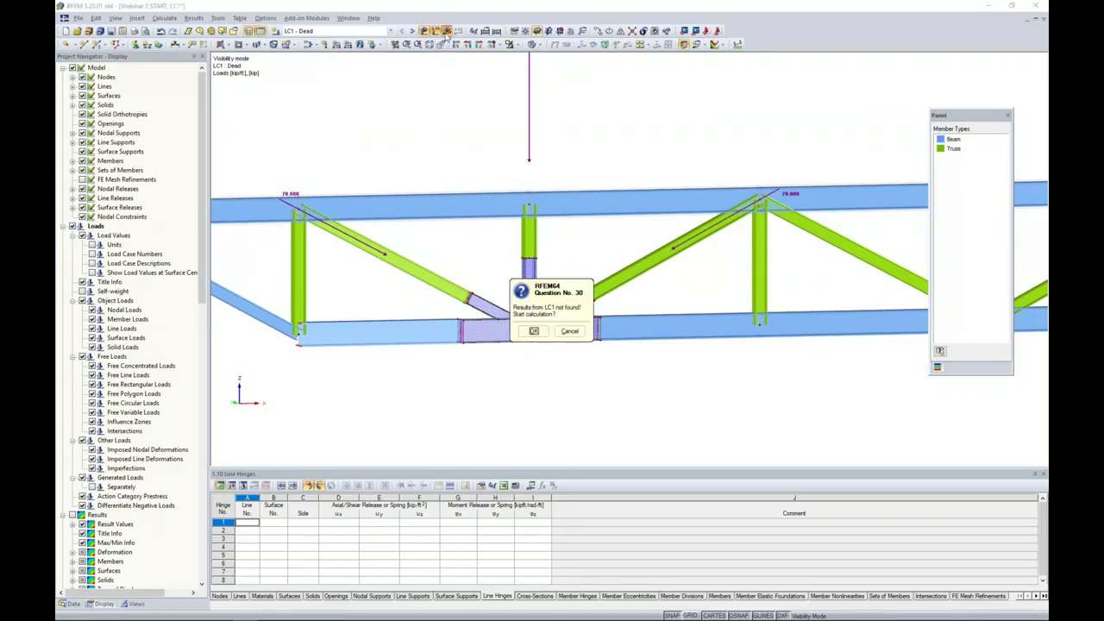
{"action": "left_click", "coordinate": [533, 332]}
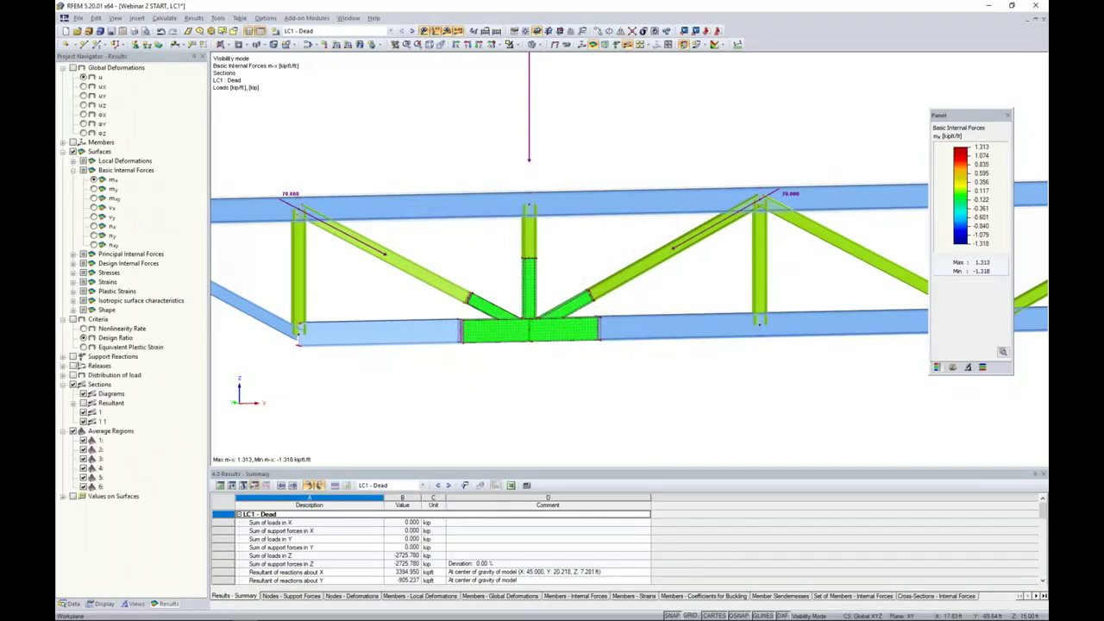
Display the basic internal force my on the joint surfaces.
{"action": "middle_click_drag", "start_coordinate": [540, 360], "coordinate": [547, 309], "text": "ctrl"}
{"action": "scroll", "coordinate": [547, 309], "scroll_direction": "up", "scroll_amount": 5}
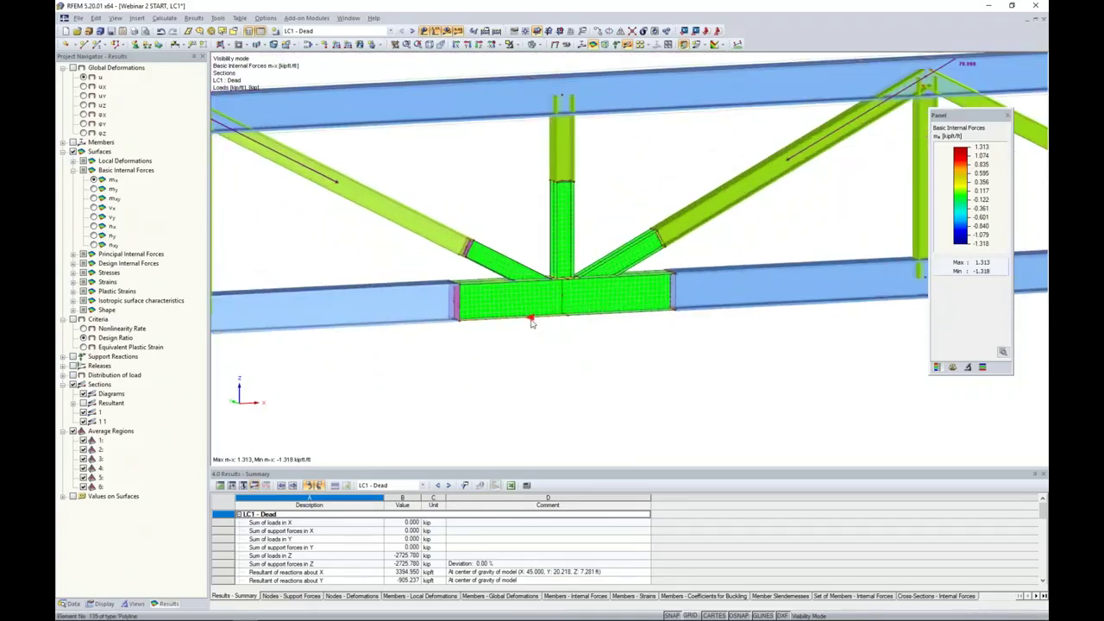
{"action": "middle_click_drag", "start_coordinate": [599, 340], "coordinate": [526, 311], "text": "ctrl"}
{"action": "left_click", "coordinate": [94, 189]}
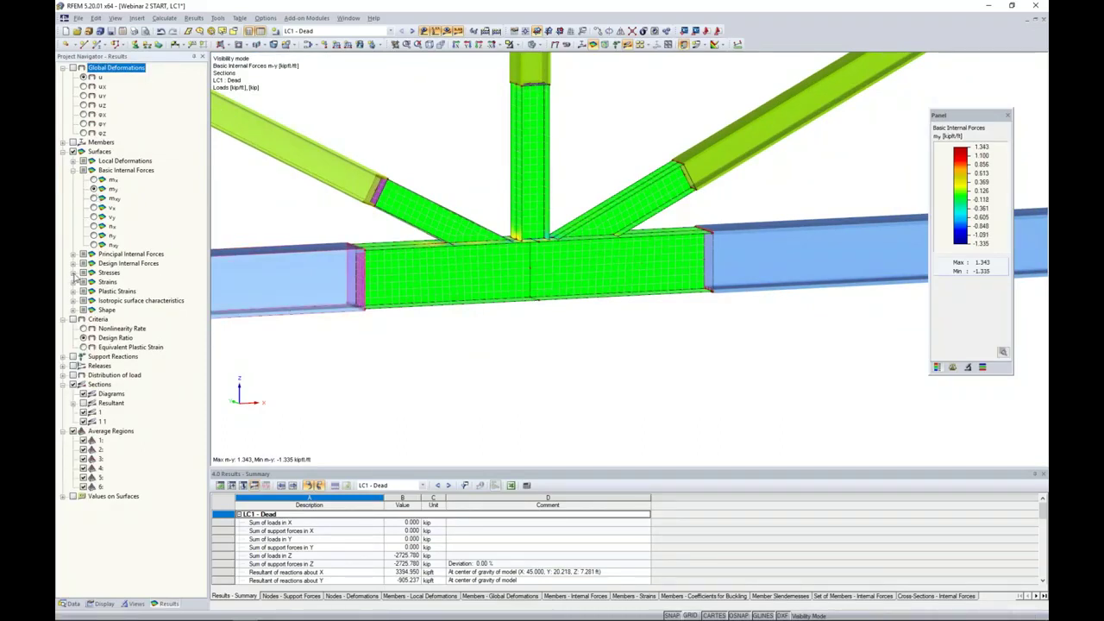
Display the surface stresses σx,+ and τxy,- one after the other on the joint.
{"action": "left_click", "coordinate": [74, 272]}
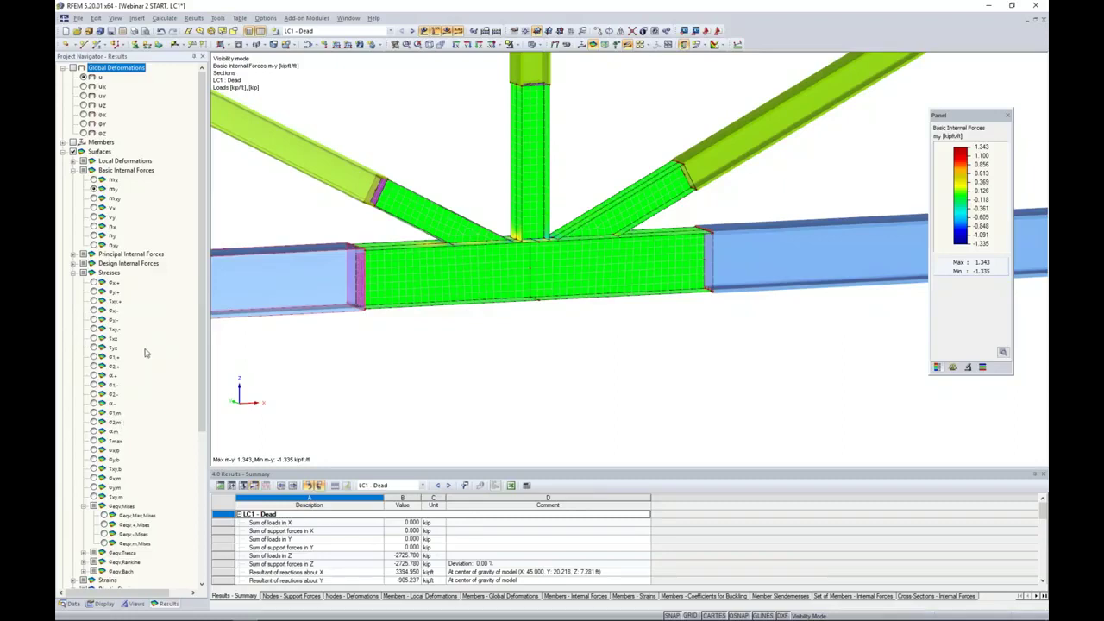
{"action": "scroll", "coordinate": [144, 352], "scroll_direction": "down", "scroll_amount": 2}
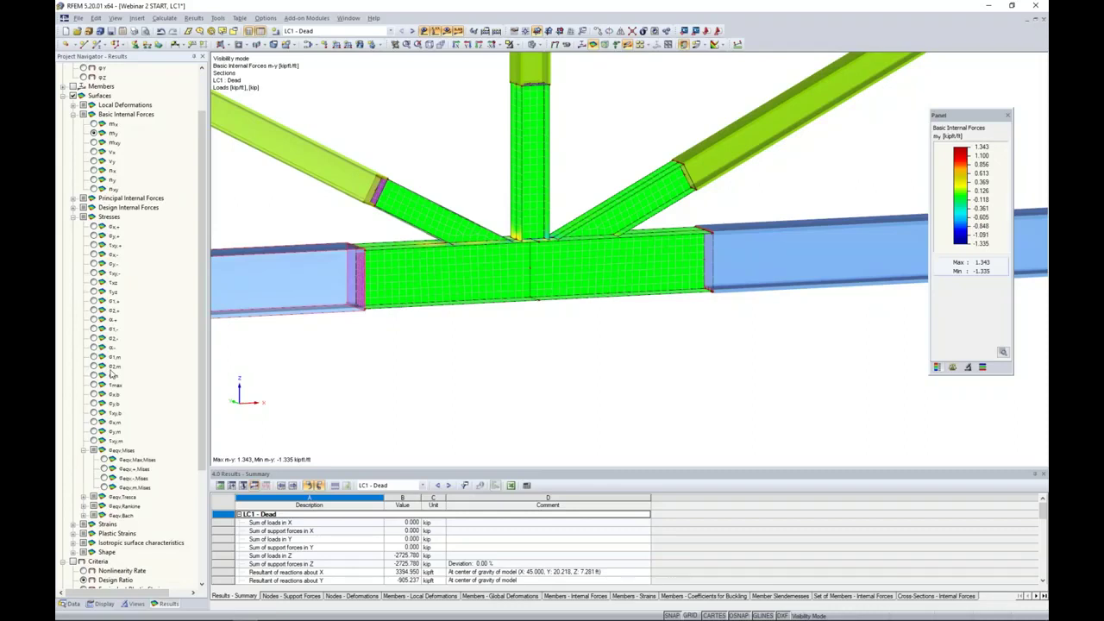
{"action": "left_click", "coordinate": [94, 226]}
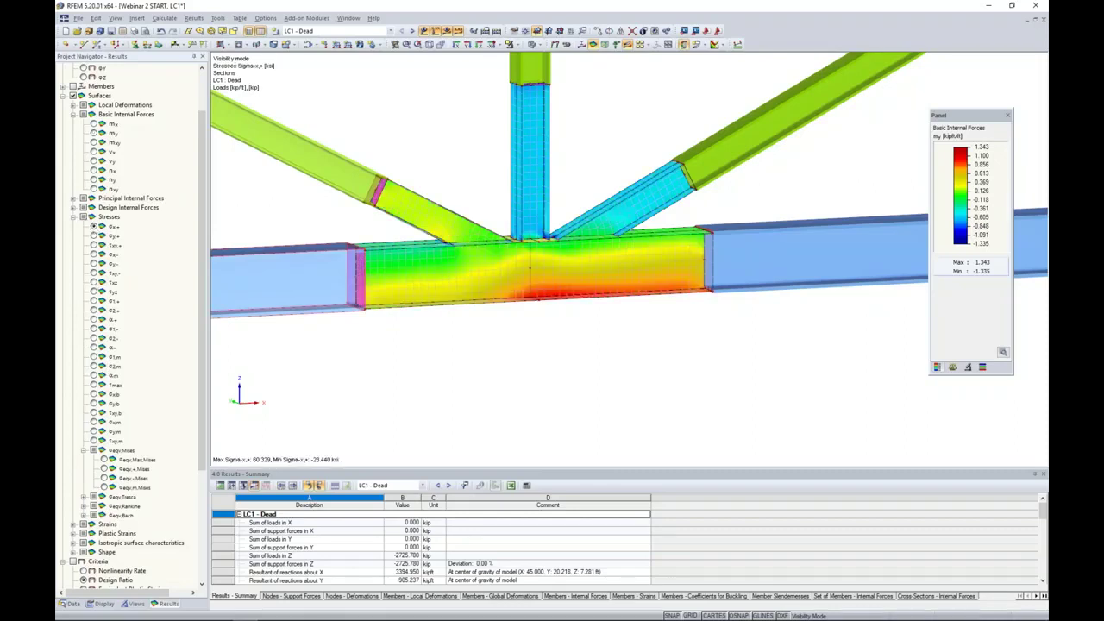
{"action": "left_click", "coordinate": [94, 272]}
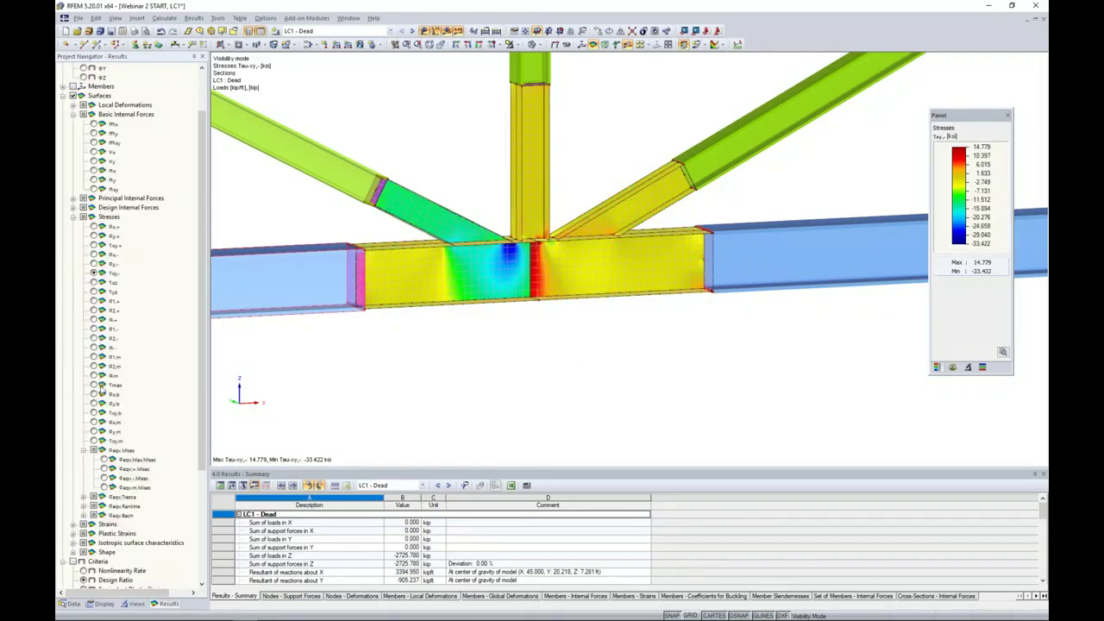
Display the maximum von Mises equivalent stress and examine its distribution around the joint, keeping the color scale in view.
{"action": "scroll", "coordinate": [102, 388], "scroll_direction": "down", "scroll_amount": 2}
{"action": "left_click", "coordinate": [104, 403]}
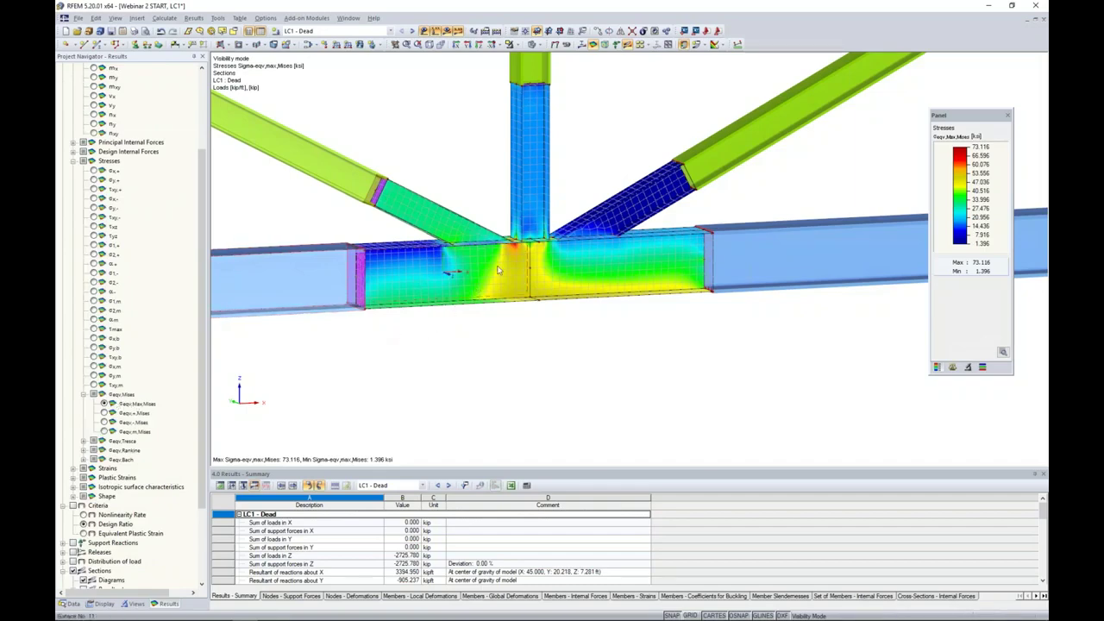
{"action": "scroll", "coordinate": [487, 282], "scroll_direction": "up", "scroll_amount": 3}
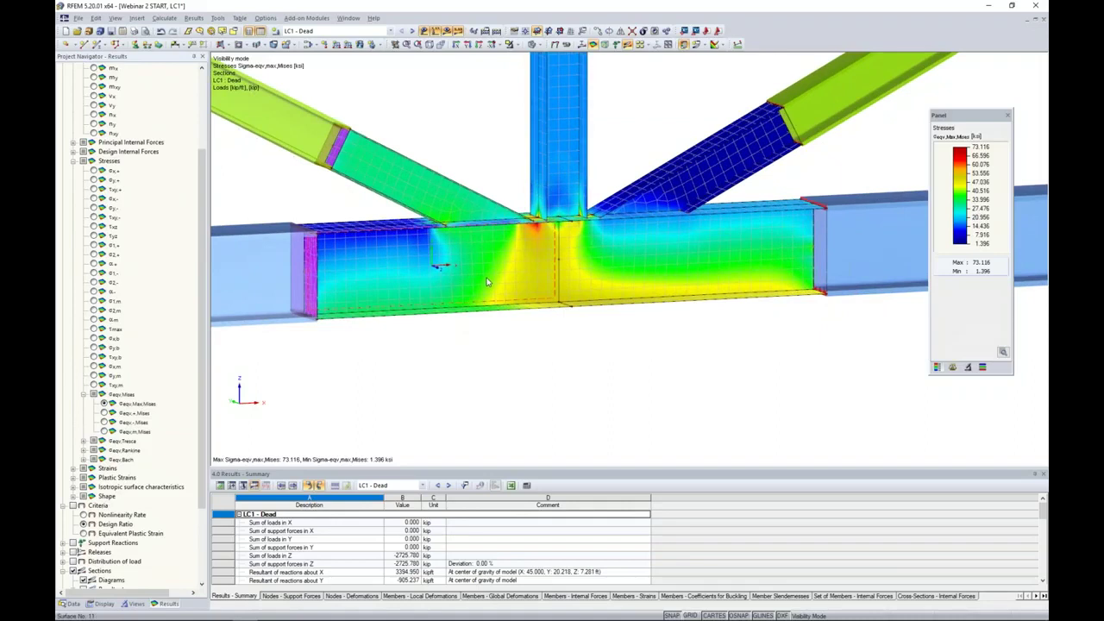
{"action": "scroll", "coordinate": [572, 270], "scroll_direction": "up", "scroll_amount": 1}
{"action": "middle_click_drag", "start_coordinate": [572, 272], "coordinate": [561, 298]}
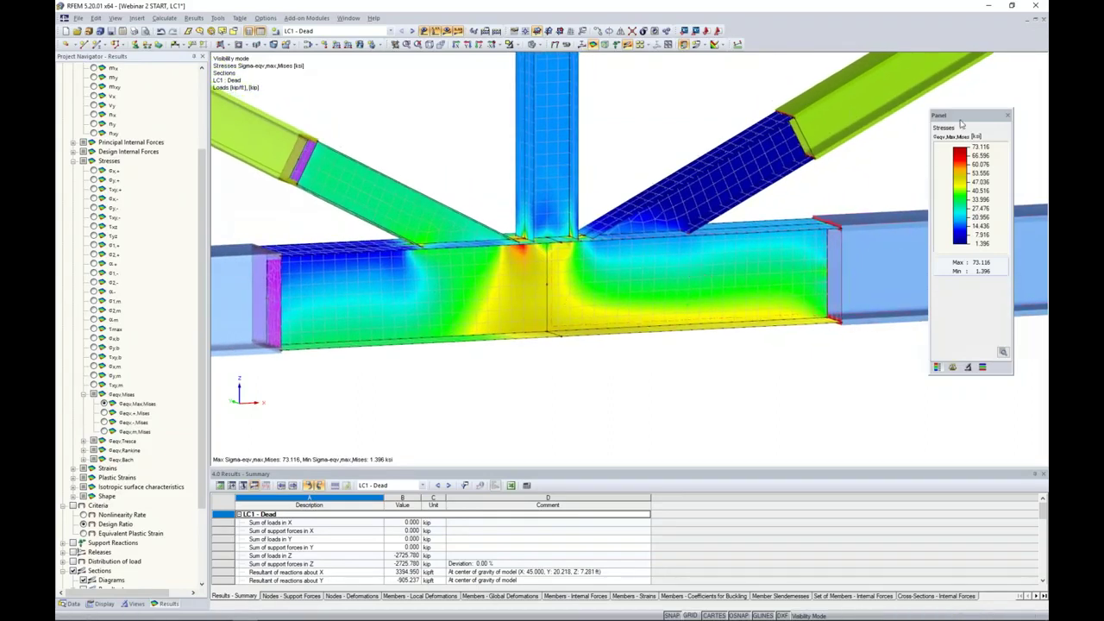
{"action": "left_click_drag", "start_coordinate": [961, 124], "coordinate": [922, 131]}
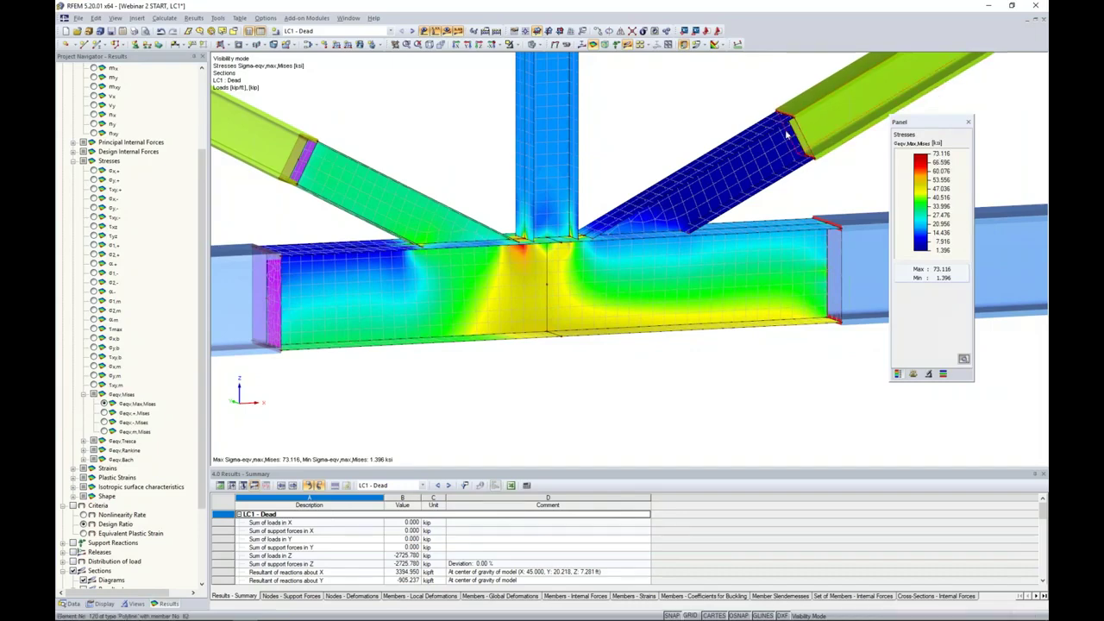
Check the material and thickness of the right diagonal's side surface.
{"action": "double_click", "coordinate": [772, 157]}
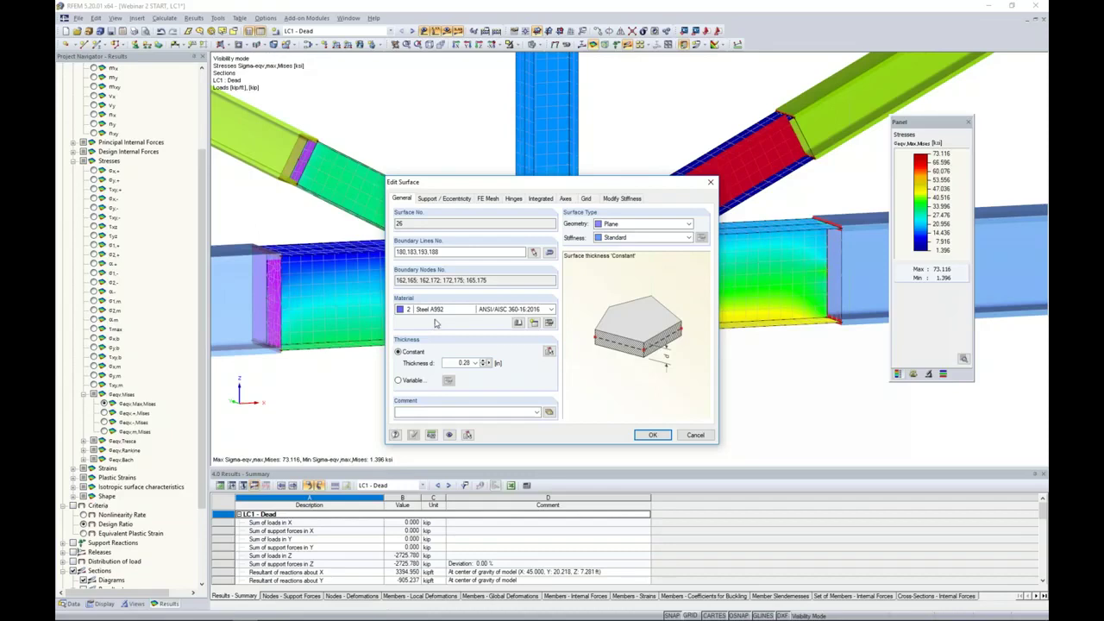
{"action": "left_click", "coordinate": [665, 434]}
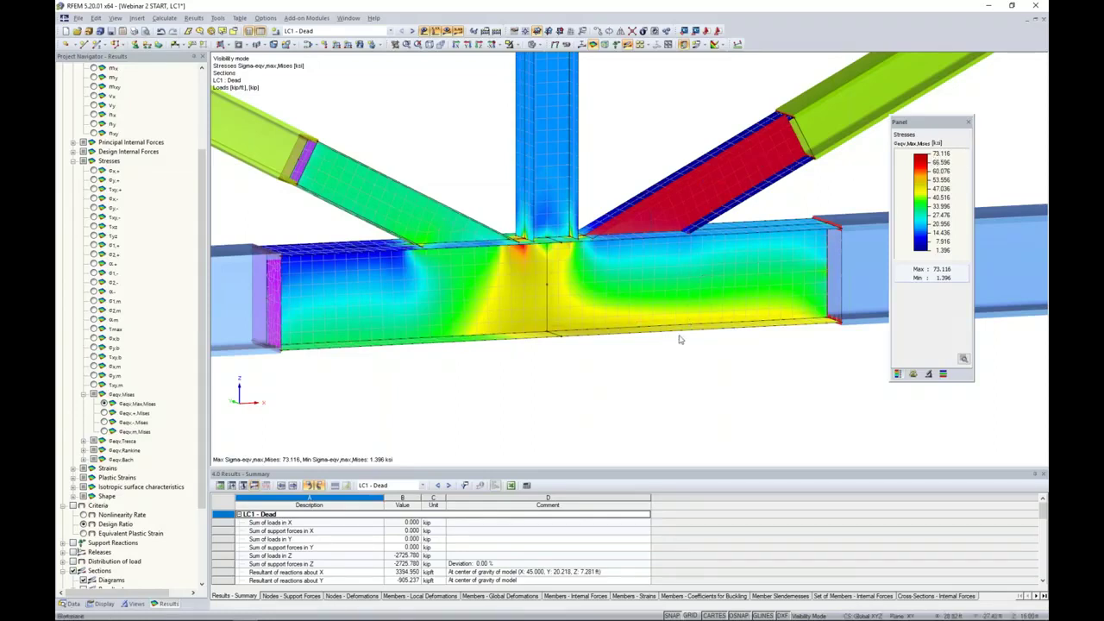
Select all joint surfaces, open them together for editing, and check the material model of their Steel A992.
{"action": "scroll", "coordinate": [678, 336], "scroll_direction": "down", "scroll_amount": 2}
{"action": "left_click_drag", "start_coordinate": [726, 389], "coordinate": [453, 115]}
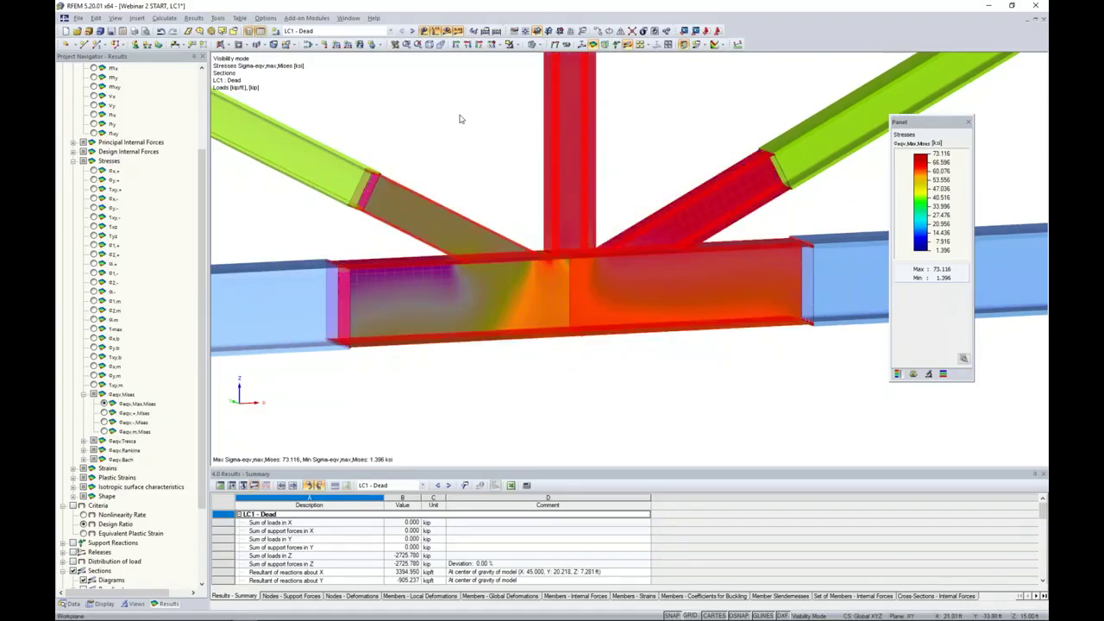
{"action": "double_click", "coordinate": [569, 151]}
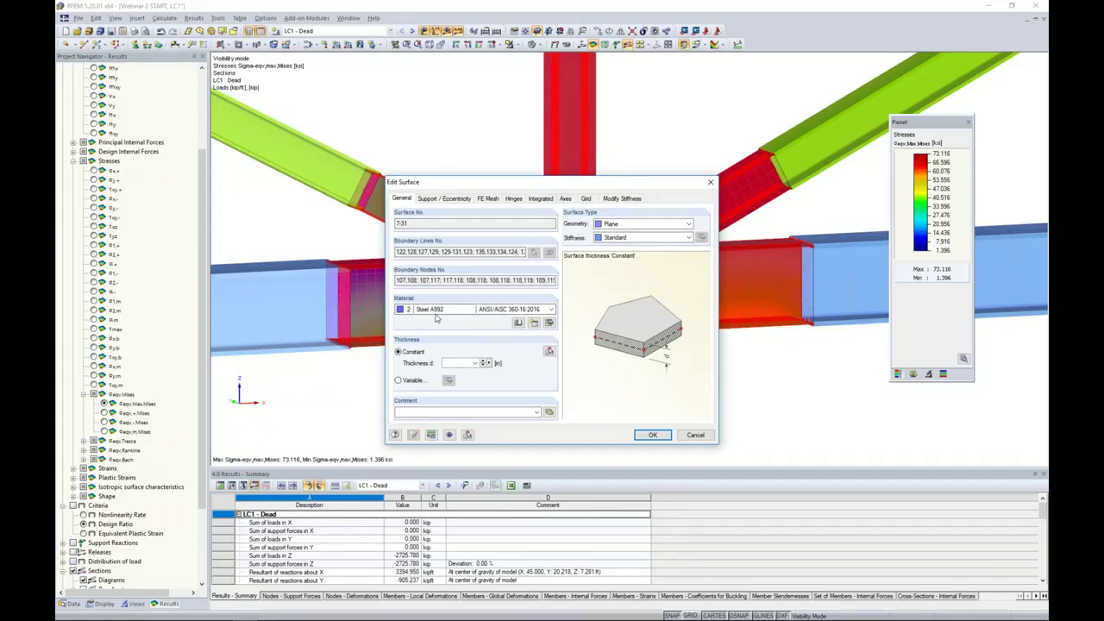
{"action": "left_click", "coordinate": [548, 324]}
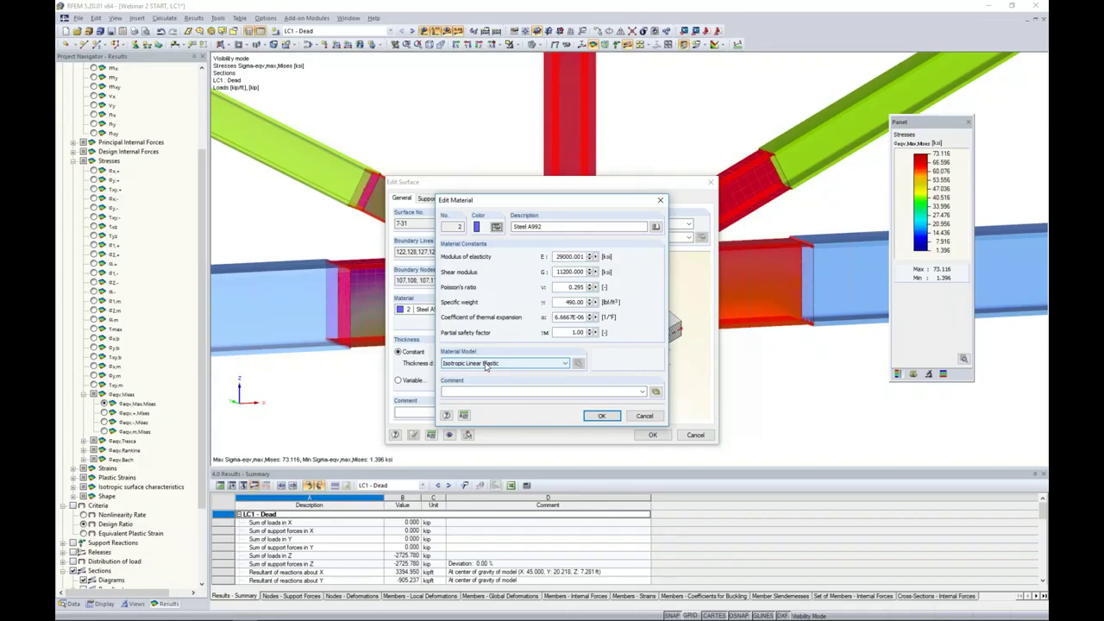
{"action": "left_click", "coordinate": [646, 416]}
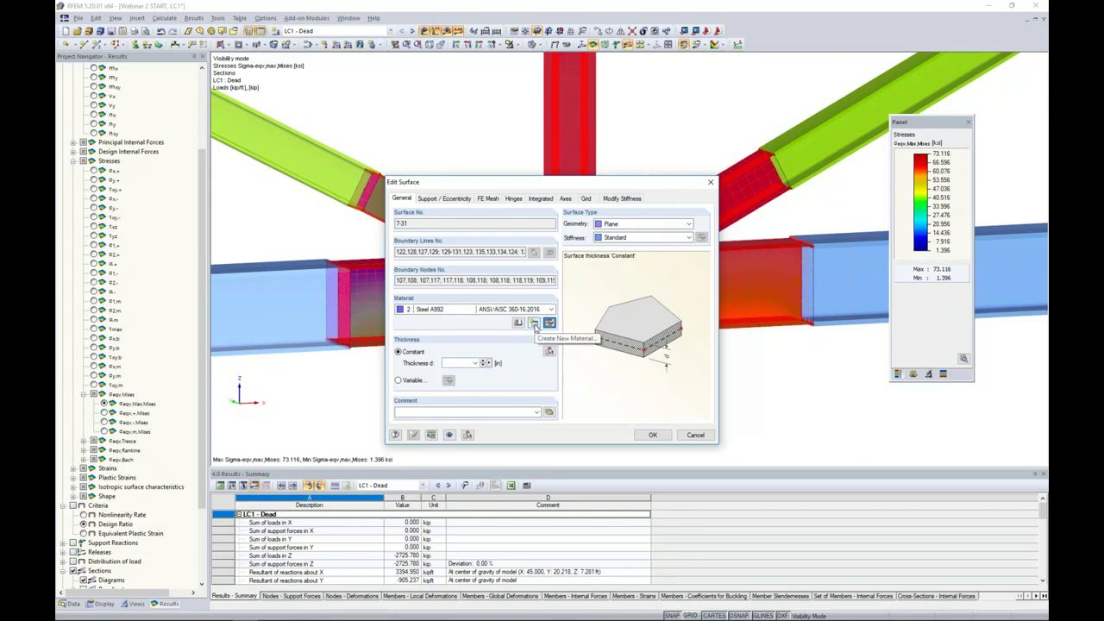
Start a new material for the selected surfaces using Steel A992, ANSI/AISC 360-16:2016, from the material library.
{"action": "left_click", "coordinate": [534, 324]}
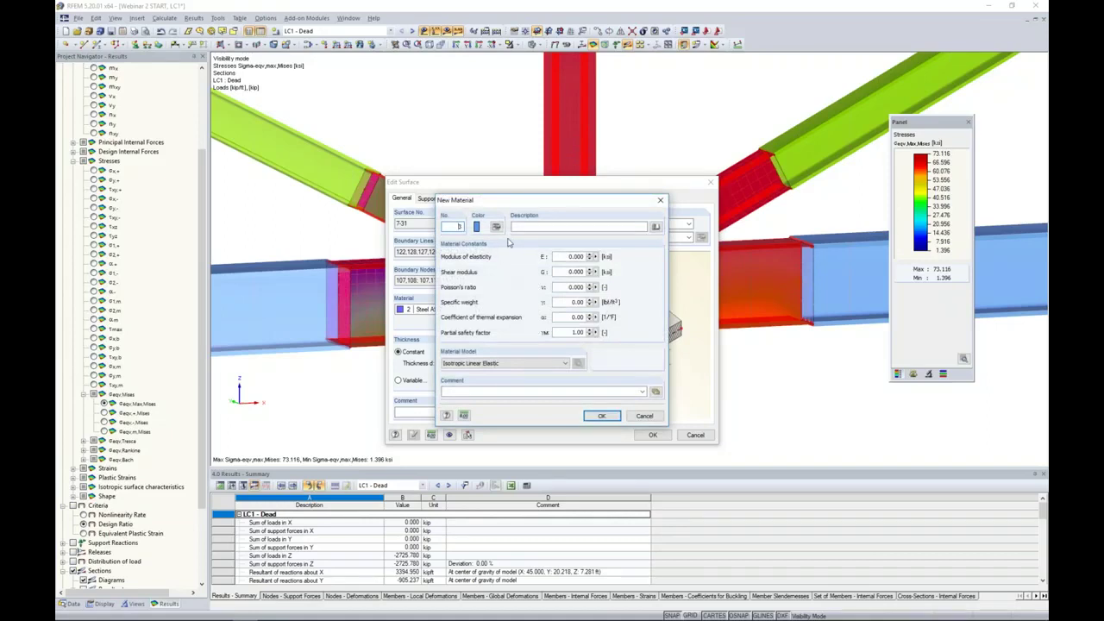
{"action": "left_click", "coordinate": [655, 227]}
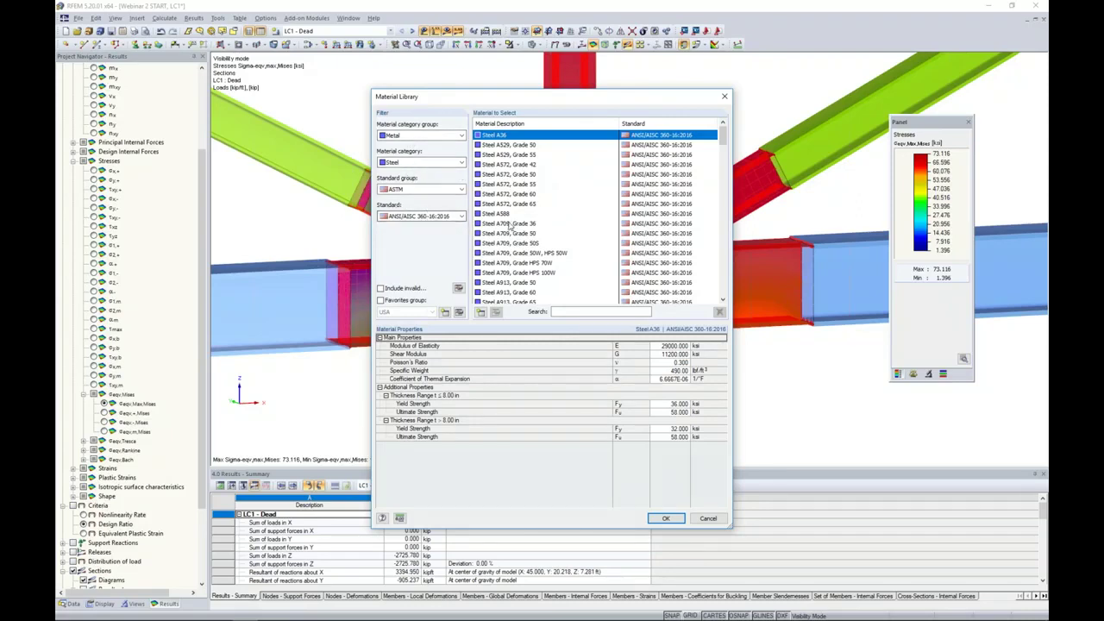
{"action": "scroll", "coordinate": [509, 225], "scroll_direction": "down", "scroll_amount": 2}
{"action": "left_click", "coordinate": [503, 262]}
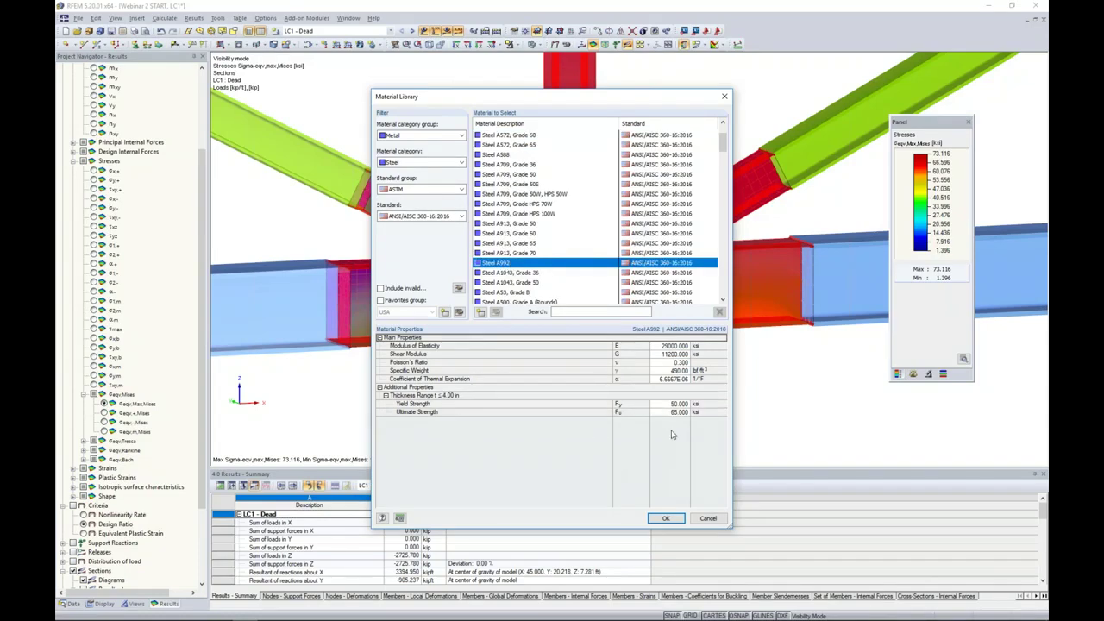
{"action": "left_click", "coordinate": [665, 518]}
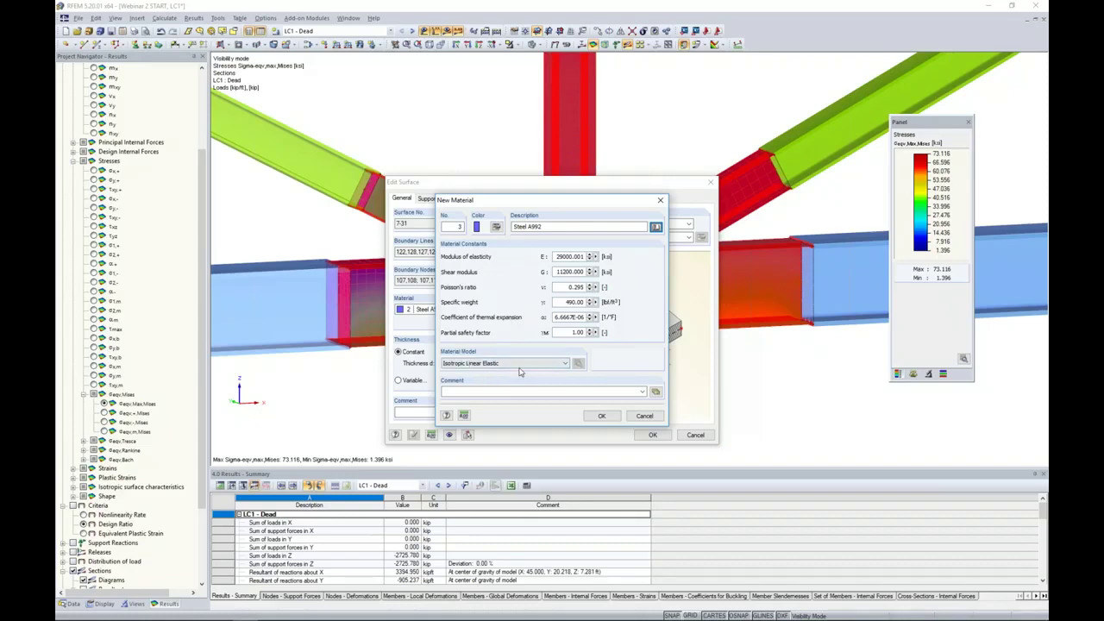
Set the new material's model to Isotropic Plastic 2D/3D, accepting the basic definition with a 50 ksi yield strength and von Mises hypothesis.
{"action": "left_click", "coordinate": [520, 364]}
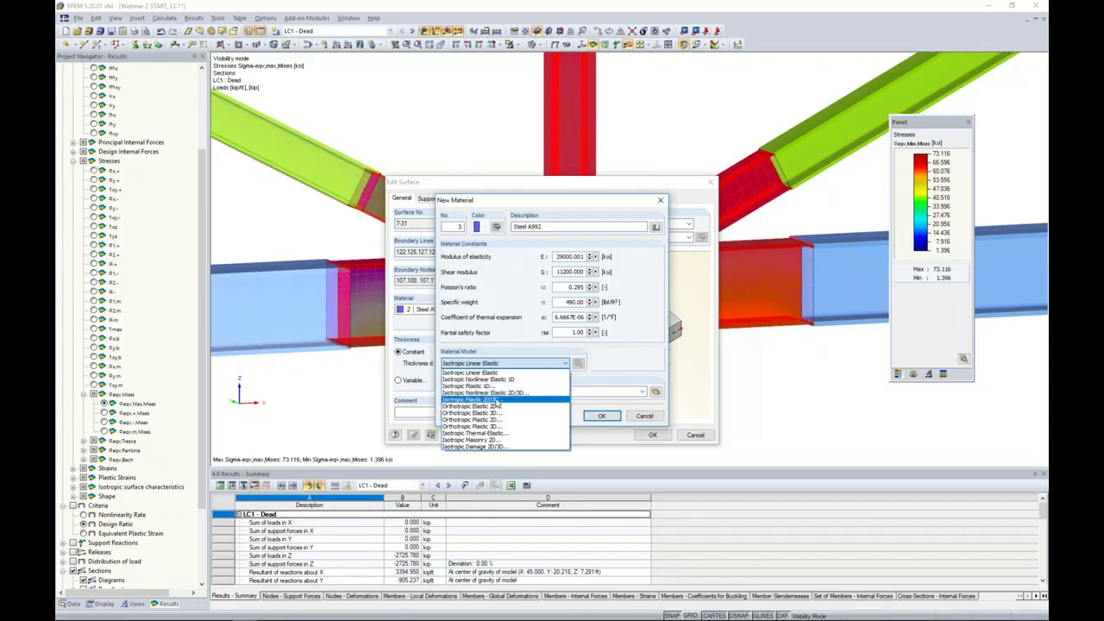
{"action": "left_click", "coordinate": [505, 400]}
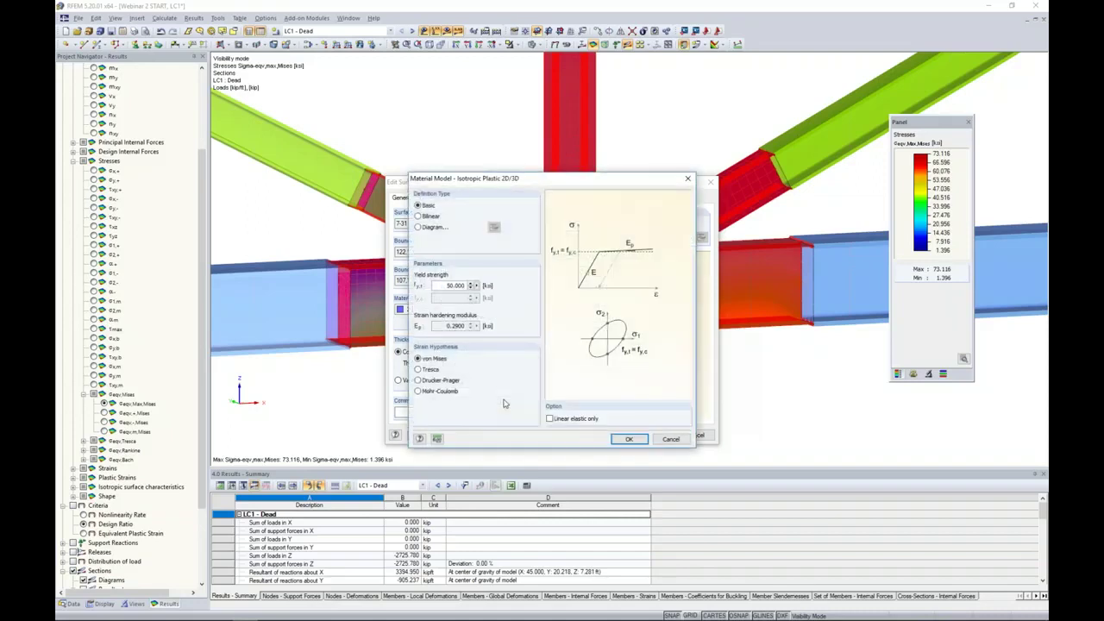
{"action": "left_click_drag", "start_coordinate": [537, 181], "coordinate": [632, 187]}
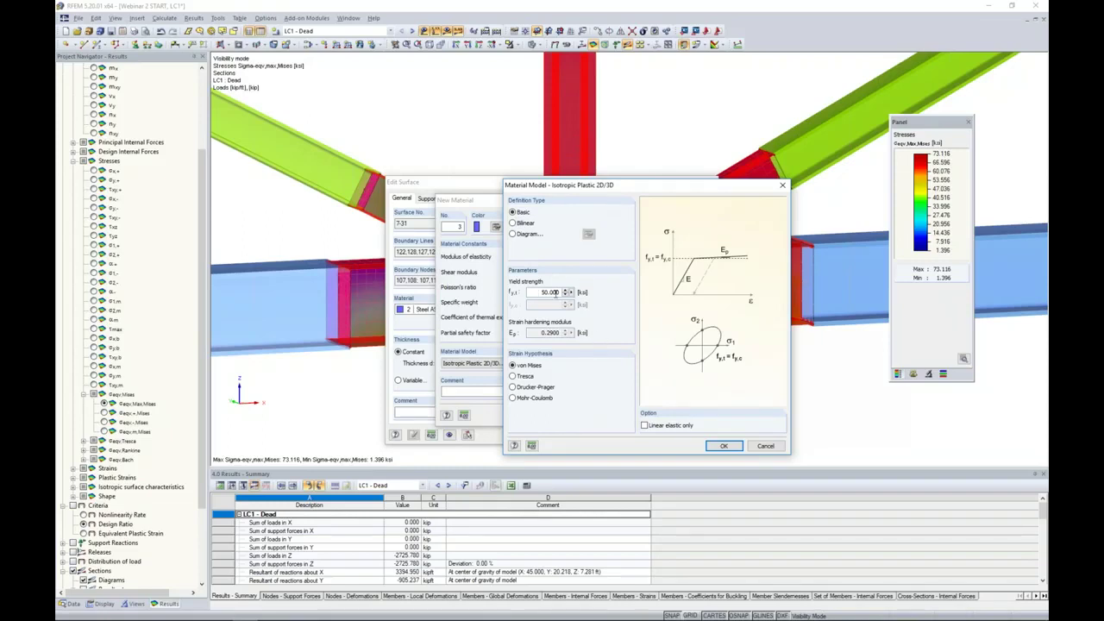
{"action": "left_click", "coordinate": [713, 446]}
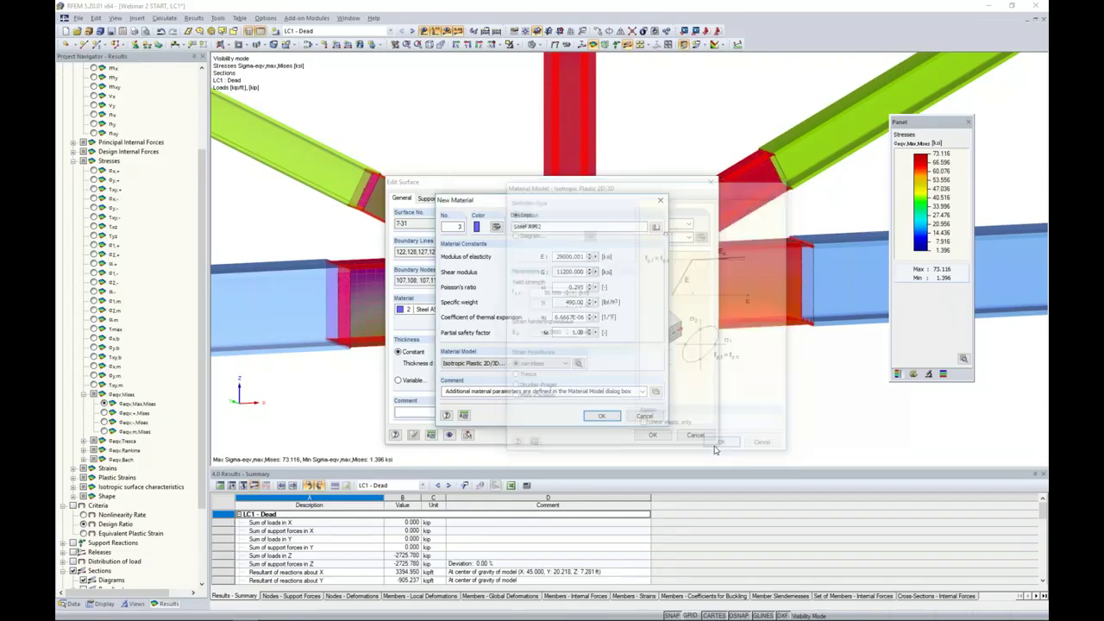
Save the new plastic Steel A992 and assign it to all selected joint surfaces, allowing the existing results to be deleted.
{"action": "left_click", "coordinate": [609, 417]}
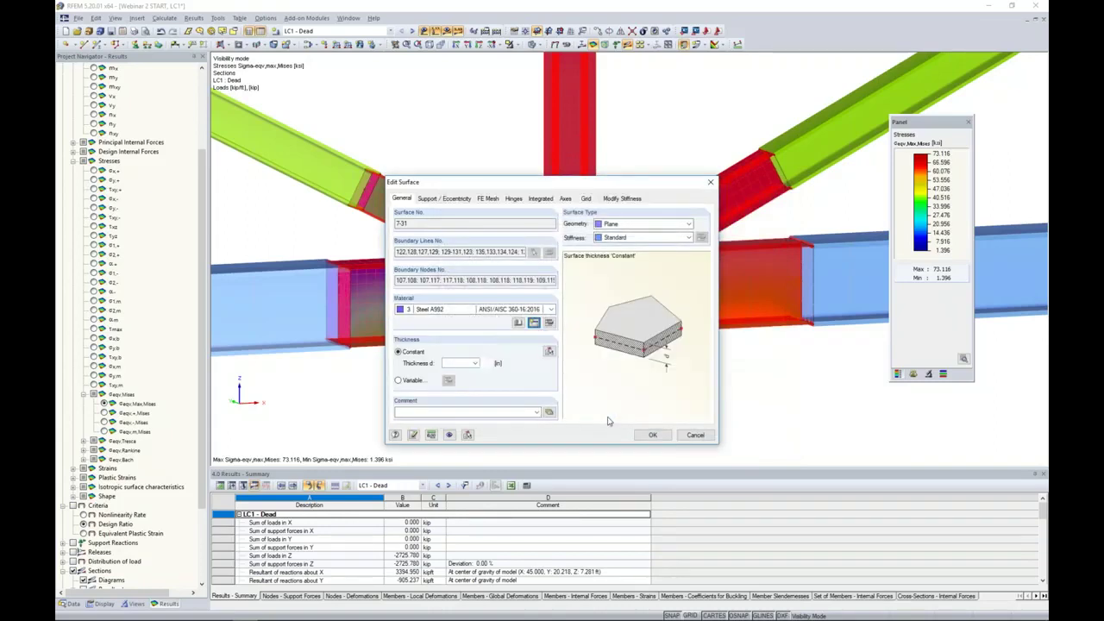
{"action": "left_click", "coordinate": [645, 436]}
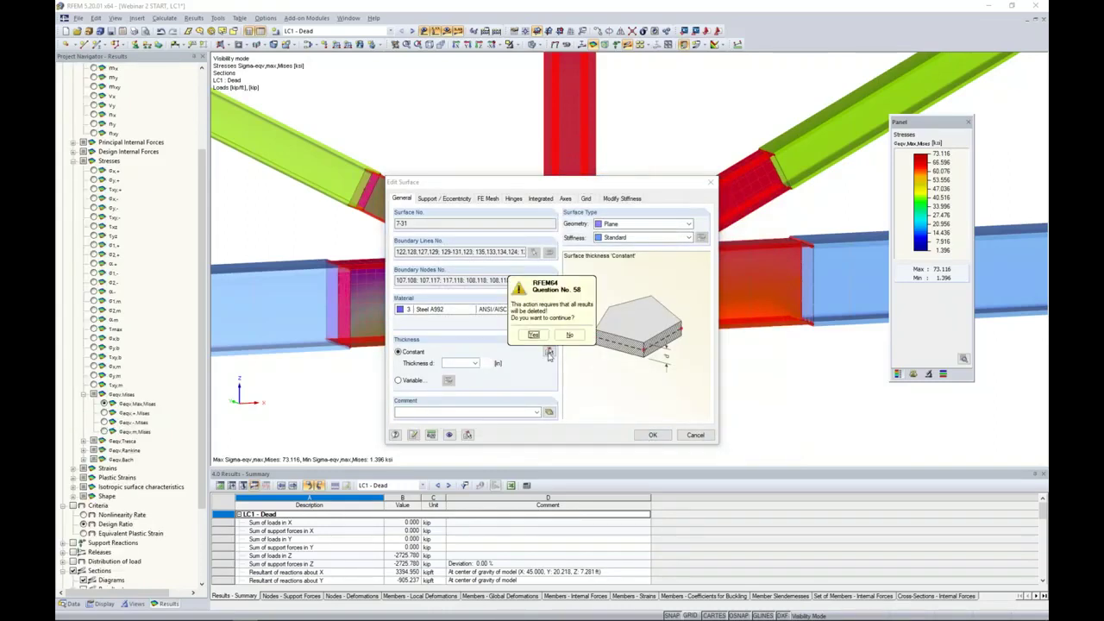
{"action": "left_click", "coordinate": [534, 335]}
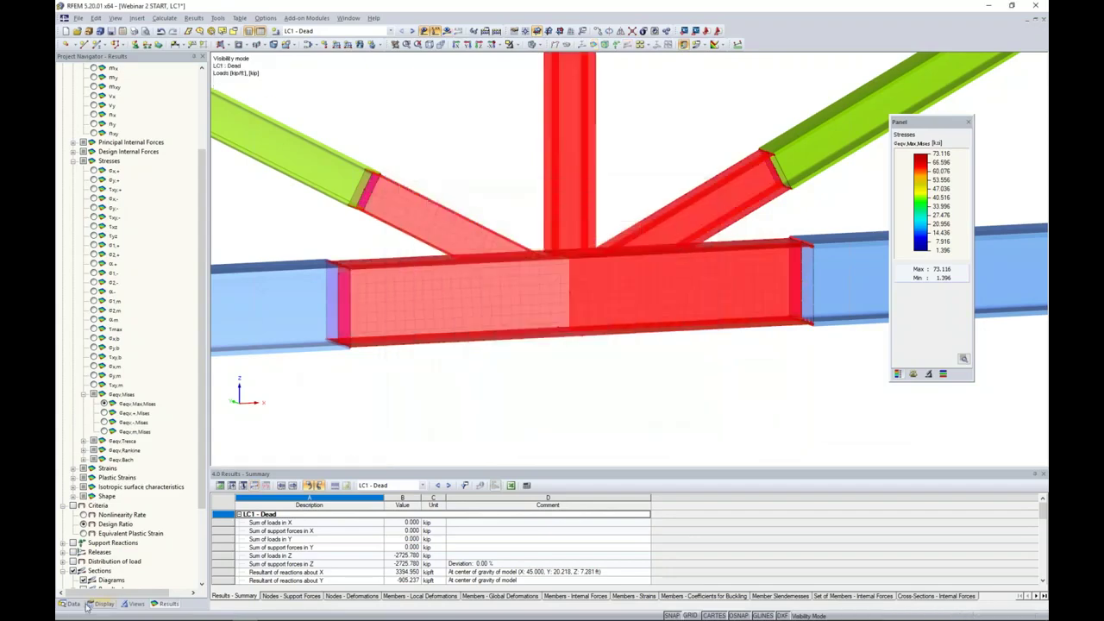
List the materials in the model data and select material 2, Steel A992.
{"action": "left_click", "coordinate": [70, 604]}
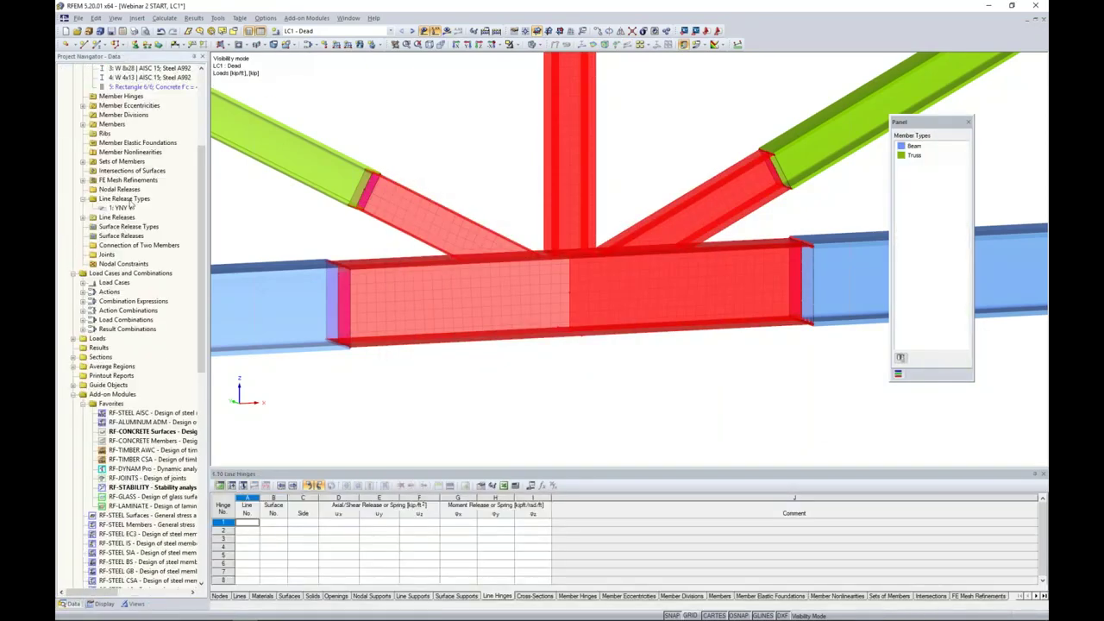
{"action": "left_click", "coordinate": [83, 208]}
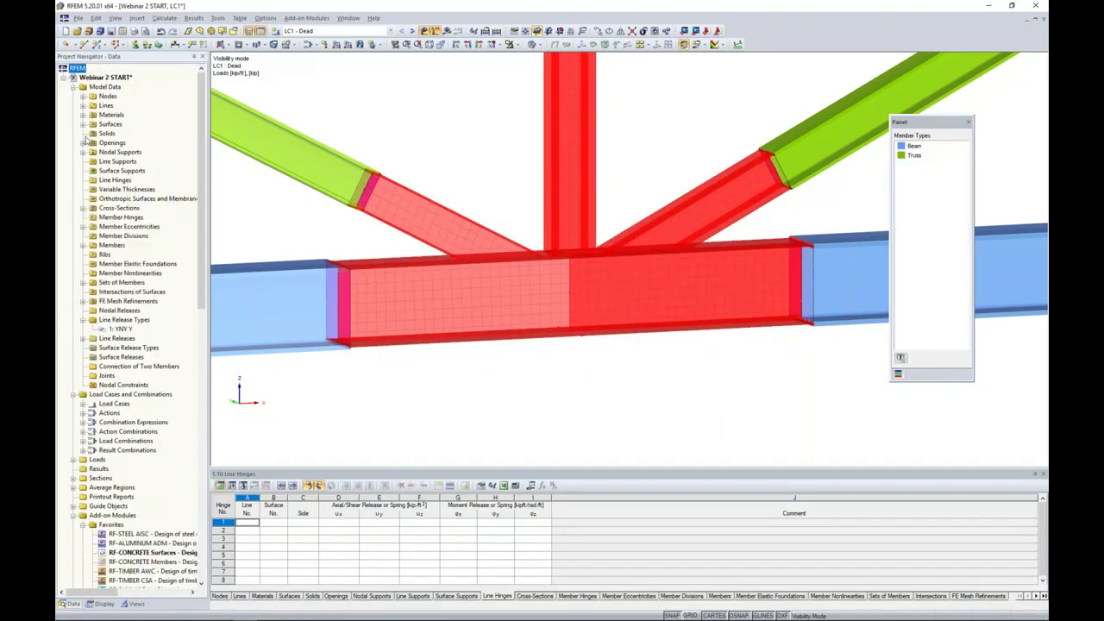
{"action": "left_click", "coordinate": [83, 115]}
{"action": "left_click", "coordinate": [129, 132]}
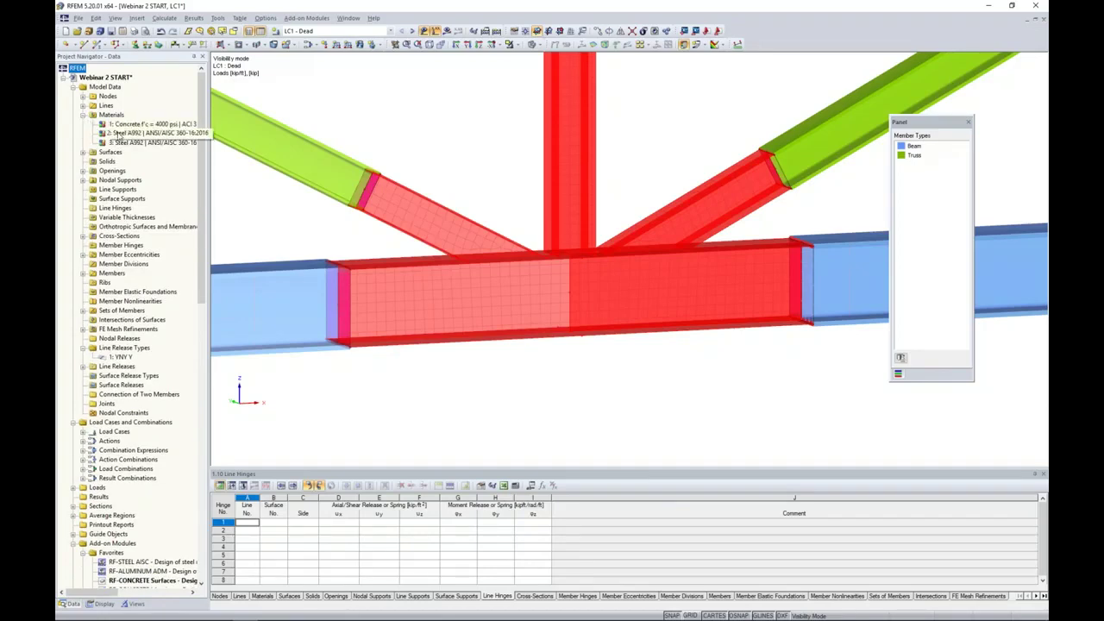
{"action": "scroll", "coordinate": [471, 184], "scroll_direction": "down", "scroll_amount": 3}
{"action": "scroll", "coordinate": [472, 184], "scroll_direction": "down", "scroll_amount": 1}
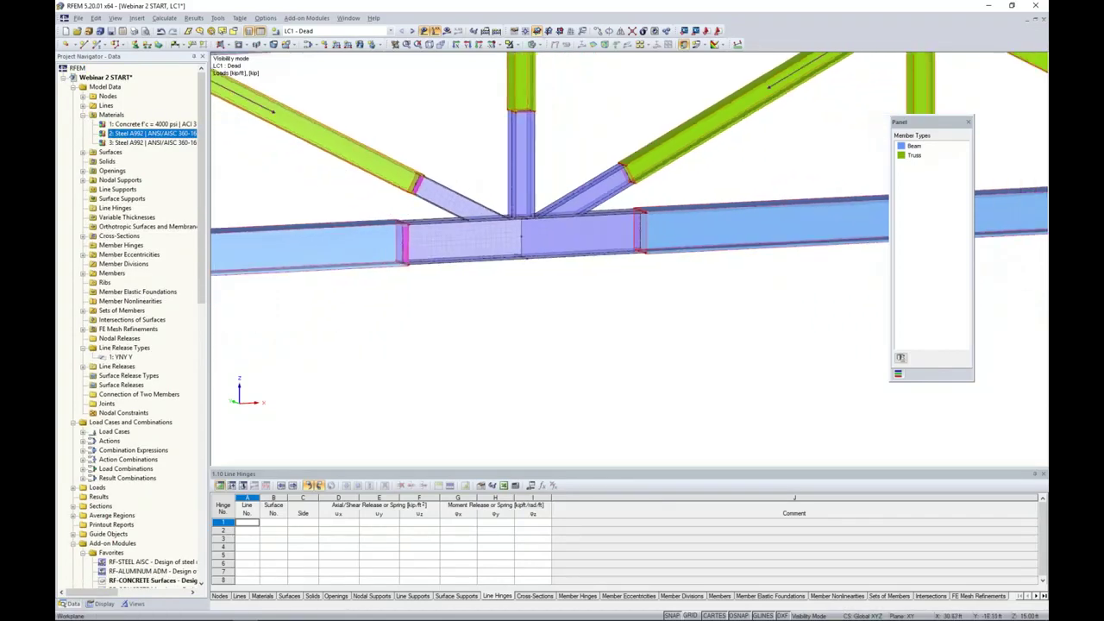
Highlight the joint surfaces that use material 3, the Isotropic Plastic 2D/3D Steel A992, within the truss.
{"action": "middle_click_drag", "start_coordinate": [434, 171], "coordinate": [463, 227]}
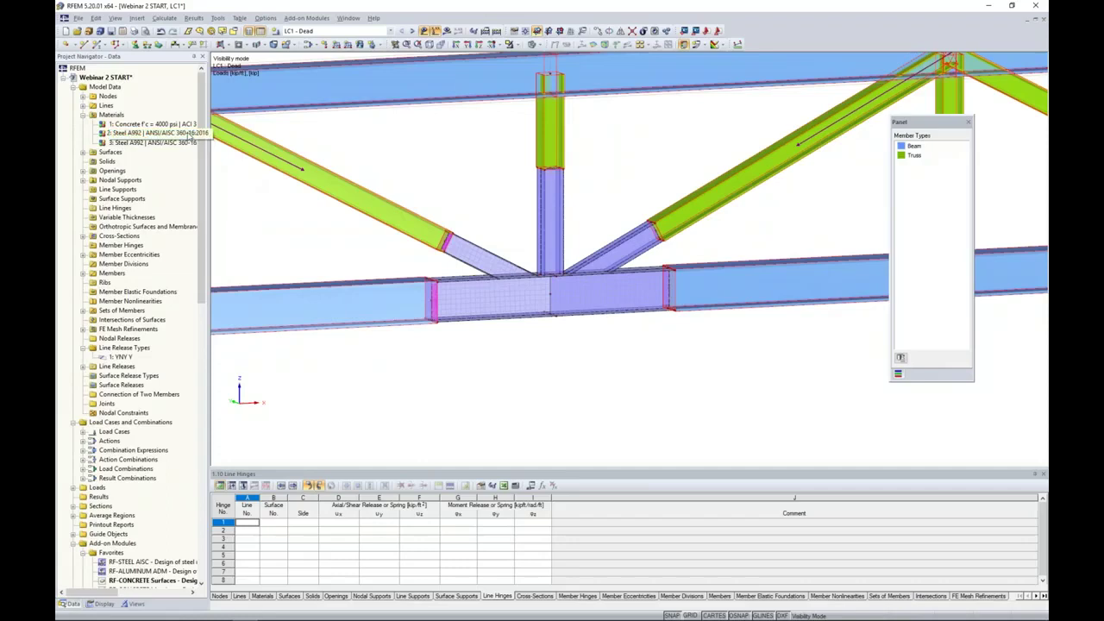
{"action": "scroll", "coordinate": [340, 231], "scroll_direction": "down", "scroll_amount": 2}
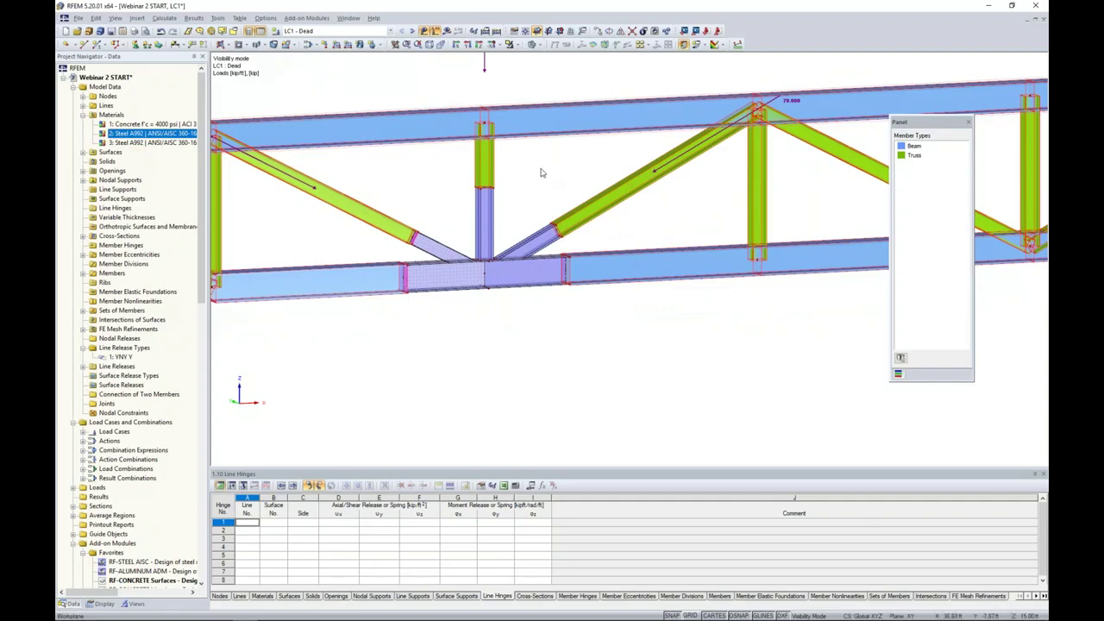
{"action": "scroll", "coordinate": [365, 257], "scroll_direction": "down", "scroll_amount": 1}
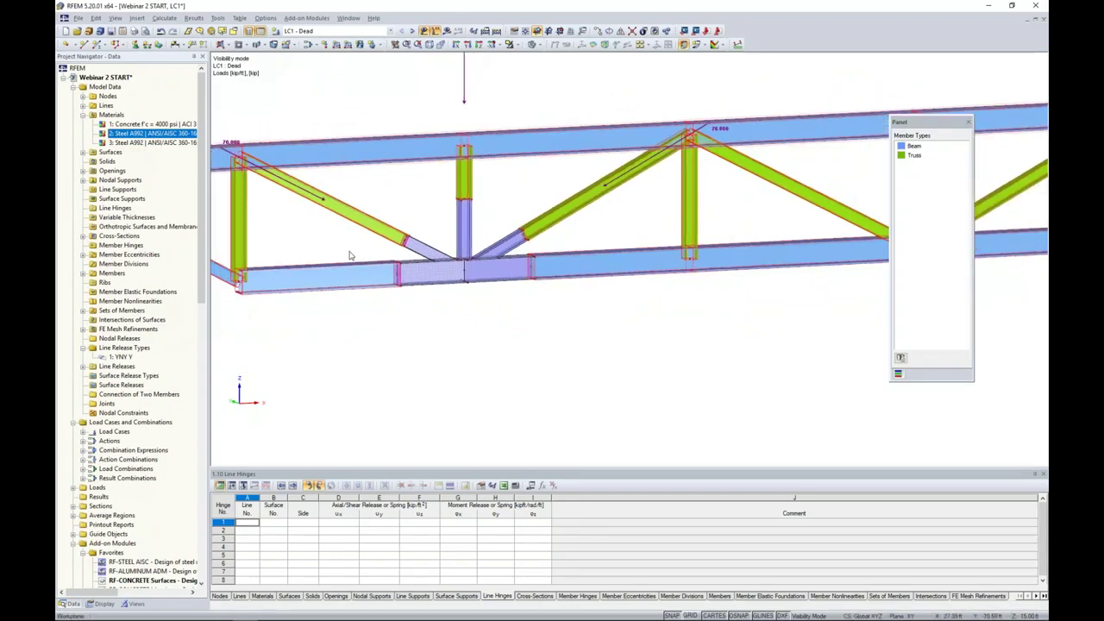
{"action": "middle_click_drag", "start_coordinate": [350, 253], "coordinate": [394, 264]}
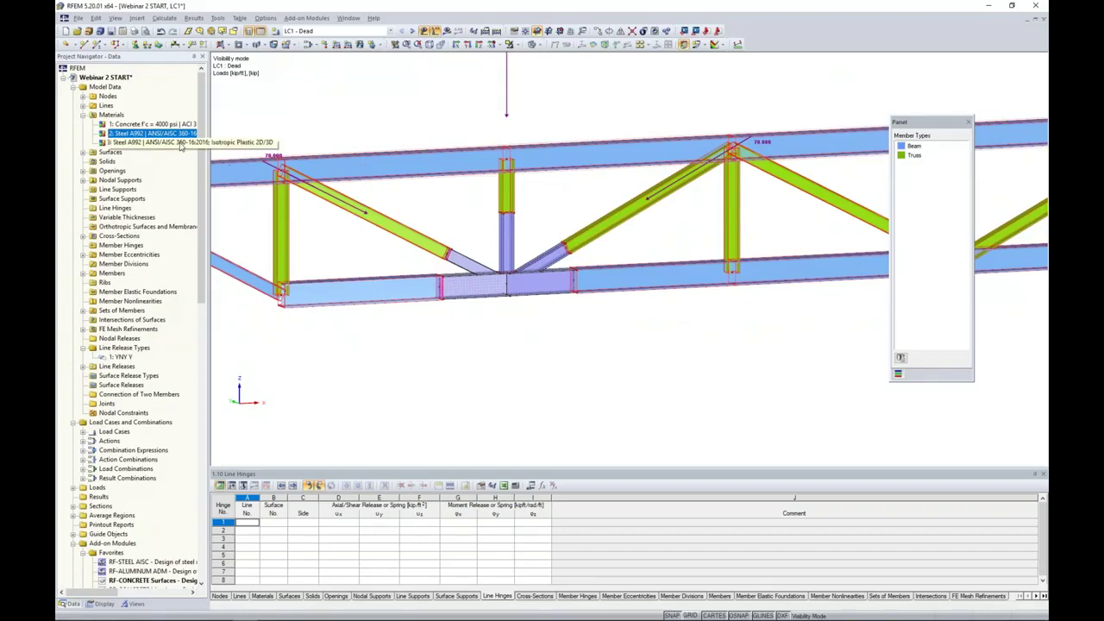
{"action": "left_click", "coordinate": [180, 143]}
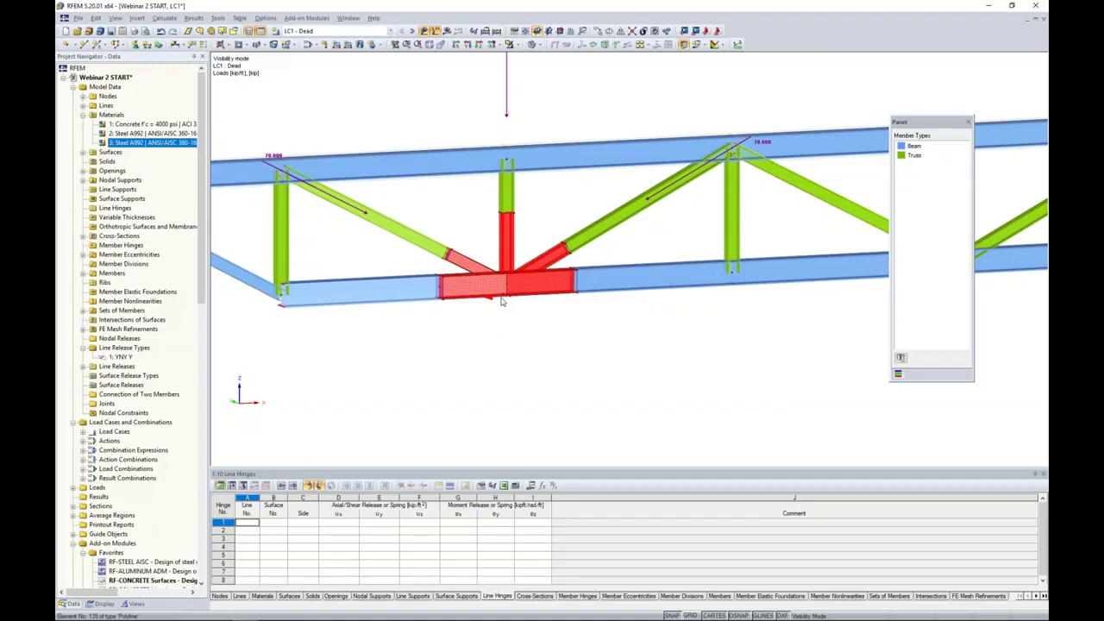
Calculate load case LC1 - Dead and examine the maximum von Mises equivalent stresses on the bottom-chord joint surfaces.
{"action": "left_click", "coordinate": [449, 32]}
{"action": "left_click", "coordinate": [531, 330]}
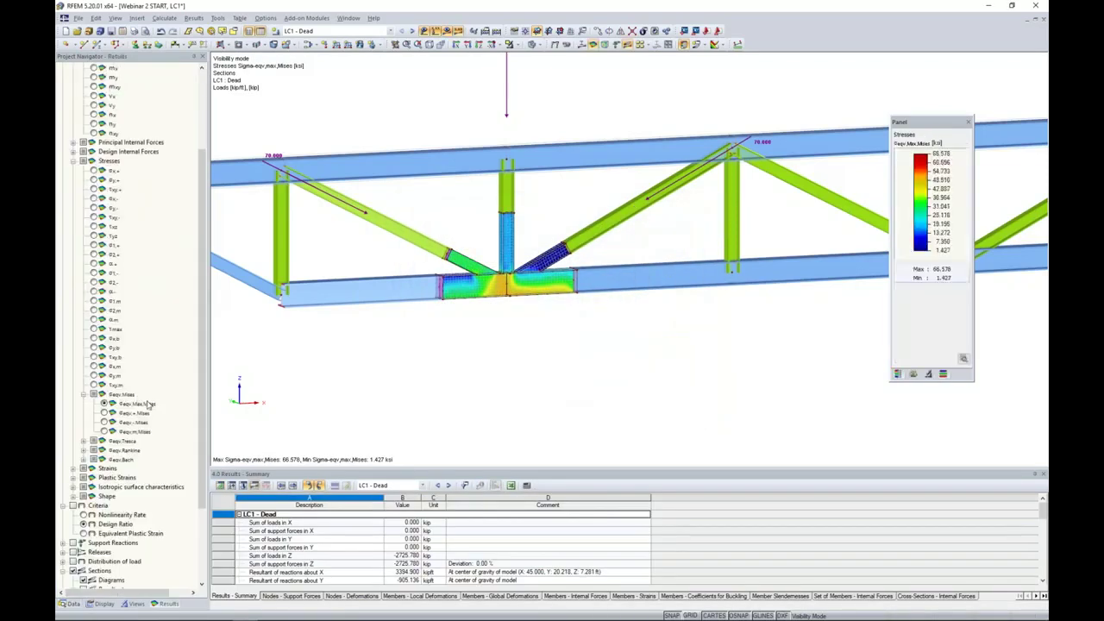
{"action": "scroll", "coordinate": [486, 319], "scroll_direction": "up", "scroll_amount": 5}
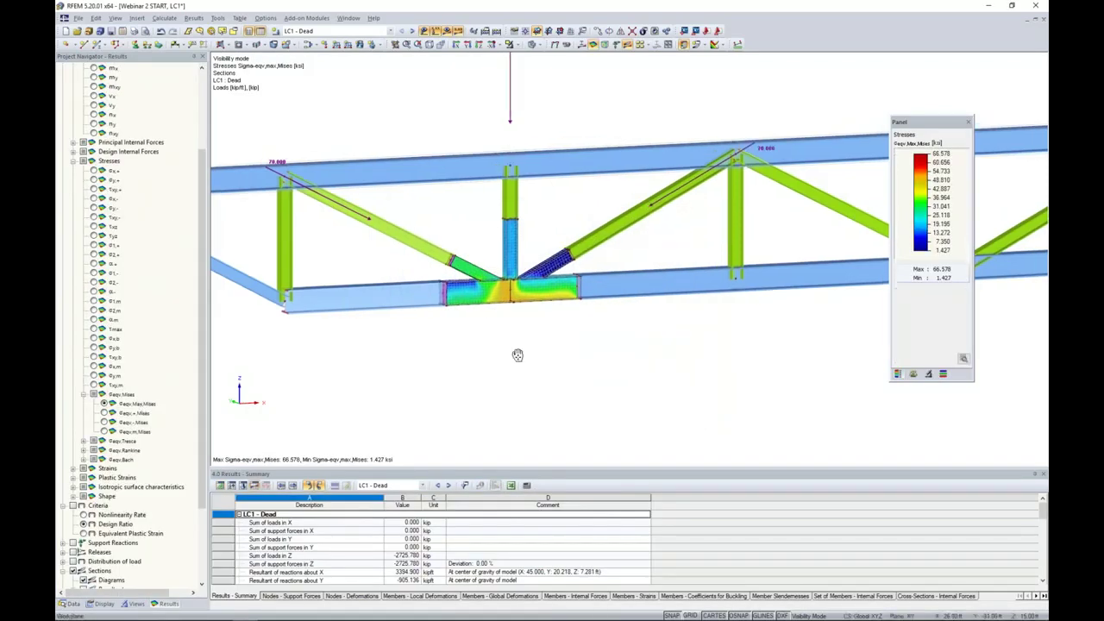
{"action": "scroll", "coordinate": [532, 330], "scroll_direction": "up", "scroll_amount": 3}
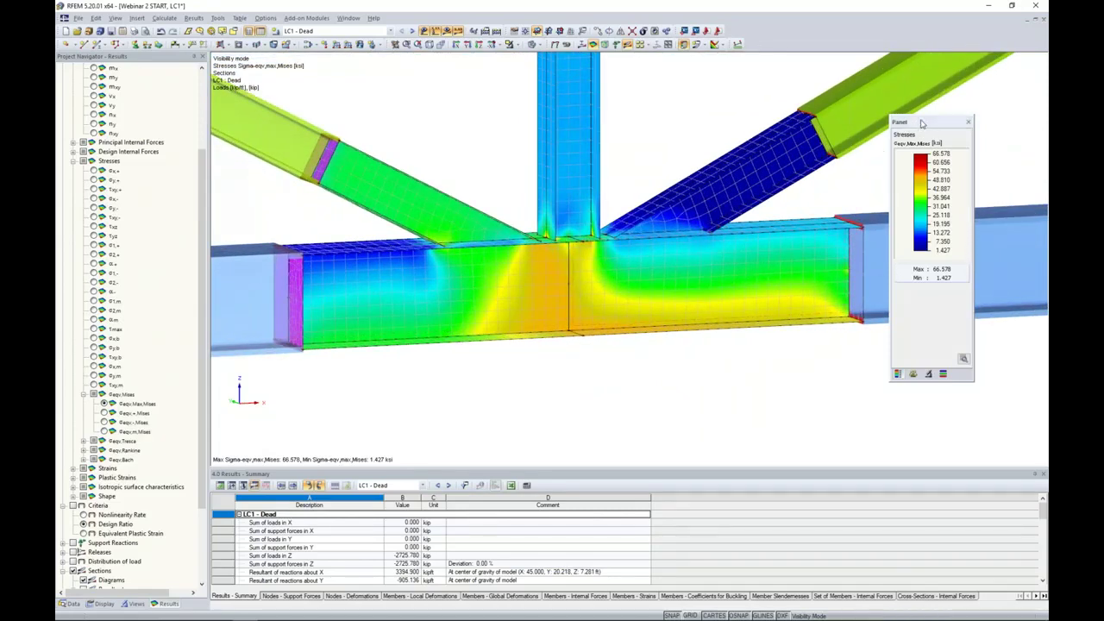
{"action": "left_click_drag", "start_coordinate": [920, 128], "coordinate": [888, 139]}
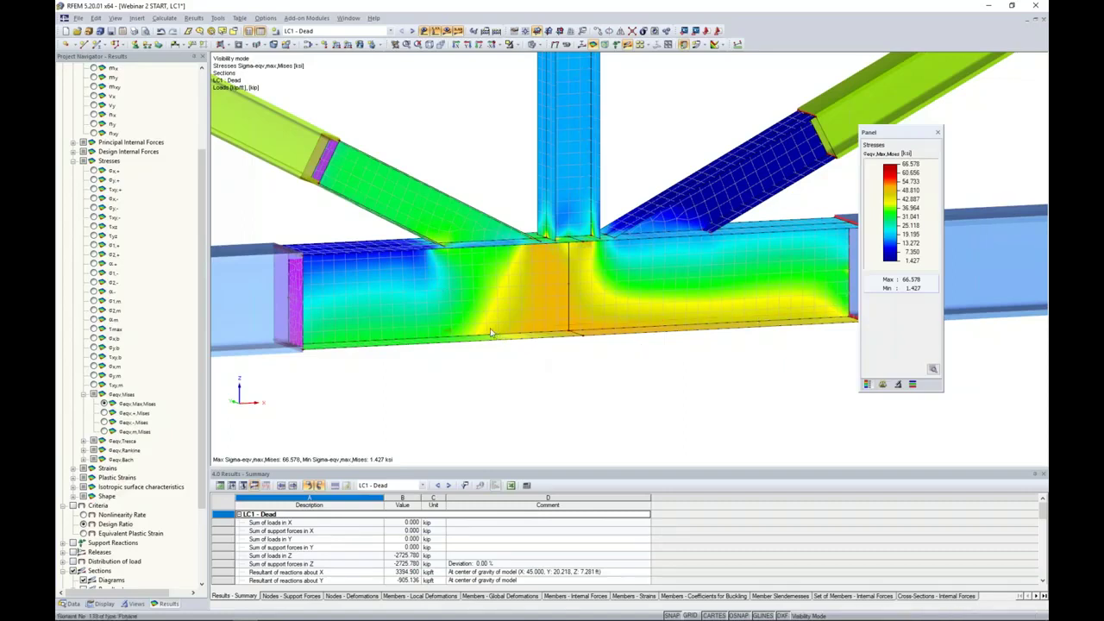
{"action": "middle_click_drag", "start_coordinate": [491, 329], "coordinate": [512, 323], "text": "ctrl"}
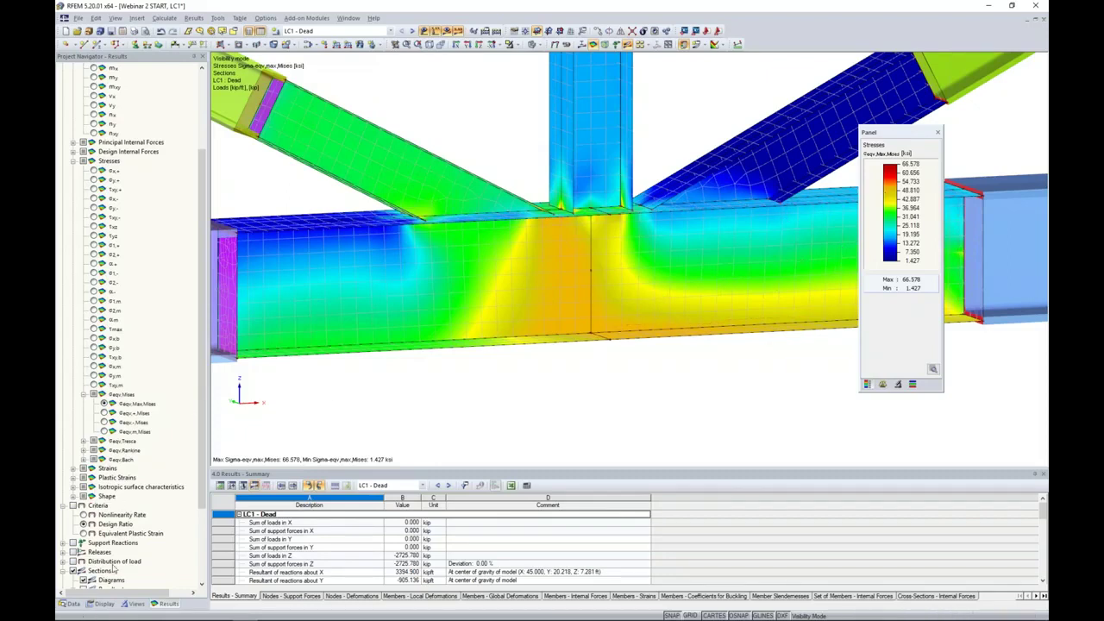
Set the display of the surfaces' internal force and stress distribution to Constant on Elements.
{"action": "left_click", "coordinate": [102, 605]}
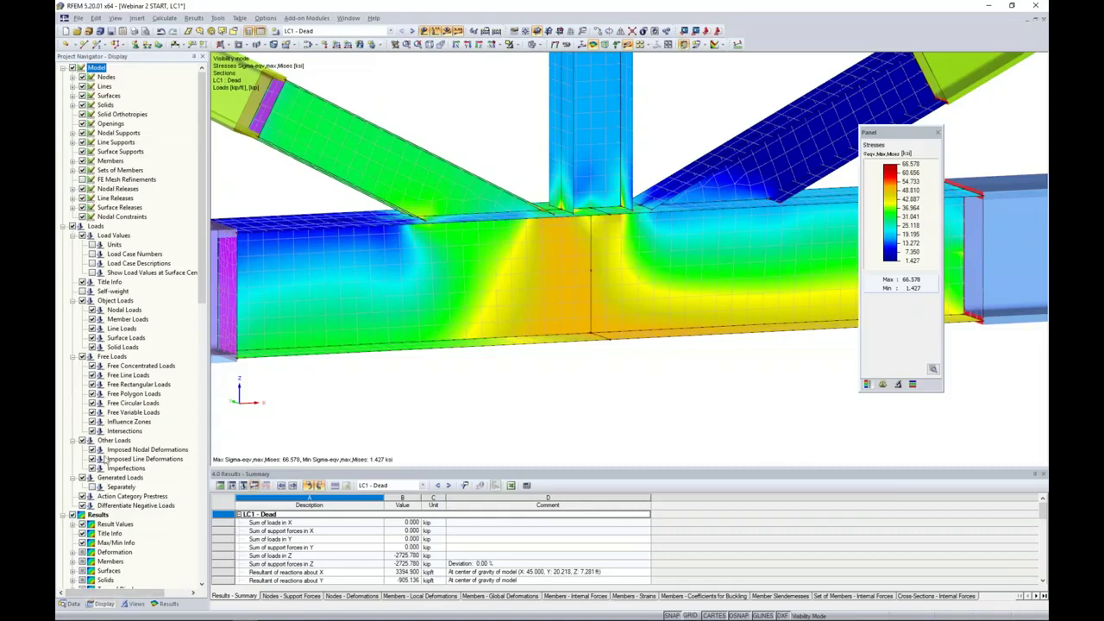
{"action": "scroll", "coordinate": [116, 395], "scroll_direction": "down", "scroll_amount": 4}
{"action": "scroll", "coordinate": [117, 395], "scroll_direction": "down", "scroll_amount": 7}
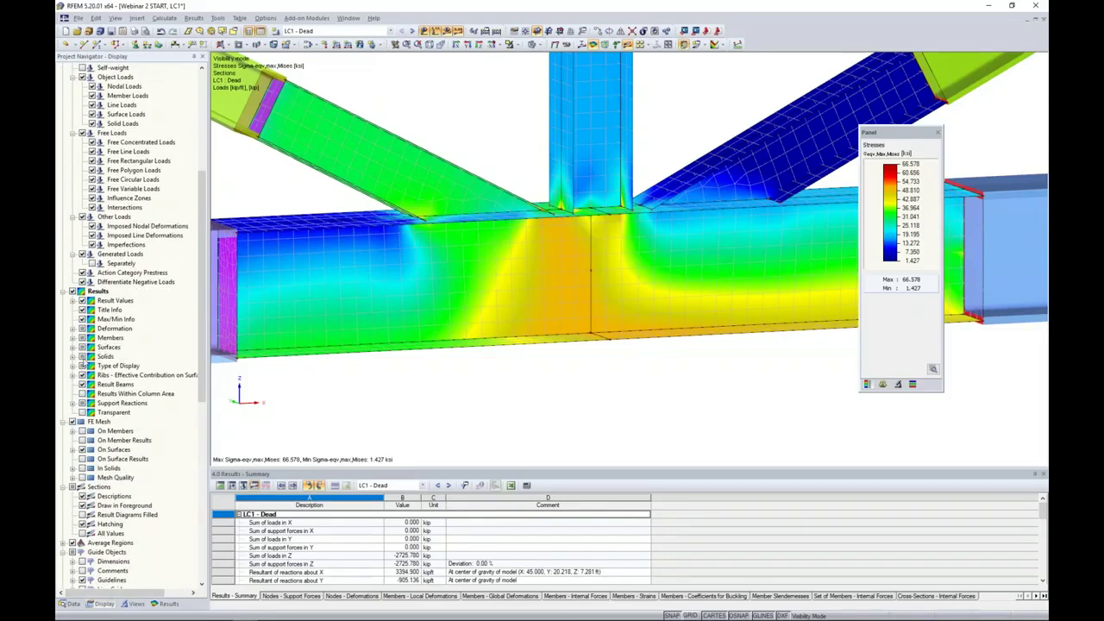
{"action": "left_click", "coordinate": [74, 347]}
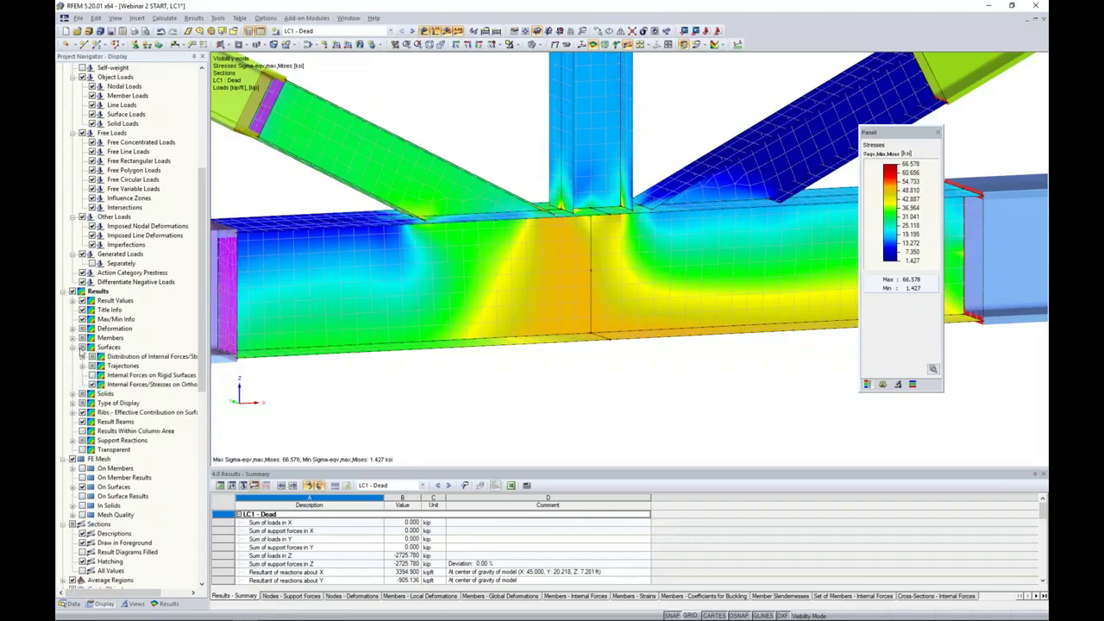
{"action": "left_click", "coordinate": [82, 357]}
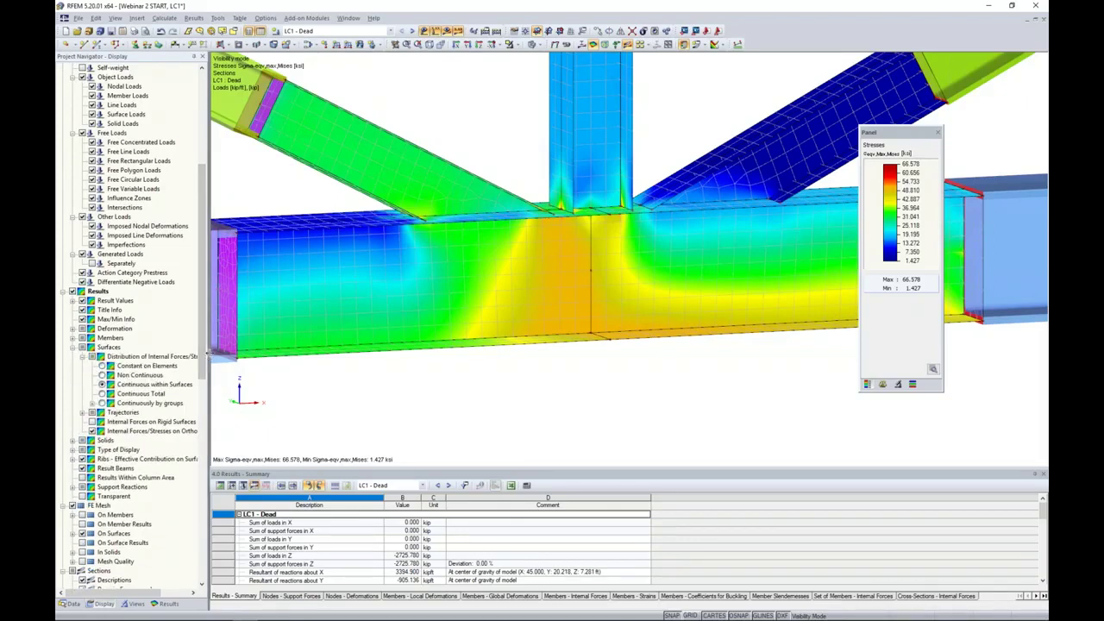
{"action": "left_click_drag", "start_coordinate": [246, 348], "coordinate": [246, 349]}
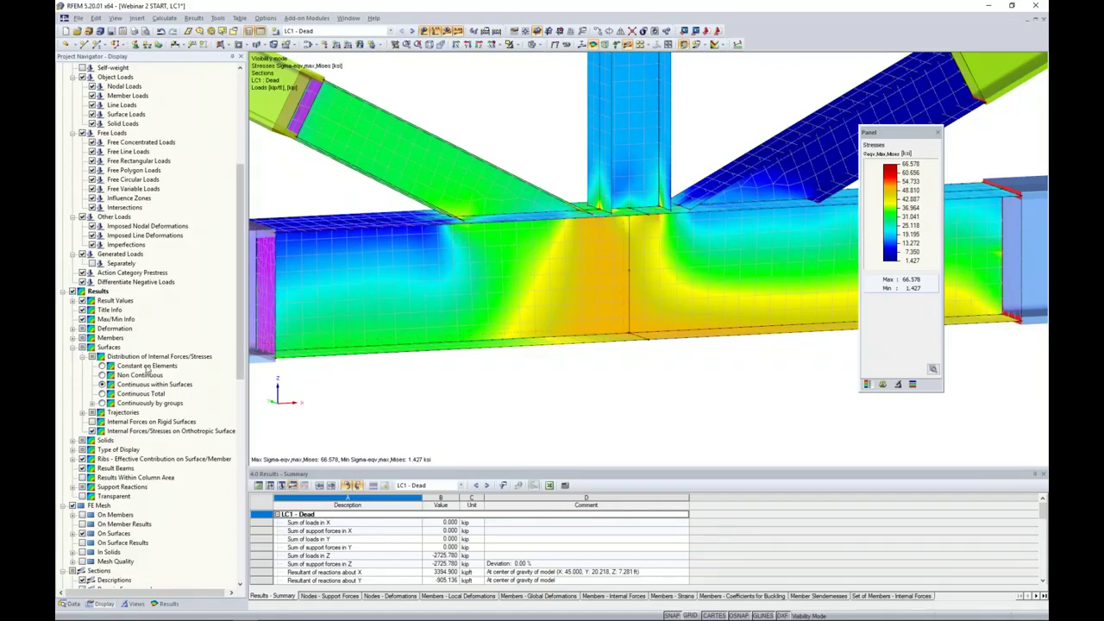
{"action": "left_click", "coordinate": [103, 365]}
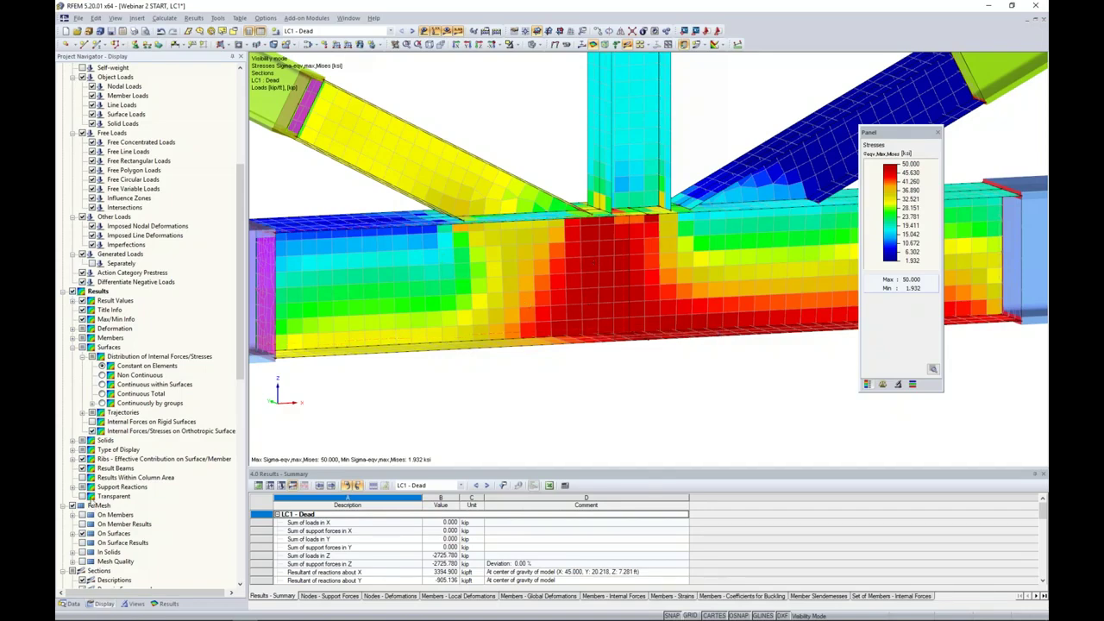
Examine the joint surfaces' Nonlinearity Rate and Design Ratio criteria for the plastic material.
{"action": "left_click", "coordinate": [166, 604]}
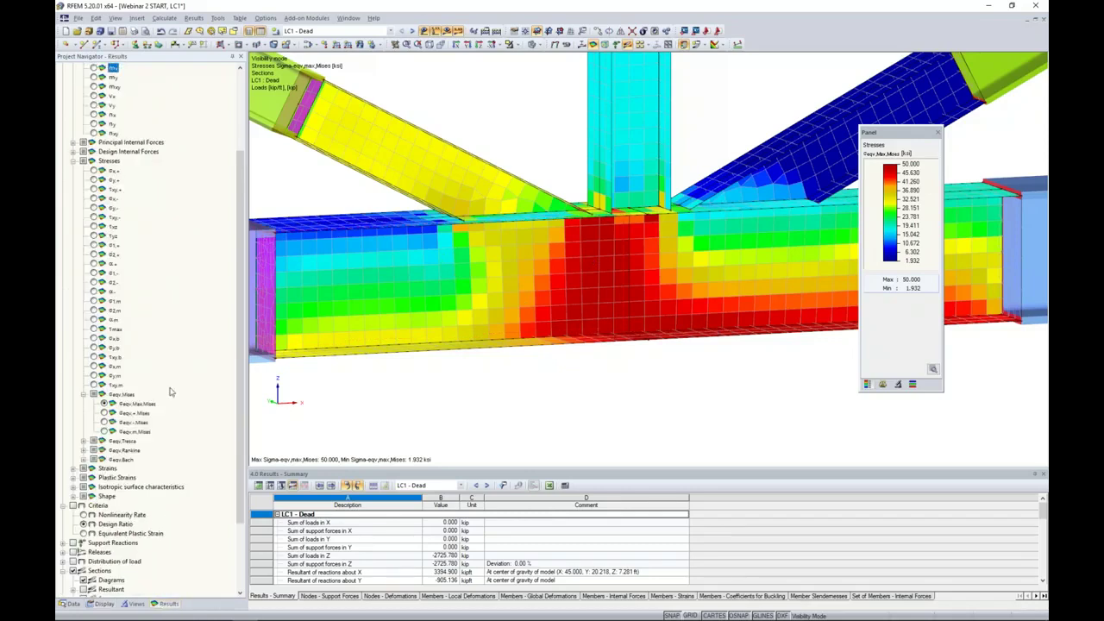
{"action": "scroll", "coordinate": [140, 398], "scroll_direction": "down", "scroll_amount": 3}
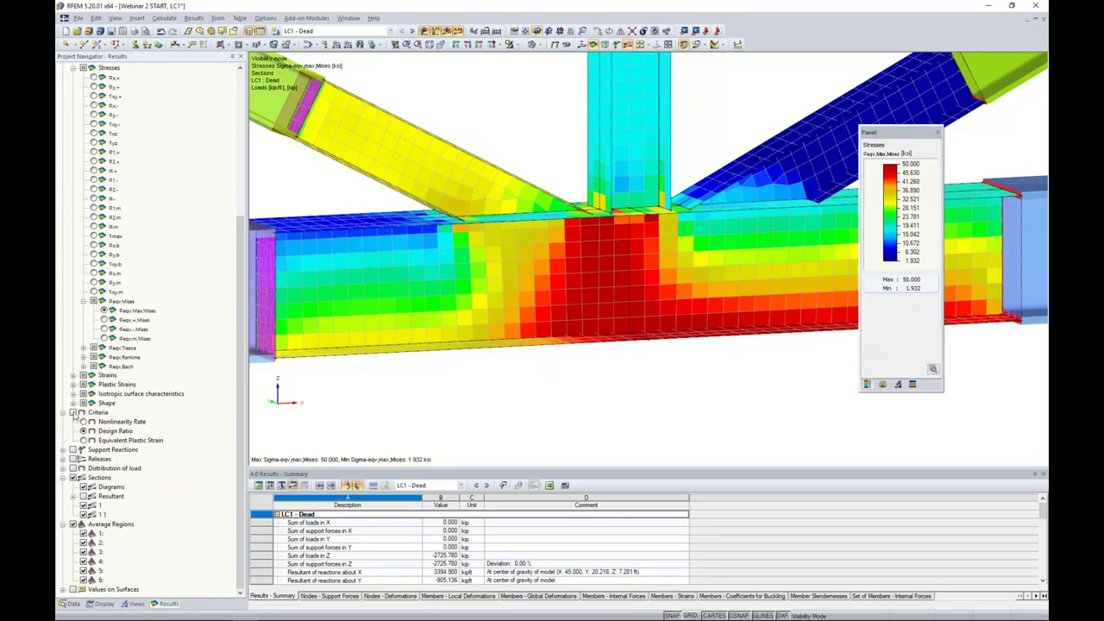
{"action": "left_click", "coordinate": [83, 421]}
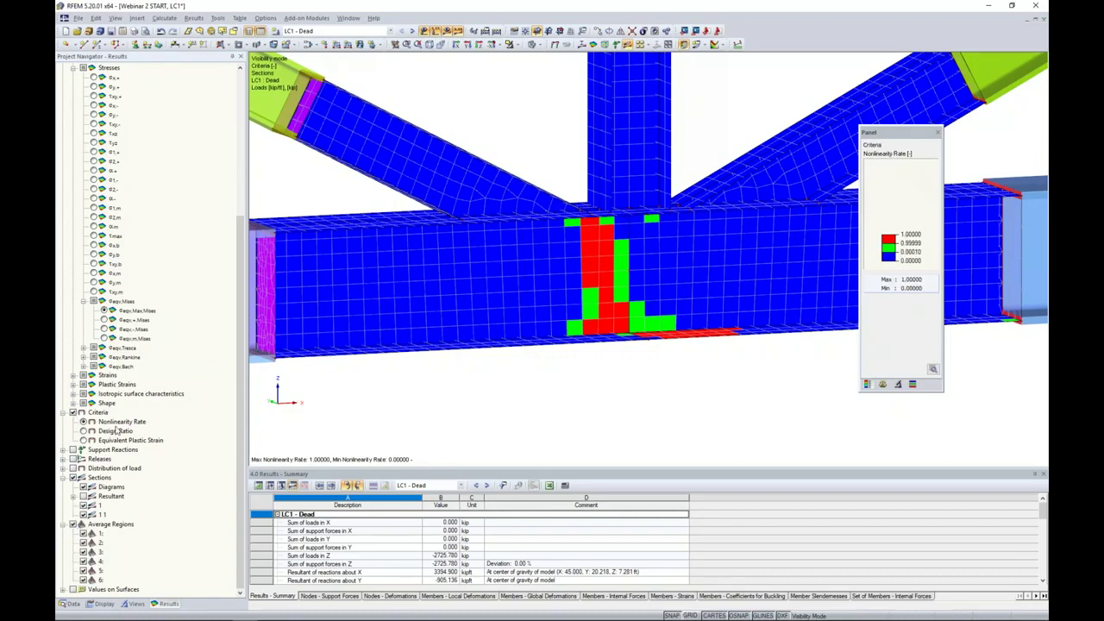
{"action": "scroll", "coordinate": [610, 320], "scroll_direction": "up", "scroll_amount": 2}
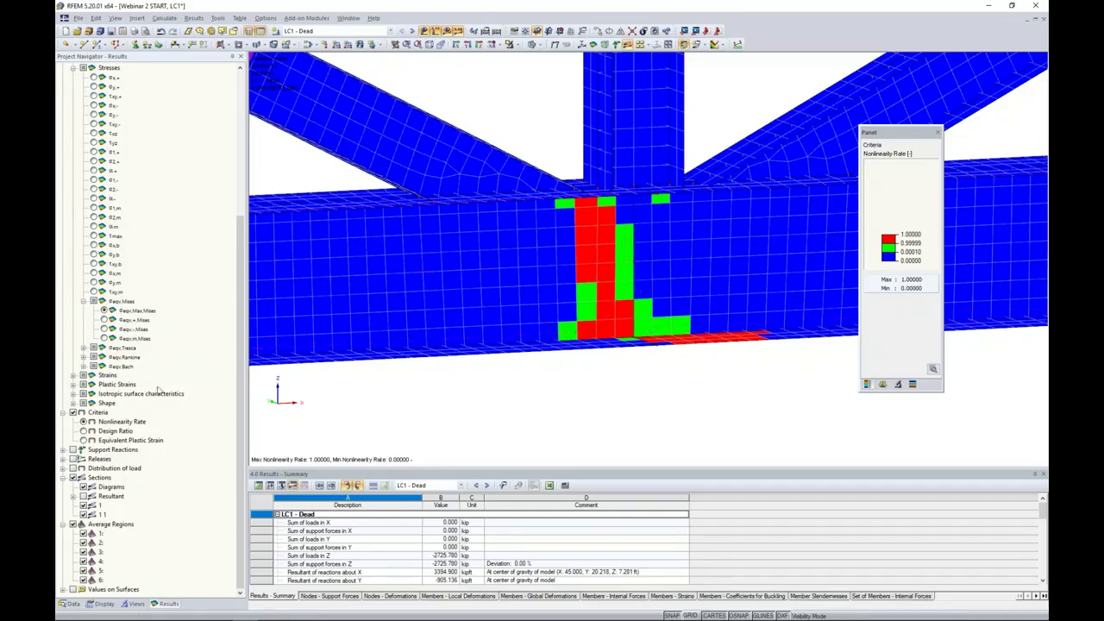
{"action": "left_click", "coordinate": [83, 431]}
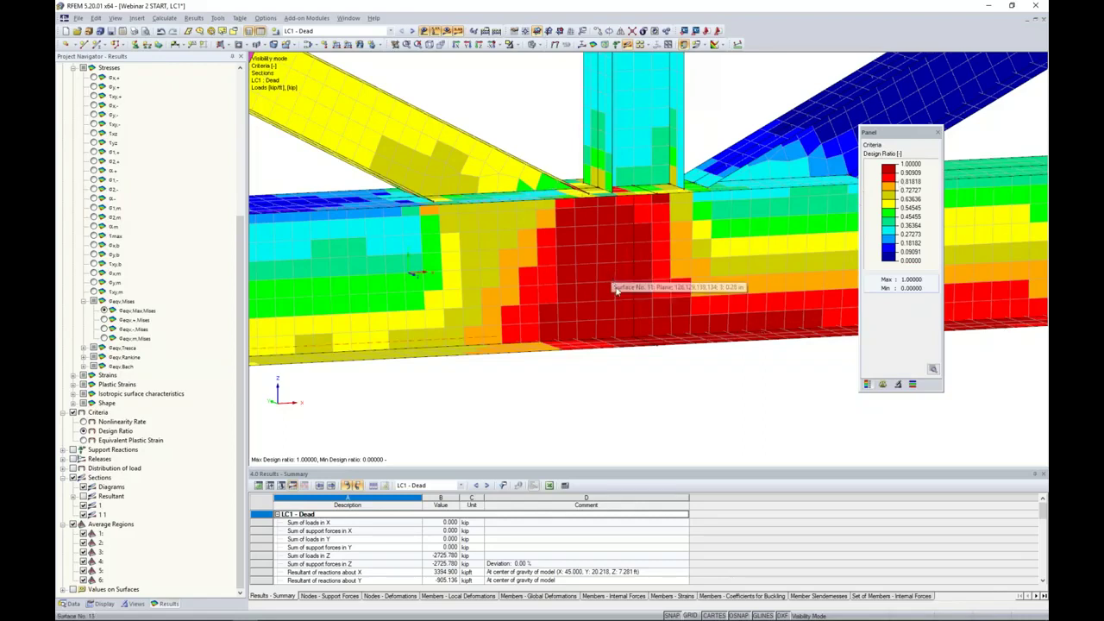
{"action": "scroll", "coordinate": [616, 290], "scroll_direction": "down", "scroll_amount": 2}
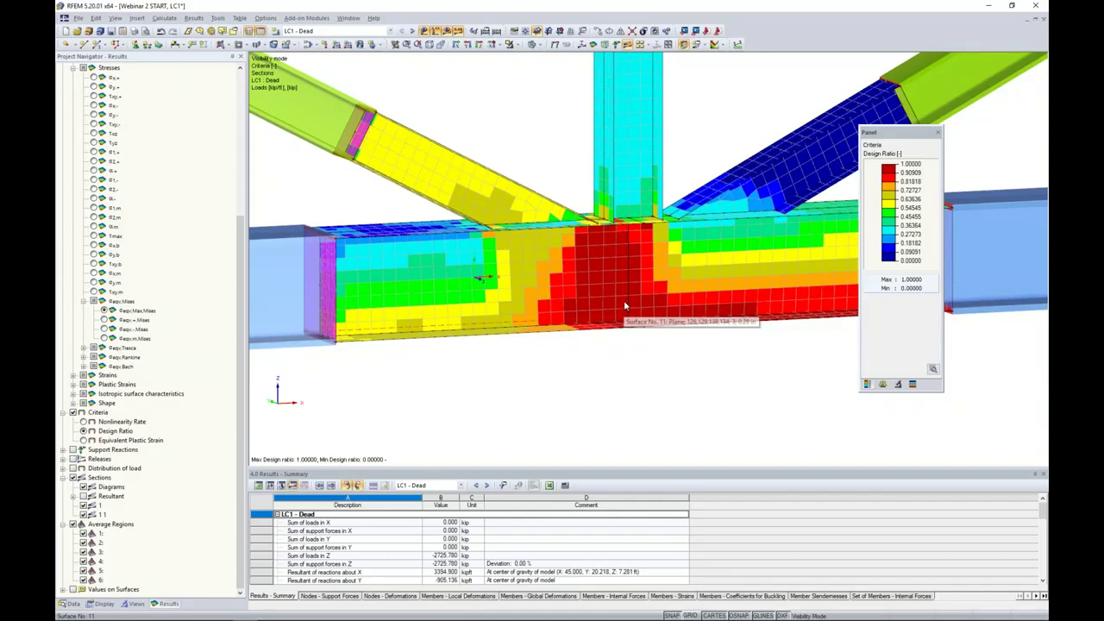
Switch to the PowerPoint slide show of Webinar 2 - Advanced Modeling in RFEM and advance to the More Information slide.
{"action": "key", "text": "super+Tab"}
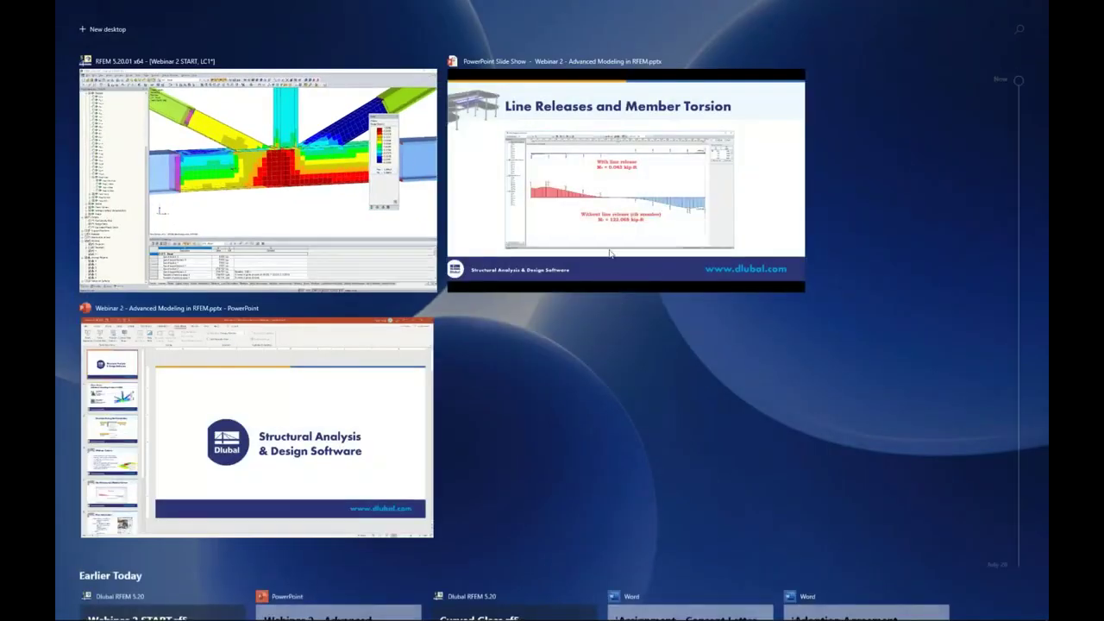
{"action": "left_click", "coordinate": [597, 219]}
{"action": "key", "text": "Right"}
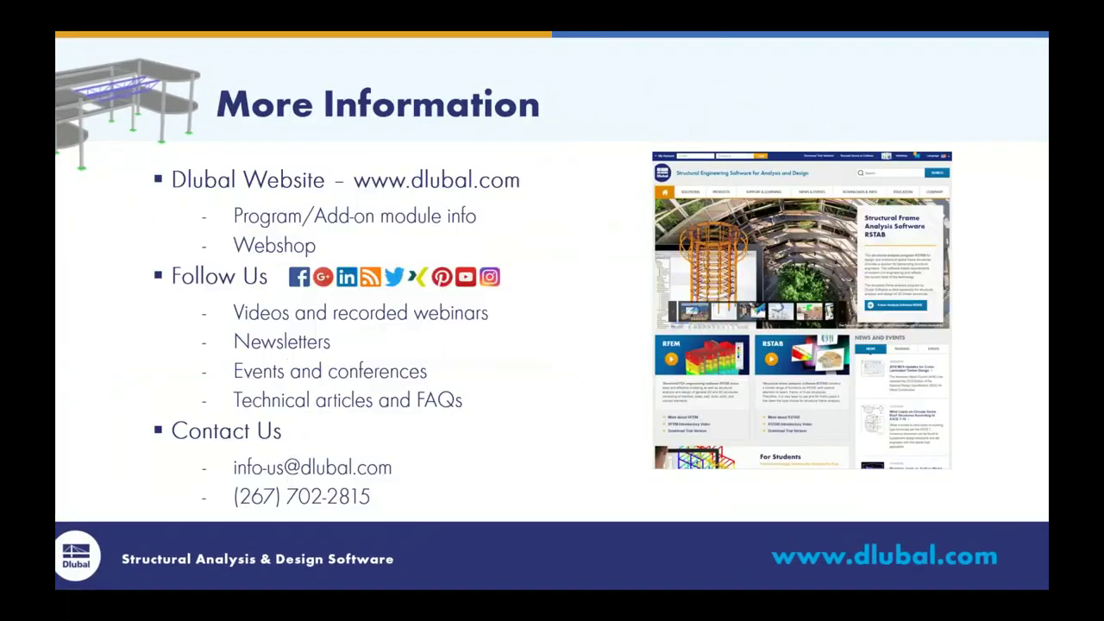